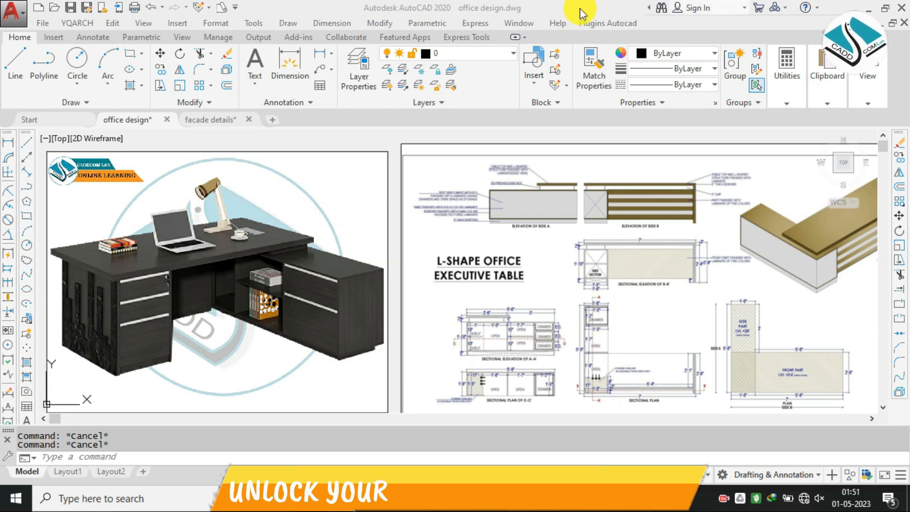
# Step: Examine the office desk rendering and the neighbouring L-shape office executive table sheet with its elevations, sections and plan
pyautogui.scroll(-2, 474, 247)
pyautogui.scroll(-1, 478, 253)
pyautogui.scroll(2, 438, 223)
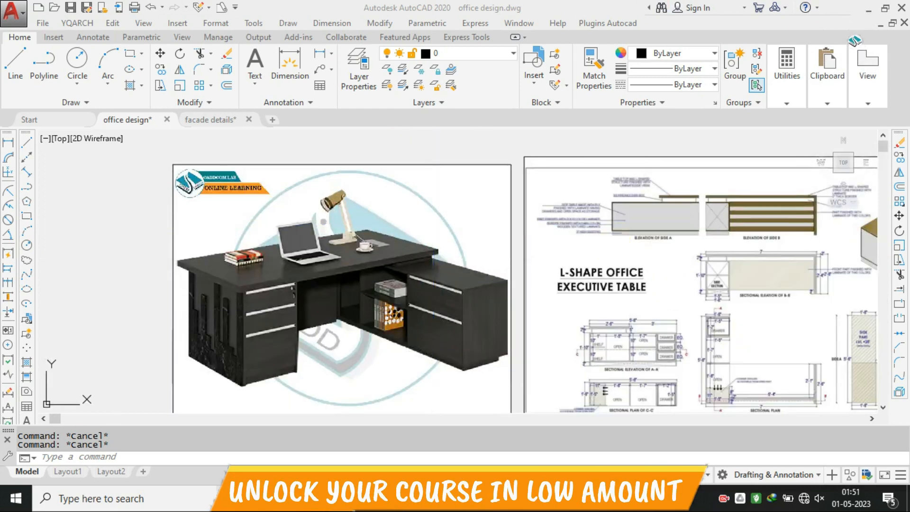
pyautogui.scroll(-2, 67, 235)
pyautogui.scroll(5, 532, 195)
pyautogui.scroll(-4, 619, 203)
pyautogui.scroll(1, 539, 260)
pyautogui.scroll(-2, 539, 260)
pyautogui.scroll(2, 208, 243)
pyautogui.moveTo(386, 280); pyautogui.dragTo(289, 245, button='middle')
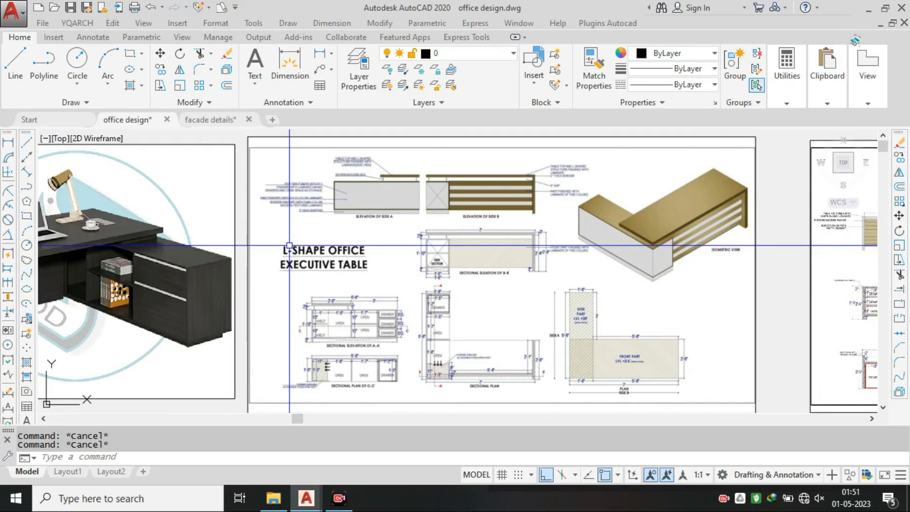
pyautogui.scroll(-3, 463, 237)
pyautogui.scroll(5, 315, 234)
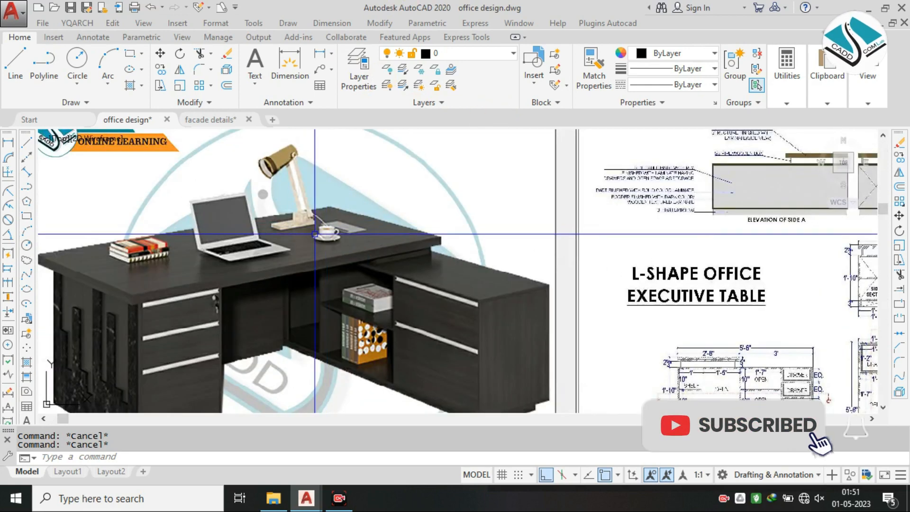
pyautogui.scroll(-2, 496, 252)
pyautogui.moveTo(637, 249)
pyautogui.mouseDown(button='middle')
pyautogui.moveTo(394, 250)
pyautogui.moveTo(463, 260)
pyautogui.mouseUp(button='middle')
pyautogui.scroll(1, 483, 262)
pyautogui.scroll(-3, 443, 190)
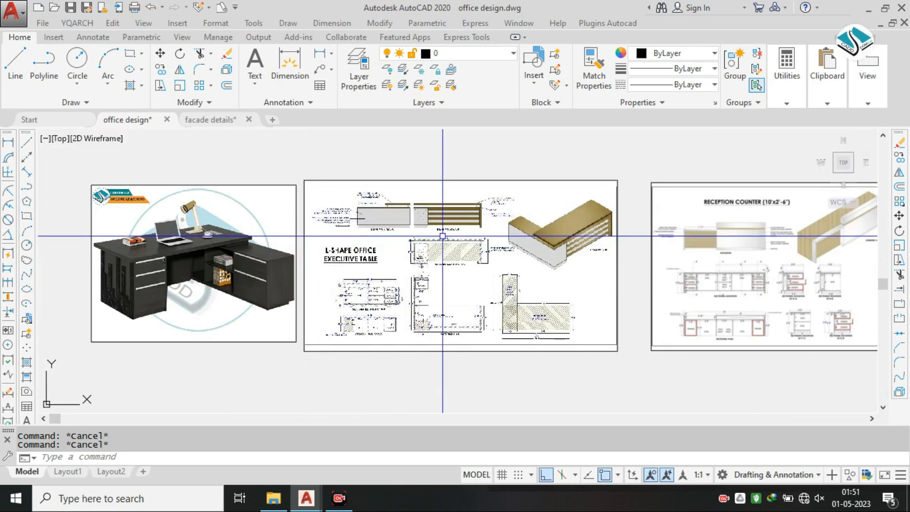
pyautogui.scroll(2, 442, 236)
pyautogui.moveTo(285, 256); pyautogui.dragTo(429, 256, button='middle')
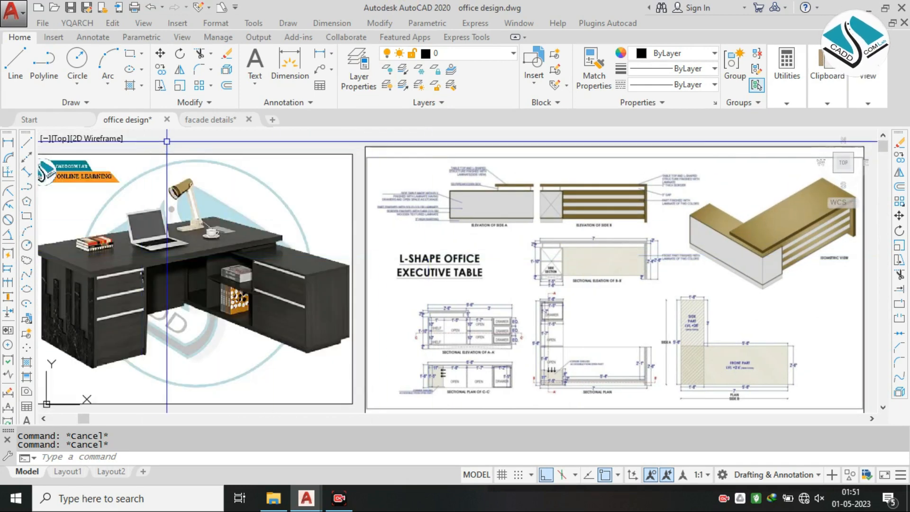
# Step: Switch to the facade details drawing and examine Detail-C, Detail-A and Detail-D with their brick walls, slabs and mouldings
pyautogui.click(223, 118)
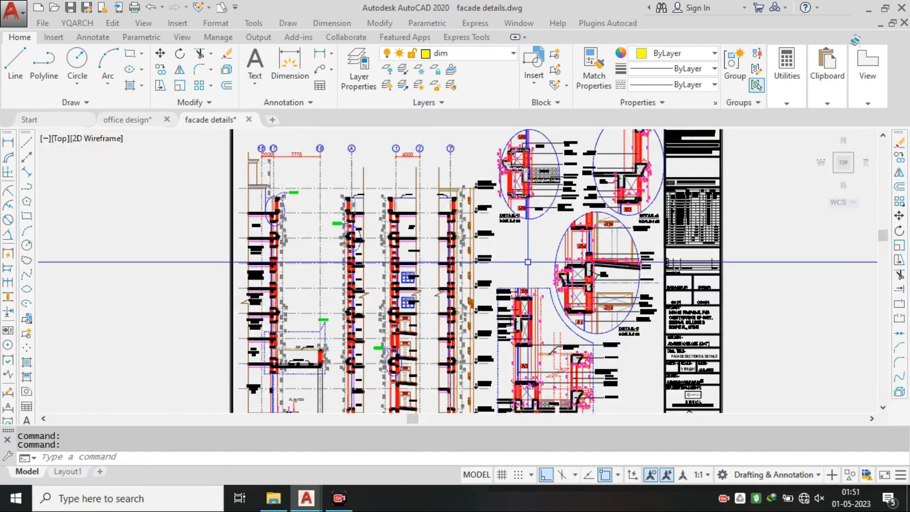
pyautogui.scroll(4, 559, 235)
pyautogui.scroll(3, 559, 190)
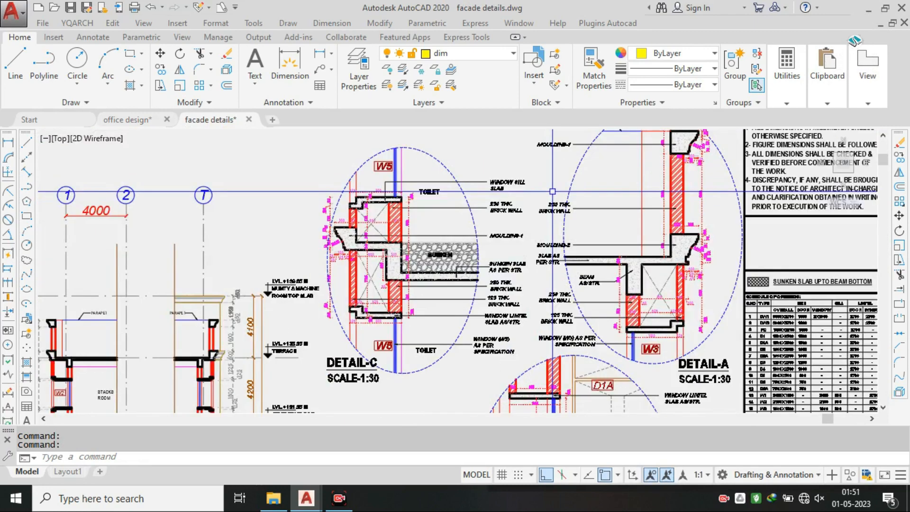
pyautogui.moveTo(471, 239)
pyautogui.mouseDown(button='middle')
pyautogui.moveTo(462, 182)
pyautogui.moveTo(375, 265)
pyautogui.mouseUp(button='middle')
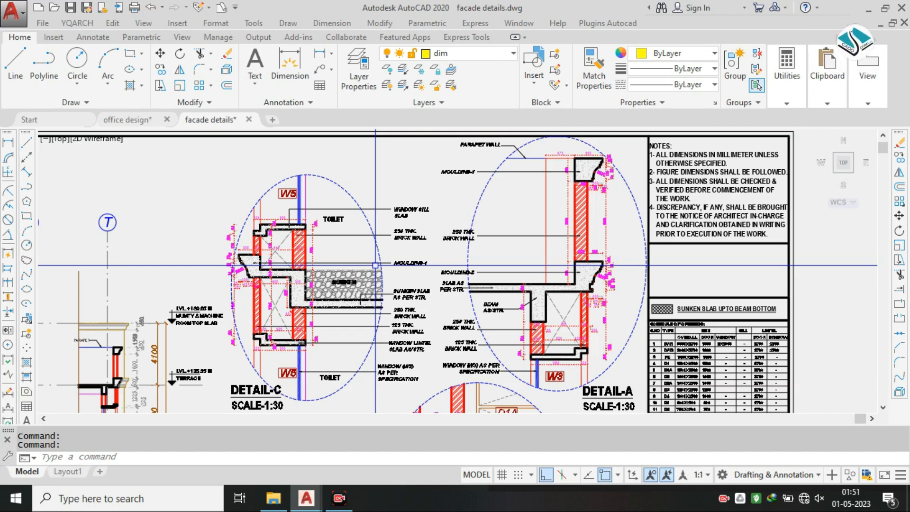
pyautogui.scroll(-2, 464, 189)
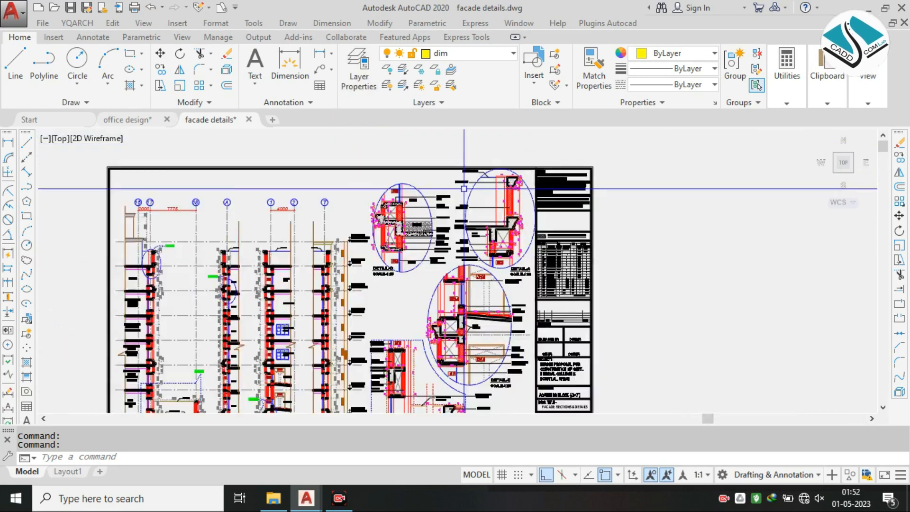
pyautogui.scroll(1, 431, 198)
pyautogui.scroll(3, 479, 240)
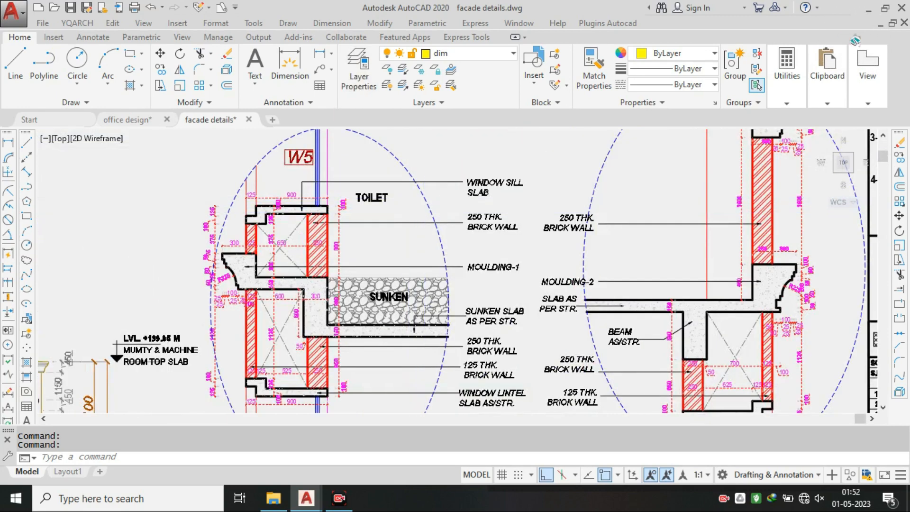
pyautogui.scroll(-3, 480, 239)
pyautogui.moveTo(479, 239); pyautogui.dragTo(488, 114, button='middle')
pyautogui.scroll(2, 507, 240)
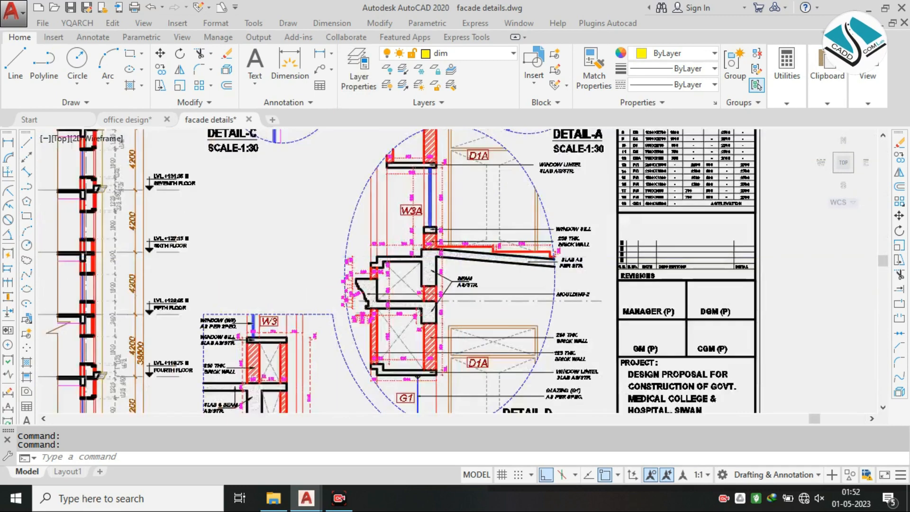
pyautogui.scroll(-2, 507, 242)
pyautogui.scroll(-1, 507, 242)
pyautogui.scroll(4, 406, 241)
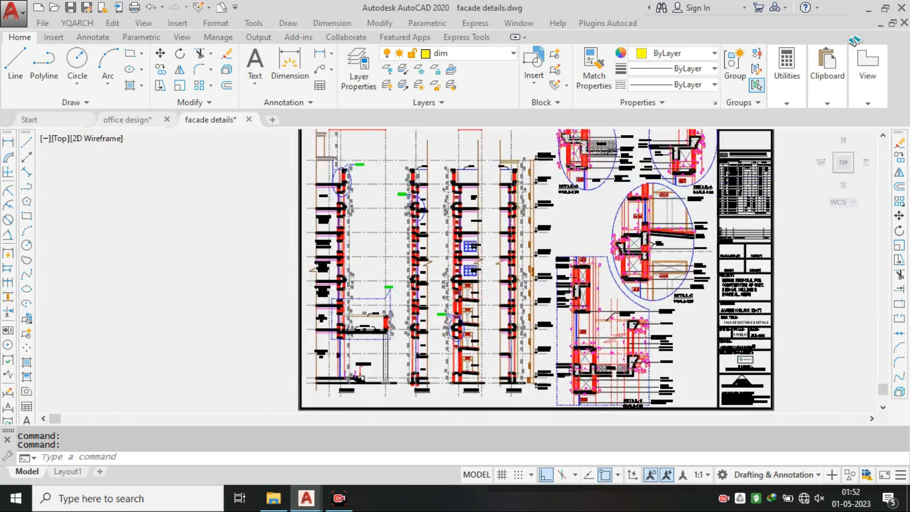
# Step: Examine the Detail-B wall section, the floor sections and the overall layout of the facade sheet
pyautogui.scroll(-1, 405, 241)
pyautogui.moveTo(506, 244); pyautogui.dragTo(377, 169, button='middle')
pyautogui.moveTo(518, 264); pyautogui.dragTo(381, 227, button='middle')
pyautogui.scroll(2, 459, 272)
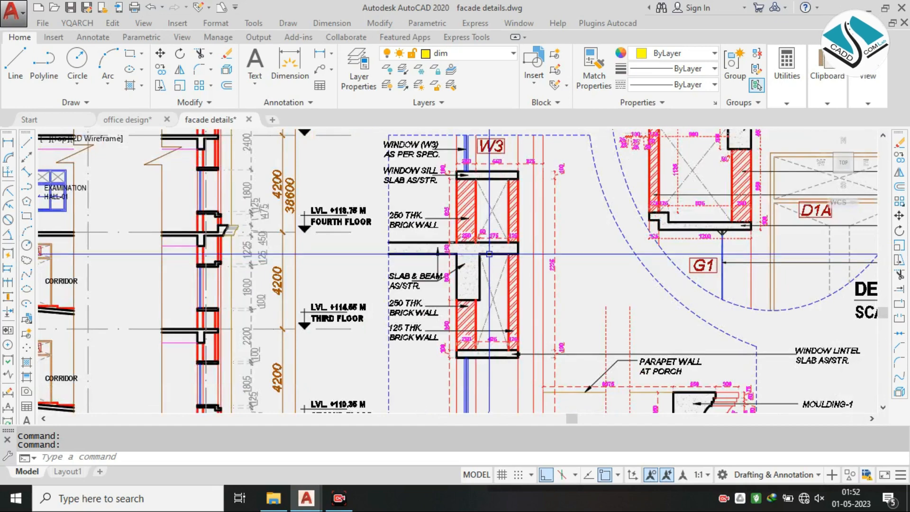
pyautogui.moveTo(483, 213); pyautogui.dragTo(474, 235, button='middle')
pyautogui.scroll(-2, 474, 239)
pyautogui.moveTo(512, 282); pyautogui.dragTo(425, 167, button='middle')
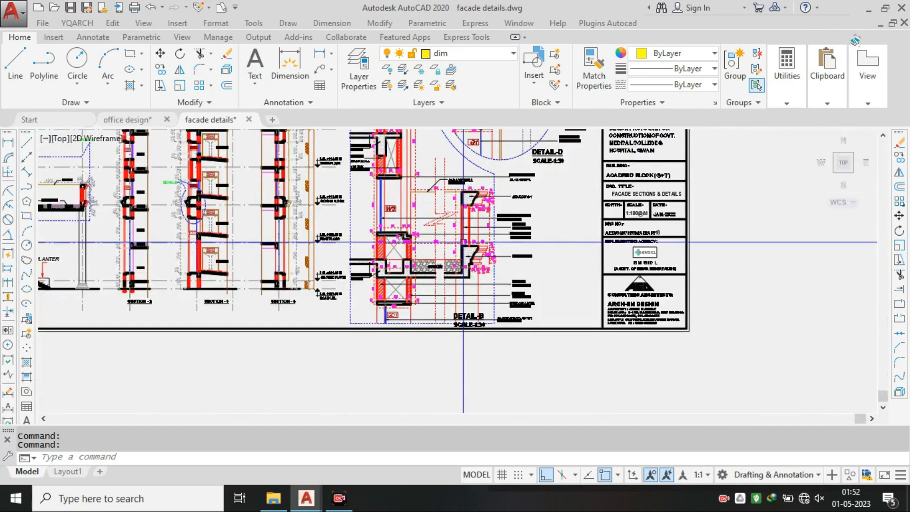
pyautogui.scroll(2, 451, 228)
pyautogui.scroll(-2, 450, 251)
pyautogui.moveTo(485, 189); pyautogui.dragTo(478, 333, button='middle')
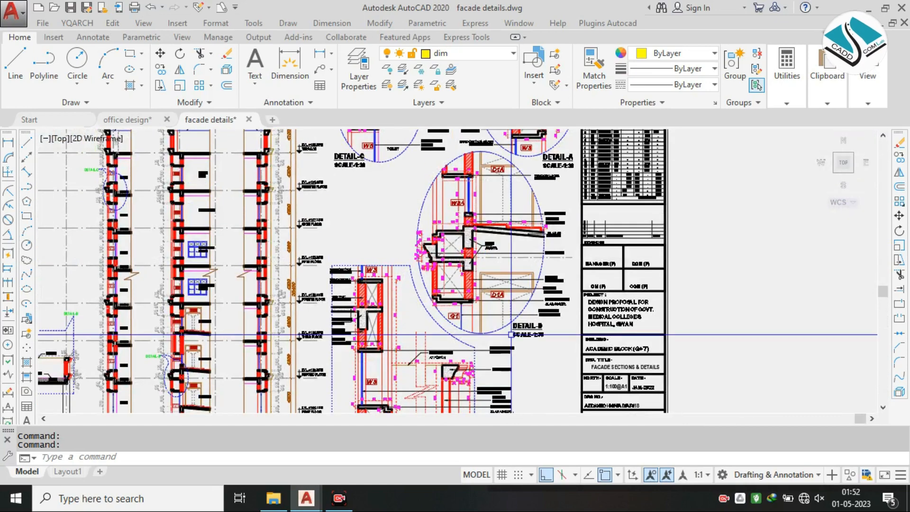
pyautogui.moveTo(496, 263); pyautogui.dragTo(651, 382, button='middle')
pyautogui.scroll(1, 550, 201)
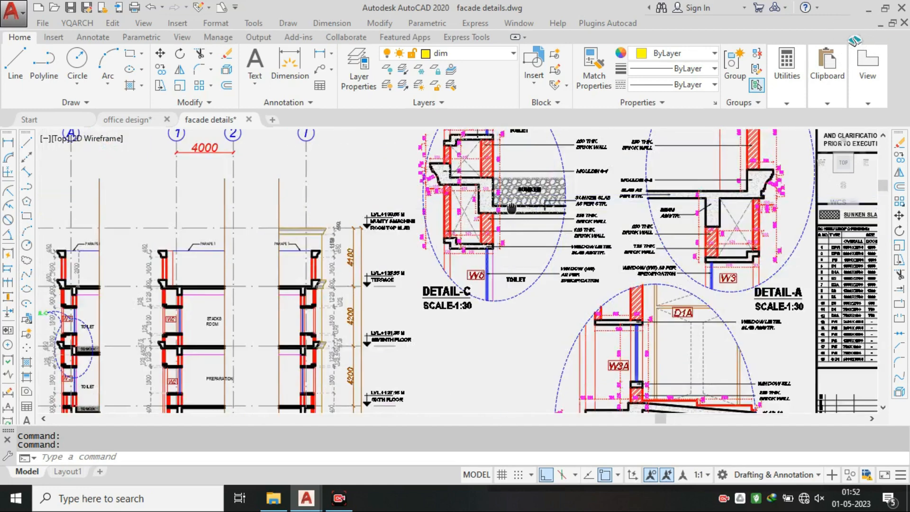
pyautogui.moveTo(509, 207); pyautogui.dragTo(633, 300, button='middle')
pyautogui.scroll(-1, 599, 248)
pyautogui.moveTo(589, 326)
pyautogui.mouseDown(button='middle')
pyautogui.moveTo(582, 285)
pyautogui.moveTo(450, 237)
pyautogui.moveTo(442, 221)
pyautogui.mouseUp(button='middle')
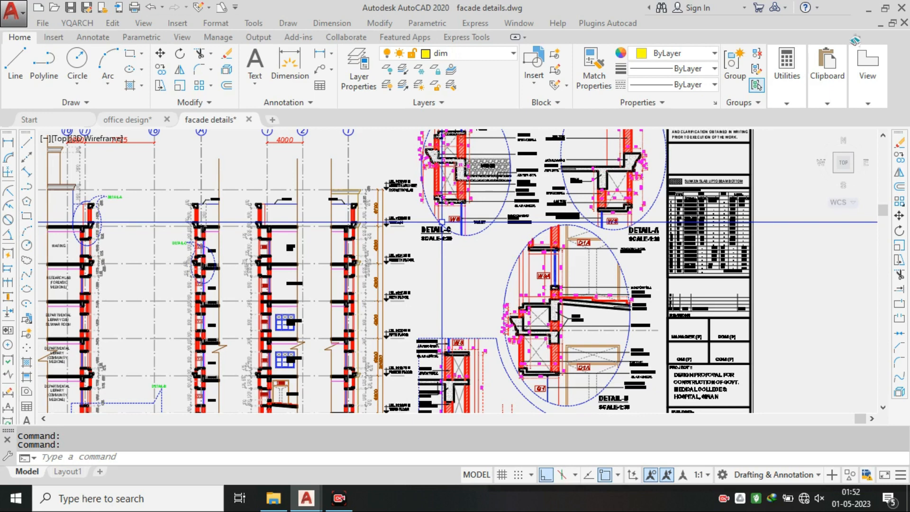
pyautogui.moveTo(471, 266)
pyautogui.mouseDown(button='middle')
pyautogui.moveTo(636, 321)
pyautogui.moveTo(451, 207)
pyautogui.mouseUp(button='middle')
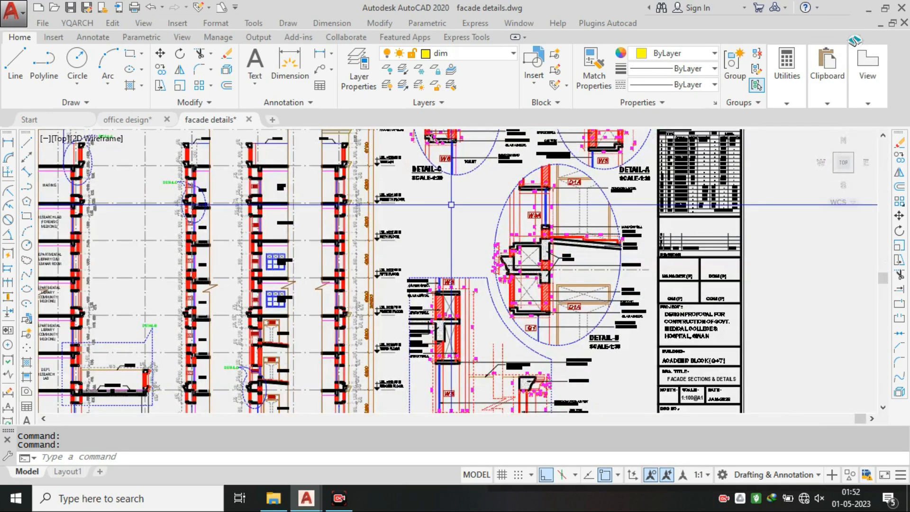
pyautogui.scroll(-8, 451, 205)
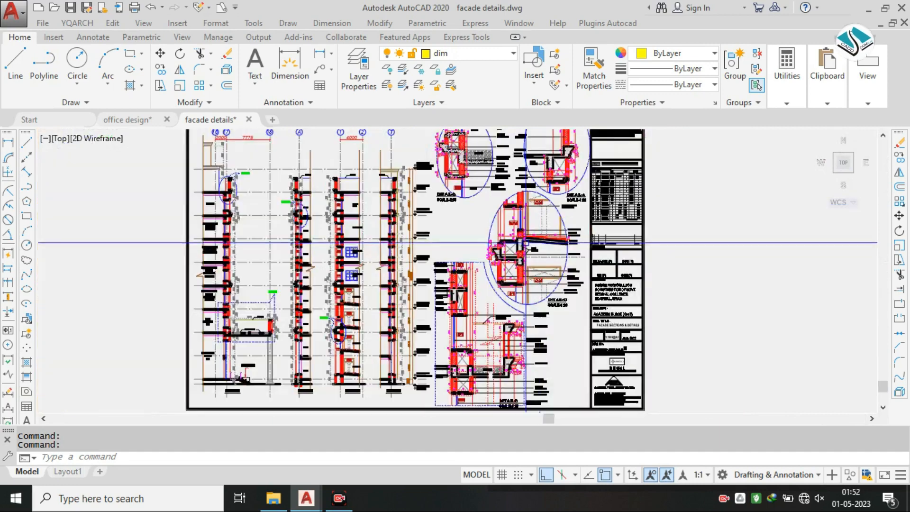
# Step: Return to the office design drawing and review the desk rendering alongside the L-shape executive table sheet
pyautogui.click(132, 120)
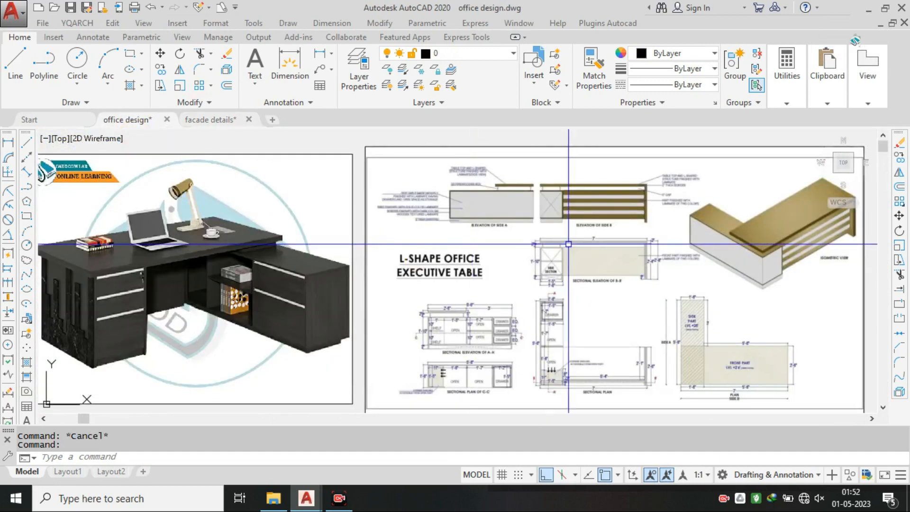
pyautogui.scroll(-3, 355, 199)
pyautogui.scroll(6, 289, 247)
pyautogui.scroll(-1, 289, 246)
pyautogui.scroll(1, 289, 246)
pyautogui.scroll(-1, 289, 246)
pyautogui.moveTo(588, 249); pyautogui.dragTo(396, 246, button='middle')
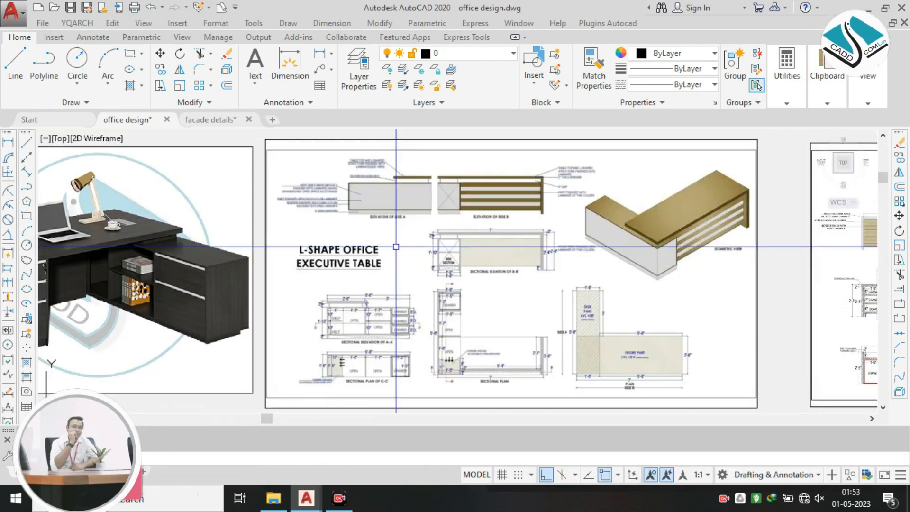
pyautogui.scroll(-1, 475, 234)
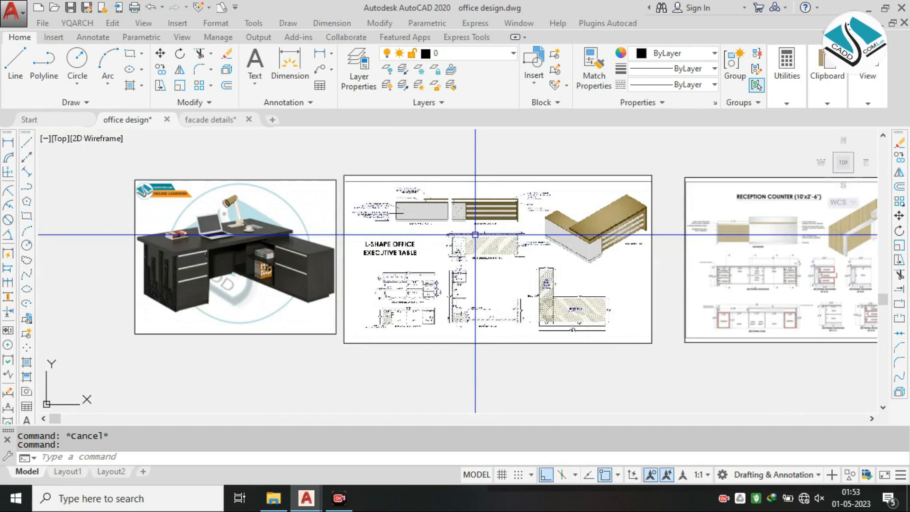
pyautogui.scroll(2, 310, 249)
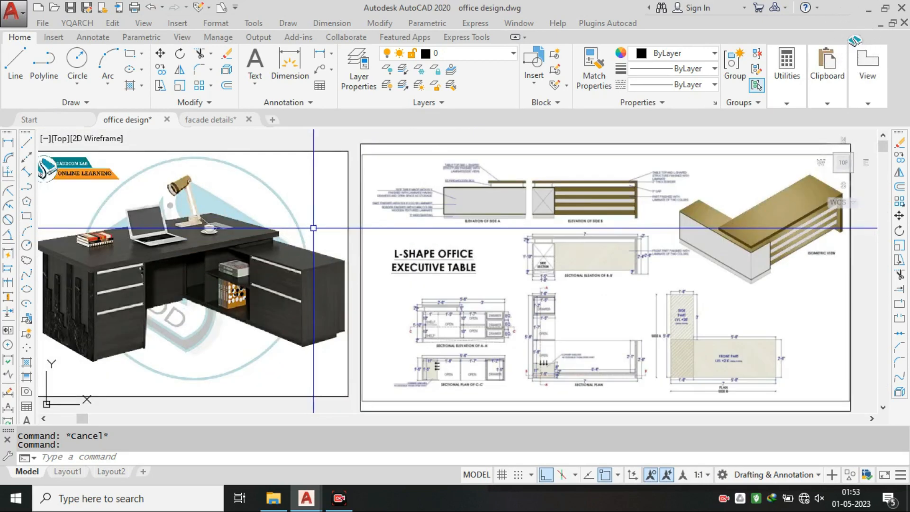
# Step: Set the drawing's length unit type to Architectural
pyautogui.moveTo(497, 251); pyautogui.dragTo(361, 251, button='middle')
pyautogui.press('Escape')
pyautogui.write('UN')
pyautogui.press('Return')
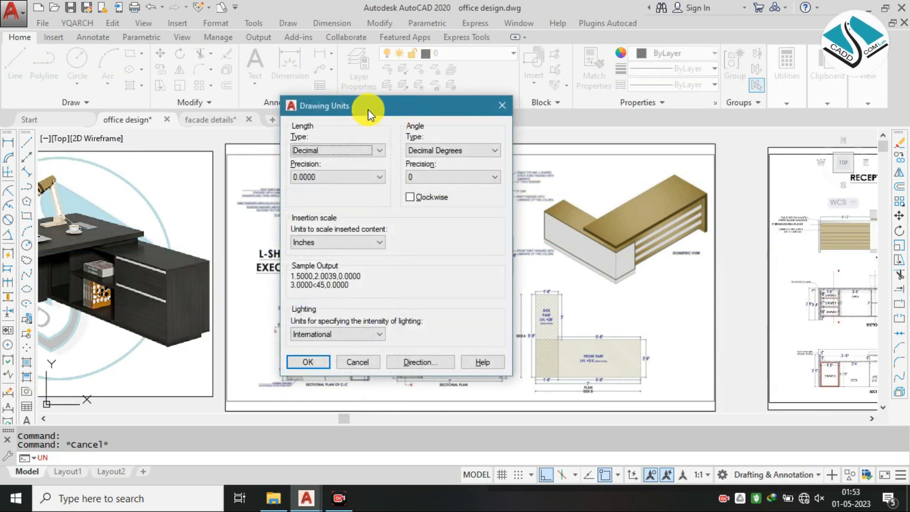
pyautogui.moveTo(367, 109); pyautogui.dragTo(549, 74)
pyautogui.click(522, 118)
pyautogui.click(527, 129)
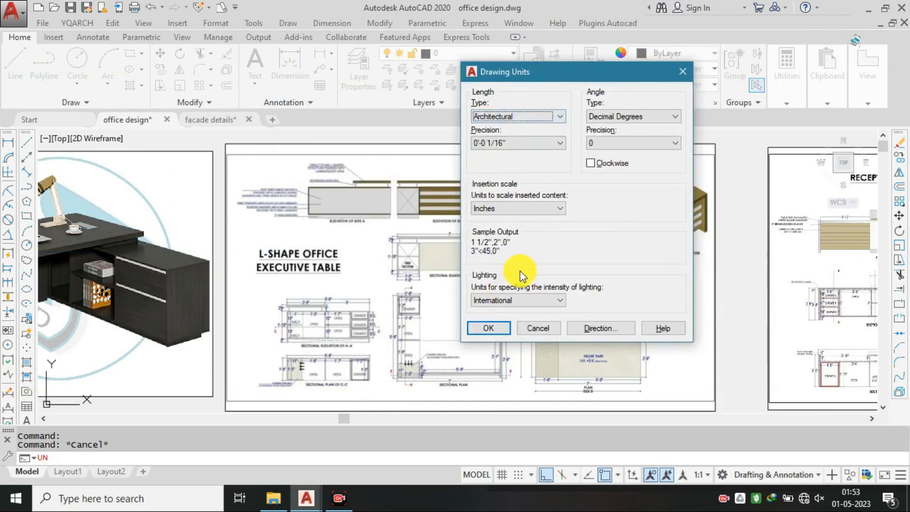
pyautogui.click(488, 328)
# Step: Examine the desk rendering's tabletop, side panel, drawer pedestal and side storage unit
pyautogui.scroll(-2, 670, 200)
pyautogui.scroll(4, 393, 221)
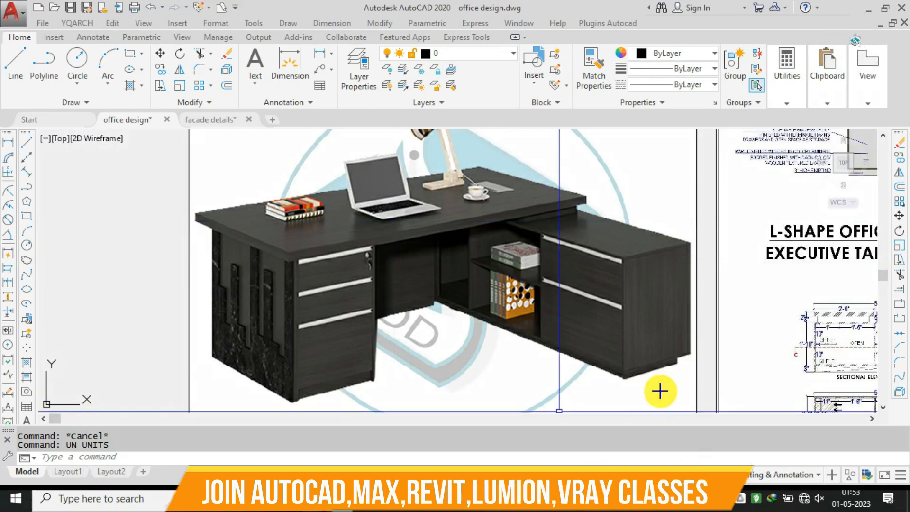
pyautogui.moveTo(213, 206)
pyautogui.mouseDown()
pyautogui.moveTo(439, 152)
pyautogui.moveTo(544, 183)
pyautogui.moveTo(441, 230)
pyautogui.moveTo(210, 205)
pyautogui.mouseUp()
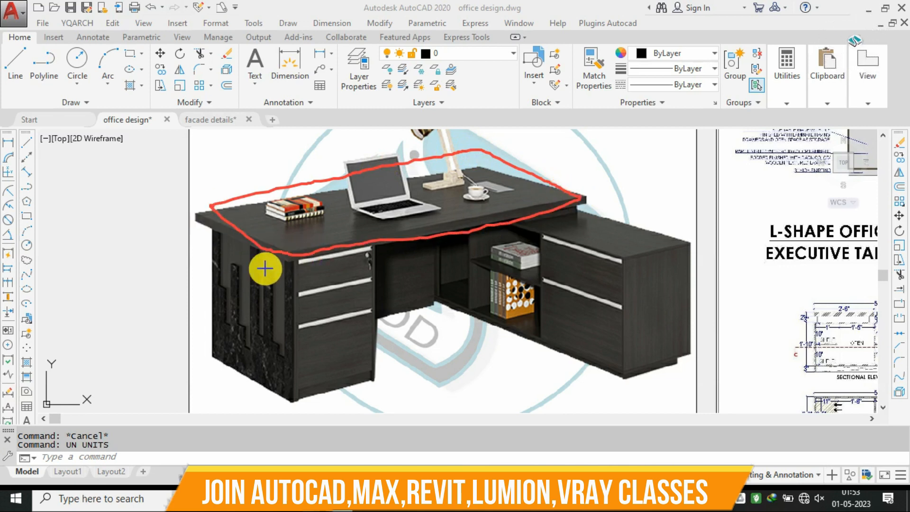
pyautogui.moveTo(209, 204)
pyautogui.mouseDown()
pyautogui.moveTo(292, 361)
pyautogui.moveTo(290, 254)
pyautogui.mouseUp()
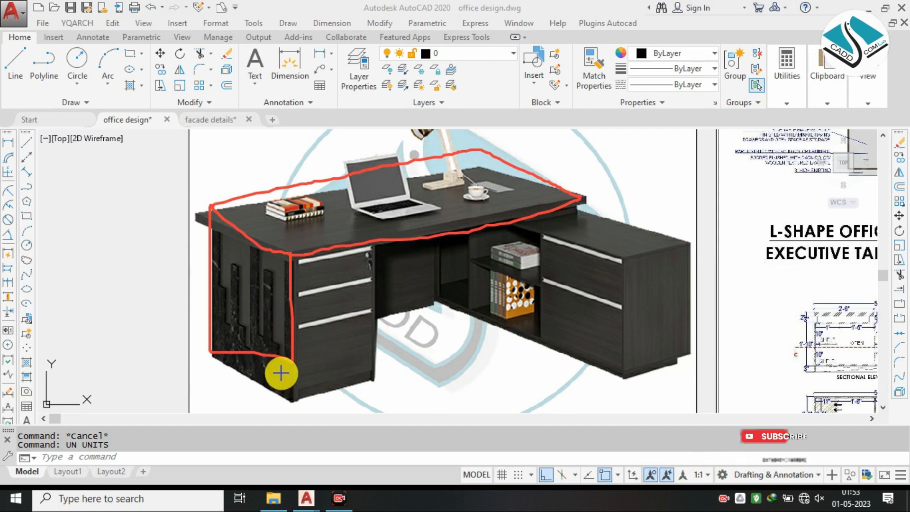
pyautogui.moveTo(291, 351)
pyautogui.mouseDown()
pyautogui.moveTo(376, 385)
pyautogui.moveTo(378, 250)
pyautogui.mouseUp()
pyautogui.moveTo(382, 315)
pyautogui.mouseDown()
pyautogui.moveTo(453, 274)
pyautogui.moveTo(451, 306)
pyautogui.moveTo(636, 266)
pyautogui.moveTo(561, 202)
pyautogui.moveTo(691, 244)
pyautogui.moveTo(634, 371)
pyautogui.mouseUp()
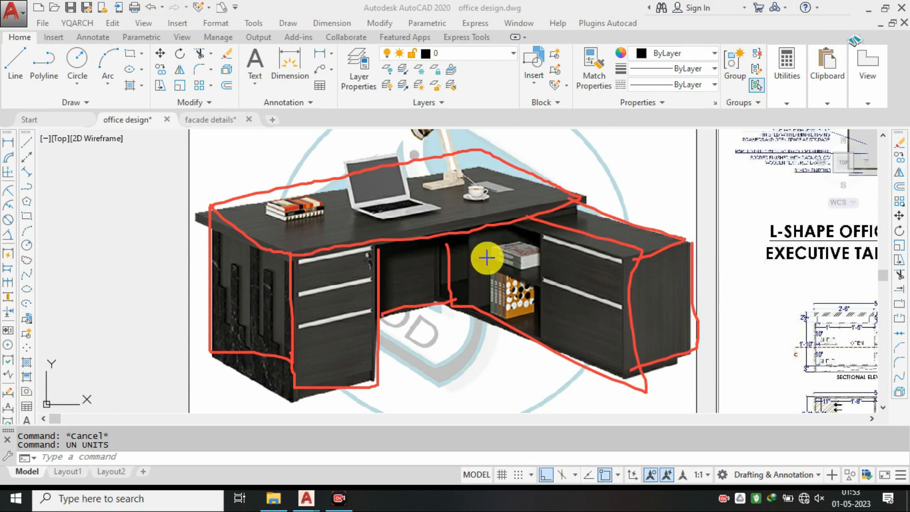
pyautogui.click(702, 468)
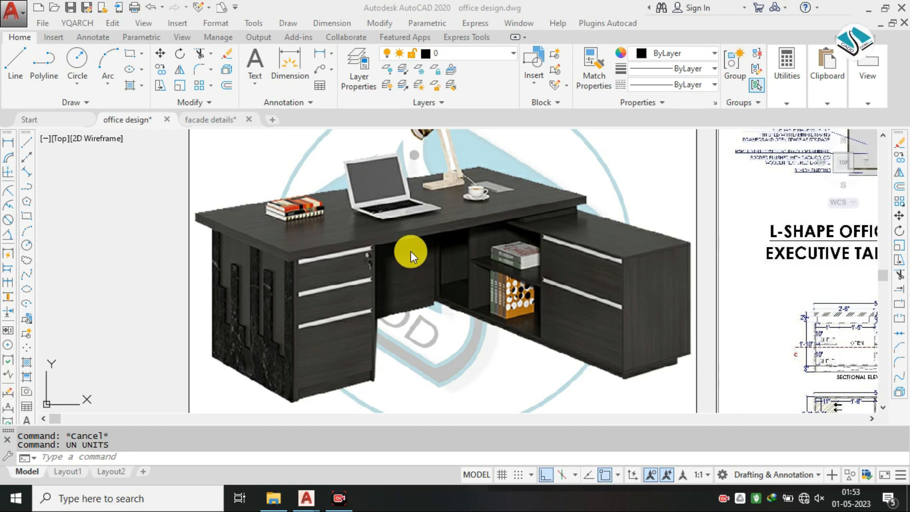
# Step: Examine the L-shape executive table's side elevations, Section B-B, sectional plans and top plan with their dimensions and finish notes
pyautogui.scroll(-5, 232, 226)
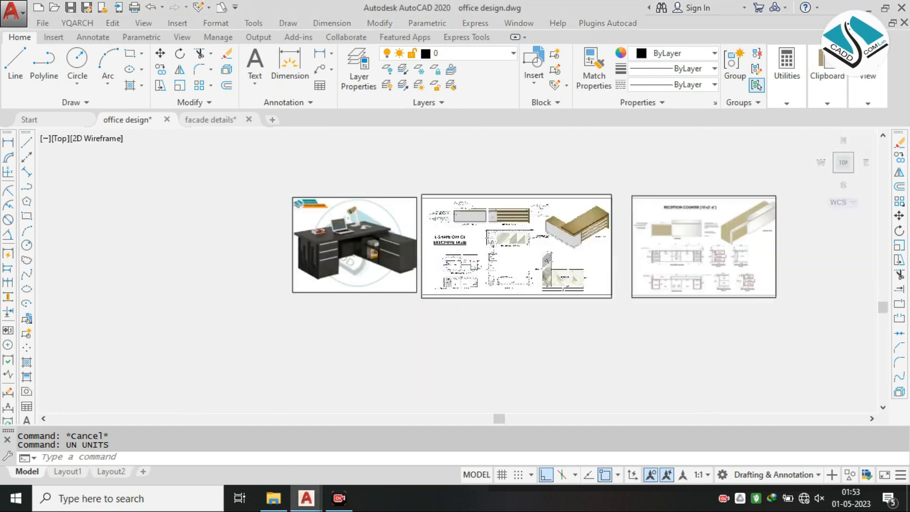
pyautogui.press('Escape')
pyautogui.scroll(5, 361, 213)
pyautogui.scroll(2, 382, 176)
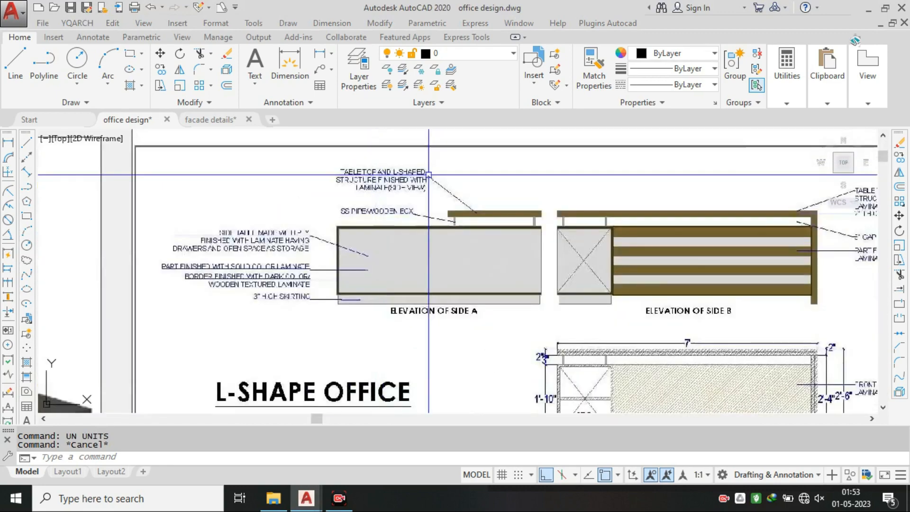
pyautogui.moveTo(573, 205)
pyautogui.mouseDown(button='middle')
pyautogui.moveTo(454, 209)
pyautogui.moveTo(448, 193)
pyautogui.mouseUp(button='middle')
pyautogui.scroll(-1, 521, 209)
pyautogui.scroll(2, 488, 227)
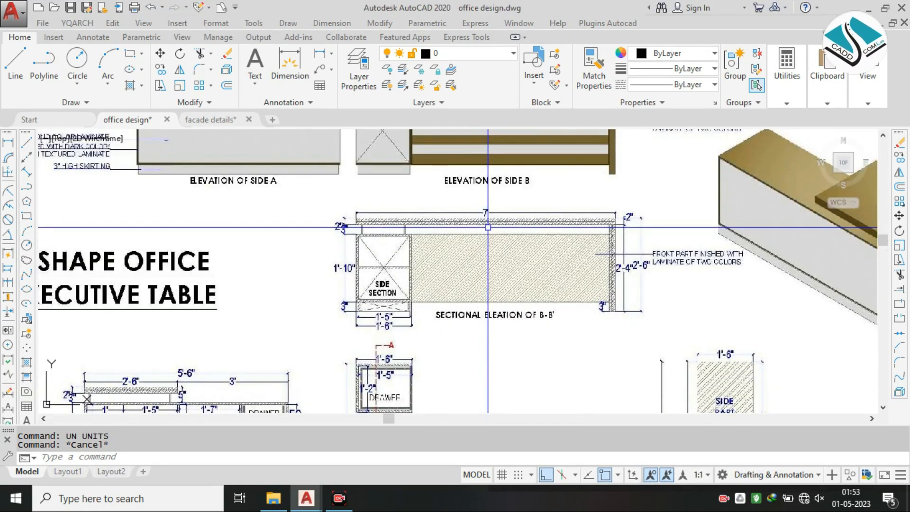
pyautogui.scroll(-2, 488, 227)
pyautogui.moveTo(725, 213); pyautogui.dragTo(408, 232, button='middle')
pyautogui.scroll(-4, 569, 180)
pyautogui.scroll(3, 369, 193)
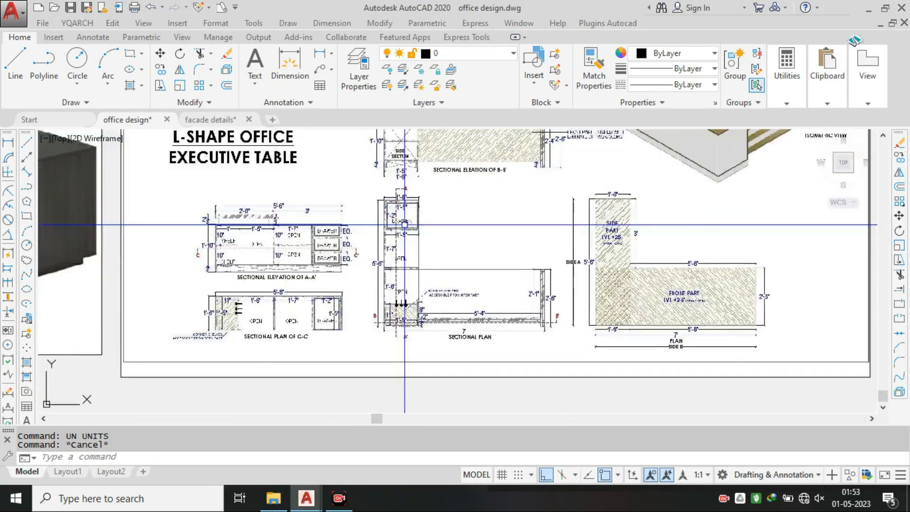
pyautogui.scroll(2, 304, 228)
pyautogui.moveTo(266, 298); pyautogui.dragTo(254, 254, button='middle')
# Step: Examine the reception counter sheet, including its elevation, finish notes and isometric view
pyautogui.scroll(-3, 562, 266)
pyautogui.moveTo(561, 266)
pyautogui.mouseDown(button='middle')
pyautogui.moveTo(422, 255)
pyautogui.moveTo(223, 356)
pyautogui.mouseUp(button='middle')
pyautogui.scroll(-1, 222, 356)
pyautogui.scroll(2, 528, 244)
pyautogui.scroll(1, 658, 225)
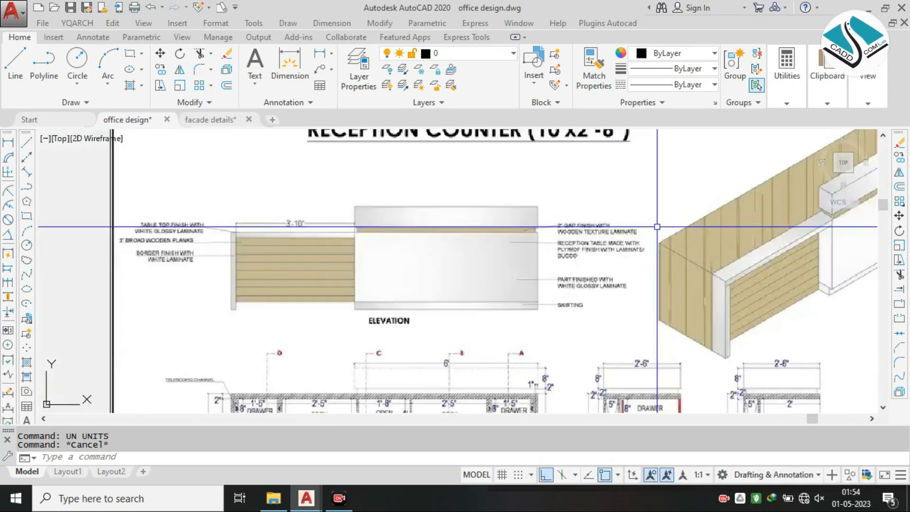
# Step: Compare the three reference sheets side by side, focusing on the desk rendering and the L-shape executive table drawings
pyautogui.scroll(-4, 524, 182)
pyautogui.moveTo(297, 205); pyautogui.dragTo(350, 206, button='middle')
pyautogui.scroll(1, 284, 170)
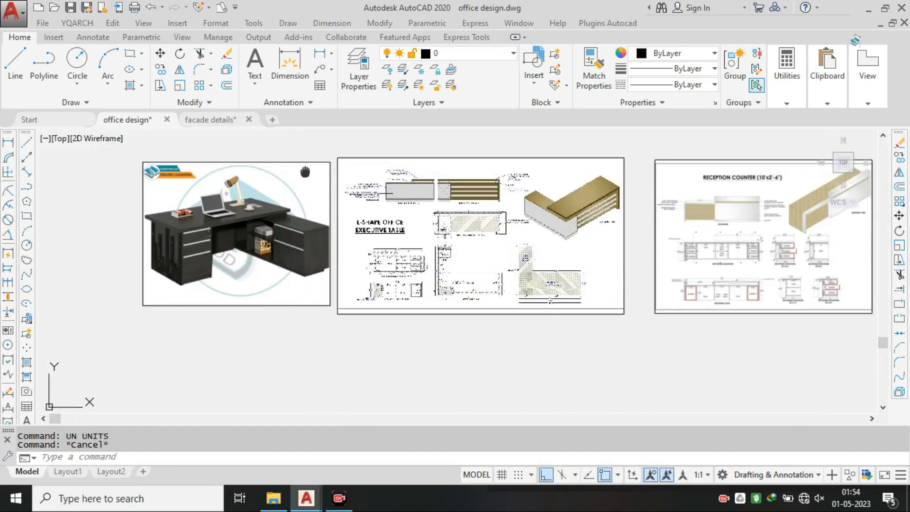
pyautogui.moveTo(297, 166); pyautogui.dragTo(365, 187, button='middle')
pyautogui.press('Escape')
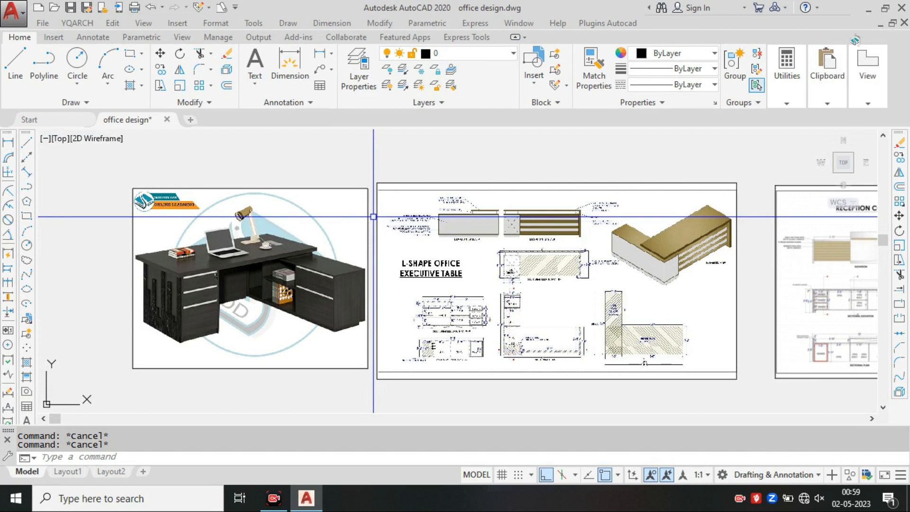
pyautogui.scroll(3, 252, 204)
pyautogui.moveTo(303, 198)
pyautogui.mouseDown(button='middle')
pyautogui.moveTo(352, 207)
pyautogui.moveTo(374, 189)
pyautogui.mouseUp(button='middle')
pyautogui.moveTo(382, 264); pyautogui.dragTo(361, 227, button='middle')
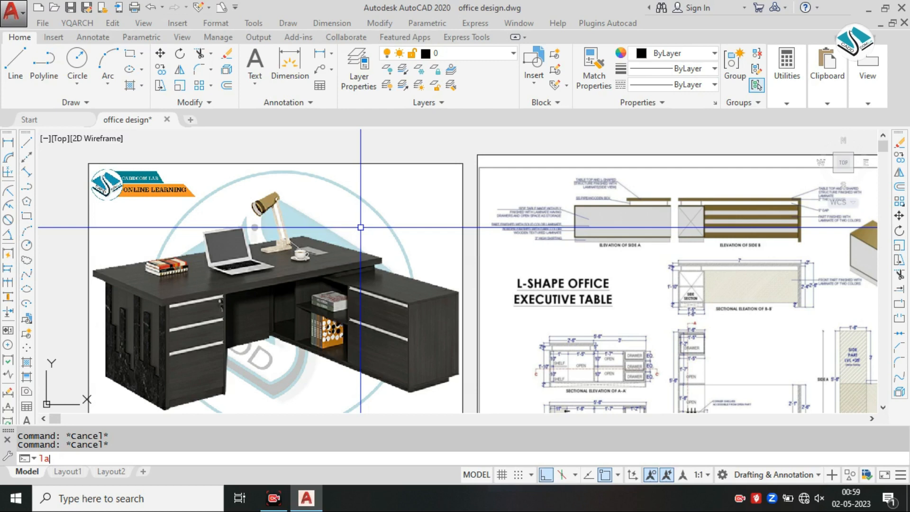
# Step: Import the layer state file ACET-LAYISO.las from the Desktop and restore its layers in the drawing
pyautogui.press('Return')
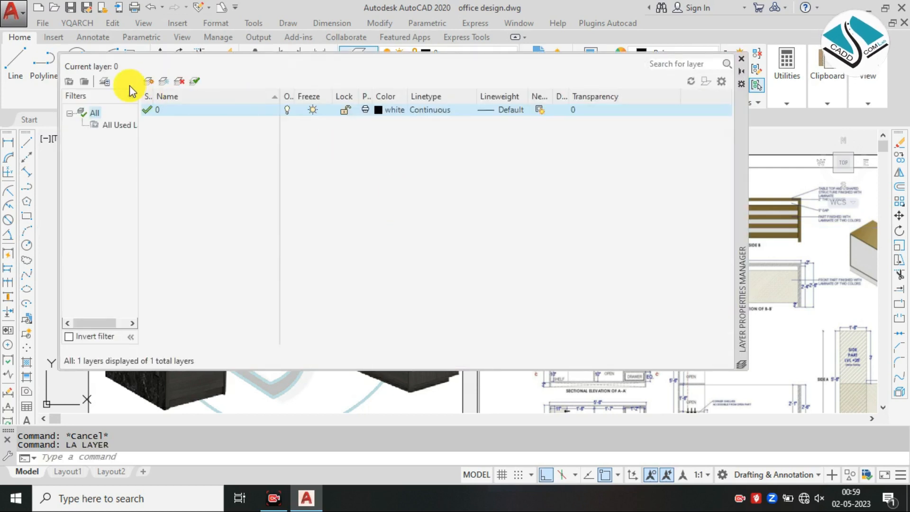
pyautogui.click(107, 81)
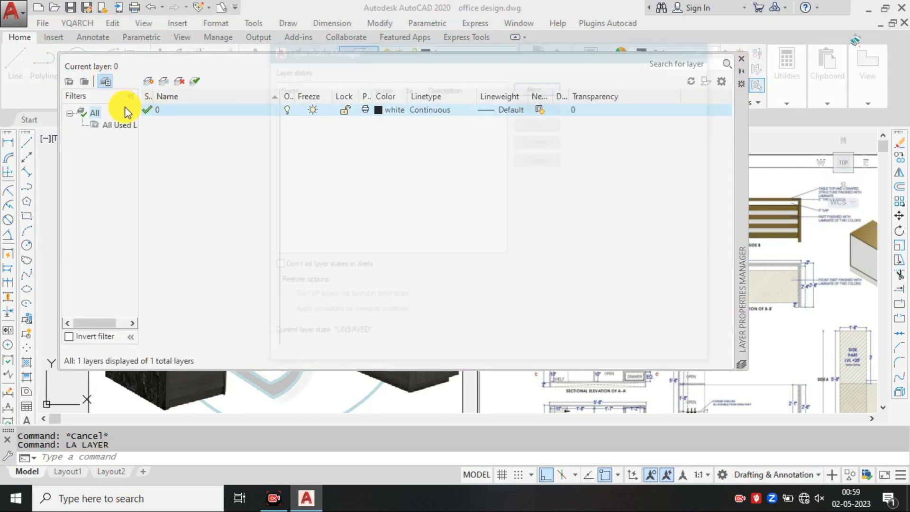
pyautogui.click(430, 252)
pyautogui.doubleClick(312, 199)
pyautogui.click(423, 263)
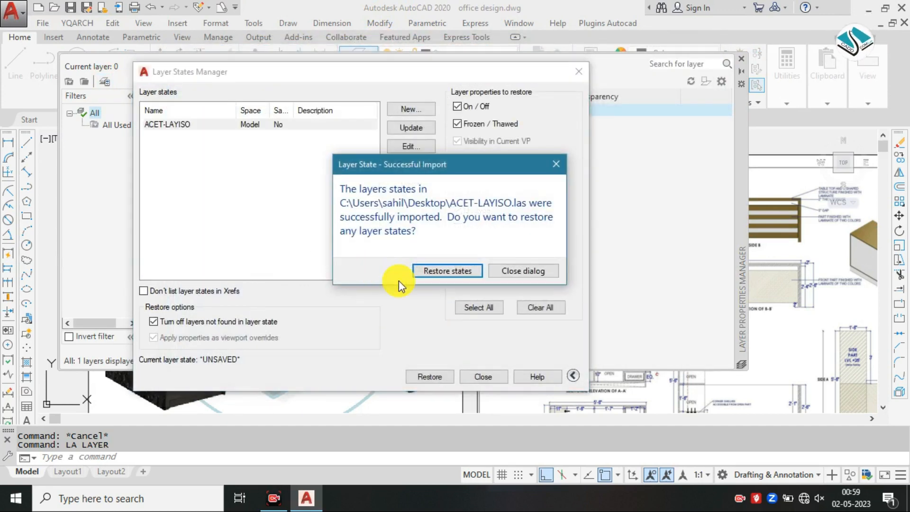
pyautogui.click(424, 270)
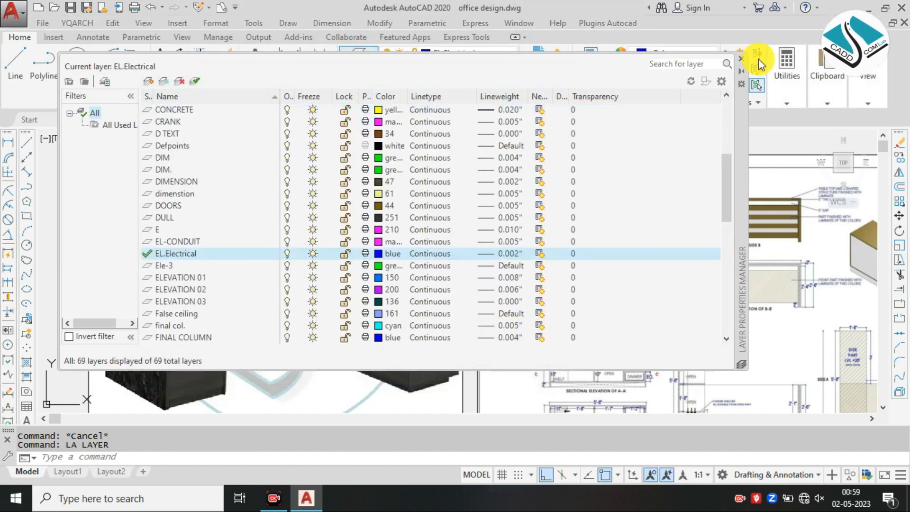
pyautogui.click(743, 54)
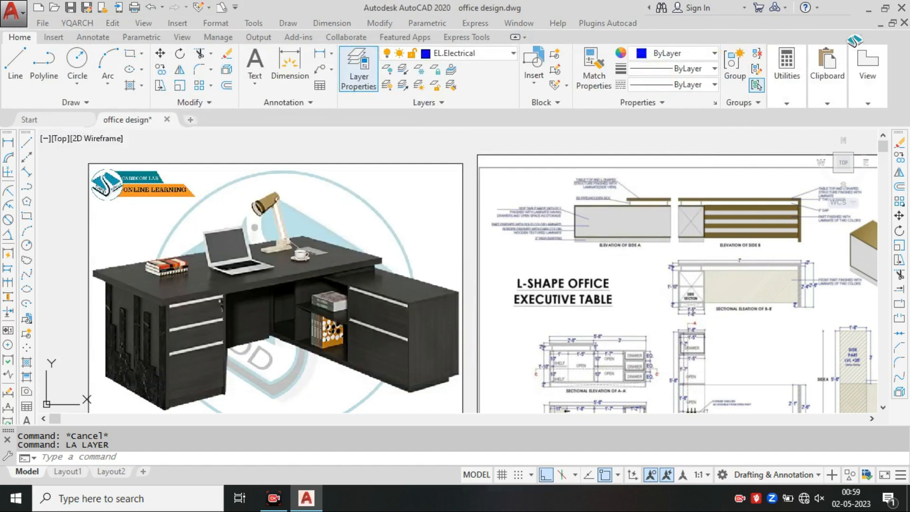
# Step: Review the list of imported layers and look over the reference sheets again
pyautogui.click(473, 54)
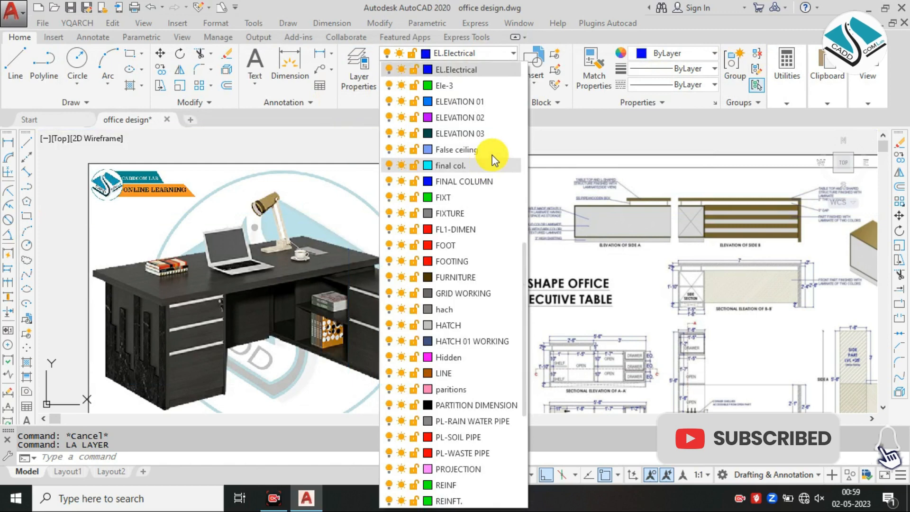
pyautogui.press('Escape')
pyautogui.scroll(-4, 480, 227)
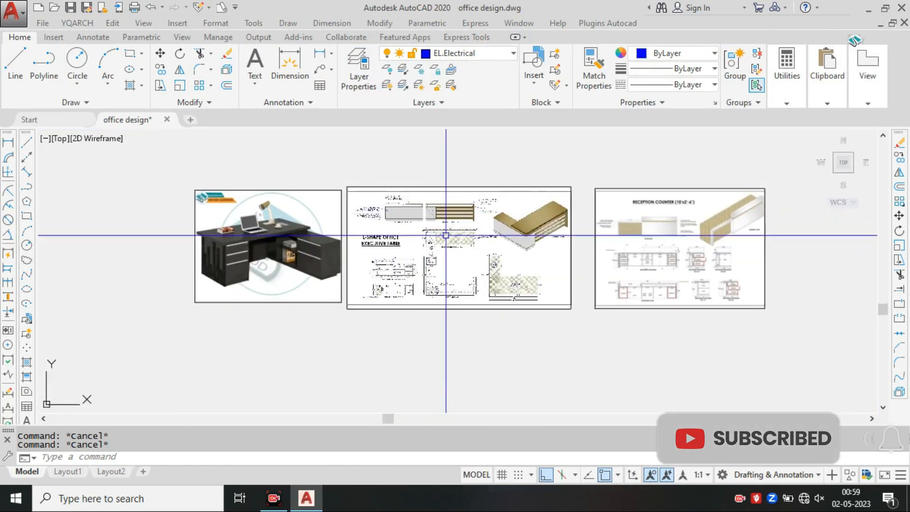
pyautogui.scroll(5, 427, 237)
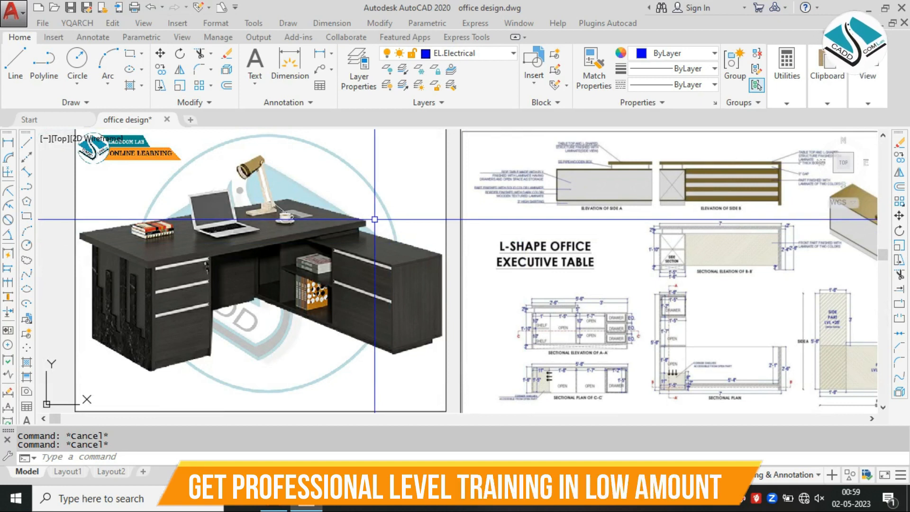
pyautogui.scroll(-4, 374, 219)
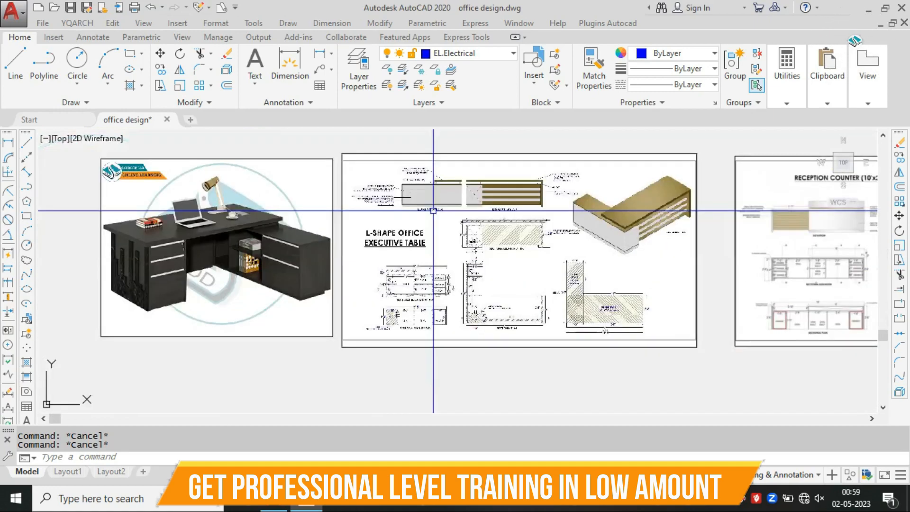
# Step: Switch to File Explorer and browse from INTERIOR DETAILS MATERIALS through interior projects and youtube for videos to the office and office desk folder
pyautogui.click(869, 10)
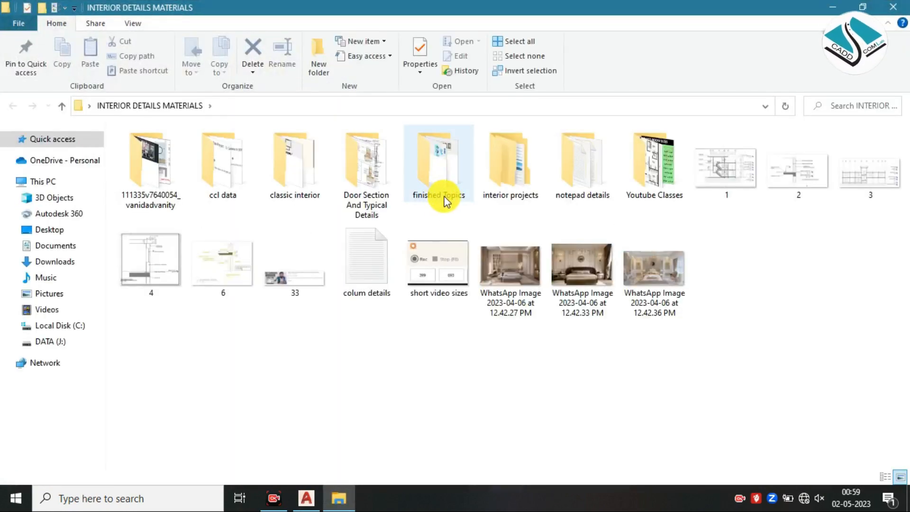
pyautogui.doubleClick(508, 178)
pyautogui.click(850, 176)
pyautogui.doubleClick(850, 176)
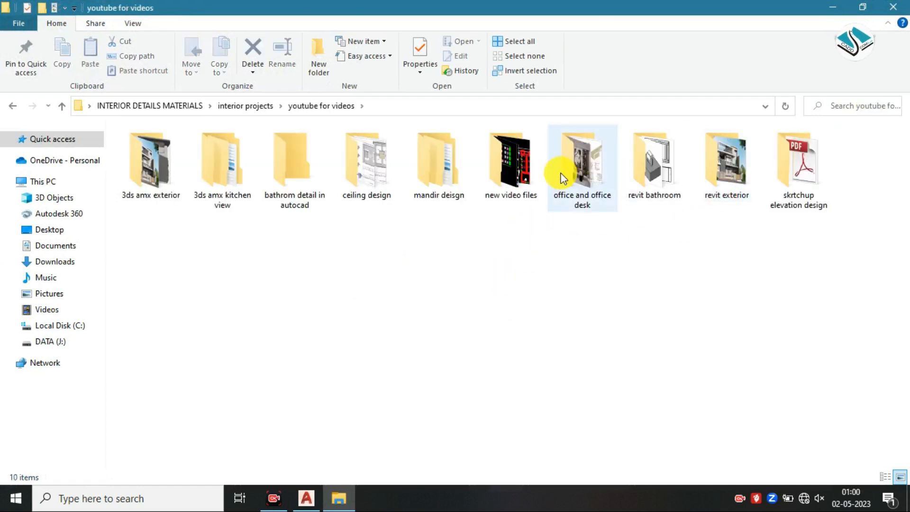
pyautogui.doubleClick(580, 176)
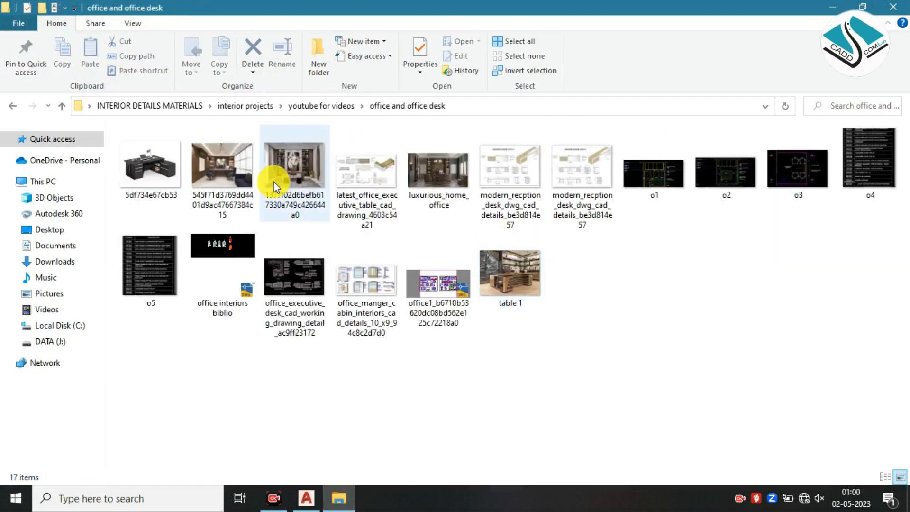
# Step: Open the table 1 image and examine the wooden desk's side shelving, top and front panelling up close
pyautogui.click(498, 250)
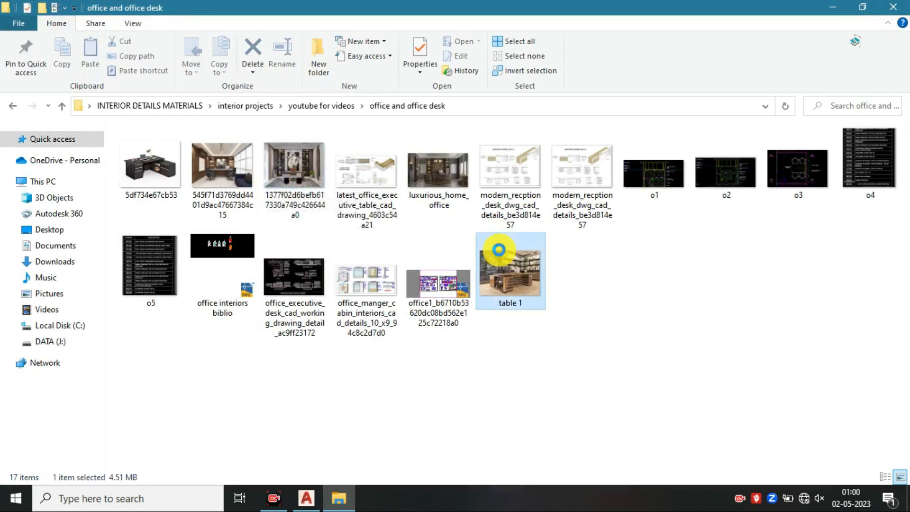
pyautogui.doubleClick(502, 259)
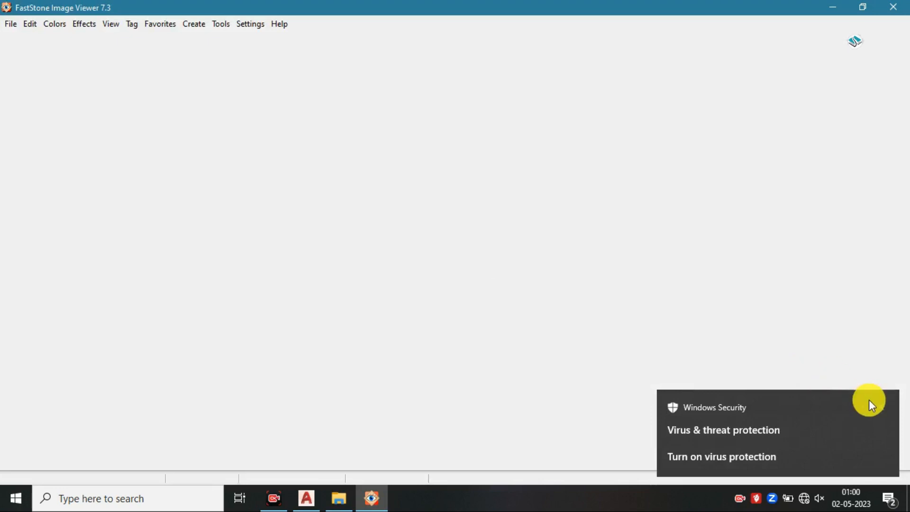
pyautogui.click(880, 411)
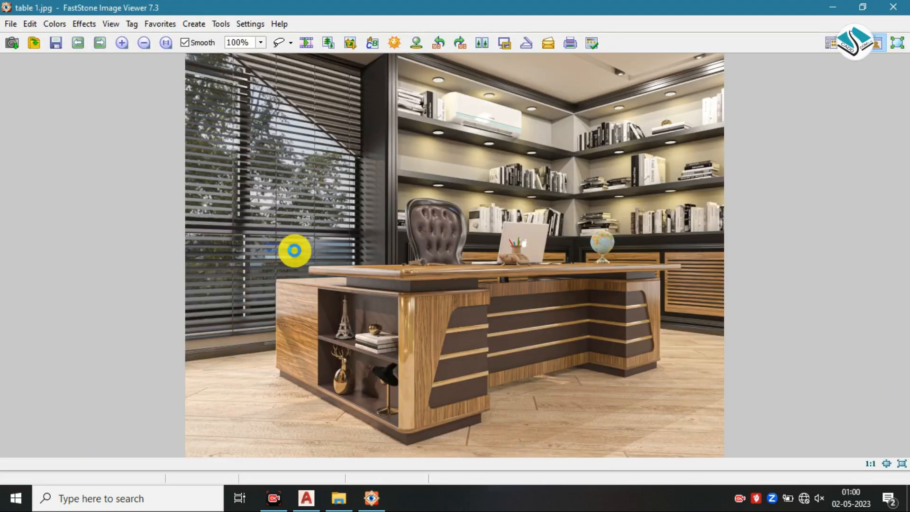
pyautogui.scroll(2, 472, 286)
pyautogui.moveTo(427, 293); pyautogui.dragTo(397, 171)
pyautogui.moveTo(756, 223); pyautogui.dragTo(468, 195)
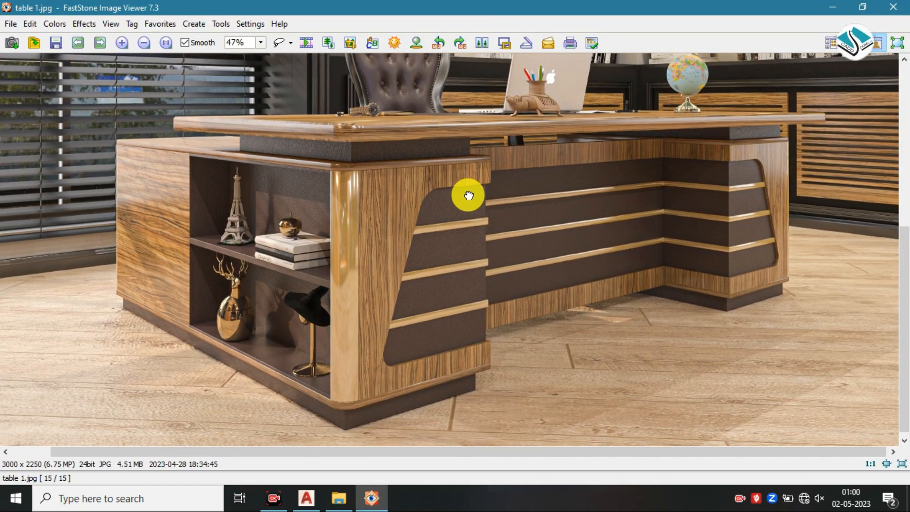
pyautogui.moveTo(467, 198); pyautogui.dragTo(465, 204)
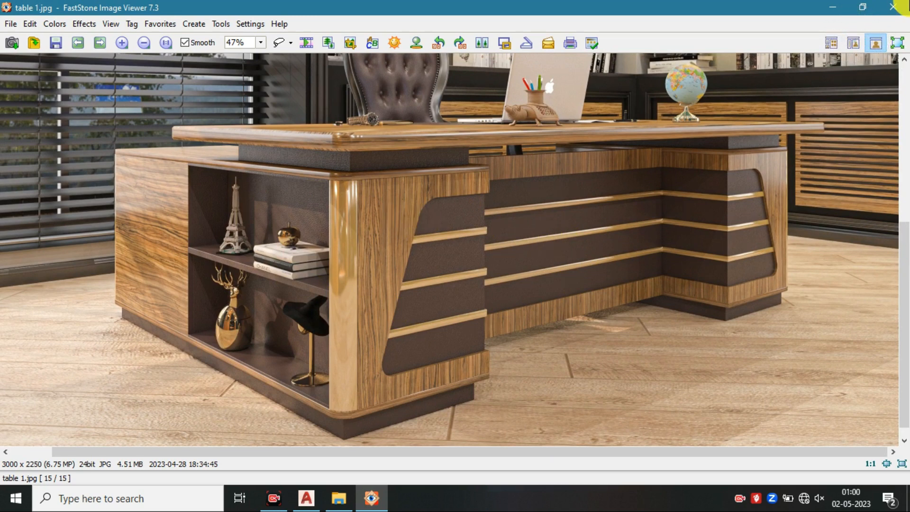
# Step: Close the image and its folder, then return to the office design drawing in AutoCAD with its window maximized
pyautogui.click(897, 7)
pyautogui.click(897, 7)
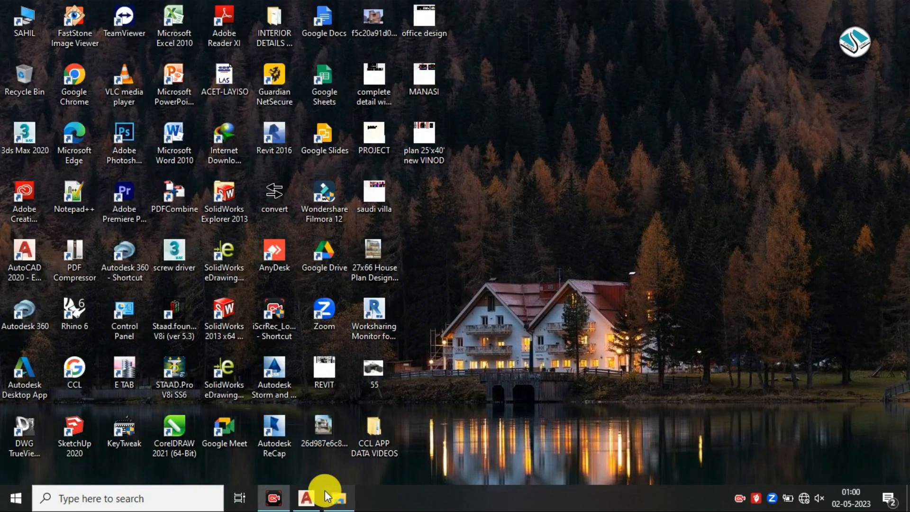
pyautogui.click(309, 496)
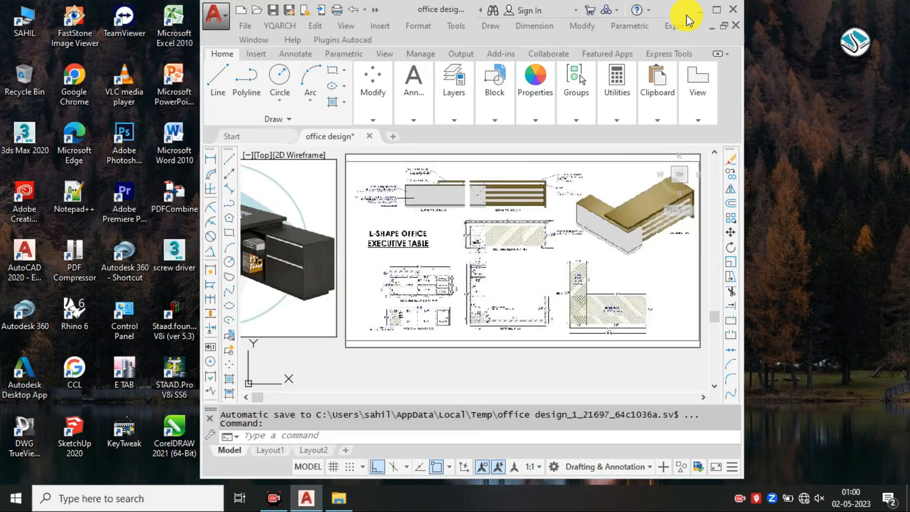
pyautogui.click(717, 11)
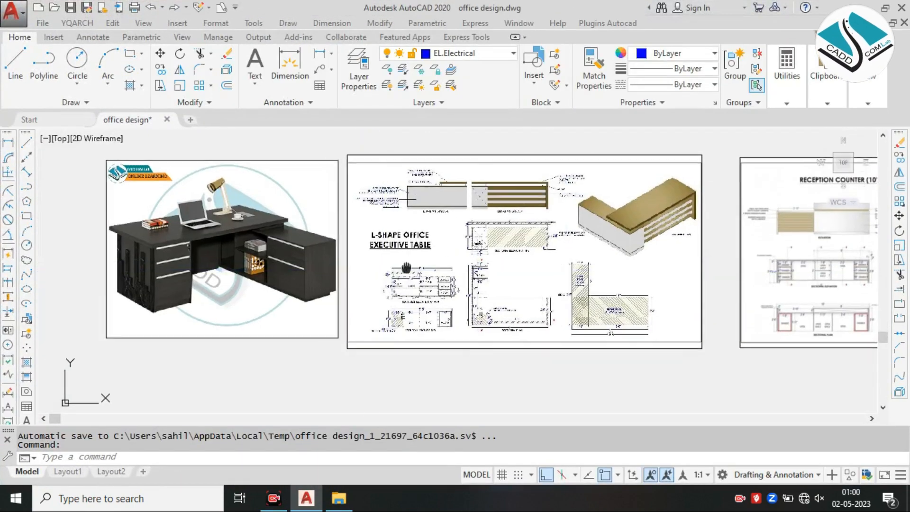
pyautogui.scroll(2, 273, 254)
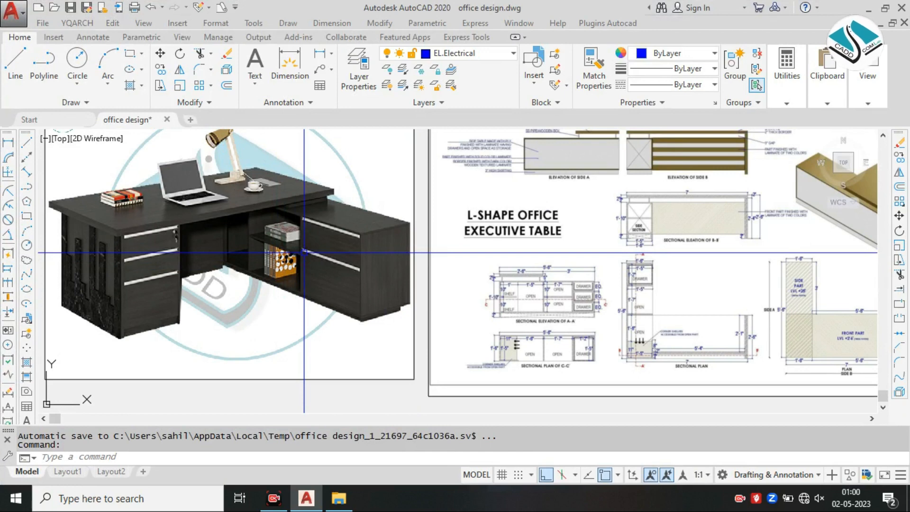
pyautogui.press('Escape')
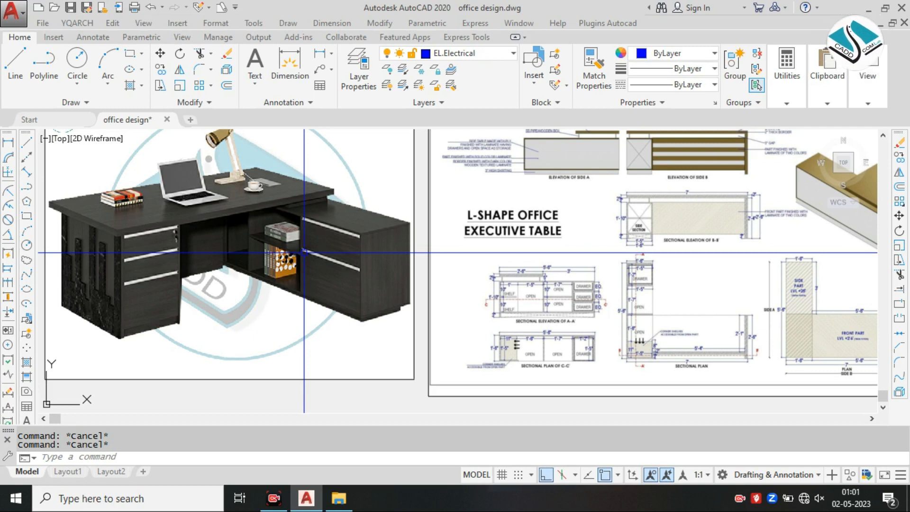
# Step: Open the PDF Standard Sizes for Various Types of Furniture from the pdf for interior&material folder in CCL APP DATA VIDEOS
pyautogui.click(869, 8)
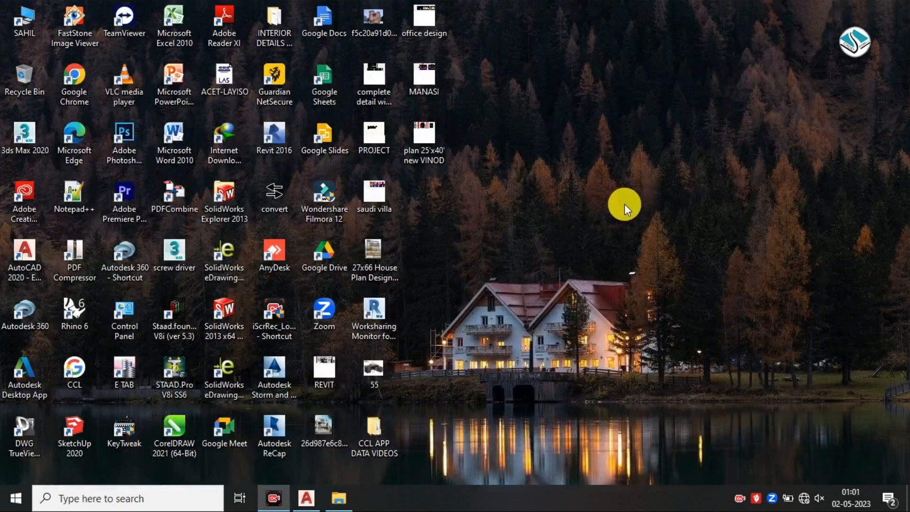
pyautogui.doubleClick(382, 437)
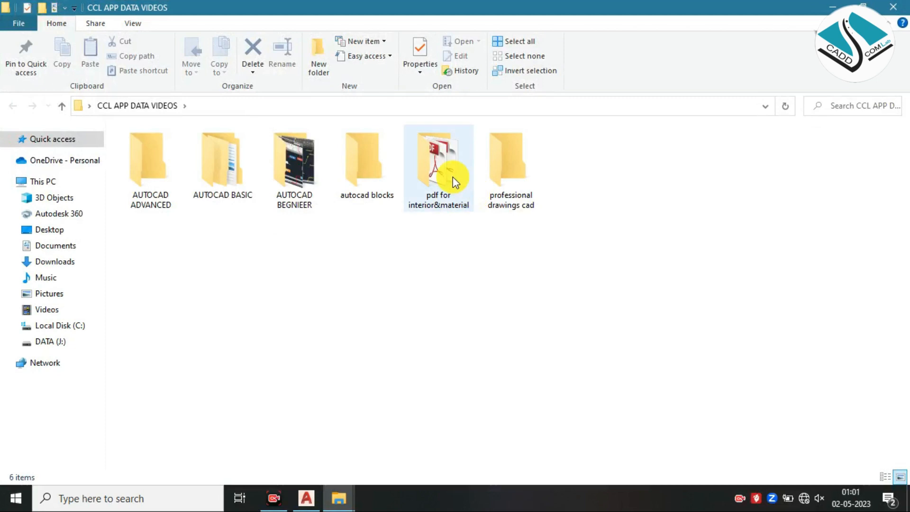
pyautogui.doubleClick(454, 179)
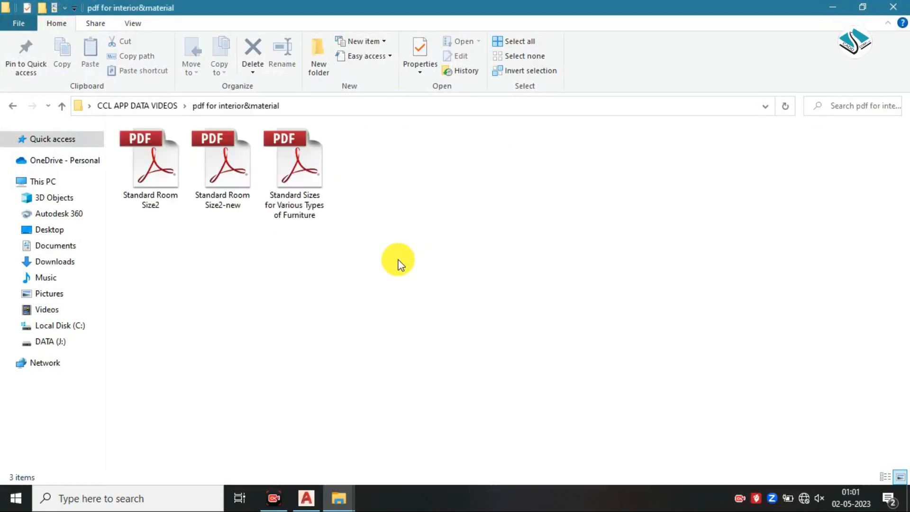
pyautogui.click(306, 174)
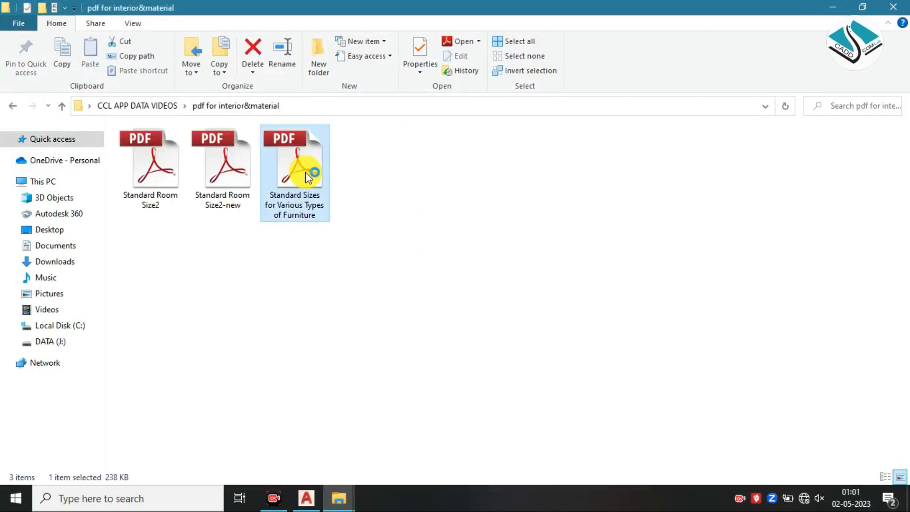
pyautogui.doubleClick(307, 177)
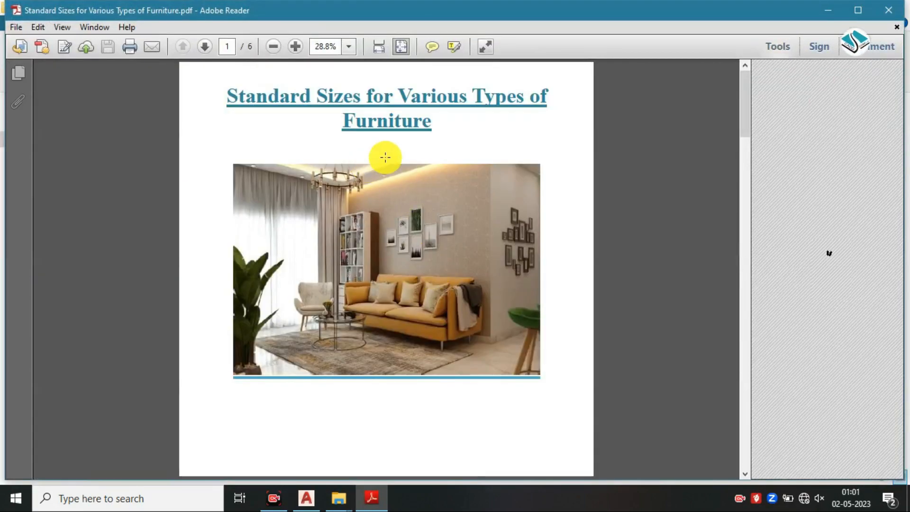
# Step: Read the living room couch and furniture dimensions on page 2 of the furniture sizes PDF
pyautogui.keyDown('ctrl'); pyautogui.scroll(3, 386, 159); pyautogui.keyUp('ctrl')
pyautogui.keyDown('ctrl'); pyautogui.scroll(-5, 389, 207); pyautogui.keyUp('ctrl')
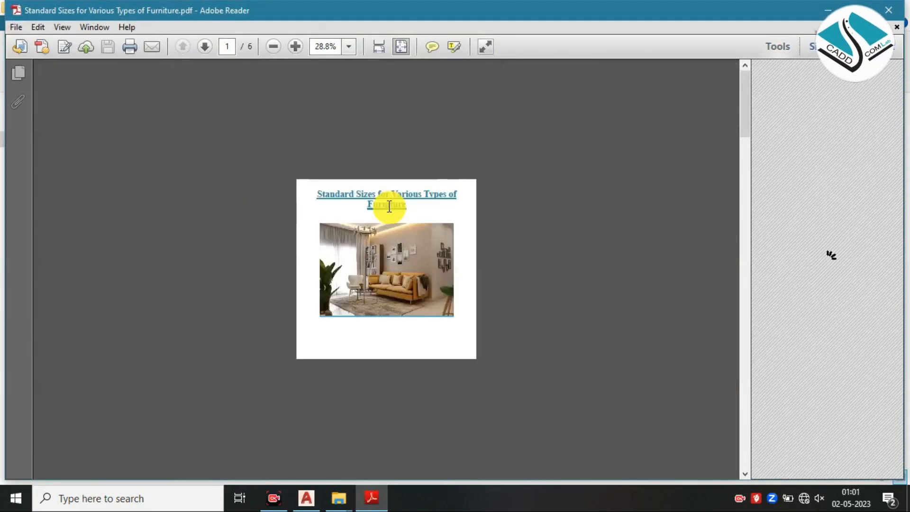
pyautogui.keyDown('ctrl'); pyautogui.scroll(2, 382, 214); pyautogui.keyUp('ctrl')
pyautogui.scroll(-2, 382, 214)
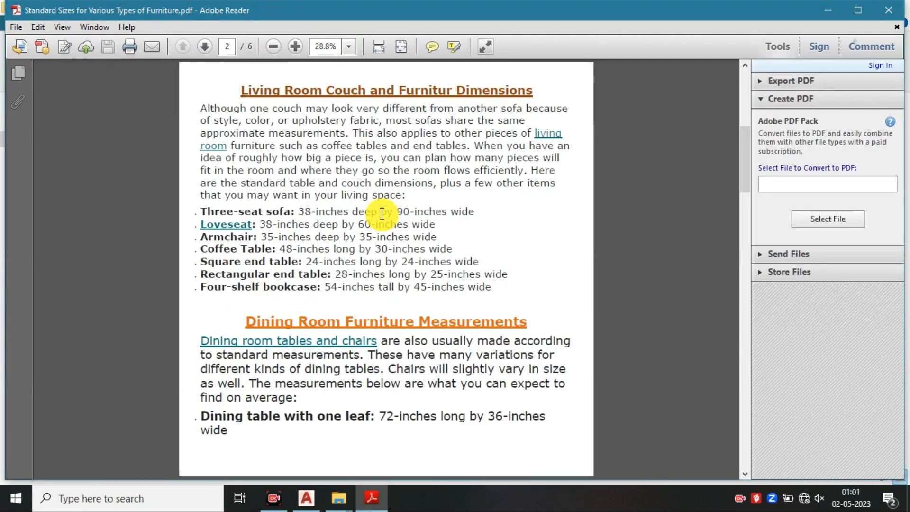
pyautogui.keyDown('ctrl'); pyautogui.scroll(2, 382, 213); pyautogui.keyUp('ctrl')
pyautogui.scroll(2, 358, 204)
pyautogui.scroll(1, 361, 205)
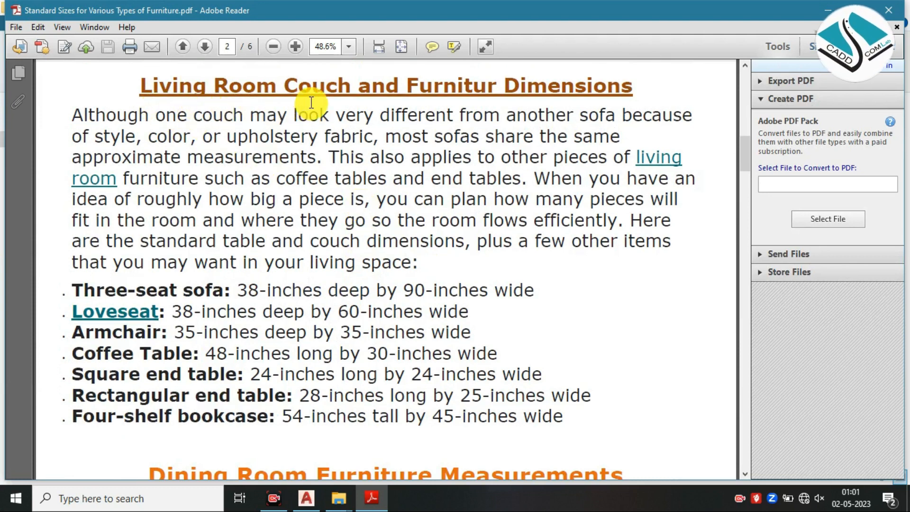
pyautogui.scroll(-4, 360, 206)
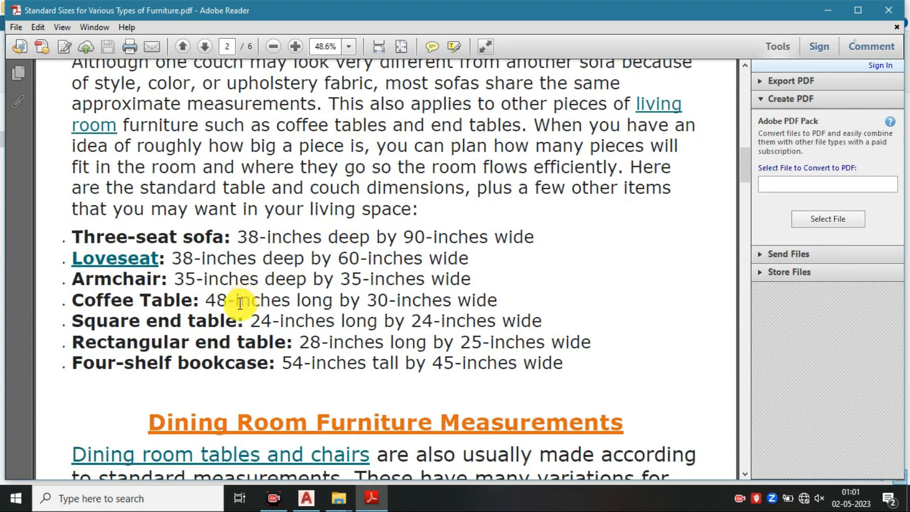
pyautogui.keyDown('ctrl'); pyautogui.scroll(-4, 327, 160); pyautogui.keyUp('ctrl')
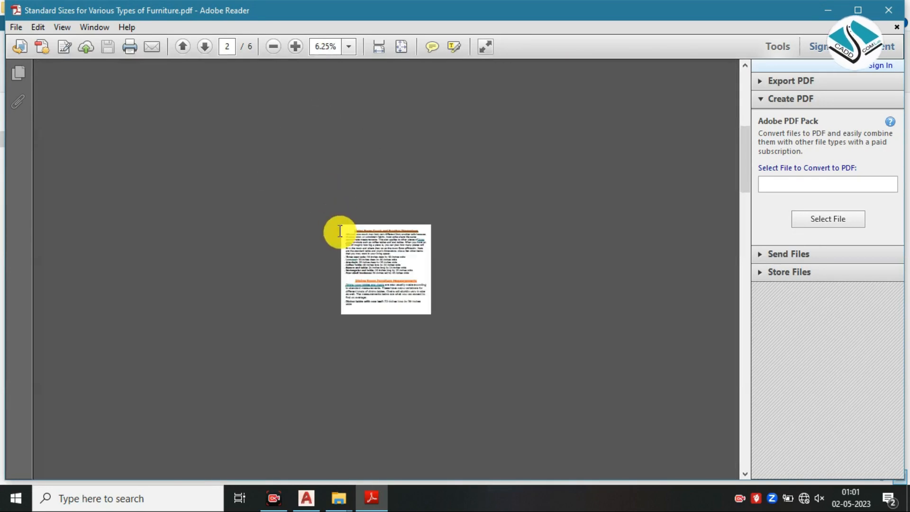
# Step: Read the outdoor table and seating sizes and the kitchen furniture section on page 5 of the furniture sizes PDF
pyautogui.keyDown('ctrl'); pyautogui.scroll(3, 342, 232); pyautogui.keyUp('ctrl')
pyautogui.scroll(-15, 371, 260)
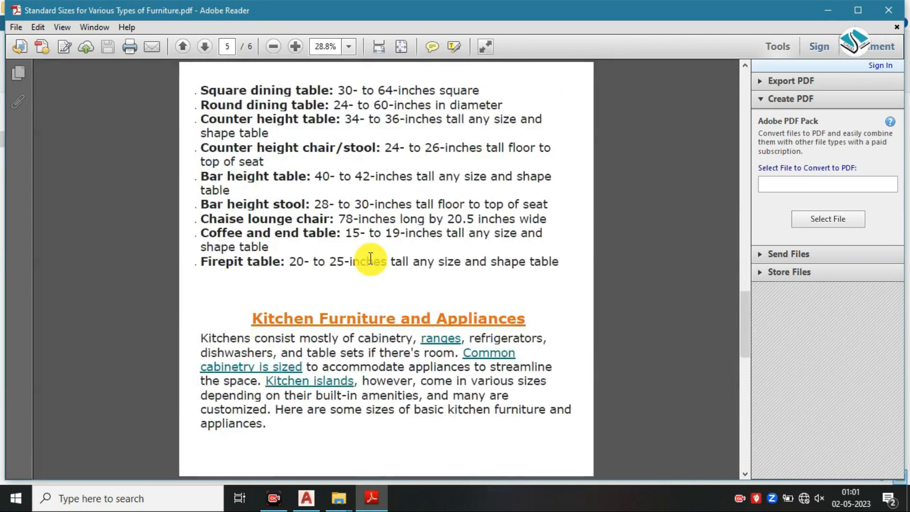
pyautogui.keyDown('ctrl'); pyautogui.scroll(3, 357, 342); pyautogui.keyUp('ctrl')
pyautogui.scroll(-8, 357, 342)
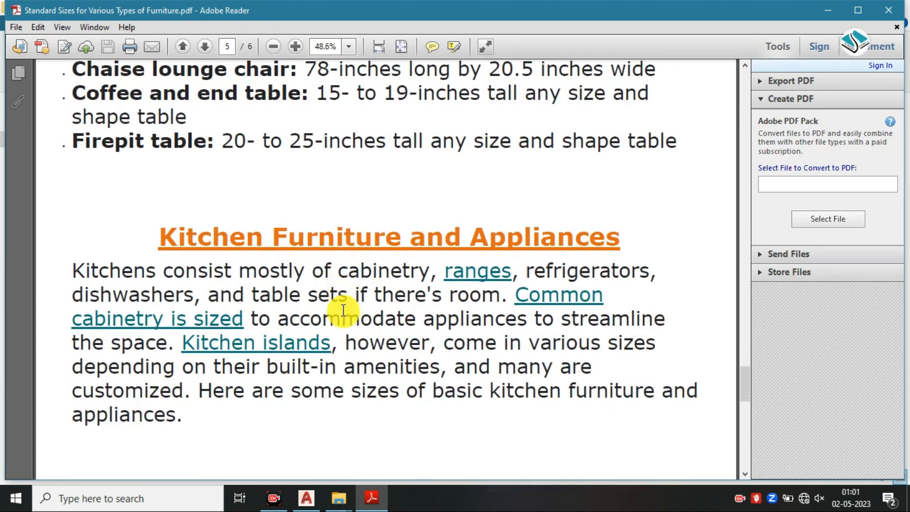
pyautogui.scroll(7, 343, 311)
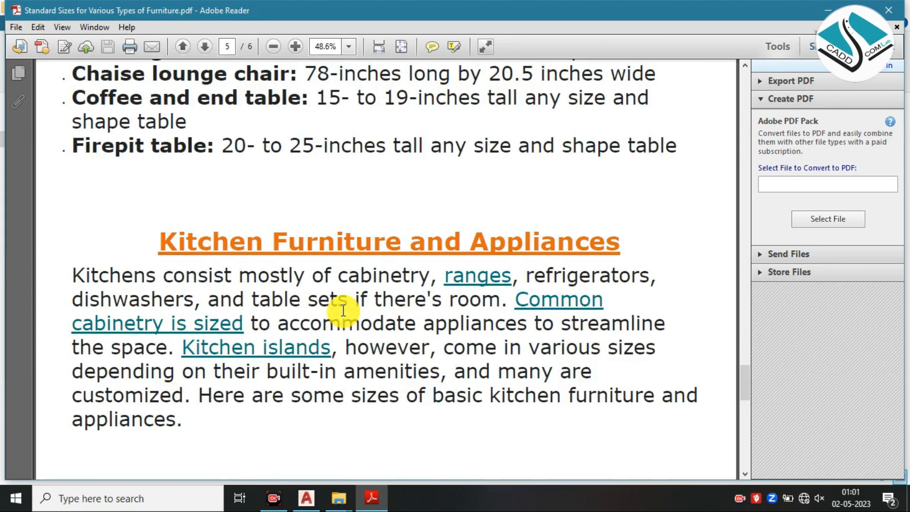
pyautogui.scroll(2, 410, 154)
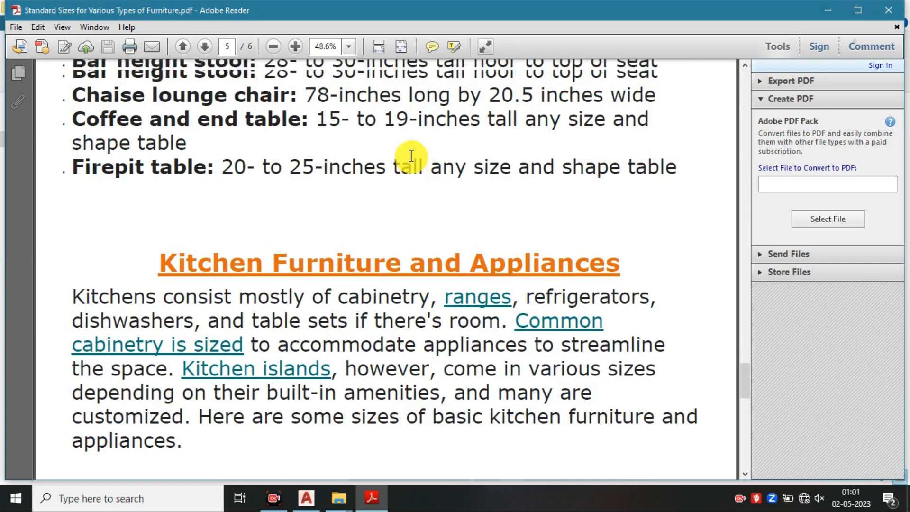
# Step: Close the furniture sizes PDF, minimize its folder, and switch back to the office design drawing in AutoCAD
pyautogui.click(884, 17)
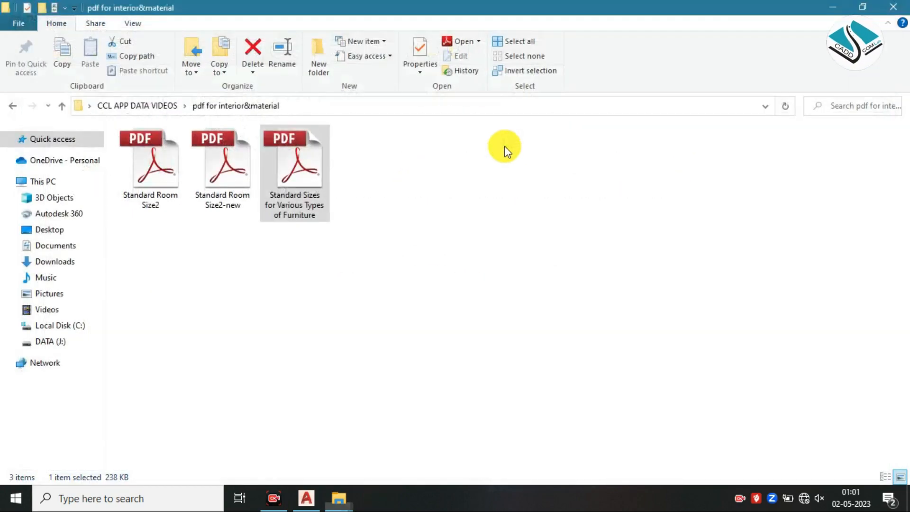
pyautogui.click(164, 156)
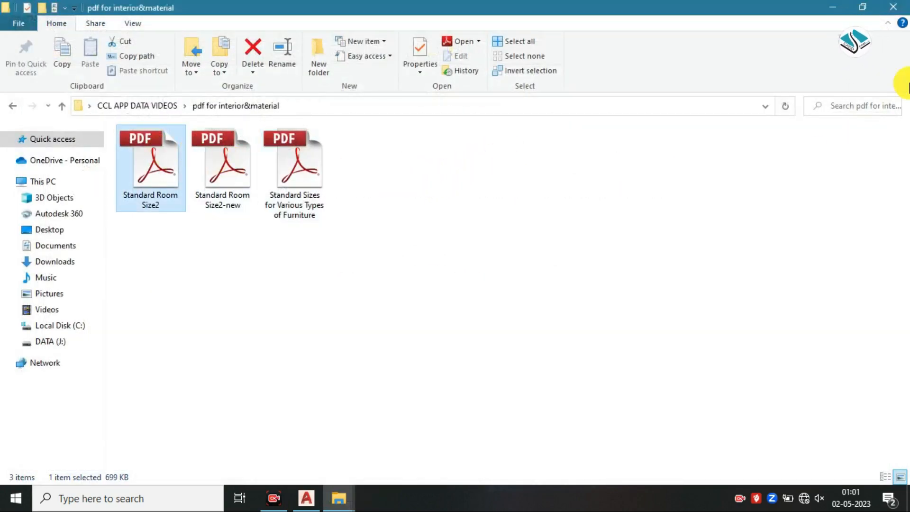
pyautogui.click(837, 12)
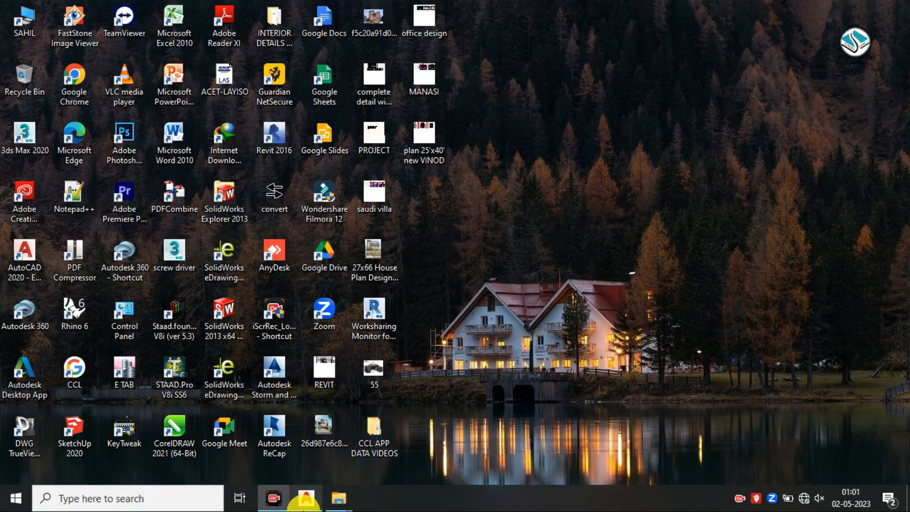
pyautogui.click(306, 498)
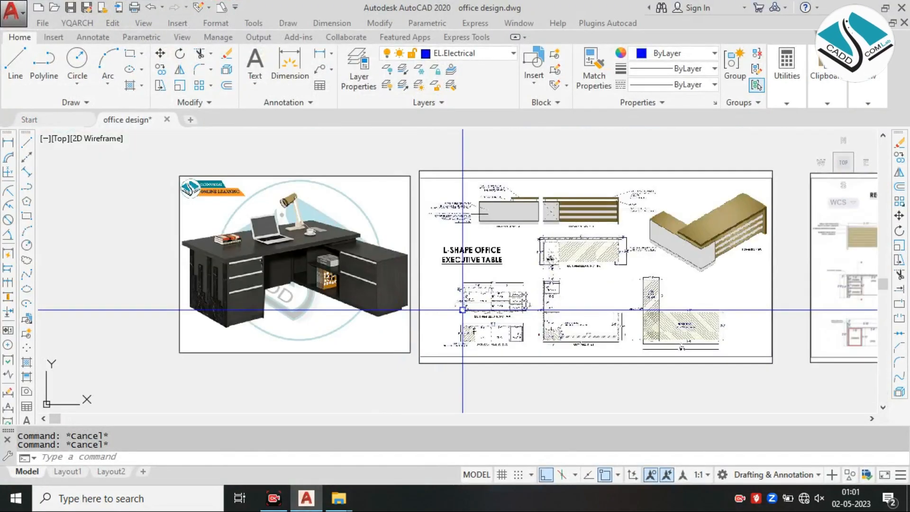
# Step: Examine the dark wooden desk reference image up close, including its drawers, side cabinet and open shelf
pyautogui.scroll(2, 288, 235)
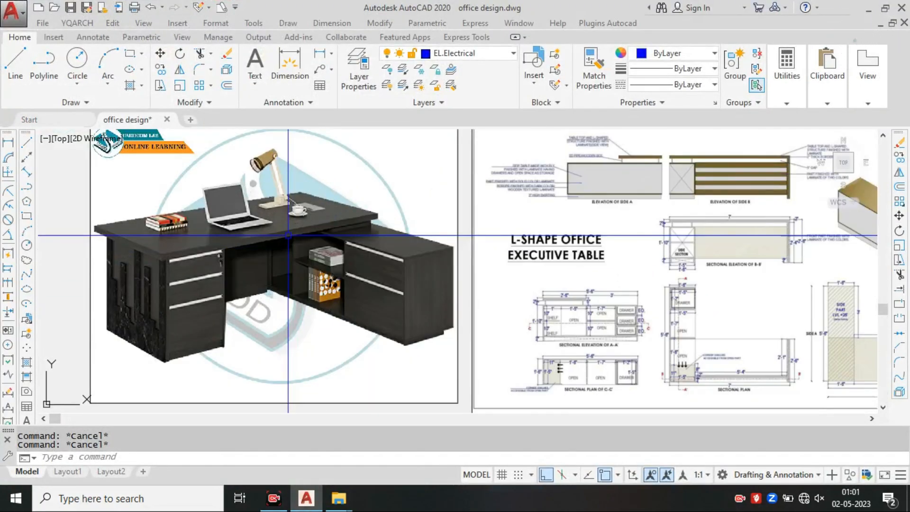
pyautogui.scroll(2, 208, 234)
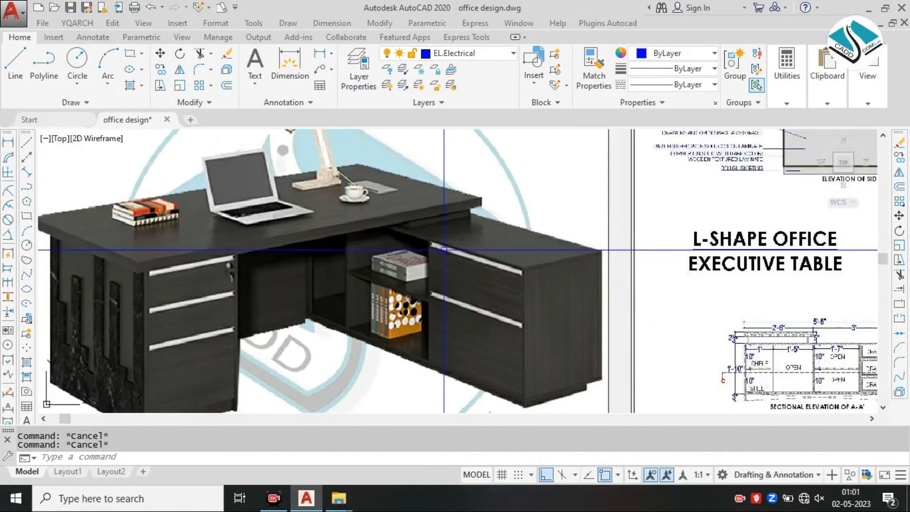
pyautogui.moveTo(511, 254); pyautogui.dragTo(441, 252, button='middle')
pyautogui.scroll(-2, 441, 252)
pyautogui.moveTo(595, 235); pyautogui.dragTo(392, 261, button='middle')
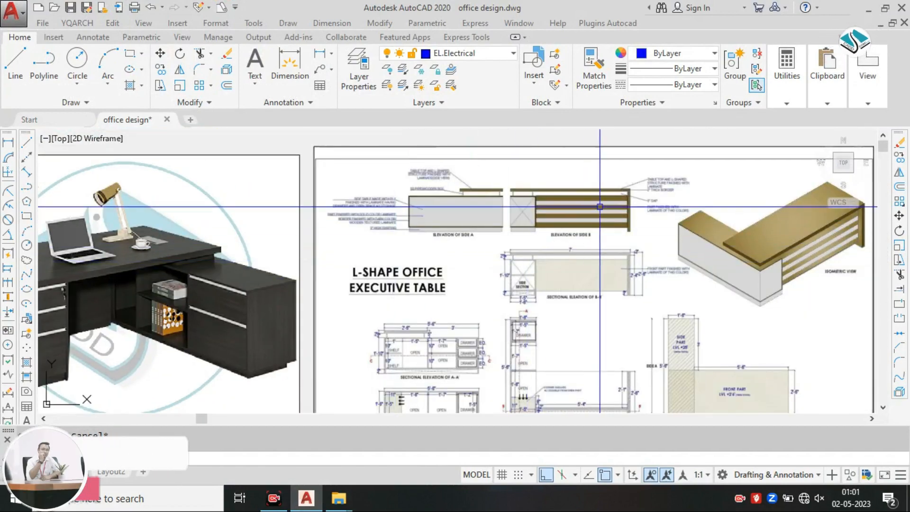
# Step: Examine the elevations, sectional drawings and dimensioned plan on the L-shape office executive table sheet
pyautogui.scroll(4, 580, 200)
pyautogui.scroll(-4, 580, 201)
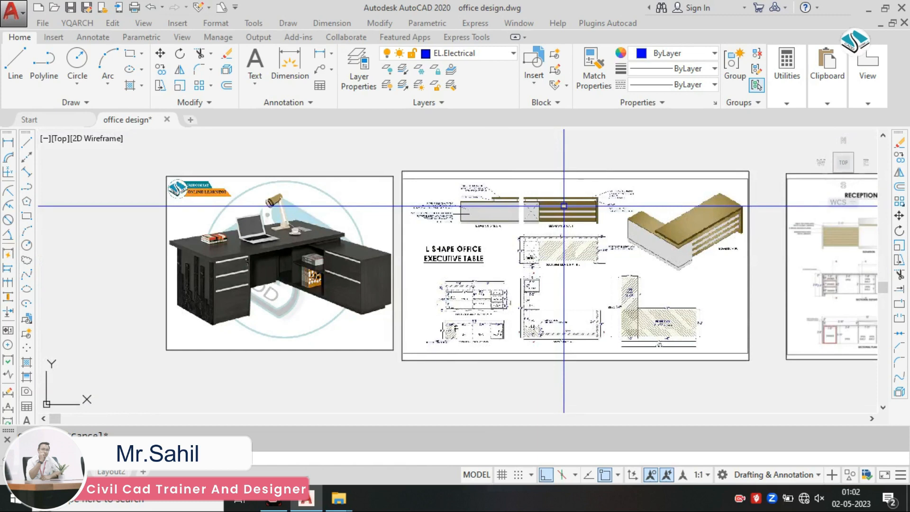
pyautogui.scroll(4, 570, 254)
pyautogui.scroll(-3, 569, 253)
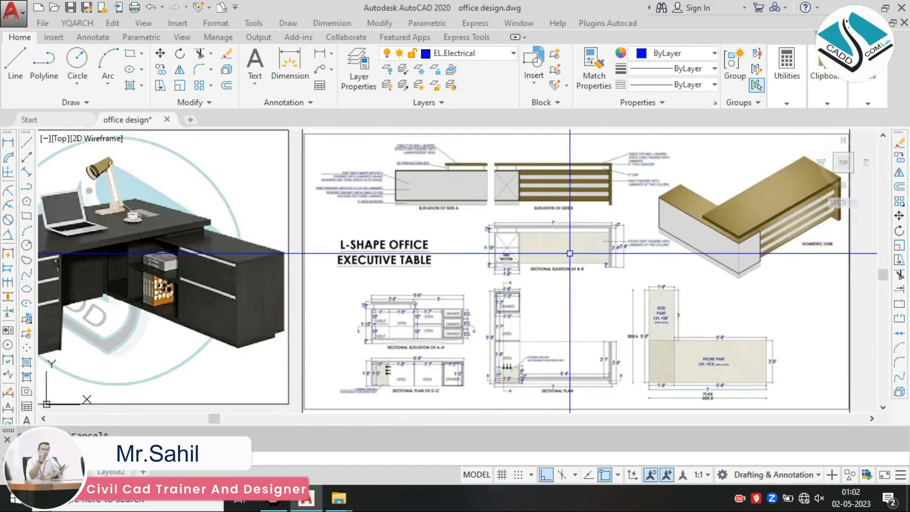
pyautogui.moveTo(583, 346); pyautogui.dragTo(528, 245, button='middle')
pyautogui.scroll(2, 526, 254)
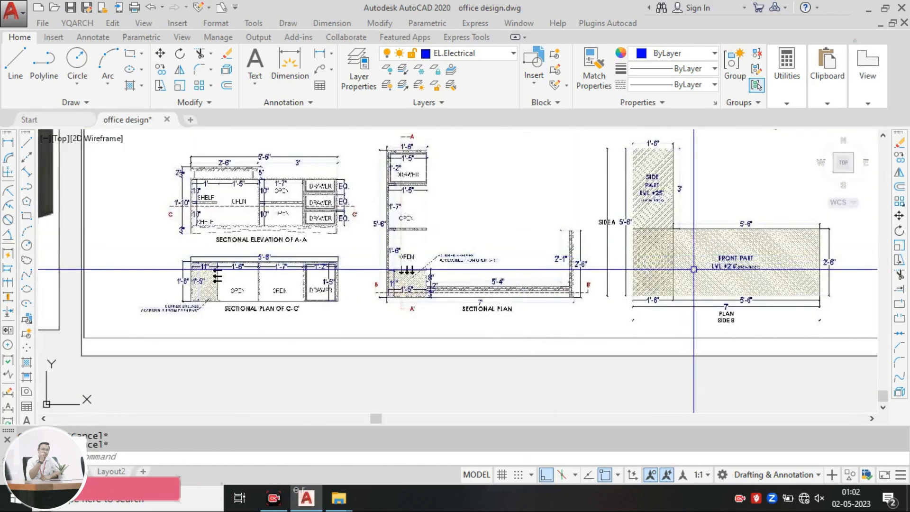
pyautogui.moveTo(732, 266); pyautogui.dragTo(532, 289, button='middle')
pyautogui.scroll(2, 532, 289)
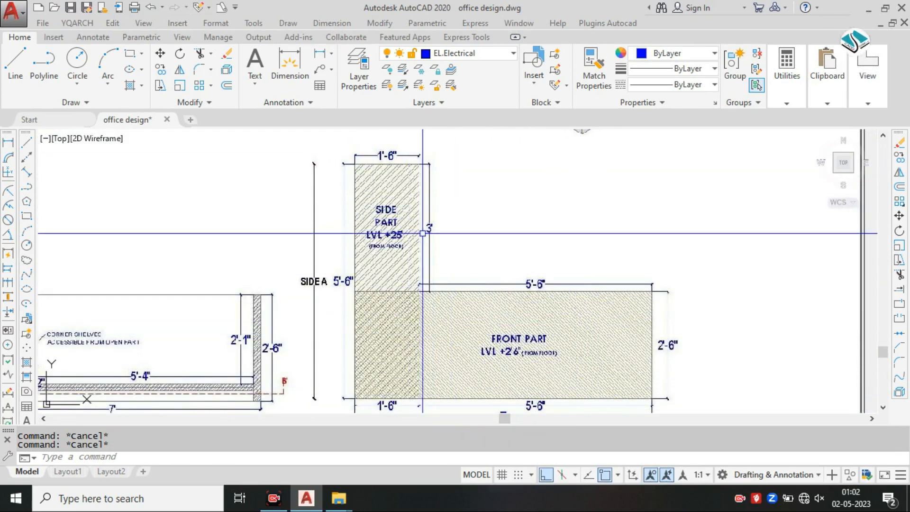
# Step: Compare the executive table's isometric view with the side part and front part in its plan
pyautogui.scroll(-3, 412, 194)
pyautogui.scroll(3, 411, 194)
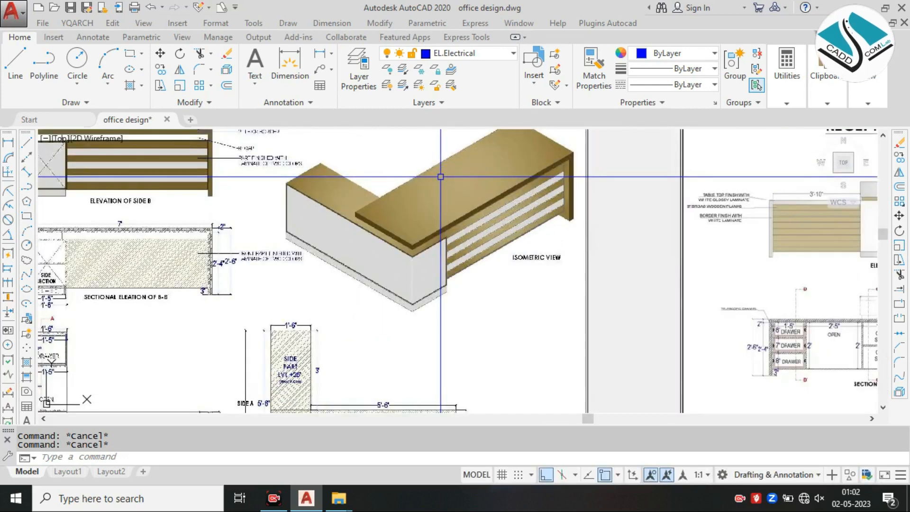
pyautogui.scroll(-4, 440, 177)
pyautogui.scroll(4, 454, 200)
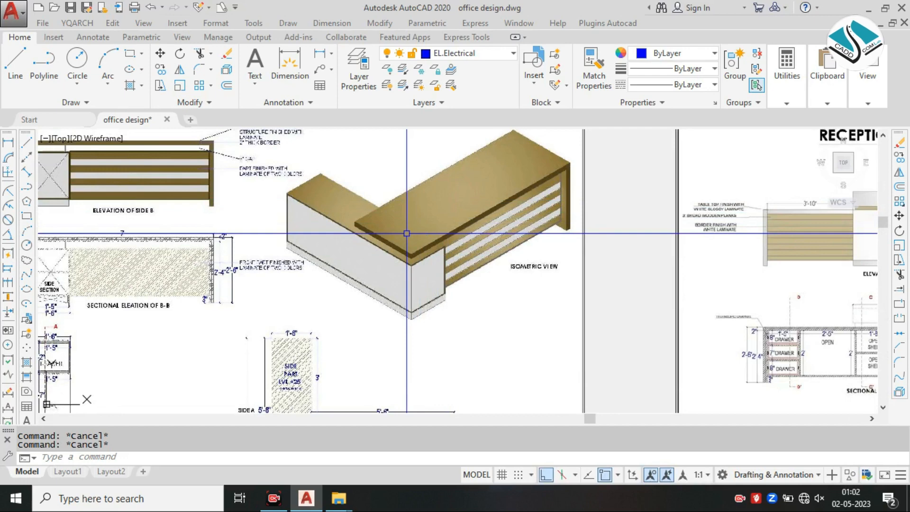
pyautogui.moveTo(407, 234)
pyautogui.mouseDown(button='middle')
pyautogui.moveTo(435, 203)
pyautogui.moveTo(421, 171)
pyautogui.mouseUp(button='middle')
pyautogui.scroll(2, 339, 394)
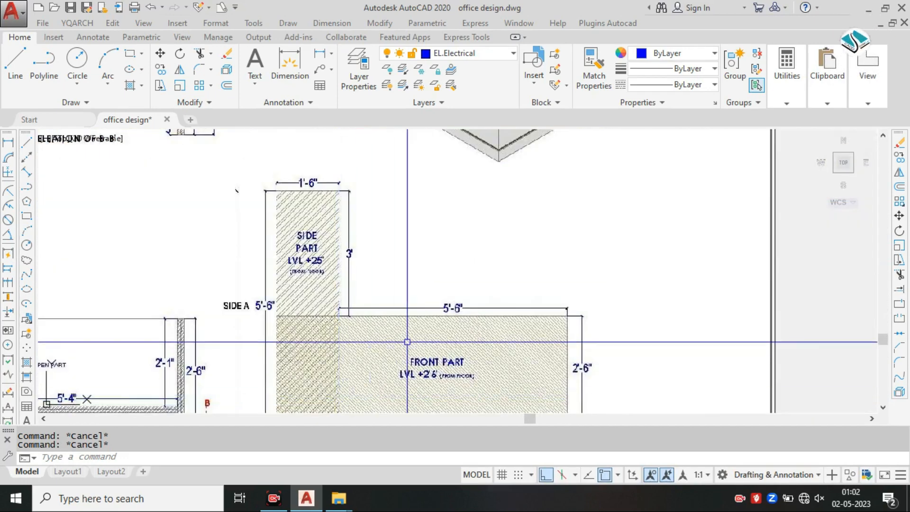
pyautogui.scroll(-2, 407, 342)
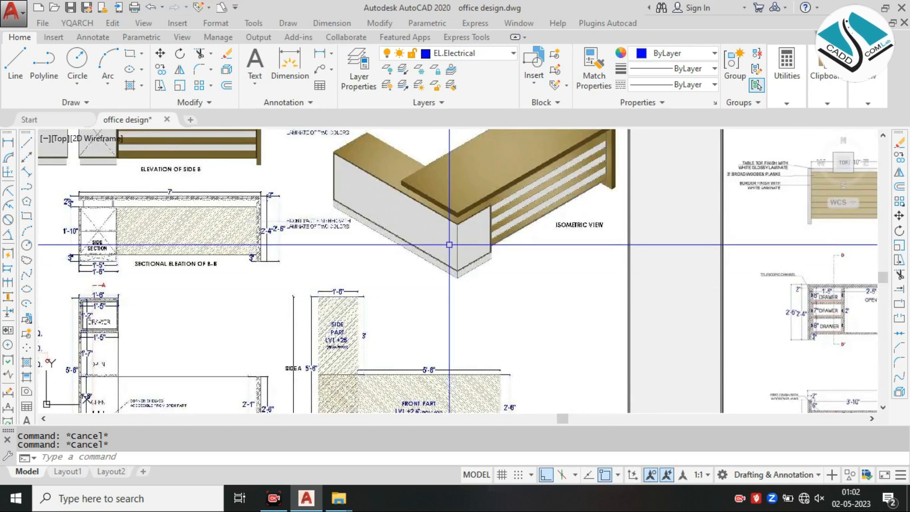
pyautogui.scroll(-3, 385, 250)
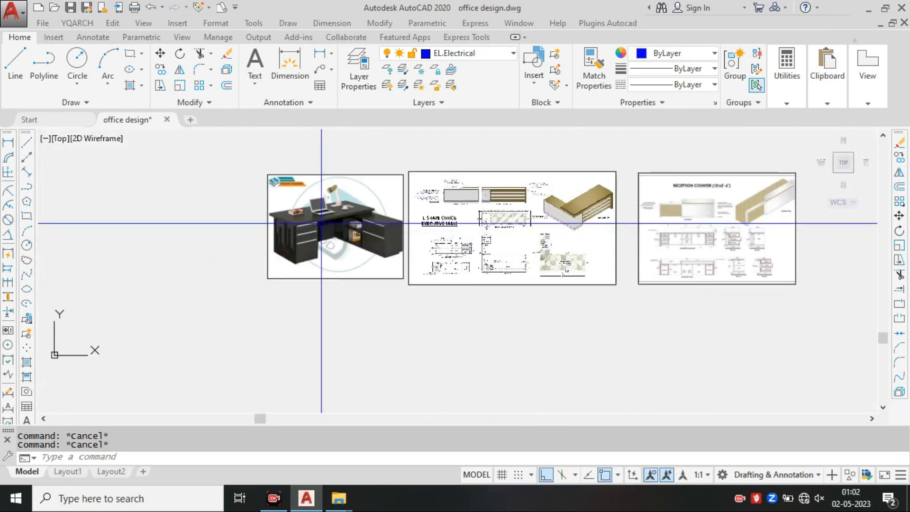
# Step: Review the desk image once more alongside the full set of reference sheets
pyautogui.scroll(5, 326, 218)
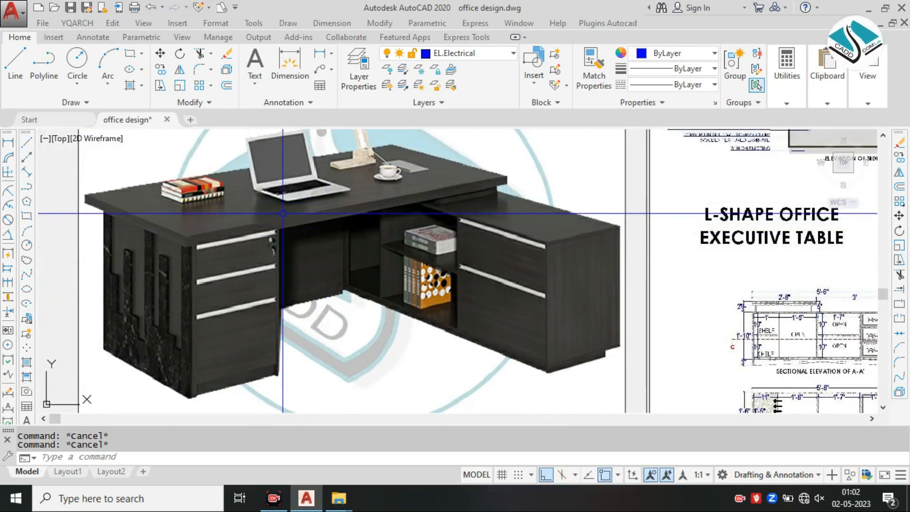
pyautogui.scroll(-4, 391, 223)
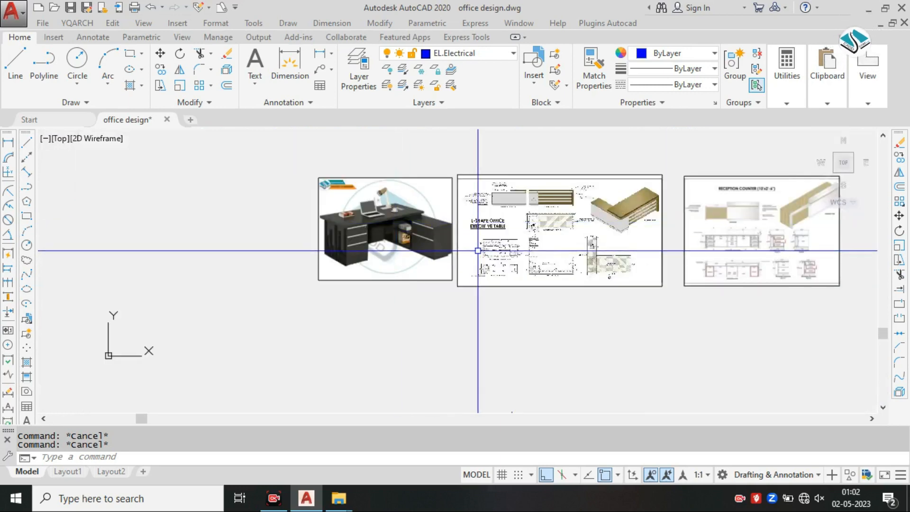
pyautogui.scroll(4, 616, 254)
pyautogui.scroll(-5, 409, 250)
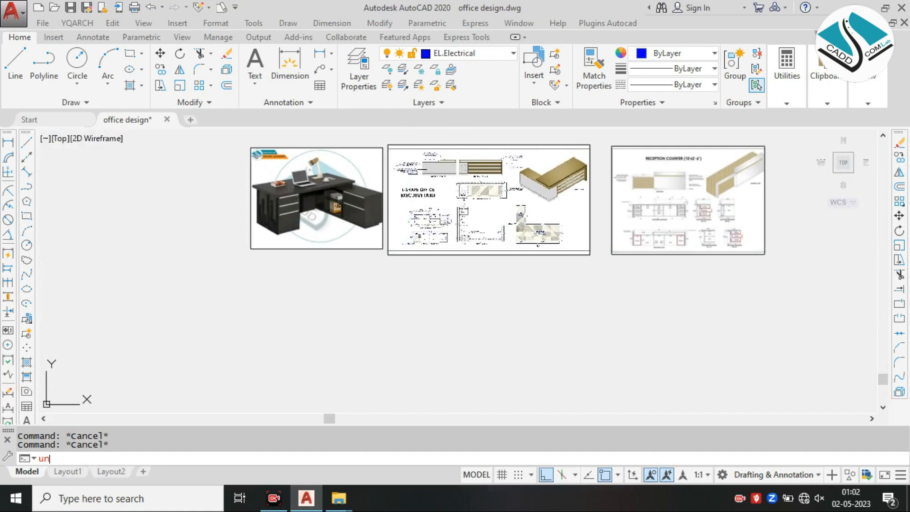
# Step: Check the drawing units and accept Architectural length with 0'-0 1/16" precision and inches as the insertion scale
pyautogui.press('Return')
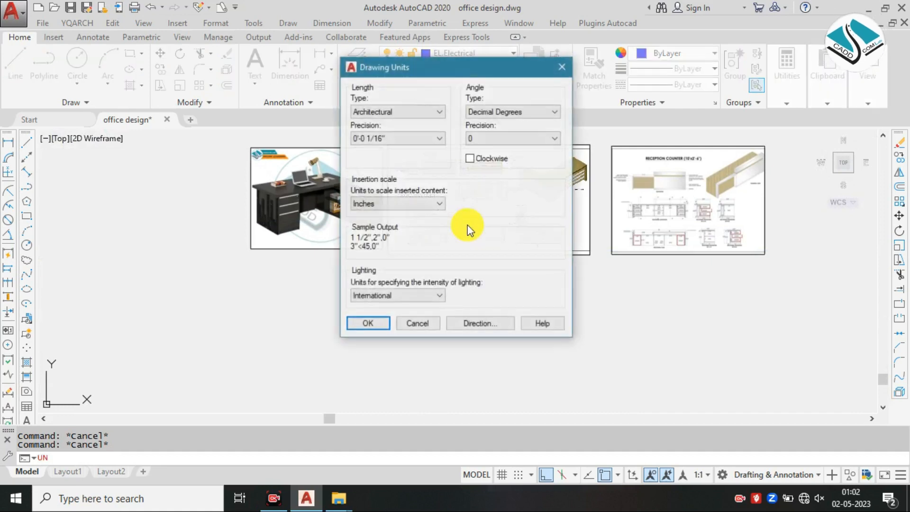
pyautogui.click(378, 322)
pyautogui.click(386, 305)
pyautogui.press('Escape')
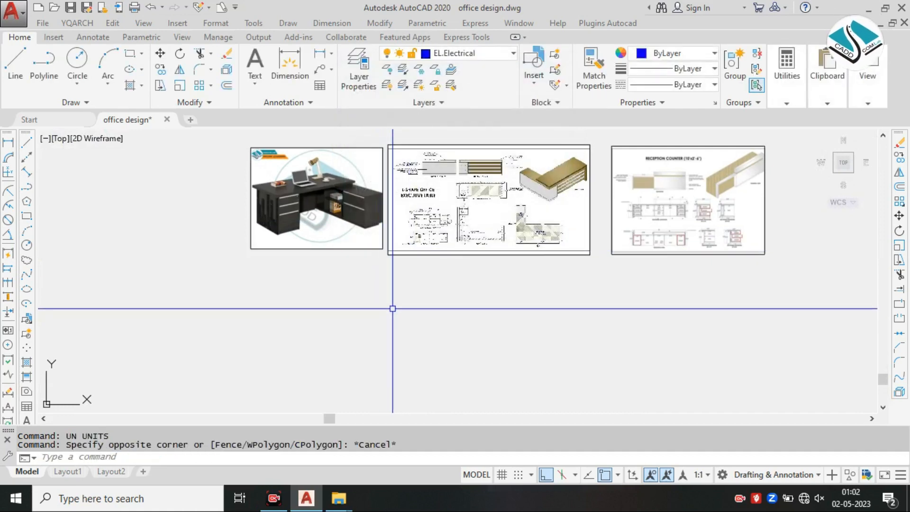
# Step: Modify the Standard dimension style so its primary units use the Architectural format
pyautogui.press('Return')
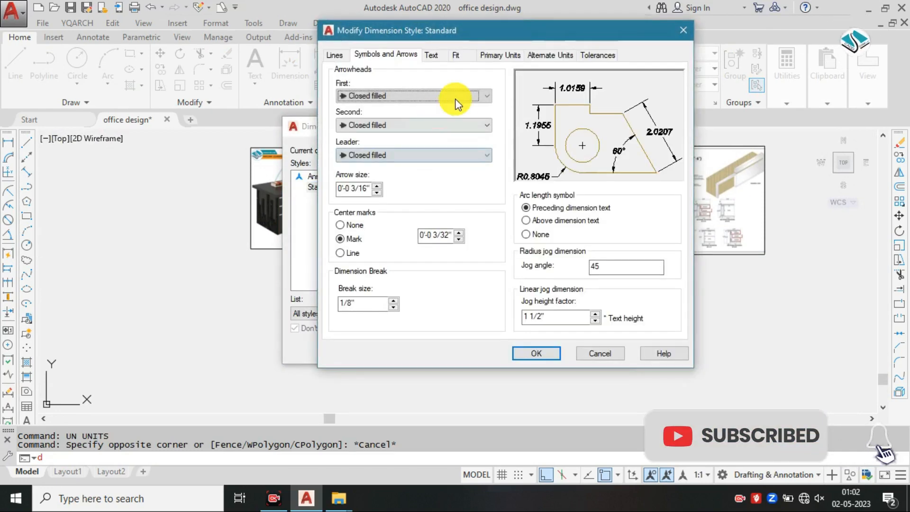
pyautogui.click(500, 56)
pyautogui.click(488, 83)
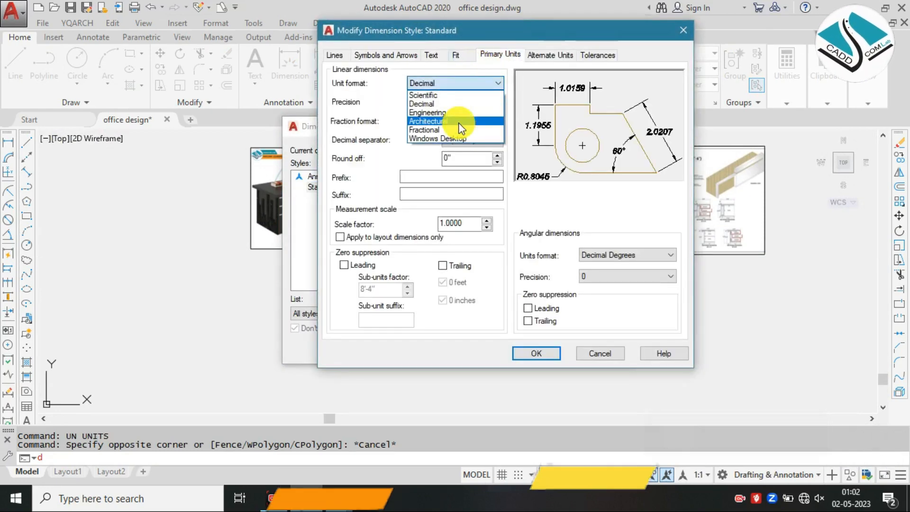
pyautogui.click(462, 126)
# Step: Change the Standard text style used by the dimensions to Arial Narrow Regular and make it current
pyautogui.click(386, 56)
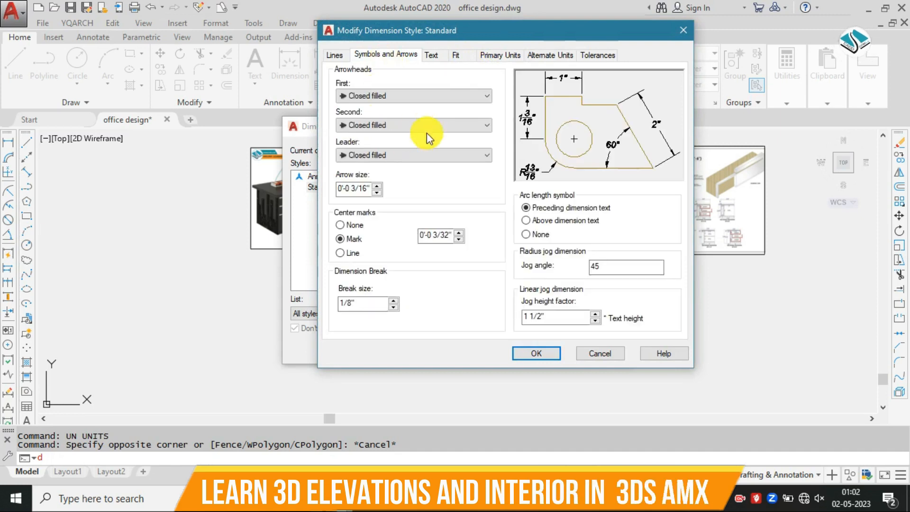
pyautogui.click(438, 54)
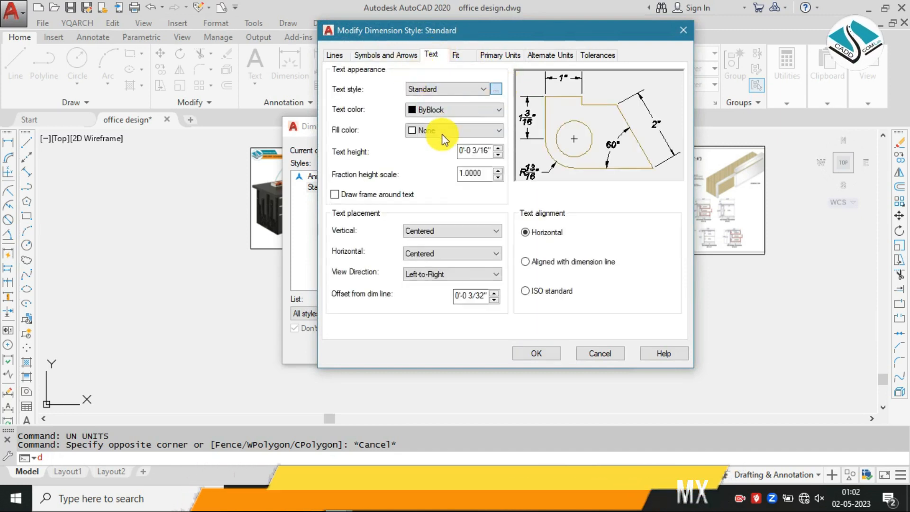
pyautogui.click(496, 88)
pyautogui.click(483, 137)
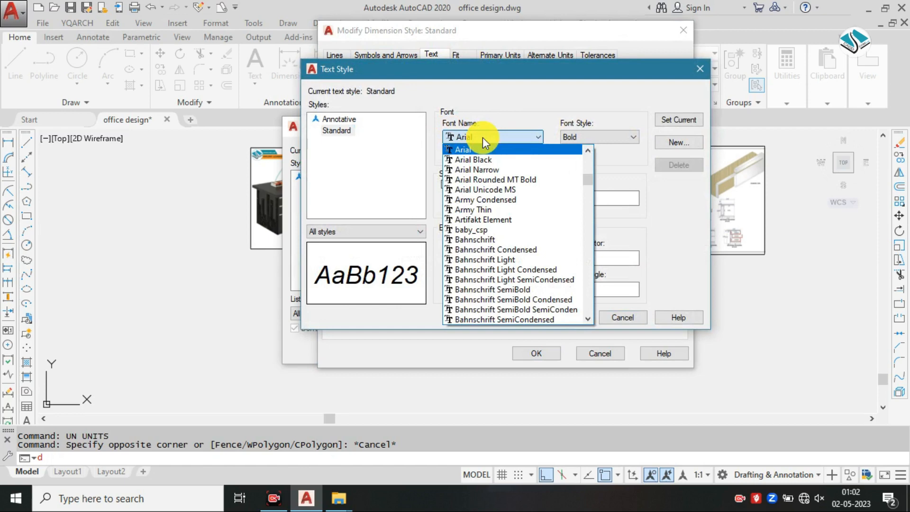
pyautogui.click(474, 169)
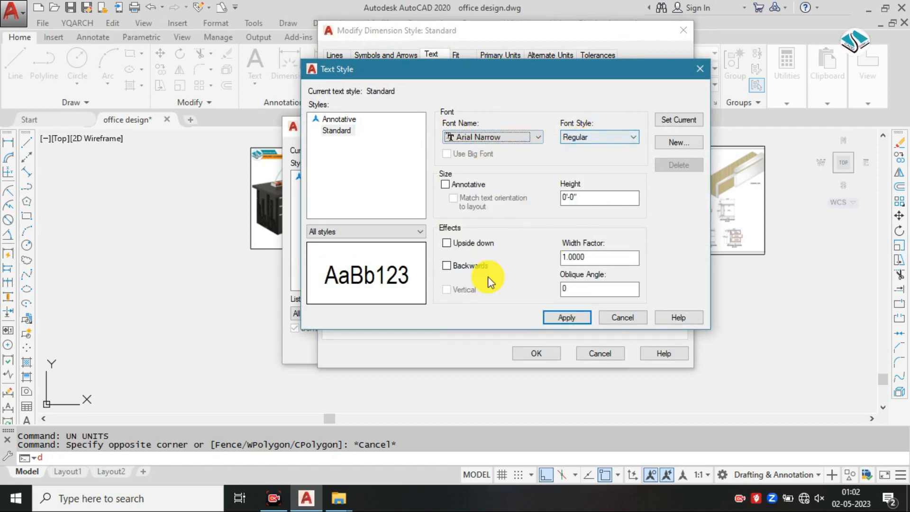
pyautogui.click(668, 122)
pyautogui.click(533, 230)
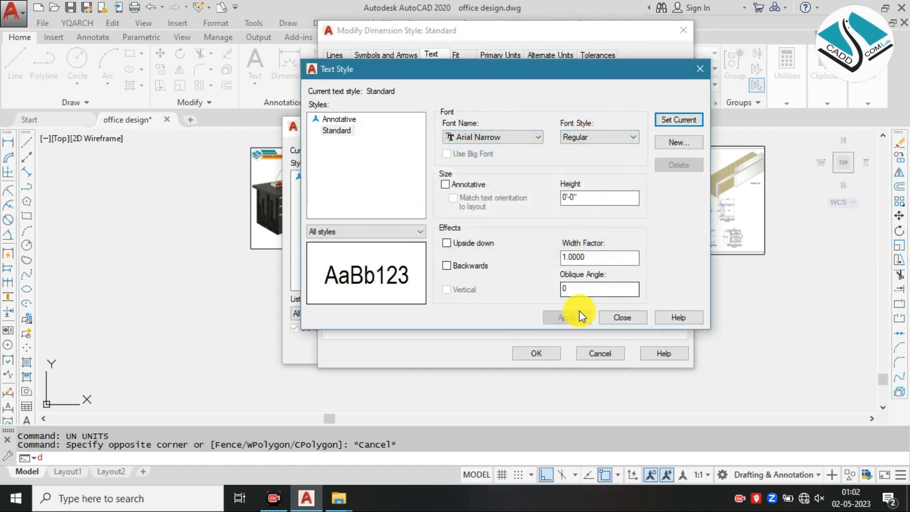
pyautogui.click(623, 319)
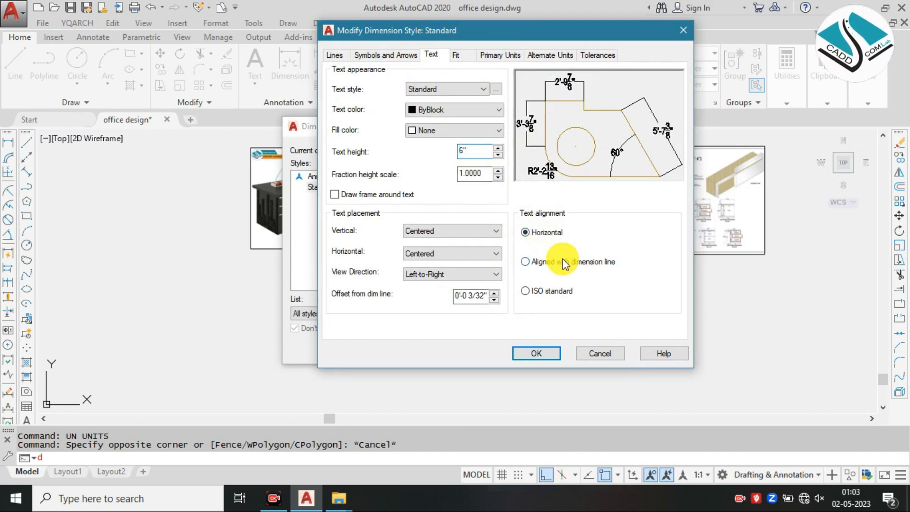
# Step: Finish the Standard dimension style with text aligned with the dimension line and an arrow size of 6", and set it current
pyautogui.click(539, 262)
pyautogui.click(386, 54)
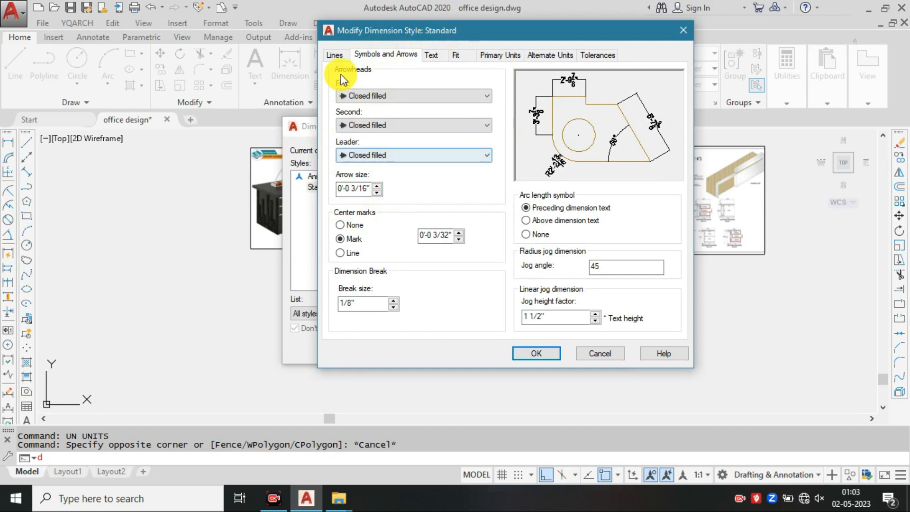
pyautogui.click(335, 55)
pyautogui.click(378, 55)
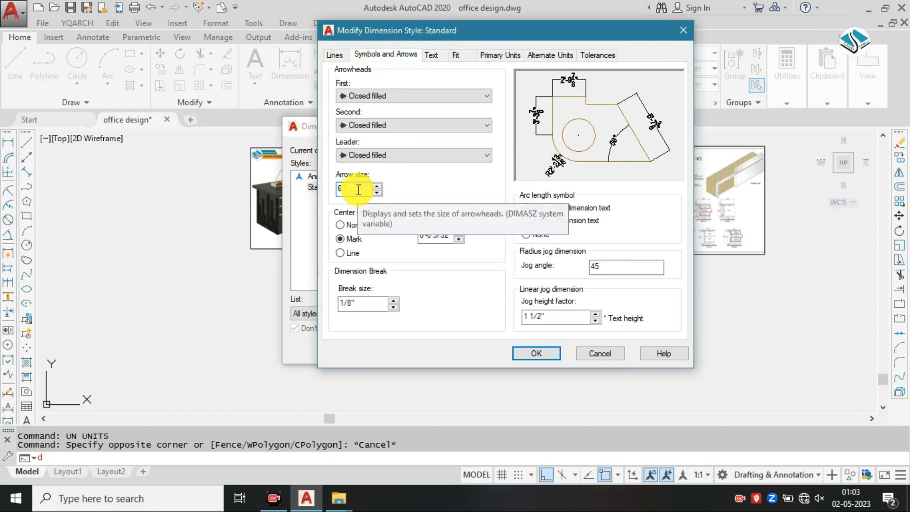
pyautogui.click(531, 353)
pyautogui.click(596, 176)
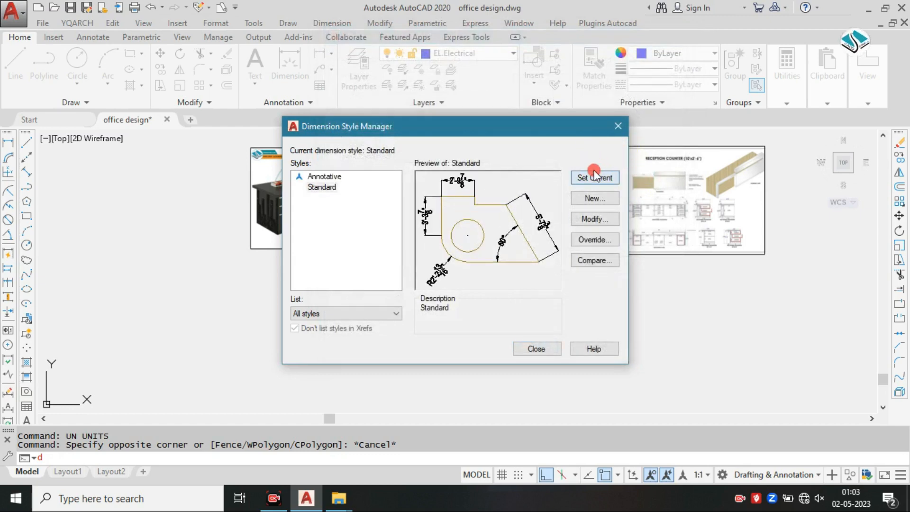
pyautogui.click(558, 347)
pyautogui.scroll(-1, 345, 254)
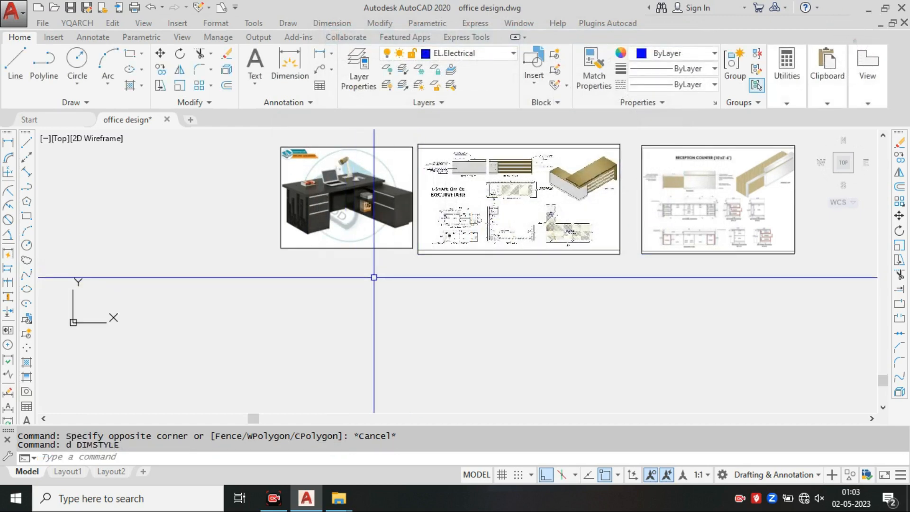
pyautogui.write('l')
pyautogui.press('Return')
pyautogui.click(346, 342)
pyautogui.moveTo(476, 339); pyautogui.dragTo(466, 319, button='middle')
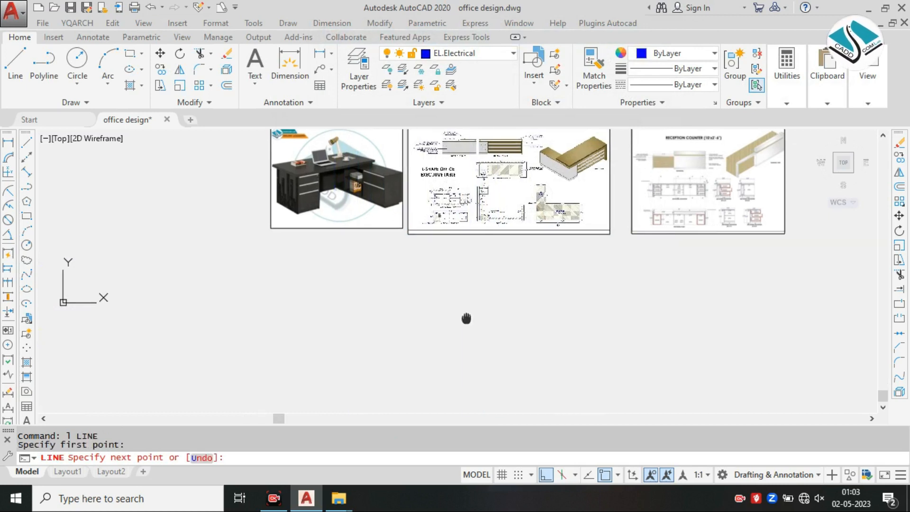
pyautogui.press('Escape')
pyautogui.press('Escape')
# Step: Make LINE the current layer and draw a 6' horizontal line below the reference images as the tabletop's upper edge
pyautogui.click(510, 54)
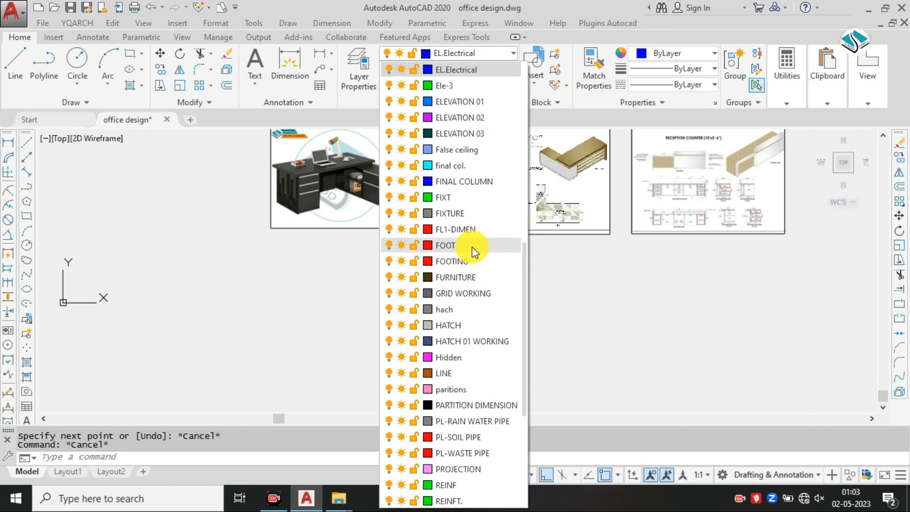
pyautogui.click(458, 377)
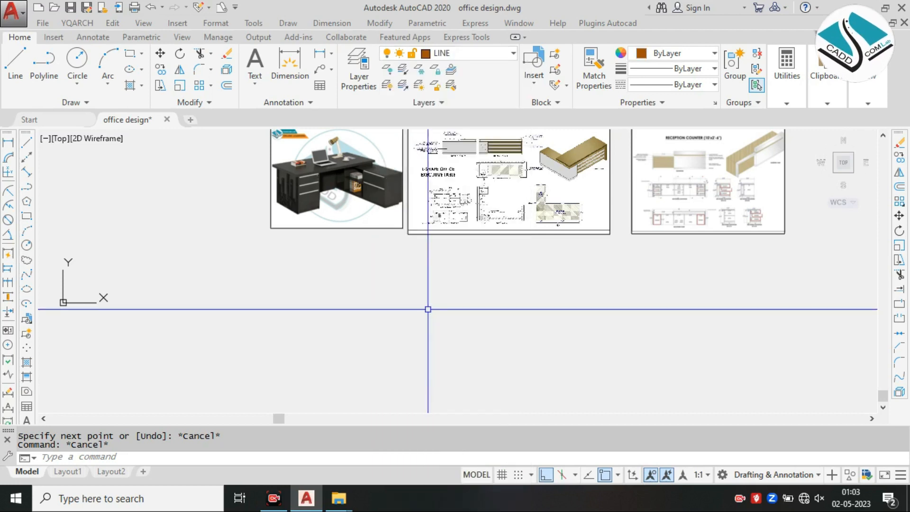
pyautogui.write('l')
pyautogui.press('Return')
pyautogui.click(355, 292)
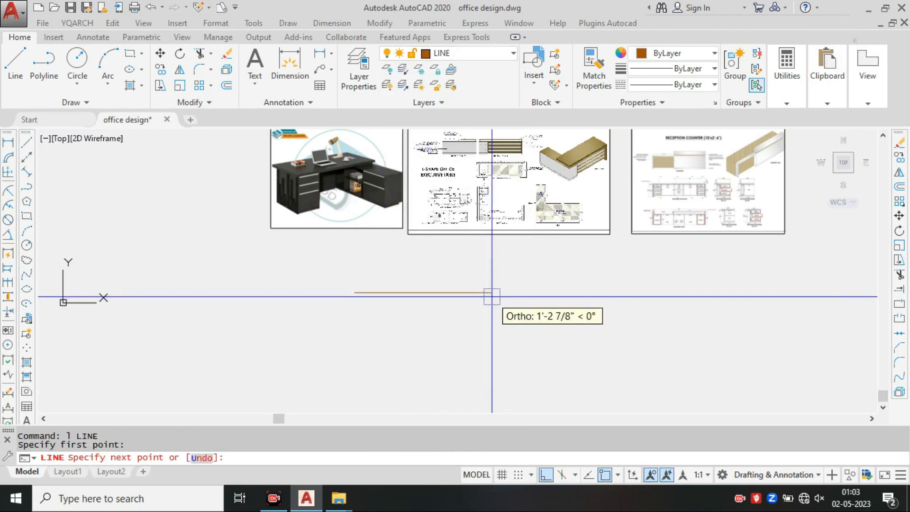
pyautogui.scroll(5, 335, 167)
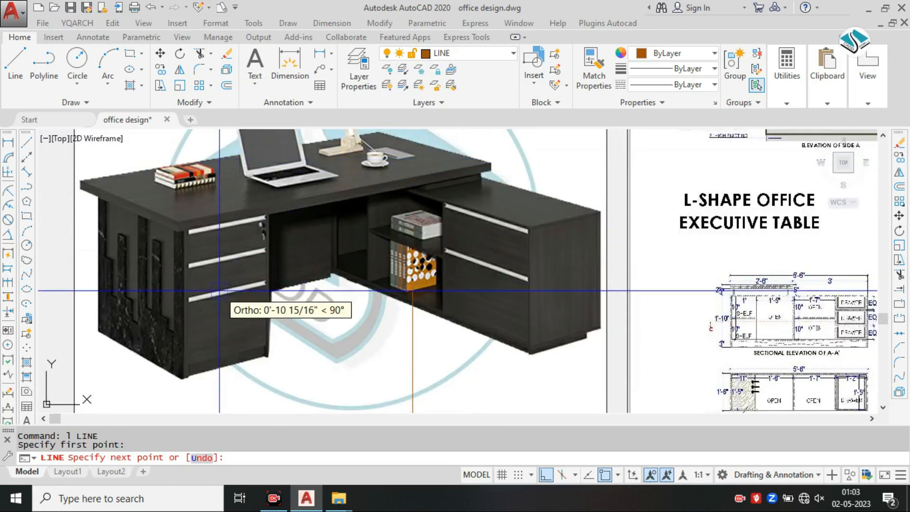
pyautogui.scroll(-5, 285, 236)
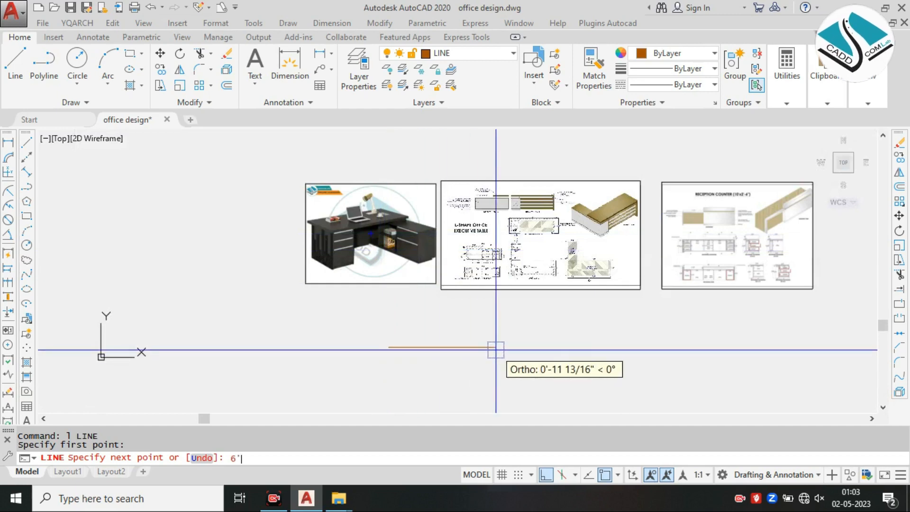
pyautogui.write("'")
pyautogui.press('Return')
# Step: Try a 3' vertical side down from the right end of the 6' line and undo the segment drawn after it
pyautogui.scroll(-4, 441, 308)
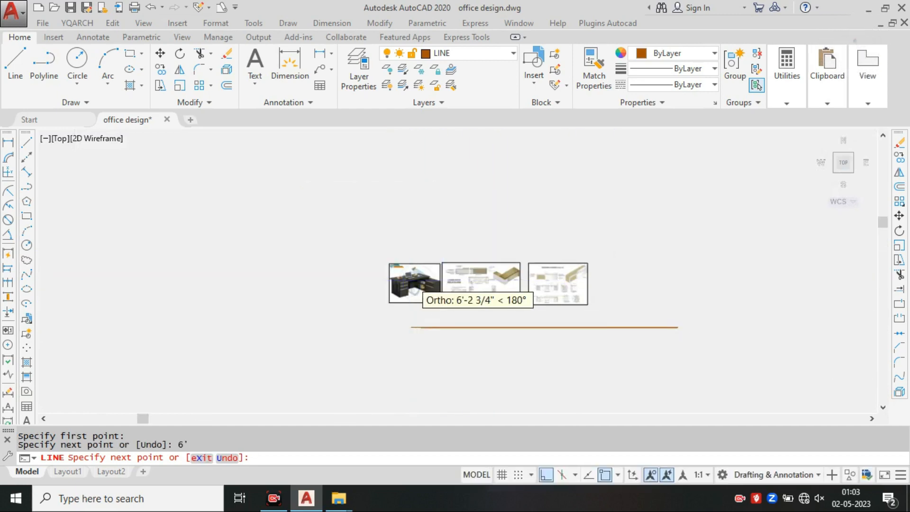
pyautogui.scroll(5, 411, 299)
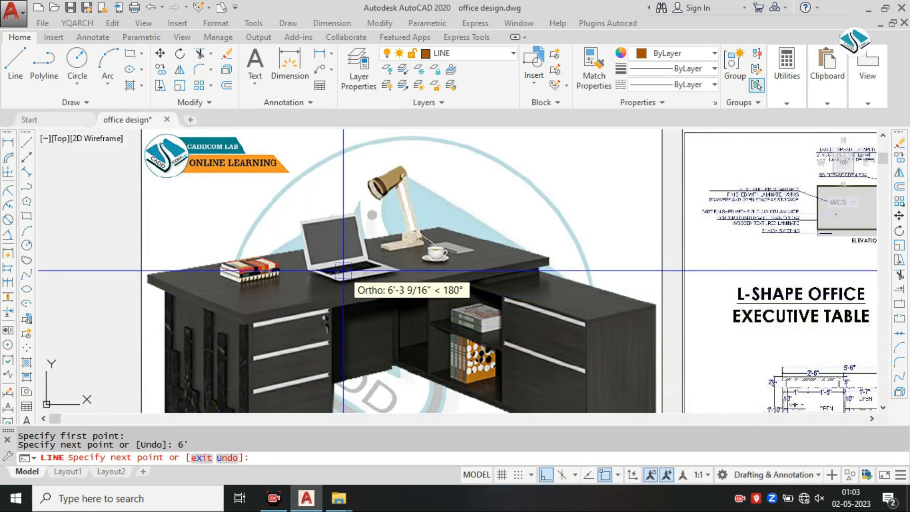
pyautogui.scroll(-5, 320, 186)
pyautogui.scroll(-4, 683, 351)
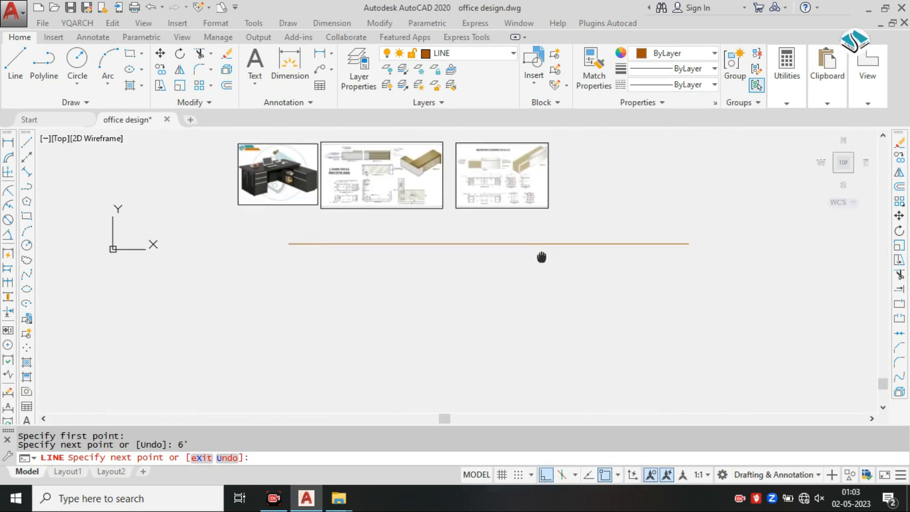
pyautogui.write("3'")
pyautogui.press('Return')
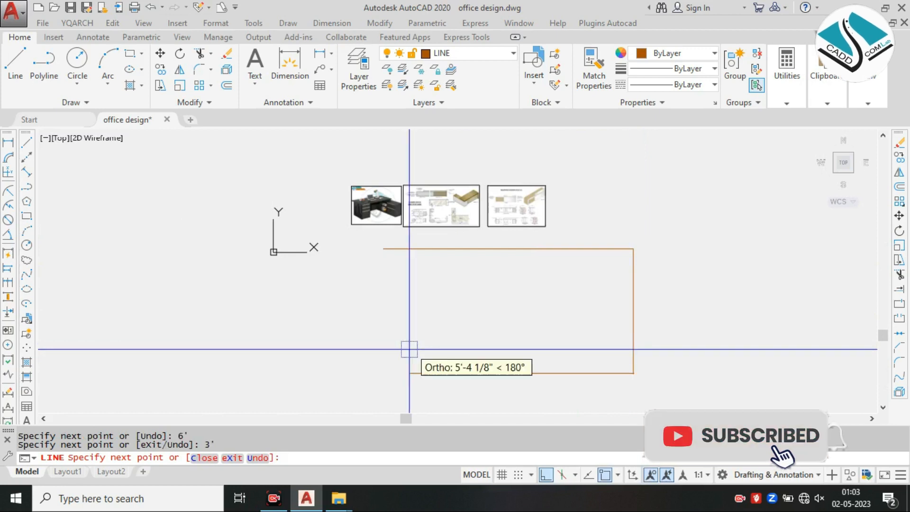
pyautogui.hotkey('ctrl', 'z')
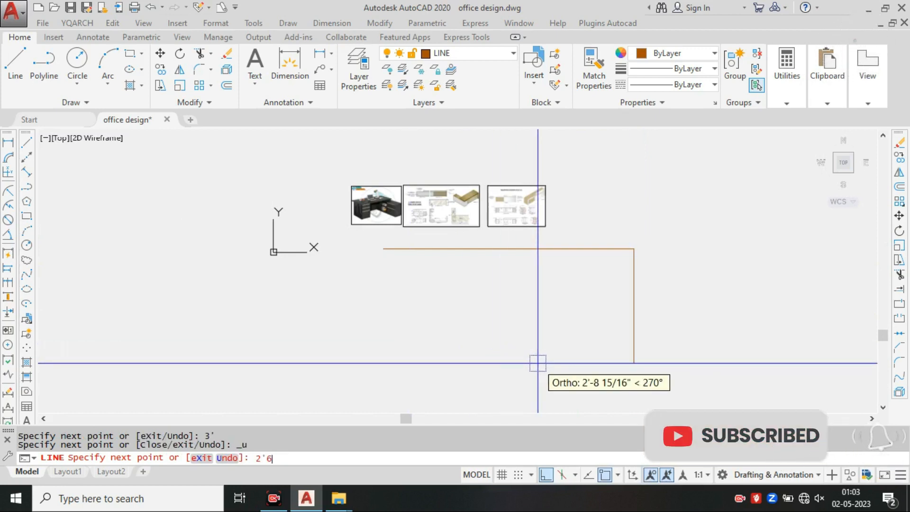
# Step: Draw the tabletop's right side 2'6" long, followed by overlong bottom and left edges that enclose the rectangle
pyautogui.write("2'6")
pyautogui.press('Return')
pyautogui.click(336, 352)
pyautogui.press('Escape')
pyautogui.press('Return')
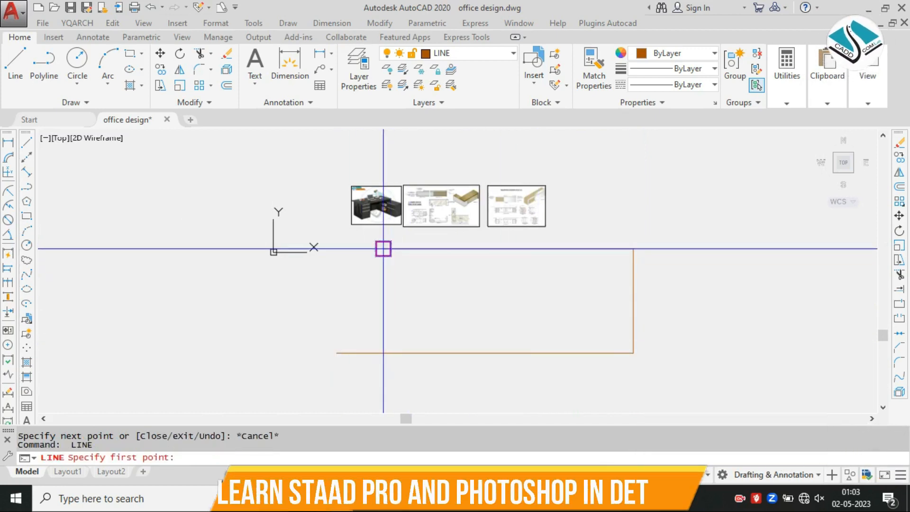
pyautogui.click(383, 248)
pyautogui.click(388, 377)
pyautogui.press('Escape')
# Step: Trim the overhanging ends of the bottom and left edges at the rectangle's lower-left corner
pyautogui.write('tr')
pyautogui.press('Return')
pyautogui.press('Return')
pyautogui.click(354, 353)
pyautogui.click(378, 380)
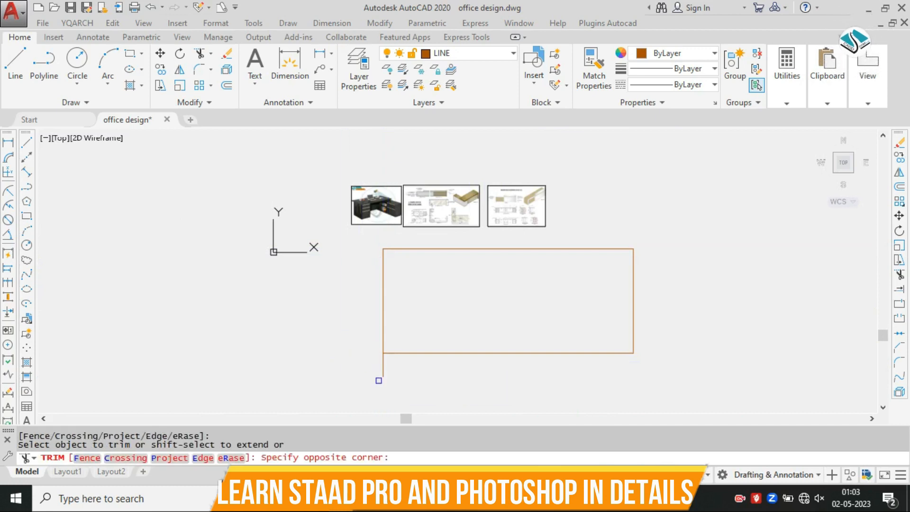
pyautogui.press('Escape')
# Step: Move the three reference images to the left of the tabletop rectangle with Ortho turned off
pyautogui.click(542, 166)
pyautogui.click(362, 211)
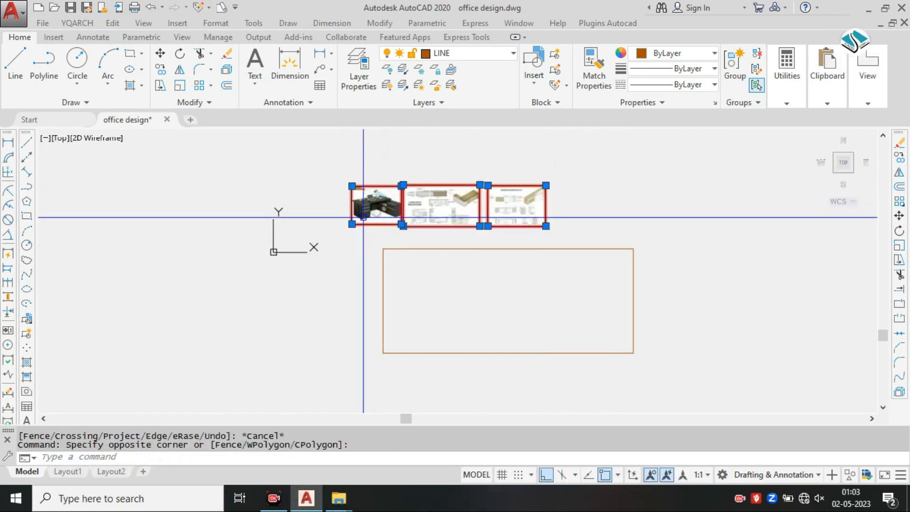
pyautogui.write('m')
pyautogui.press('Return')
pyautogui.click(443, 206)
pyautogui.click(546, 475)
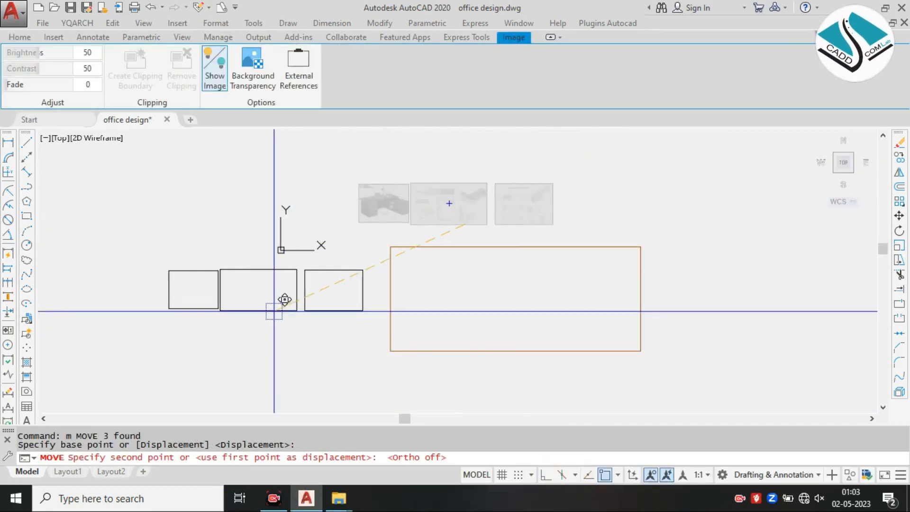
pyautogui.click(228, 332)
pyautogui.moveTo(228, 331); pyautogui.dragTo(457, 276, button='middle')
pyautogui.press('Escape')
# Step: Scale up the three reference images together by eye so they are closer to the tabletop rectangle in size
pyautogui.click(569, 187)
pyautogui.click(299, 324)
pyautogui.write('s')
pyautogui.press('Return')
pyautogui.click(391, 295)
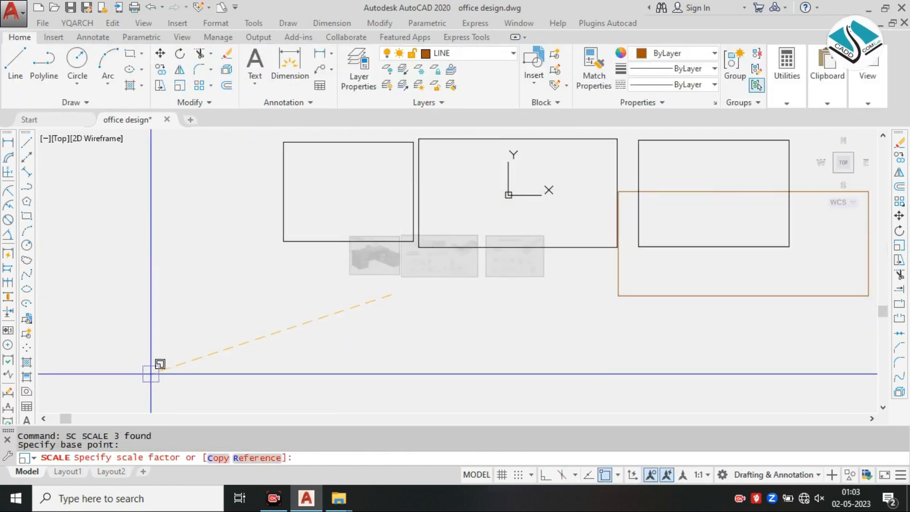
pyautogui.moveTo(547, 241); pyautogui.dragTo(492, 290, button='middle')
# Step: Move the three enlarged reference images left and down so they line up beside the rectangle without overlapping it
pyautogui.click(425, 154)
pyautogui.click(335, 219)
pyautogui.click(684, 183)
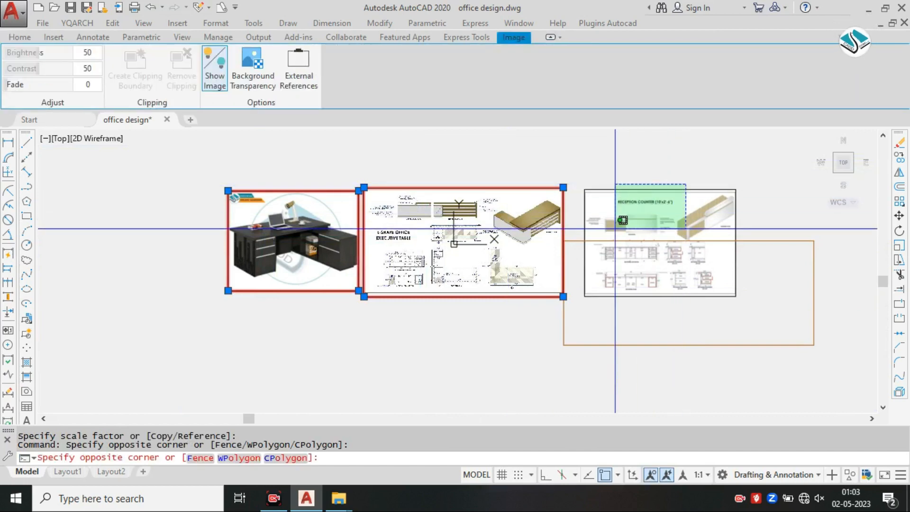
pyautogui.press('Escape')
pyautogui.click(585, 197)
pyautogui.write('m')
pyautogui.press('Return')
pyautogui.click(623, 255)
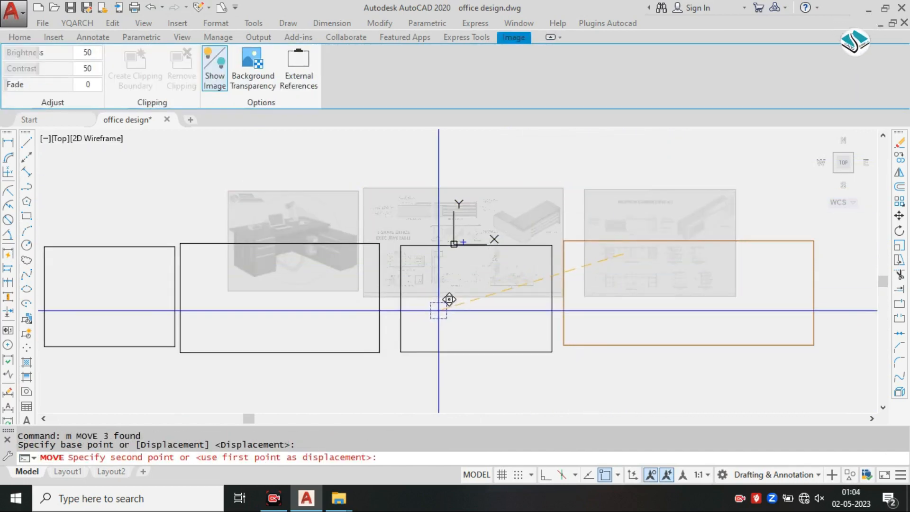
pyautogui.click(415, 293)
# Step: Turn off the display of the UCS icon
pyautogui.scroll(-2, 448, 295)
pyautogui.click(138, 26)
pyautogui.moveTo(397, 359)
pyautogui.click(478, 363)
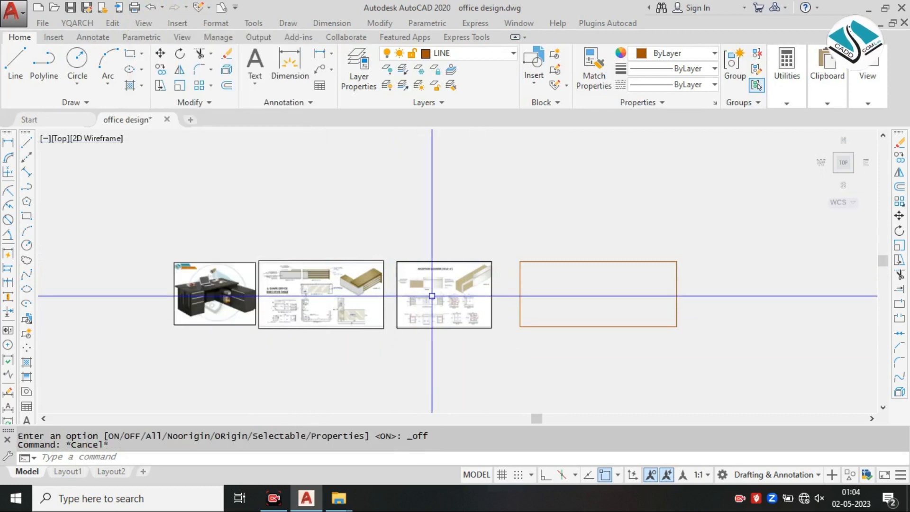
pyautogui.press('Escape')
# Step: Examine the desk image and the L-shape executive table sheet, especially where the side unit meets the tabletop
pyautogui.scroll(2, 430, 289)
pyautogui.moveTo(431, 289); pyautogui.dragTo(465, 254, button='middle')
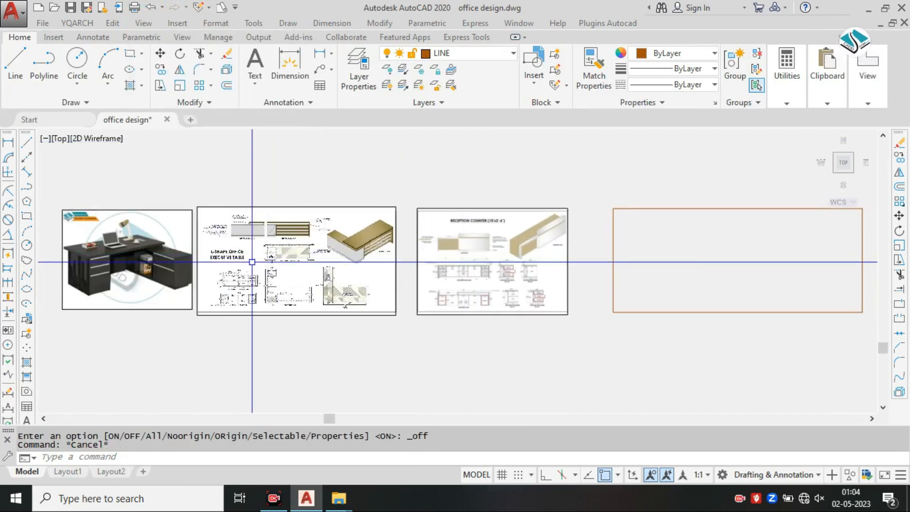
pyautogui.moveTo(252, 264); pyautogui.dragTo(376, 264, button='middle')
pyautogui.scroll(2, 256, 261)
pyautogui.scroll(2, 238, 260)
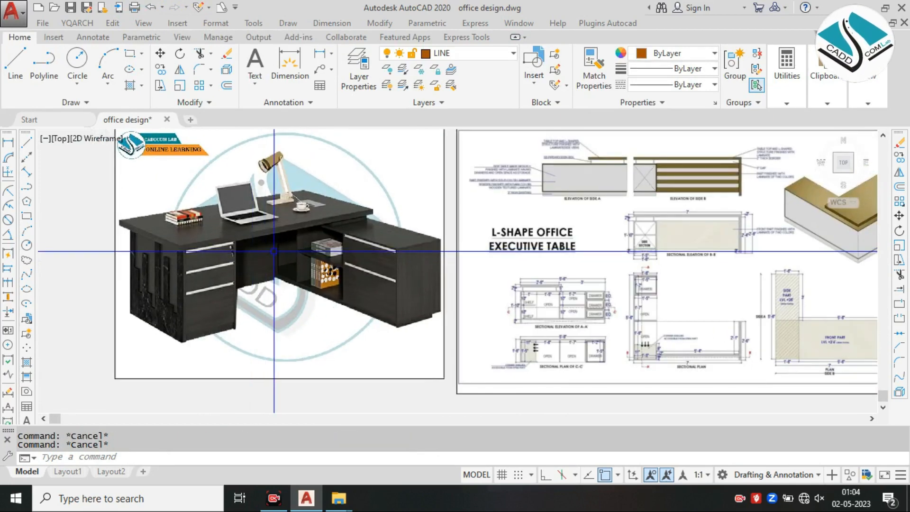
pyautogui.moveTo(349, 257)
pyautogui.mouseDown(button='middle')
pyautogui.moveTo(397, 298)
pyautogui.moveTo(403, 280)
pyautogui.mouseUp(button='middle')
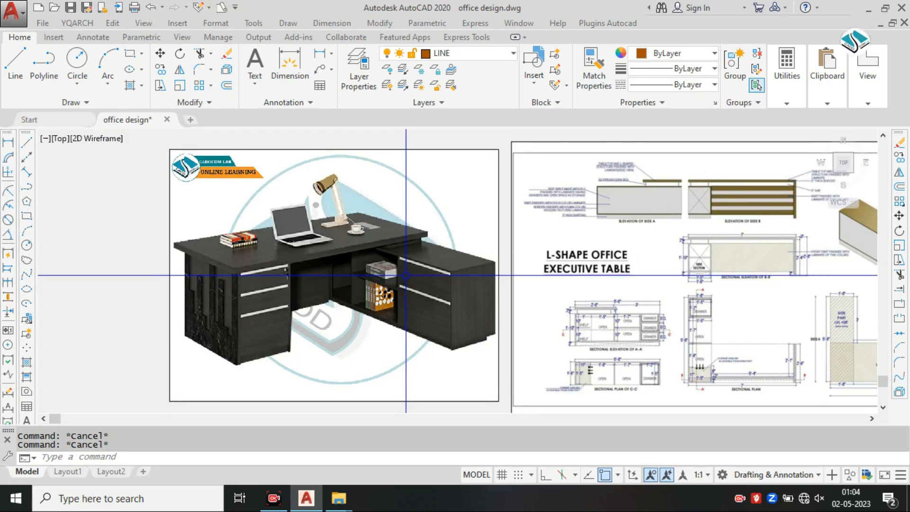
pyautogui.scroll(-2, 406, 275)
pyautogui.scroll(2, 385, 270)
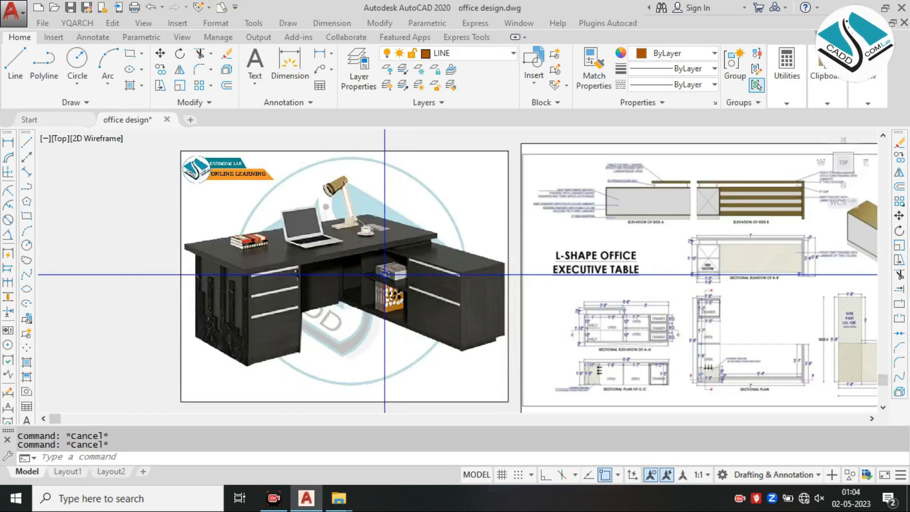
pyautogui.scroll(5, 369, 269)
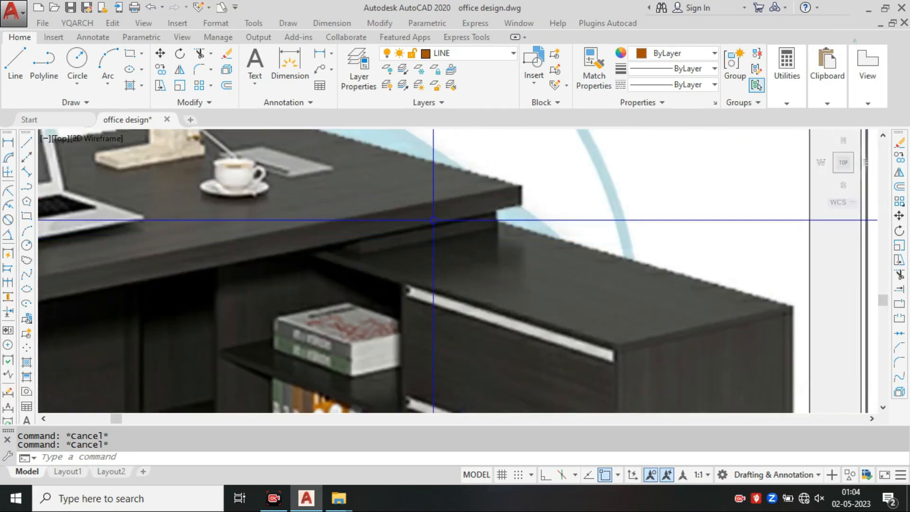
pyautogui.scroll(-10, 495, 253)
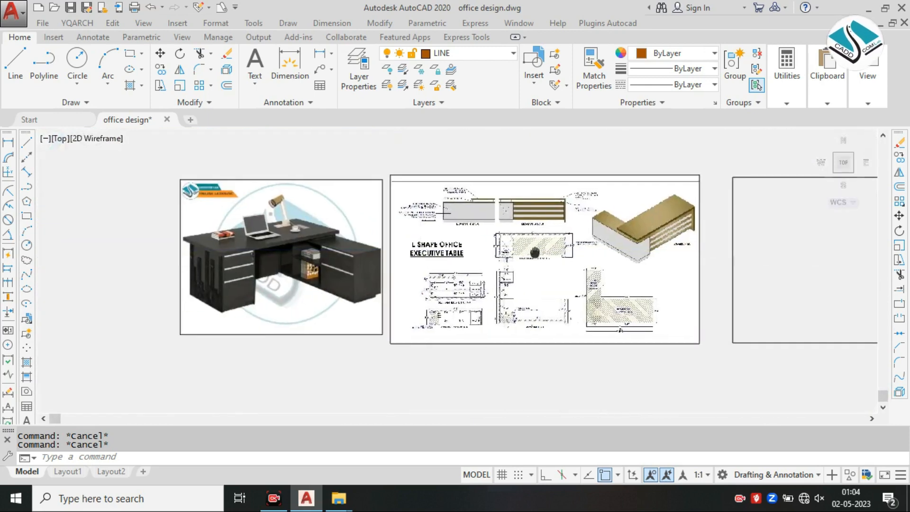
pyautogui.moveTo(633, 259); pyautogui.dragTo(448, 270, button='middle')
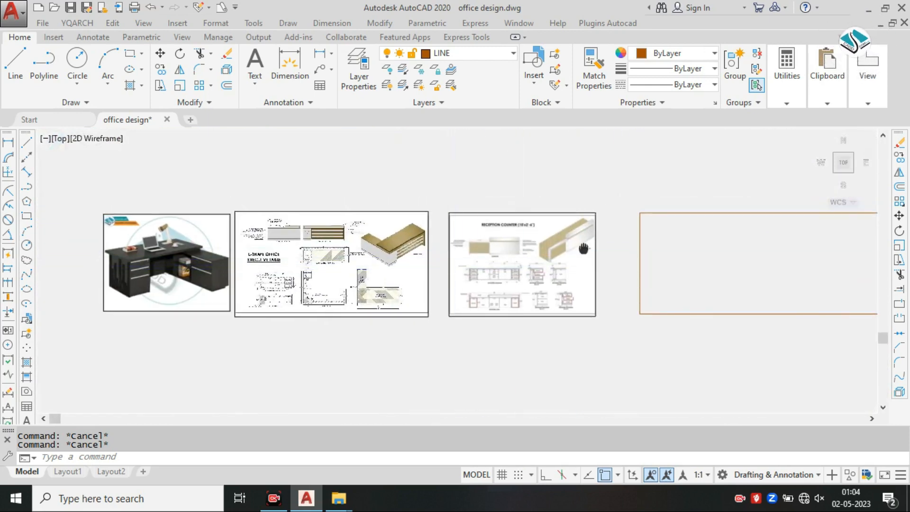
# Step: With Ortho on, draw the side unit's outline from the tabletop rectangle's upper-left corner: 3' up, 2' right, then down to the tabletop edge
pyautogui.moveTo(583, 248); pyautogui.dragTo(435, 277, button='middle')
pyautogui.press('l')
pyautogui.press('Return')
pyautogui.click(491, 242)
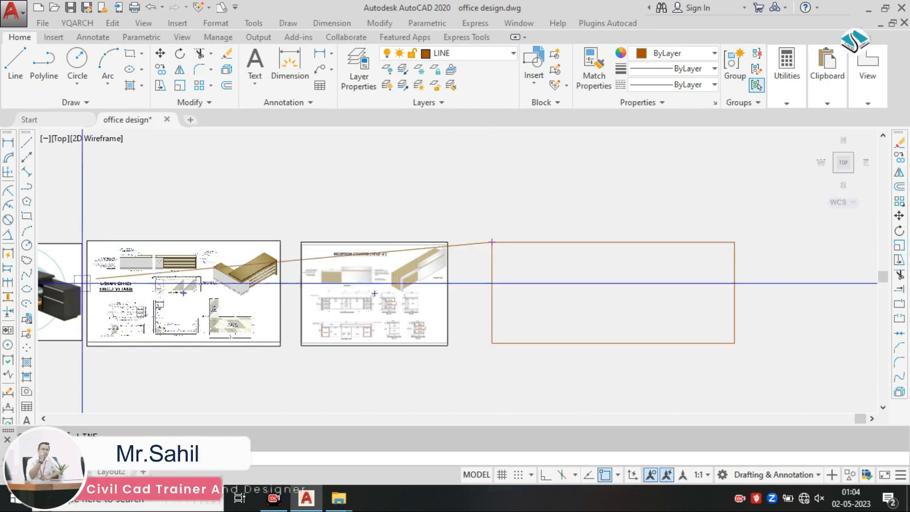
pyautogui.scroll(5, 82, 283)
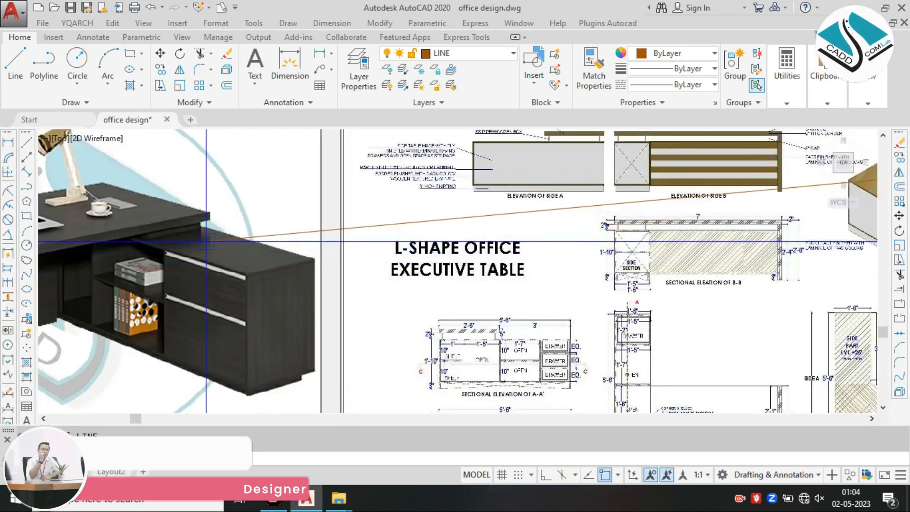
pyautogui.scroll(4, 271, 246)
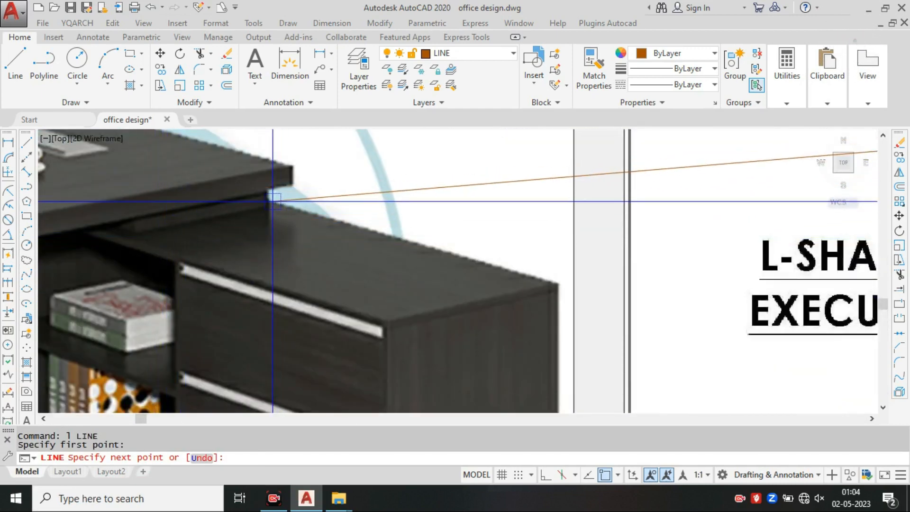
pyautogui.scroll(-1, 386, 206)
pyautogui.moveTo(376, 213); pyautogui.dragTo(516, 213, button='middle')
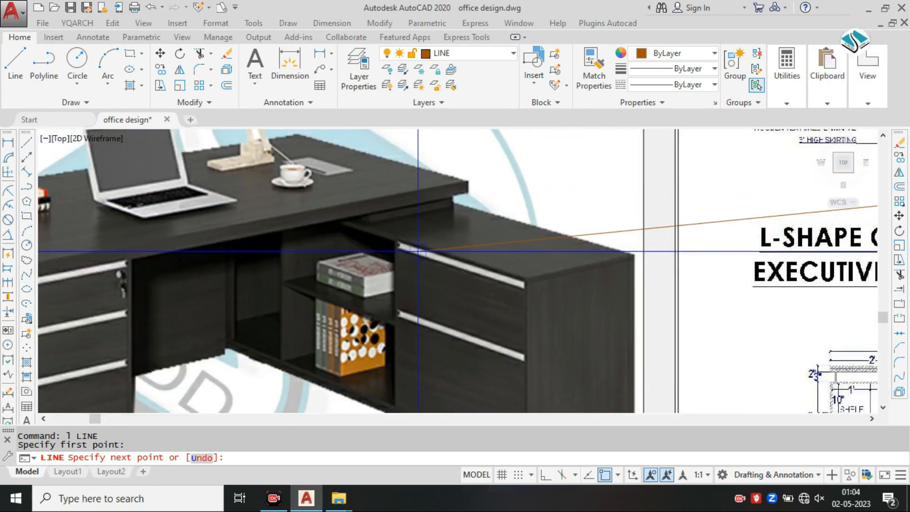
pyautogui.scroll(-5, 424, 252)
pyautogui.moveTo(806, 239); pyautogui.dragTo(498, 245, button='middle')
pyautogui.moveTo(563, 174); pyautogui.dragTo(537, 232, button='middle')
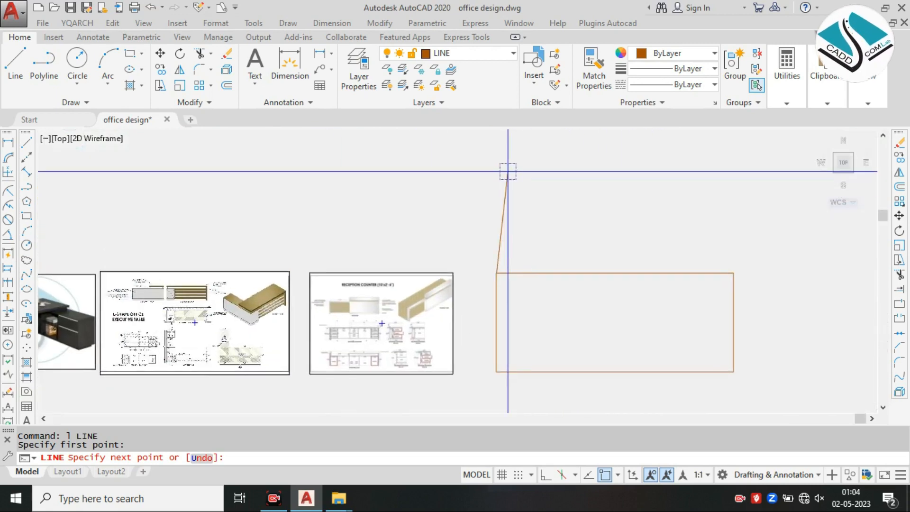
pyautogui.click(546, 474)
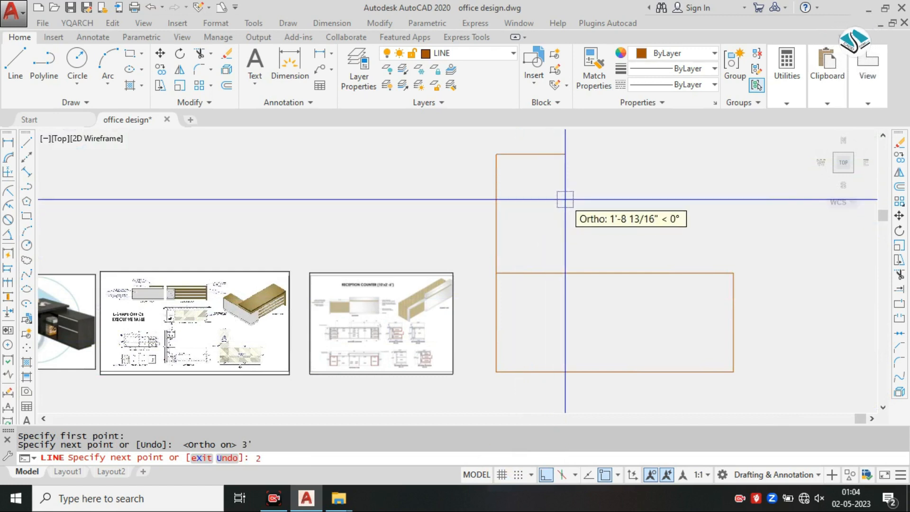
pyautogui.write("'")
pyautogui.press('Return')
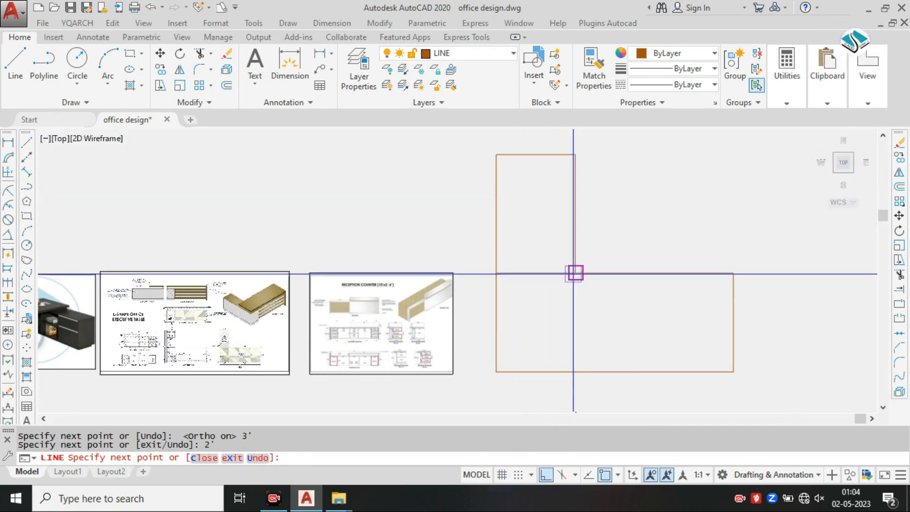
pyautogui.click(575, 272)
pyautogui.press('Escape')
# Step: Examine the desk image and the executive table sheet's plans, sections and isometric view to see how the side unit and front part relate
pyautogui.moveTo(203, 293); pyautogui.dragTo(342, 267, button='middle')
pyautogui.scroll(3, 151, 295)
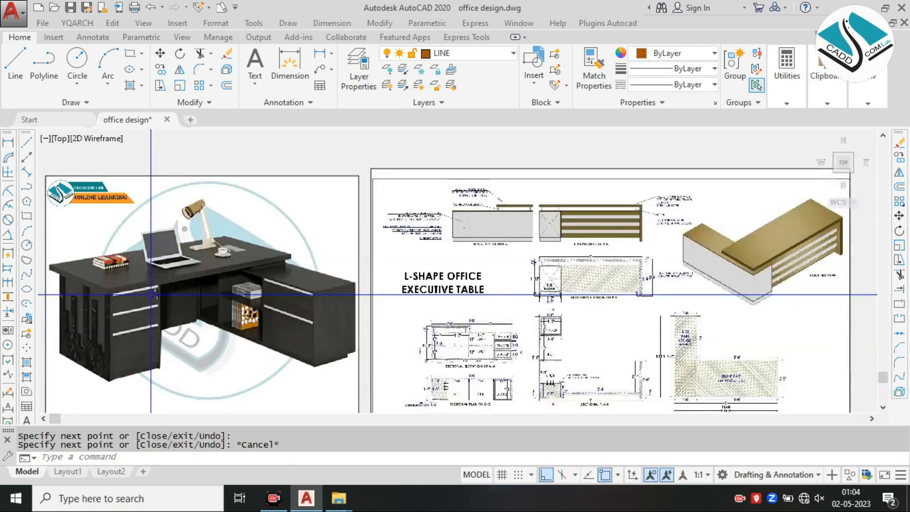
pyautogui.scroll(-2, 203, 294)
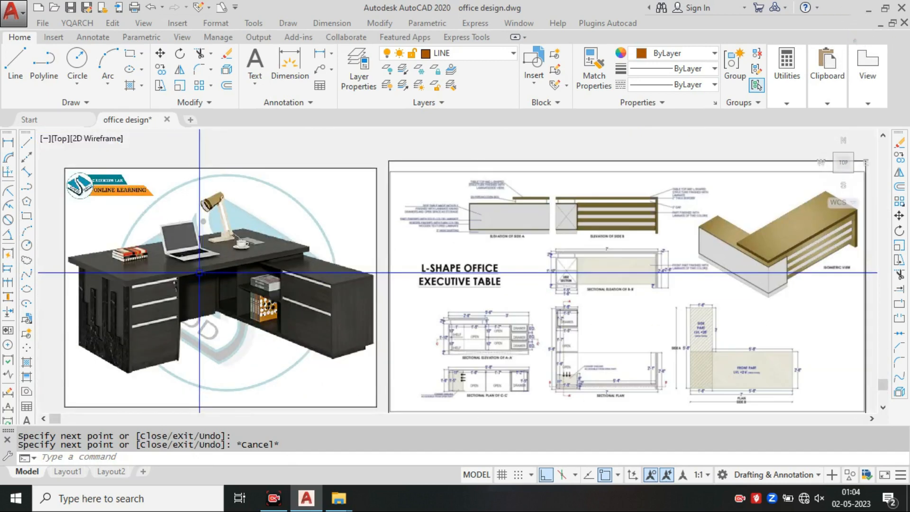
pyautogui.scroll(-1, 463, 301)
pyautogui.scroll(3, 509, 328)
pyautogui.scroll(1, 575, 219)
pyautogui.scroll(-1, 575, 220)
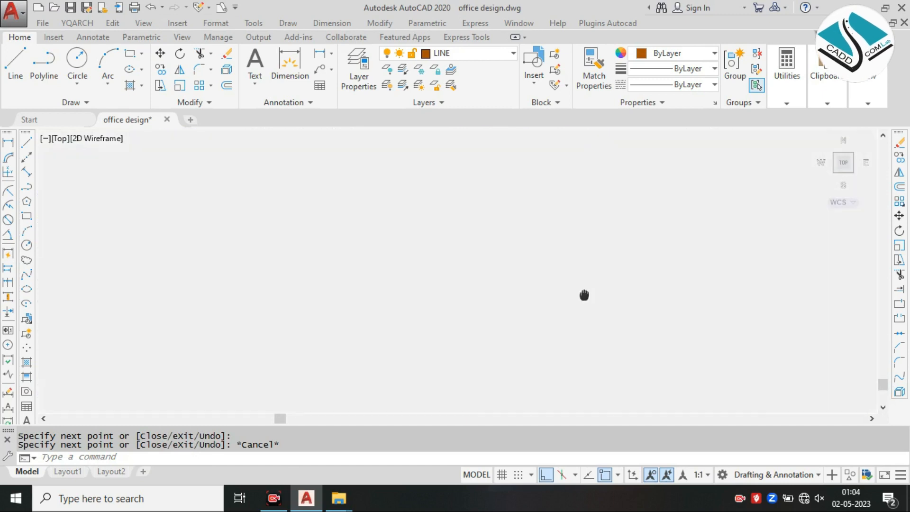
pyautogui.moveTo(584, 294); pyautogui.dragTo(445, 280, button='middle')
pyautogui.scroll(-2, 493, 278)
pyautogui.moveTo(194, 252); pyautogui.dragTo(480, 299, button='middle')
pyautogui.scroll(1, 302, 247)
pyautogui.scroll(2, 323, 261)
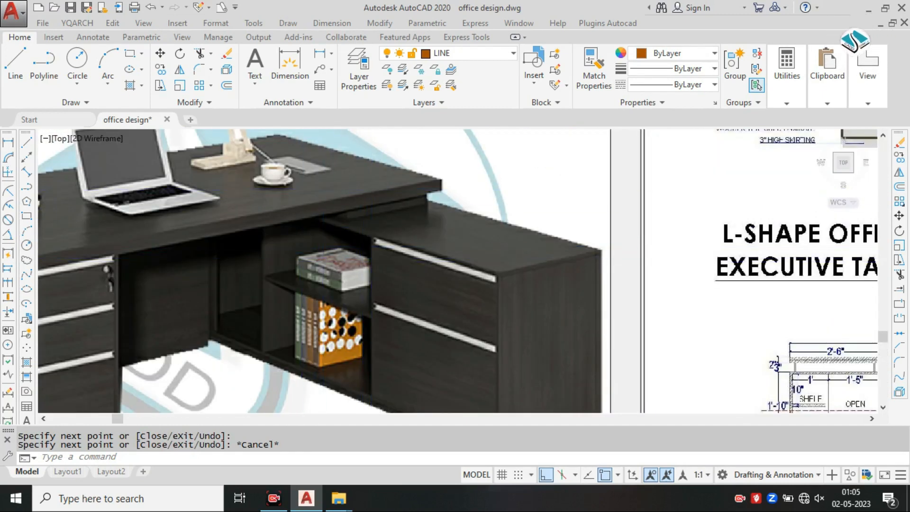
pyautogui.scroll(1, 386, 197)
pyautogui.scroll(-1, 386, 205)
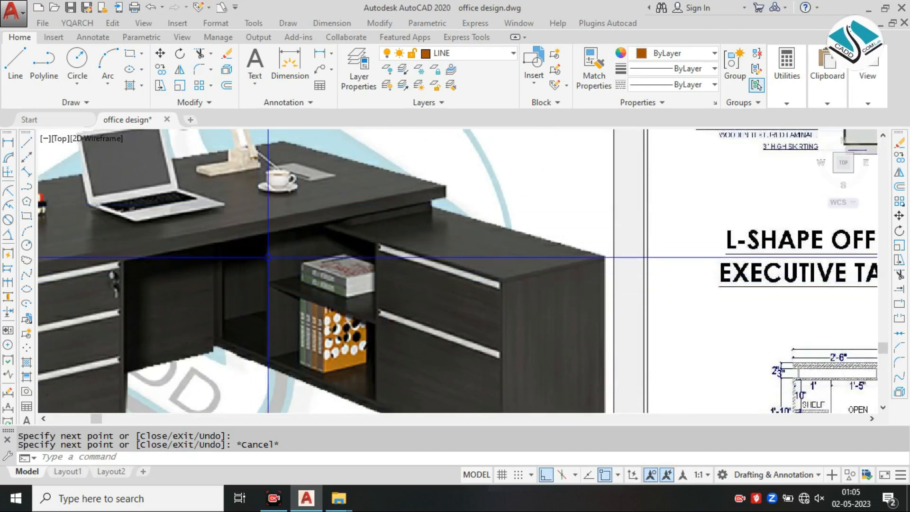
pyautogui.scroll(-5, 269, 257)
pyautogui.scroll(5, 706, 334)
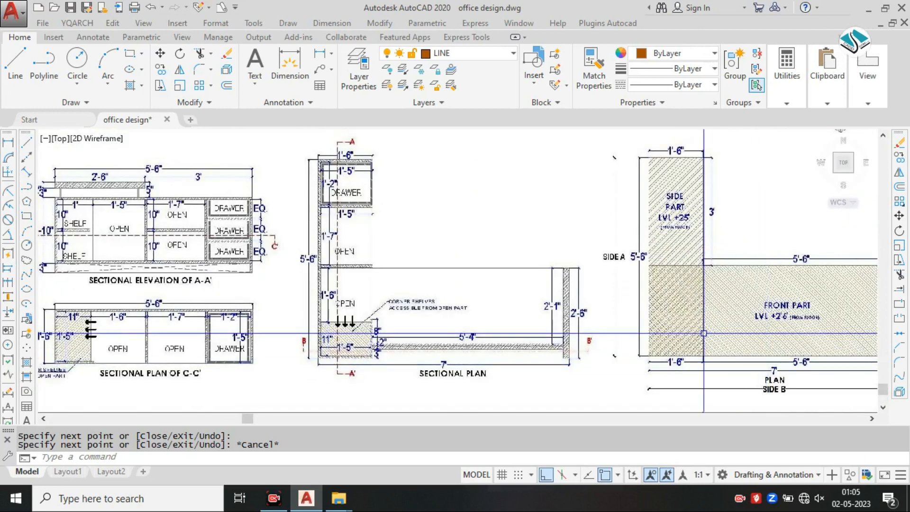
pyautogui.scroll(-5, 706, 334)
pyautogui.scroll(5, 737, 176)
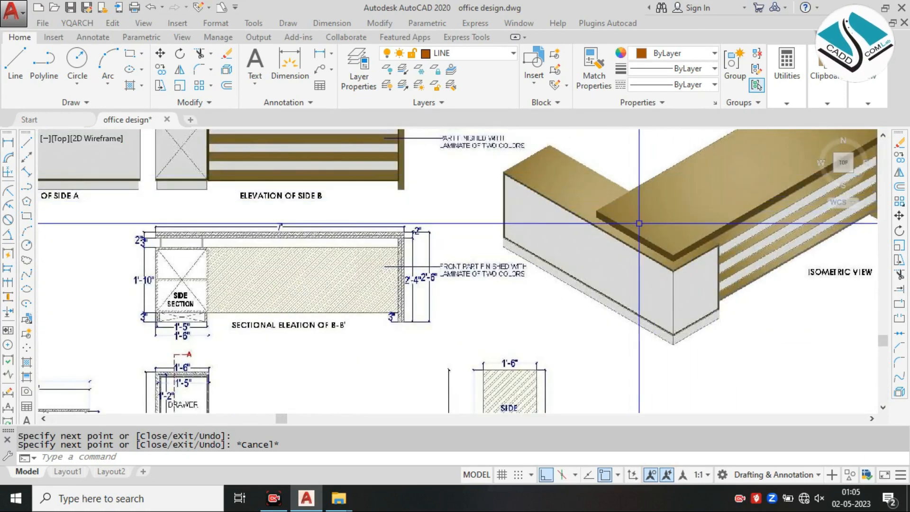
pyautogui.scroll(-5, 640, 221)
pyautogui.scroll(5, 661, 326)
pyautogui.scroll(-4, 661, 325)
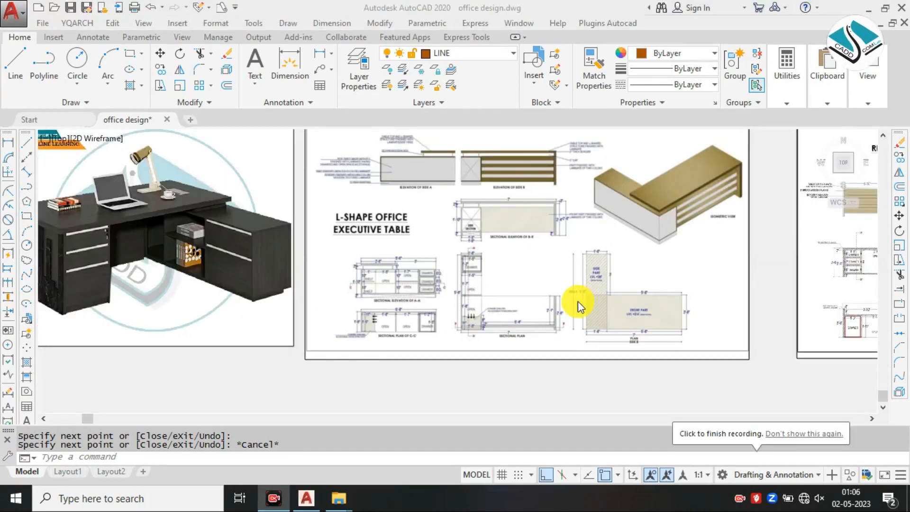
pyautogui.press('Escape')
pyautogui.scroll(6, 215, 224)
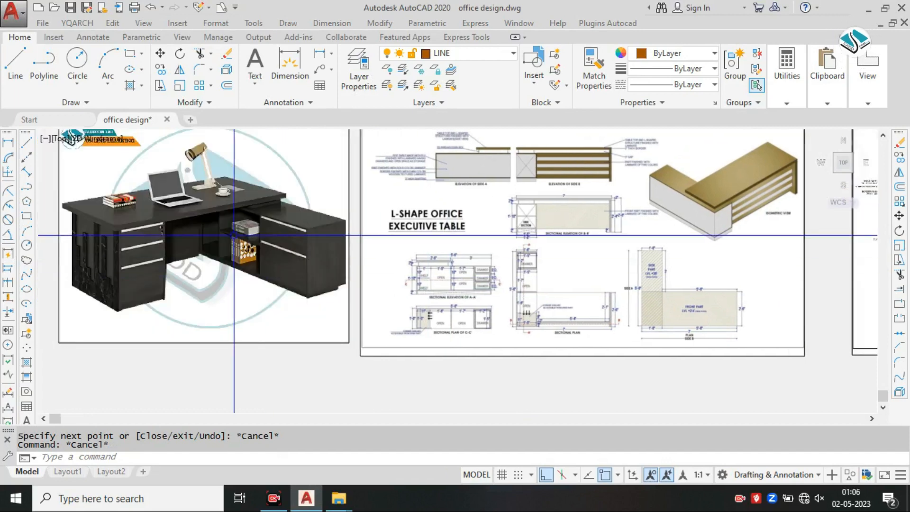
pyautogui.scroll(-4, 218, 231)
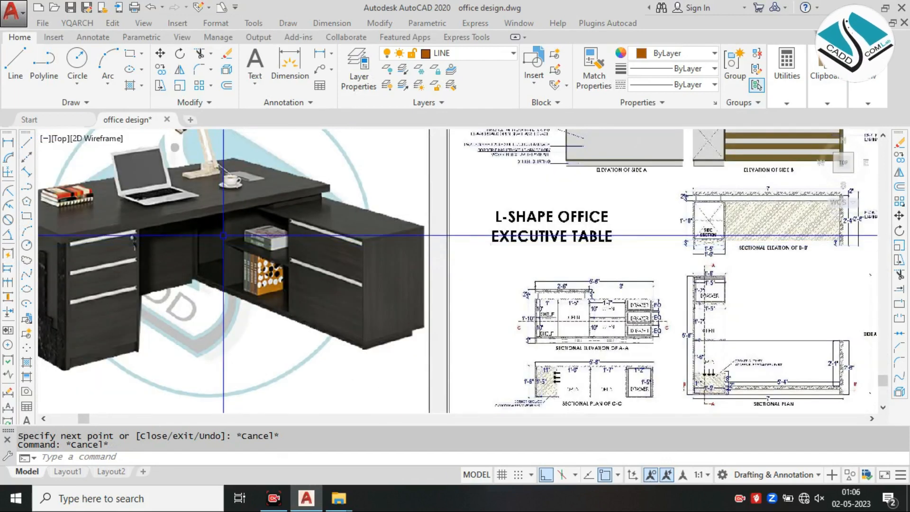
# Step: Draw a vertical line that continues the side unit's inner edge down to the tabletop's lower edge
pyautogui.scroll(-6, 223, 236)
pyautogui.moveTo(632, 228); pyautogui.dragTo(447, 292, button='middle')
pyautogui.scroll(2, 566, 222)
pyautogui.moveTo(470, 254); pyautogui.dragTo(491, 213, button='middle')
pyautogui.write('l')
pyautogui.press('Return')
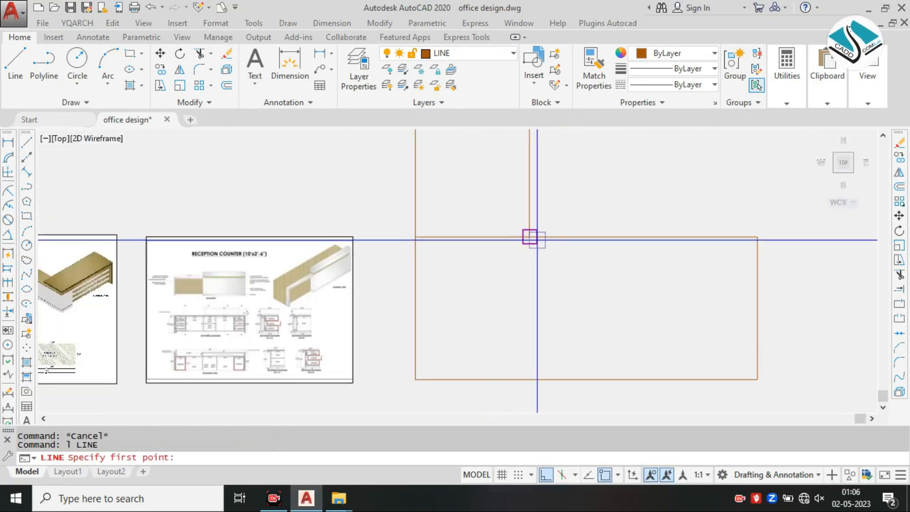
pyautogui.click(530, 237)
pyautogui.click(530, 378)
pyautogui.press('Escape')
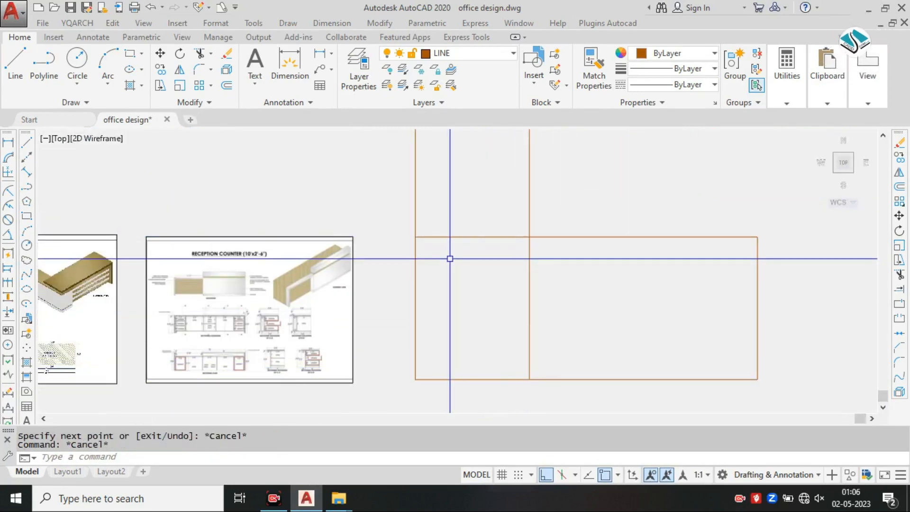
# Step: Trim the tabletop's upper edge between the side unit's two vertical edges
pyautogui.press('Return')
pyautogui.click(473, 190)
pyautogui.click(453, 292)
pyautogui.click(445, 296)
pyautogui.click(406, 321)
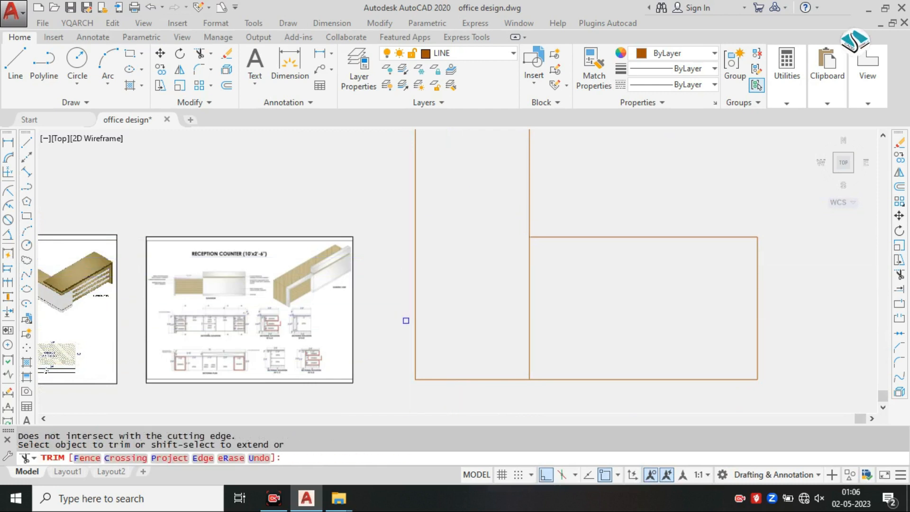
pyautogui.press('Escape')
# Step: Erase the tabletop's lower edge and redraw only the segment that closes the side unit strip
pyautogui.click(489, 360)
pyautogui.click(473, 392)
pyautogui.write('e')
pyautogui.press('Return')
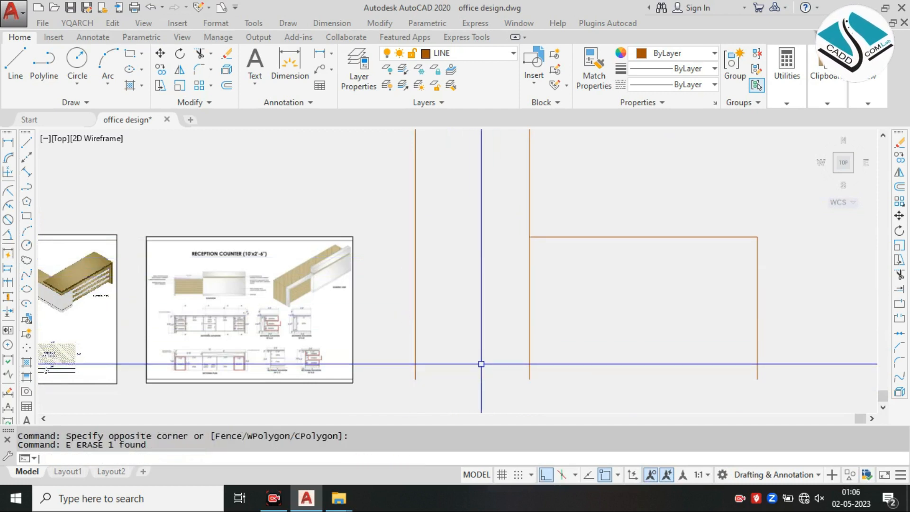
pyautogui.write('l')
pyautogui.press('Return')
pyautogui.click(415, 379)
pyautogui.click(529, 379)
pyautogui.press('Escape')
pyautogui.press('Escape')
# Step: Redraw the horizontal line across the side unit strip at the tabletop's upper edge, and the lower edge of the front part
pyautogui.write('l')
pyautogui.press('Return')
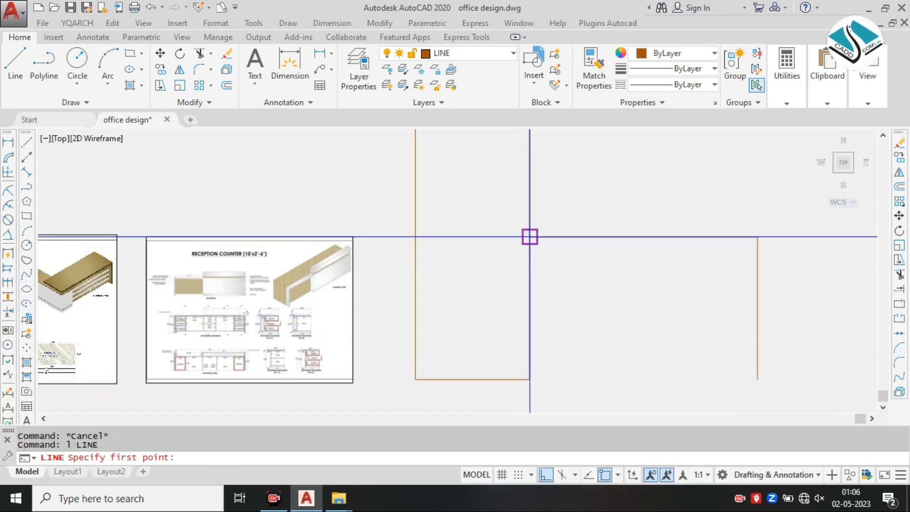
pyautogui.click(529, 237)
pyautogui.click(416, 237)
pyautogui.press('Escape')
pyautogui.press('Return')
pyautogui.click(757, 379)
pyautogui.click(537, 378)
pyautogui.press('Escape')
# Step: Try to trim the horizontal line crossing the side unit strip
pyautogui.write('tr')
pyautogui.press('Return')
pyautogui.press('Return')
pyautogui.click(488, 225)
pyautogui.click(474, 244)
pyautogui.press('Escape')
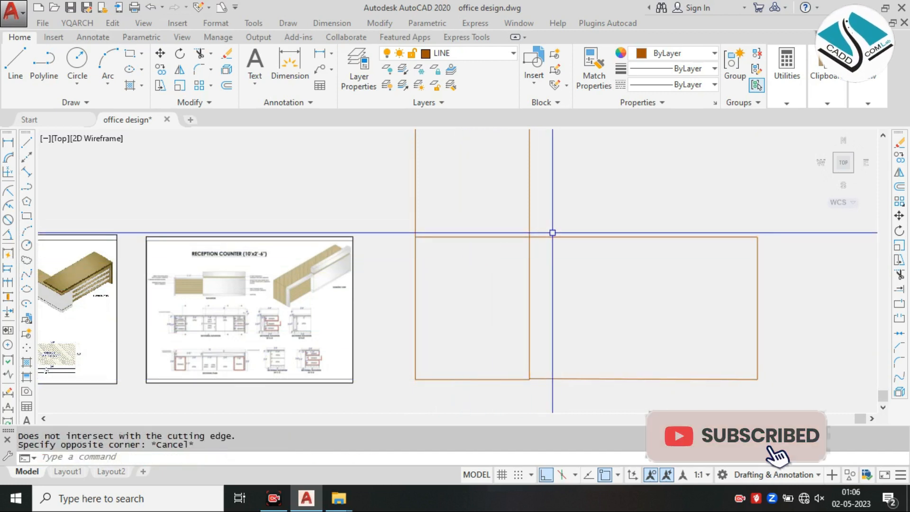
# Step: Compare the drawn L-shape with the side and front parts in the plan on the executive table sheet
pyautogui.scroll(-3, 551, 237)
pyautogui.scroll(2, 427, 249)
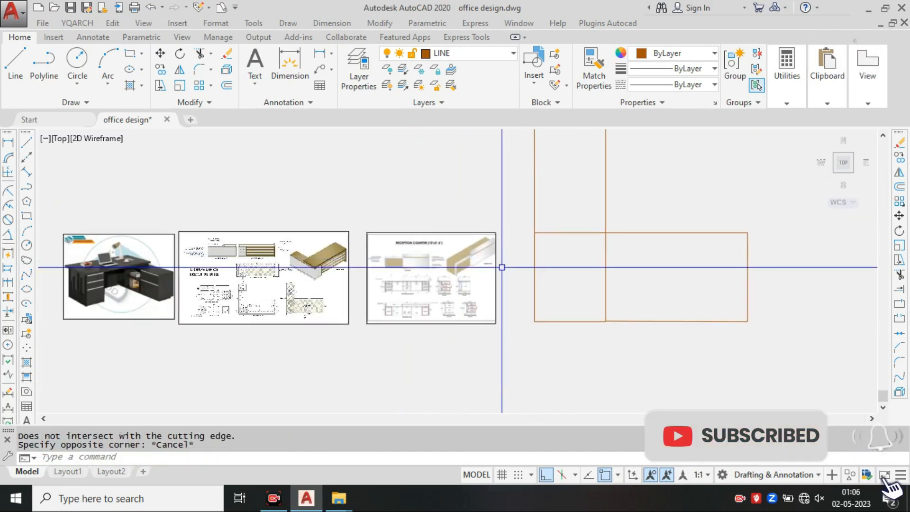
pyautogui.scroll(3, 418, 288)
pyautogui.scroll(-2, 352, 334)
pyautogui.scroll(8, 240, 325)
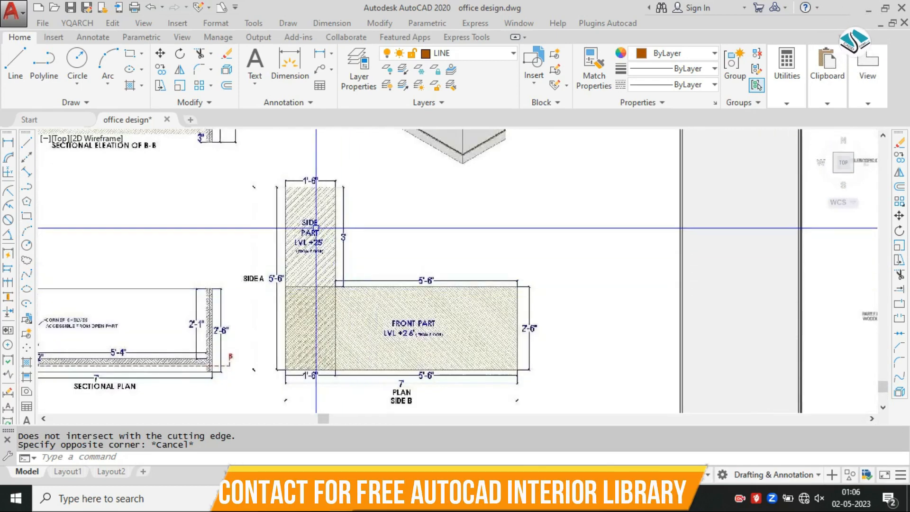
pyautogui.scroll(-4, 319, 207)
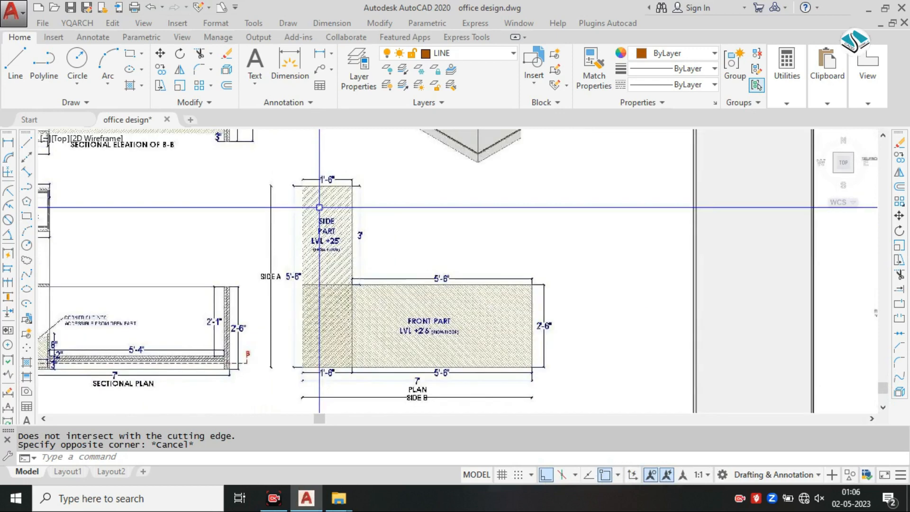
pyautogui.scroll(-2, 334, 197)
pyautogui.moveTo(625, 218); pyautogui.dragTo(368, 288, button='middle')
pyautogui.scroll(-1, 667, 203)
pyautogui.moveTo(666, 203)
pyautogui.mouseDown(button='middle')
pyautogui.moveTo(538, 236)
pyautogui.moveTo(357, 399)
pyautogui.mouseUp(button='middle')
pyautogui.scroll(-2, 441, 247)
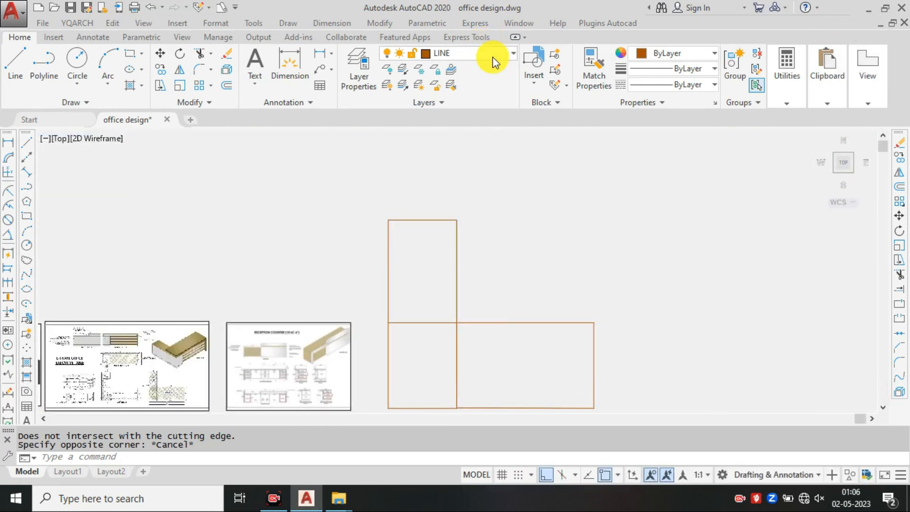
# Step: Make the red PL-SOIL PIPE layer current
pyautogui.click(469, 52)
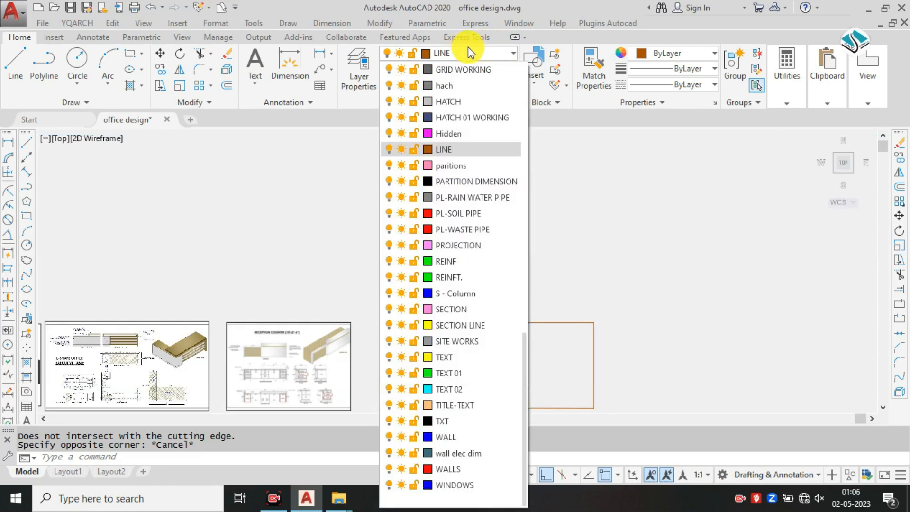
pyautogui.click(479, 214)
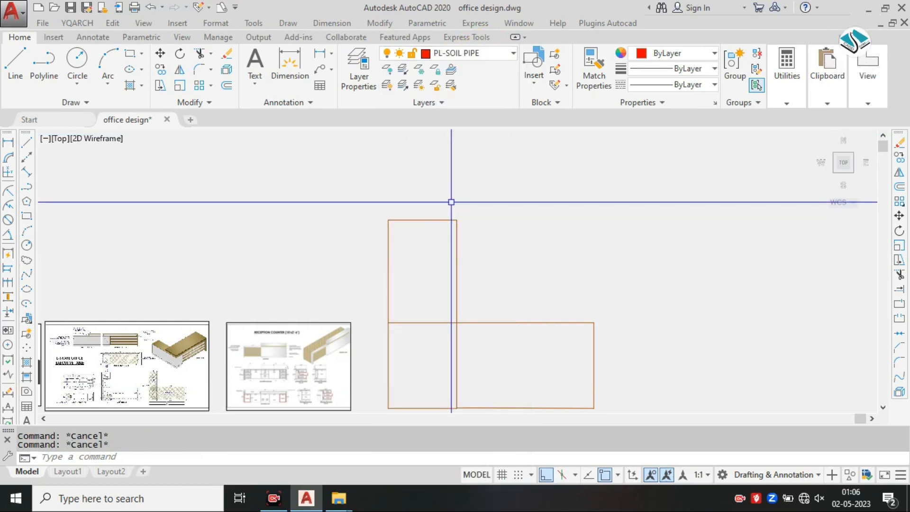
pyautogui.click(333, 34)
pyautogui.click(14, 38)
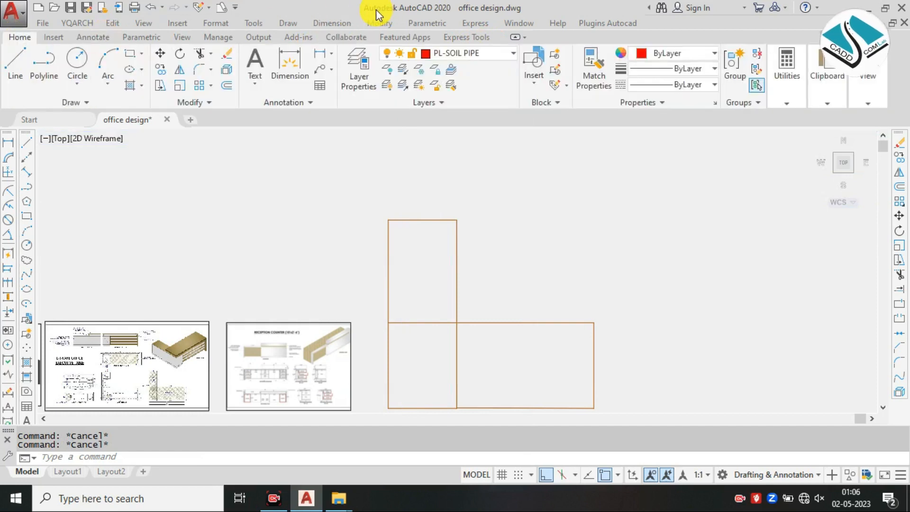
# Step: Add a linear dimension to the side unit's upper edge, placed just above it
pyautogui.click(327, 24)
pyautogui.click(341, 54)
pyautogui.scroll(4, 413, 171)
pyautogui.click(343, 297)
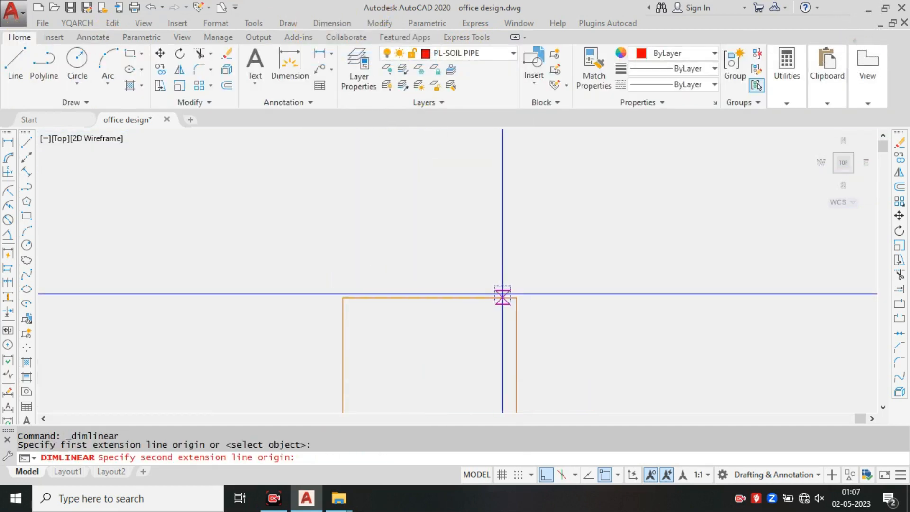
pyautogui.click(516, 297)
pyautogui.scroll(-2, 463, 266)
pyautogui.click(447, 266)
pyautogui.moveTo(447, 266); pyautogui.dragTo(462, 216, button='middle')
pyautogui.press('Escape')
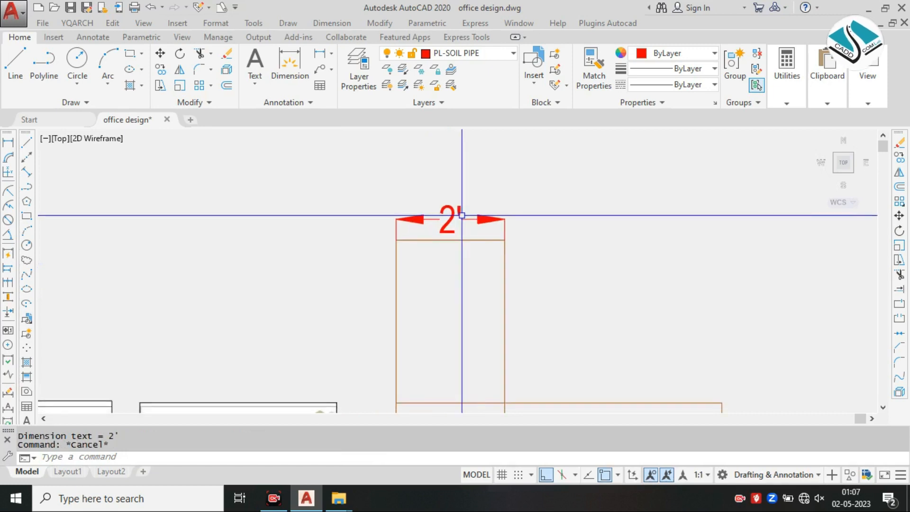
# Step: Modify the Standard dimension style to a text height of 4" and an arrow size of 3"
pyautogui.press('Return')
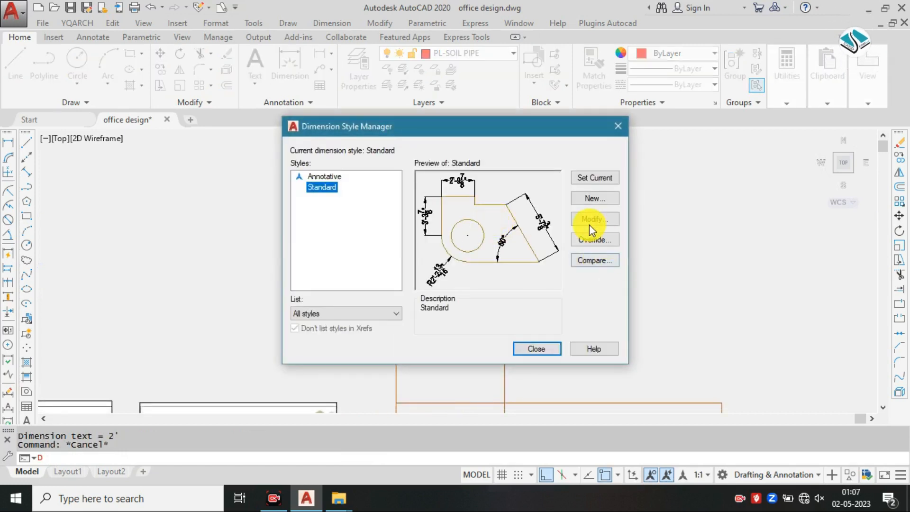
pyautogui.press('Return')
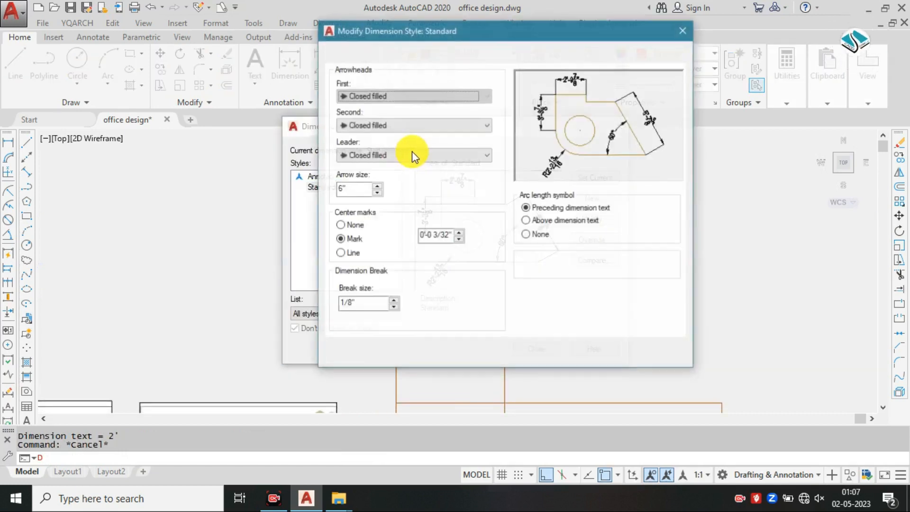
pyautogui.click(431, 56)
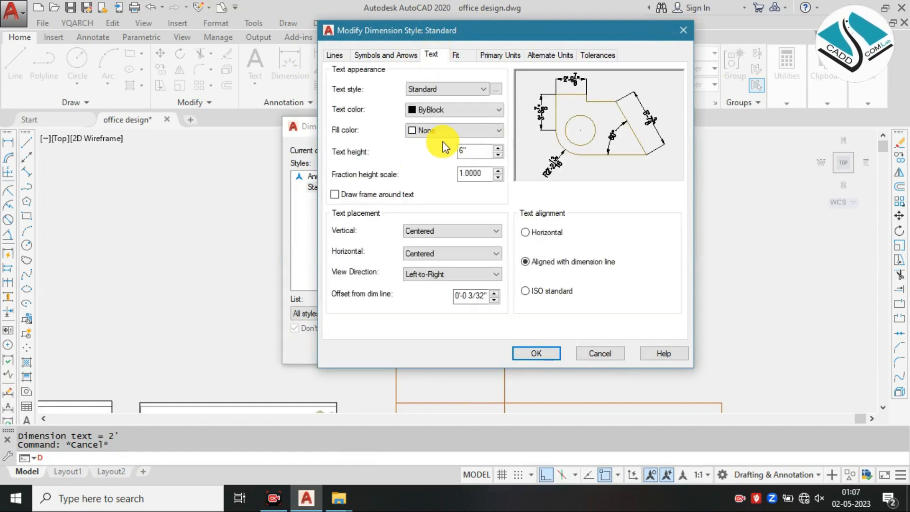
pyautogui.write('4')
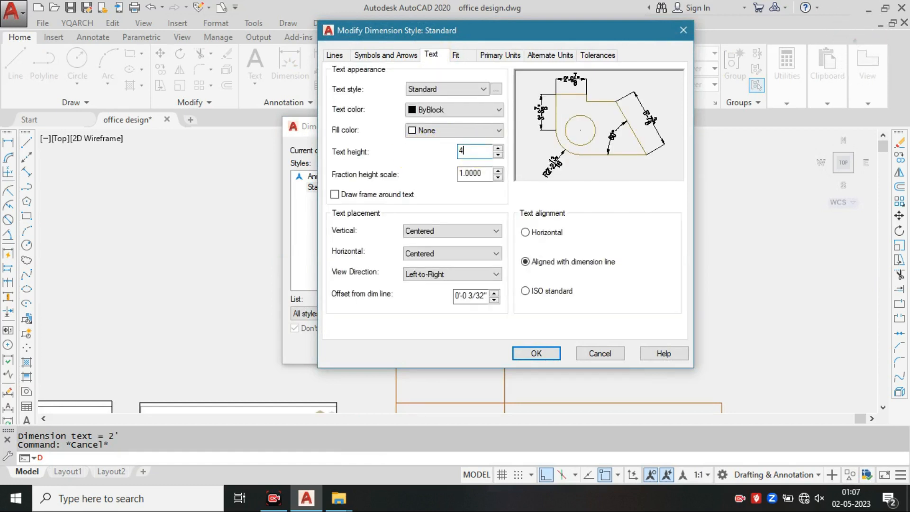
pyautogui.click(358, 55)
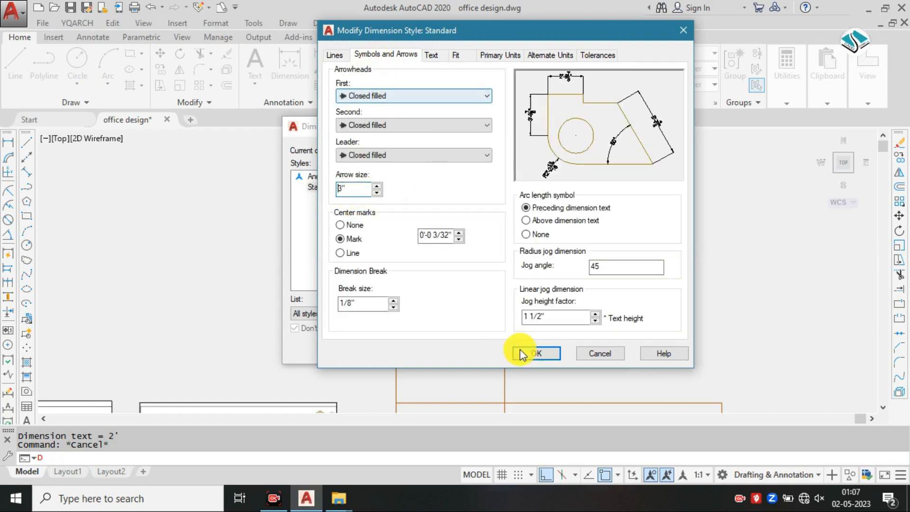
pyautogui.press('Return')
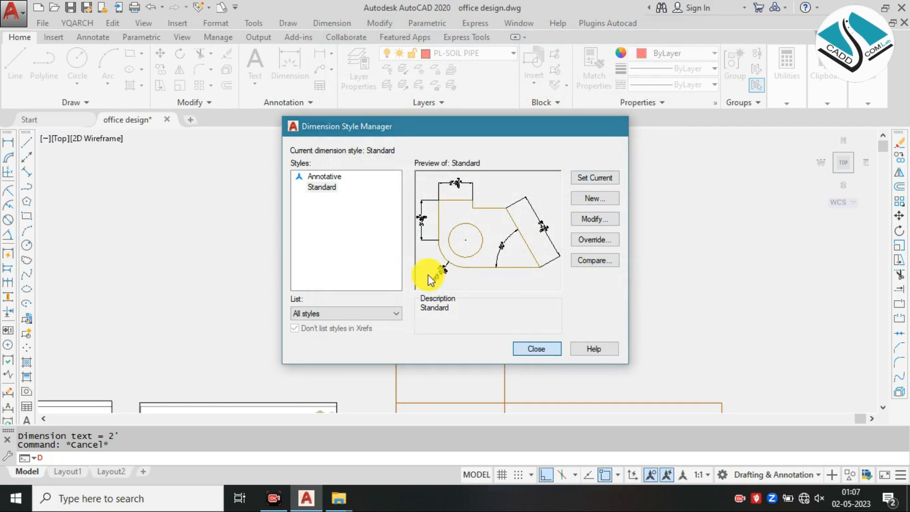
pyautogui.press('Return')
# Step: Add a vertical linear dimension for the side unit's full length, placed just outside its outer edge
pyautogui.scroll(-1, 522, 260)
pyautogui.moveTo(497, 241); pyautogui.dragTo(433, 169, button='middle')
pyautogui.scroll(1, 434, 169)
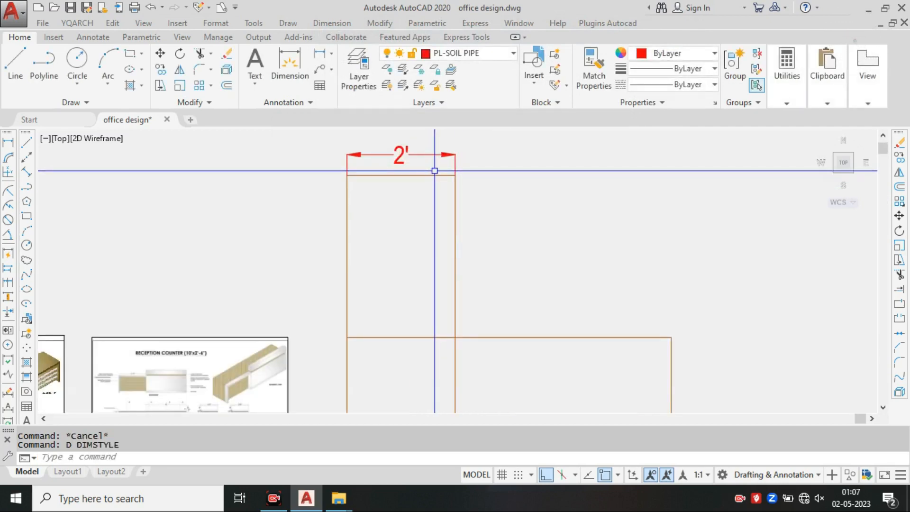
pyautogui.click(332, 23)
pyautogui.click(346, 55)
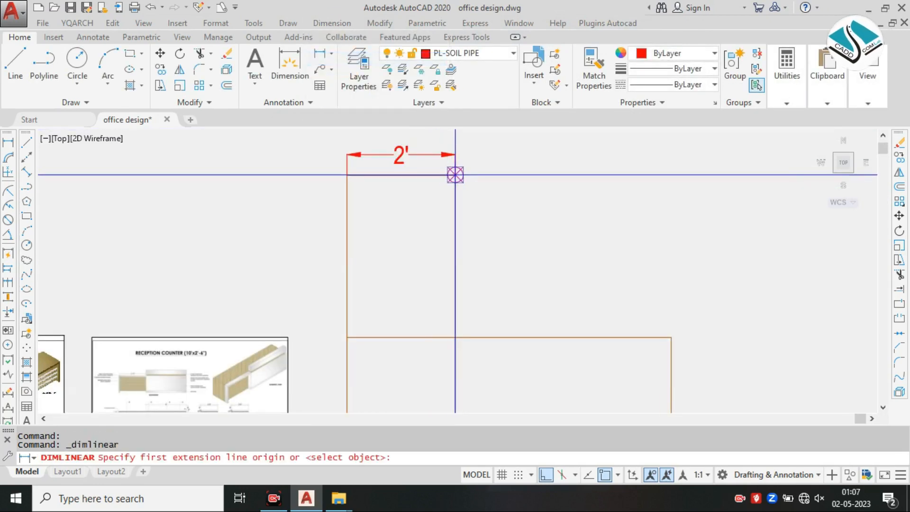
pyautogui.click(455, 175)
pyautogui.scroll(-2, 456, 259)
pyautogui.click(457, 341)
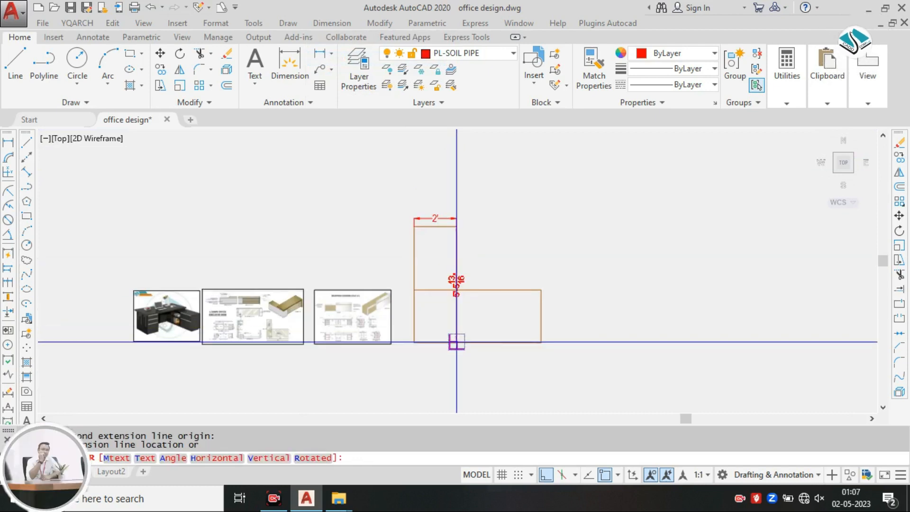
pyautogui.scroll(3, 444, 302)
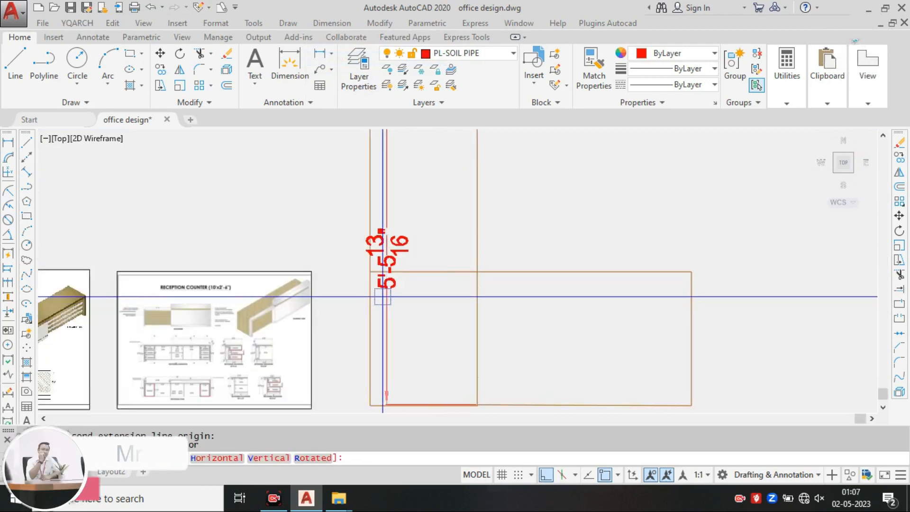
pyautogui.click(340, 288)
pyautogui.scroll(-2, 450, 265)
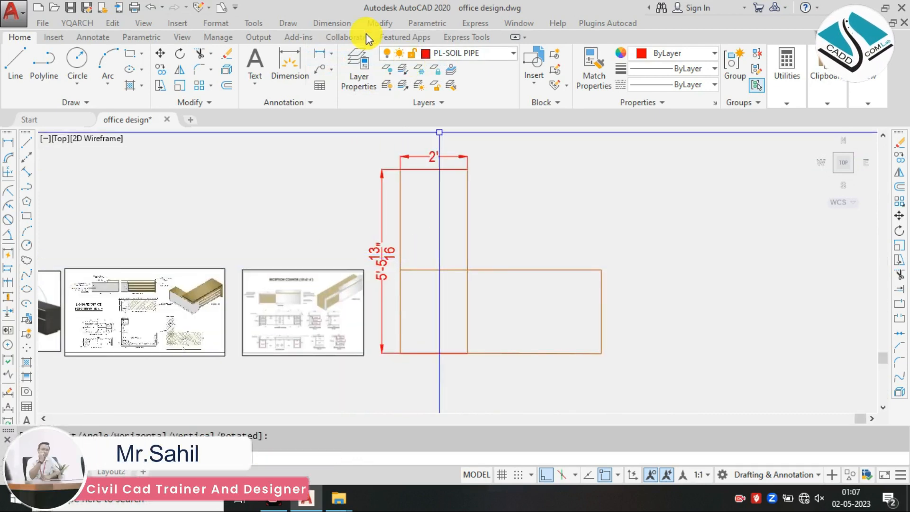
# Step: Add a linear dimension to the front part's upper edge beyond the side unit, placed just above it
pyautogui.click(333, 21)
pyautogui.click(340, 56)
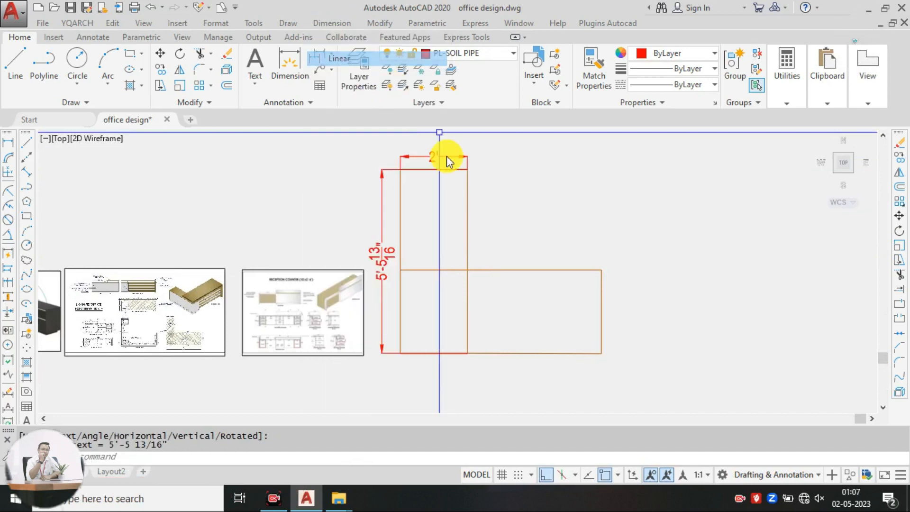
pyautogui.click(467, 270)
pyautogui.click(600, 270)
pyautogui.click(558, 252)
pyautogui.press('Escape')
pyautogui.press('Return')
pyautogui.click(599, 270)
pyautogui.click(599, 353)
pyautogui.press('Escape')
# Step: Add a vertical linear dimension to the front part's free short edge, placed just outside it
pyautogui.press('Return')
pyautogui.click(601, 269)
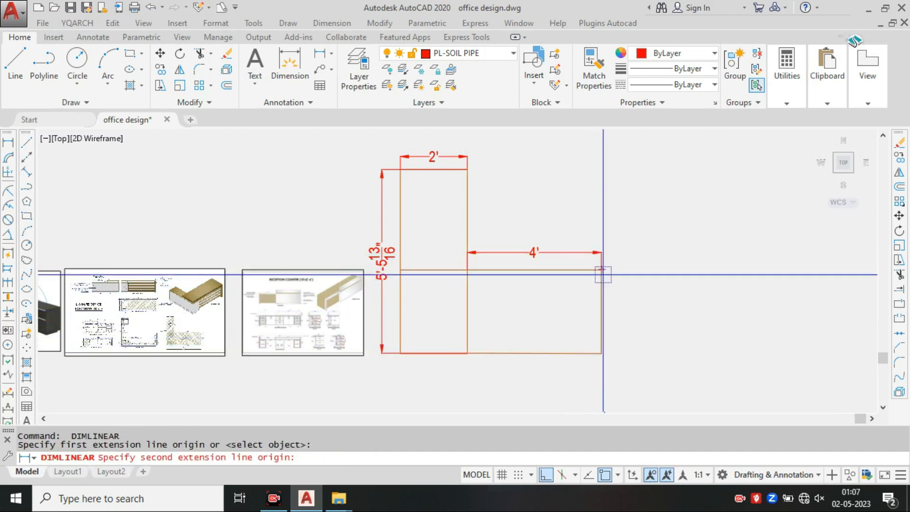
pyautogui.click(601, 353)
pyautogui.click(615, 312)
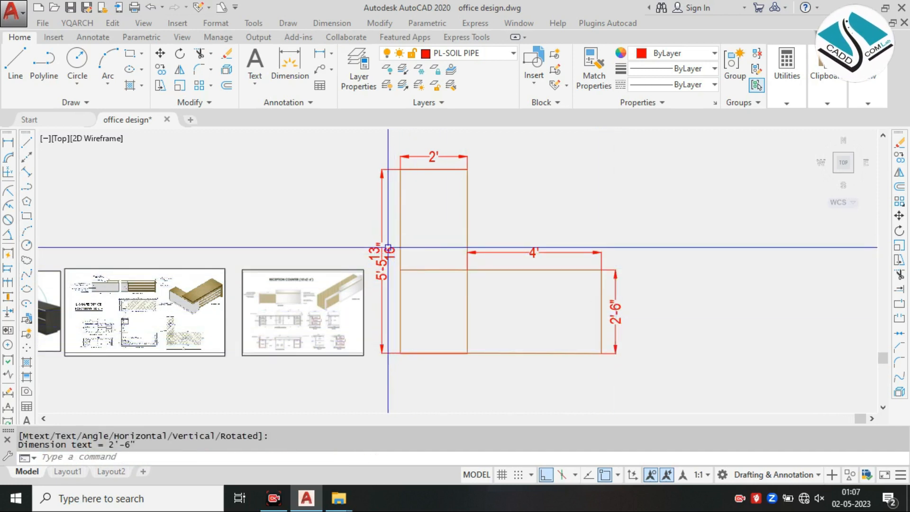
pyautogui.click(332, 23)
pyautogui.click(351, 56)
pyautogui.scroll(2, 469, 180)
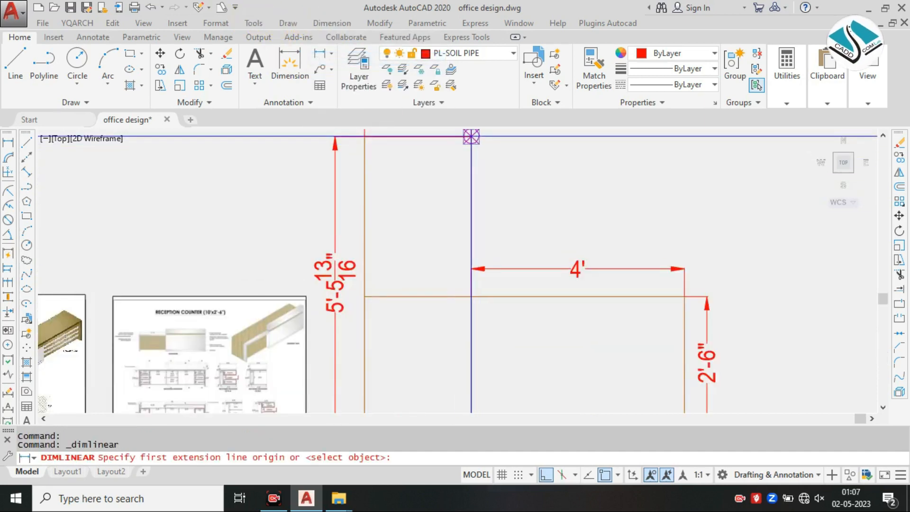
pyautogui.click(472, 137)
pyautogui.click(471, 296)
pyautogui.press('Escape')
pyautogui.press('Return')
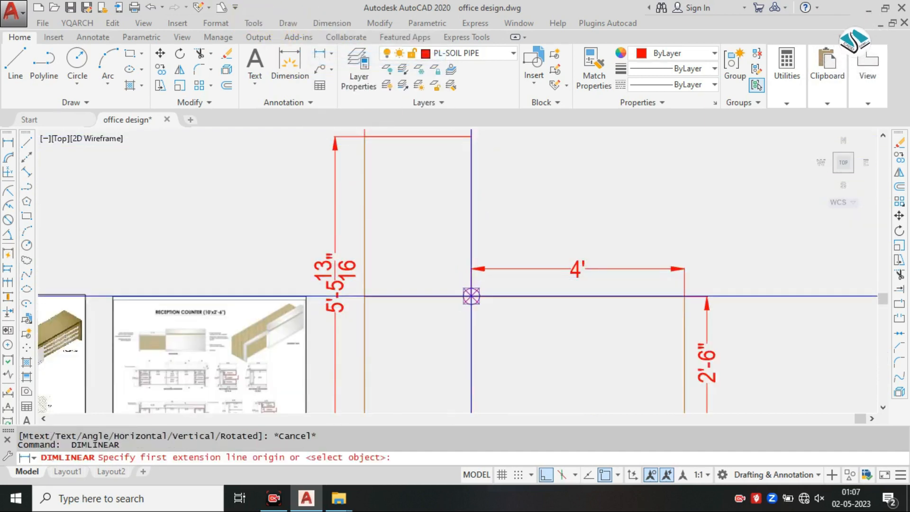
pyautogui.click(471, 297)
pyautogui.moveTo(467, 314)
pyautogui.mouseDown(button='middle')
pyautogui.moveTo(474, 309)
pyautogui.moveTo(474, 332)
pyautogui.moveTo(465, 319)
pyautogui.mouseUp(button='middle')
pyautogui.click(473, 331)
pyautogui.press('Escape')
# Step: Erase the vertical dimension of the side unit's full length
pyautogui.click(338, 188)
pyautogui.write('e')
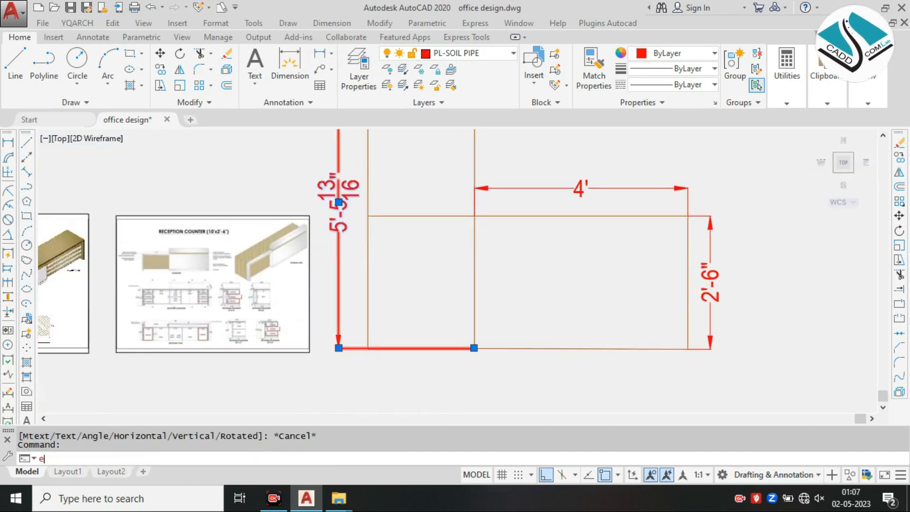
pyautogui.press('Return')
# Step: Erase the side unit's lower edge line where it meets the front part's lower edge
pyautogui.click(331, 24)
pyautogui.click(348, 55)
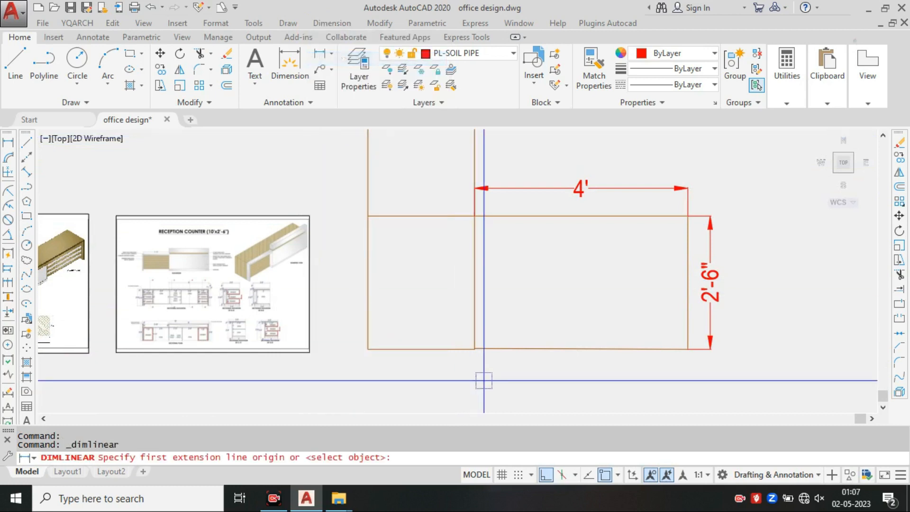
pyautogui.scroll(4, 469, 360)
pyautogui.scroll(4, 454, 344)
pyautogui.press('Escape')
pyautogui.click(457, 285)
pyautogui.click(431, 323)
pyautogui.write('e')
pyautogui.press('Return')
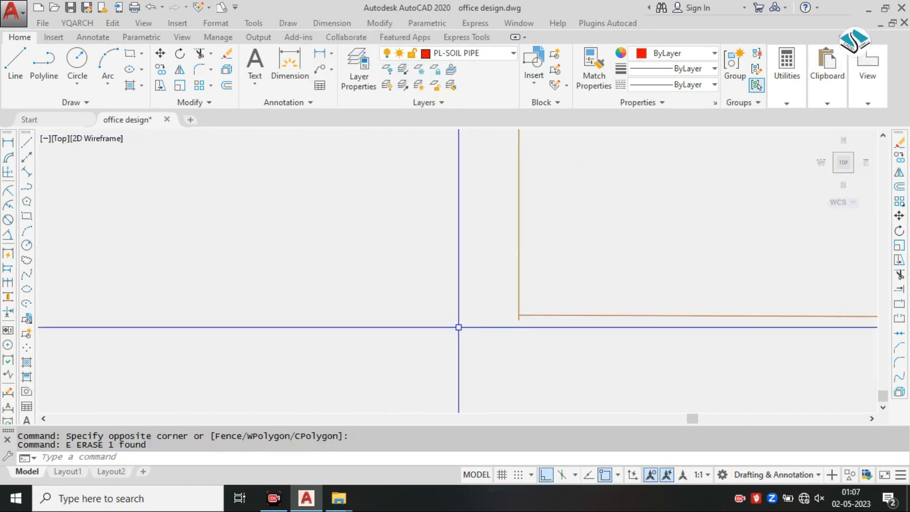
# Step: Trim the vertical stub below the front part's lower edge and draw a new horizontal lower edge for the side unit from that corner
pyautogui.press('Return')
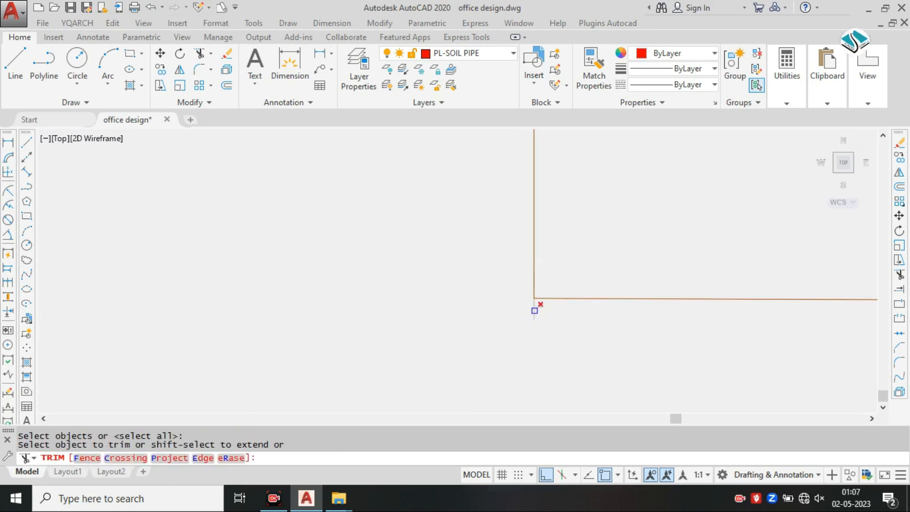
pyautogui.press('Escape')
pyautogui.write('l')
pyautogui.press('Return')
pyautogui.click(533, 311)
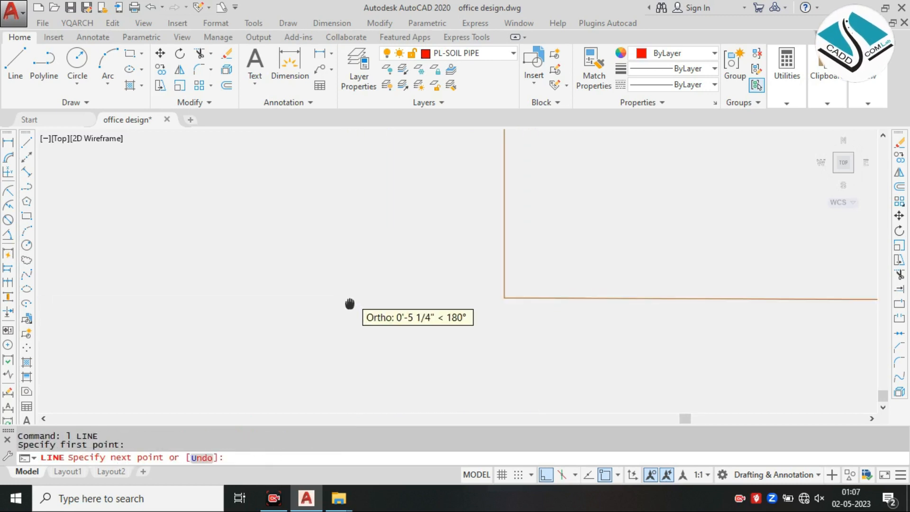
pyautogui.press('Escape')
# Step: Trim the overhanging line ends at the side unit's outer lower corner
pyautogui.write('tr')
pyautogui.press('Return')
pyautogui.scroll(1, 208, 299)
pyautogui.click(220, 274)
pyautogui.click(213, 328)
pyautogui.scroll(1, 279, 299)
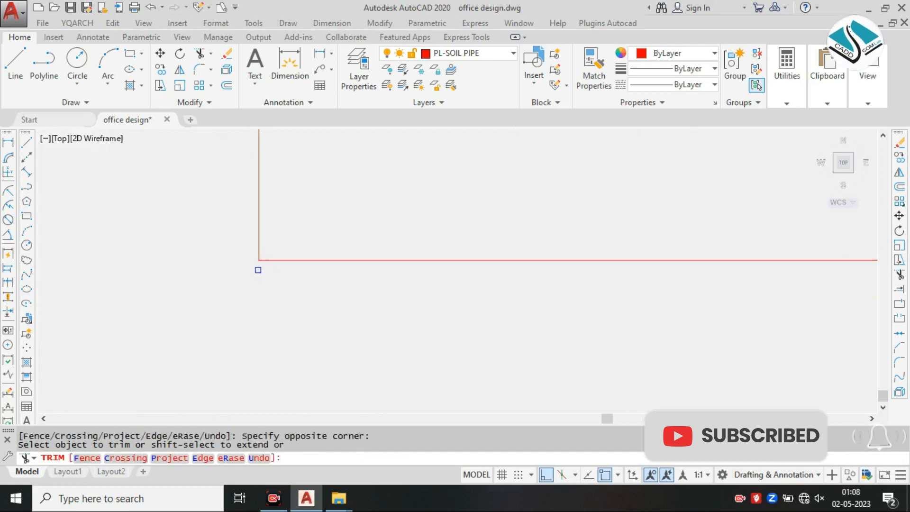
pyautogui.scroll(-2, 258, 270)
pyautogui.scroll(-2, 350, 321)
pyautogui.press('Escape')
pyautogui.click(338, 23)
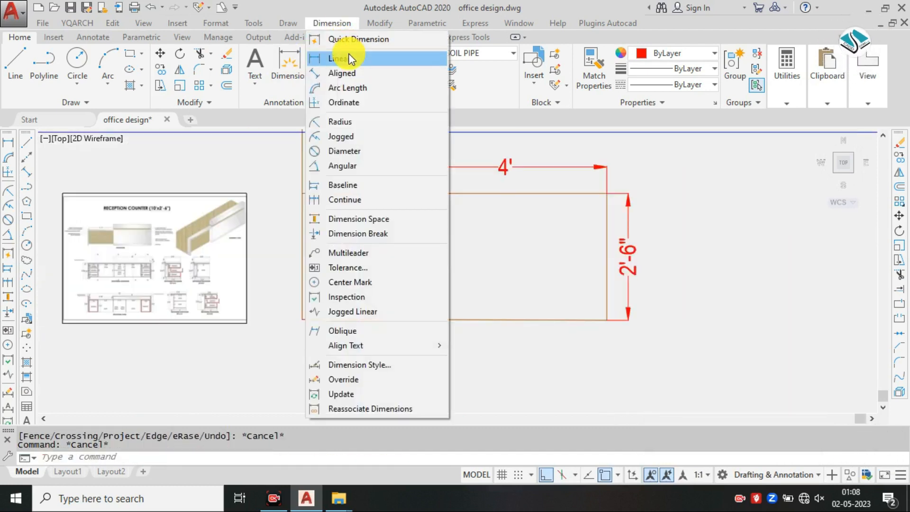
pyautogui.click(349, 59)
pyautogui.click(404, 193)
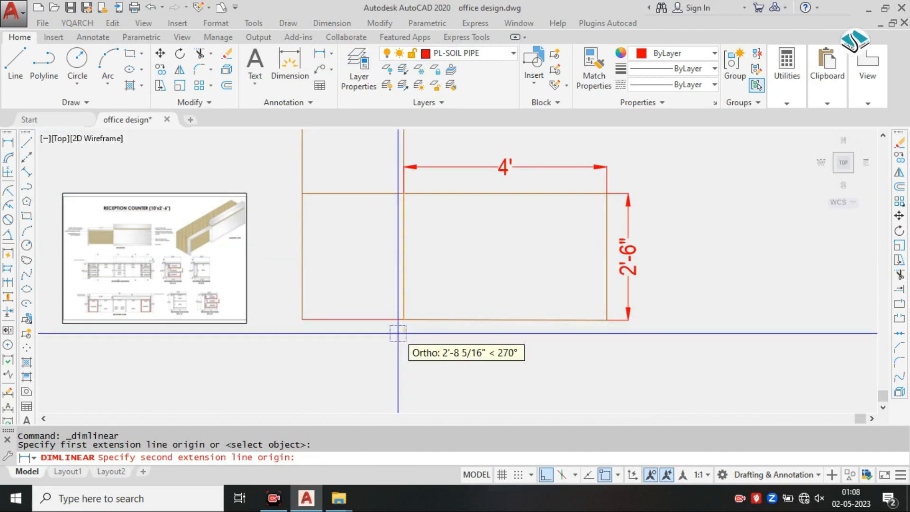
pyautogui.click(402, 319)
pyautogui.press('Escape')
# Step: Add a vertical linear dimension for the corner section's depth, placed outside the side unit's outer edge
pyautogui.press('Return')
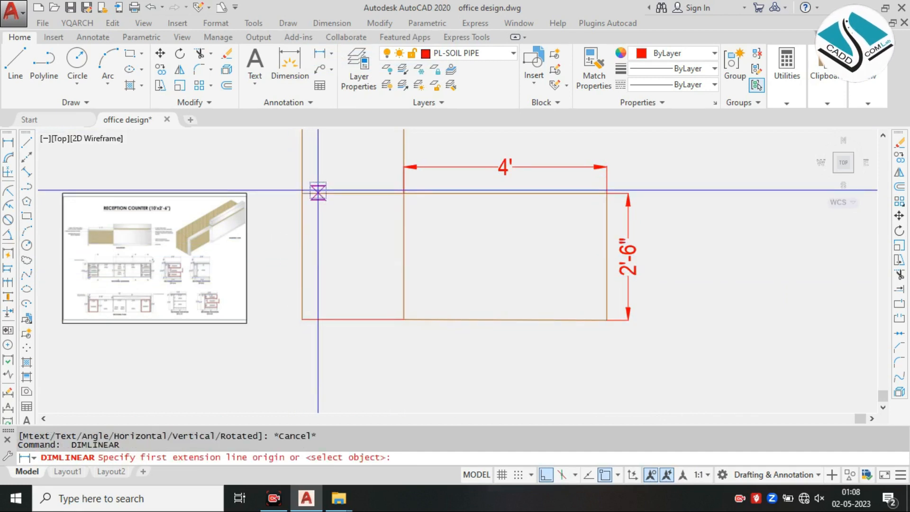
pyautogui.click(318, 192)
pyautogui.click(321, 319)
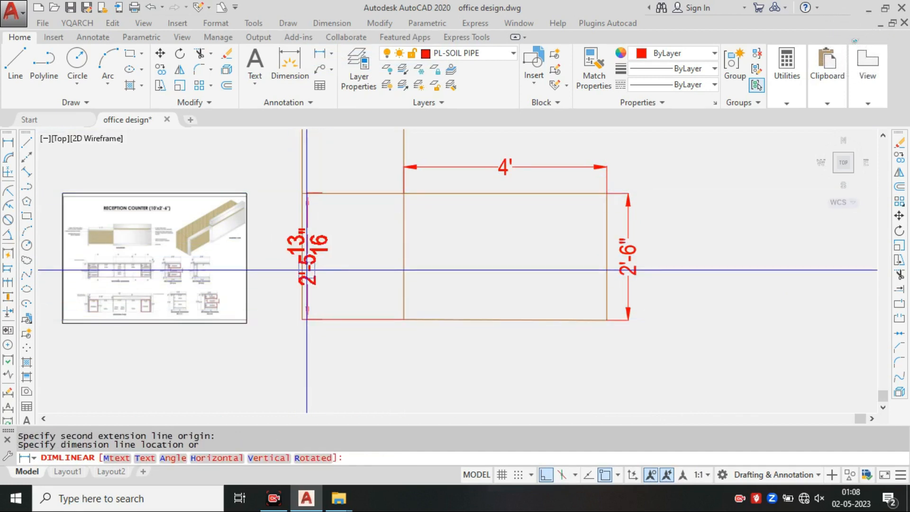
pyautogui.click(279, 267)
# Step: Match the side unit's new red lower edge to the properties of the front part's lower edge line
pyautogui.scroll(-3, 349, 261)
pyautogui.scroll(4, 350, 260)
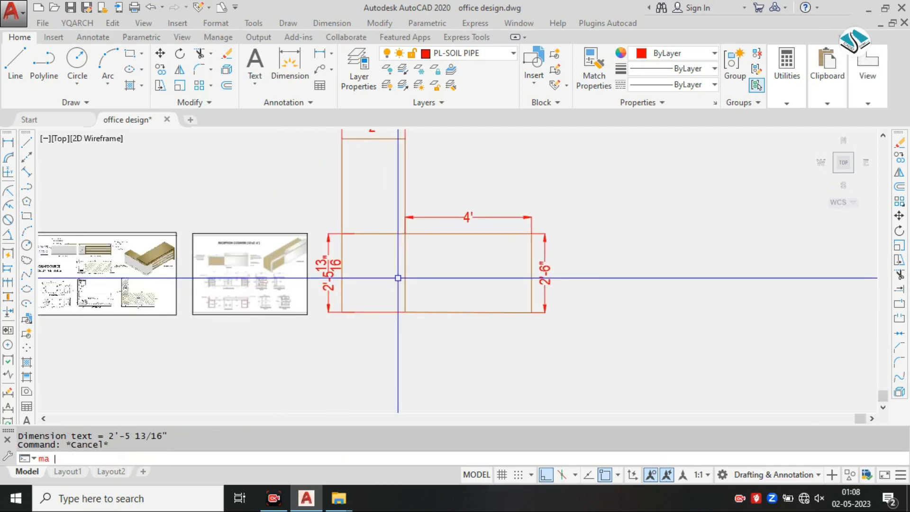
pyautogui.press('Return')
pyautogui.scroll(2, 402, 278)
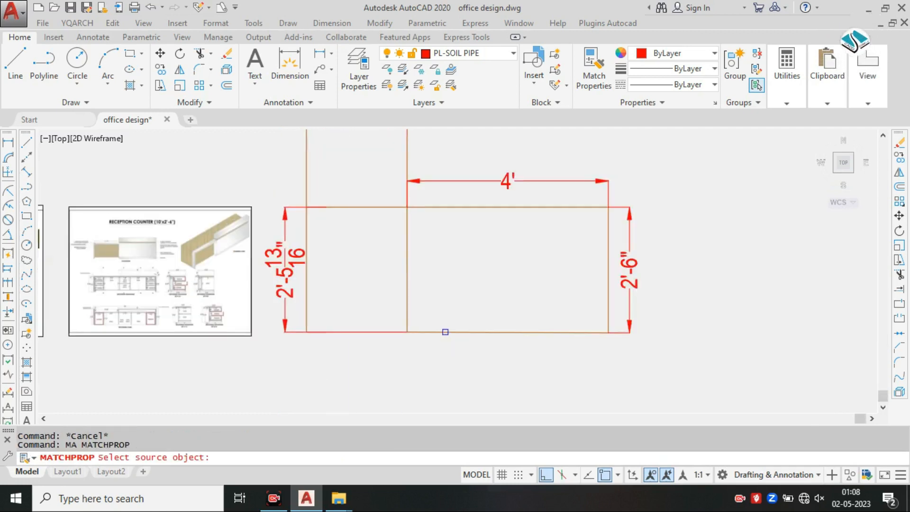
pyautogui.click(445, 331)
pyautogui.scroll(-4, 362, 323)
pyautogui.press('Escape')
pyautogui.click(487, 197)
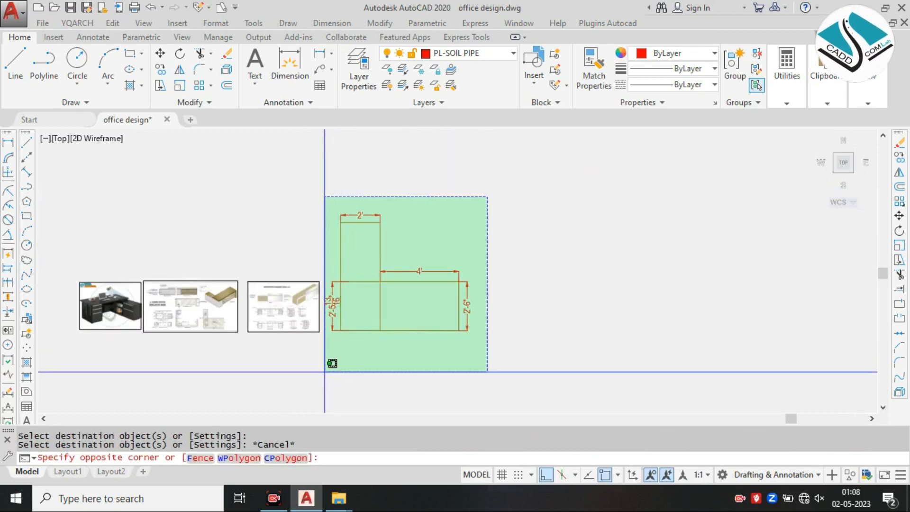
pyautogui.click(336, 363)
pyautogui.press('Escape')
# Step: Move the whole L-shape plan with its dimensions horizontally, farther away from the reference images
pyautogui.click(508, 179)
pyautogui.click(333, 361)
pyautogui.write('m')
pyautogui.press('Return')
pyautogui.click(419, 327)
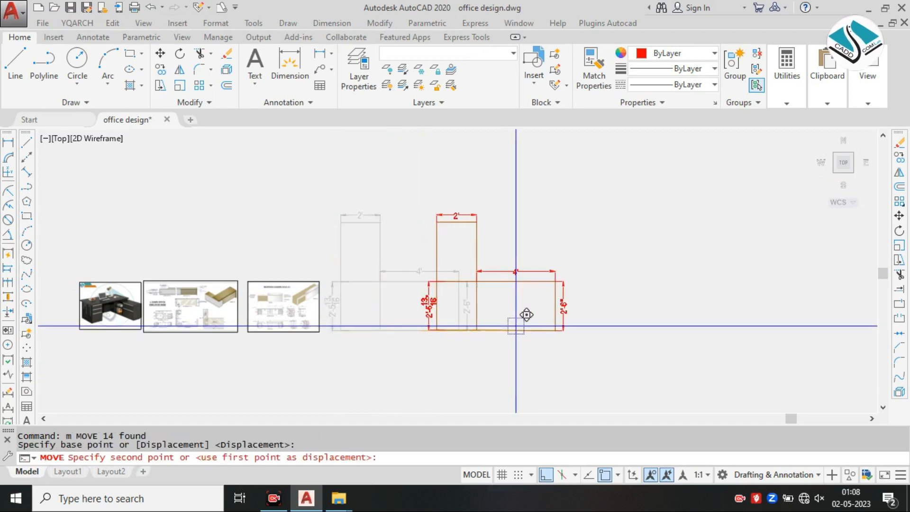
pyautogui.click(631, 326)
pyautogui.press('Escape')
# Step: Examine the reception counter's sectional elevations and plan, and the side and front part dimensions in the executive table's plan
pyautogui.moveTo(223, 322); pyautogui.dragTo(344, 308, button='middle')
pyautogui.scroll(6, 344, 308)
pyautogui.scroll(3, 483, 270)
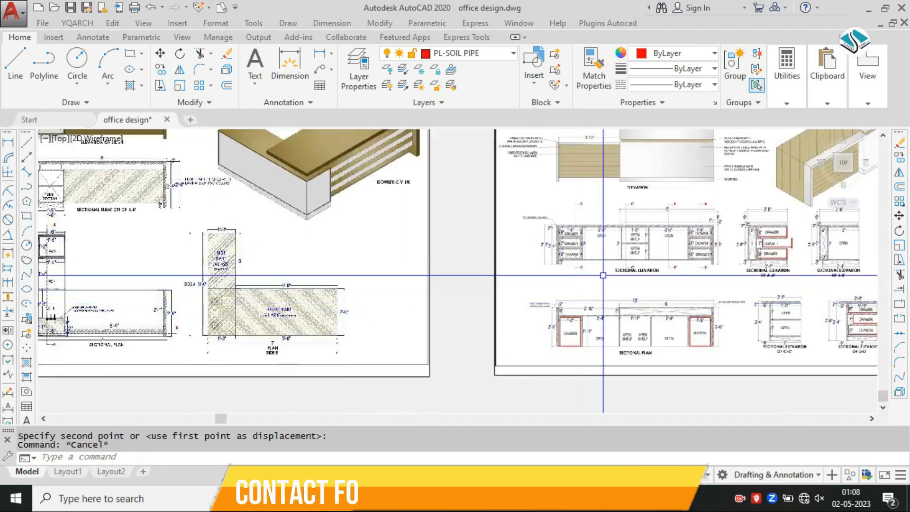
pyautogui.scroll(1, 666, 296)
pyautogui.moveTo(621, 308); pyautogui.dragTo(517, 412, button='middle')
pyautogui.moveTo(519, 350); pyautogui.dragTo(484, 257, button='middle')
pyautogui.scroll(2, 484, 257)
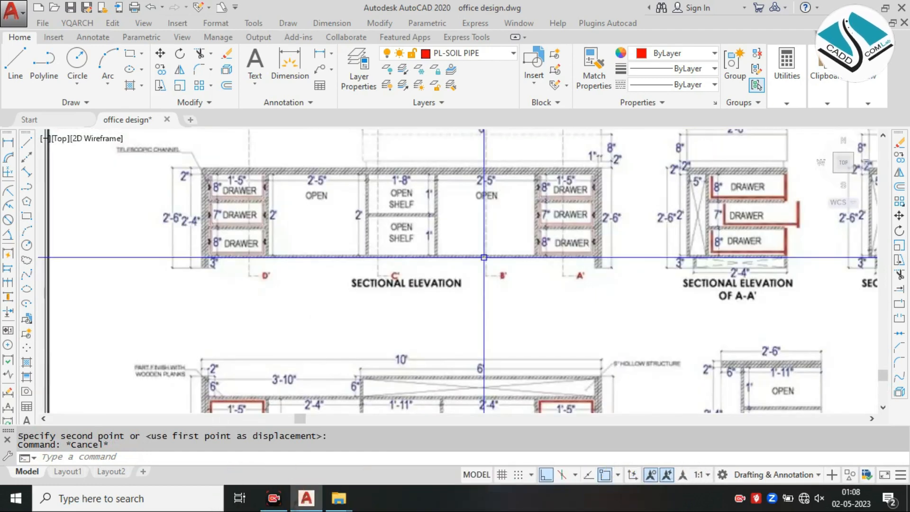
pyautogui.scroll(-2, 484, 263)
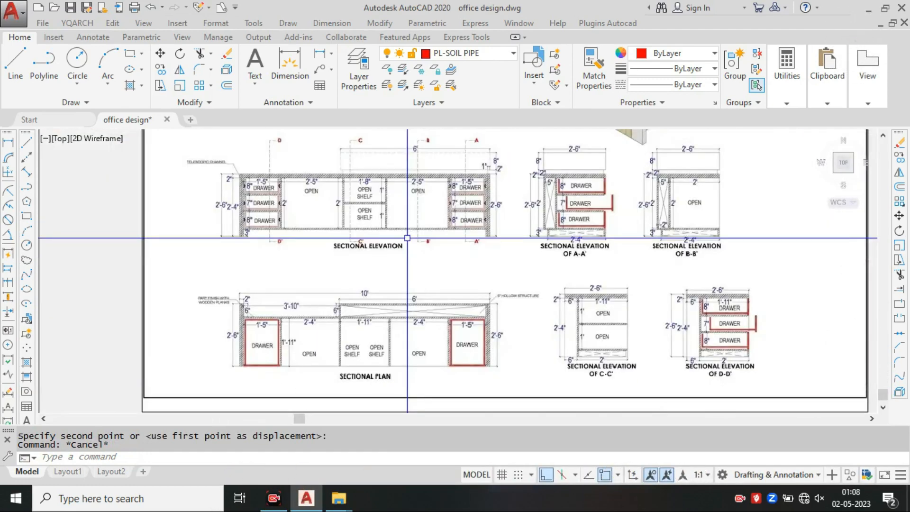
pyautogui.scroll(-2, 407, 238)
pyautogui.moveTo(234, 256); pyautogui.dragTo(464, 279, button='middle')
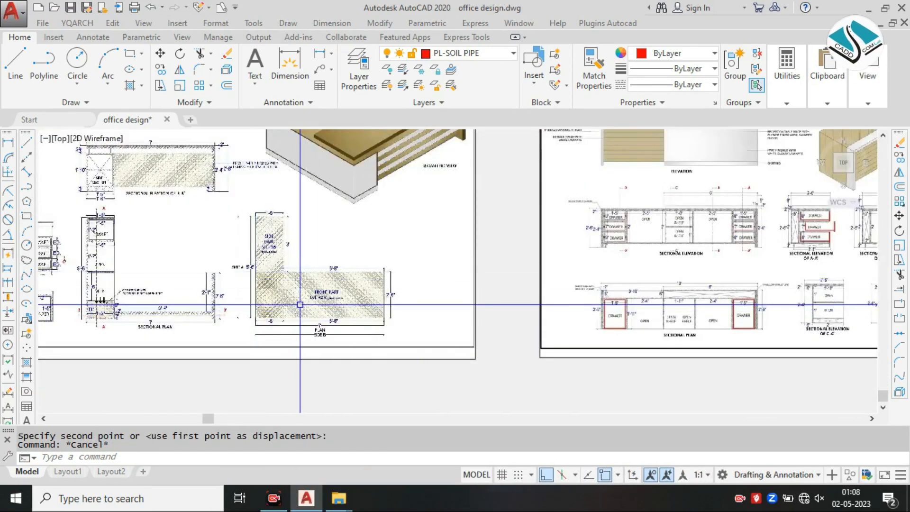
pyautogui.scroll(4, 300, 304)
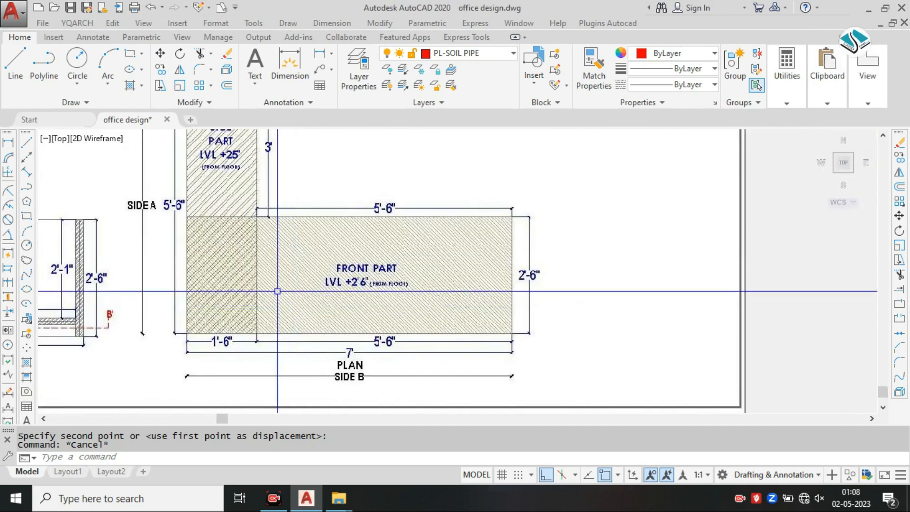
# Step: Examine the executive table's rendered reference image and the side and front part labels in its reference plan
pyautogui.scroll(-6, 398, 308)
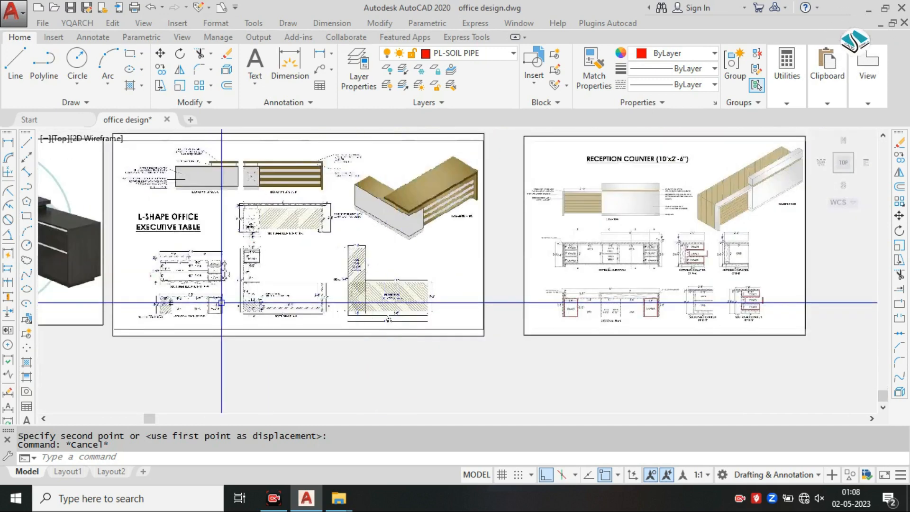
pyautogui.moveTo(222, 303); pyautogui.dragTo(518, 315, button='middle')
pyautogui.scroll(2, 210, 249)
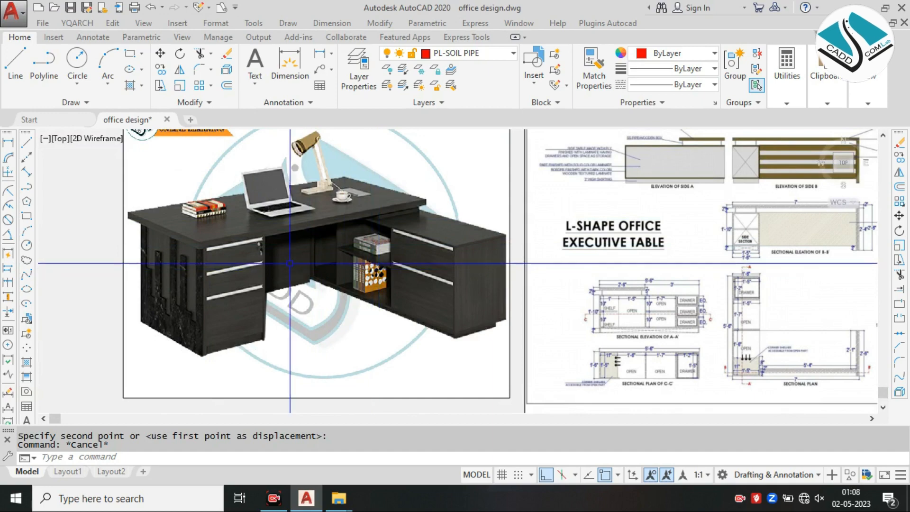
pyautogui.scroll(2, 290, 263)
pyautogui.scroll(-4, 275, 267)
pyautogui.scroll(4, 256, 274)
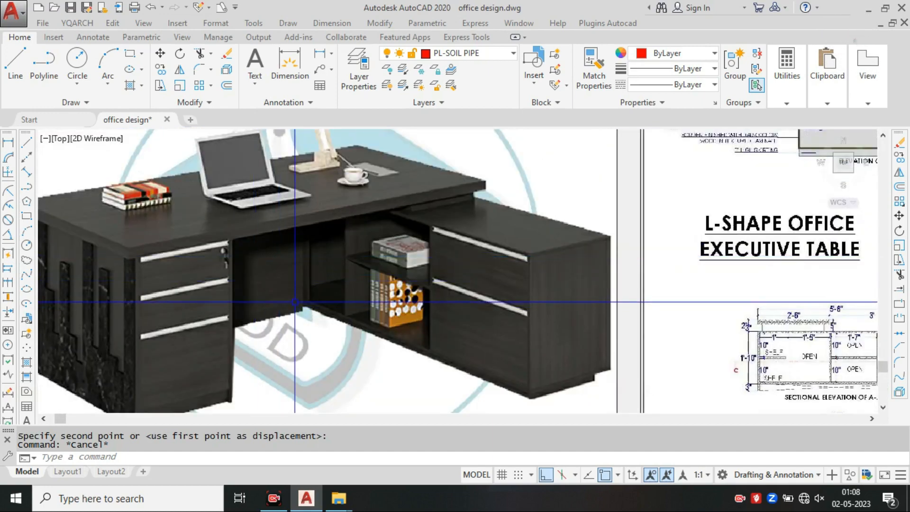
pyautogui.scroll(-5, 295, 302)
pyautogui.scroll(4, 436, 288)
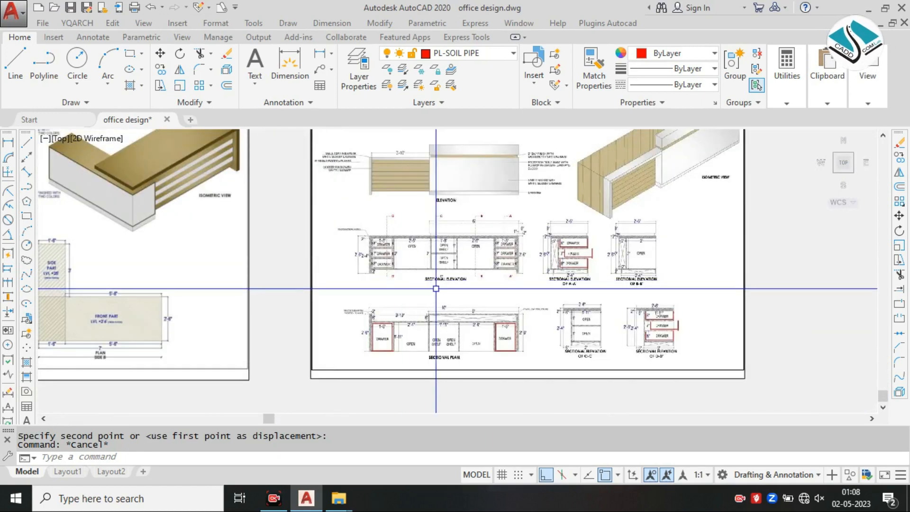
pyautogui.moveTo(298, 292); pyautogui.dragTo(585, 286, button='middle')
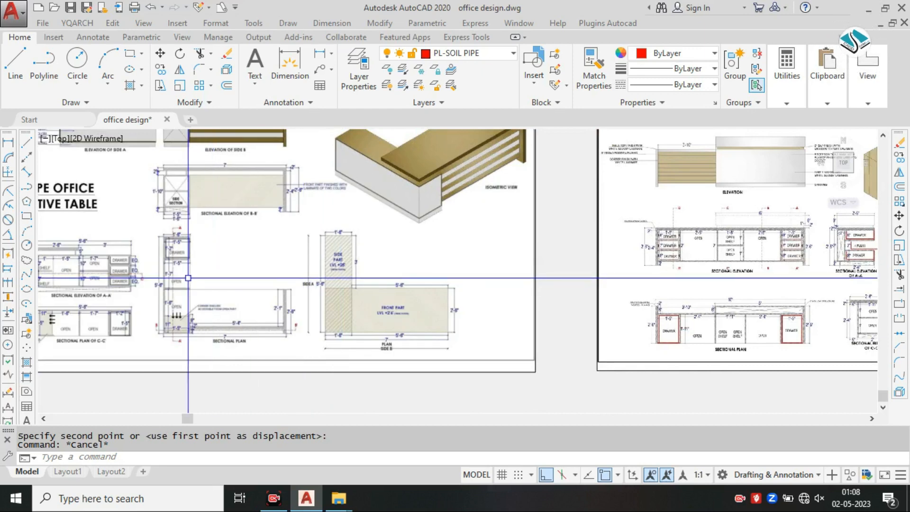
pyautogui.scroll(2, 346, 302)
pyautogui.scroll(-3, 331, 268)
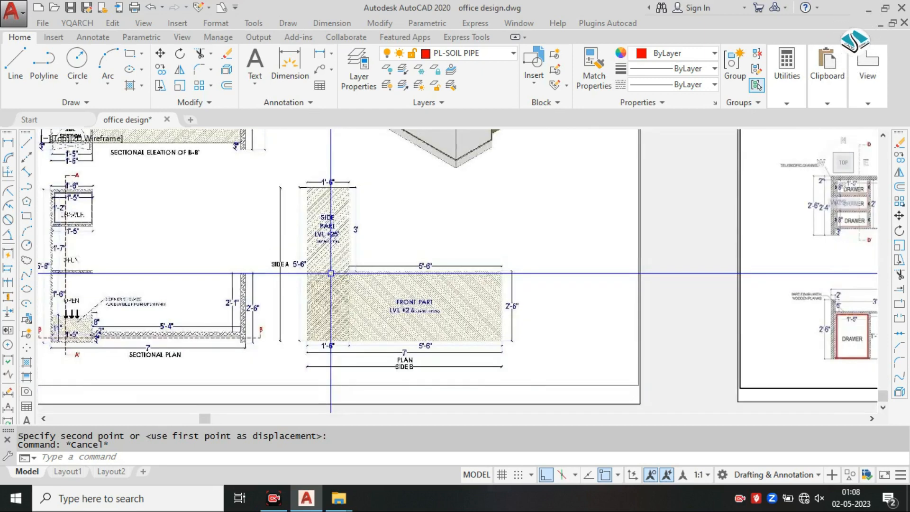
pyautogui.scroll(5, 425, 306)
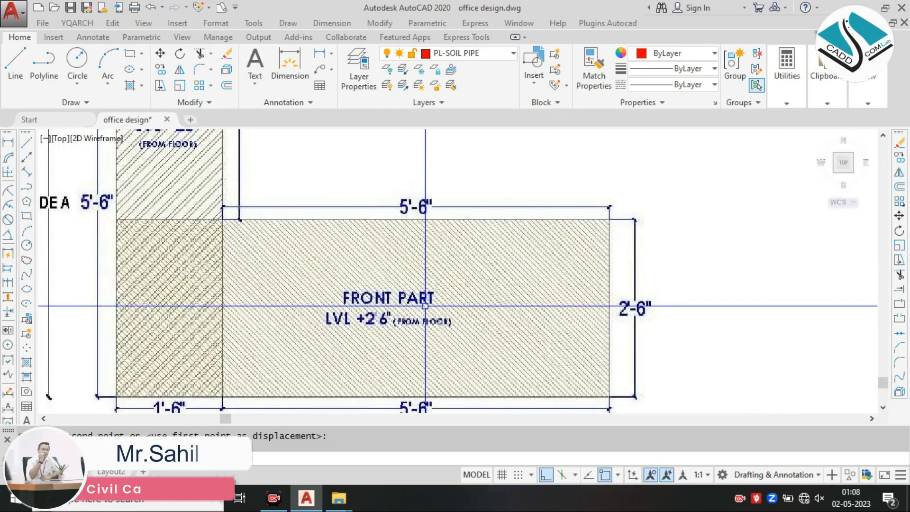
pyautogui.scroll(-2, 425, 306)
pyautogui.scroll(-3, 459, 224)
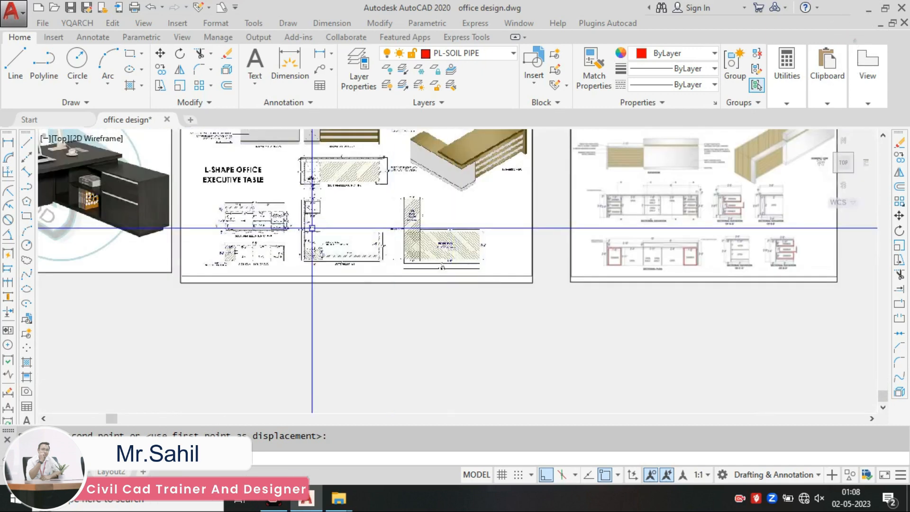
# Step: Add multiline text reading "FRONT SIDE" inside the front part of the drafted L-shape plan
pyautogui.moveTo(230, 226); pyautogui.dragTo(357, 269, button='middle')
pyautogui.scroll(-2, 294, 264)
pyautogui.moveTo(603, 273); pyautogui.dragTo(323, 294, button='middle')
pyautogui.moveTo(668, 274); pyautogui.dragTo(530, 273, button='middle')
pyautogui.scroll(2, 518, 276)
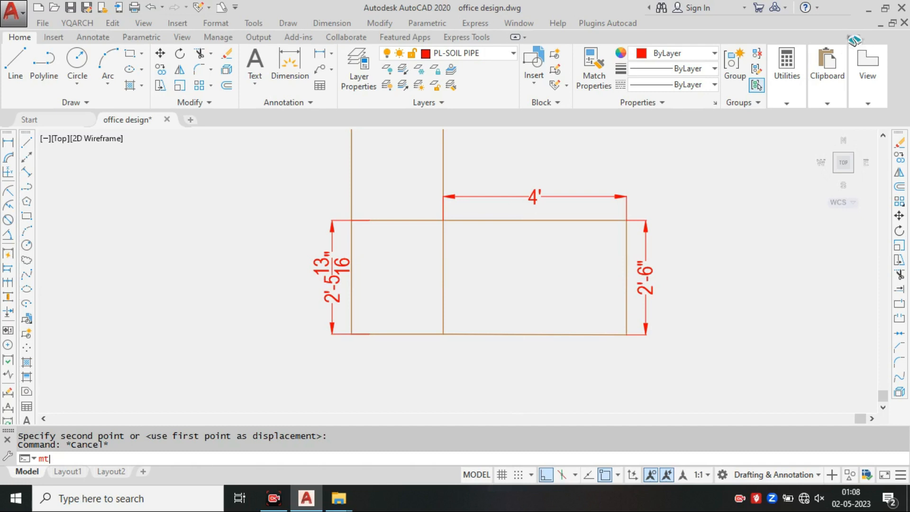
pyautogui.press('Return')
pyautogui.scroll(2, 520, 278)
pyautogui.click(398, 294)
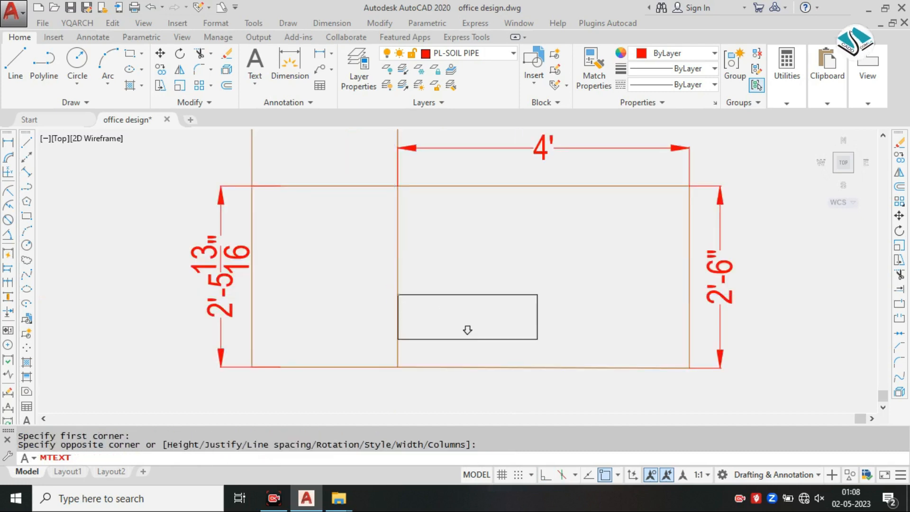
pyautogui.click(537, 339)
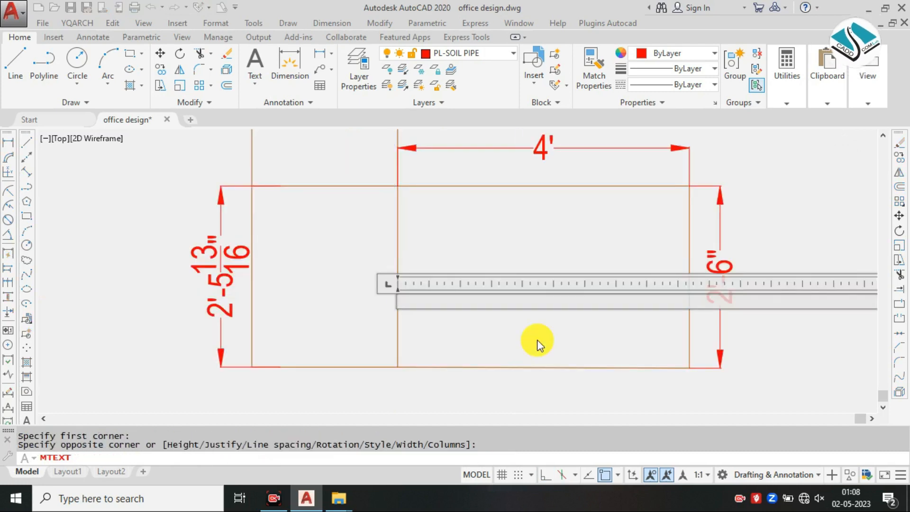
pyautogui.write('FRONT SIDE')
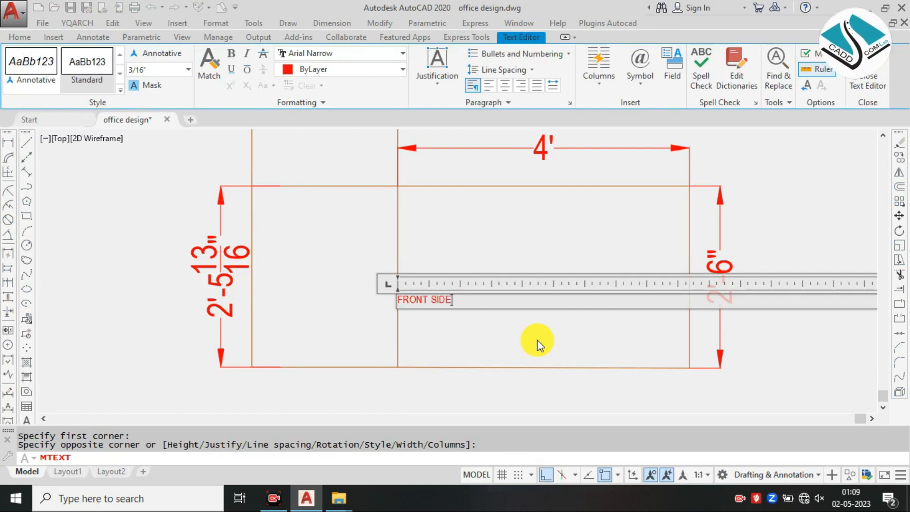
# Step: Set the FRONT SIDE text's height to 6" and its color to blue 16,86,137
pyautogui.click(149, 74)
pyautogui.write('6')
pyautogui.press('Return')
pyautogui.click(303, 69)
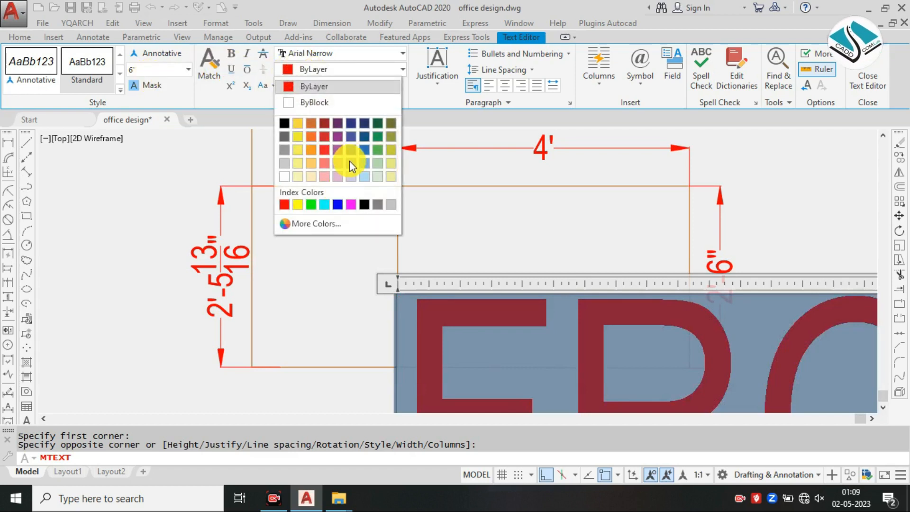
pyautogui.click(364, 136)
pyautogui.click(563, 264)
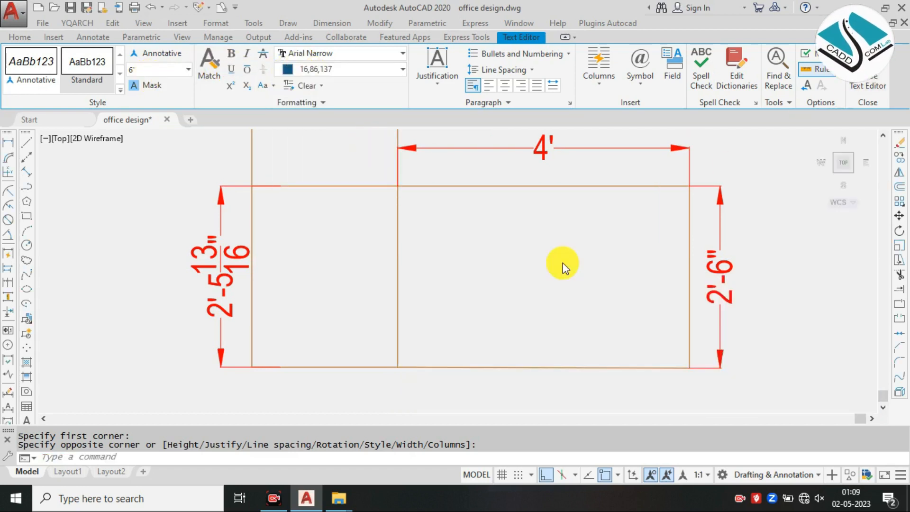
# Step: Reduce the FRONT SIDE text's height through 4" and 3" to 2", and make it bold
pyautogui.click(467, 314)
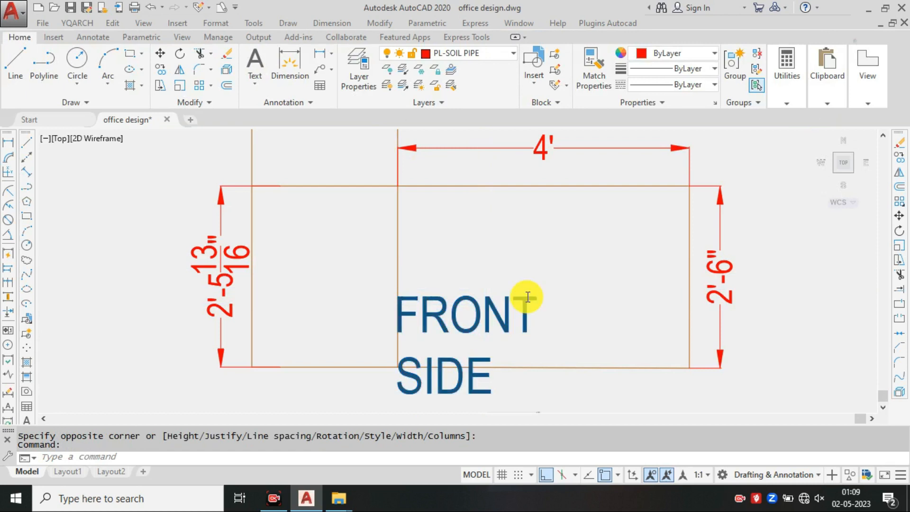
pyautogui.doubleClick(527, 297)
pyautogui.click(167, 70)
pyautogui.write('4')
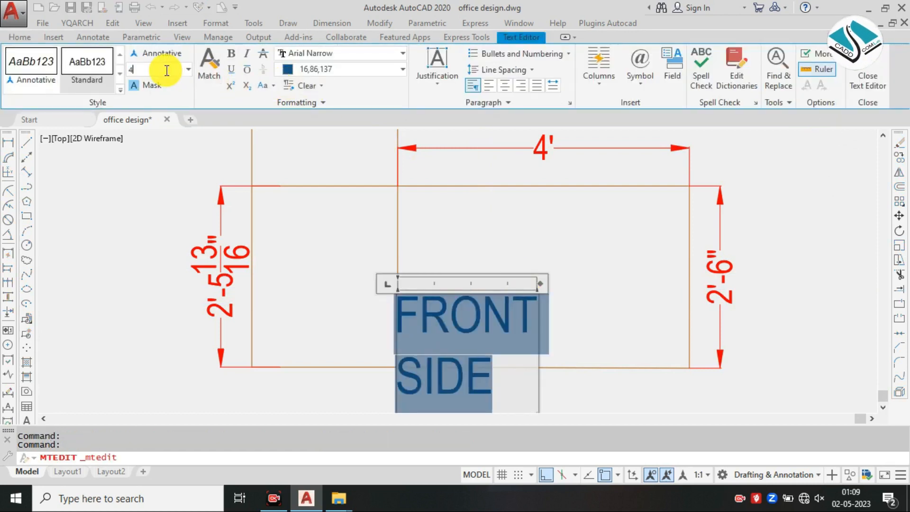
pyautogui.write('"')
pyautogui.press('Return')
pyautogui.write('3')
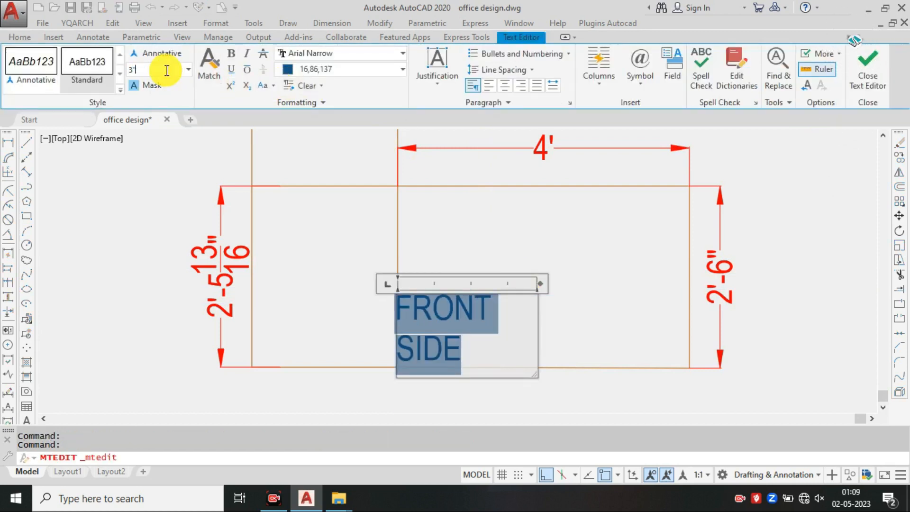
pyautogui.write('"')
pyautogui.press('Return')
pyautogui.write('2')
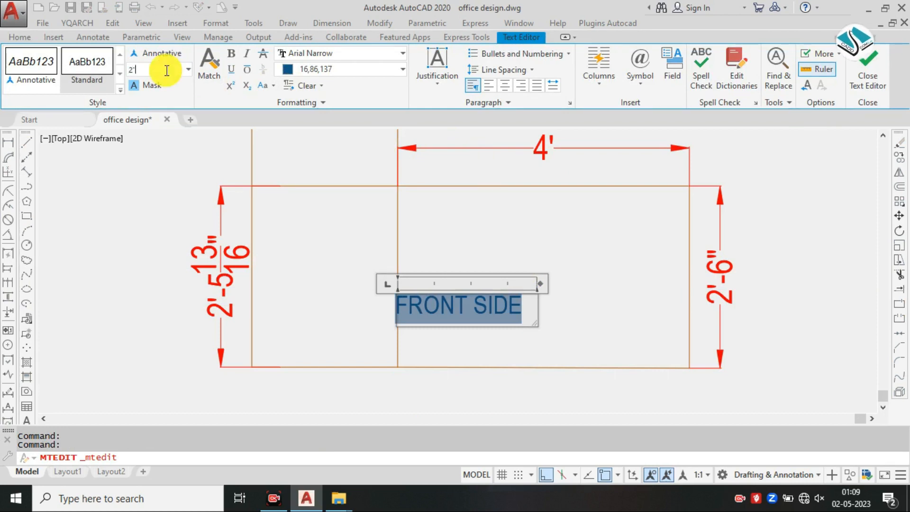
pyautogui.write('"')
pyautogui.press('Return')
pyautogui.click(232, 54)
pyautogui.scroll(2, 436, 285)
pyautogui.press('Escape')
# Step: Move the FRONT SIDE text freely, with Ortho off, to the middle of the front part
pyautogui.click(437, 284)
pyautogui.click(435, 354)
pyautogui.write('m')
pyautogui.press('space')
pyautogui.click(463, 328)
pyautogui.scroll(-2, 463, 328)
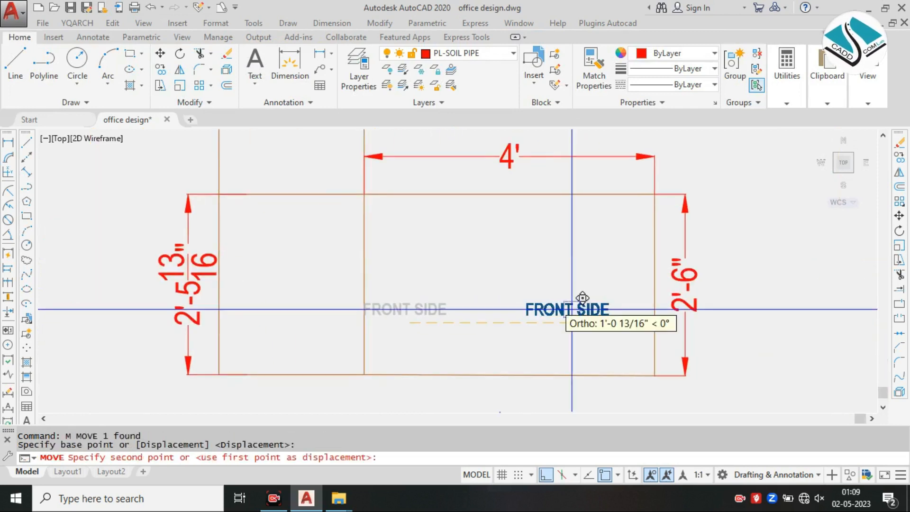
pyautogui.click(546, 474)
pyautogui.click(499, 304)
# Step: Copy the FRONT SIDE text into the side unit above the corner section
pyautogui.click(467, 322)
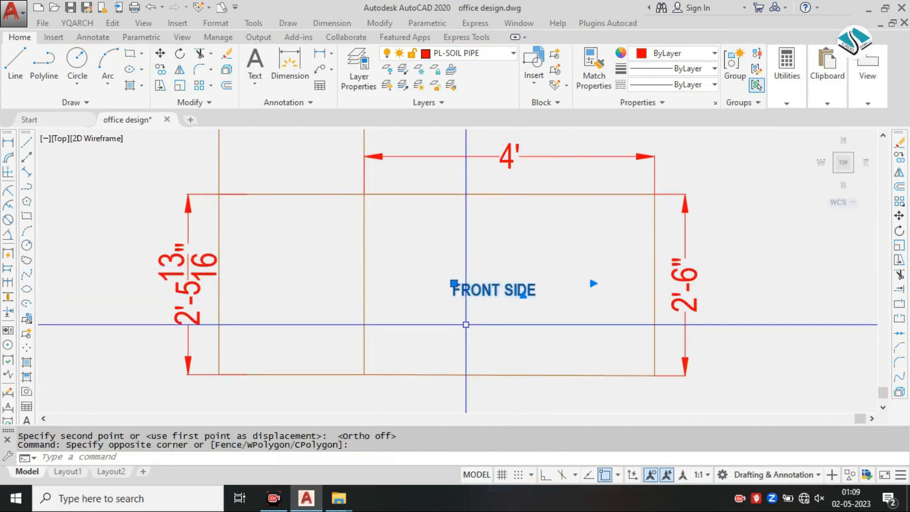
pyautogui.write('co')
pyautogui.press('space')
pyautogui.click(466, 324)
pyautogui.moveTo(360, 199); pyautogui.dragTo(522, 376, button='middle')
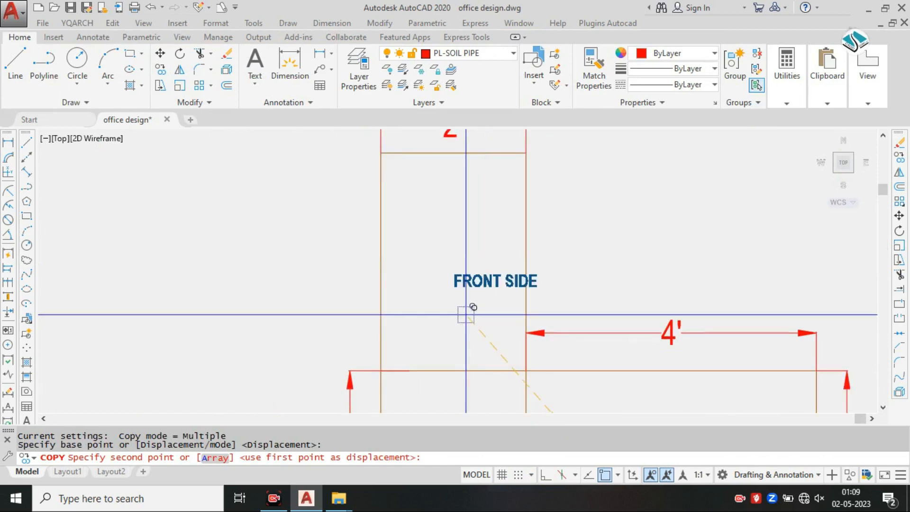
pyautogui.click(424, 280)
pyautogui.press('Escape')
# Step: Edit the copied text in the side unit so that it reads only "SIDE"
pyautogui.click(439, 246)
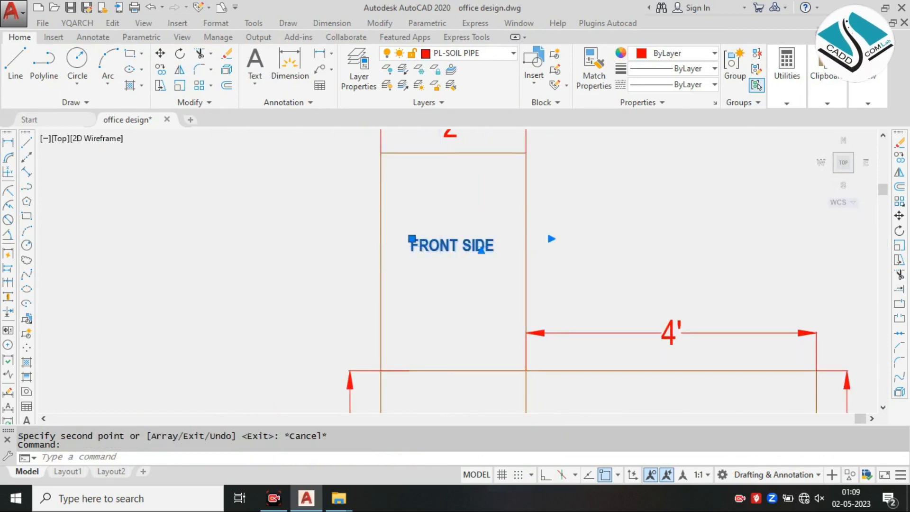
pyautogui.doubleClick(439, 246)
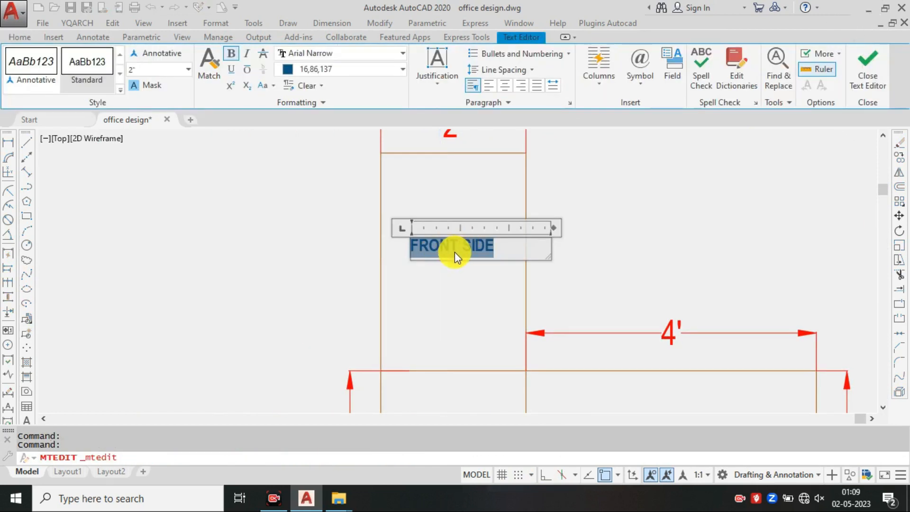
pyautogui.click(450, 245)
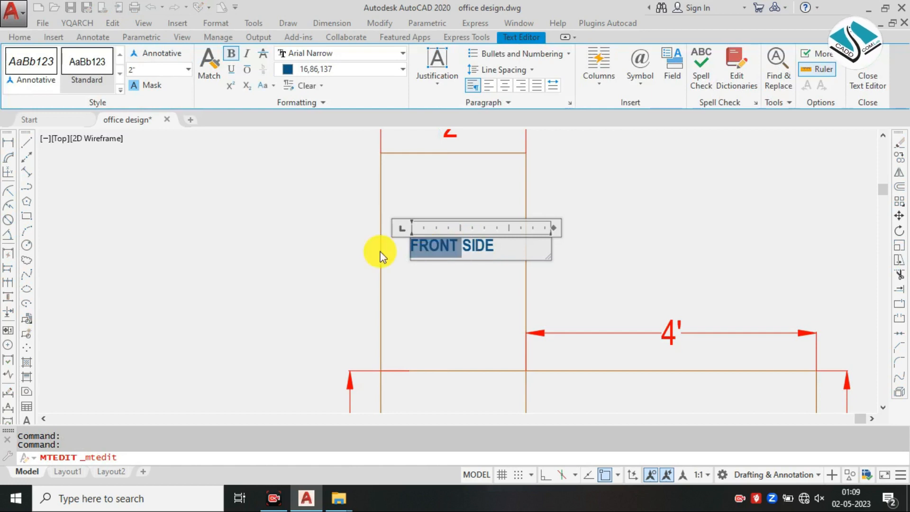
pyautogui.click(619, 251)
pyautogui.scroll(-5, 591, 230)
pyautogui.press('Escape')
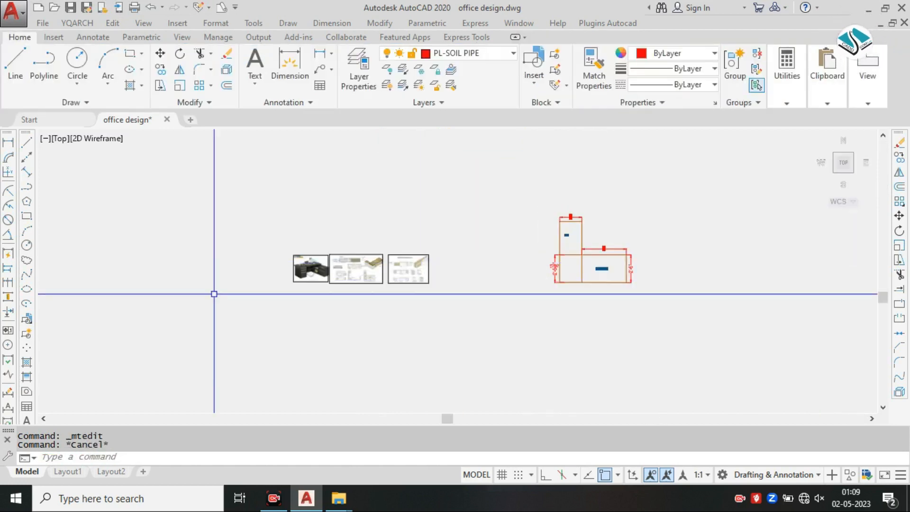
# Step: Examine the side and front part labels and hatching in the executive table's reference plan
pyautogui.scroll(5, 382, 281)
pyautogui.scroll(-3, 563, 253)
pyautogui.moveTo(654, 256)
pyautogui.mouseDown(button='middle')
pyautogui.moveTo(664, 256)
pyautogui.moveTo(449, 291)
pyautogui.mouseUp(button='middle')
pyautogui.scroll(2, 528, 214)
pyautogui.moveTo(528, 213); pyautogui.dragTo(596, 179, button='middle')
pyautogui.scroll(3, 452, 187)
pyautogui.moveTo(446, 162); pyautogui.dragTo(446, 225, button='middle')
pyautogui.scroll(6, 514, 224)
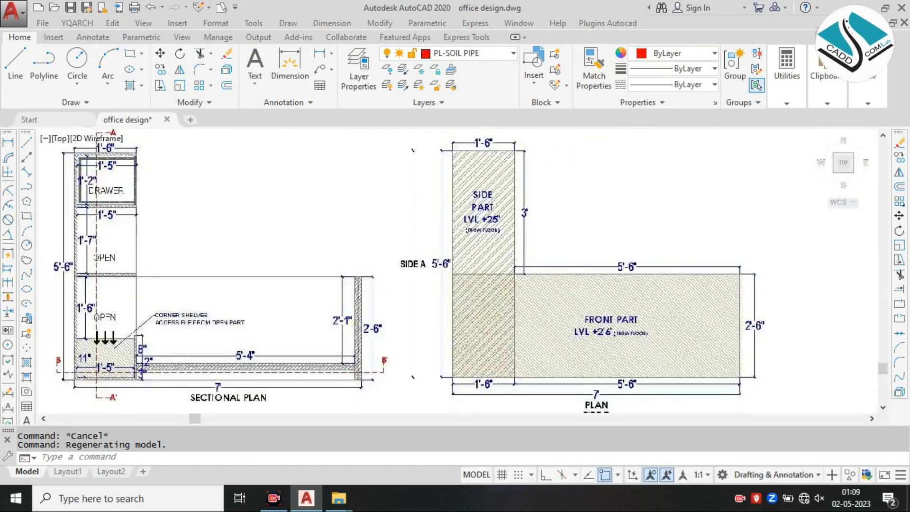
pyautogui.scroll(-2, 374, 280)
pyautogui.scroll(-10, 474, 222)
pyautogui.moveTo(591, 236); pyautogui.dragTo(283, 274, button='middle')
pyautogui.scroll(-2, 282, 274)
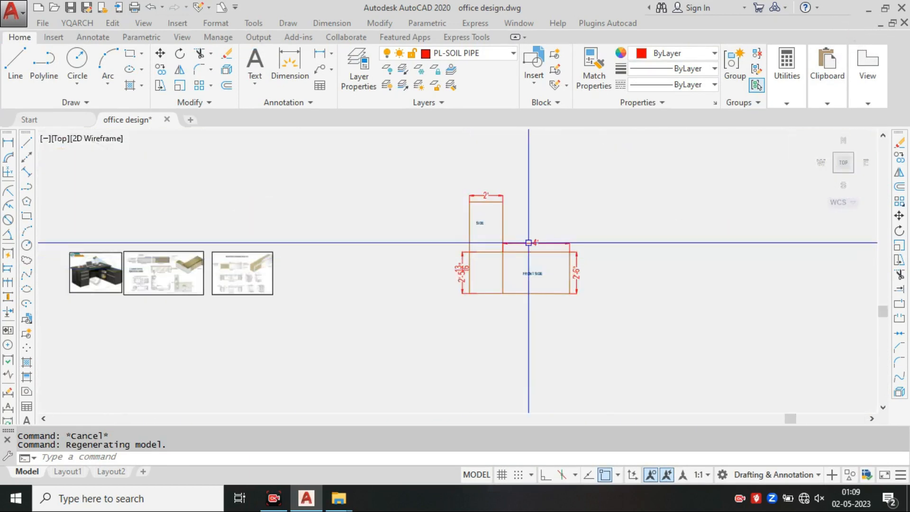
# Step: Change the front part's label to read "FRONT PART"
pyautogui.scroll(6, 533, 273)
pyautogui.scroll(5, 546, 276)
pyautogui.click(532, 254)
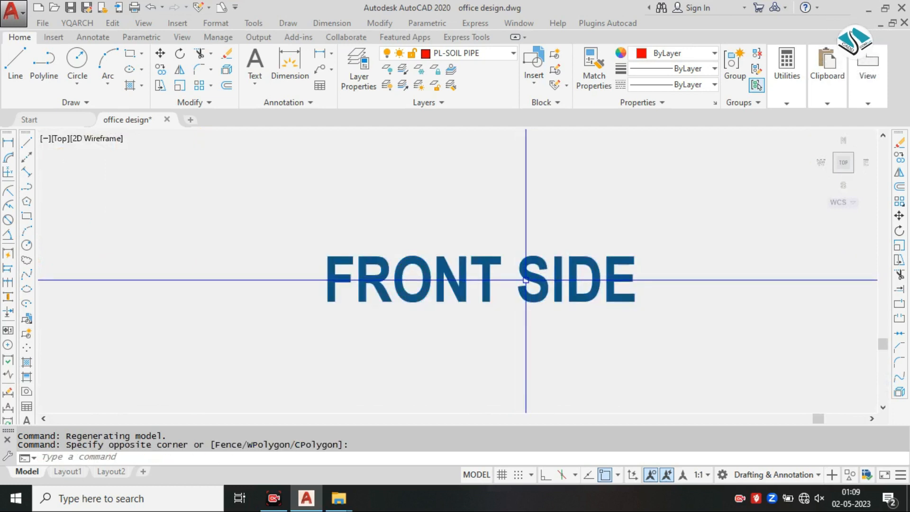
pyautogui.click(525, 280)
pyautogui.doubleClick(518, 284)
pyautogui.moveTo(517, 284); pyautogui.dragTo(649, 287)
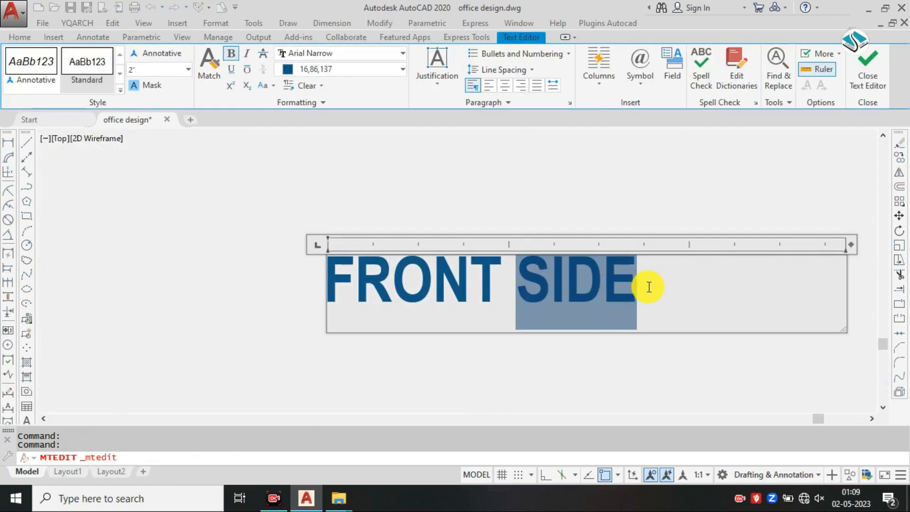
pyautogui.write('PART')
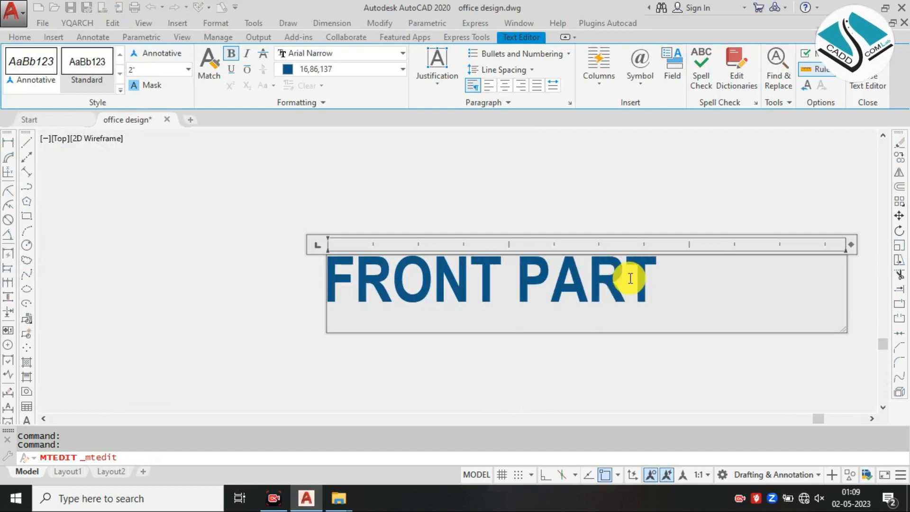
pyautogui.click(512, 221)
pyautogui.scroll(-5, 512, 221)
pyautogui.moveTo(511, 220); pyautogui.dragTo(532, 321, button='middle')
pyautogui.press('Escape')
# Step: Change the side unit's label to read "SIDE PART"
pyautogui.scroll(2, 425, 251)
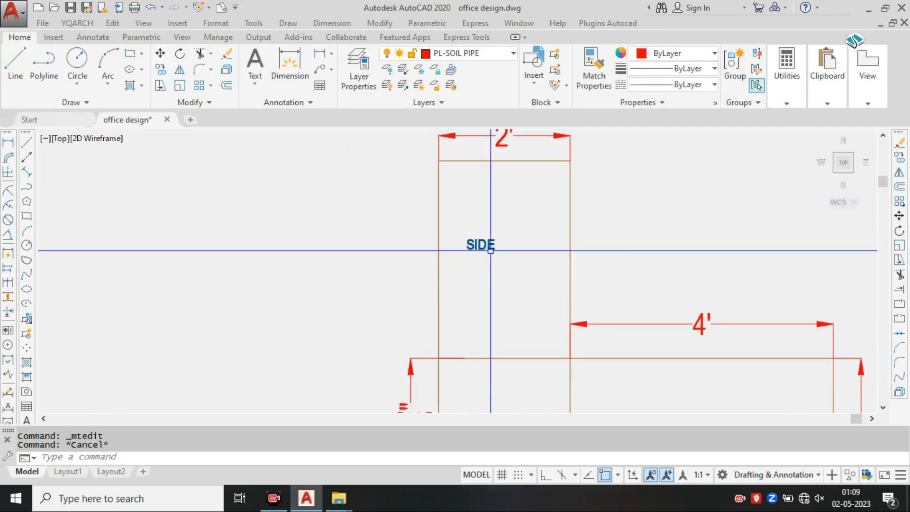
pyautogui.scroll(2, 491, 250)
pyautogui.click(490, 249)
pyautogui.doubleClick(493, 235)
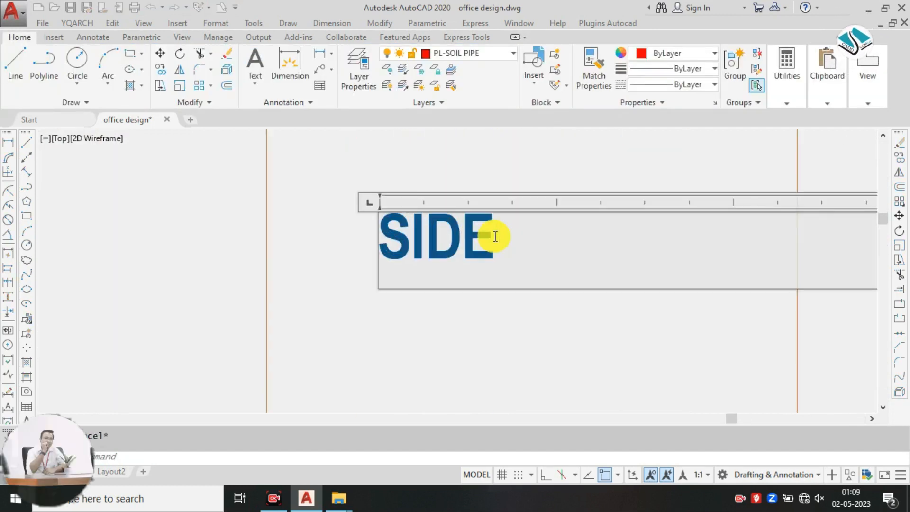
pyautogui.write('PART')
pyautogui.click(189, 237)
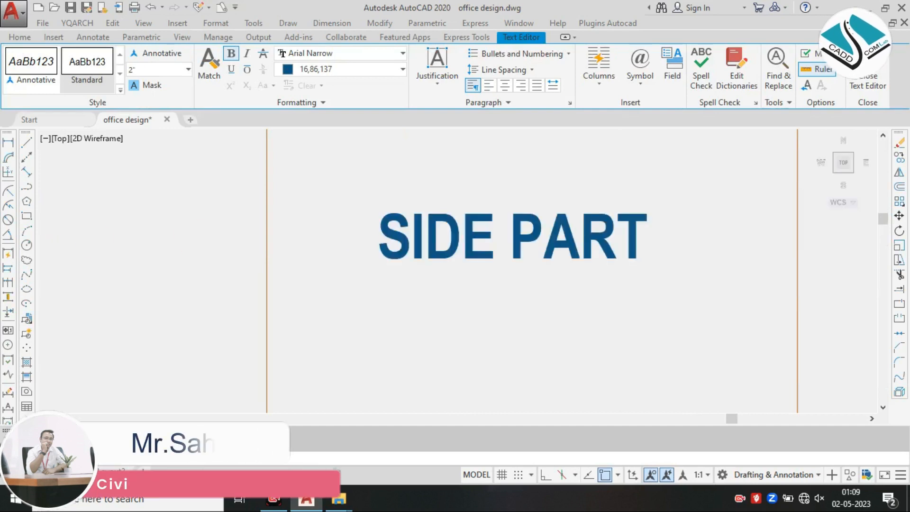
pyautogui.scroll(-5, 403, 300)
pyautogui.scroll(4, 497, 273)
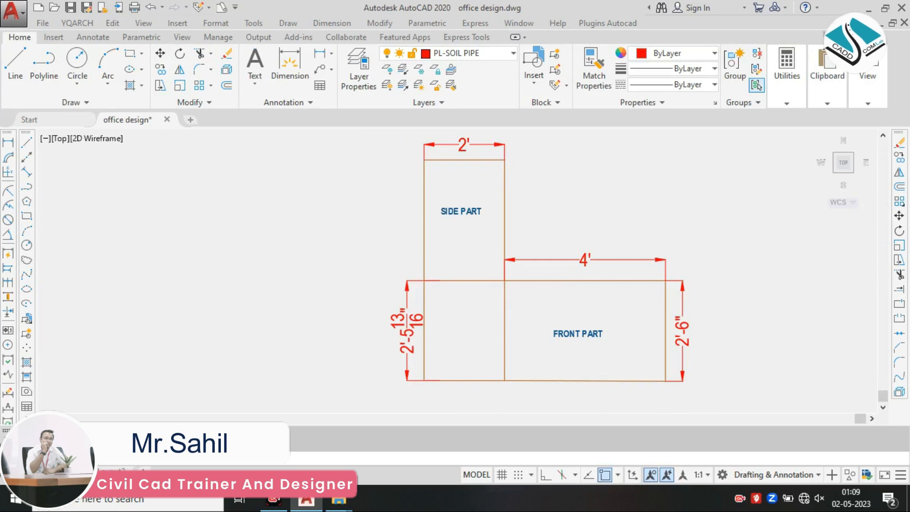
# Step: Hatch the side part area with the ANSI32 pattern at a transparency of 41 and a scale of 3
pyautogui.write('h')
pyautogui.press('Return')
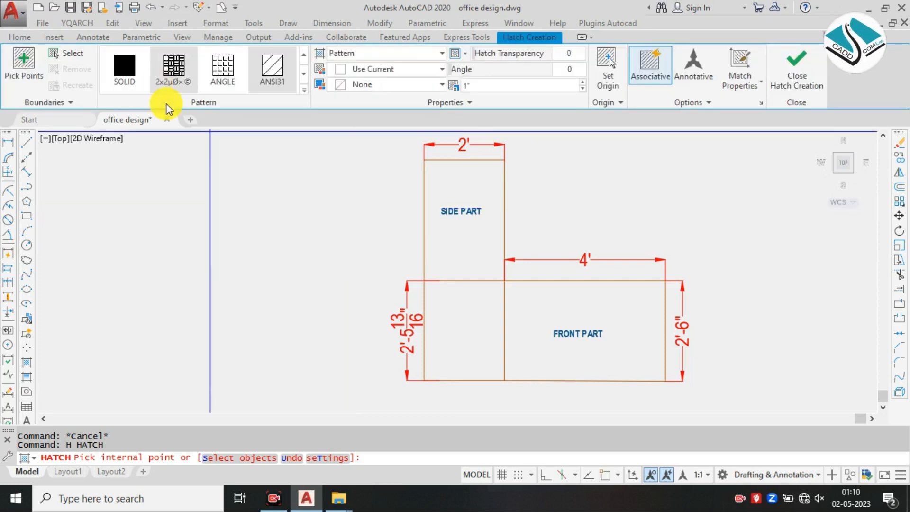
pyautogui.click(304, 91)
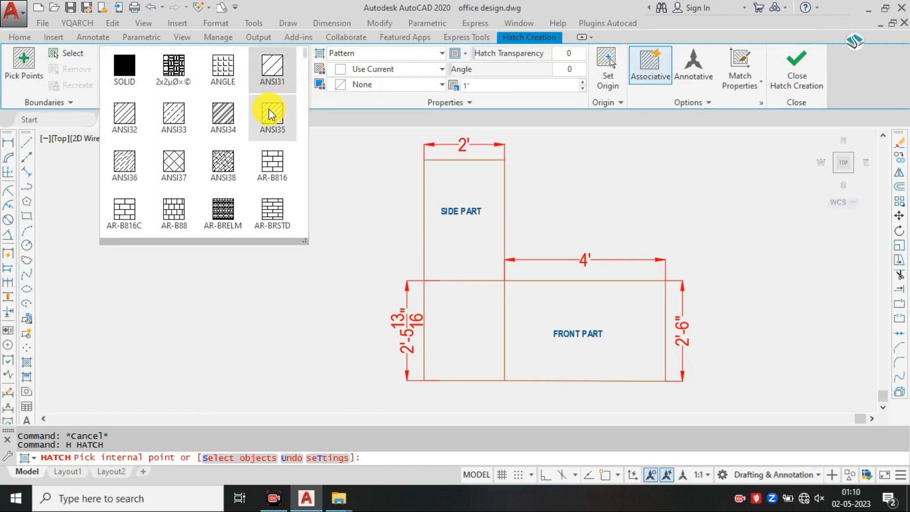
pyautogui.click(124, 114)
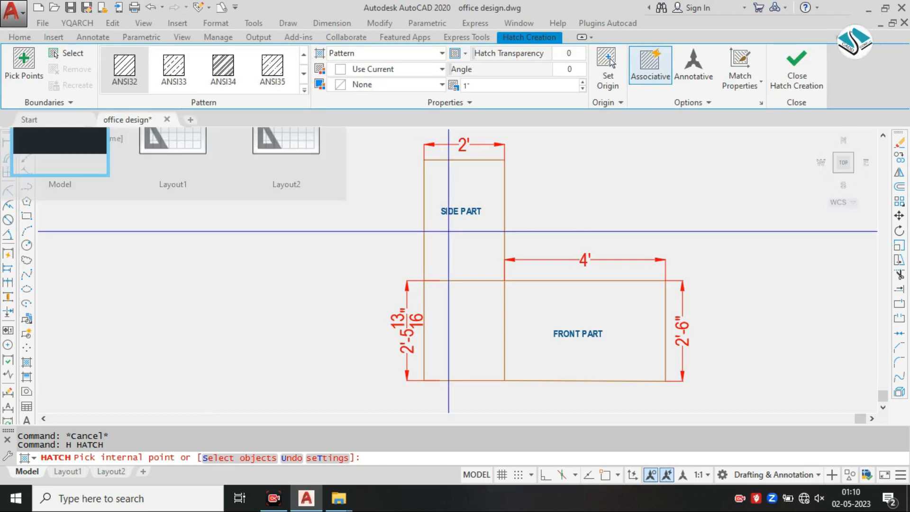
pyautogui.click(497, 188)
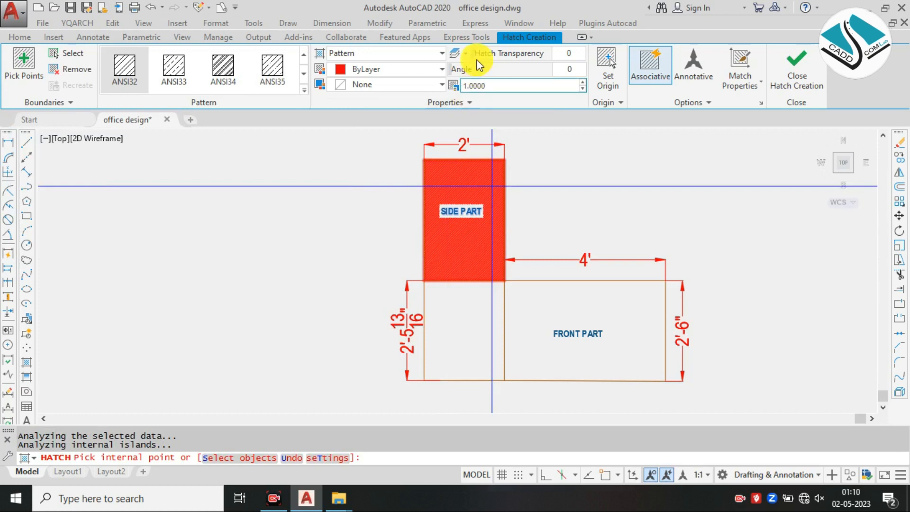
pyautogui.moveTo(481, 58); pyautogui.dragTo(568, 63)
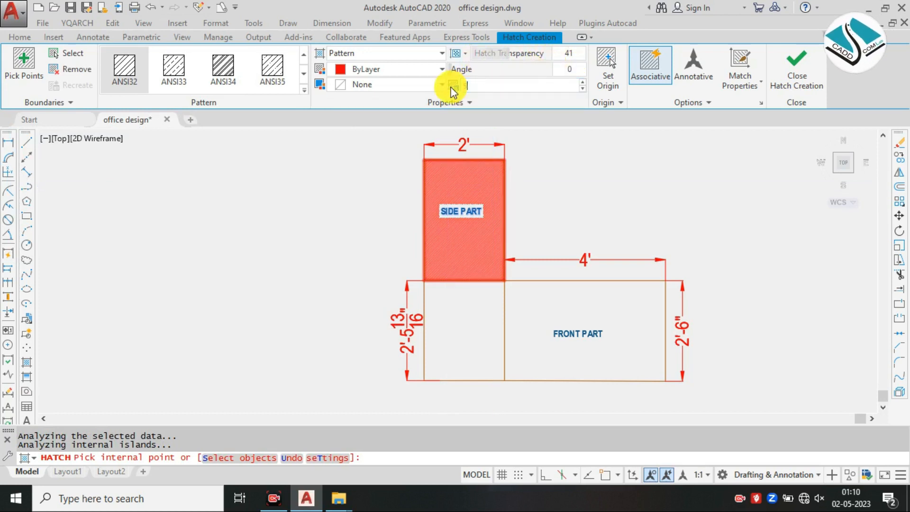
pyautogui.press('Return')
pyautogui.press('Return')
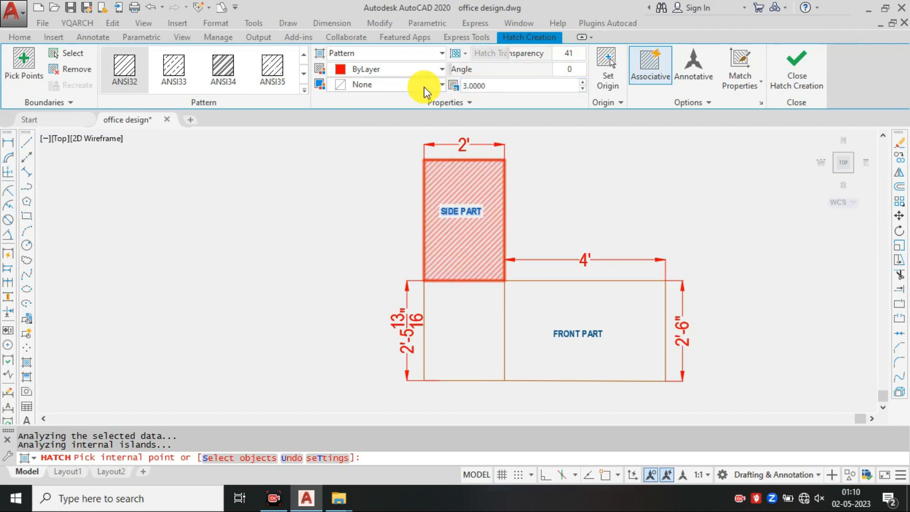
# Step: Set the hatch colour to 199,200,202 and extend the hatch to the corner and front part areas
pyautogui.click(377, 72)
pyautogui.click(346, 183)
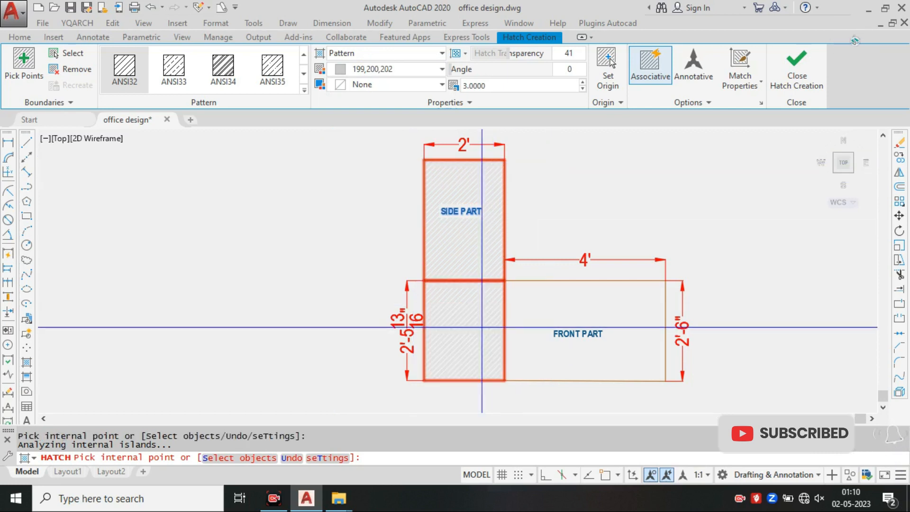
pyautogui.click(483, 332)
pyautogui.click(603, 293)
pyautogui.click(784, 83)
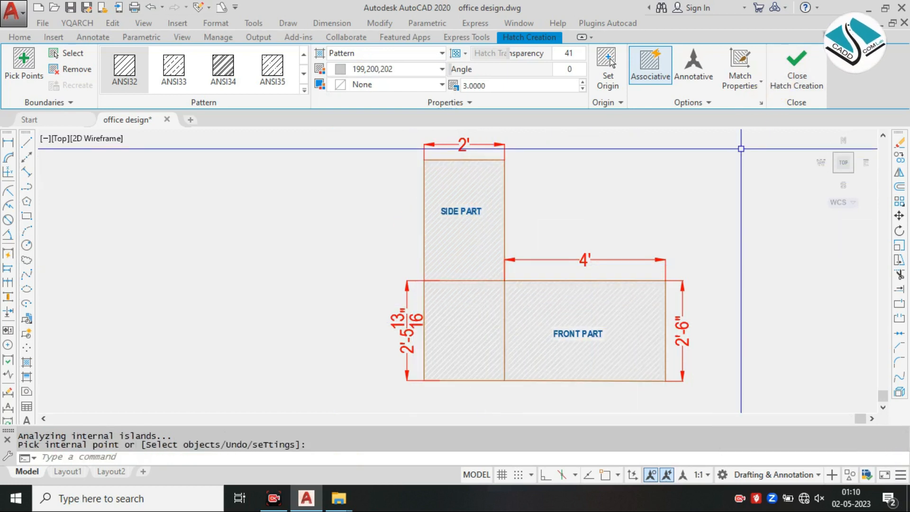
pyautogui.press('Escape')
# Step: Copy the FRONT PART label to a spot centred just below the table plan
pyautogui.scroll(-4, 467, 223)
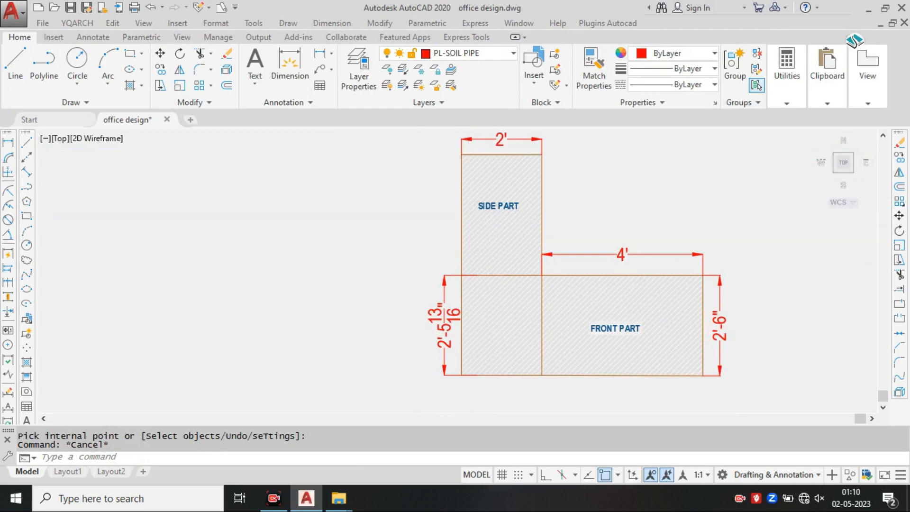
pyautogui.scroll(10, 280, 254)
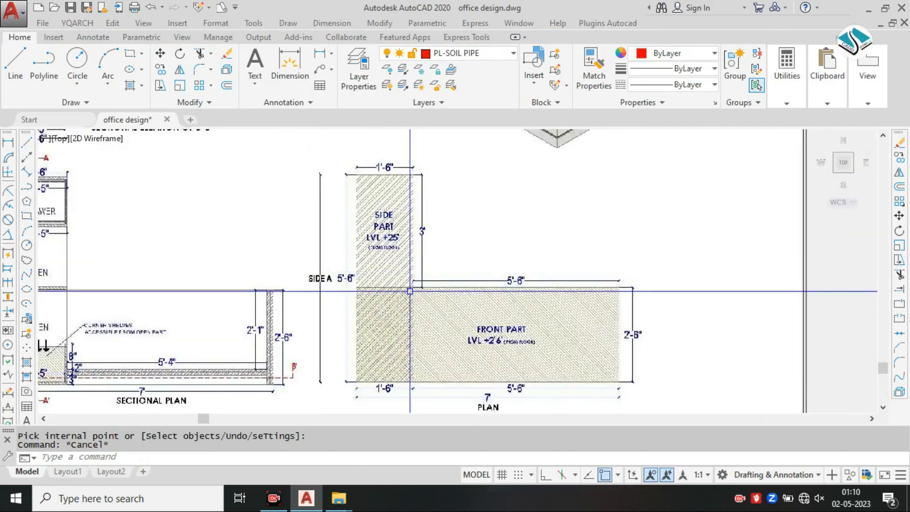
pyautogui.scroll(-2, 396, 249)
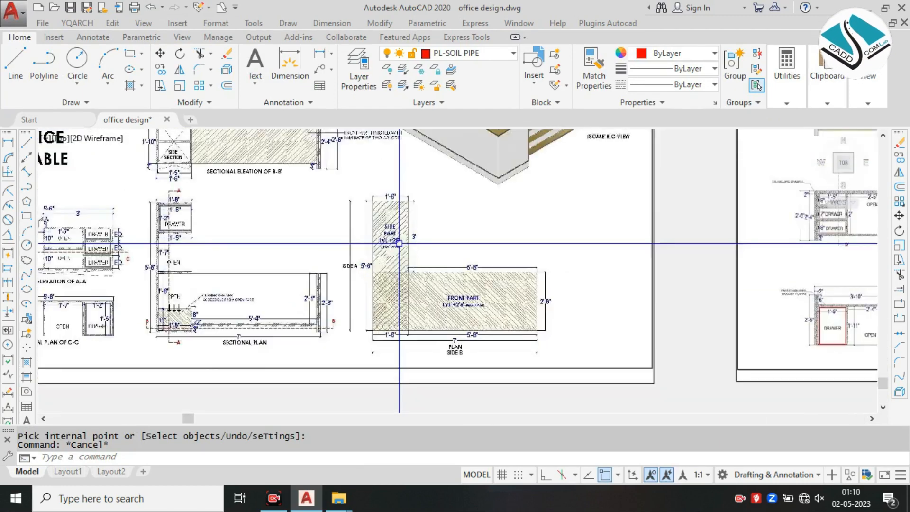
pyautogui.scroll(-5, 392, 250)
pyautogui.scroll(12, 546, 251)
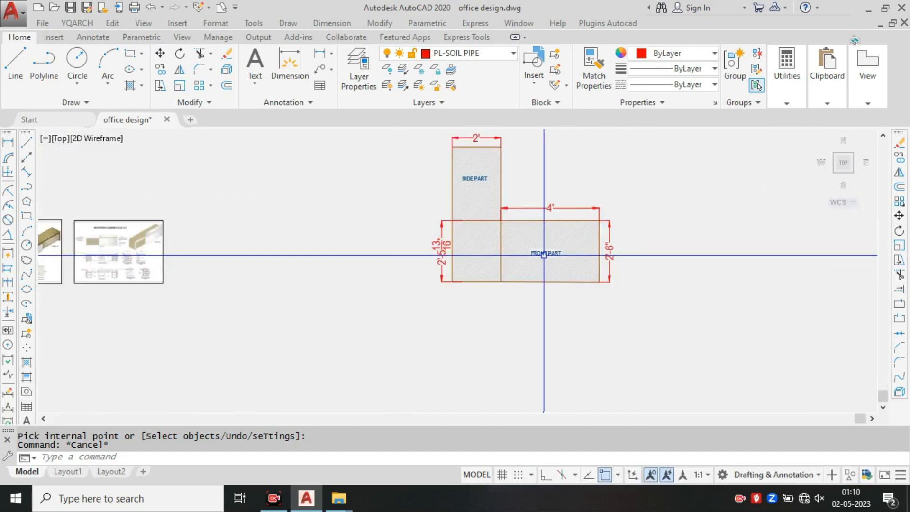
pyautogui.click(620, 196)
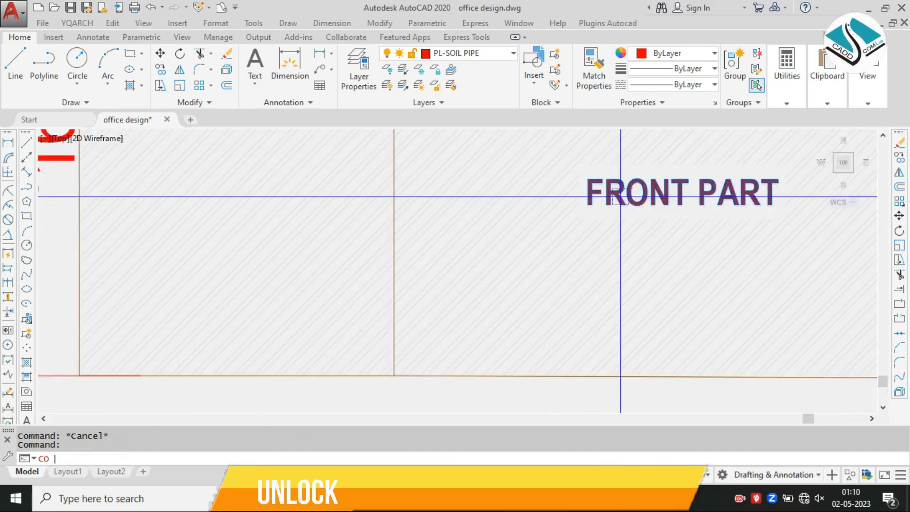
pyautogui.write('co')
pyautogui.press('Return')
pyautogui.click(620, 197)
pyautogui.scroll(-3, 437, 301)
pyautogui.scroll(2, 449, 273)
pyautogui.click(463, 309)
pyautogui.press('Escape')
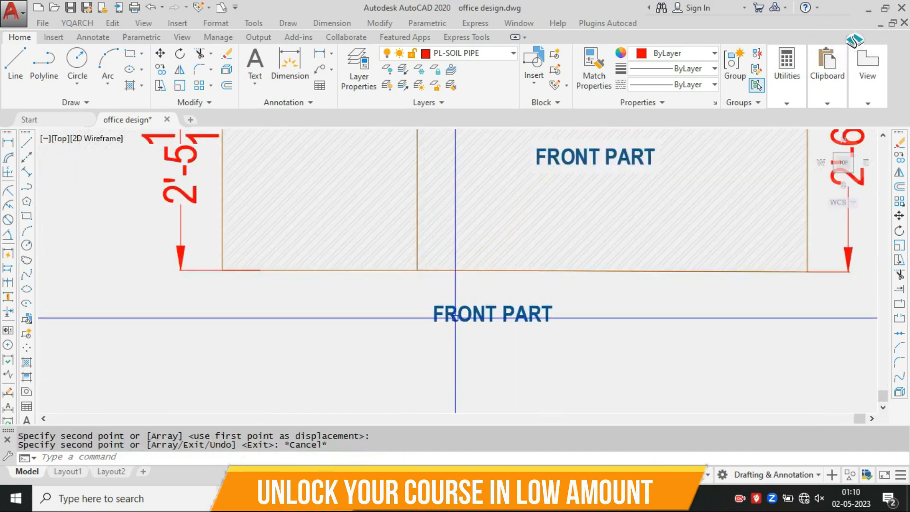
# Step: Change the copied label below the plan to read "TABLE PLAN"
pyautogui.doubleClick(463, 314)
pyautogui.write('TABLE PLAN')
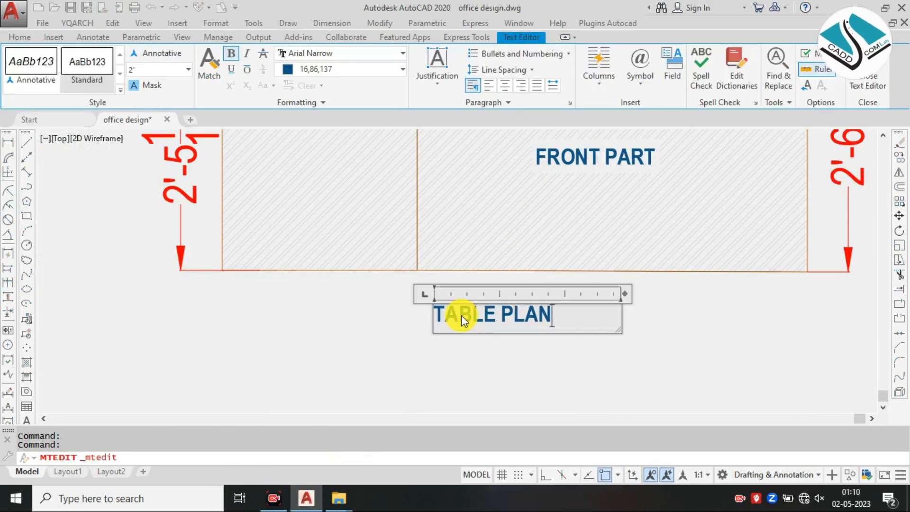
pyautogui.press('Escape')
# Step: Draw a rectangle framing the TABLE PLAN title
pyautogui.write('re')
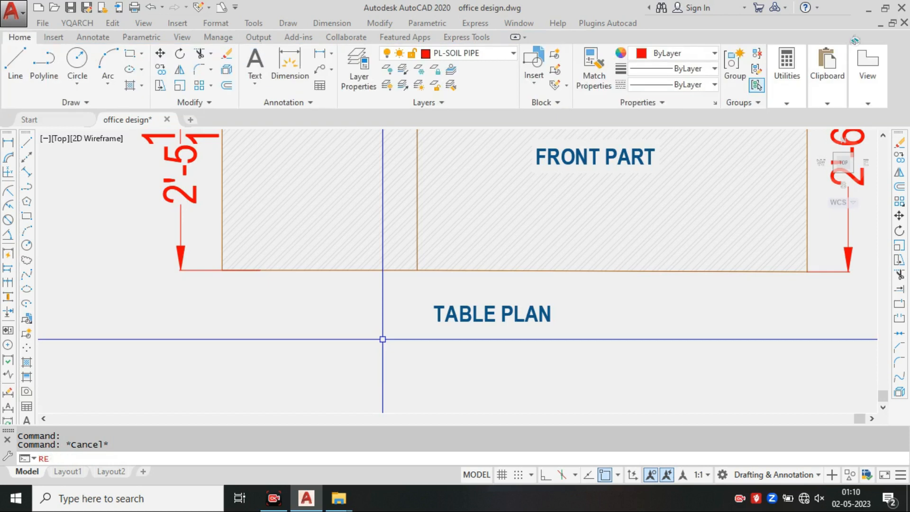
pyautogui.press('Return')
pyautogui.scroll(2, 450, 309)
pyautogui.click(403, 293)
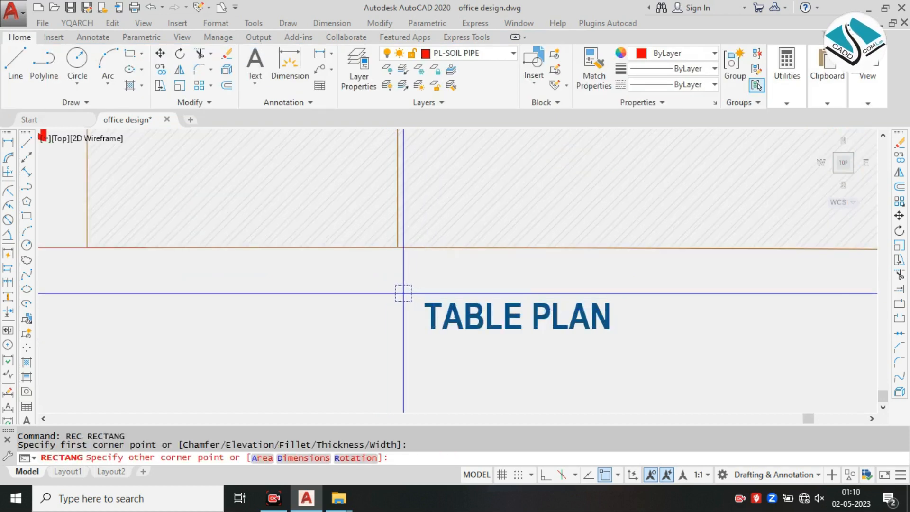
pyautogui.click(629, 340)
# Step: Move the title's rectangle to the brown layer used for the table outline
pyautogui.click(635, 287)
pyautogui.click(617, 308)
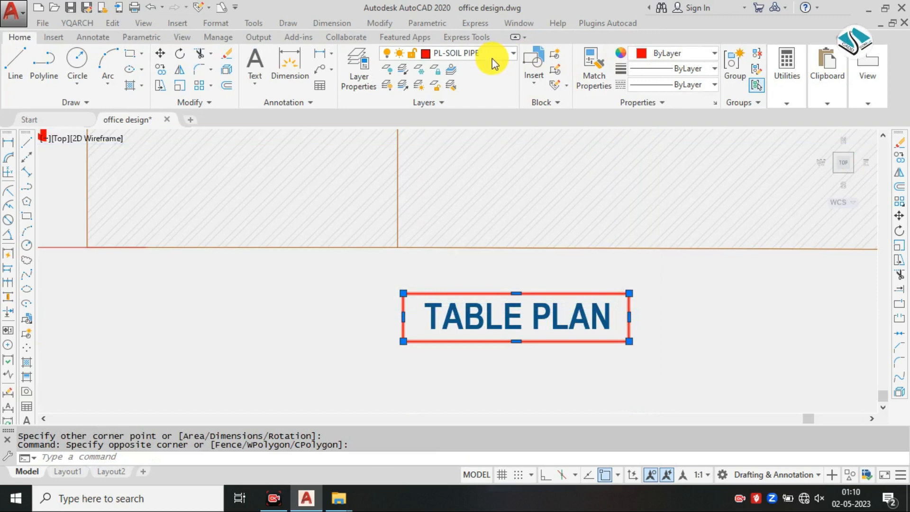
pyautogui.click(492, 58)
pyautogui.click(479, 149)
pyautogui.press('Escape')
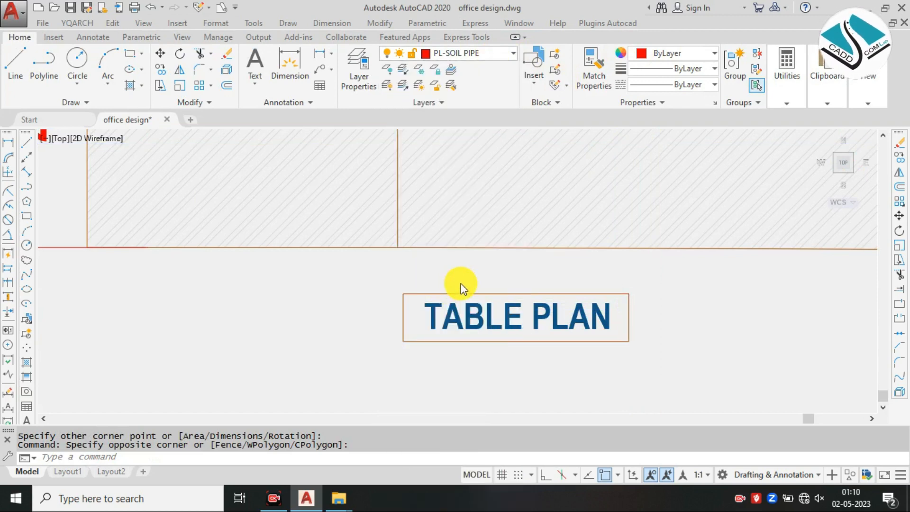
# Step: Compare the finished table plan with the plan and sectional plan on the L-shape executive table's reference sheet
pyautogui.scroll(-10, 460, 286)
pyautogui.scroll(2, 432, 243)
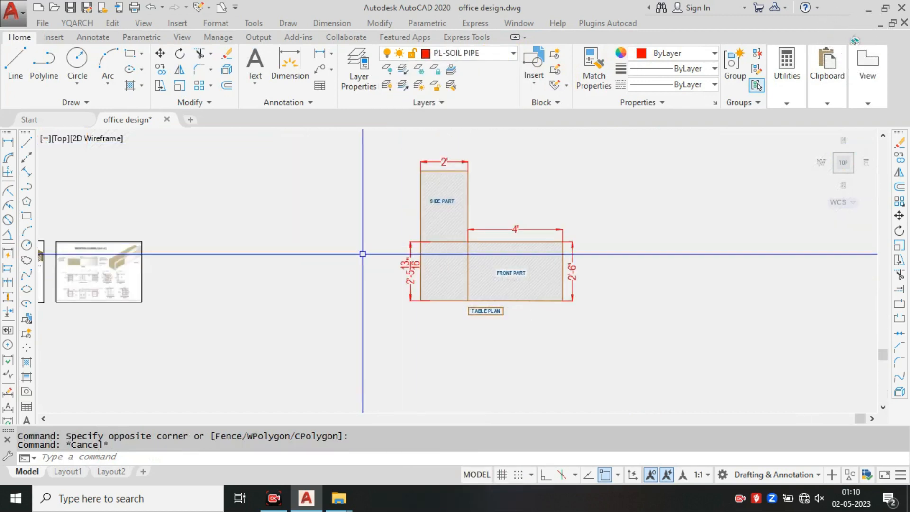
pyautogui.press('Escape')
pyautogui.moveTo(406, 246)
pyautogui.mouseDown(button='middle')
pyautogui.moveTo(429, 249)
pyautogui.moveTo(426, 256)
pyautogui.moveTo(654, 226)
pyautogui.mouseUp(button='middle')
pyautogui.scroll(6, 241, 242)
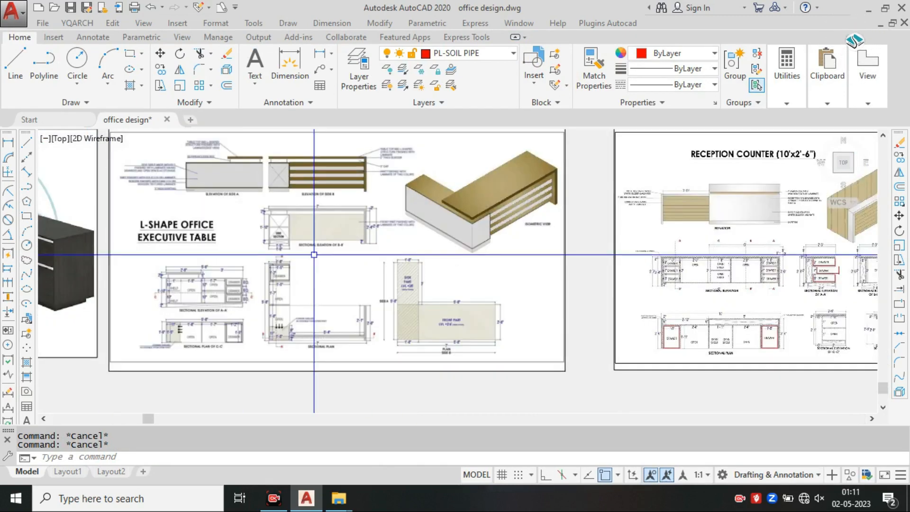
pyautogui.scroll(2, 352, 310)
pyautogui.scroll(4, 436, 310)
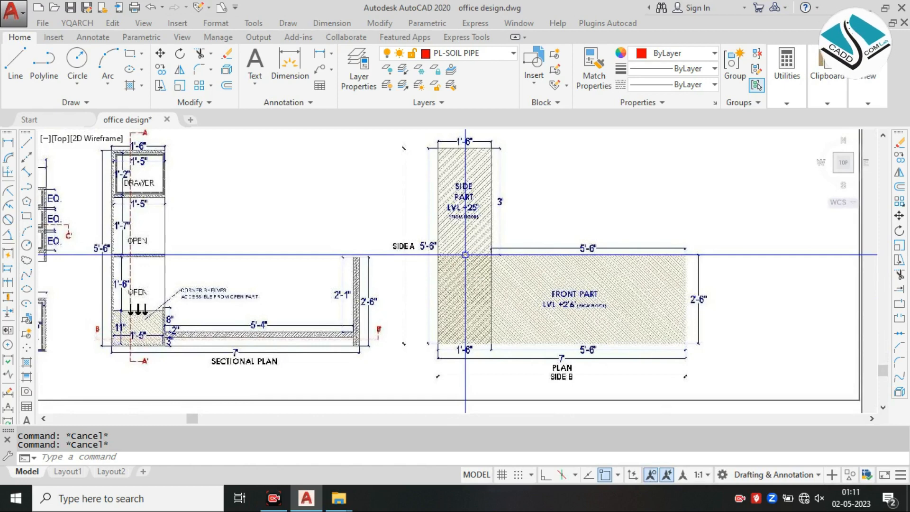
pyautogui.scroll(-3, 501, 257)
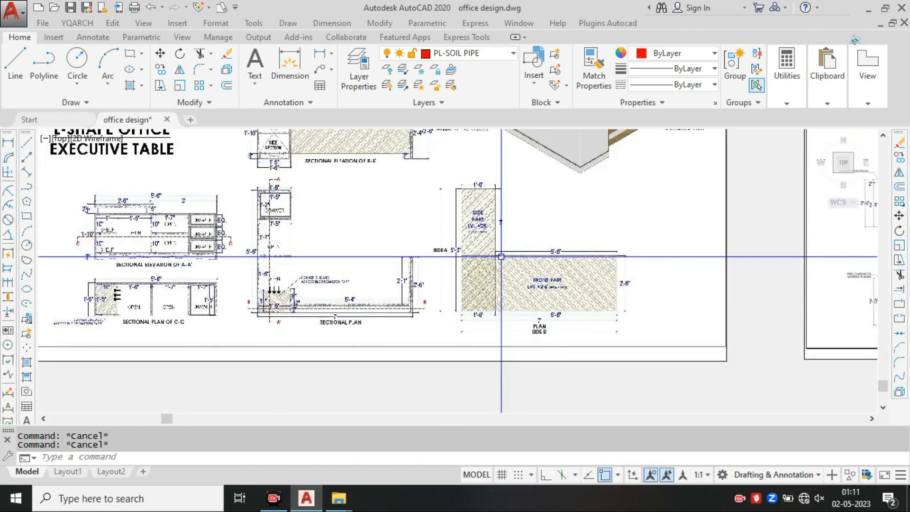
pyautogui.scroll(1, 408, 301)
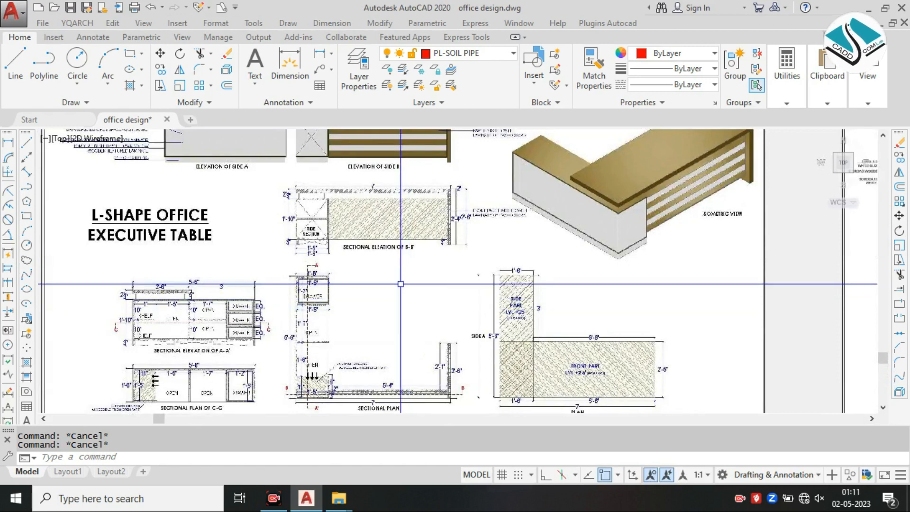
# Step: Examine the elevations of sides A and B and the B-B' sectional elevation on the executive table's reference sheet
pyautogui.moveTo(359, 256); pyautogui.dragTo(392, 331, button='middle')
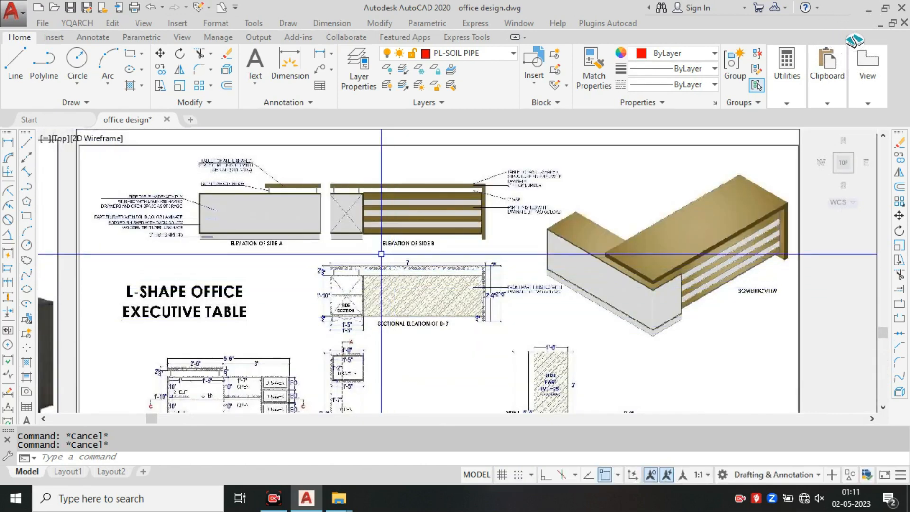
pyautogui.scroll(2, 240, 220)
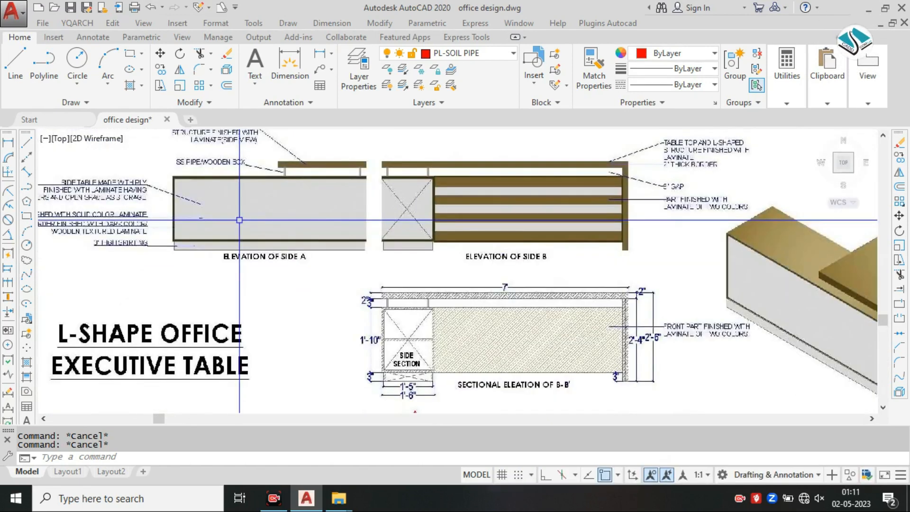
pyautogui.scroll(-6, 372, 203)
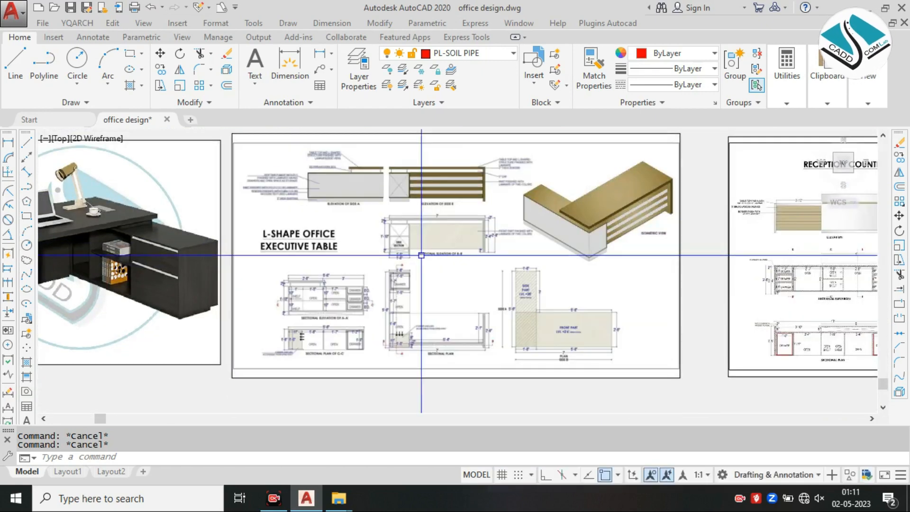
pyautogui.scroll(5, 432, 248)
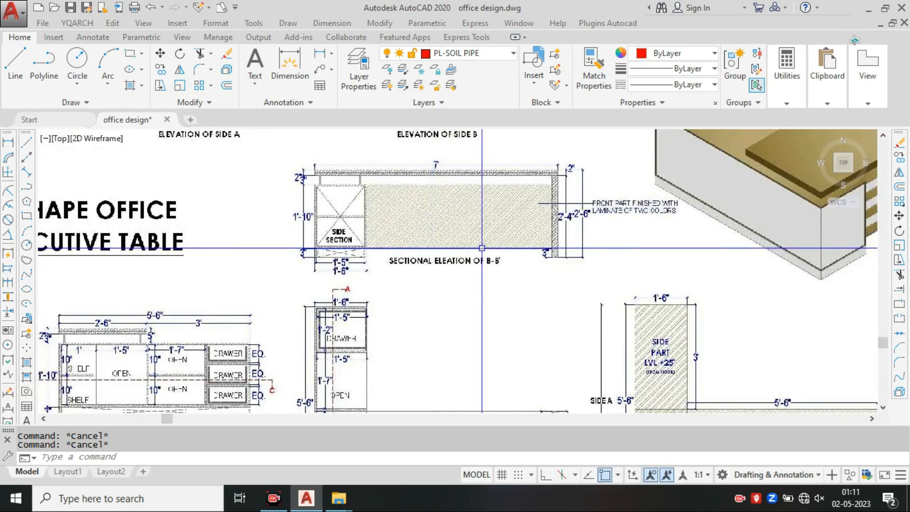
pyautogui.scroll(-4, 331, 223)
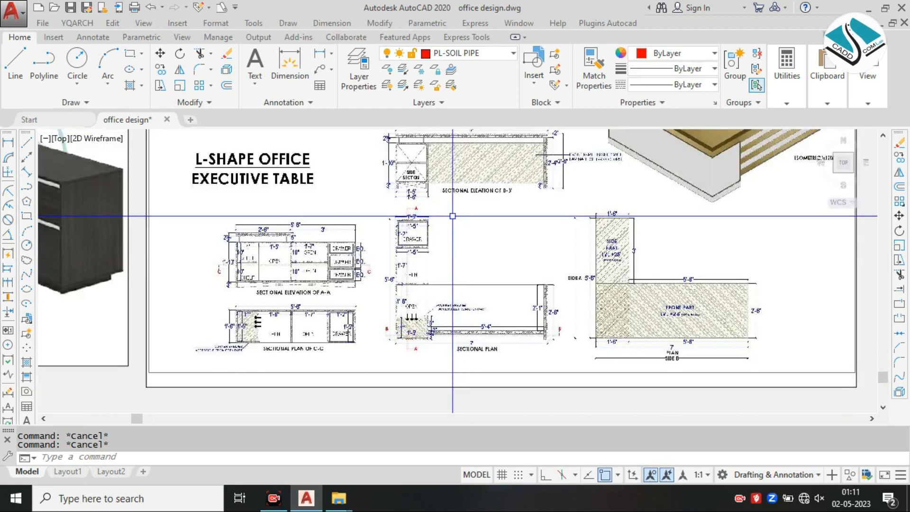
pyautogui.scroll(5, 435, 190)
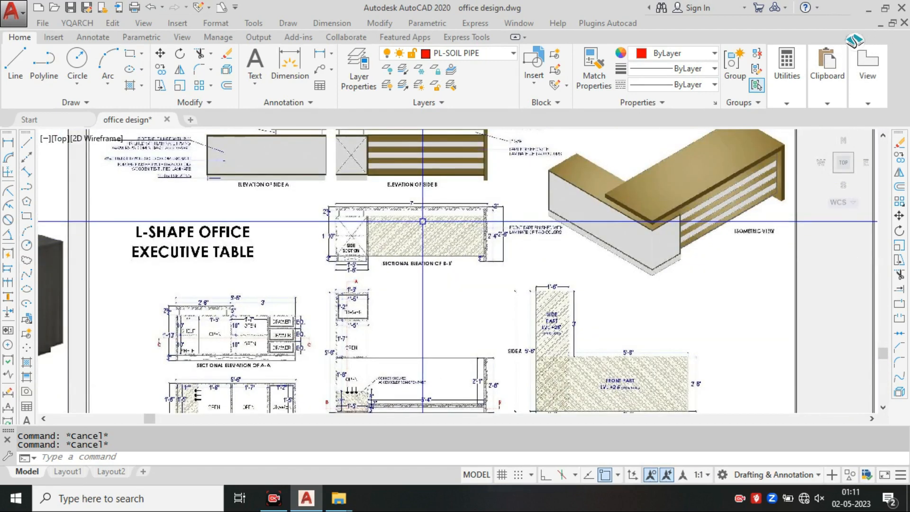
pyautogui.scroll(-6, 423, 221)
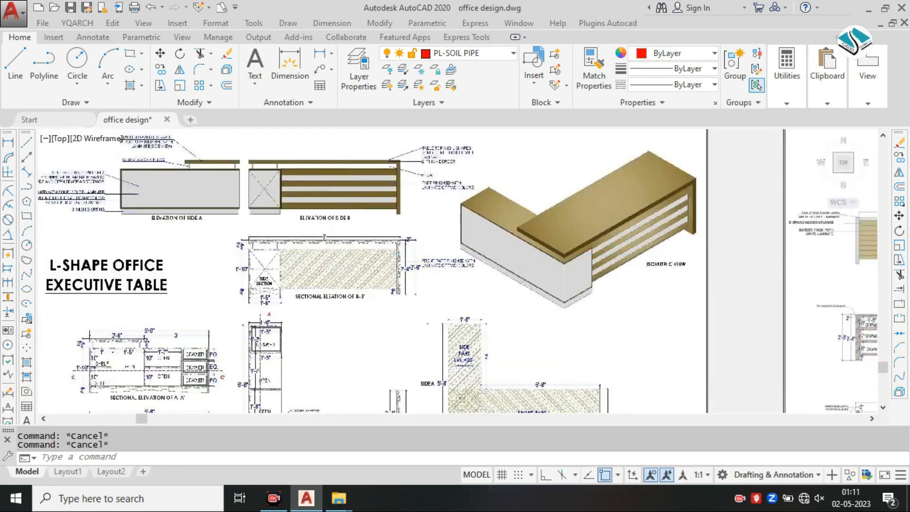
pyautogui.scroll(5, 328, 315)
# Step: Examine the reception counter's reference sheet and the executive table's B-B' sectional elevation and isometric view
pyautogui.scroll(-5, 328, 315)
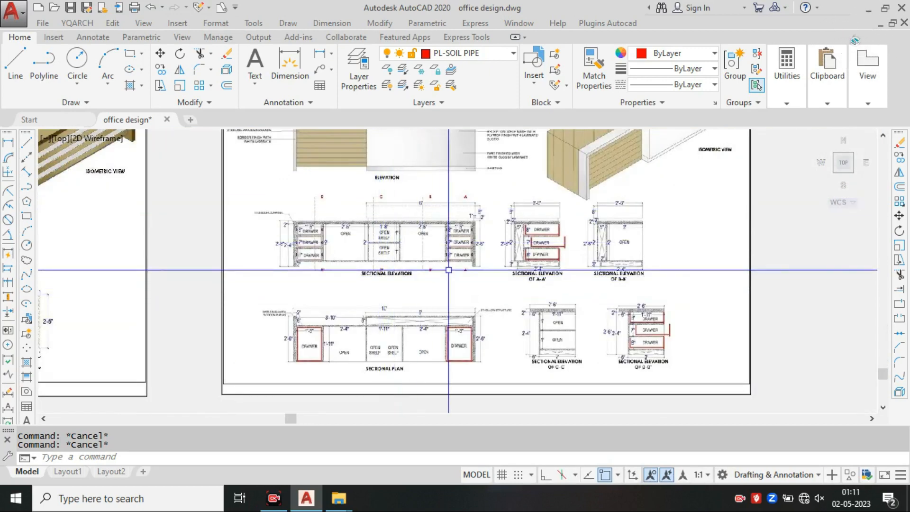
pyautogui.moveTo(512, 271); pyautogui.dragTo(443, 321, button='middle')
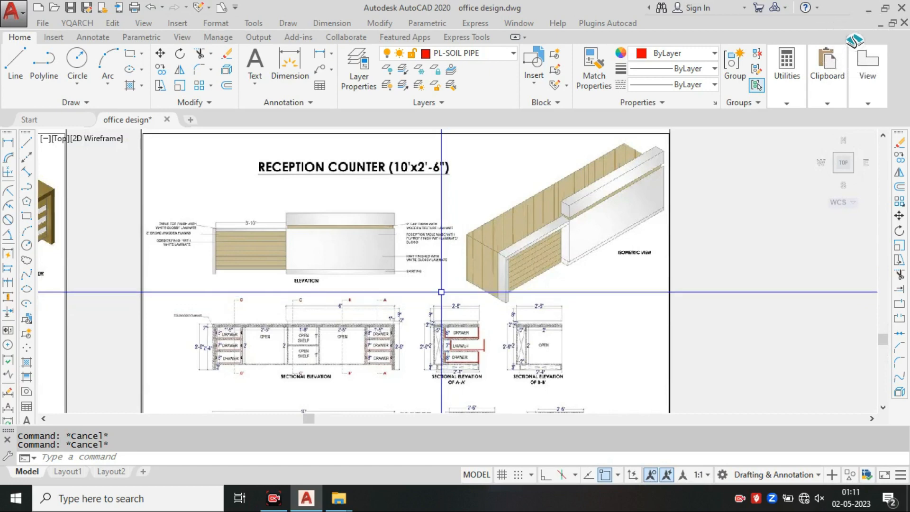
pyautogui.scroll(-6, 445, 243)
pyautogui.scroll(4, 367, 271)
pyautogui.moveTo(367, 271); pyautogui.dragTo(471, 288, button='middle')
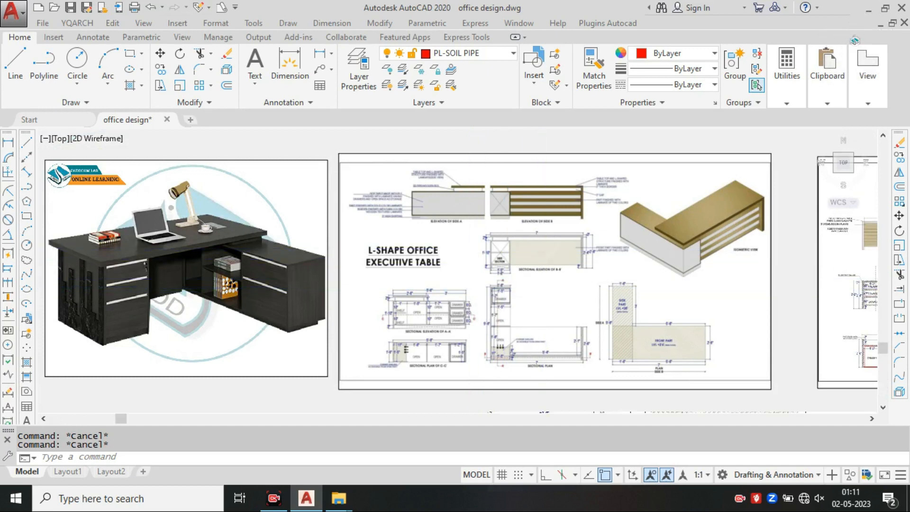
pyautogui.scroll(4, 543, 248)
pyautogui.moveTo(543, 248); pyautogui.dragTo(316, 242, button='middle')
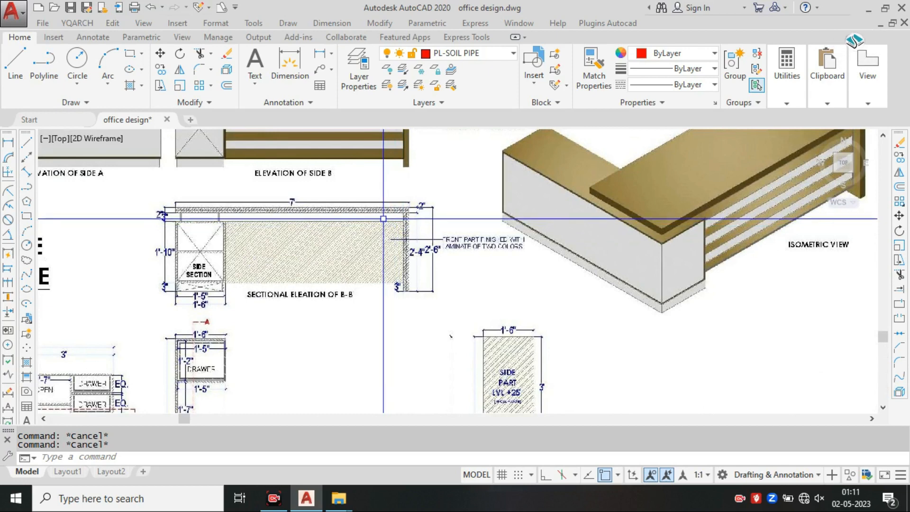
# Step: Examine the A-A' sectional elevation, C-C' sectional plan, sectional plan and plan on the L-shape executive table's reference sheet
pyautogui.scroll(-4, 425, 202)
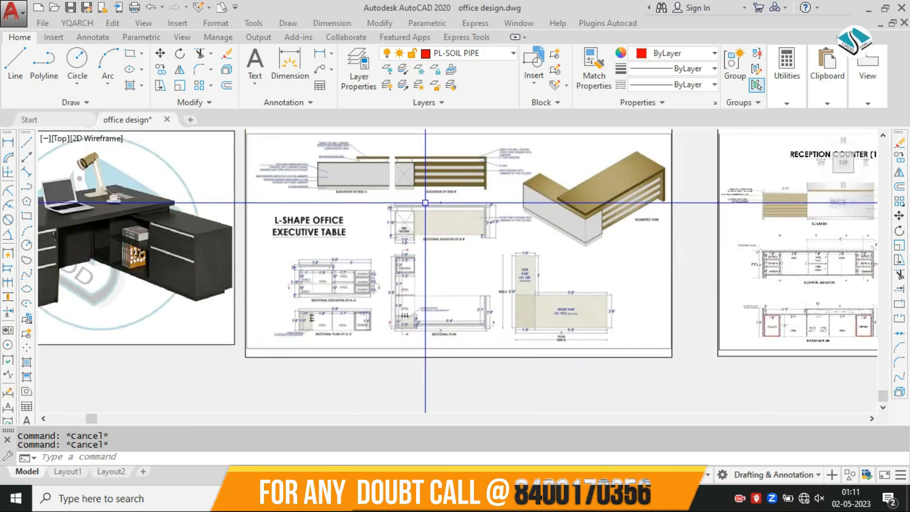
pyautogui.scroll(2, 578, 223)
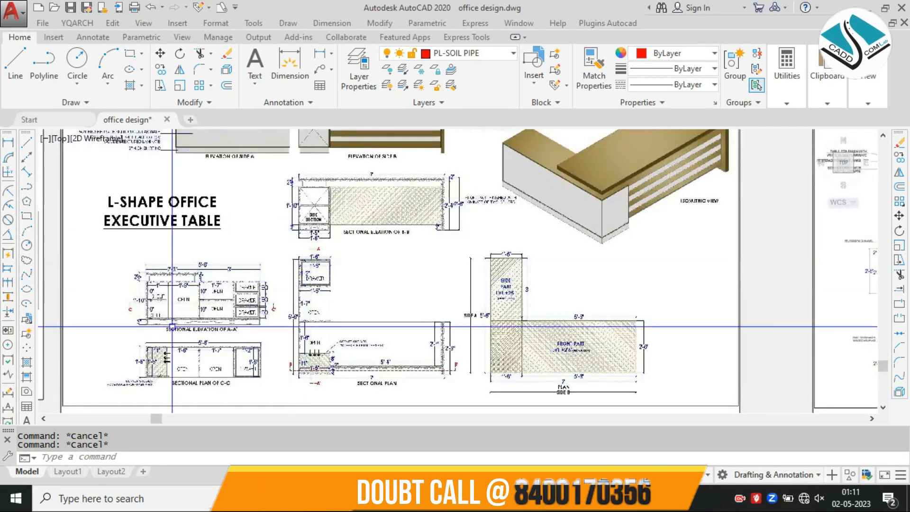
pyautogui.scroll(3, 172, 326)
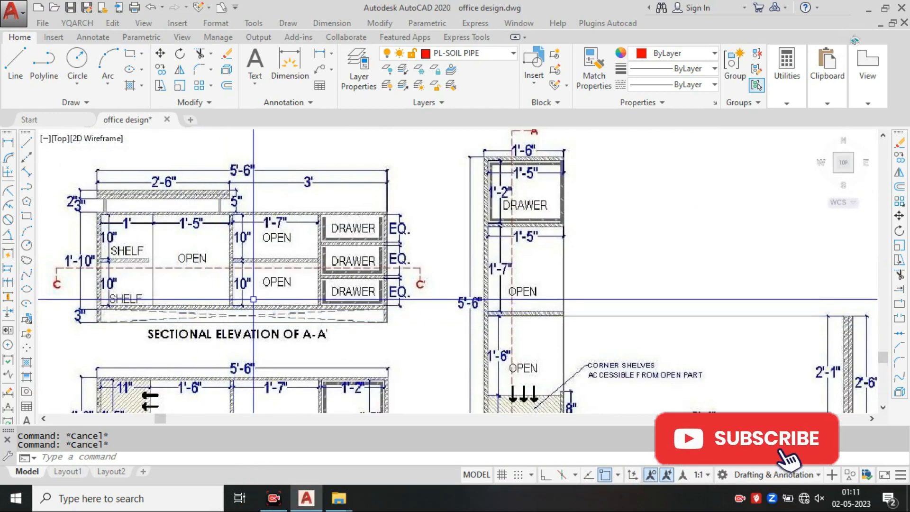
pyautogui.scroll(-3, 254, 299)
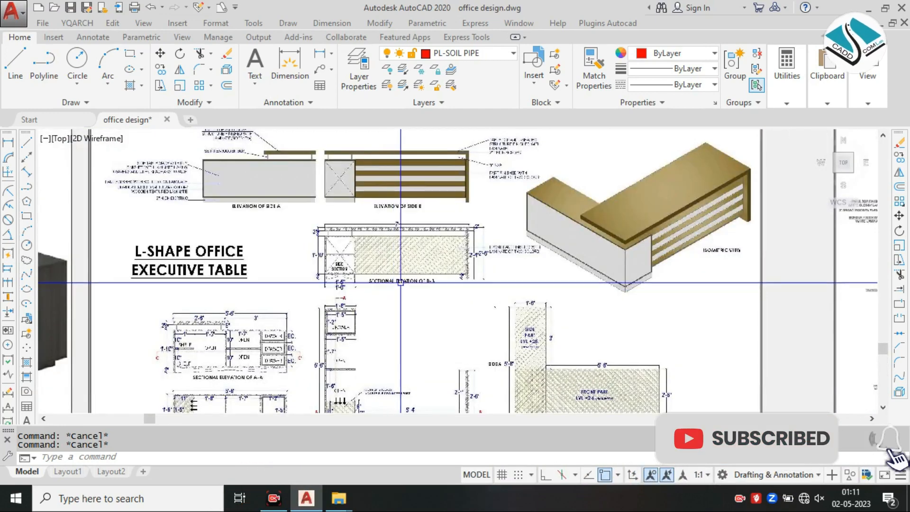
pyautogui.scroll(2, 282, 272)
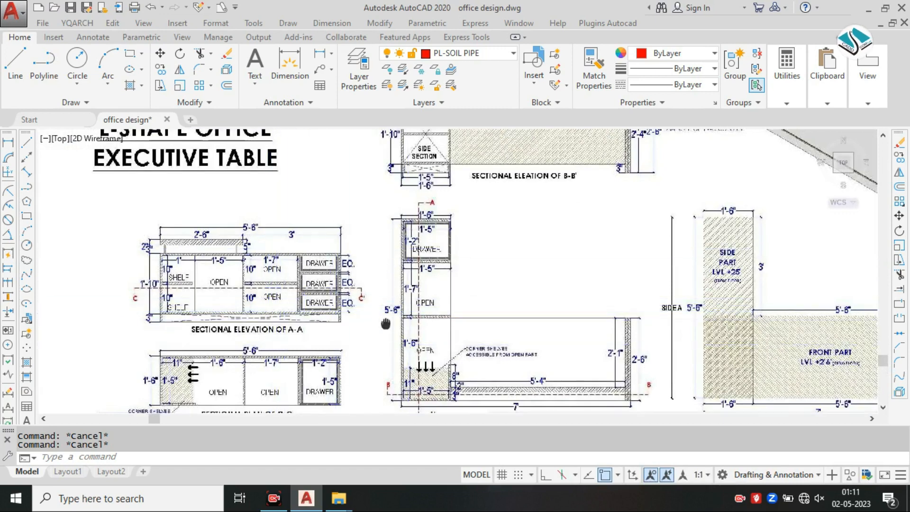
pyautogui.moveTo(385, 324); pyautogui.dragTo(323, 275, button='middle')
pyautogui.moveTo(199, 327); pyautogui.dragTo(254, 317, button='middle')
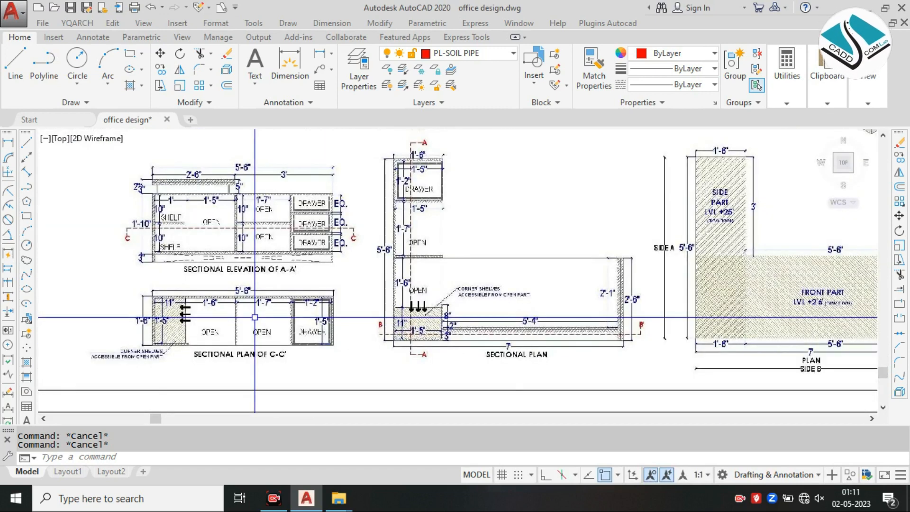
pyautogui.scroll(-7, 424, 276)
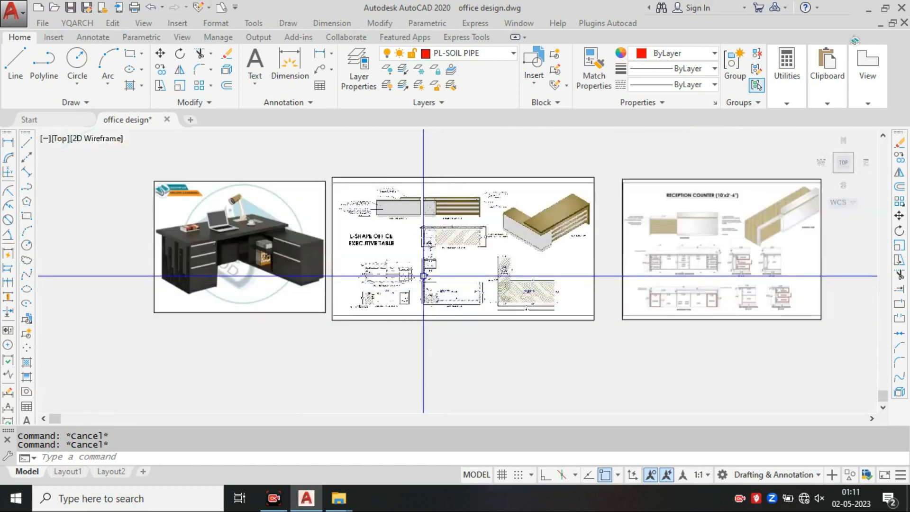
# Step: Examine the reception counter's sectional elevations and sectional plan, and the reference image of the black L-shape desk
pyautogui.scroll(7, 697, 262)
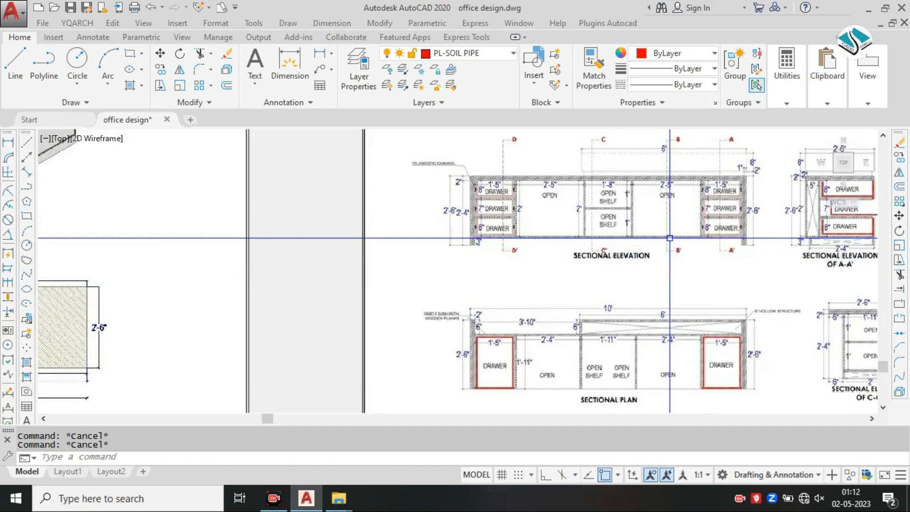
pyautogui.scroll(-2, 667, 237)
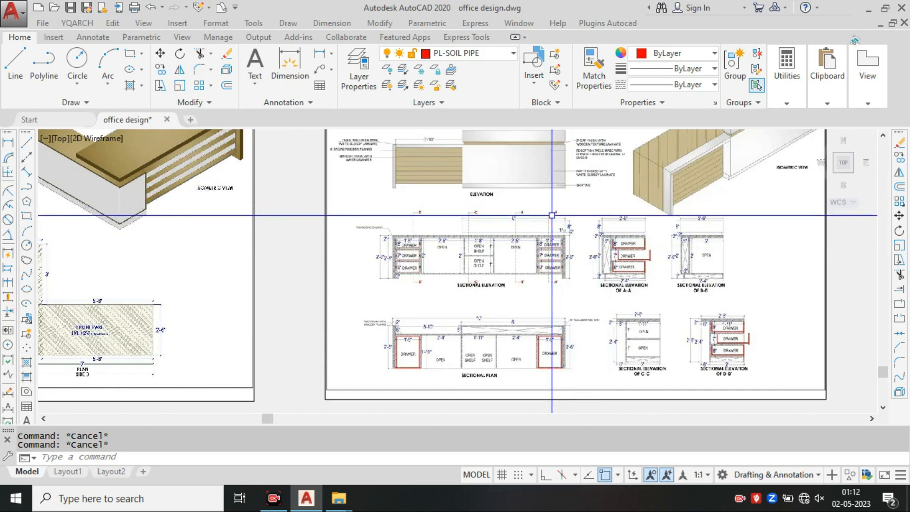
pyautogui.scroll(-4, 548, 199)
pyautogui.scroll(4, 525, 233)
pyautogui.moveTo(589, 208)
pyautogui.mouseDown(button='middle')
pyautogui.moveTo(427, 278)
pyautogui.moveTo(503, 255)
pyautogui.moveTo(627, 256)
pyautogui.mouseUp(button='middle')
pyautogui.scroll(-3, 503, 255)
pyautogui.scroll(3, 372, 248)
pyautogui.moveTo(308, 248)
pyautogui.mouseDown(button='middle')
pyautogui.moveTo(292, 249)
pyautogui.moveTo(377, 245)
pyautogui.mouseUp(button='middle')
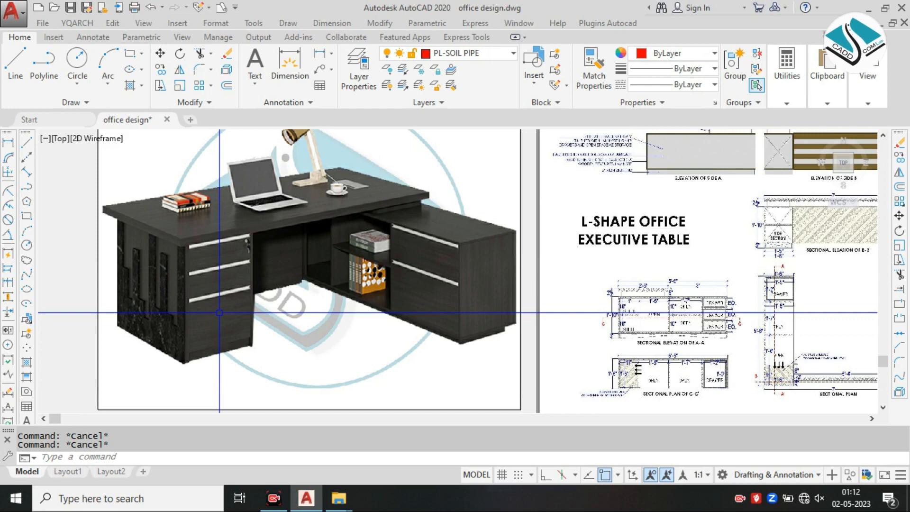
# Step: Look through the recent documents on the start page
pyautogui.click(31, 119)
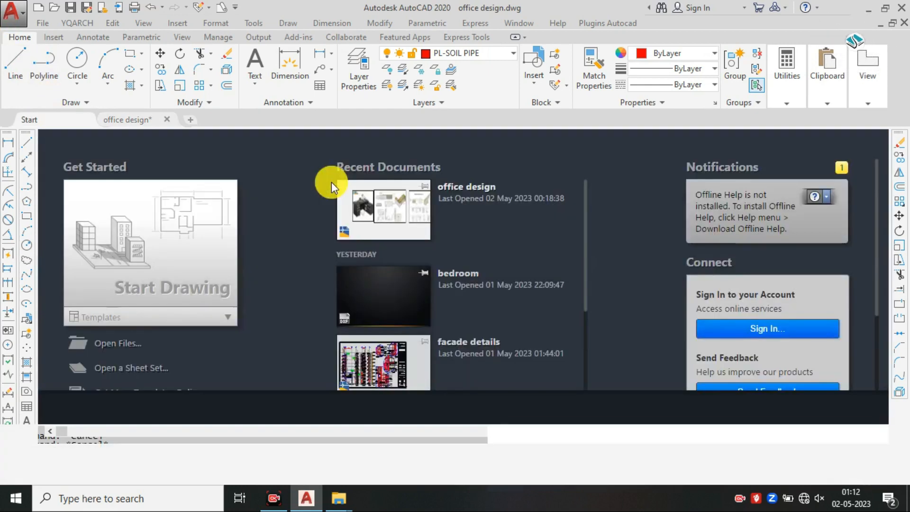
pyautogui.scroll(-3, 411, 287)
pyautogui.scroll(-5, 412, 287)
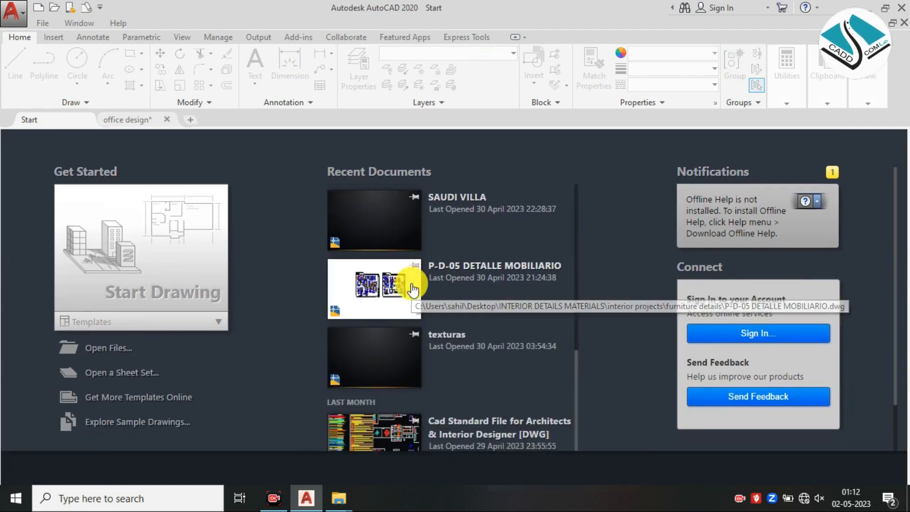
pyautogui.scroll(-2, 412, 289)
pyautogui.scroll(10, 413, 294)
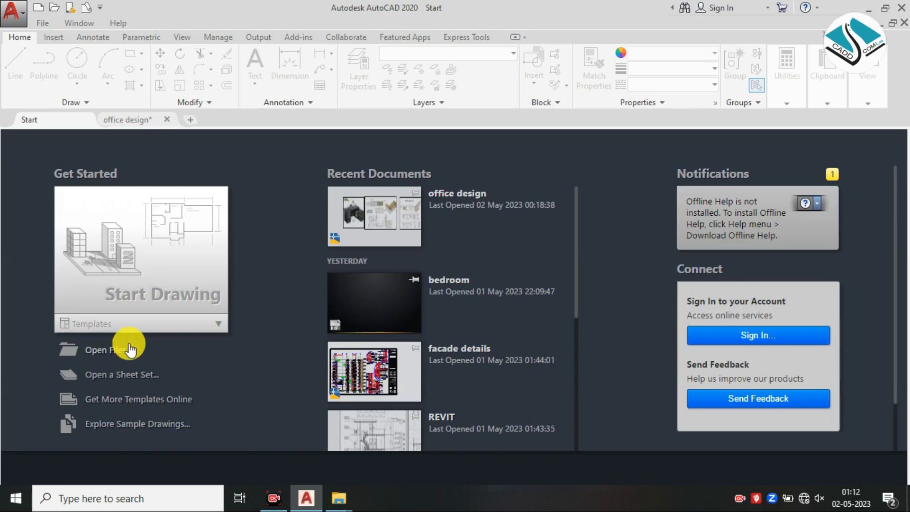
# Step: Open the drawing "complete interior for youtube" from the bedrooms folder within INTERIOR DETAILS MATERIALS, interior projects
pyautogui.click(482, 287)
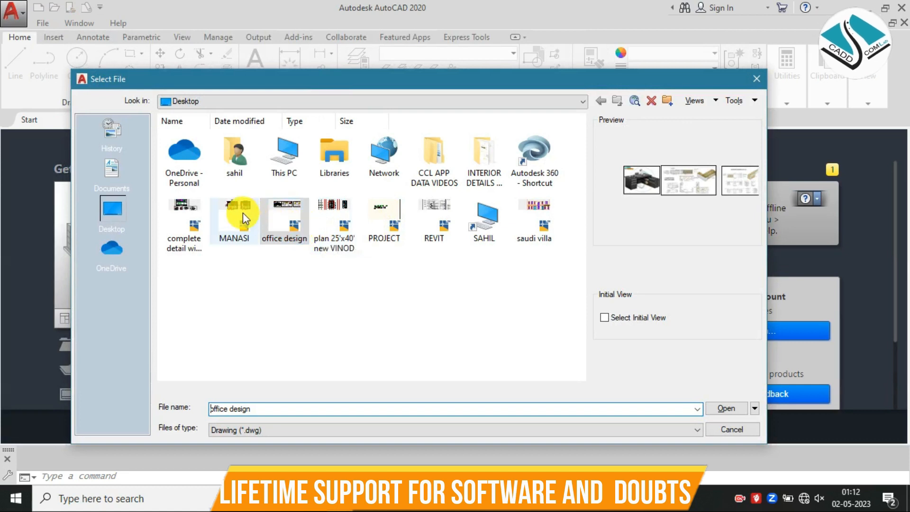
pyautogui.click(478, 159)
pyautogui.doubleClick(486, 153)
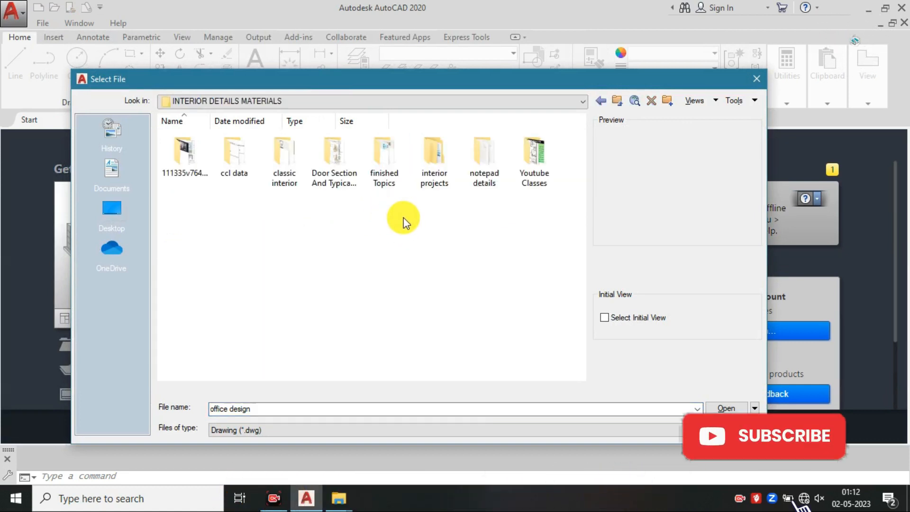
pyautogui.click(436, 158)
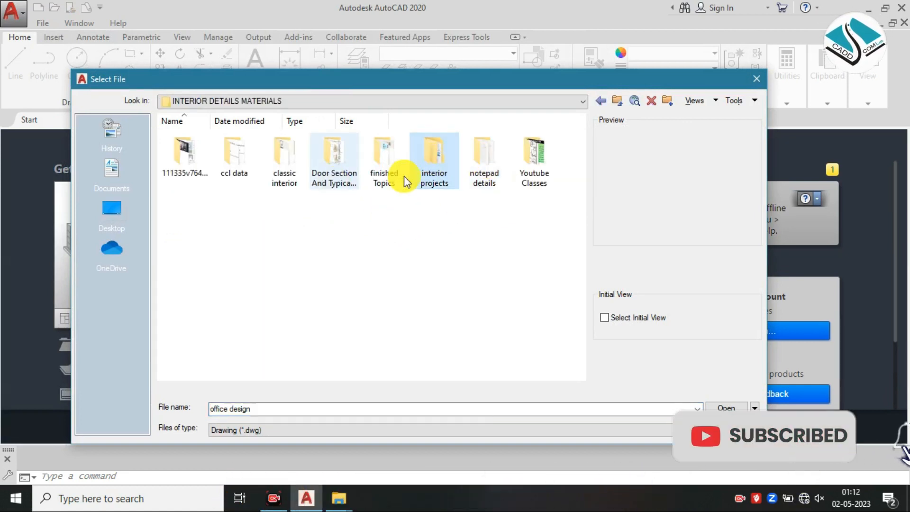
pyautogui.doubleClick(446, 159)
pyautogui.doubleClick(280, 157)
pyautogui.doubleClick(199, 140)
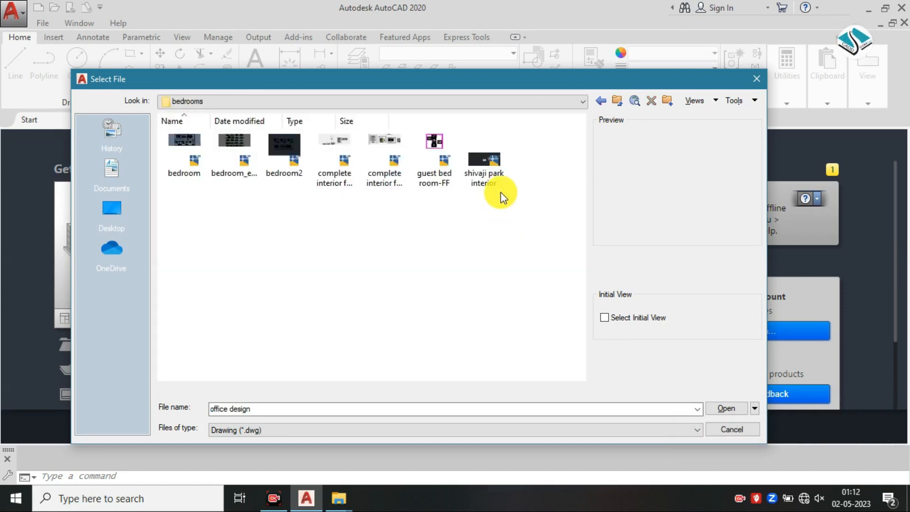
pyautogui.click(430, 158)
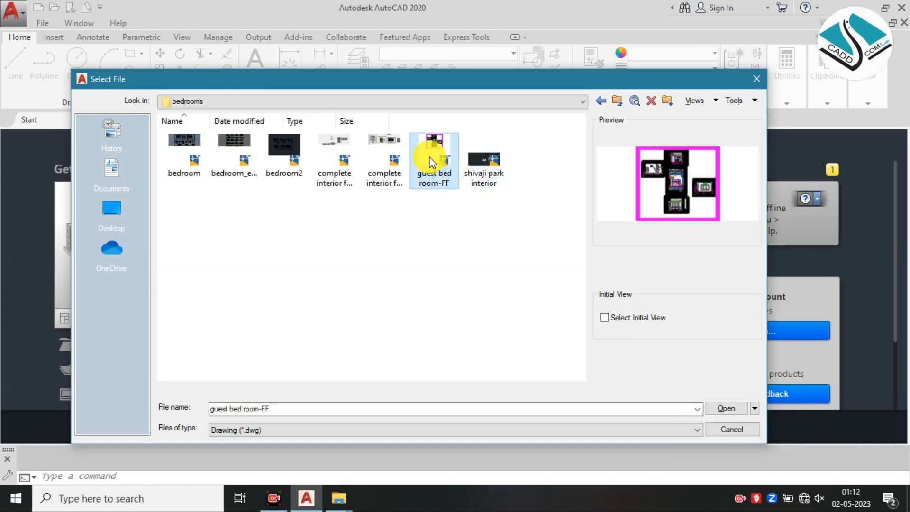
pyautogui.doubleClick(400, 147)
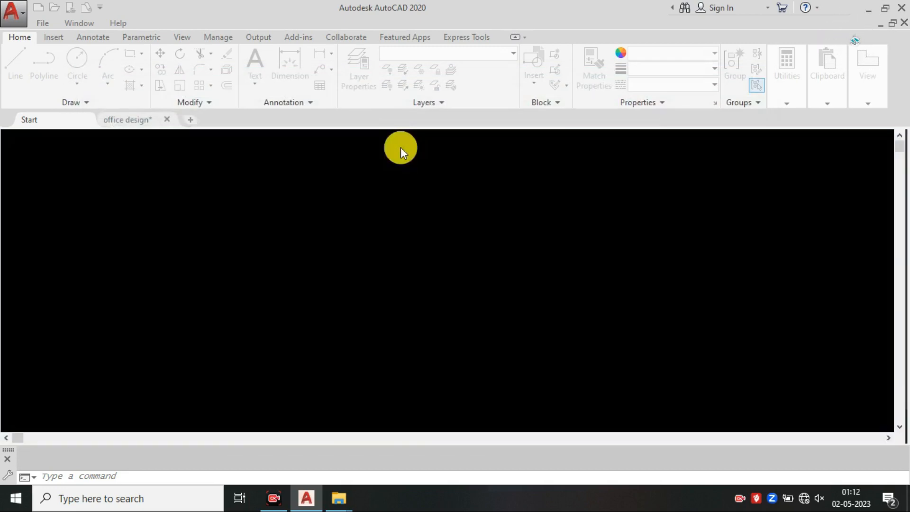
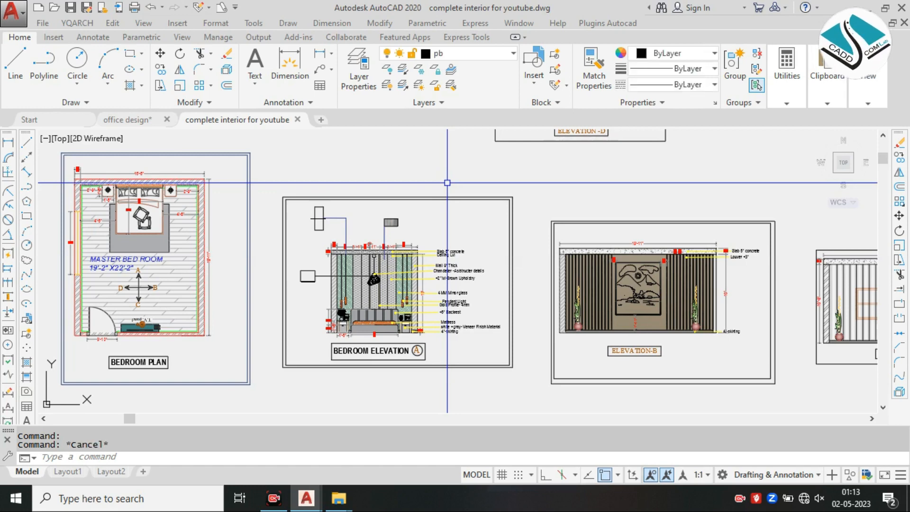
# Step: Survey the sheets of the interior drawing, including the wall detail sheet and the bedroom layouts in the red frame
pyautogui.scroll(-8, 446, 242)
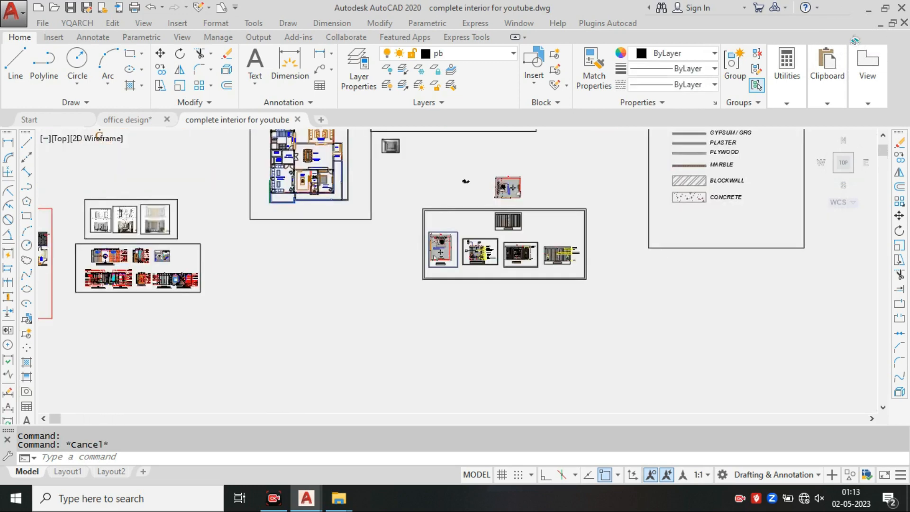
pyautogui.scroll(-3, 374, 199)
pyautogui.moveTo(406, 179); pyautogui.dragTo(422, 230, button='middle')
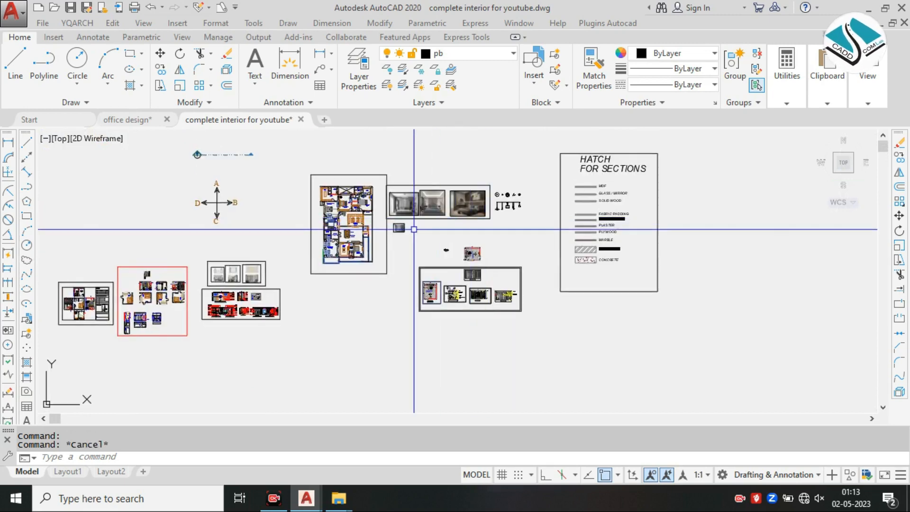
pyautogui.scroll(6, 208, 308)
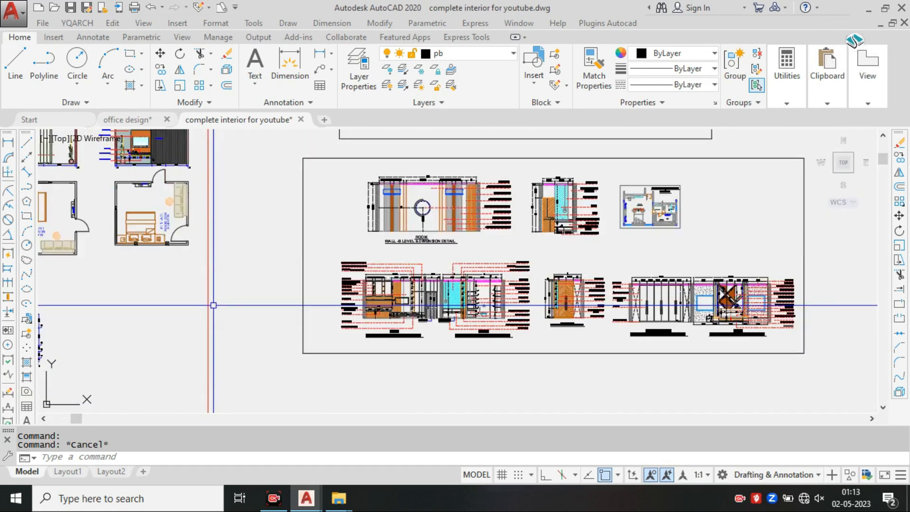
pyautogui.moveTo(218, 300); pyautogui.dragTo(468, 314, button='middle')
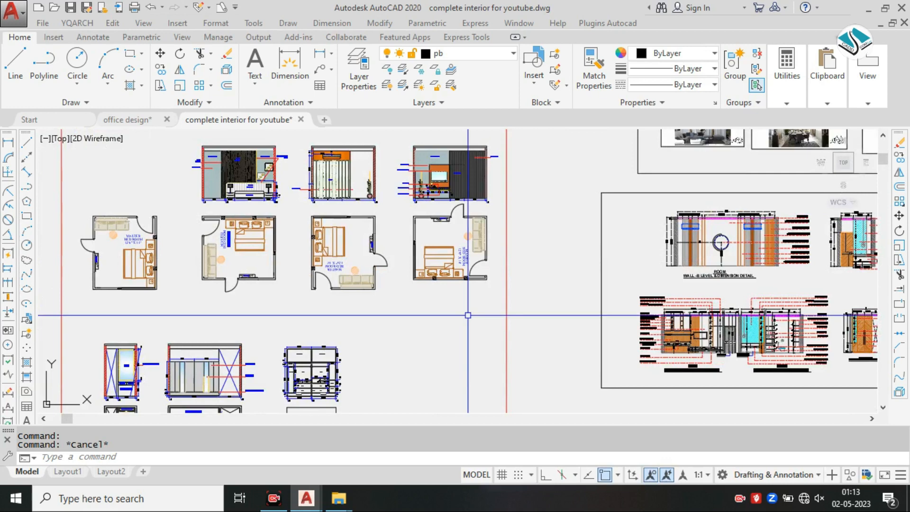
pyautogui.moveTo(575, 345)
pyautogui.mouseDown(button='middle')
pyautogui.moveTo(162, 299)
pyautogui.moveTo(483, 323)
pyautogui.moveTo(169, 326)
pyautogui.mouseUp(button='middle')
pyautogui.scroll(-1, 162, 299)
pyautogui.scroll(-2, 569, 335)
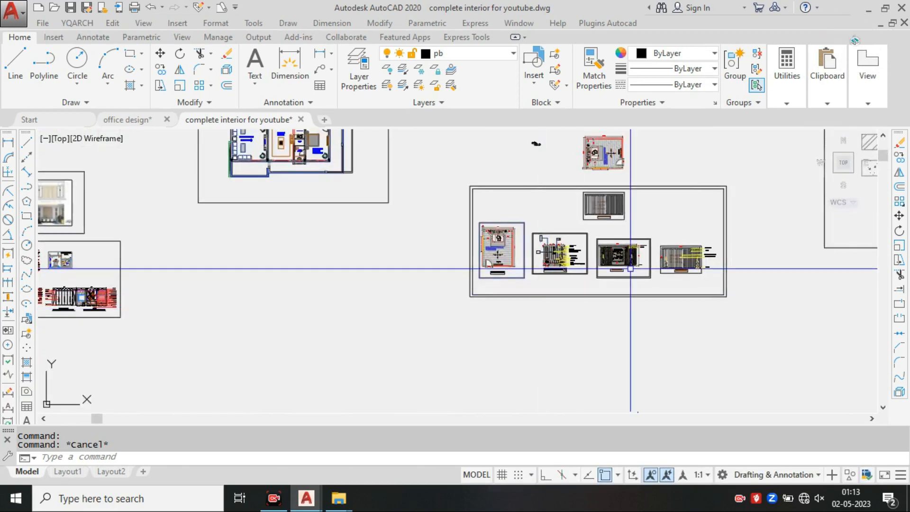
# Step: Examine the master bedroom plan and its framed elevations on the bedroom sheet
pyautogui.scroll(2, 619, 255)
pyautogui.scroll(2, 551, 256)
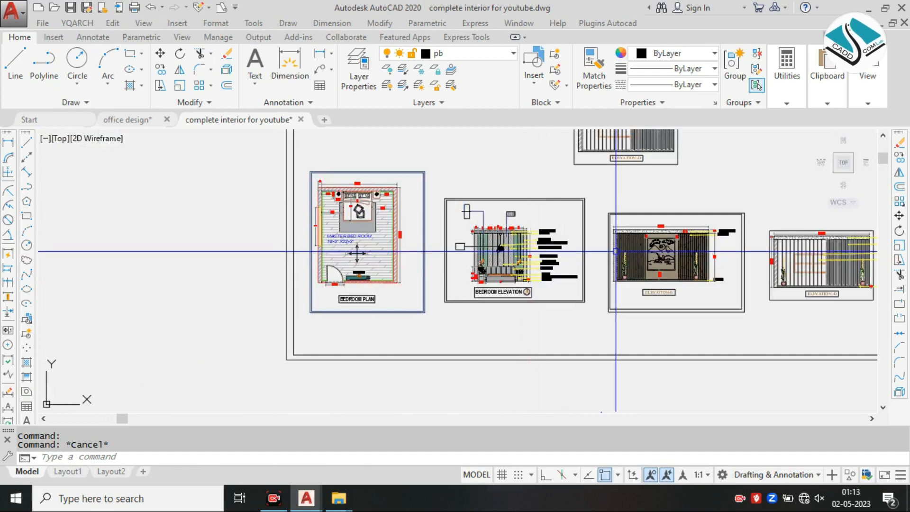
pyautogui.scroll(2, 502, 244)
pyautogui.scroll(2, 211, 209)
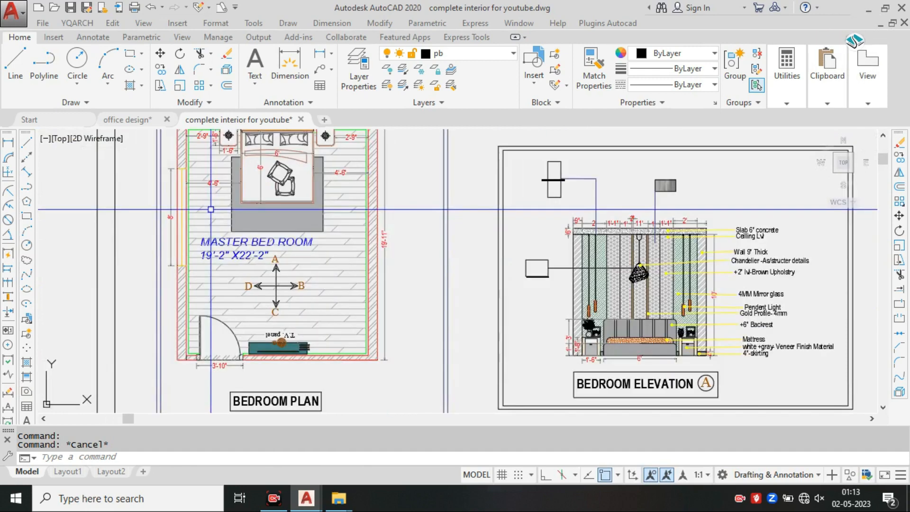
pyautogui.scroll(-2, 223, 209)
pyautogui.moveTo(791, 270); pyautogui.dragTo(381, 287, button='middle')
pyautogui.moveTo(319, 199); pyautogui.dragTo(547, 383, button='middle')
pyautogui.scroll(-2, 475, 300)
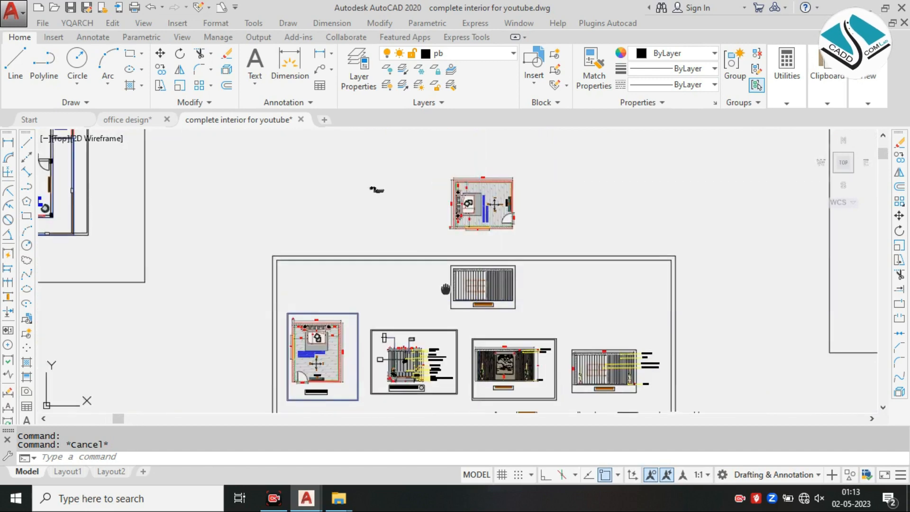
# Step: Inspect the rotated master bedroom plan, the small detail beside it and the complete floor plan
pyautogui.moveTo(477, 227); pyautogui.dragTo(522, 302, button='middle')
pyautogui.scroll(3, 521, 303)
pyautogui.scroll(-4, 521, 295)
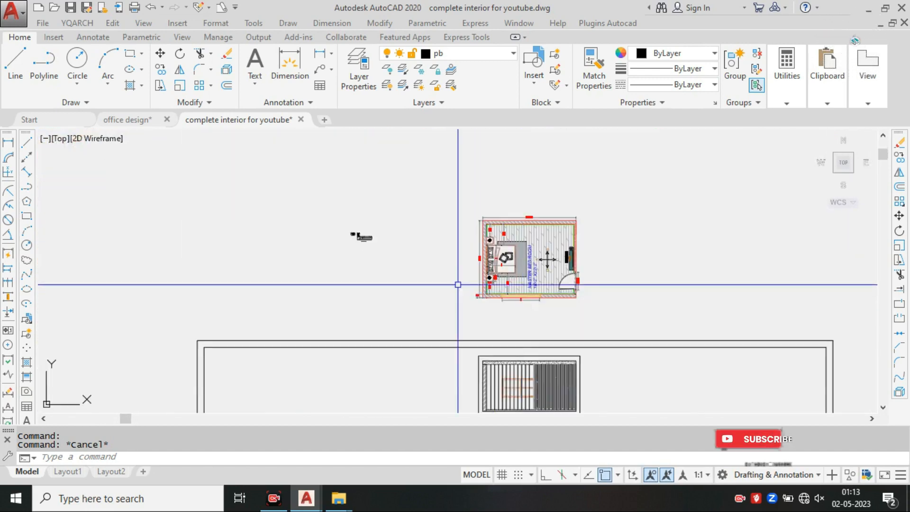
pyautogui.moveTo(431, 284); pyautogui.dragTo(715, 329, button='middle')
pyautogui.scroll(7, 644, 280)
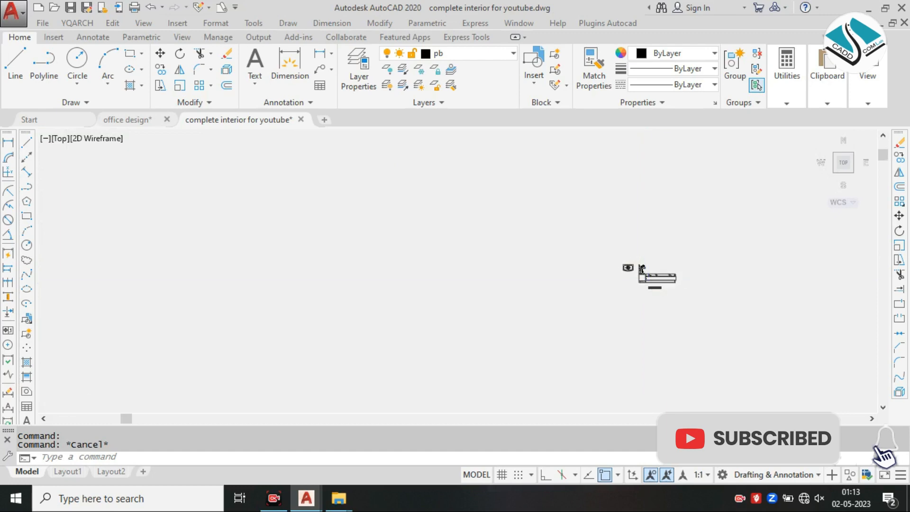
pyautogui.scroll(-6, 647, 278)
pyautogui.moveTo(436, 299); pyautogui.dragTo(670, 329, button='middle')
pyautogui.scroll(4, 405, 255)
pyautogui.scroll(-4, 419, 256)
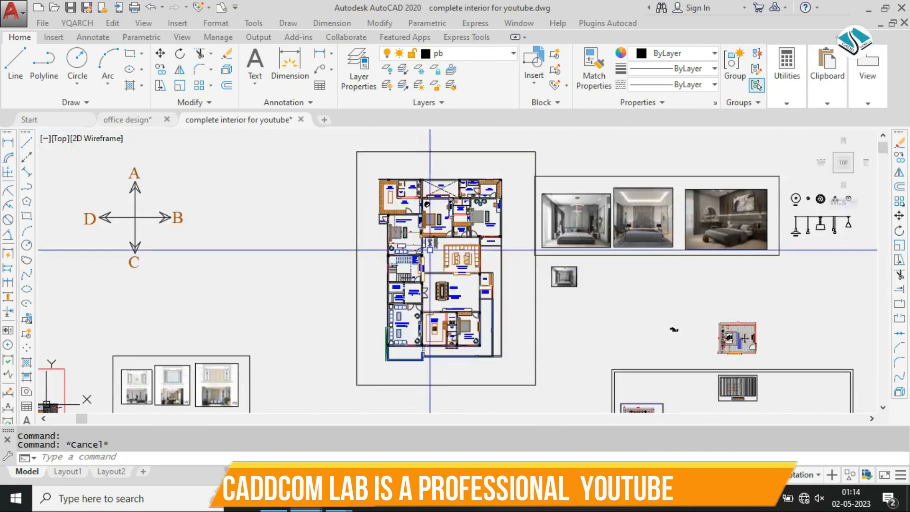
# Step: Examine the first floor interior layout sheet with the master bedroom plan, its surrounding wall elevations and the title block
pyautogui.moveTo(335, 307); pyautogui.dragTo(635, 218, button='middle')
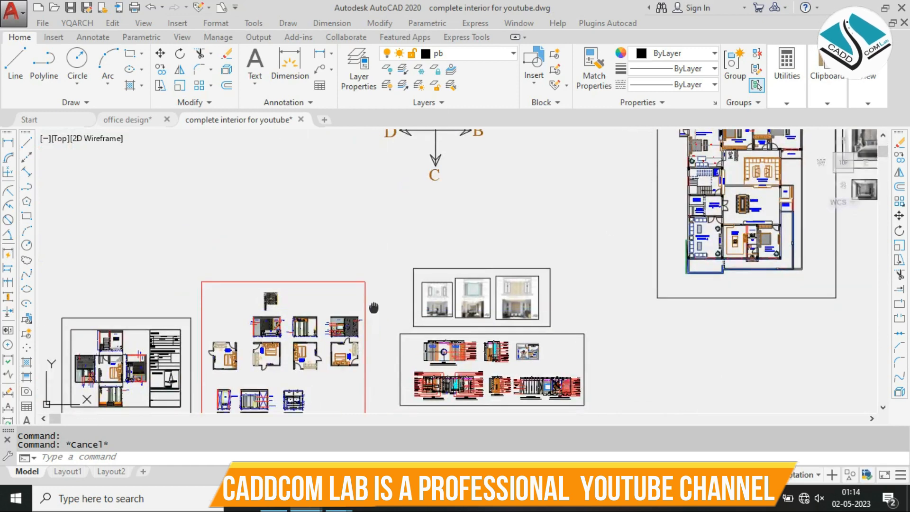
pyautogui.moveTo(373, 308); pyautogui.dragTo(540, 237, button='middle')
pyautogui.scroll(6, 284, 292)
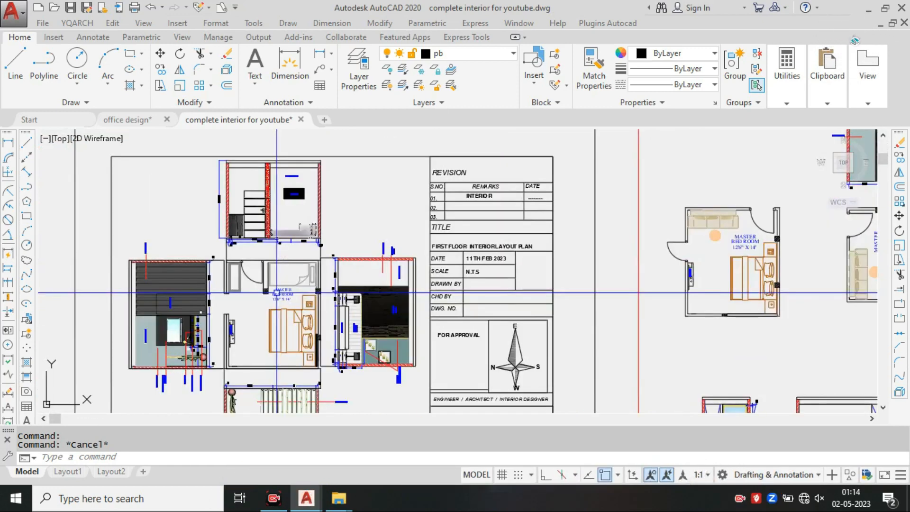
pyautogui.moveTo(285, 291)
pyautogui.mouseDown(button='middle')
pyautogui.moveTo(418, 234)
pyautogui.moveTo(462, 392)
pyautogui.moveTo(456, 373)
pyautogui.mouseUp(button='middle')
pyautogui.scroll(2, 391, 311)
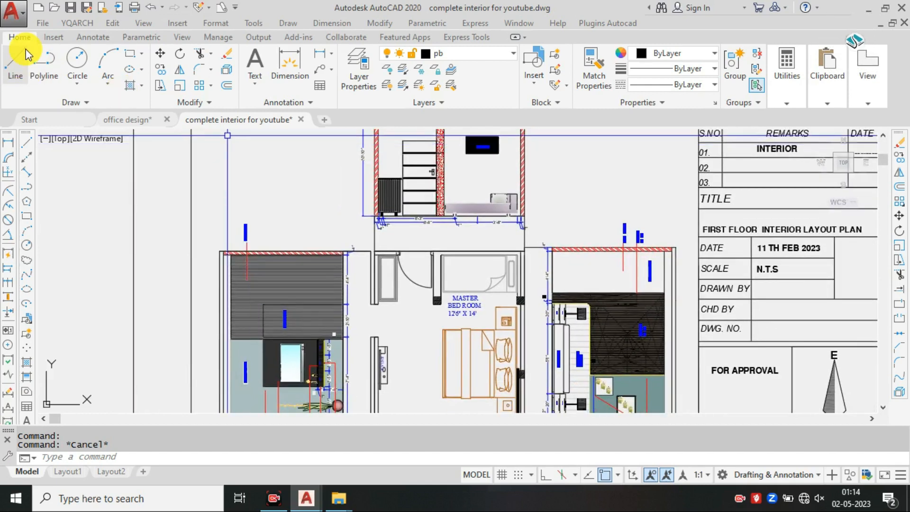
pyautogui.click(42, 25)
pyautogui.press('Escape')
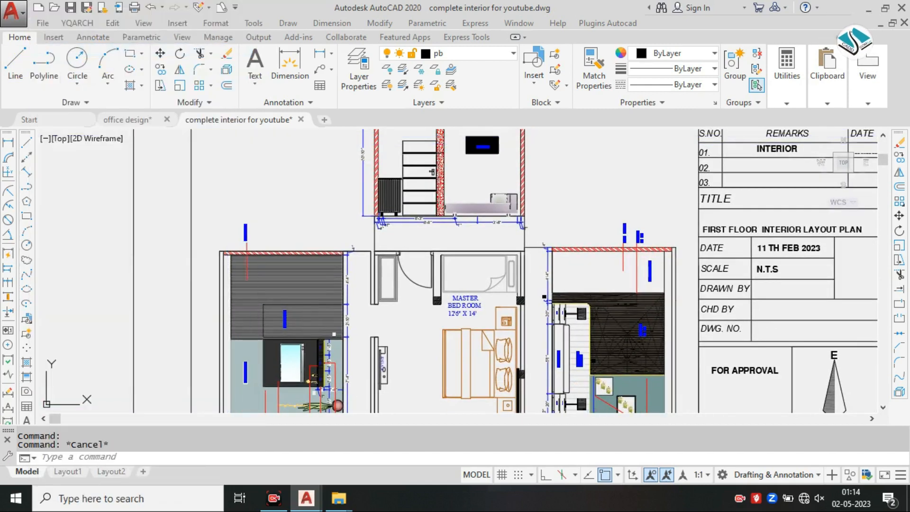
# Step: Open the 25'x40' plan drawing from the desktop folder
pyautogui.hotkey('ctrl', 'o')
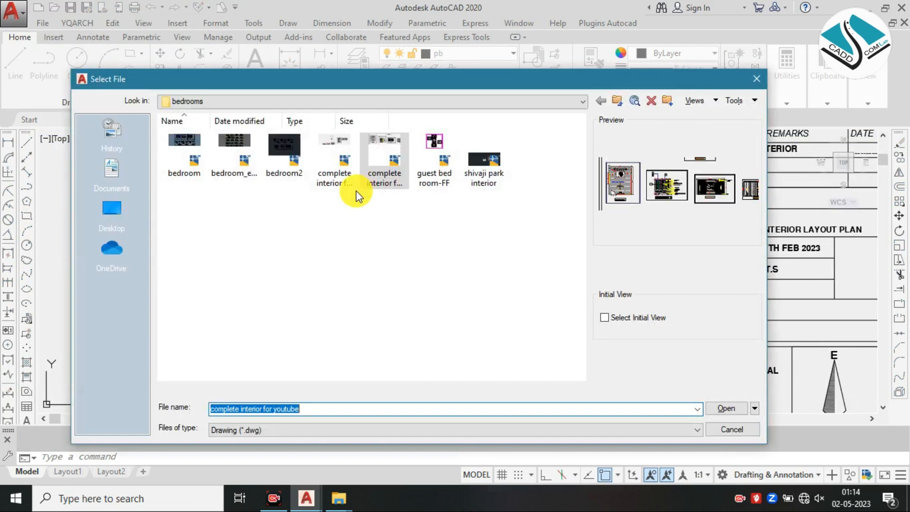
pyautogui.click(113, 211)
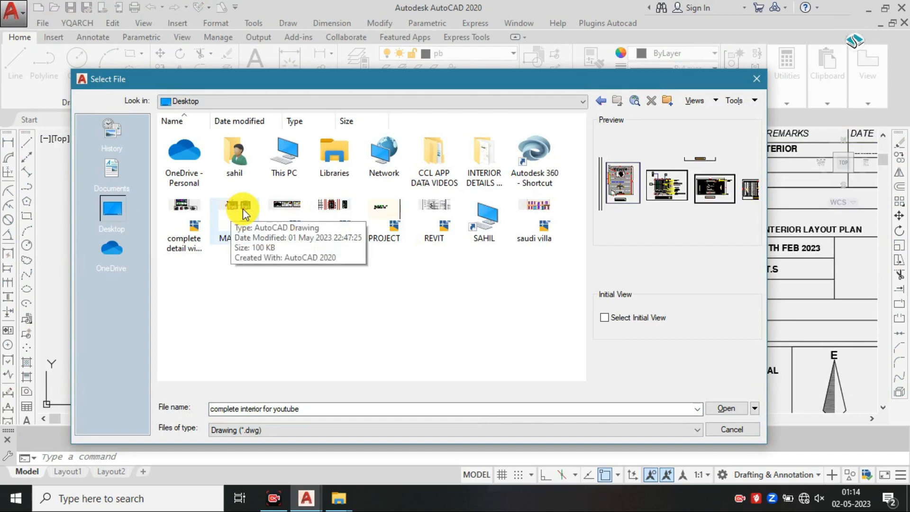
pyautogui.doubleClick(334, 219)
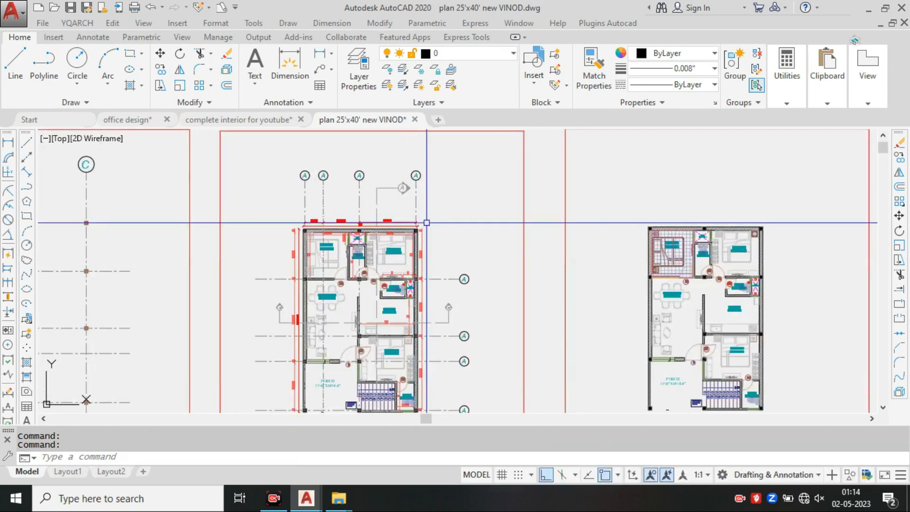
# Step: Copy the section A symbol from the 25'x40' floor plan and paste it into the office design drawing
pyautogui.scroll(4, 402, 191)
pyautogui.click(365, 196)
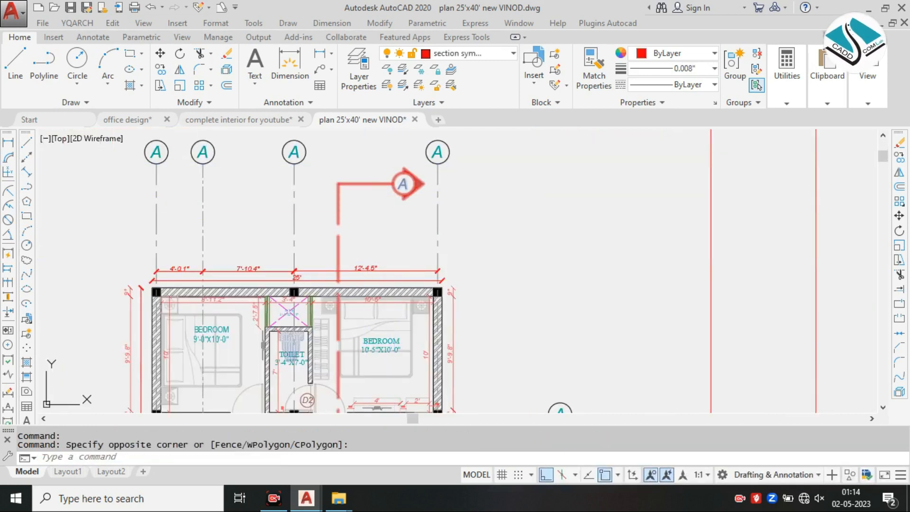
pyautogui.click(127, 119)
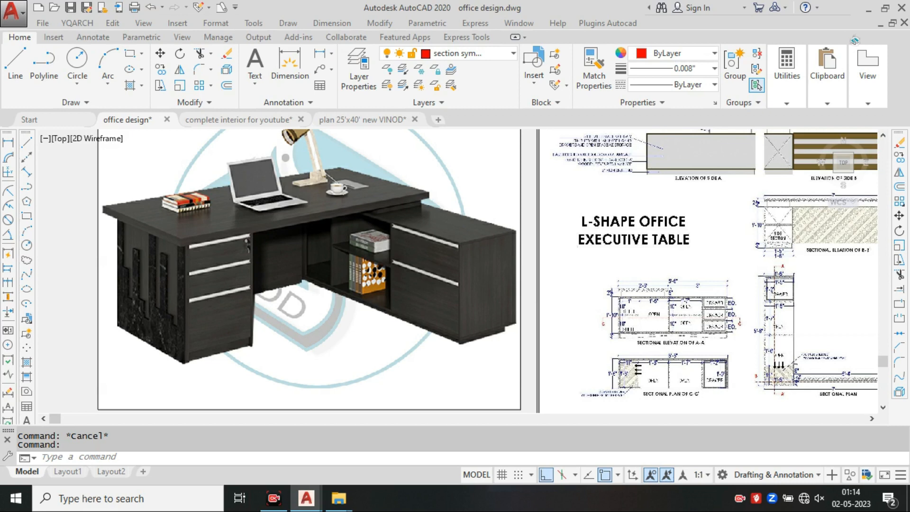
pyautogui.scroll(-6, 396, 252)
pyautogui.hotkey('ctrl', 'v')
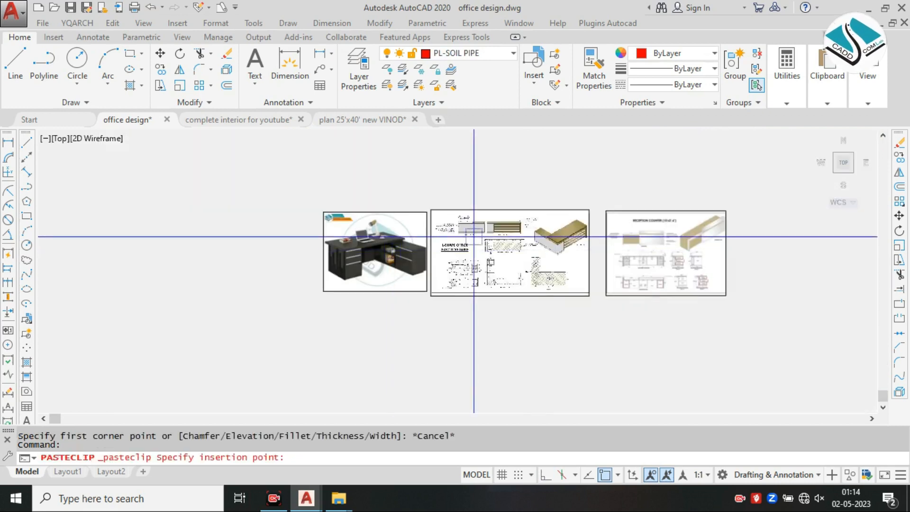
pyautogui.scroll(5, 547, 182)
pyautogui.click(548, 183)
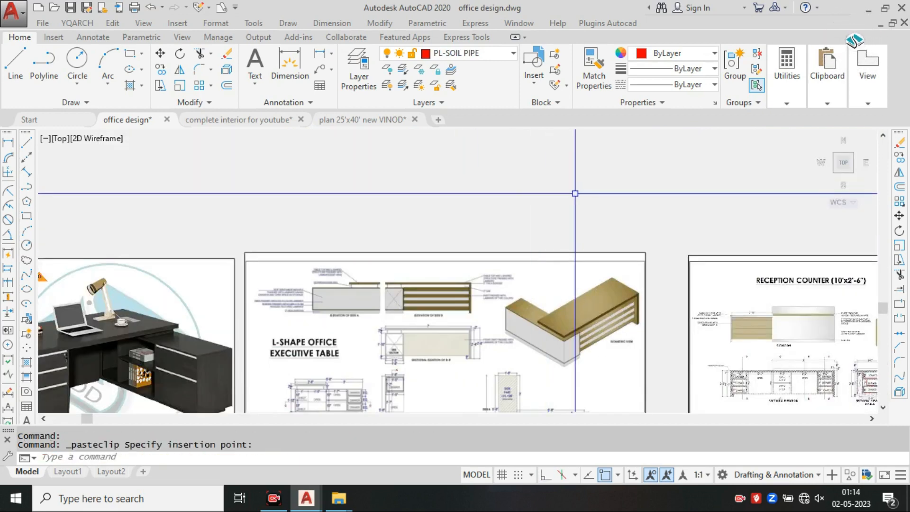
pyautogui.doubleClick(506, 207)
pyautogui.hotkey('ctrl', 'v')
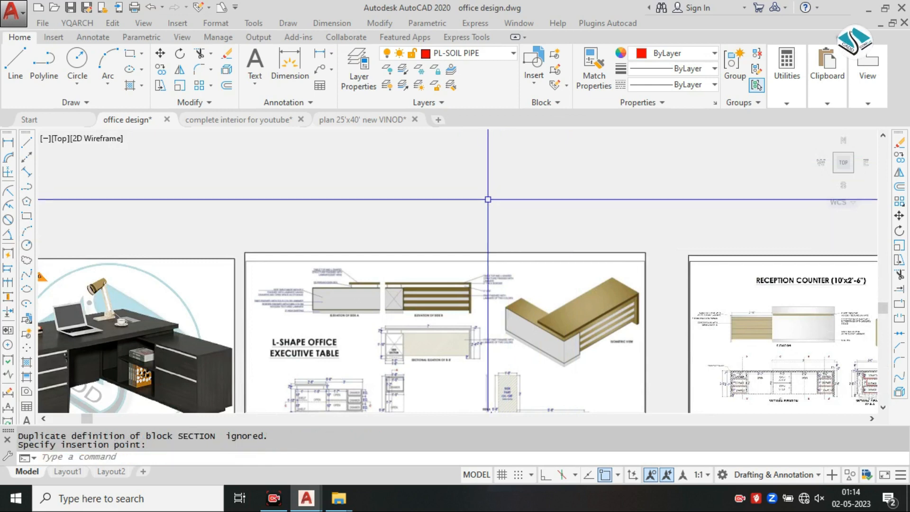
# Step: Scale down the pasted section symbol about a point on its dashed cutting line
pyautogui.scroll(-5, 492, 209)
pyautogui.scroll(-4, 492, 209)
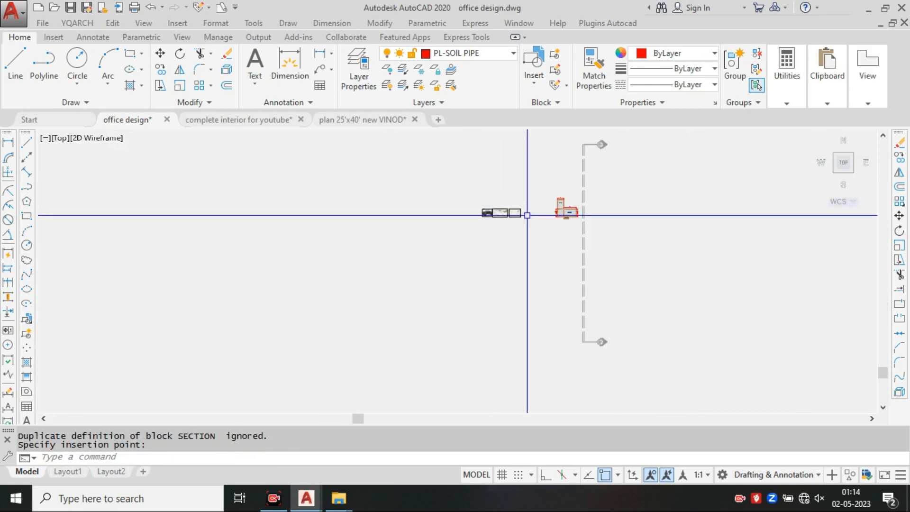
pyautogui.scroll(5, 548, 237)
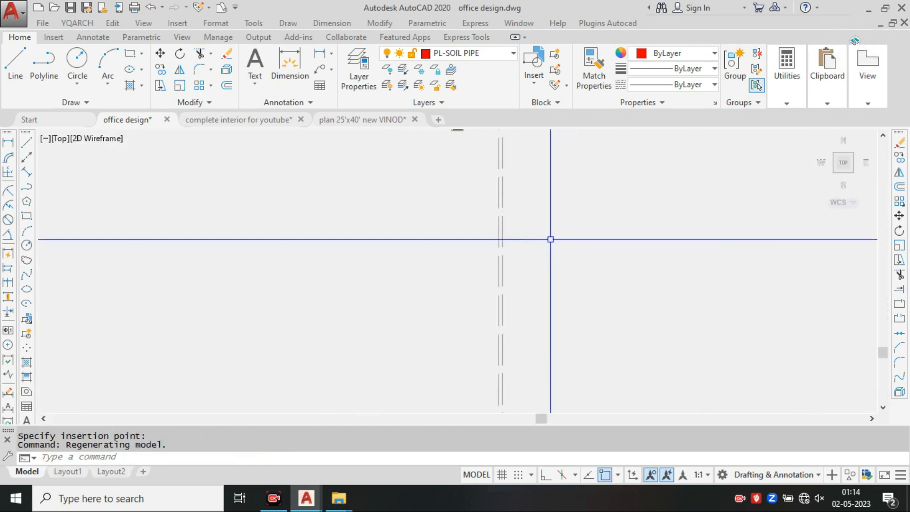
pyautogui.click(502, 246)
pyautogui.click(512, 223)
pyautogui.click(455, 257)
pyautogui.write('sc')
pyautogui.press('Return')
pyautogui.click(478, 246)
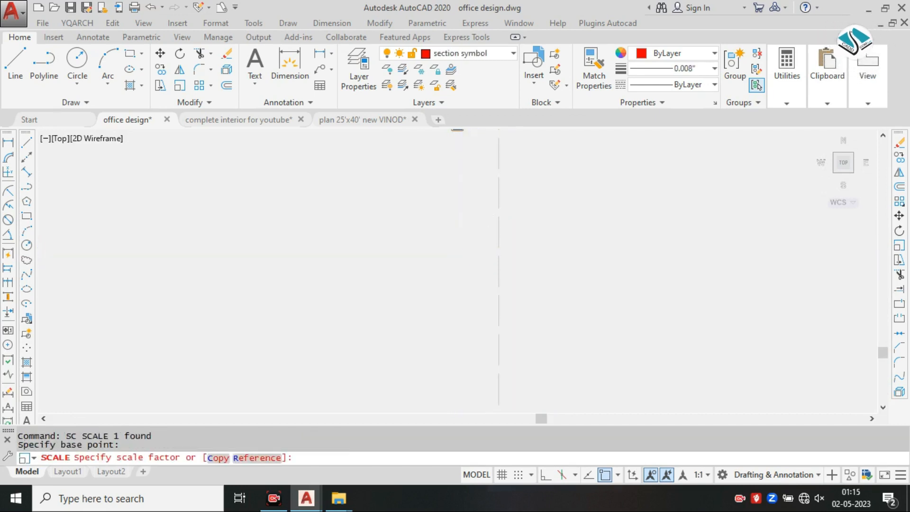
pyautogui.click(480, 248)
# Step: Move the section symbol closer to the table plan
pyautogui.click(500, 222)
pyautogui.click(455, 276)
pyautogui.scroll(-3, 463, 274)
pyautogui.write('m')
pyautogui.press('Return')
pyautogui.click(479, 248)
pyautogui.moveTo(609, 396); pyautogui.dragTo(510, 327, button='middle')
# Step: Scale the section symbol beside the table plan down to suit the plan's height
pyautogui.scroll(3, 479, 224)
pyautogui.click(637, 267)
pyautogui.click(645, 220)
pyautogui.click(626, 273)
pyautogui.write('sc')
pyautogui.press('Return')
pyautogui.click(632, 250)
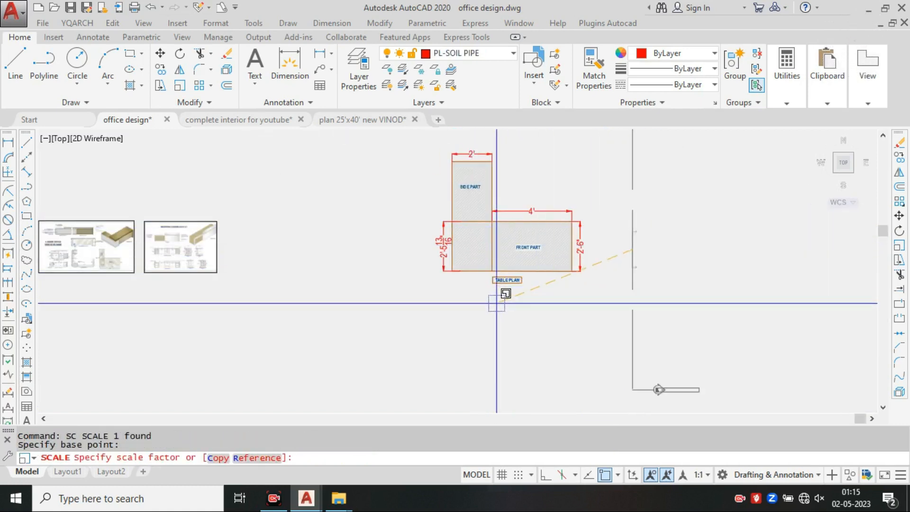
pyautogui.click(542, 291)
pyautogui.moveTo(622, 232); pyautogui.dragTo(605, 272, button='middle')
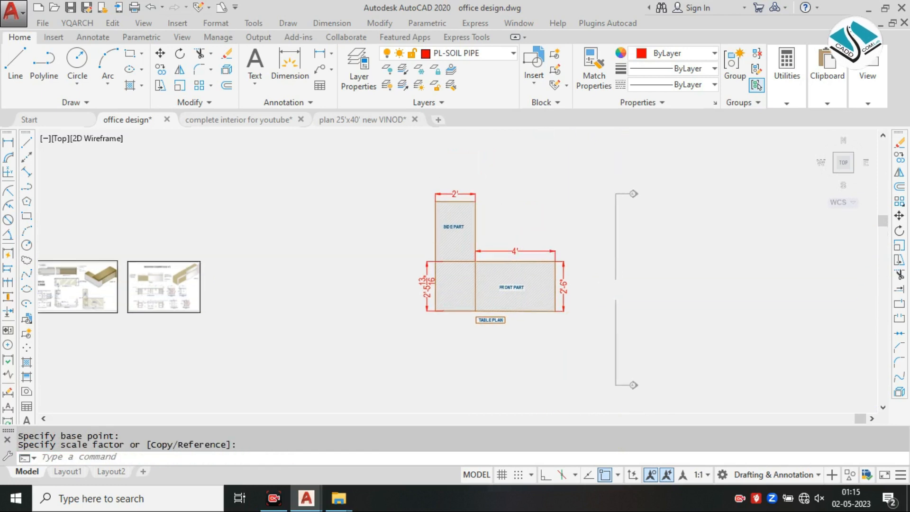
pyautogui.click(636, 267)
pyautogui.click(589, 303)
pyautogui.write('s')
pyautogui.press('Return')
pyautogui.click(593, 290)
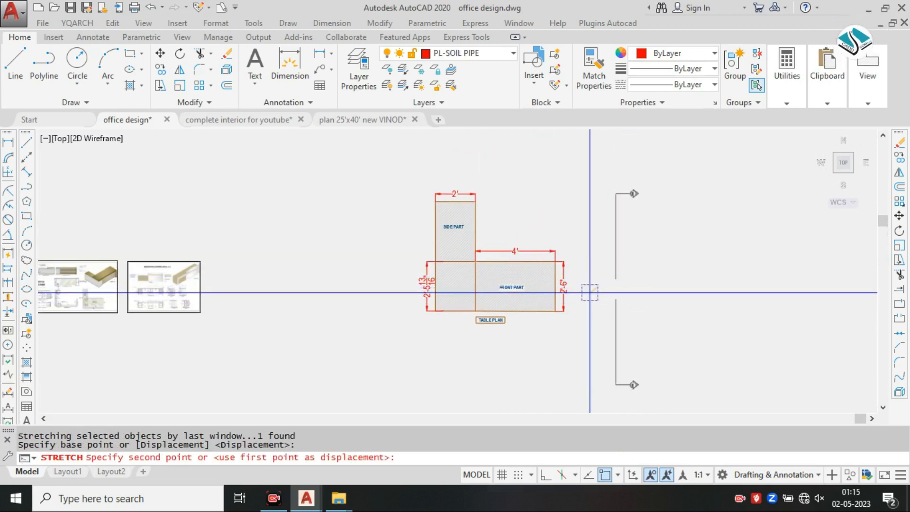
pyautogui.press('Escape')
# Step: Reduce the section symbol further, until its dashed cutting line is about 7'-4" long
pyautogui.click(625, 262)
pyautogui.click(613, 271)
pyautogui.write('sc')
pyautogui.press('Return')
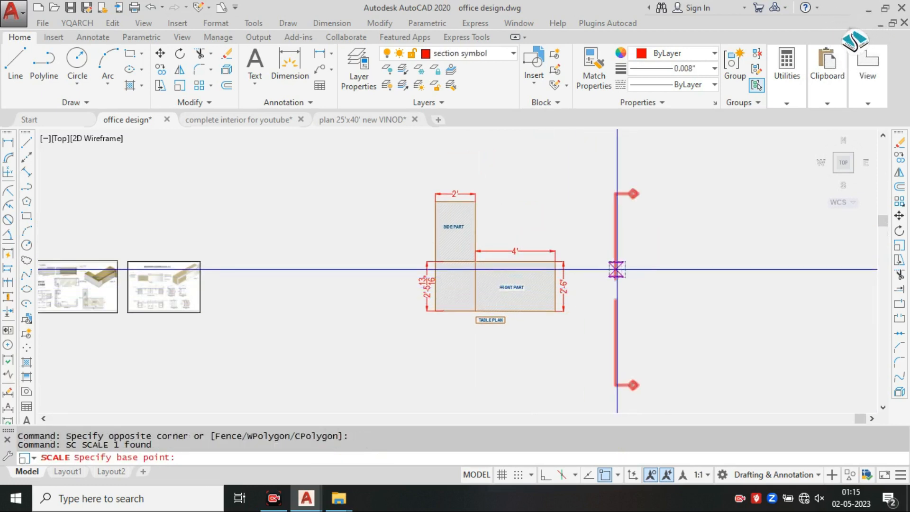
pyautogui.click(616, 268)
pyautogui.click(555, 311)
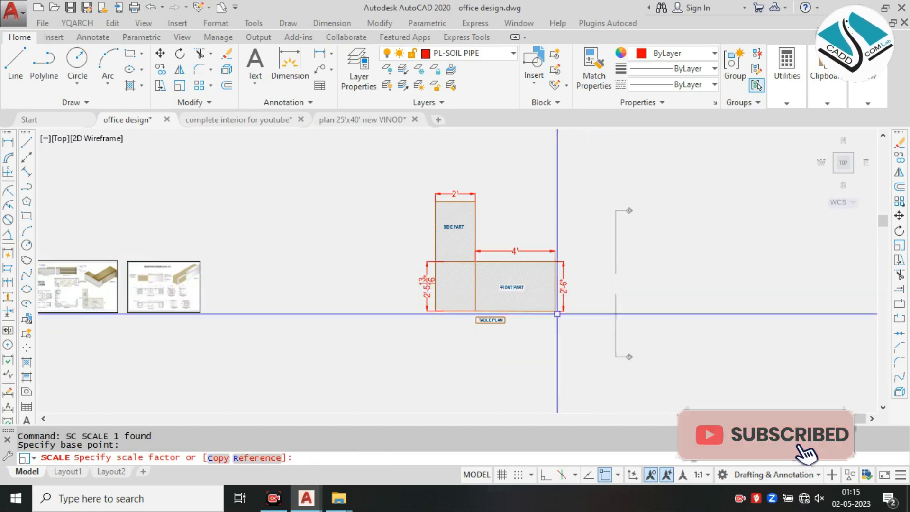
# Step: Explode the section symbol into separate objects
pyautogui.write('x')
pyautogui.press('Return')
pyautogui.click(634, 234)
pyautogui.click(605, 272)
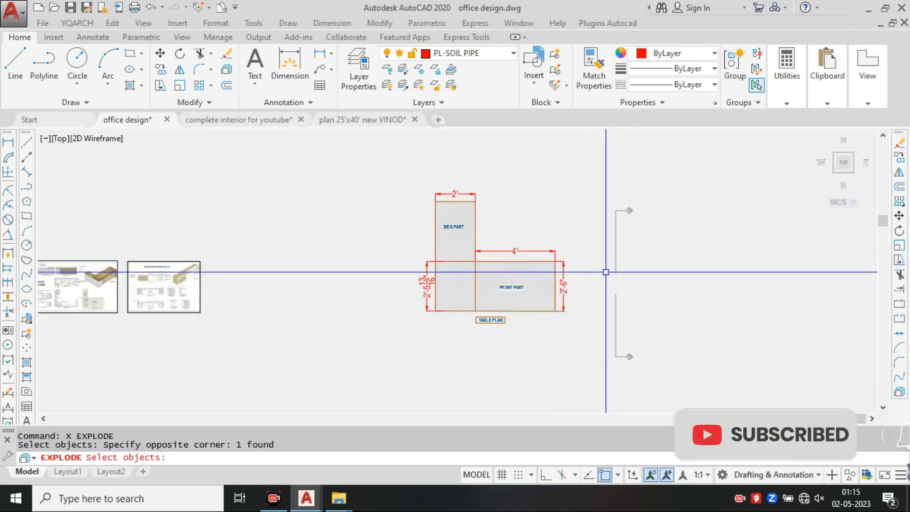
pyautogui.press('Return')
# Step: Set the linetype scale of the section symbol's long cutting line to 0.5
pyautogui.click(618, 249)
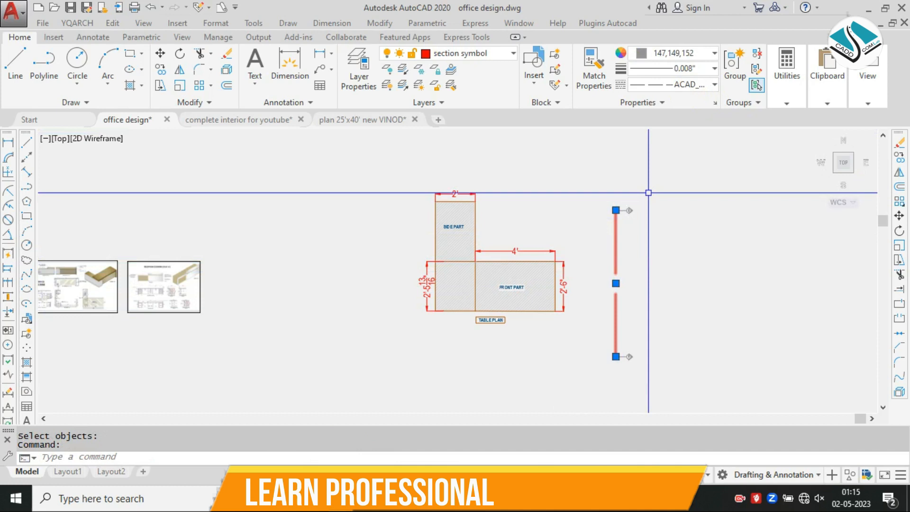
pyautogui.write('CH')
pyautogui.press('Return')
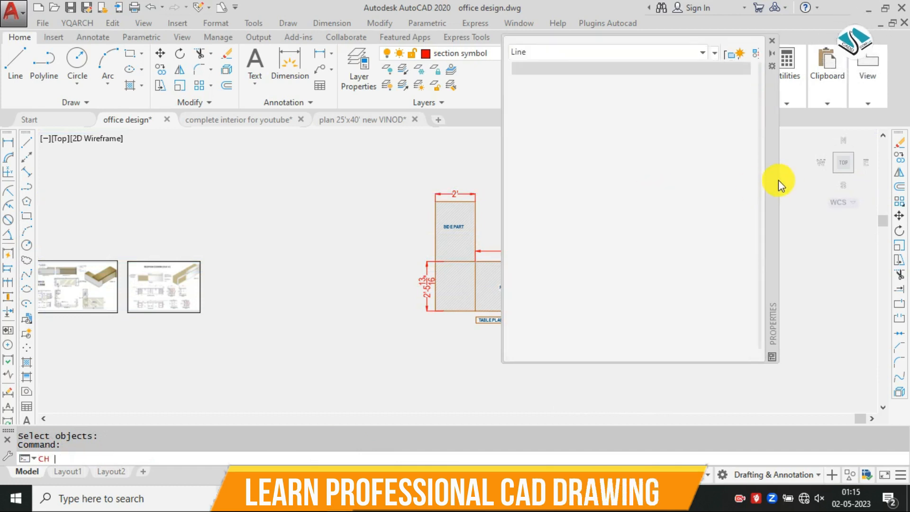
pyautogui.moveTo(759, 223); pyautogui.dragTo(493, 229)
pyautogui.click(374, 164)
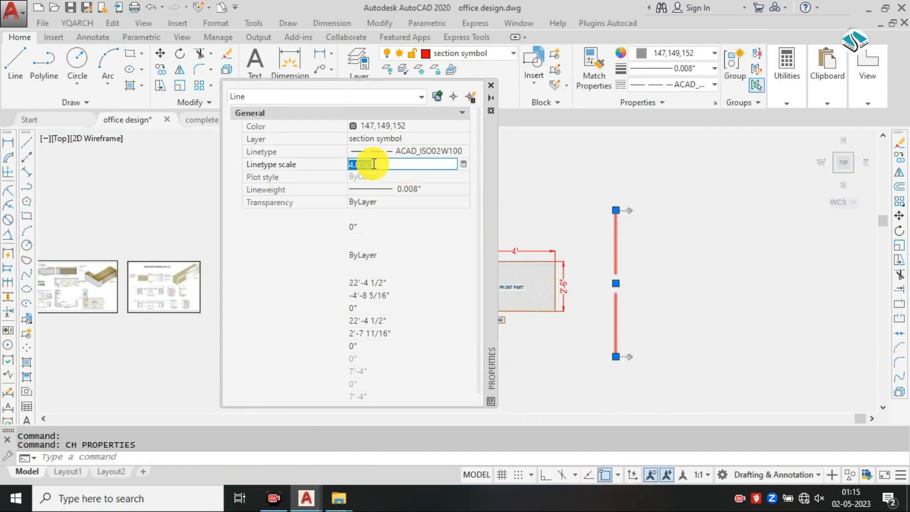
pyautogui.click(373, 163)
pyautogui.write('0.5')
pyautogui.press('Return')
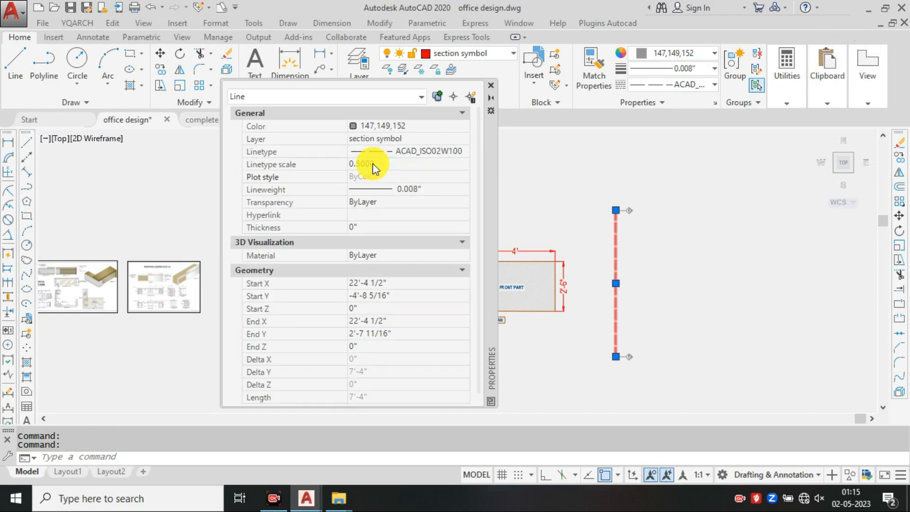
pyautogui.click(490, 85)
pyautogui.press('Escape')
pyautogui.press('Escape')
# Step: Change the whole section symbol's colour to dark gray 99,100,102 and group its parts
pyautogui.click(652, 177)
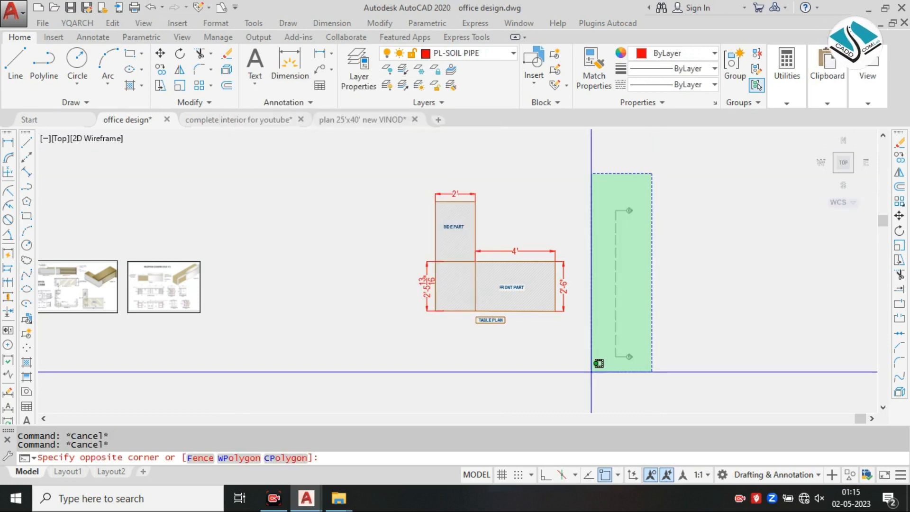
pyautogui.click(599, 366)
pyautogui.click(672, 53)
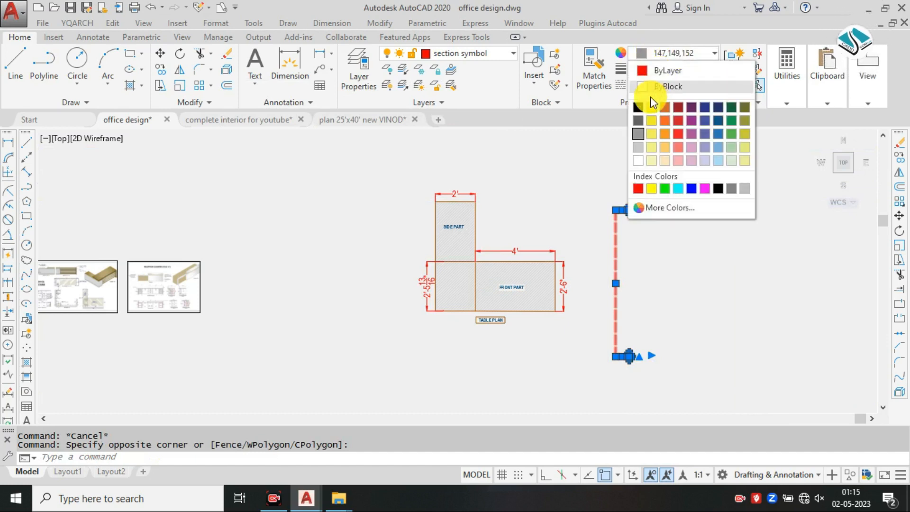
pyautogui.click(638, 121)
pyautogui.click(735, 57)
# Step: Try to move the desk picture and the section symbol together towards the table plan, and undo the move
pyautogui.click(654, 193)
pyautogui.click(623, 241)
pyautogui.moveTo(132, 273); pyautogui.dragTo(427, 265, button='middle')
pyautogui.click(280, 233)
pyautogui.click(251, 271)
pyautogui.write('m')
pyautogui.press('Return')
pyautogui.click(317, 254)
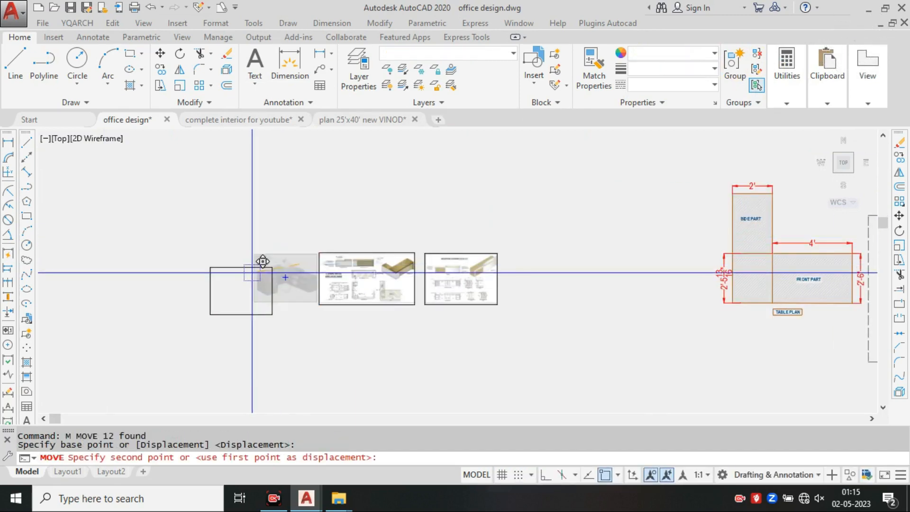
pyautogui.moveTo(713, 212); pyautogui.dragTo(427, 216, button='middle')
pyautogui.click(571, 190)
pyautogui.scroll(4, 575, 197)
pyautogui.scroll(-6, 592, 227)
pyautogui.scroll(4, 587, 224)
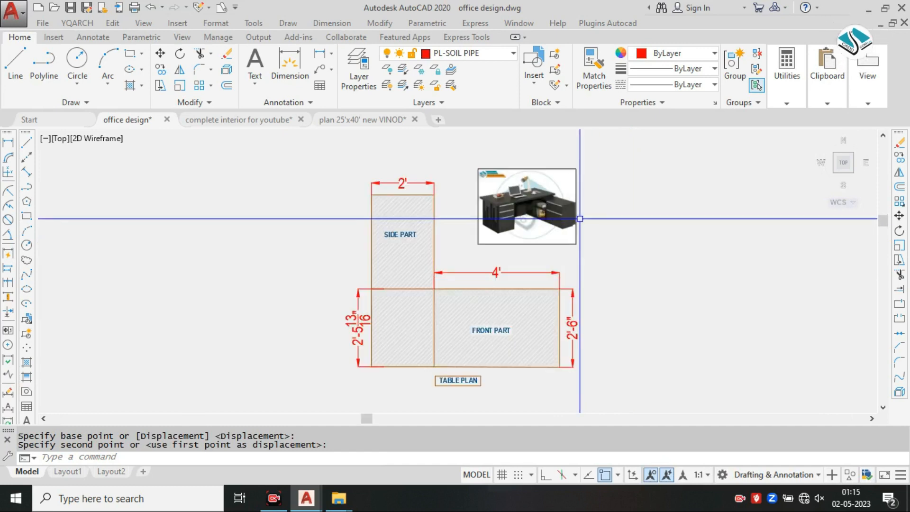
pyautogui.hotkey('ctrl', 'z')
pyautogui.hotkey('ctrl', 'z')
# Step: Move the section symbol so its cutting line passes vertically through the front part of the table plan
pyautogui.scroll(-3, 579, 217)
pyautogui.scroll(3, 690, 214)
pyautogui.click(730, 177)
pyautogui.click(645, 243)
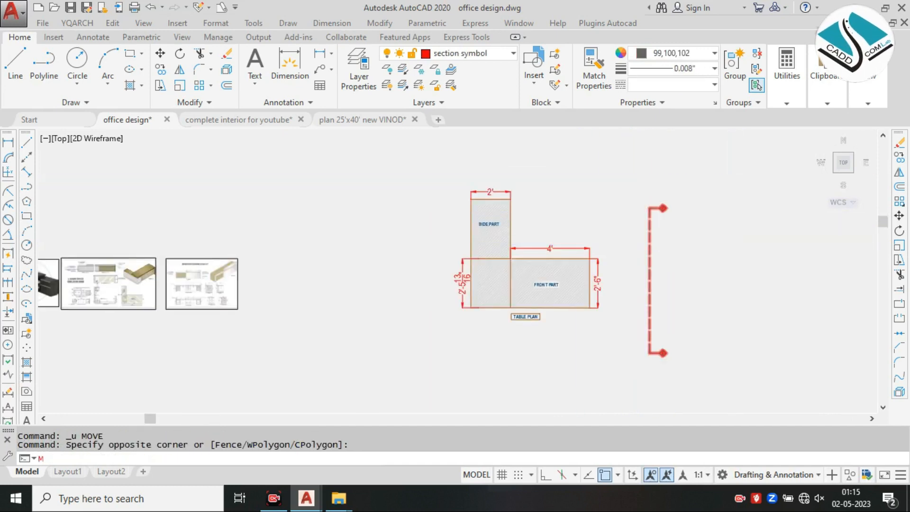
pyautogui.write('m')
pyautogui.press('Return')
pyautogui.click(649, 280)
pyautogui.scroll(2, 540, 263)
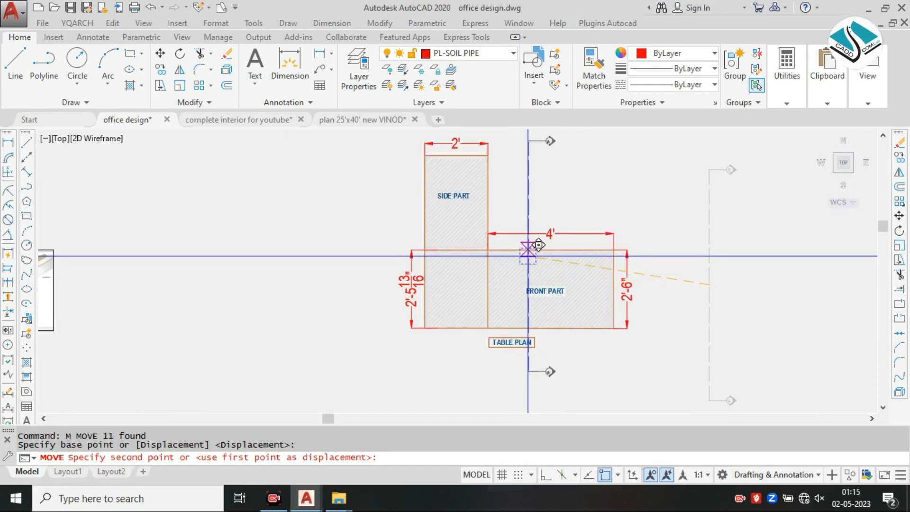
pyautogui.click(527, 301)
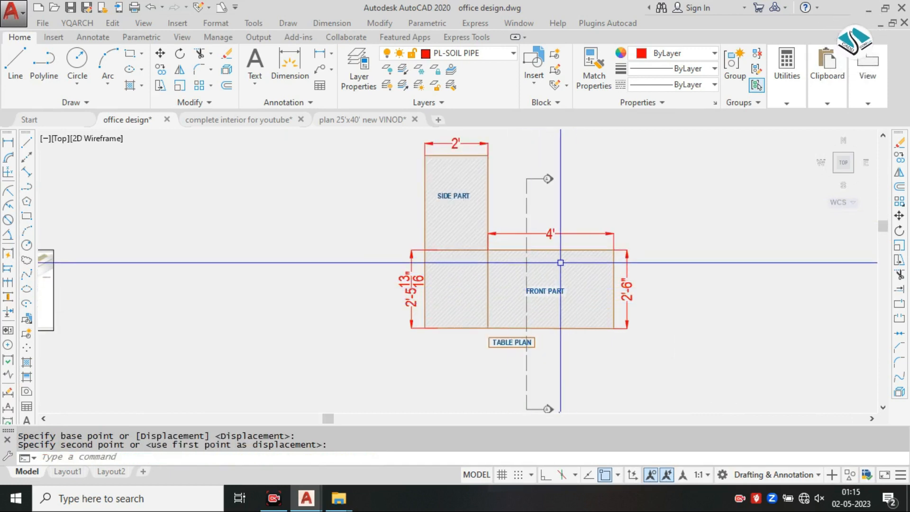
# Step: Move the black executive desk picture to the empty area above and to the right of the table plan's front part
pyautogui.scroll(-4, 589, 257)
pyautogui.scroll(4, 192, 240)
pyautogui.click(325, 242)
pyautogui.click(273, 320)
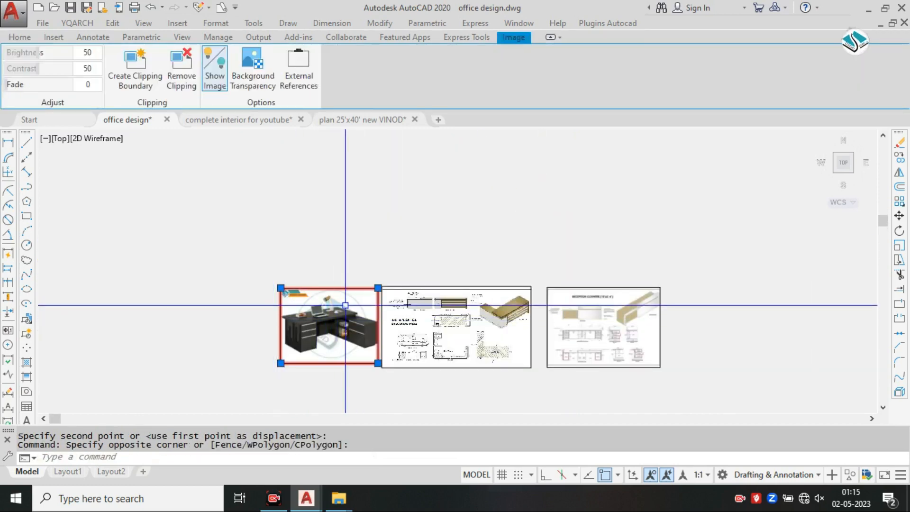
pyautogui.write('m')
pyautogui.press('space')
pyautogui.click(347, 307)
pyautogui.scroll(-1, 427, 260)
pyautogui.moveTo(779, 231); pyautogui.dragTo(539, 242, button='middle')
pyautogui.press('Escape')
pyautogui.scroll(2, 675, 199)
pyautogui.scroll(1, 673, 194)
pyautogui.scroll(-1, 641, 236)
pyautogui.moveTo(640, 235); pyautogui.dragTo(626, 216, button='middle')
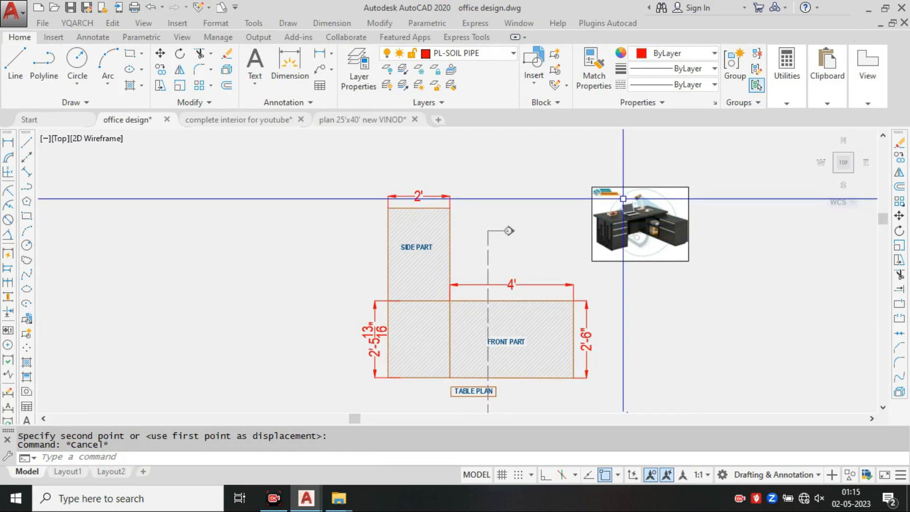
# Step: Compare the table plan and its section line with the desk picture, looking closely at the drawer unit and side panel
pyautogui.scroll(2, 640, 234)
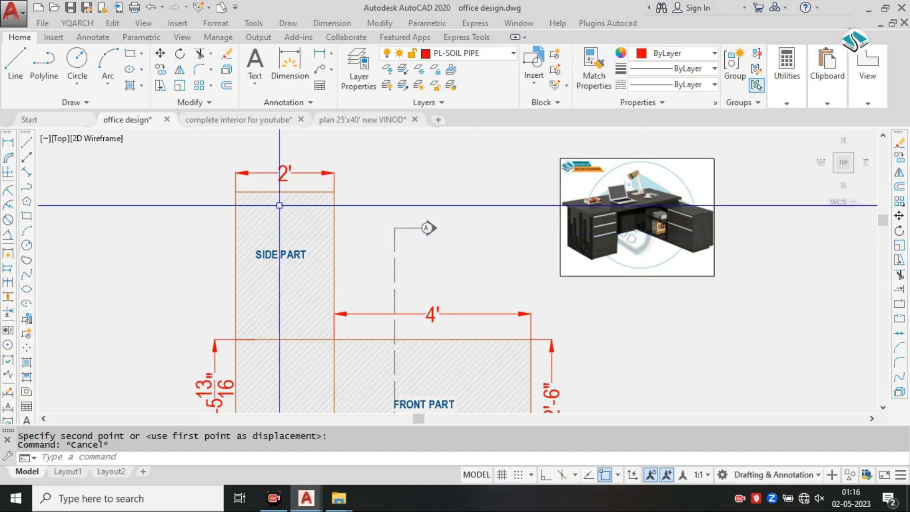
pyautogui.moveTo(406, 245); pyautogui.dragTo(387, 213, button='middle')
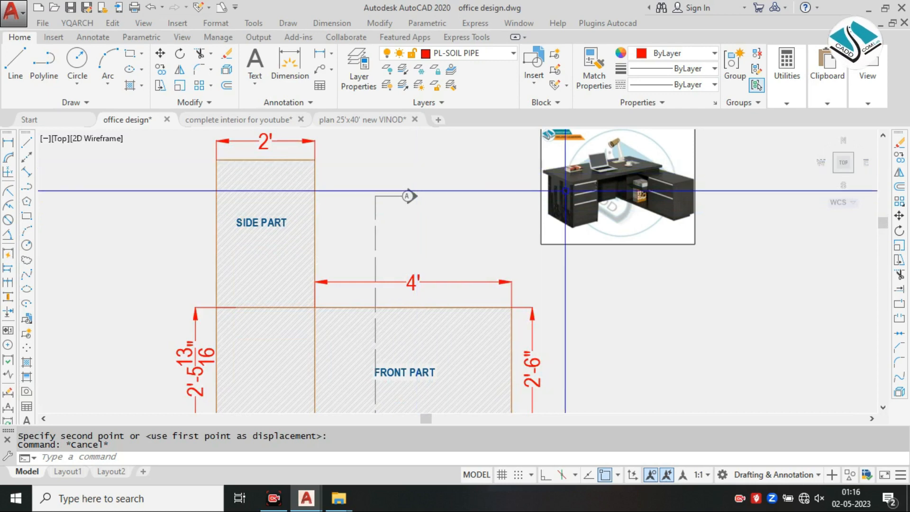
pyautogui.moveTo(496, 216); pyautogui.dragTo(493, 212, button='middle')
pyautogui.scroll(-2, 564, 173)
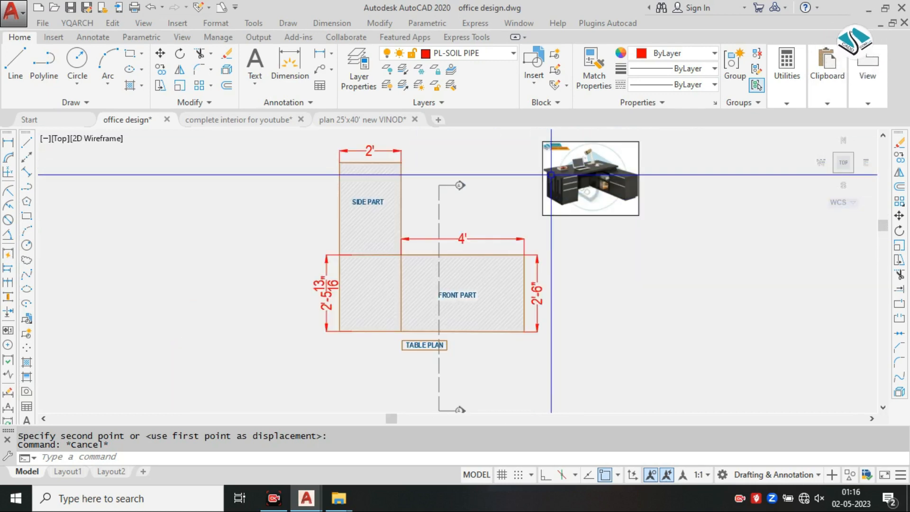
pyautogui.scroll(5, 564, 173)
pyautogui.scroll(4, 571, 194)
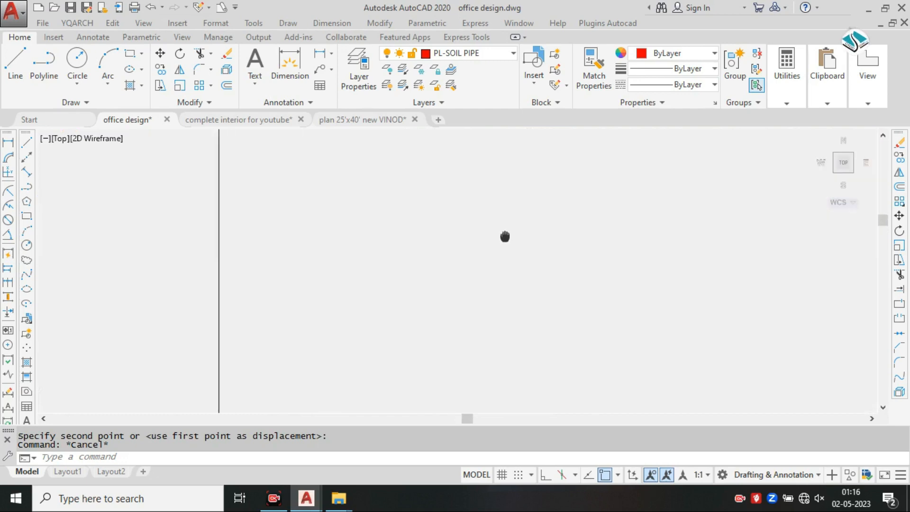
pyautogui.scroll(-3, 572, 195)
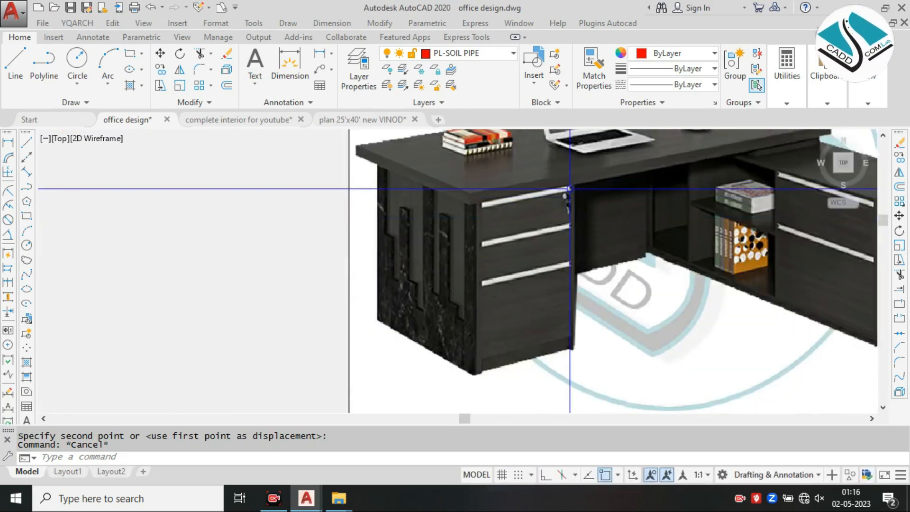
# Step: Offset the outer vertical edge beside the front part's 2'-6" dimension by 2' inward, dividing the front part into two
pyautogui.scroll(-4, 569, 188)
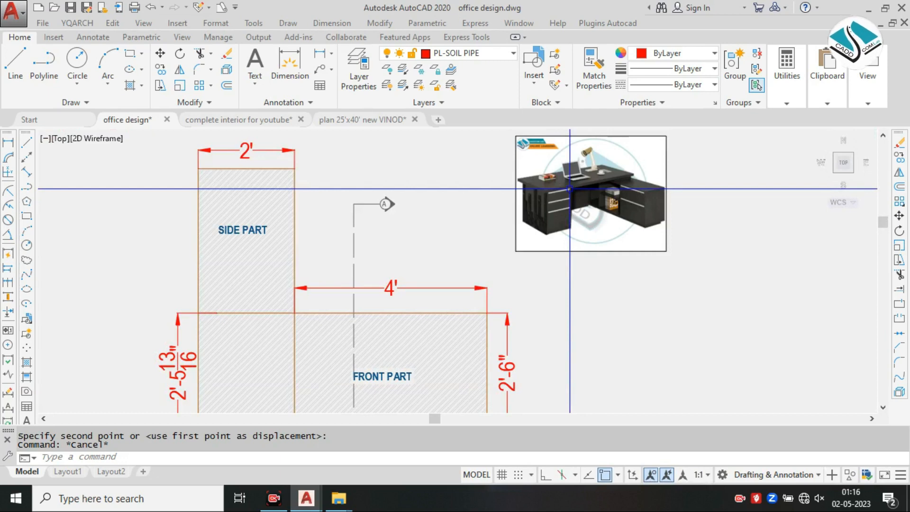
pyautogui.scroll(2, 569, 188)
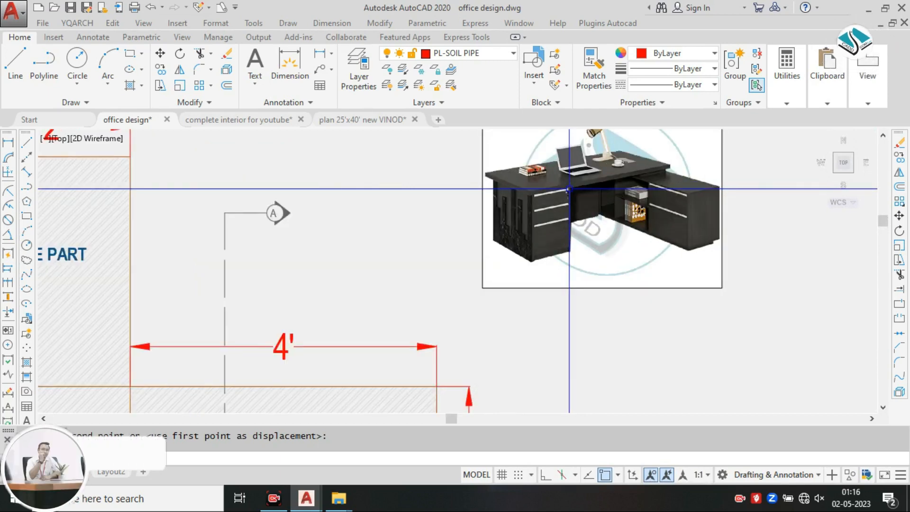
pyautogui.moveTo(441, 270); pyautogui.dragTo(453, 239, button='middle')
pyautogui.moveTo(386, 366)
pyautogui.mouseDown(button='middle')
pyautogui.moveTo(495, 232)
pyautogui.moveTo(495, 277)
pyautogui.mouseUp(button='middle')
pyautogui.scroll(-2, 441, 163)
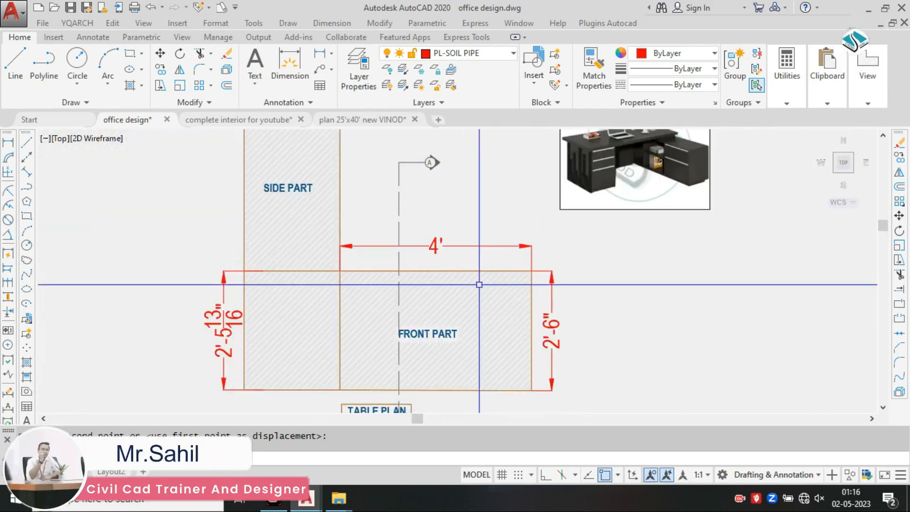
pyautogui.press('Escape')
pyautogui.write("'")
pyautogui.press('Return')
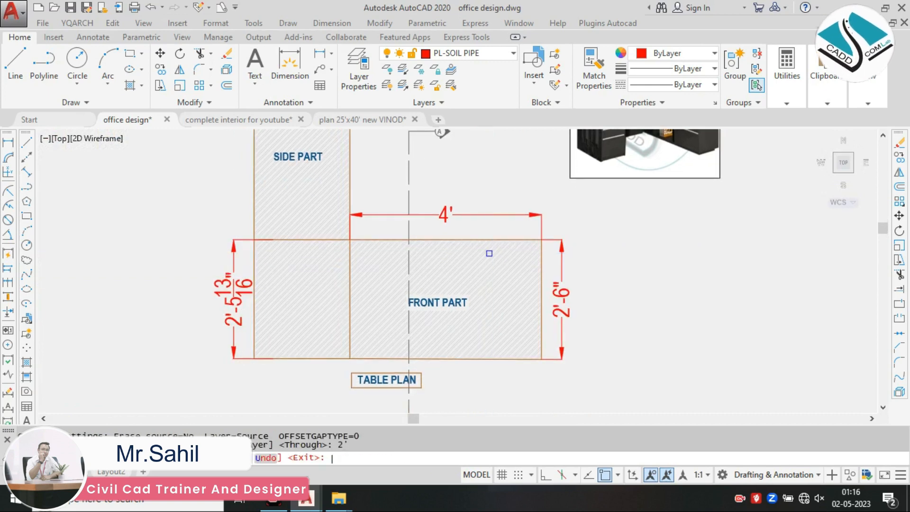
pyautogui.scroll(3, 493, 253)
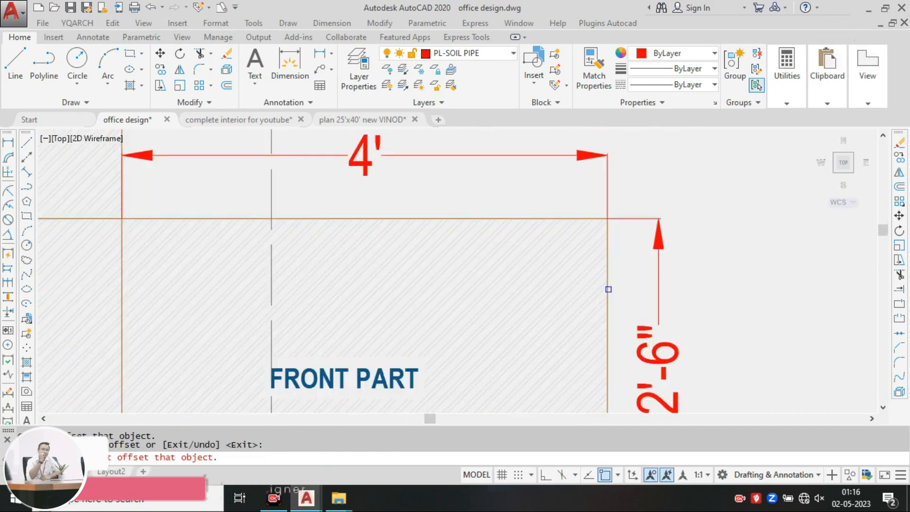
pyautogui.click(607, 289)
pyautogui.click(532, 292)
pyautogui.scroll(-2, 535, 291)
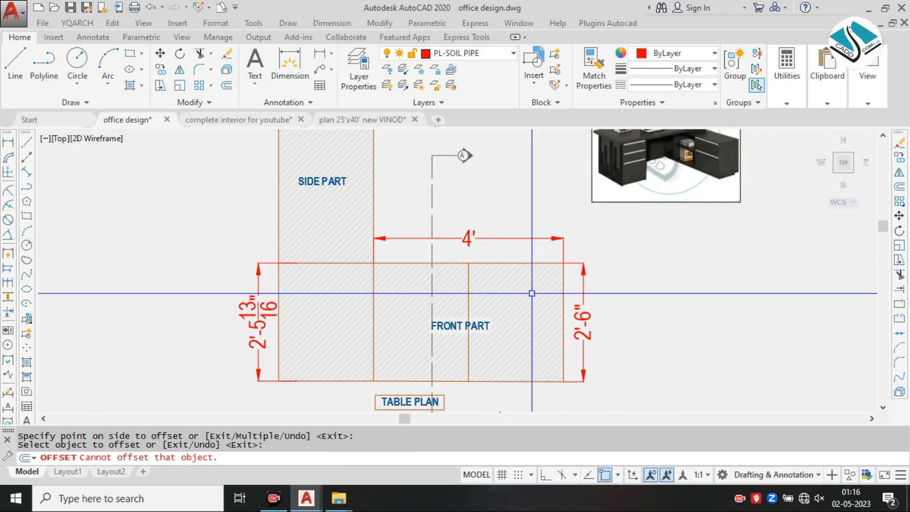
pyautogui.press('Escape')
# Step: Set the linetype of the front part's dividing line to dashed ACAD_ISO02W100 and open the line's properties
pyautogui.click(469, 284)
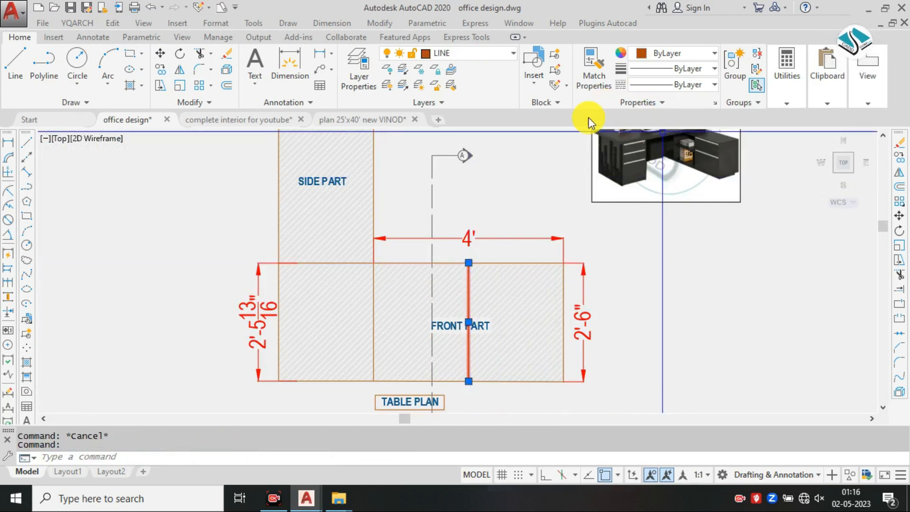
pyautogui.click(697, 84)
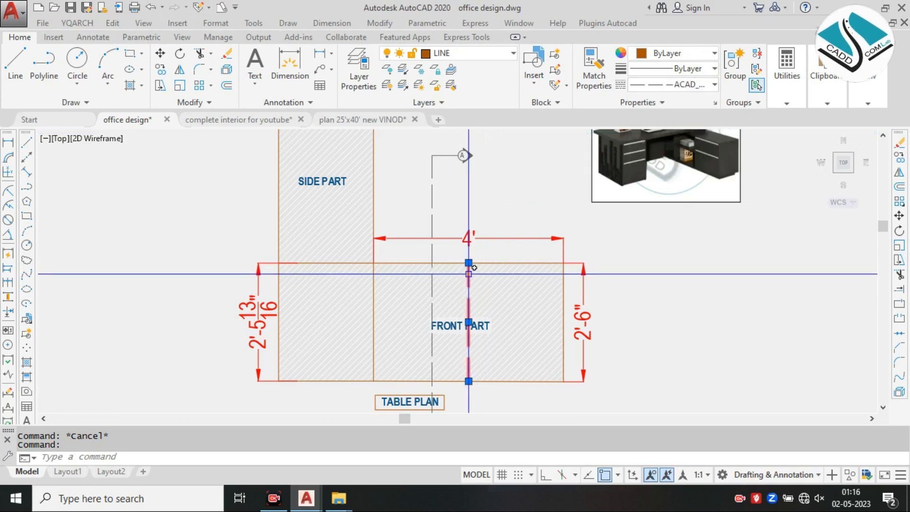
pyautogui.write('ch')
pyautogui.press('Return')
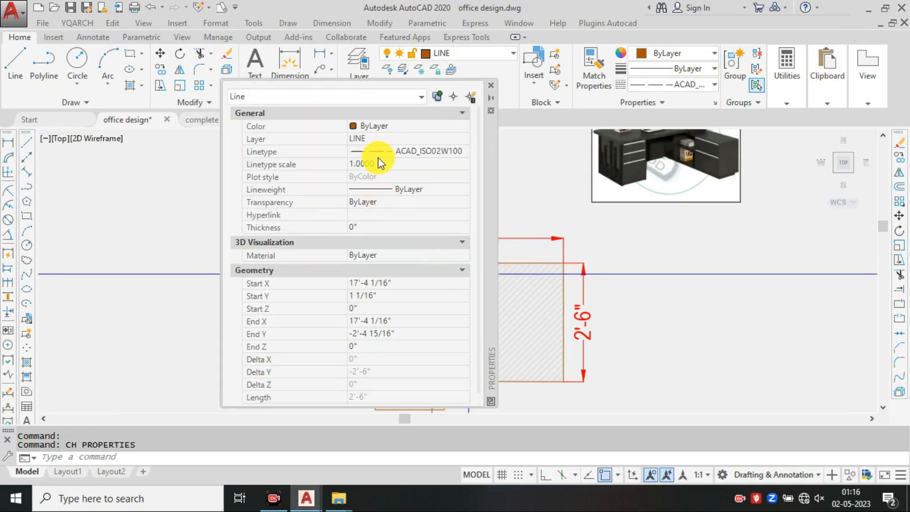
# Step: Set the linetype scale of the selected vertical centre line in the front part to 0.3 and clear the selection
pyautogui.click(372, 164)
pyautogui.write('0.5')
pyautogui.press('Return')
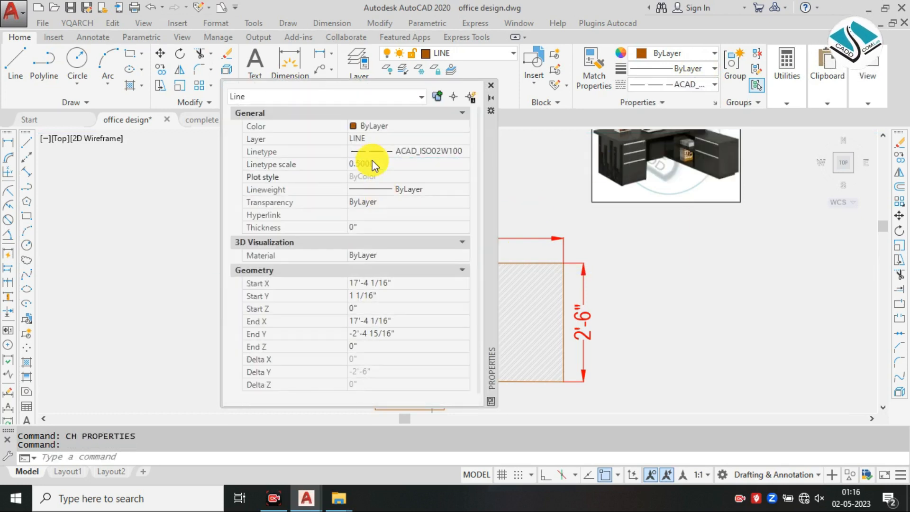
pyautogui.moveTo(485, 145); pyautogui.dragTo(410, 183)
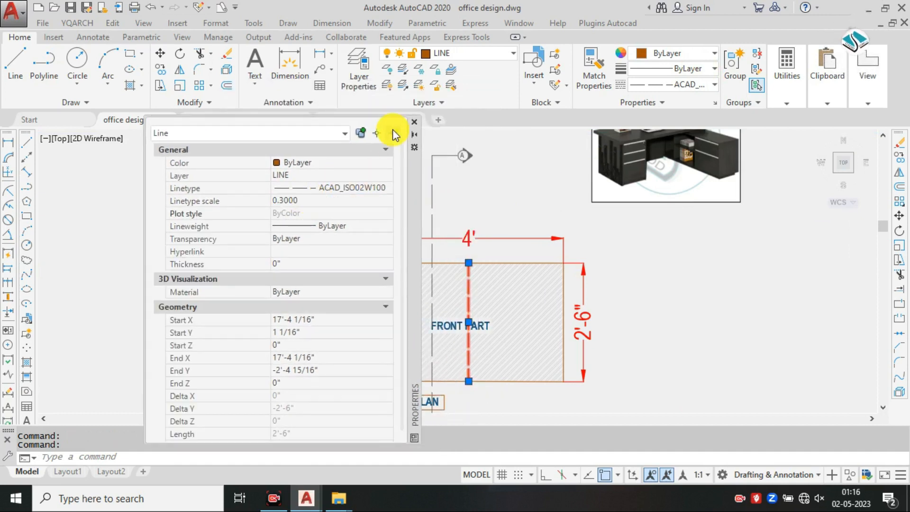
pyautogui.click(414, 121)
pyautogui.click(684, 53)
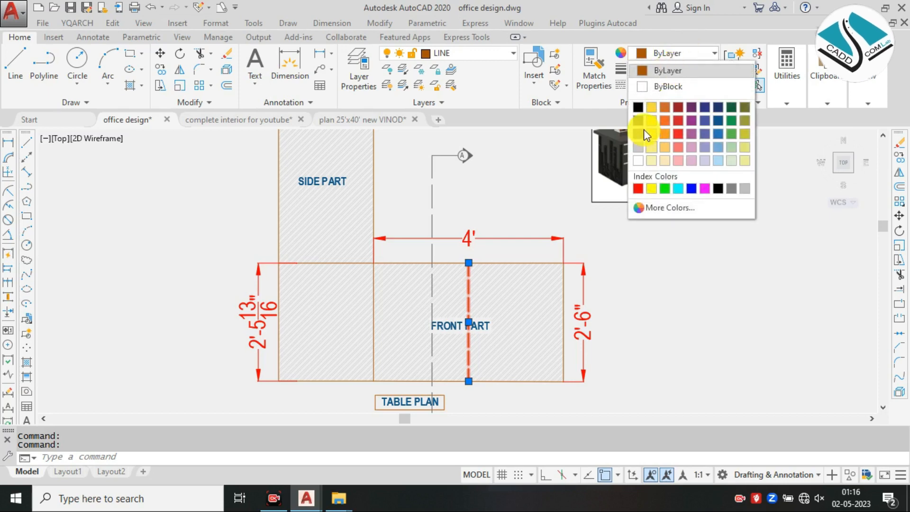
pyautogui.press('Escape')
pyautogui.press('Escape')
pyautogui.press('Escape')
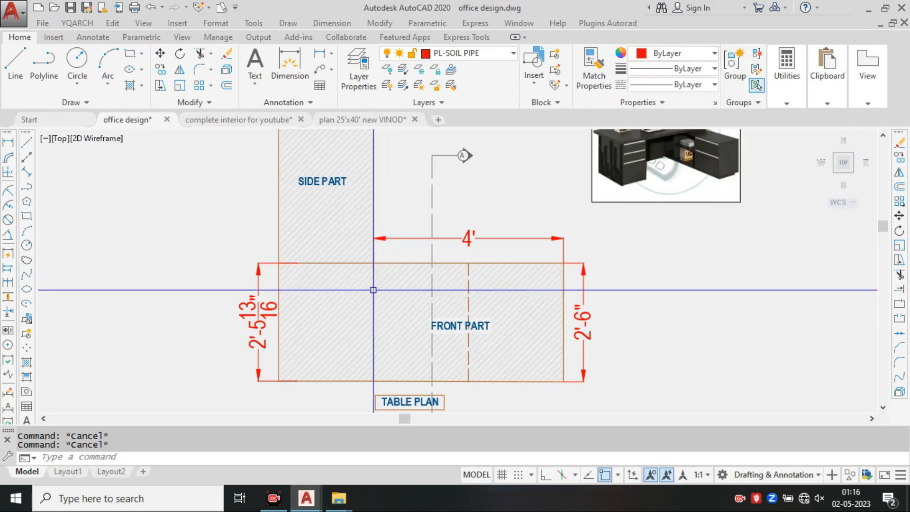
# Step: Match the front part's dashed centre line properties onto the vertical and horizontal lines dividing the side and front parts
pyautogui.click(372, 291)
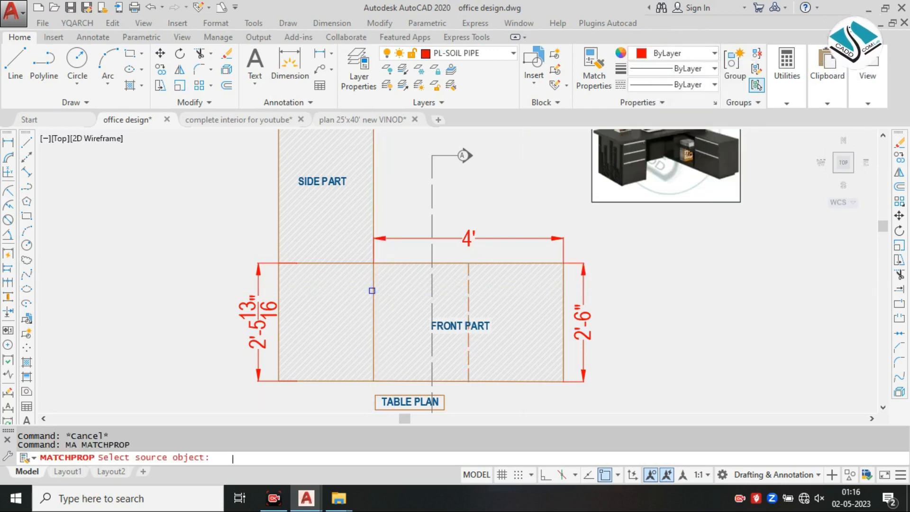
pyautogui.scroll(2, 349, 291)
pyautogui.click(537, 270)
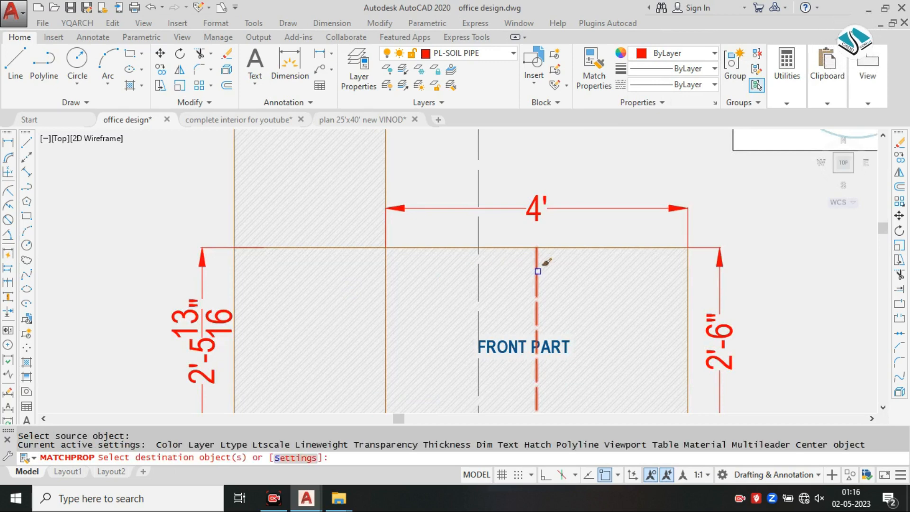
pyautogui.click(386, 275)
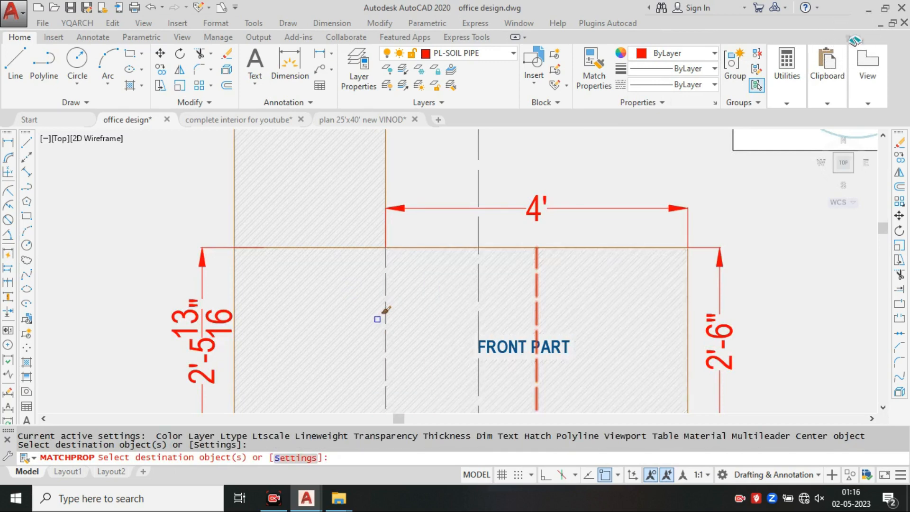
pyautogui.click(350, 245)
pyautogui.scroll(-2, 353, 241)
pyautogui.press('Escape')
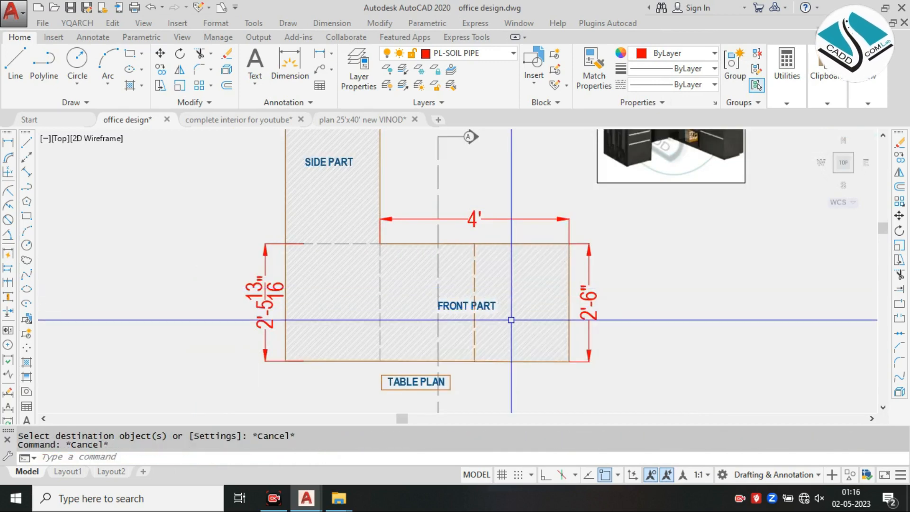
pyautogui.press('Escape')
# Step: Match the properties of the dashed vertical dividing line onto the front part's centre line
pyautogui.press('Return')
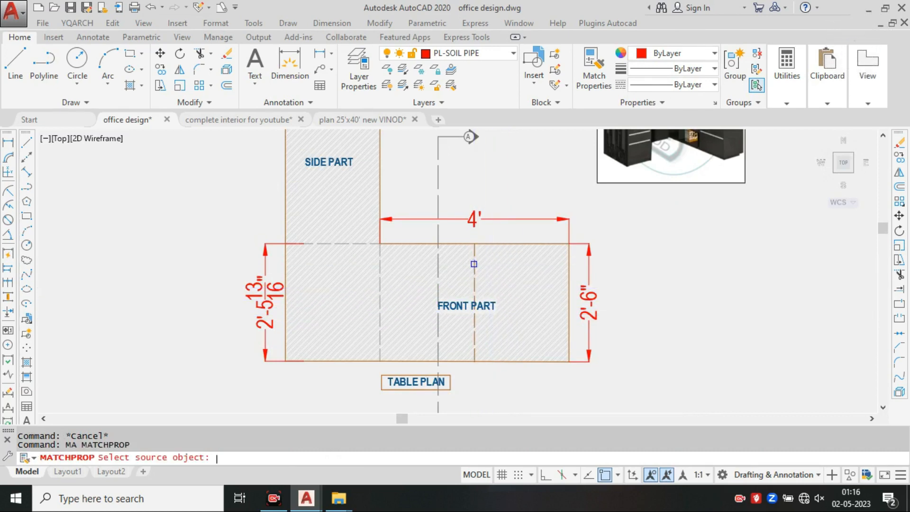
pyautogui.scroll(2, 447, 269)
pyautogui.click(340, 267)
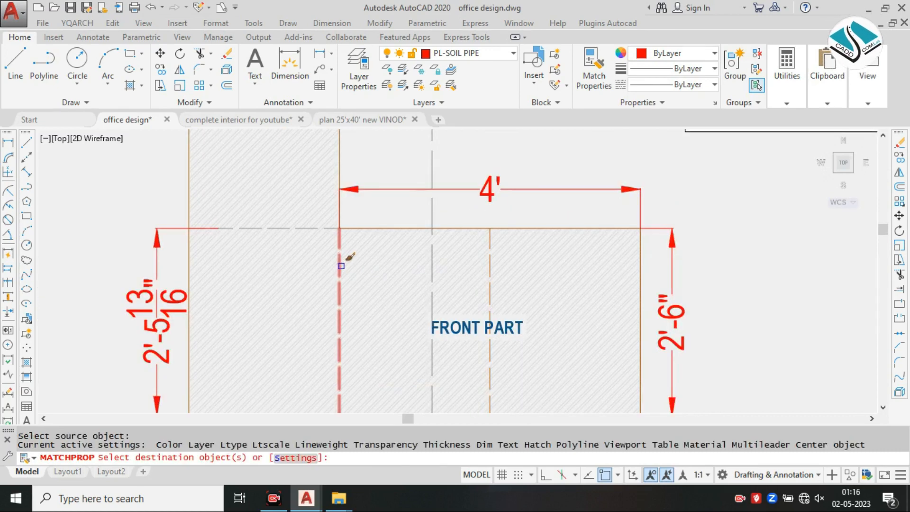
pyautogui.scroll(-5, 488, 268)
pyautogui.press('Escape')
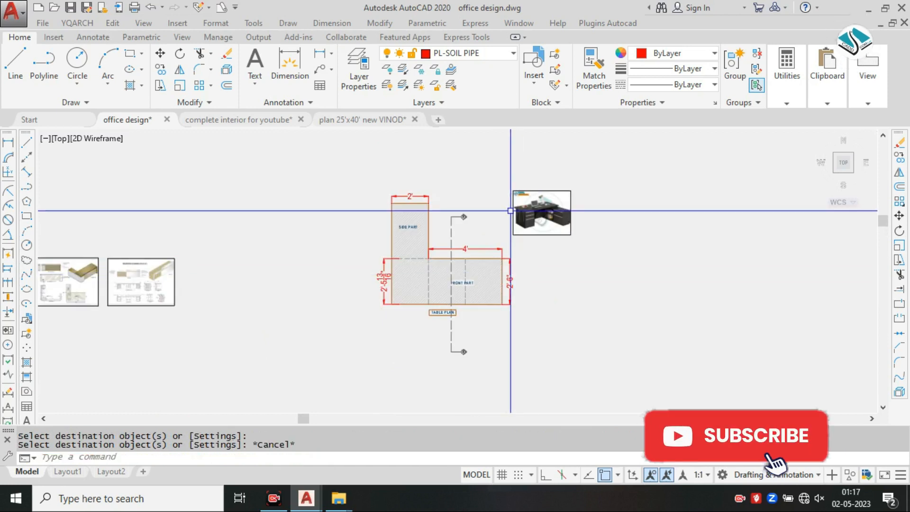
pyautogui.scroll(2, 514, 209)
pyautogui.scroll(2, 511, 211)
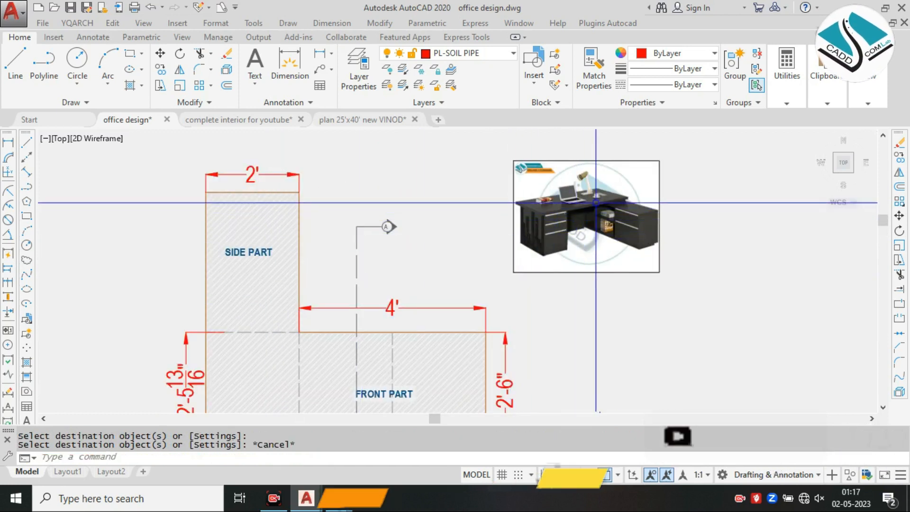
pyautogui.moveTo(496, 227)
pyautogui.mouseDown(button='middle')
pyautogui.moveTo(400, 203)
pyautogui.moveTo(450, 207)
pyautogui.mouseUp(button='middle')
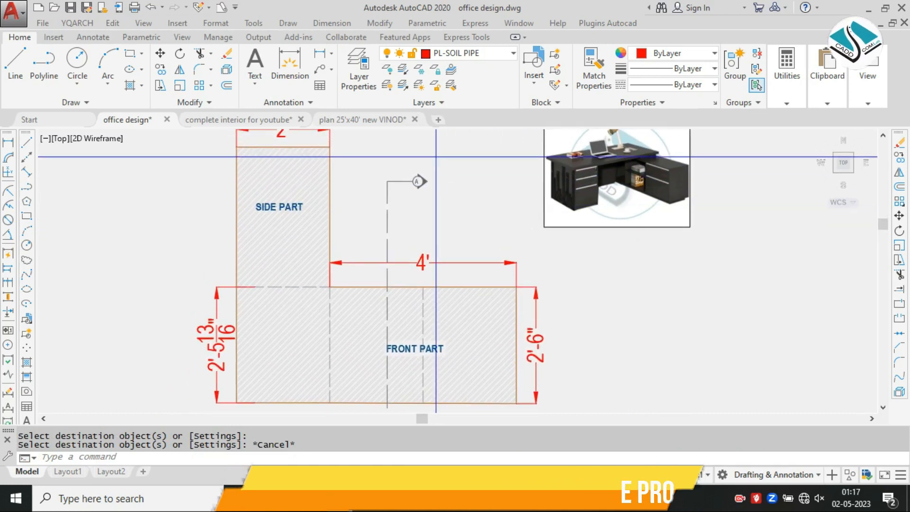
pyautogui.click(429, 211)
pyautogui.press('Escape')
pyautogui.press('Escape')
pyautogui.press('Escape')
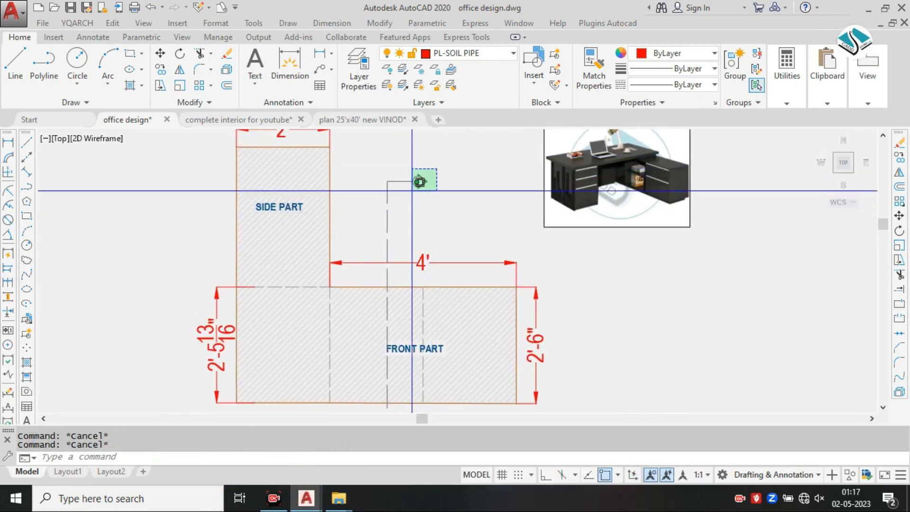
# Step: Move the section line A slightly to the right along the front part's upper edge
pyautogui.click(437, 169)
pyautogui.click(406, 226)
pyautogui.write('N')
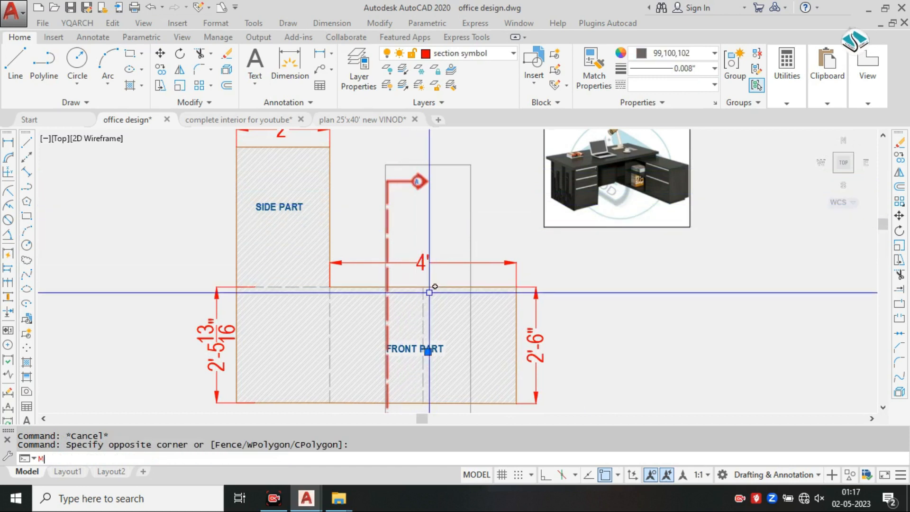
pyautogui.press('Return')
pyautogui.moveTo(424, 286); pyautogui.dragTo(424, 269, button='middle')
pyautogui.click(387, 269)
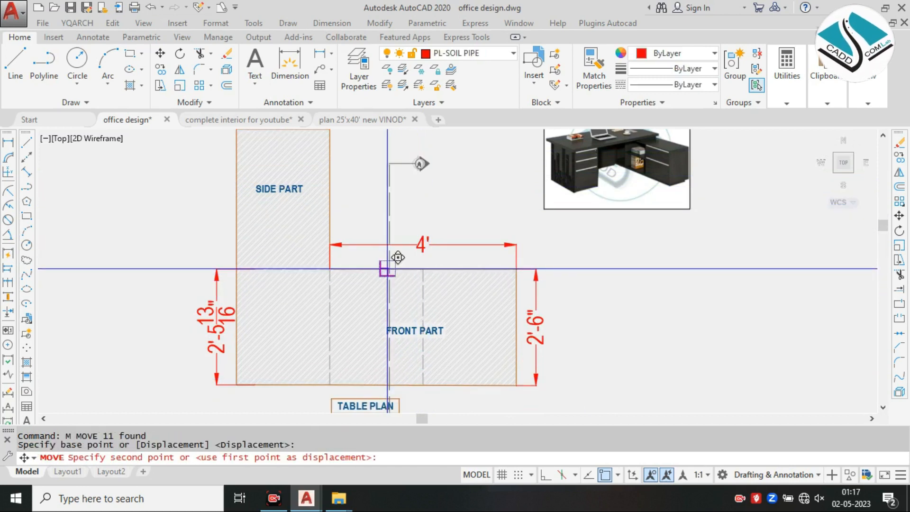
pyautogui.click(404, 269)
# Step: Mirror the section line A across a vertical axis to its left with Ortho on, keeping the original
pyautogui.click(457, 148)
pyautogui.click(410, 178)
pyautogui.write('MI')
pyautogui.press('Return')
pyautogui.click(384, 163)
pyautogui.moveTo(382, 282); pyautogui.dragTo(386, 205, button='middle')
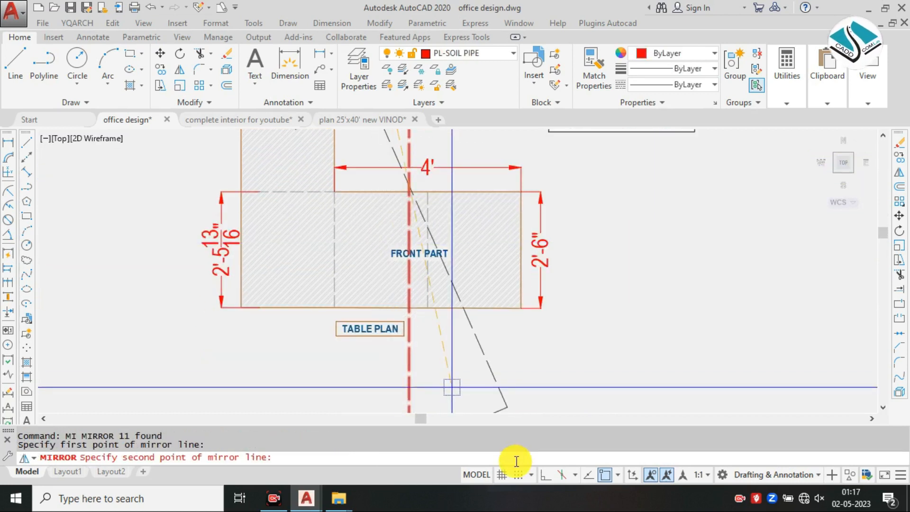
pyautogui.click(541, 475)
pyautogui.click(370, 368)
pyautogui.press('Return')
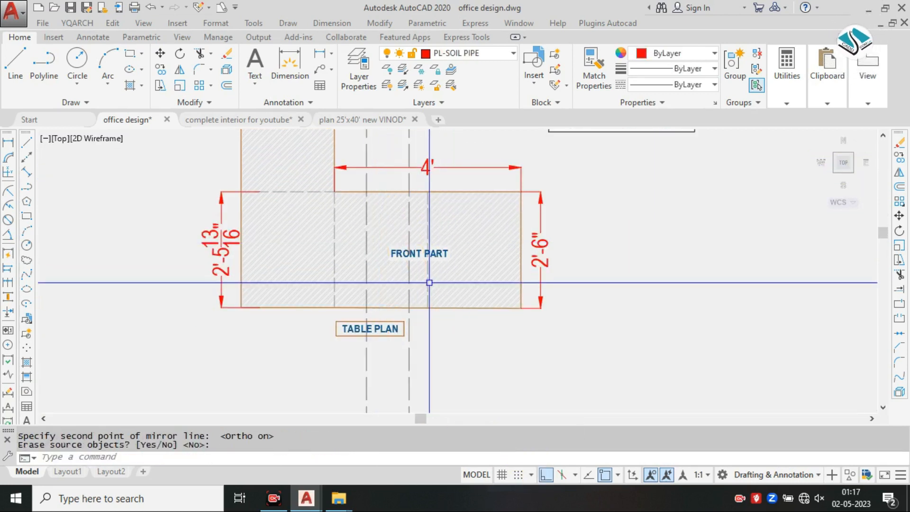
# Step: Examine the reference desk picture's drawers, open shelves and side cabinet, comparing them with the table plan and its section lines
pyautogui.scroll(-2, 411, 325)
pyautogui.moveTo(437, 253); pyautogui.dragTo(431, 275, button='middle')
pyautogui.scroll(2, 515, 187)
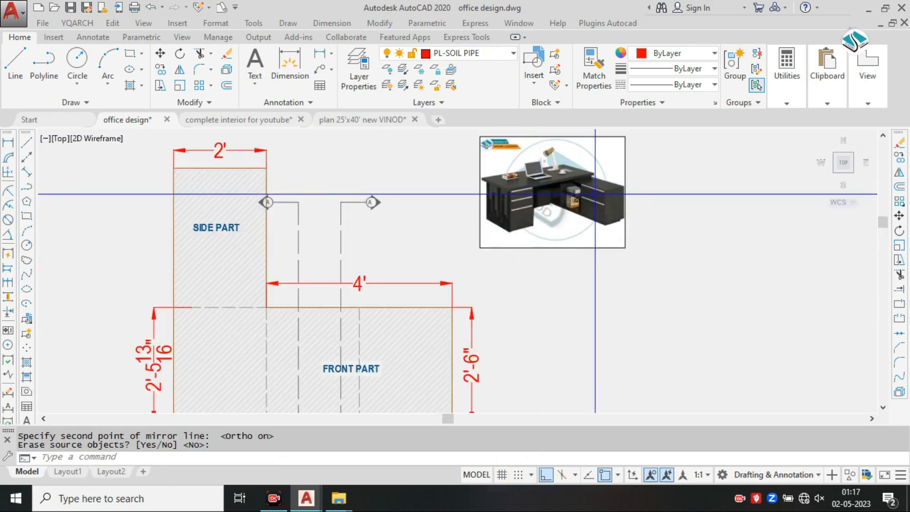
pyautogui.scroll(2, 573, 184)
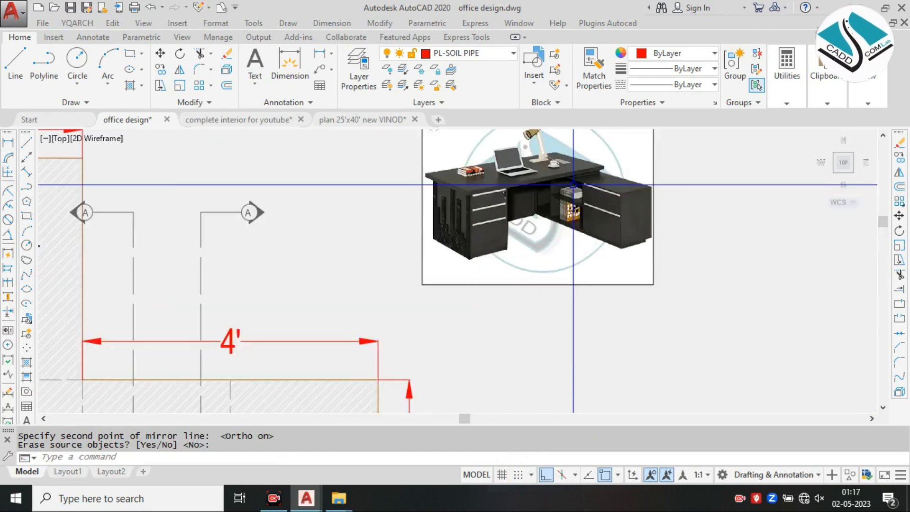
pyautogui.scroll(2, 568, 183)
pyautogui.scroll(2, 512, 152)
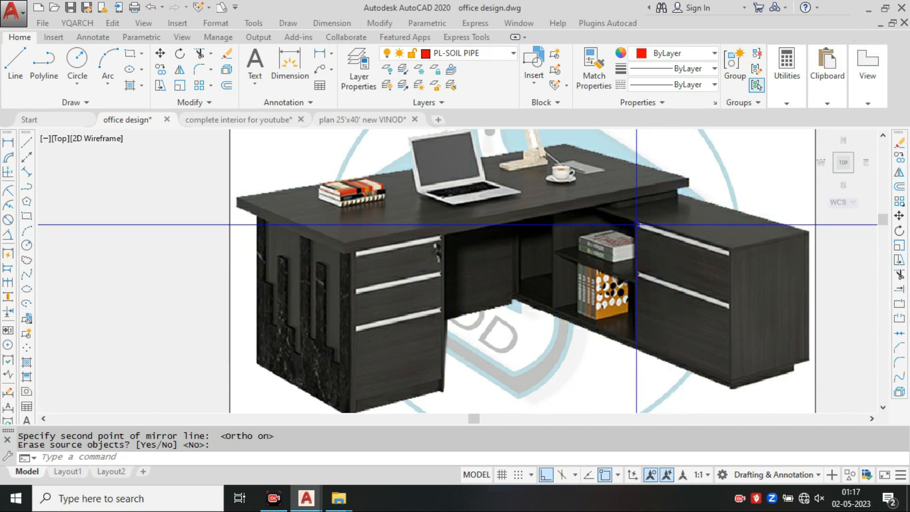
pyautogui.scroll(-2, 636, 224)
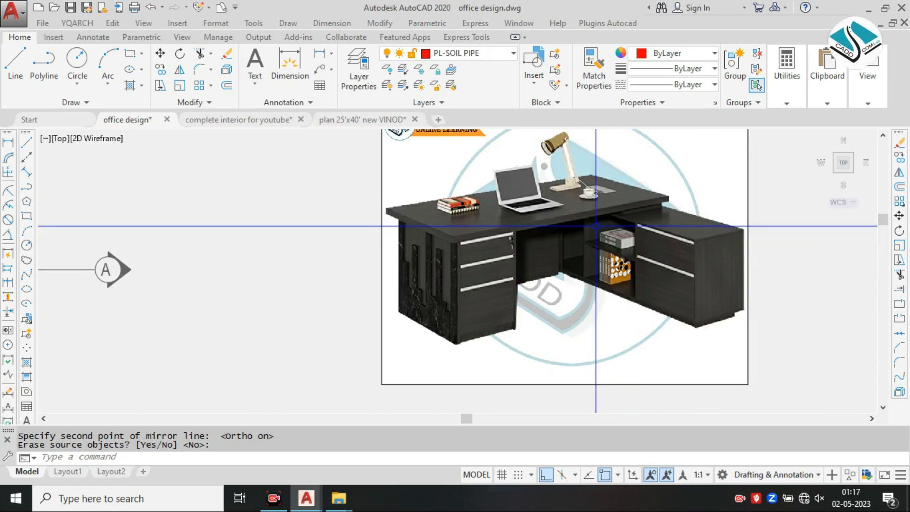
pyautogui.scroll(-4, 596, 226)
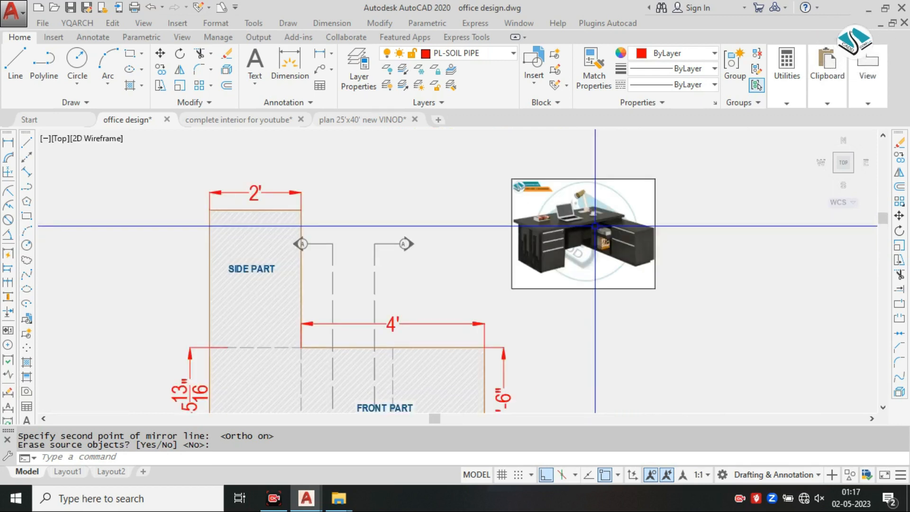
pyautogui.moveTo(455, 244); pyautogui.dragTo(446, 216, button='middle')
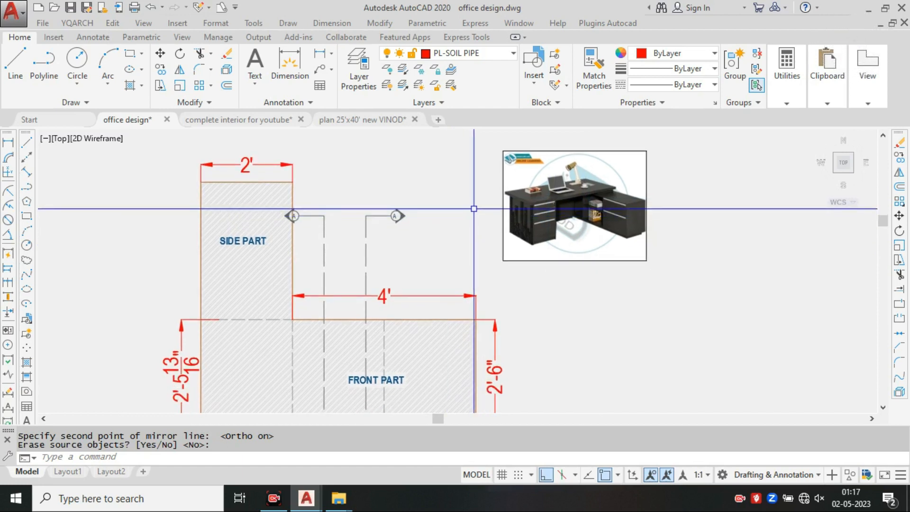
pyautogui.scroll(6, 474, 208)
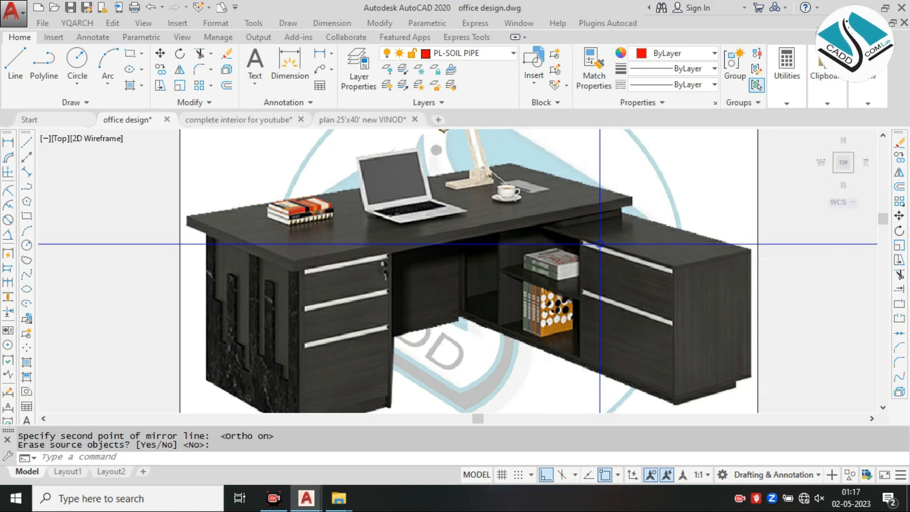
pyautogui.scroll(2, 452, 234)
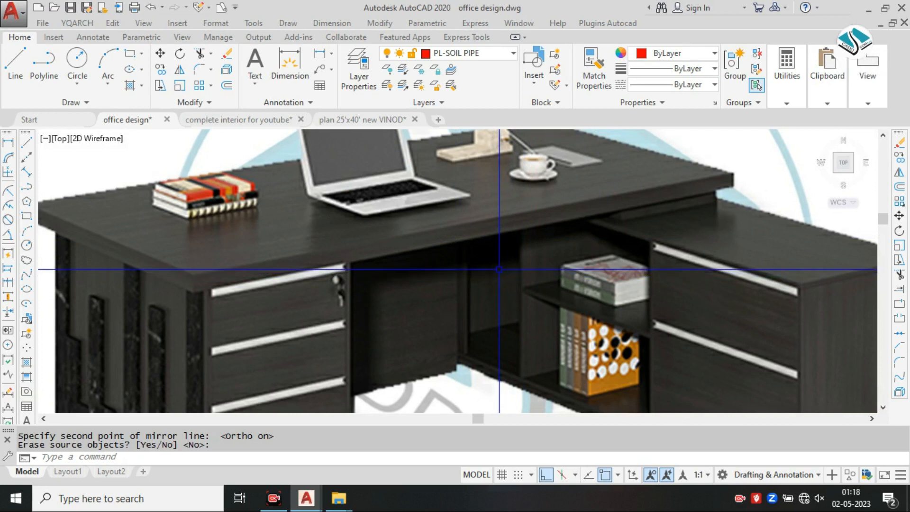
pyautogui.scroll(-2, 499, 269)
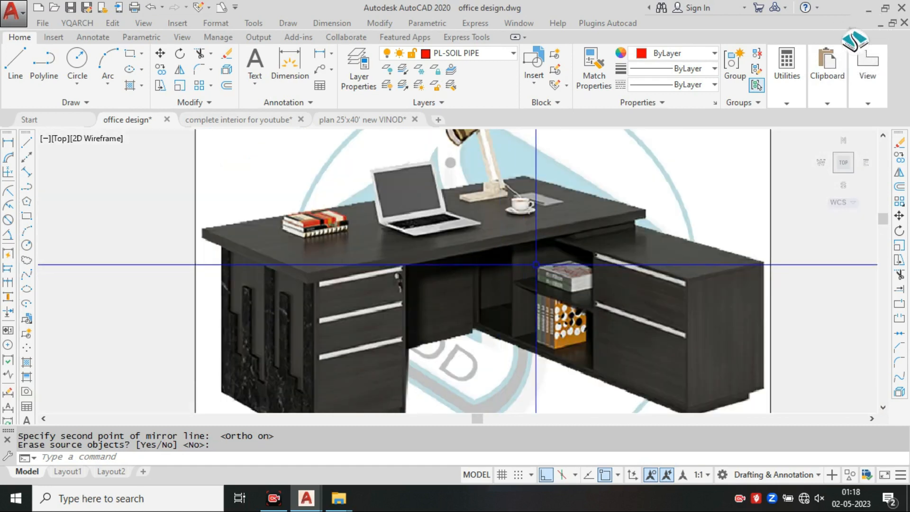
pyautogui.scroll(-4, 598, 269)
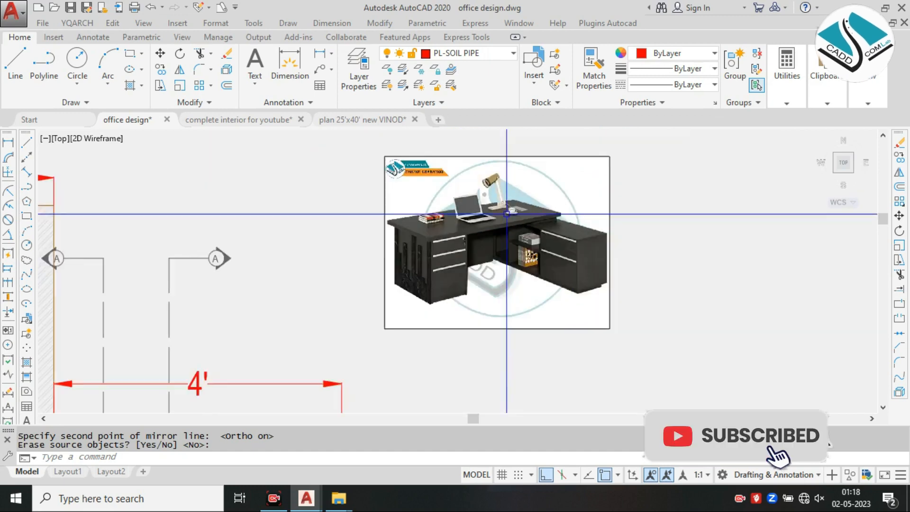
pyautogui.scroll(-2, 604, 238)
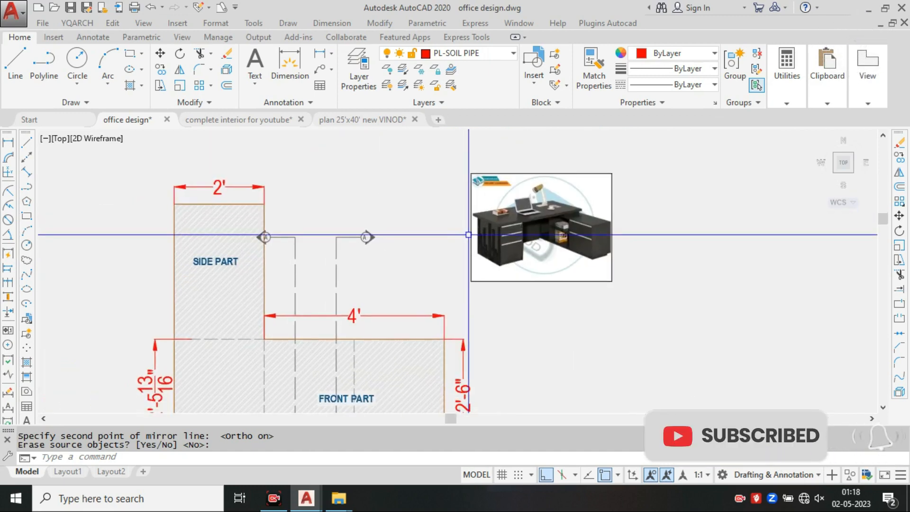
pyautogui.scroll(1, 580, 223)
pyautogui.scroll(-1, 578, 223)
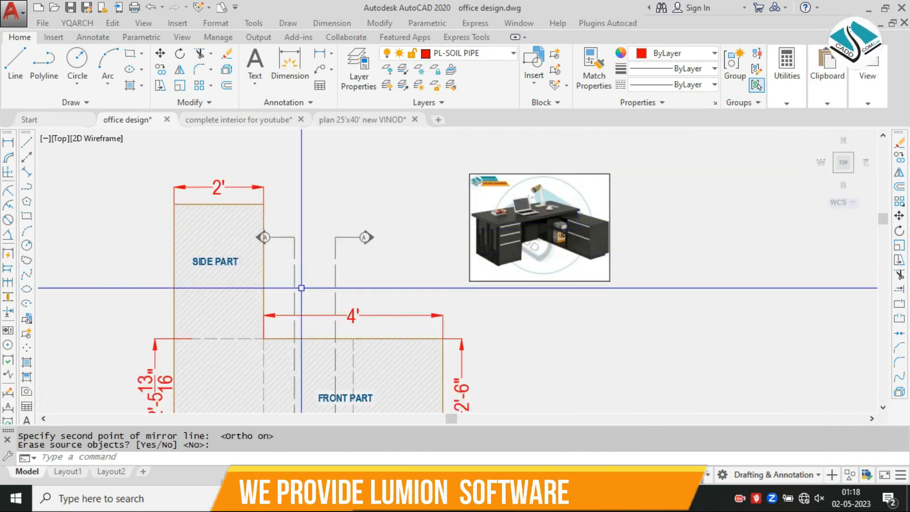
pyautogui.scroll(4, 545, 221)
pyautogui.scroll(-3, 544, 219)
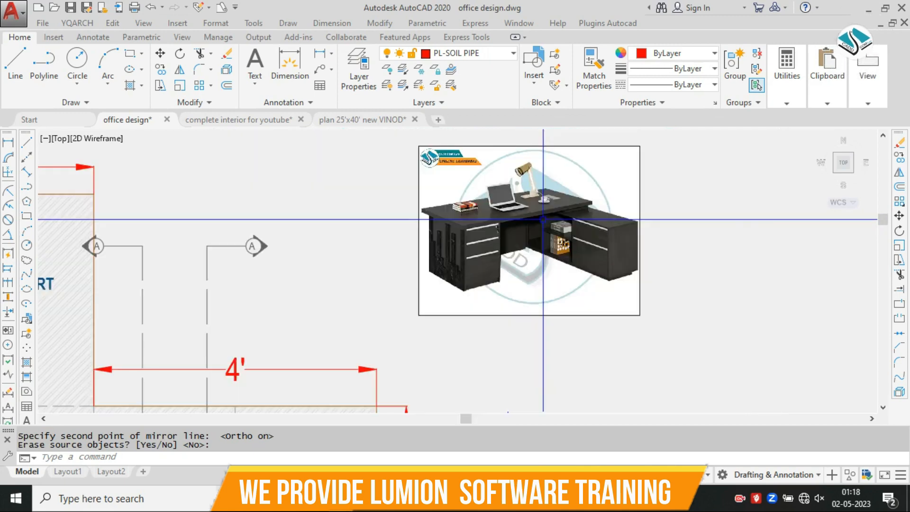
pyautogui.scroll(-5, 543, 219)
pyautogui.scroll(3, 351, 243)
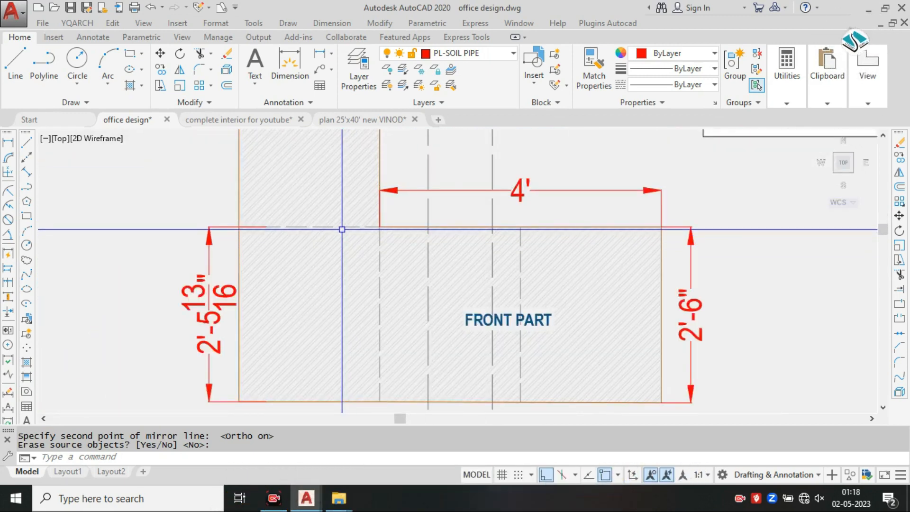
pyautogui.moveTo(502, 230); pyautogui.dragTo(482, 301, button='middle')
pyautogui.scroll(-2, 624, 203)
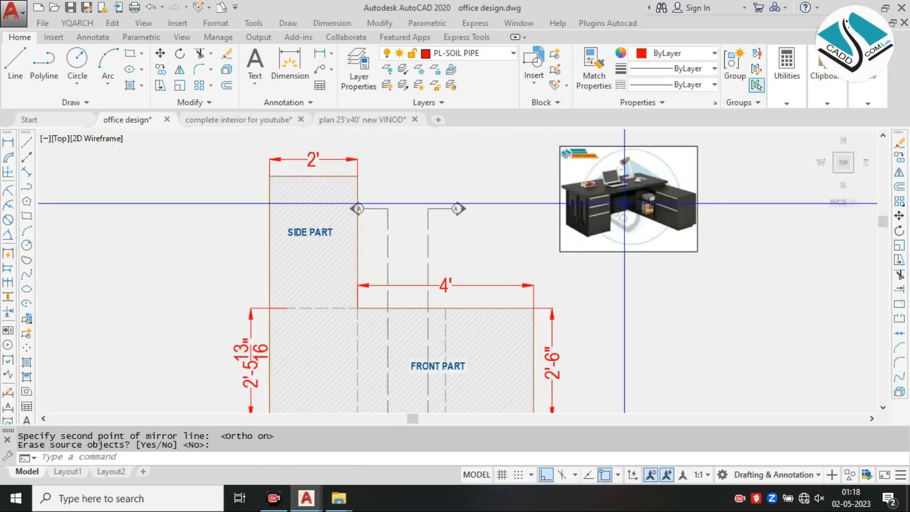
pyautogui.scroll(2, 646, 197)
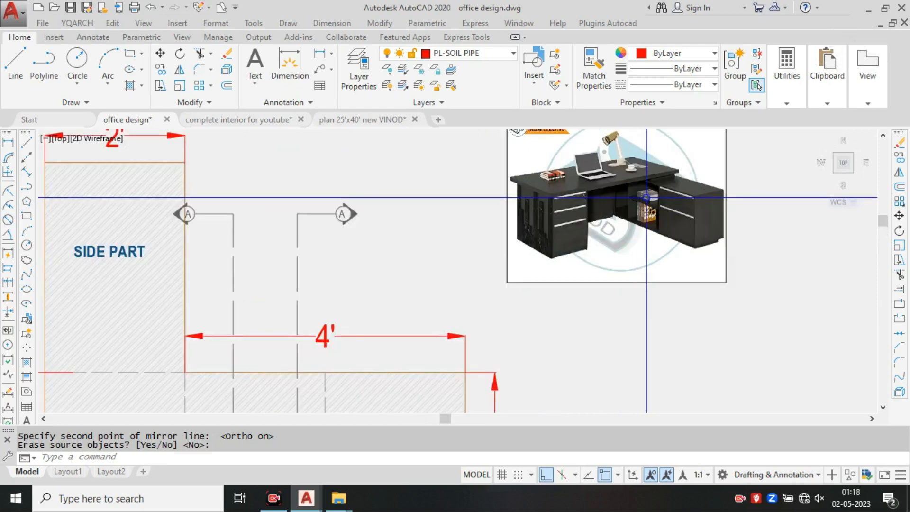
pyautogui.scroll(-2, 646, 197)
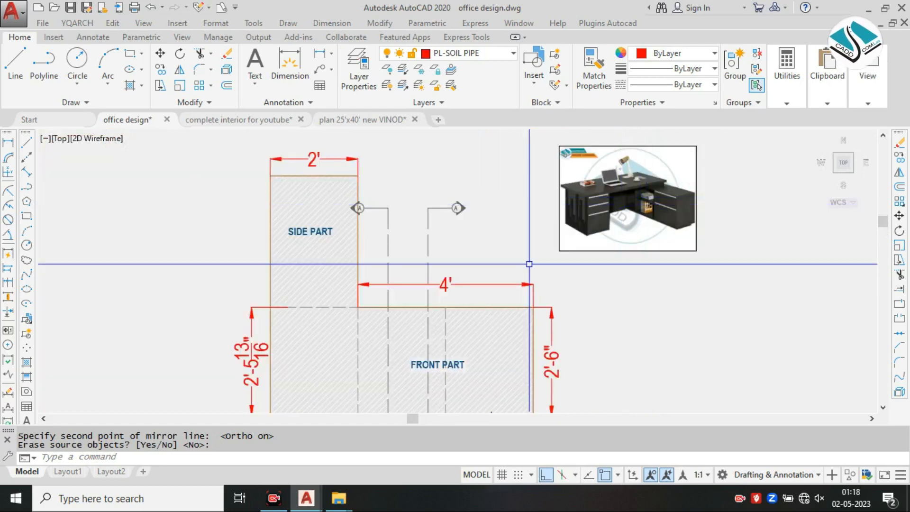
pyautogui.moveTo(429, 278); pyautogui.dragTo(431, 255, button='middle')
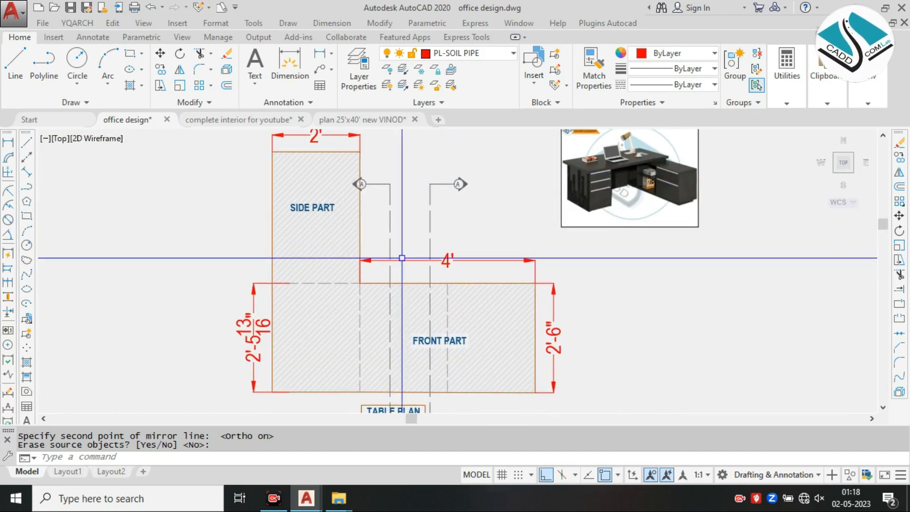
pyautogui.moveTo(316, 270); pyautogui.dragTo(319, 288, button='middle')
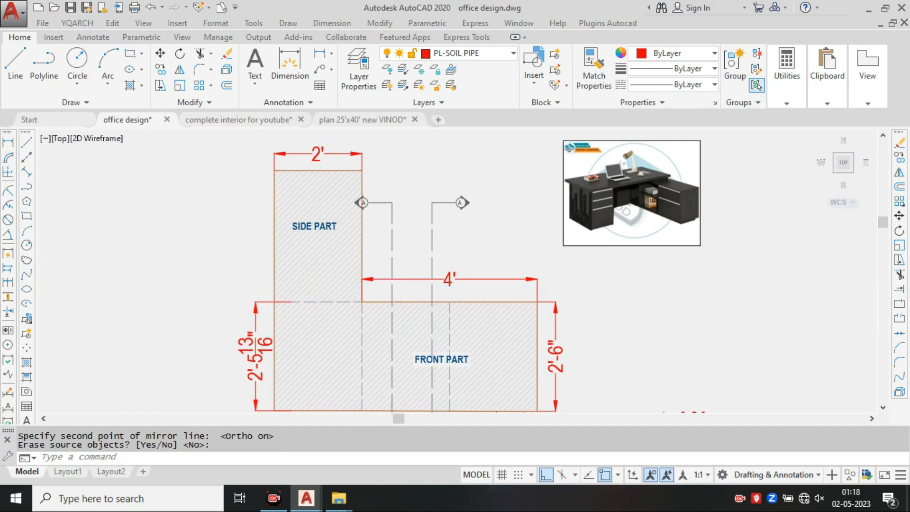
pyautogui.scroll(2, 317, 290)
pyautogui.press('Return')
pyautogui.click(334, 306)
pyautogui.write('m')
pyautogui.press('Return')
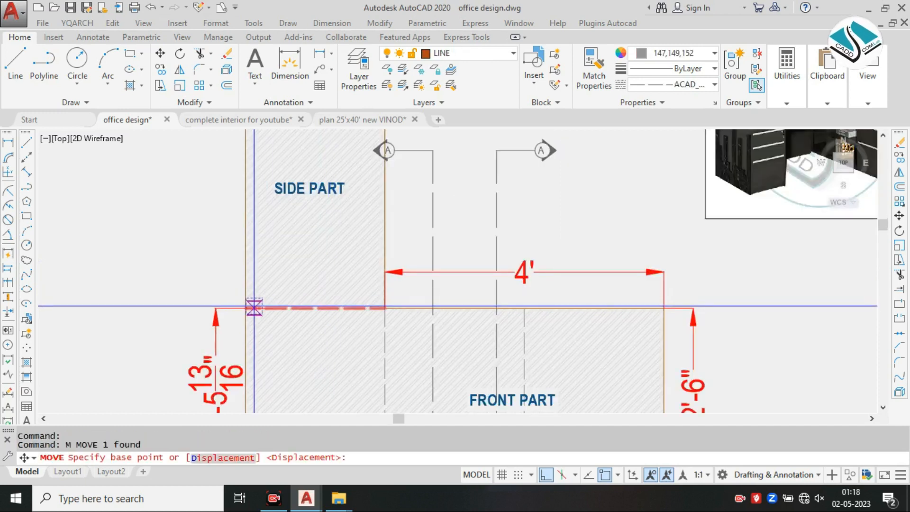
pyautogui.press('Escape')
pyautogui.press('Escape')
# Step: Offset the side part's upper edge 2' inward, down into the side part
pyautogui.write('o')
pyautogui.press('Return')
pyautogui.write("2'")
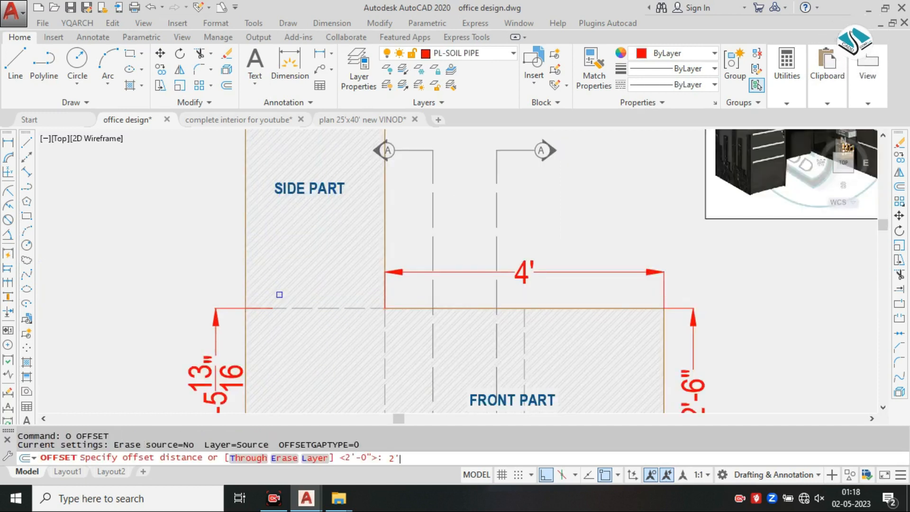
pyautogui.press('Return')
pyautogui.moveTo(307, 239); pyautogui.dragTo(340, 316, button='middle')
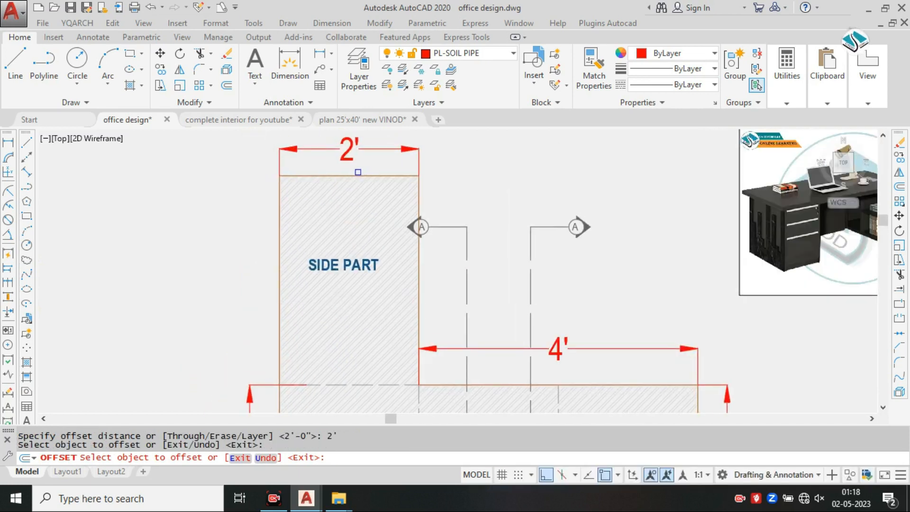
pyautogui.click(362, 175)
pyautogui.click(361, 210)
pyautogui.press('Escape')
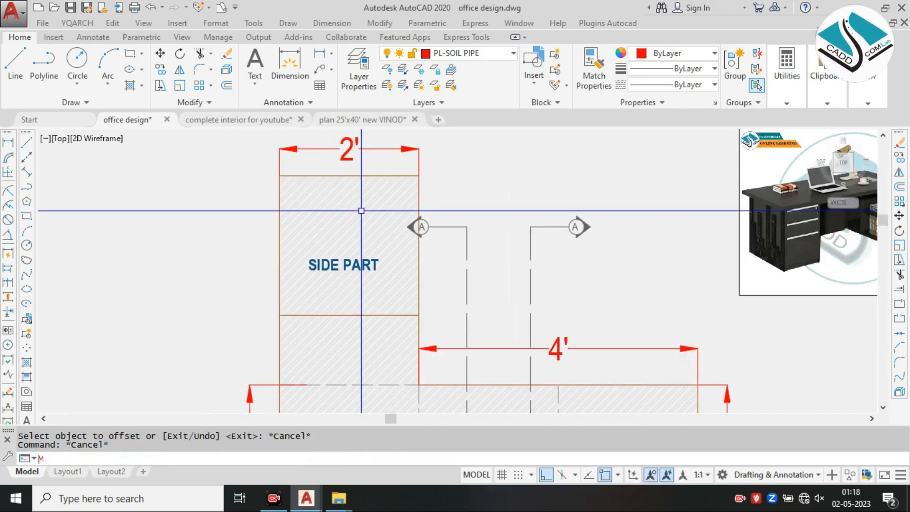
# Step: Match the properties of the dashed line at the side and front part junction onto the new offset line
pyautogui.write('ma')
pyautogui.press('Return')
pyautogui.click(394, 385)
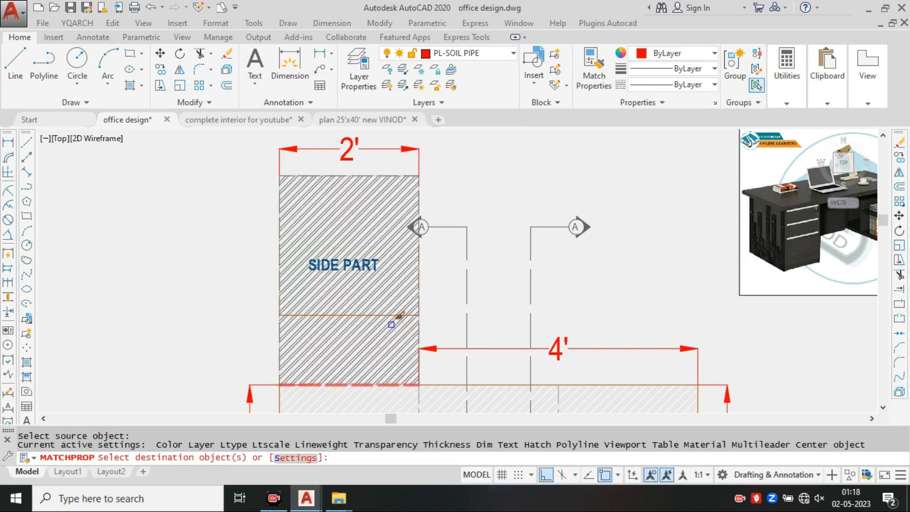
pyautogui.click(389, 314)
pyautogui.press('Escape')
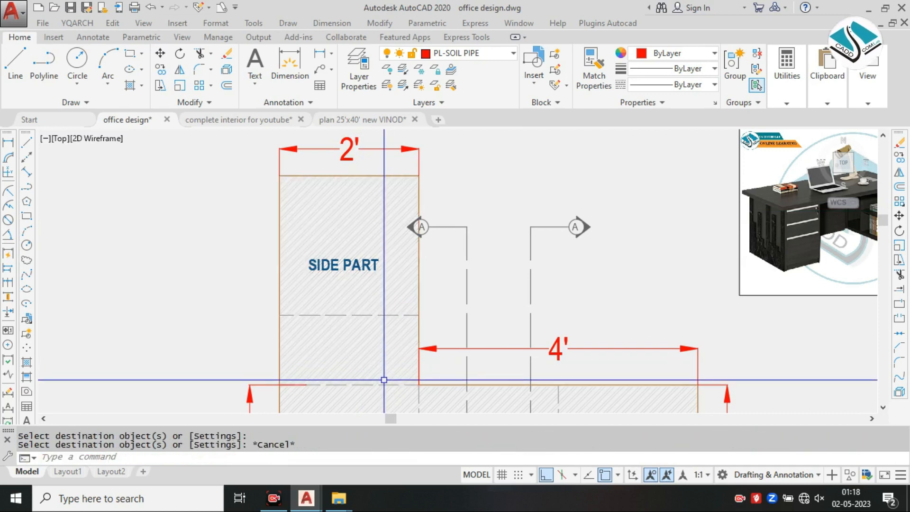
# Step: Delete the dashed line across the side part level with the front part's upper edge
pyautogui.click(385, 384)
pyautogui.press('Delete')
pyautogui.scroll(-3, 593, 264)
pyautogui.scroll(4, 693, 232)
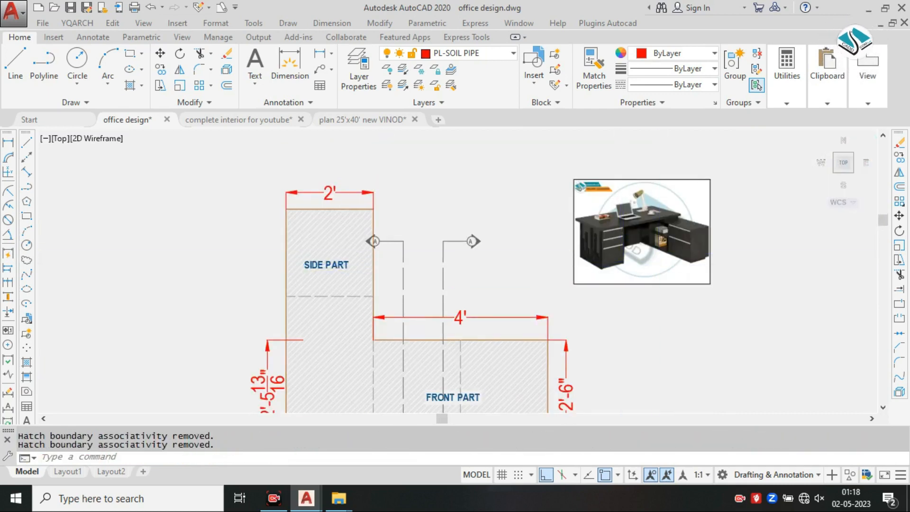
pyautogui.scroll(4, 694, 135)
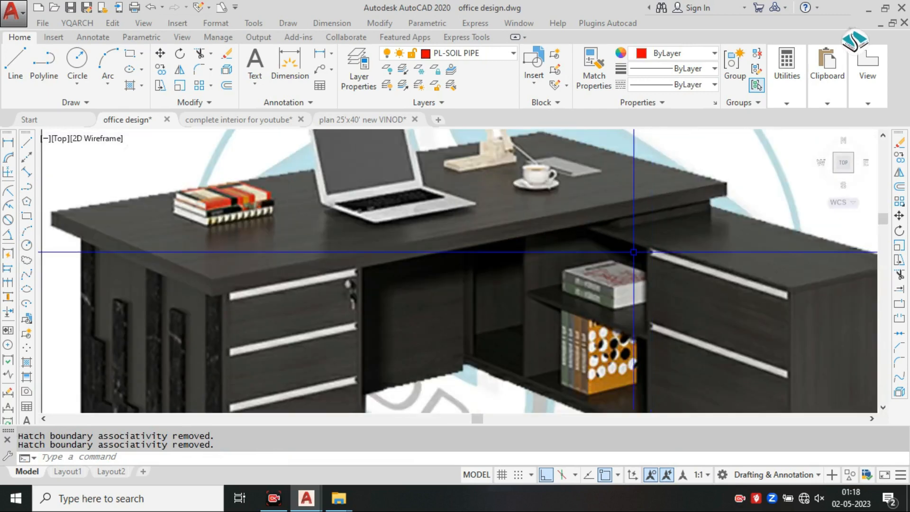
# Step: Offset the dashed line across the side part 1'6" downward toward the front part
pyautogui.scroll(-5, 554, 265)
pyautogui.moveTo(65, 358)
pyautogui.mouseDown(button='middle')
pyautogui.moveTo(317, 280)
pyautogui.moveTo(374, 228)
pyautogui.mouseUp(button='middle')
pyautogui.write('o')
pyautogui.press('Return')
pyautogui.write('1')
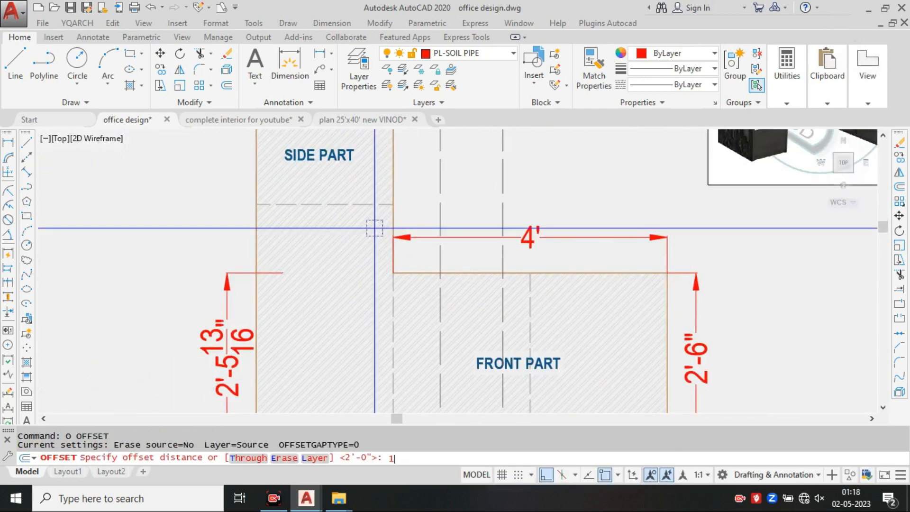
pyautogui.write('\'6"')
pyautogui.press('Return')
pyautogui.click(357, 202)
pyautogui.click(355, 204)
pyautogui.click(351, 235)
pyautogui.scroll(-5, 351, 235)
pyautogui.scroll(3, 358, 235)
pyautogui.click(357, 236)
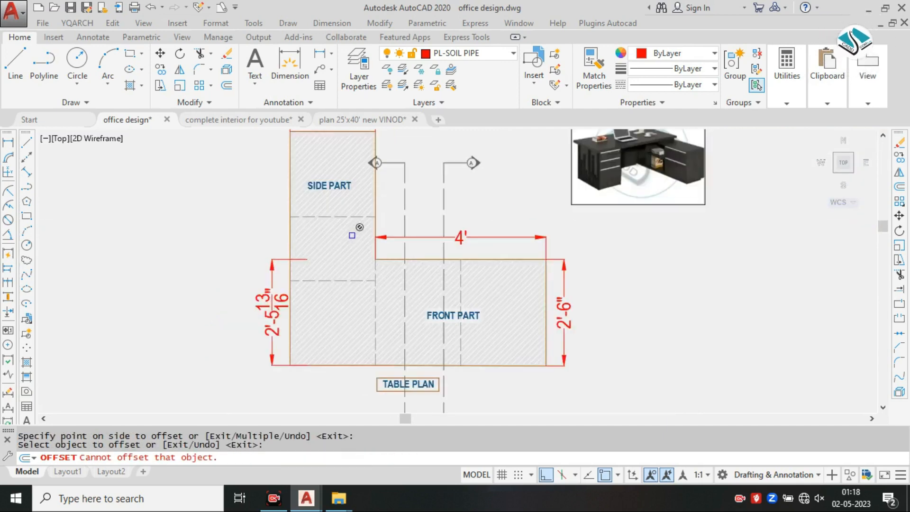
pyautogui.press('Escape')
# Step: Examine the reference desk picture's drawers, shelves and side cabinet against the dashed divisions in the table plan
pyautogui.moveTo(538, 224); pyautogui.dragTo(535, 227, button='middle')
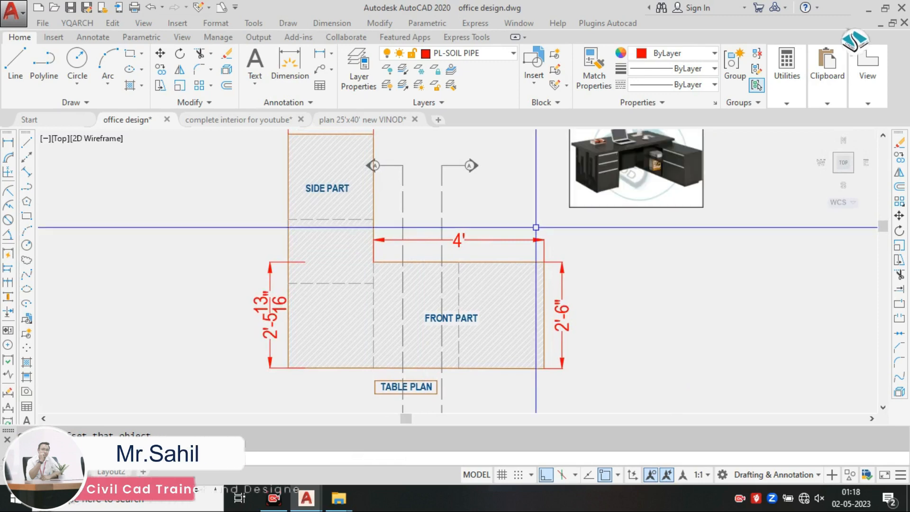
pyautogui.scroll(3, 683, 135)
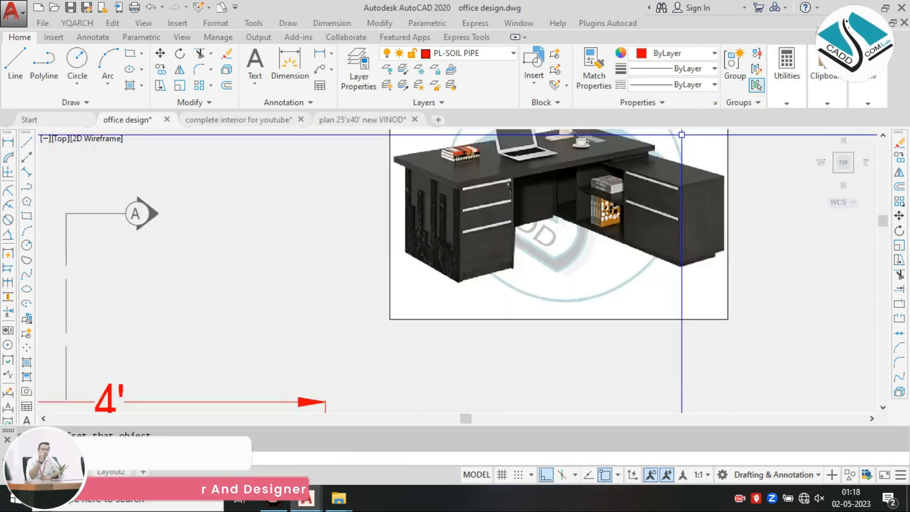
pyautogui.scroll(-2, 591, 161)
pyautogui.scroll(-3, 484, 209)
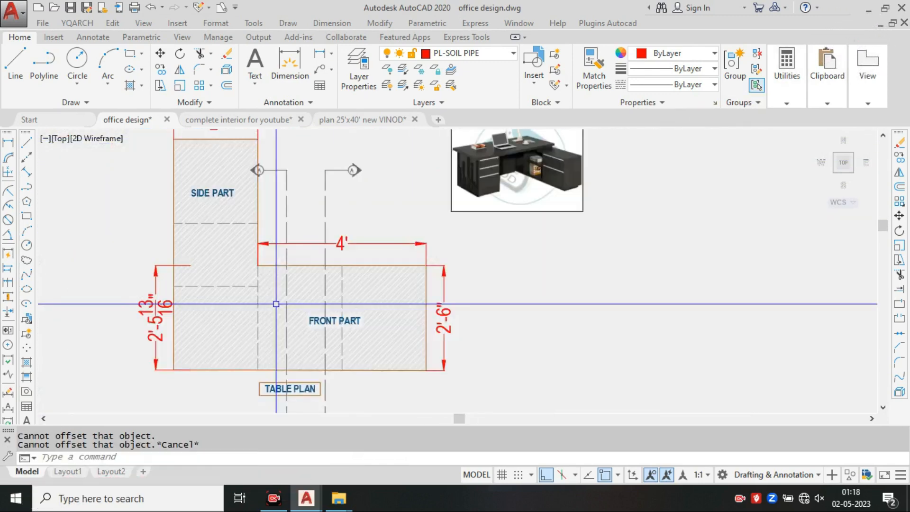
pyautogui.scroll(1, 458, 173)
pyautogui.scroll(3, 500, 175)
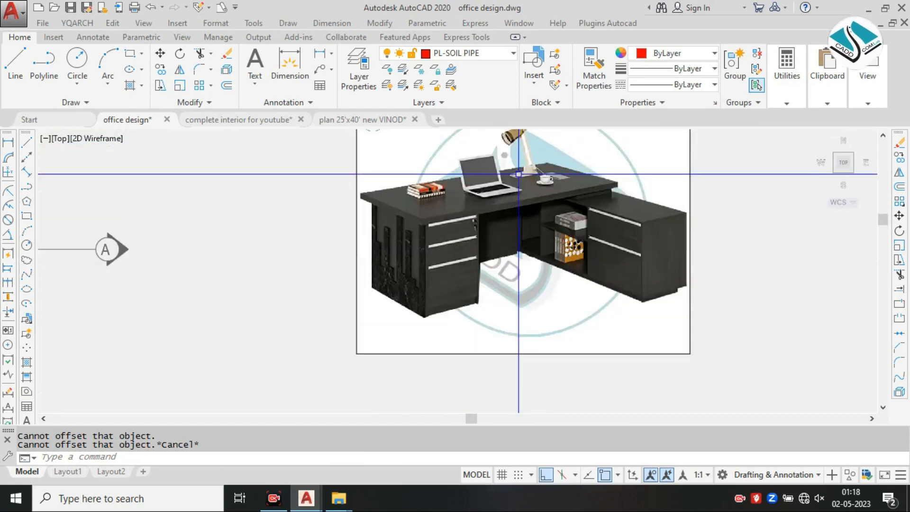
pyautogui.scroll(-3, 502, 182)
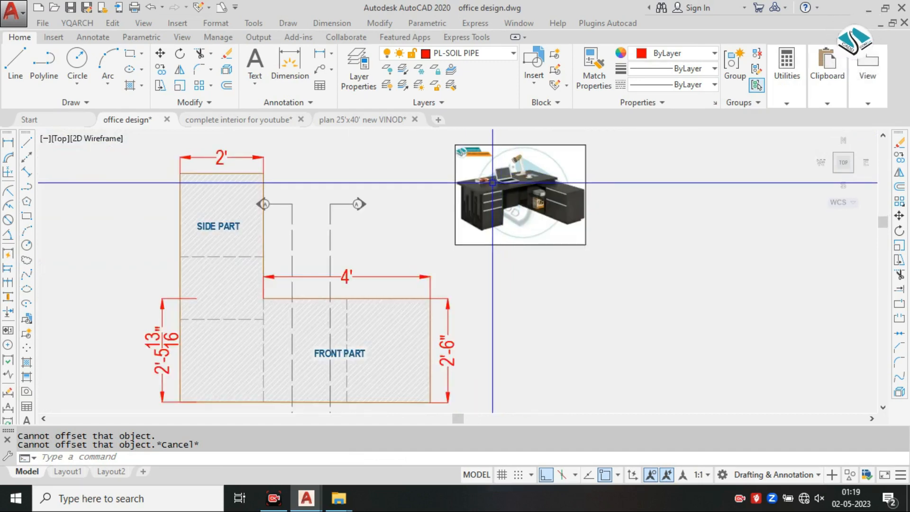
# Step: Copy the section line A nearest the side part to a position running vertically through the side part, with Ortho off
pyautogui.moveTo(313, 212); pyautogui.dragTo(355, 200, button='middle')
pyautogui.click(334, 195)
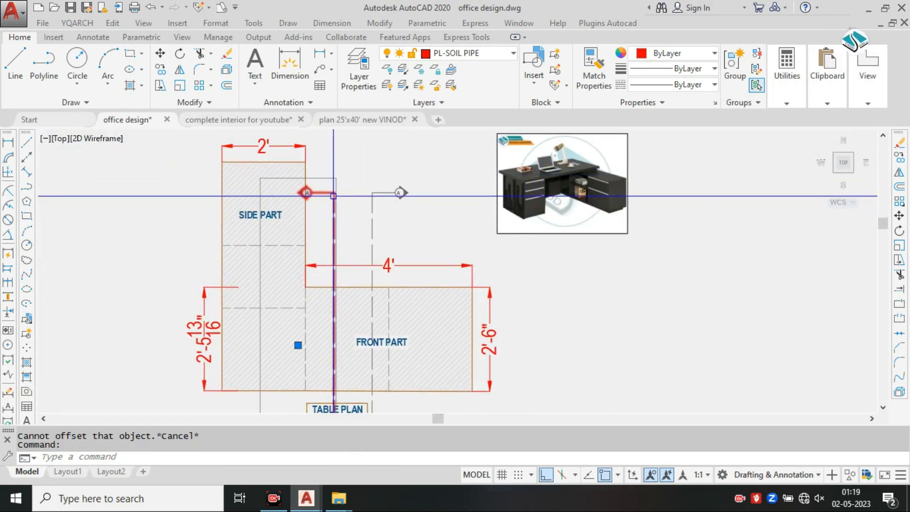
pyautogui.press('Return')
pyautogui.click(333, 193)
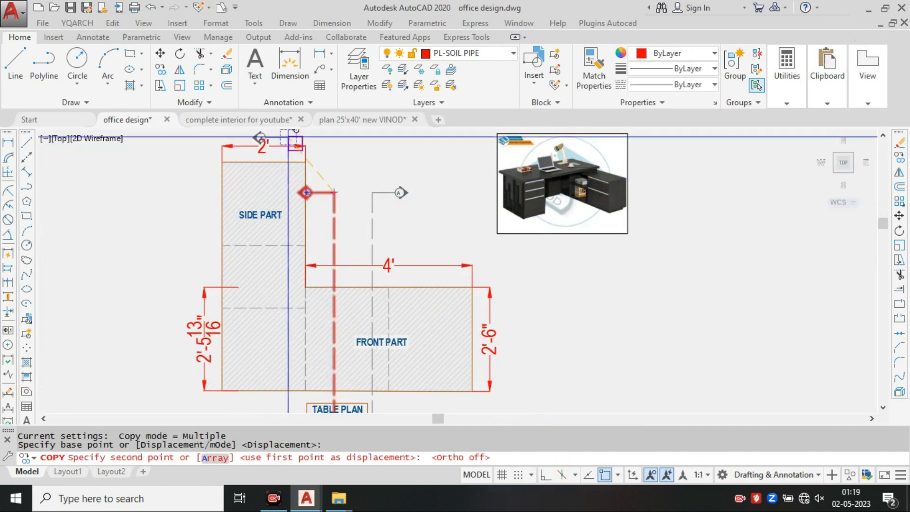
pyautogui.moveTo(288, 143); pyautogui.dragTo(337, 166, button='middle')
pyautogui.click(314, 170)
pyautogui.scroll(-2, 323, 153)
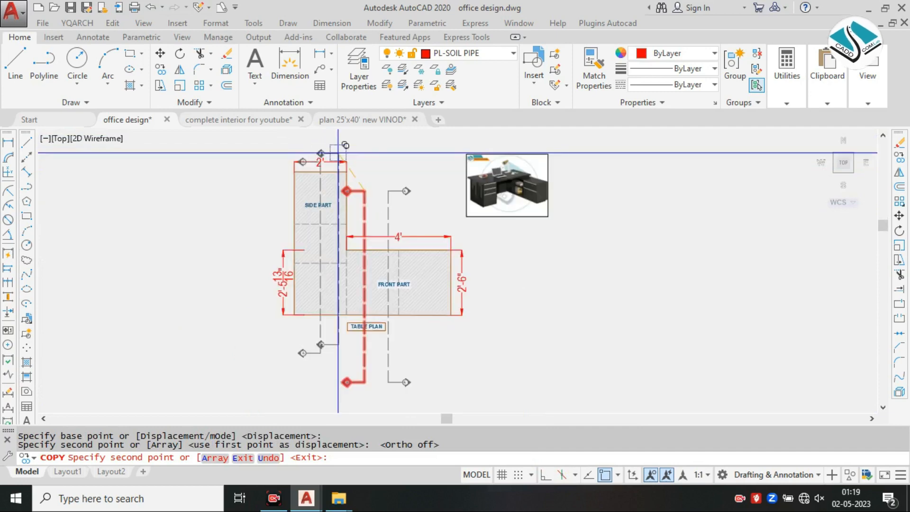
pyautogui.press('Escape')
# Step: Move the copied section line A upward so it extends past both ends of the side part
pyautogui.click(321, 333)
pyautogui.scroll(2, 320, 281)
pyautogui.write('m')
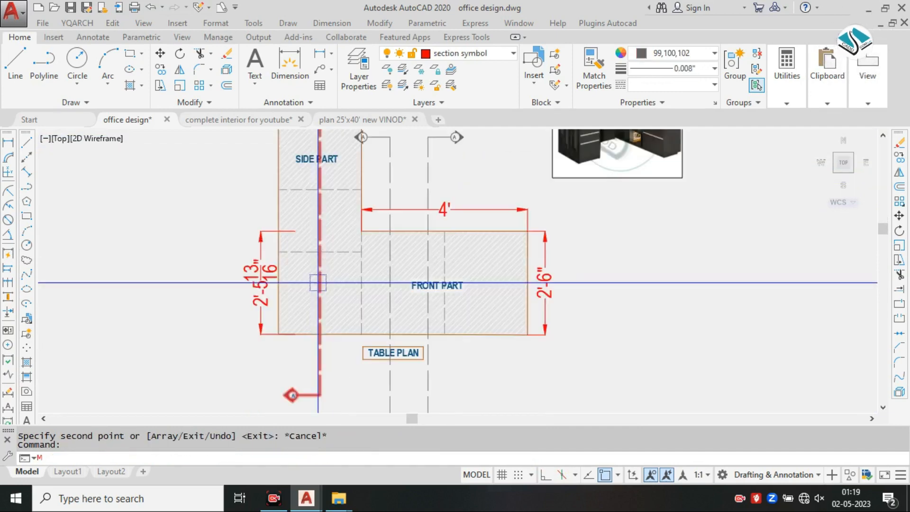
pyautogui.press('Return')
pyautogui.click(320, 347)
pyautogui.scroll(-3, 324, 337)
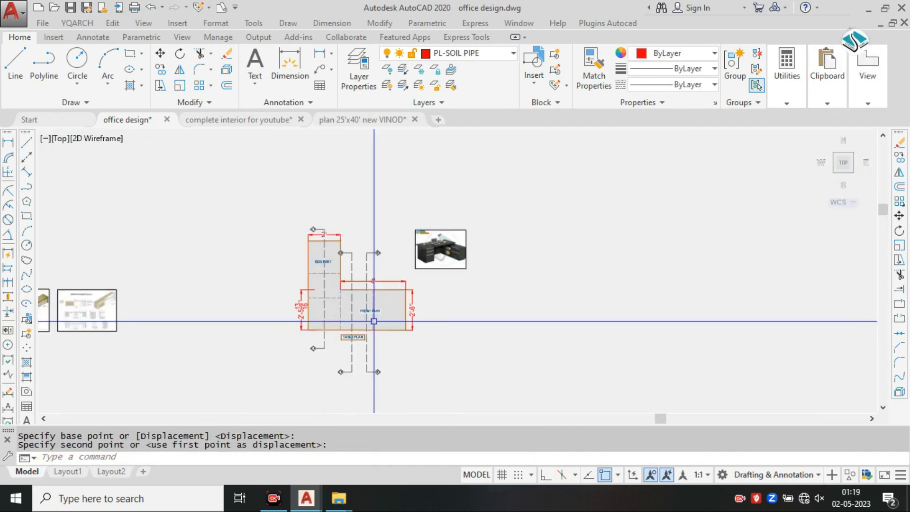
pyautogui.scroll(1, 372, 319)
pyautogui.press('Escape')
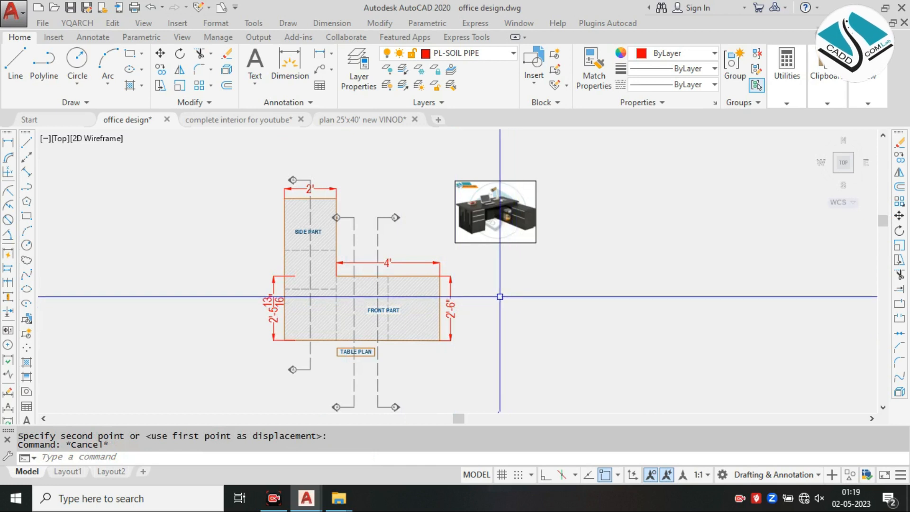
# Step: Change the colour of all three section lines A to orange
pyautogui.scroll(1, 501, 297)
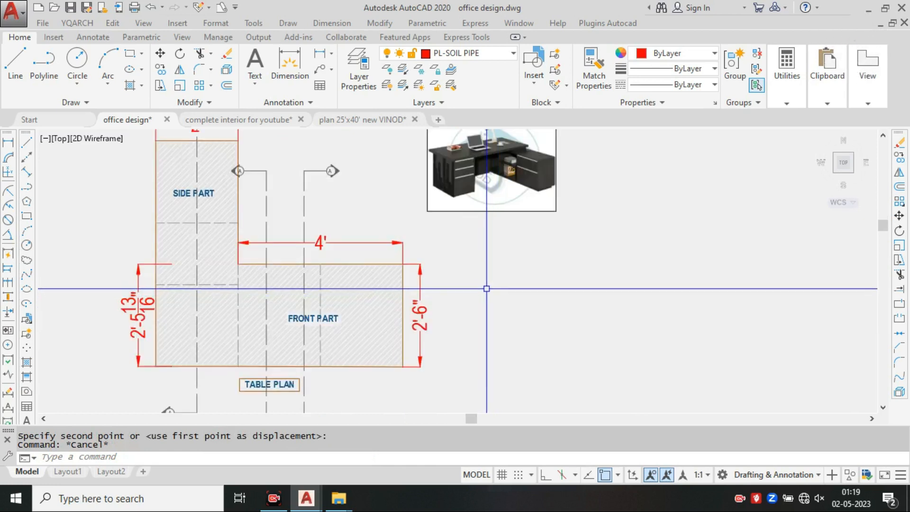
pyautogui.scroll(-1, 454, 290)
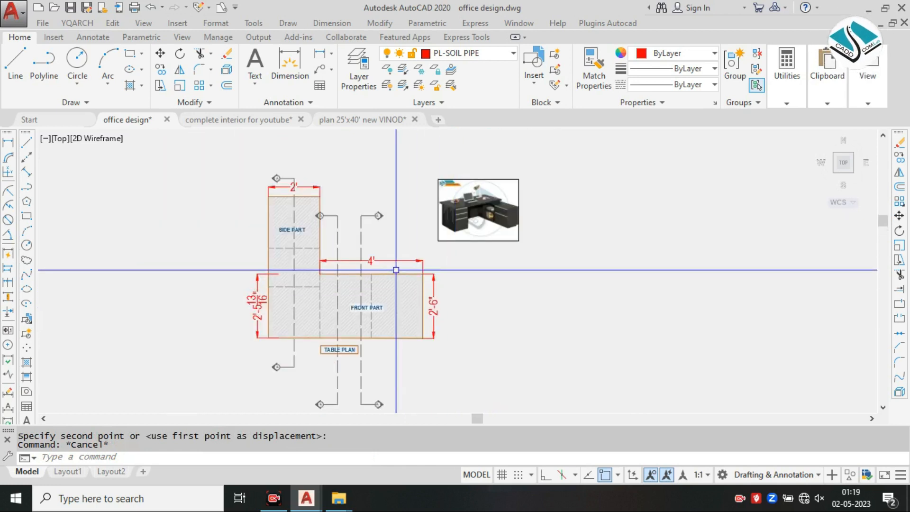
pyautogui.scroll(4, 395, 270)
pyautogui.click(428, 186)
pyautogui.moveTo(290, 146); pyautogui.dragTo(364, 209, button='middle')
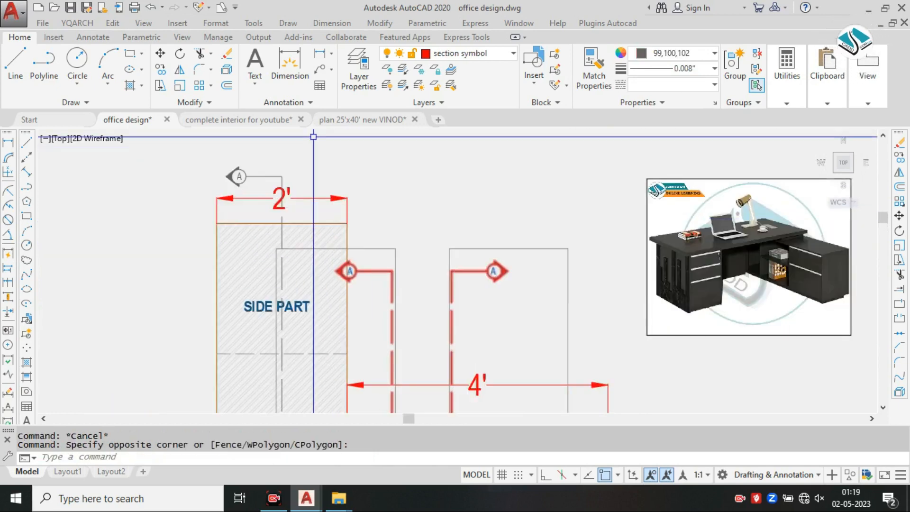
pyautogui.click(227, 166)
pyautogui.click(213, 185)
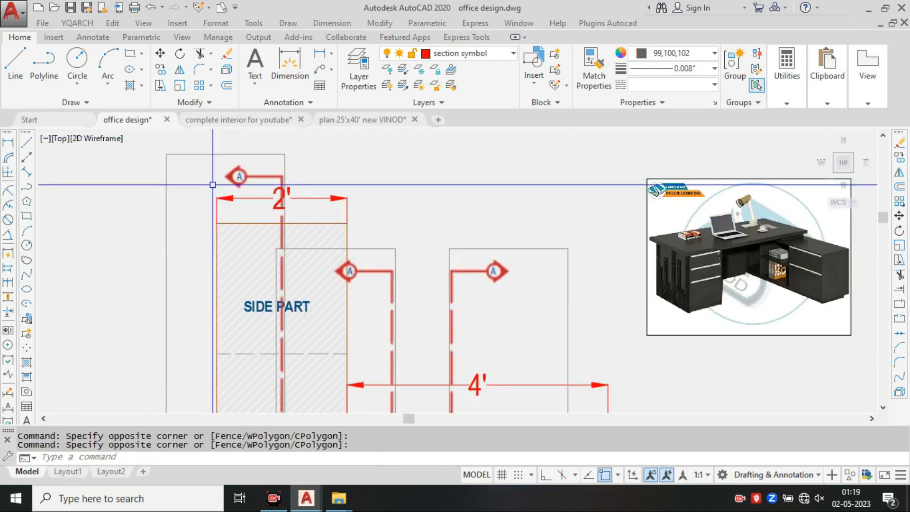
pyautogui.click(695, 62)
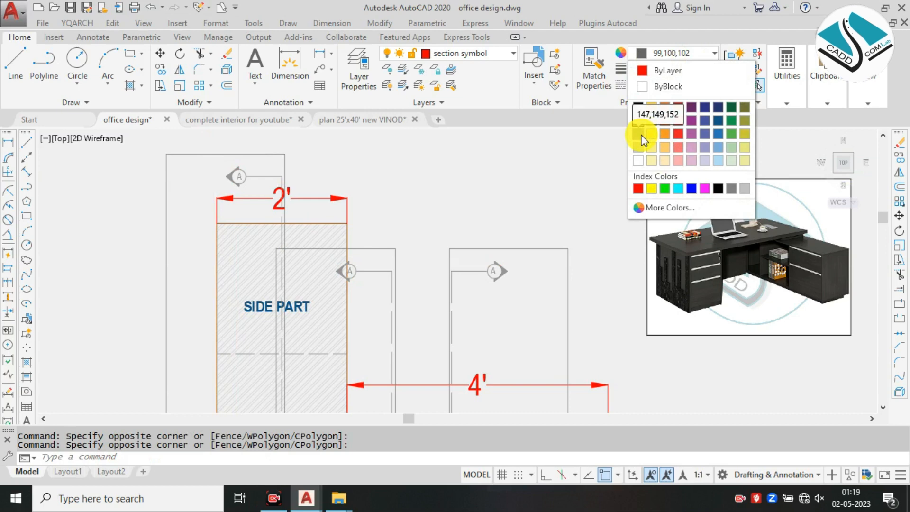
pyautogui.click(665, 134)
pyautogui.press('Escape')
pyautogui.scroll(-3, 464, 198)
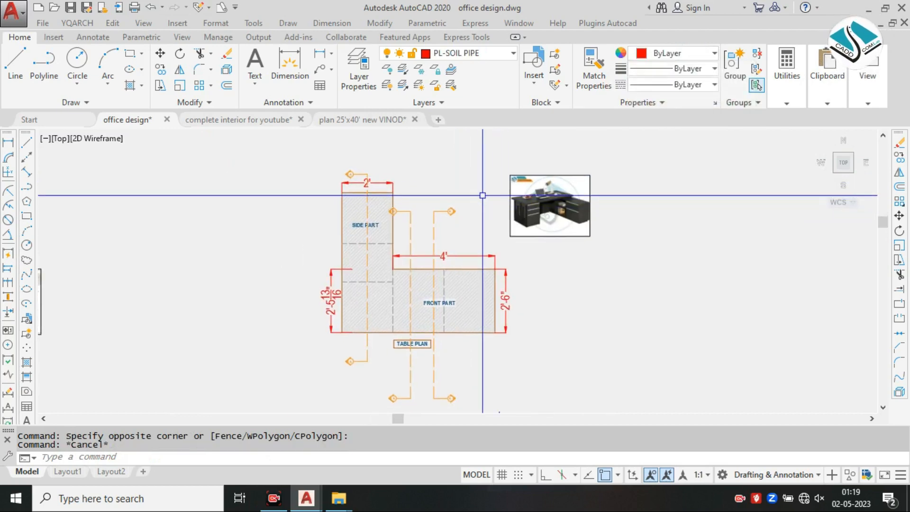
# Step: Draw a rectangular frame around the table plan and its section lines
pyautogui.scroll(2, 557, 181)
pyautogui.scroll(-2, 557, 181)
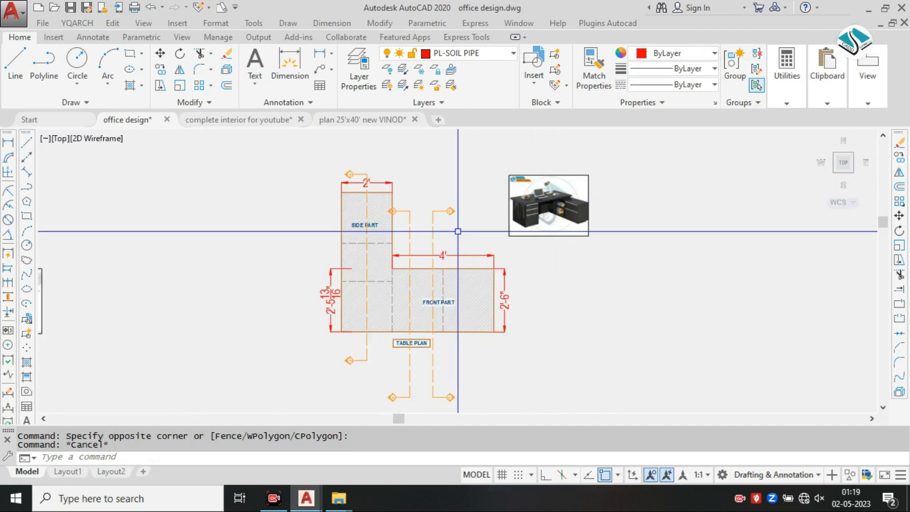
pyautogui.moveTo(475, 223); pyautogui.dragTo(440, 168, button='middle')
pyautogui.write('EC')
pyautogui.press('Return')
pyautogui.moveTo(355, 209); pyautogui.dragTo(351, 241, button='middle')
pyautogui.click(269, 137)
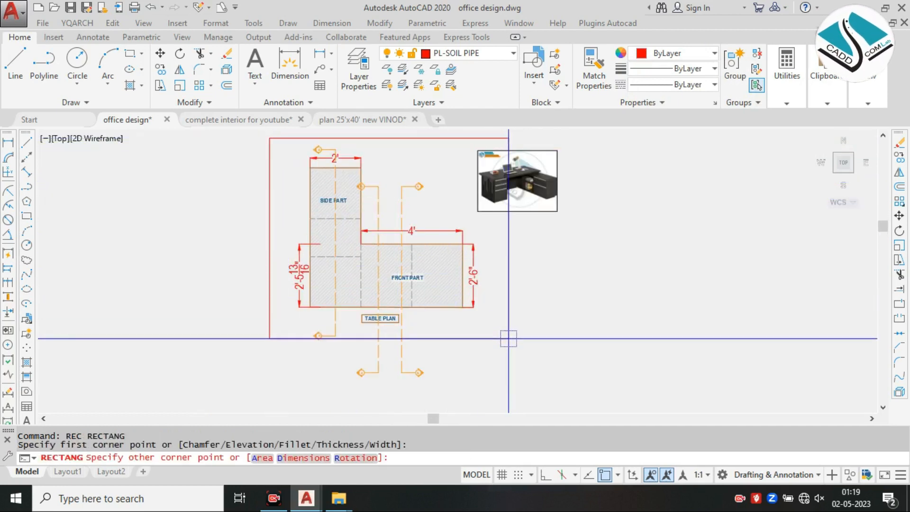
pyautogui.click(500, 365)
# Step: Move the boxed TABLE PLAN title down between the lower section markers and the frame's bottom edge
pyautogui.scroll(5, 395, 337)
pyautogui.click(374, 306)
pyautogui.click(358, 267)
pyautogui.write('m')
pyautogui.press('Return')
pyautogui.click(398, 280)
pyautogui.scroll(-5, 398, 280)
pyautogui.moveTo(388, 330); pyautogui.dragTo(420, 271, button='middle')
pyautogui.scroll(5, 414, 323)
pyautogui.click(446, 309)
pyautogui.press('Escape')
pyautogui.click(435, 286)
pyautogui.click(418, 309)
pyautogui.write('s')
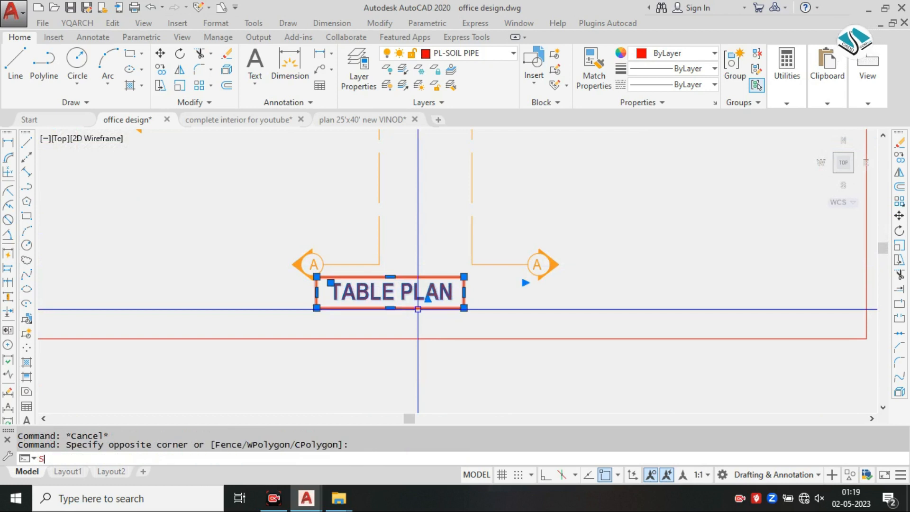
pyautogui.press('Return')
pyautogui.click(418, 309)
pyautogui.press('Escape')
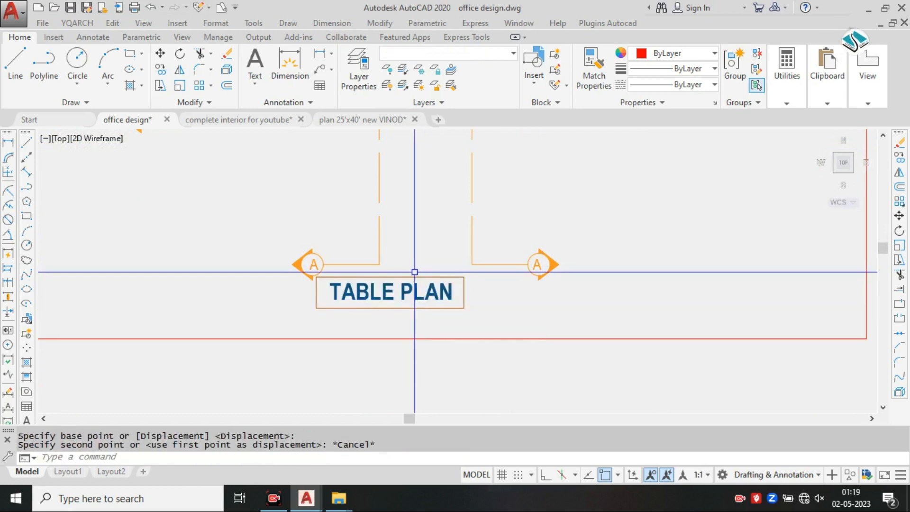
pyautogui.press('Escape')
# Step: Scale up the TABLE PLAN title together with its surrounding box
pyautogui.click(422, 244)
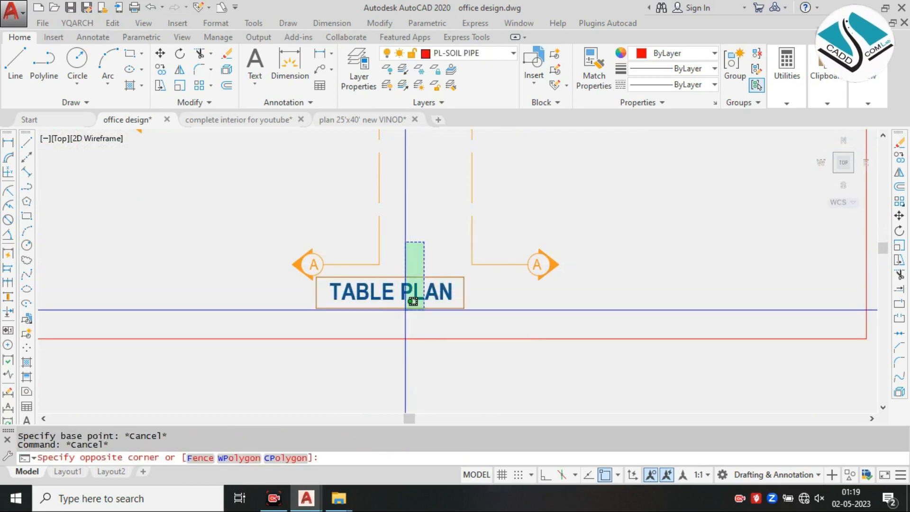
pyautogui.click(407, 304)
pyautogui.write('sc')
pyautogui.press('Return')
pyautogui.click(330, 300)
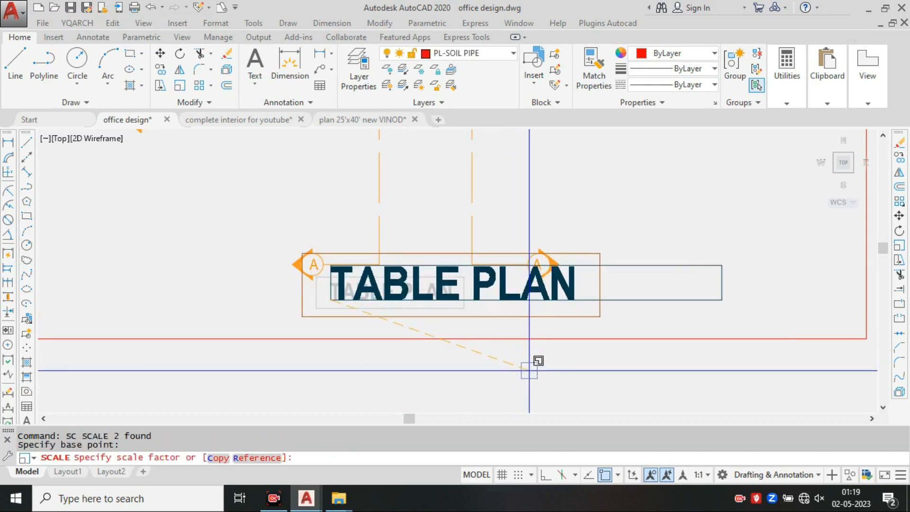
pyautogui.click(522, 360)
# Step: Move the enlarged TABLE PLAN title box into the lower-left corner of the frame
pyautogui.click(436, 240)
pyautogui.click(420, 301)
pyautogui.write('m')
pyautogui.press('Return')
pyautogui.click(440, 277)
pyautogui.moveTo(262, 287); pyautogui.dragTo(504, 323, button='middle')
pyautogui.click(355, 303)
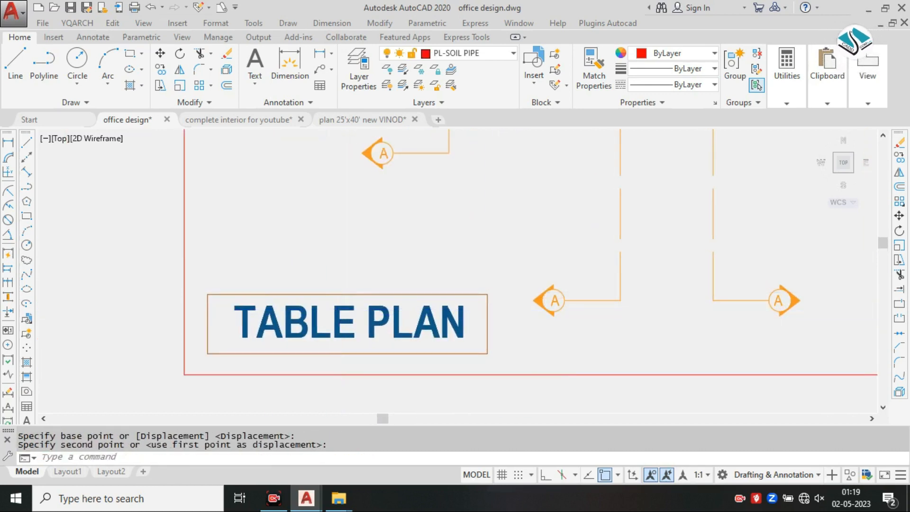
# Step: Scale up the reference desk picture beside the table plan to nearly the width of the plan's frame
pyautogui.scroll(-5, 498, 248)
pyautogui.moveTo(497, 248); pyautogui.dragTo(387, 305, button='middle')
pyautogui.moveTo(426, 268); pyautogui.dragTo(345, 306, button='middle')
pyautogui.click(440, 193)
pyautogui.click(416, 212)
pyautogui.write('sc')
pyautogui.press('Return')
pyautogui.click(436, 206)
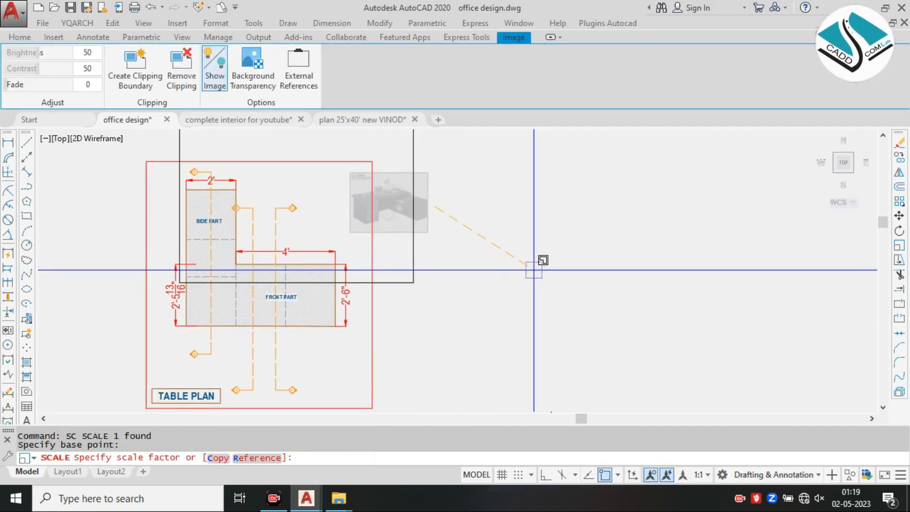
pyautogui.click(417, 186)
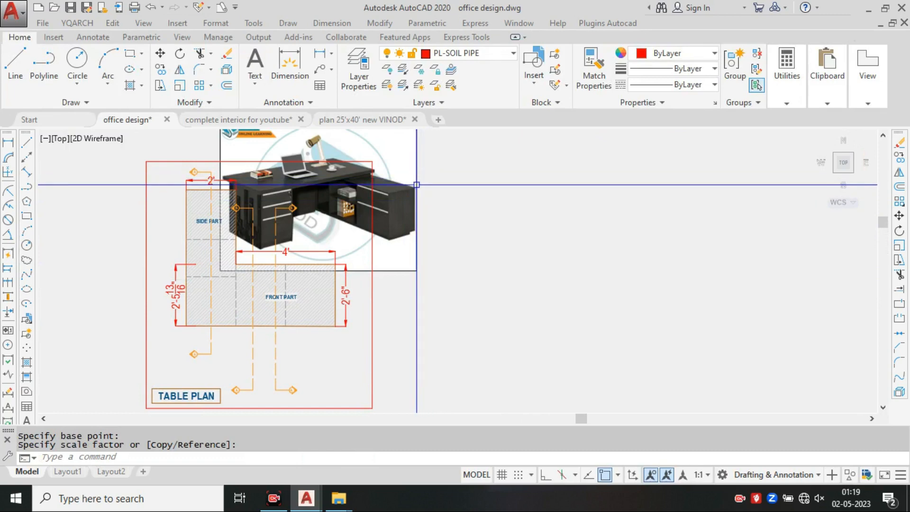
# Step: Move the enlarged desk picture clear of the plan, between the framed table plan and the two smaller reference images
pyautogui.click(413, 189)
pyautogui.click(436, 191)
pyautogui.click(429, 174)
pyautogui.click(408, 195)
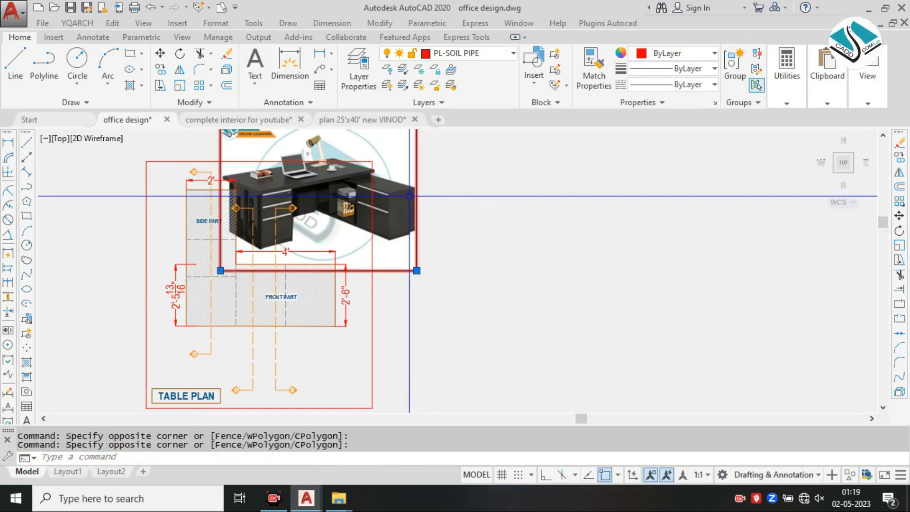
pyautogui.write('m')
pyautogui.press('Return')
pyautogui.click(409, 195)
pyautogui.scroll(-4, 828, 182)
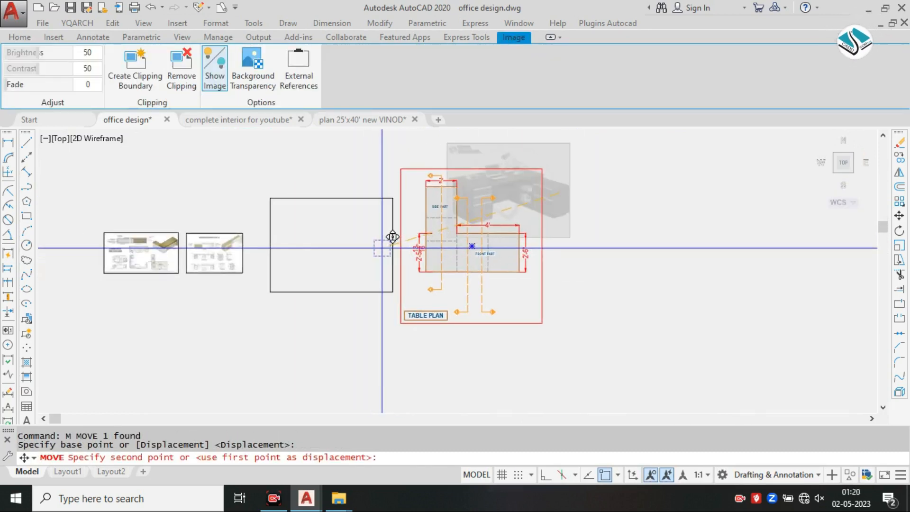
pyautogui.click(392, 237)
pyautogui.press('Escape')
# Step: Copy the complete framed table plan, including its title and section lines, to the empty space right of the original
pyautogui.click(589, 147)
pyautogui.click(396, 346)
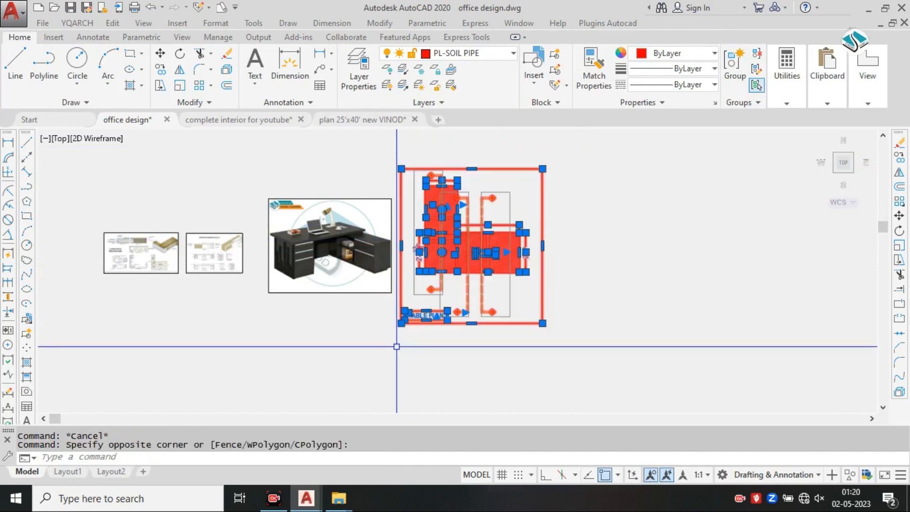
pyautogui.write('co')
pyautogui.press('Return')
pyautogui.click(488, 269)
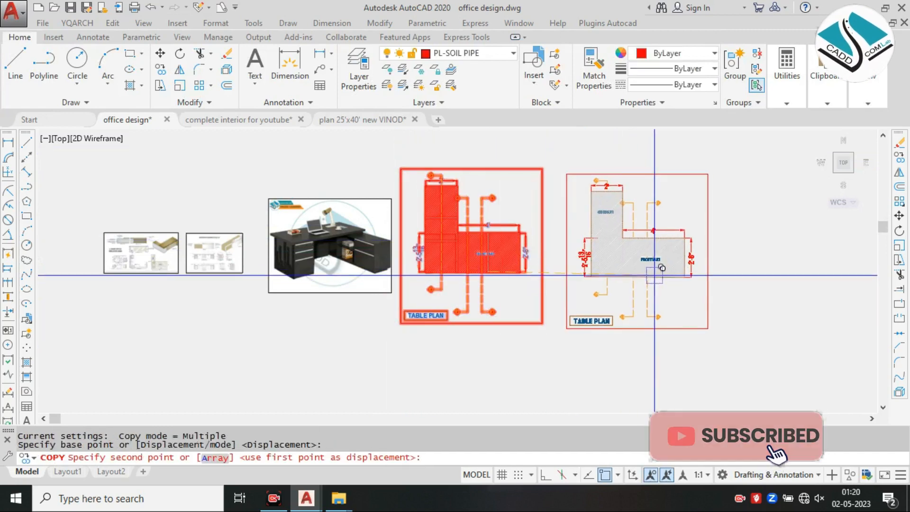
pyautogui.click(683, 264)
pyautogui.press('Escape')
# Step: Move the desk picture to the right so that it overlaps the original table plan
pyautogui.moveTo(549, 264); pyautogui.dragTo(535, 269, button='middle')
pyautogui.scroll(2, 380, 191)
pyautogui.click(381, 191)
pyautogui.click(325, 254)
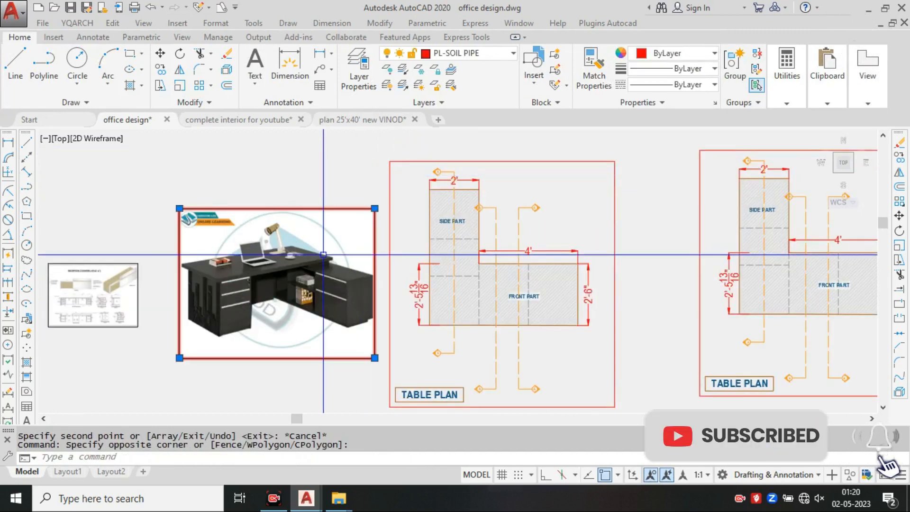
pyautogui.write('m')
pyautogui.press('Return')
pyautogui.click(321, 254)
pyautogui.moveTo(615, 253)
pyautogui.mouseDown(button='middle')
pyautogui.moveTo(392, 234)
pyautogui.moveTo(420, 242)
pyautogui.mouseUp(button='middle')
pyautogui.click(366, 225)
pyautogui.press('Escape')
pyautogui.press('Escape')
# Step: Draw vertical construction lines through the lower-left and lower-right corners of the table in the copied plan
pyautogui.scroll(2, 362, 245)
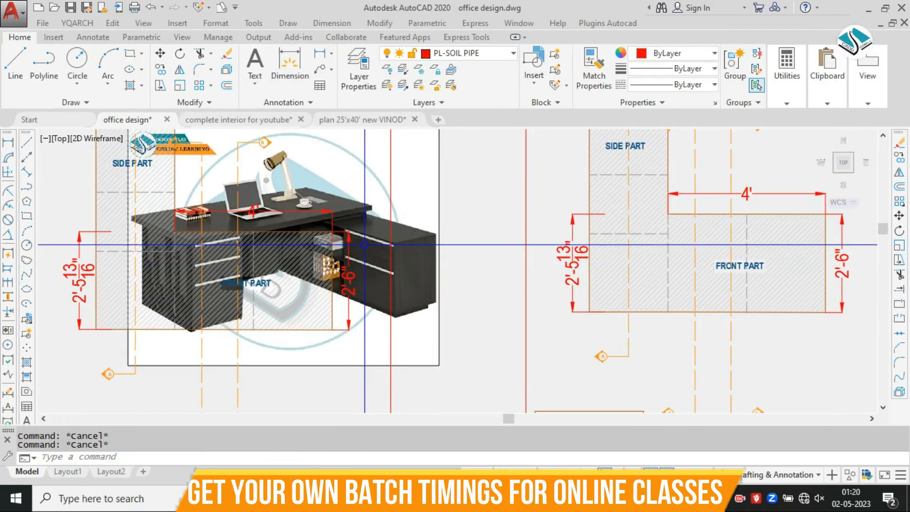
pyautogui.scroll(-2, 364, 245)
pyautogui.moveTo(436, 254); pyautogui.dragTo(385, 236, button='middle')
pyautogui.write('XL')
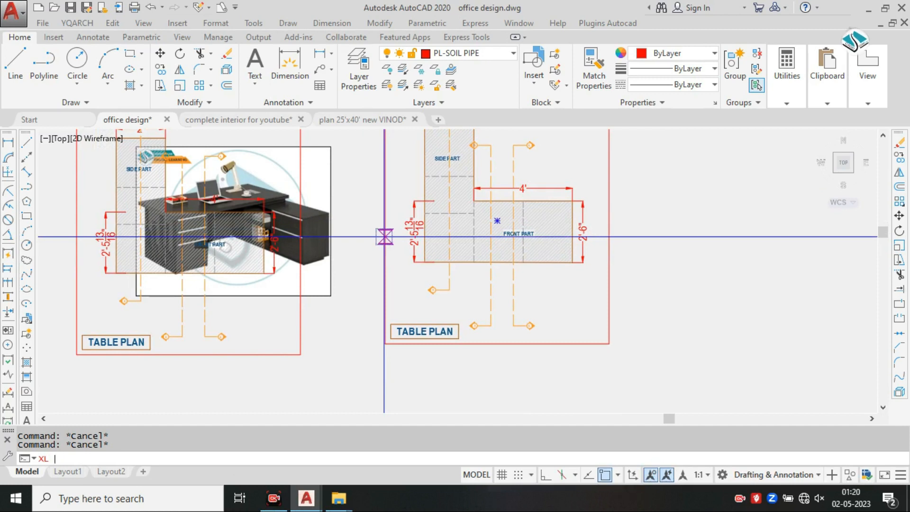
pyautogui.press('Return')
pyautogui.click(204, 457)
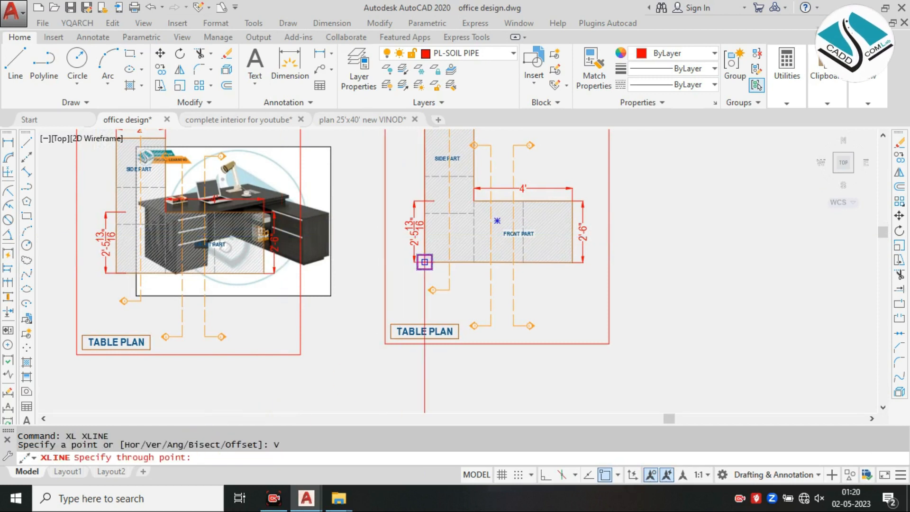
pyautogui.click(425, 262)
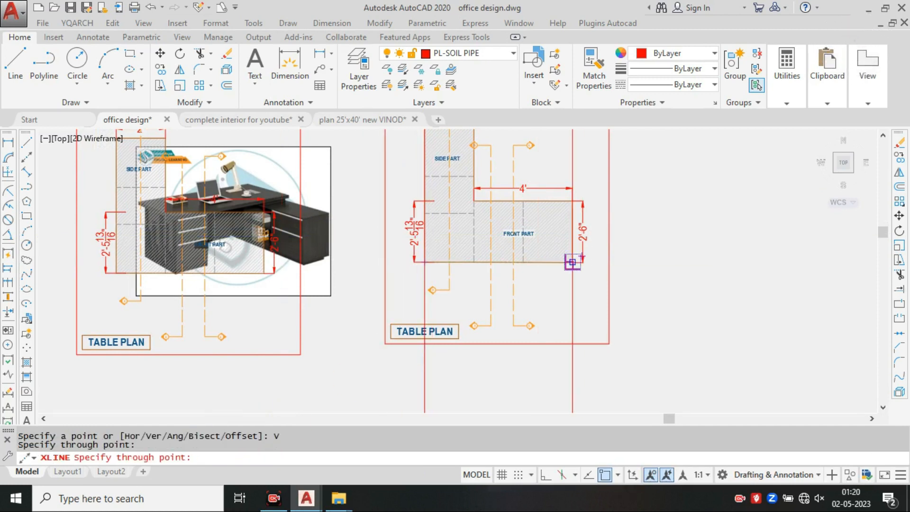
pyautogui.scroll(-2, 521, 266)
pyautogui.press('Escape')
# Step: Draw a horizontal line with Ortho on across both construction lines, well below the copied plan's frame
pyautogui.moveTo(494, 268); pyautogui.dragTo(440, 170, button='middle')
pyautogui.write('L')
pyautogui.press('Return')
pyautogui.click(382, 345)
pyautogui.click(555, 348)
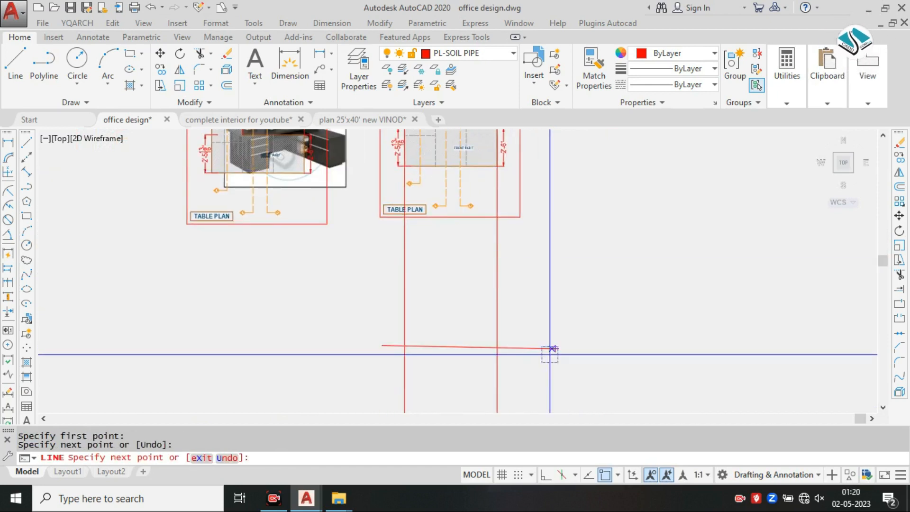
pyautogui.hotkey('ctrl', 'z')
pyautogui.click(545, 474)
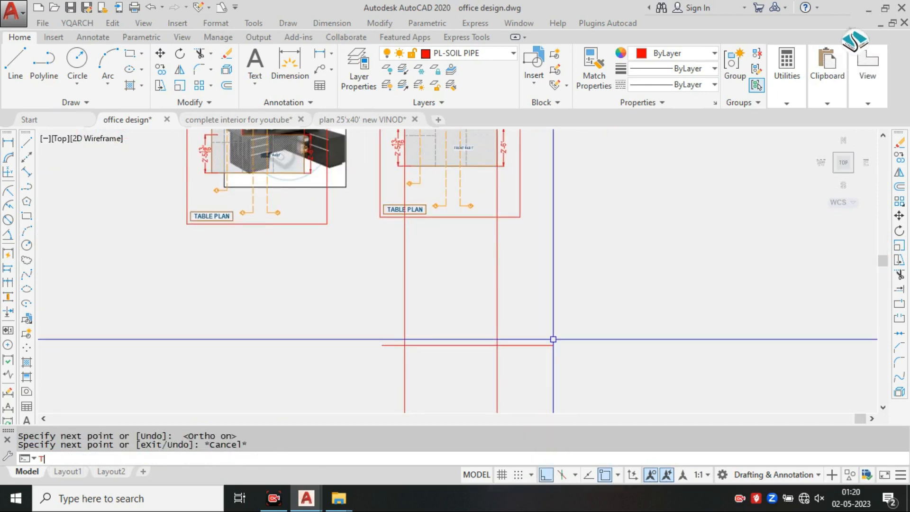
pyautogui.write('T')
pyautogui.press('Return')
pyautogui.click(541, 345)
pyautogui.press('Escape')
pyautogui.press('Escape')
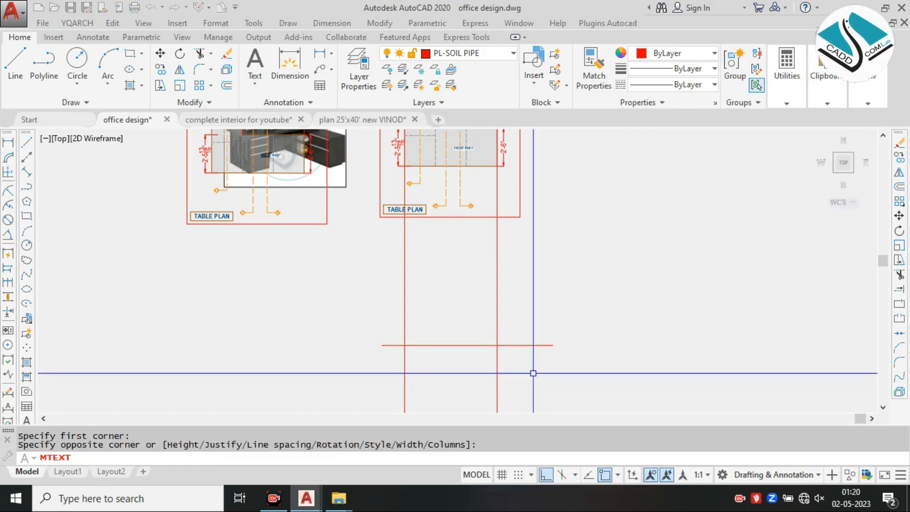
pyautogui.write('TR')
pyautogui.press('Return')
pyautogui.click(537, 308)
pyautogui.click(525, 357)
pyautogui.click(546, 352)
pyautogui.press('Escape')
pyautogui.press('Escape')
# Step: Trim the construction lines below the horizontal base line and remove the base line's overhangs on both sides
pyautogui.write('TR')
pyautogui.press('Return')
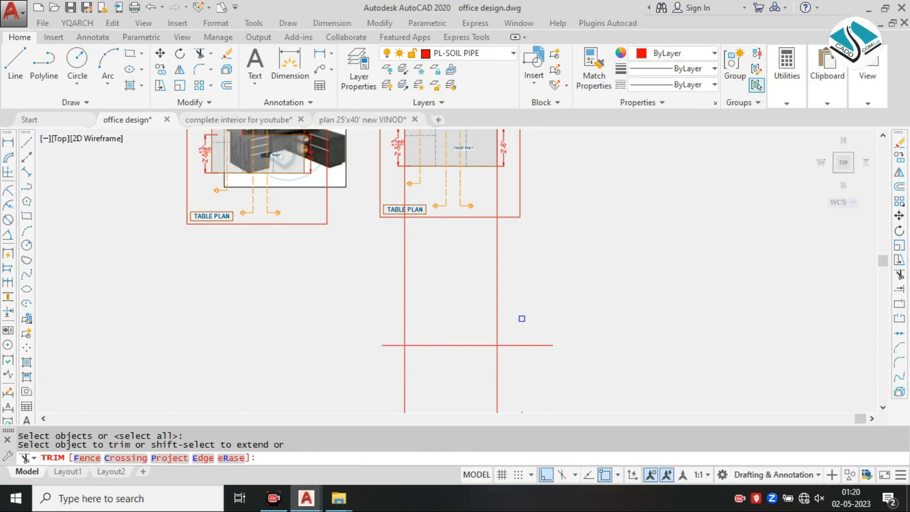
pyautogui.click(542, 353)
pyautogui.click(406, 382)
pyautogui.click(396, 375)
pyautogui.click(399, 345)
pyautogui.press('Escape')
pyautogui.click(391, 326)
pyautogui.click(368, 365)
pyautogui.write('E')
pyautogui.press('Return')
pyautogui.moveTo(368, 284); pyautogui.dragTo(441, 385, button='middle')
pyautogui.scroll(1, 421, 289)
pyautogui.scroll(-3, 421, 289)
pyautogui.scroll(3, 423, 331)
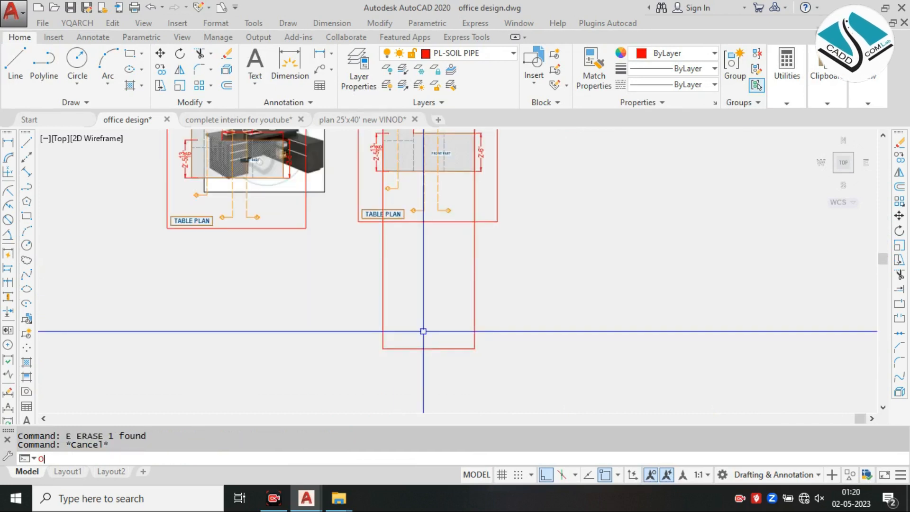
pyautogui.write('o')
pyautogui.press('Return')
pyautogui.write("3'")
pyautogui.press('Return')
pyautogui.click(423, 349)
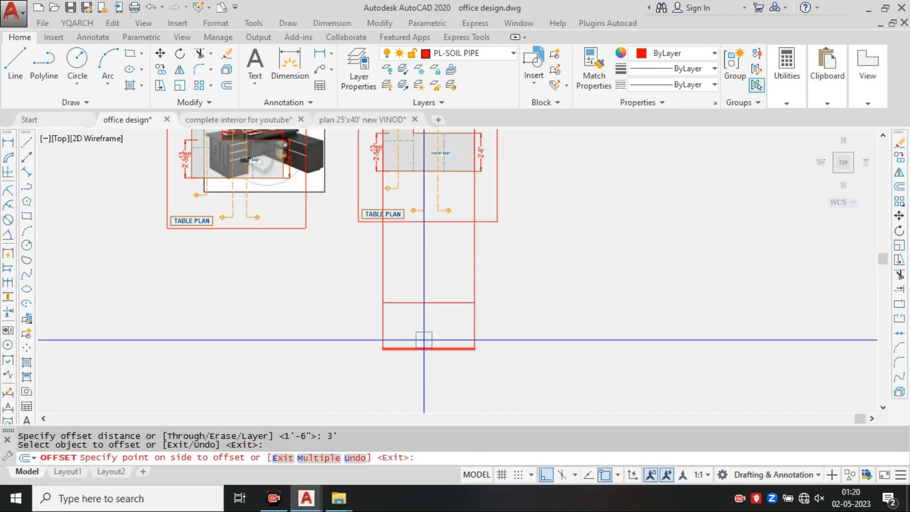
pyautogui.press('Escape')
# Step: Offset the horizontal base line upward by 2'6" between the construction lines
pyautogui.write('o')
pyautogui.press('Return')
pyautogui.write('2')
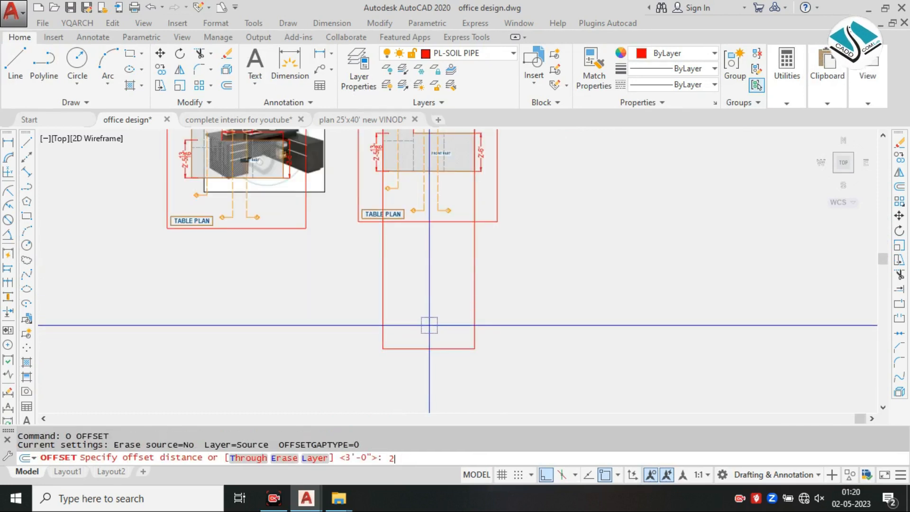
pyautogui.write('\'6"')
pyautogui.press('Return')
pyautogui.click(428, 349)
pyautogui.click(439, 297)
pyautogui.press('Escape')
# Step: Offset the elevation's upper horizontal line upward by 3" for the table top, using the desk picture as guide
pyautogui.scroll(5, 385, 305)
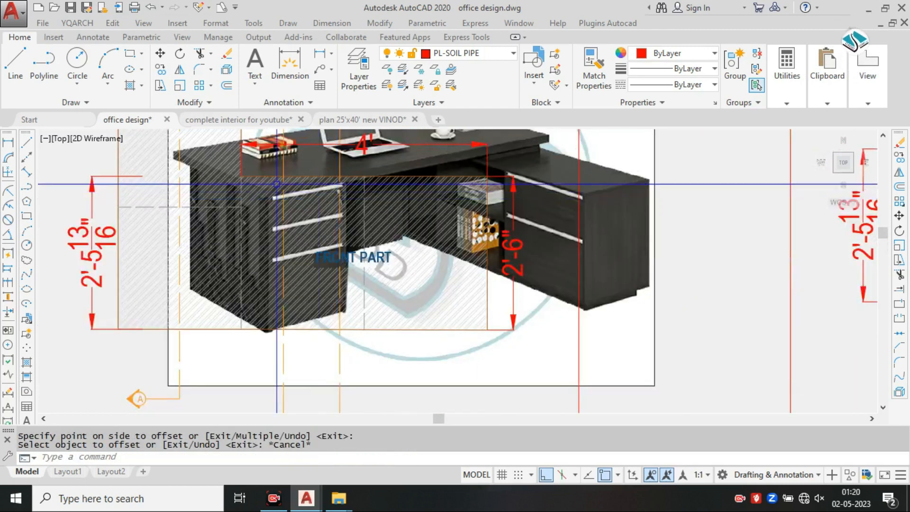
pyautogui.scroll(2, 188, 161)
pyautogui.moveTo(316, 234); pyautogui.dragTo(462, 269, button='middle')
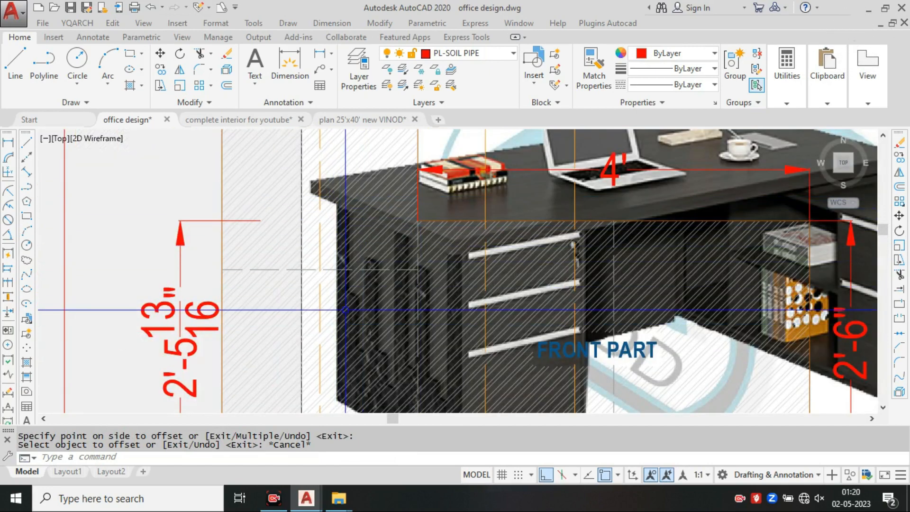
pyautogui.scroll(-6, 346, 185)
pyautogui.moveTo(572, 334); pyautogui.dragTo(341, 197, button='middle')
pyautogui.scroll(-2, 343, 199)
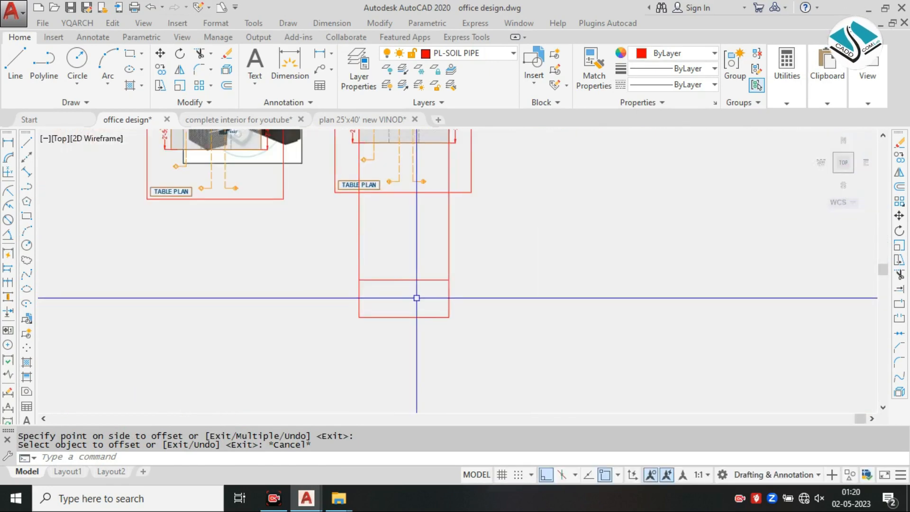
pyautogui.scroll(2, 417, 298)
pyautogui.press('Escape')
pyautogui.write('o')
pyautogui.press('Return')
pyautogui.write('3')
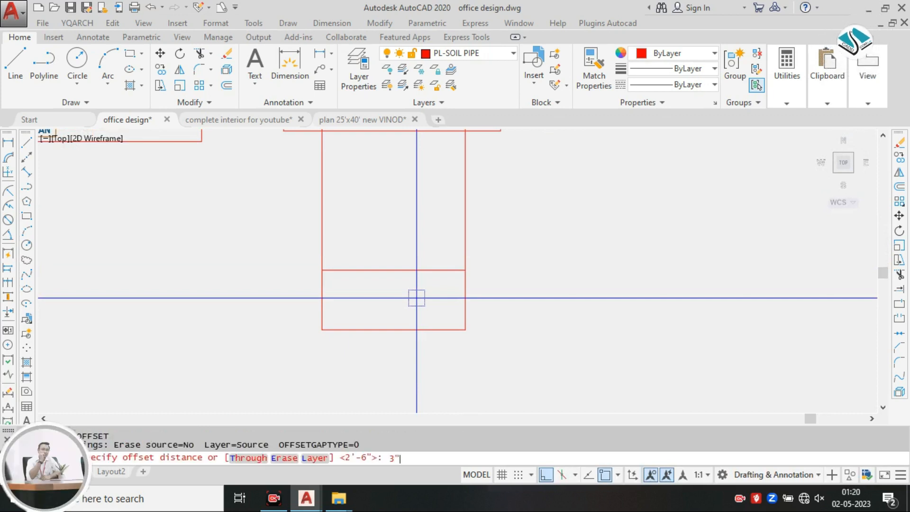
pyautogui.write('"')
pyautogui.press('Return')
pyautogui.click(365, 270)
pyautogui.click(373, 259)
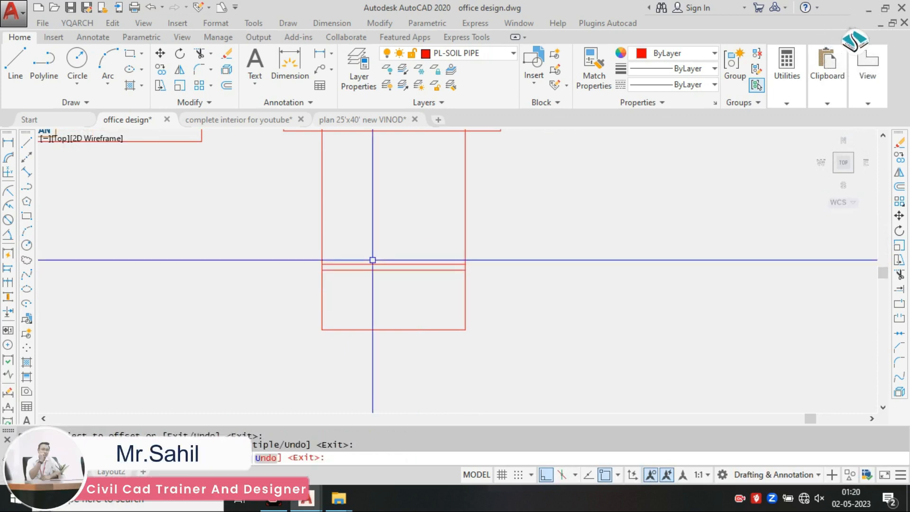
# Step: Trim both vertical construction lines above the table top line to close the elevation outline
pyautogui.write('tr')
pyautogui.press('Return')
pyautogui.click(489, 223)
pyautogui.click(189, 211)
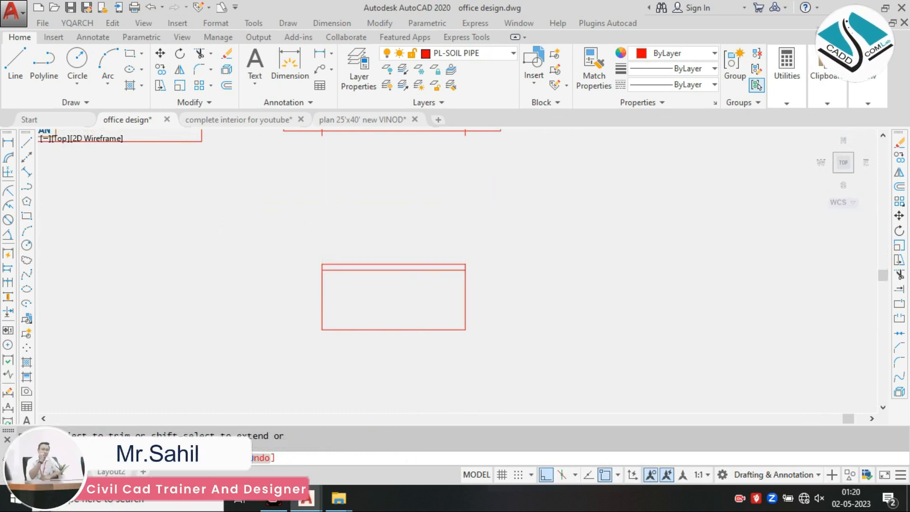
pyautogui.scroll(-3, 430, 301)
pyautogui.moveTo(431, 301); pyautogui.dragTo(472, 319, button='middle')
pyautogui.press('Escape')
# Step: Erase the two leftover vertical construction lines running through the copied table plan
pyautogui.click(849, 167)
pyautogui.click(329, 205)
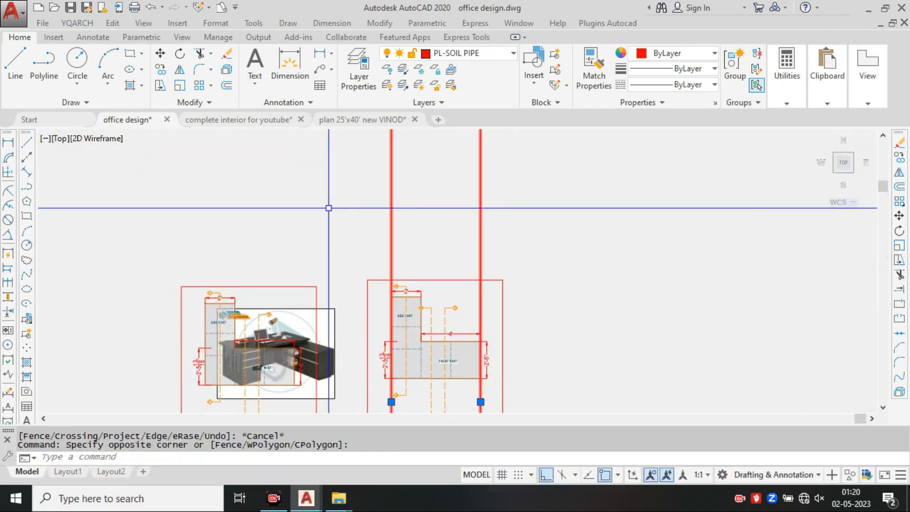
pyautogui.write('e')
pyautogui.press('Return')
# Step: Move the desk picture horizontally off the original table plan into the free space left of its frame
pyautogui.scroll(5, 226, 352)
pyautogui.scroll(4, 226, 352)
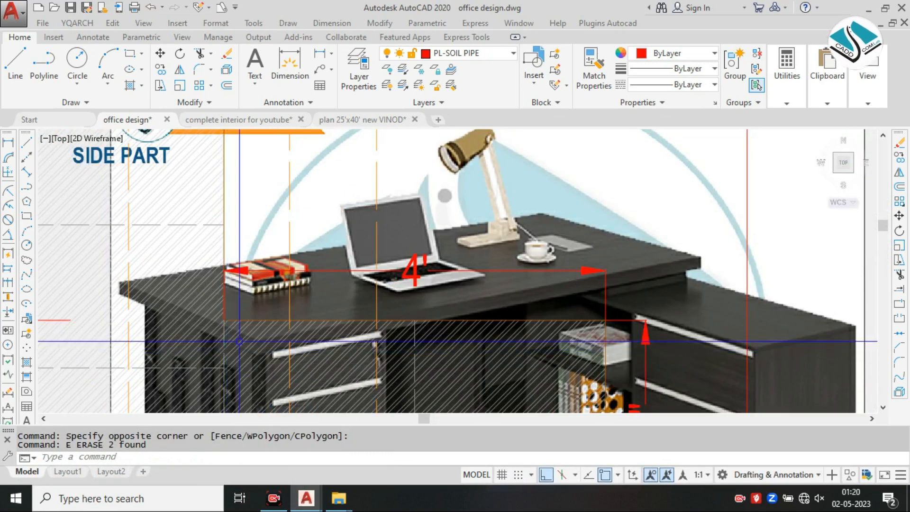
pyautogui.scroll(-4, 239, 341)
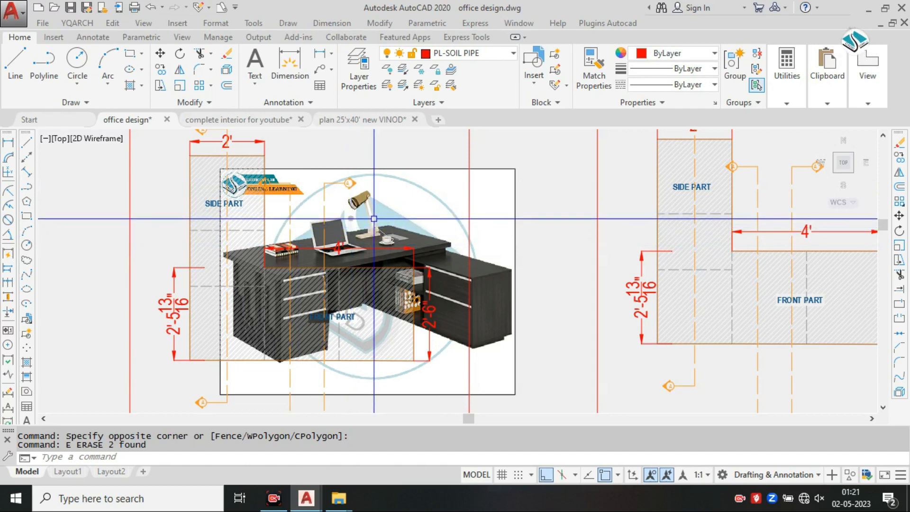
pyautogui.scroll(-2, 373, 219)
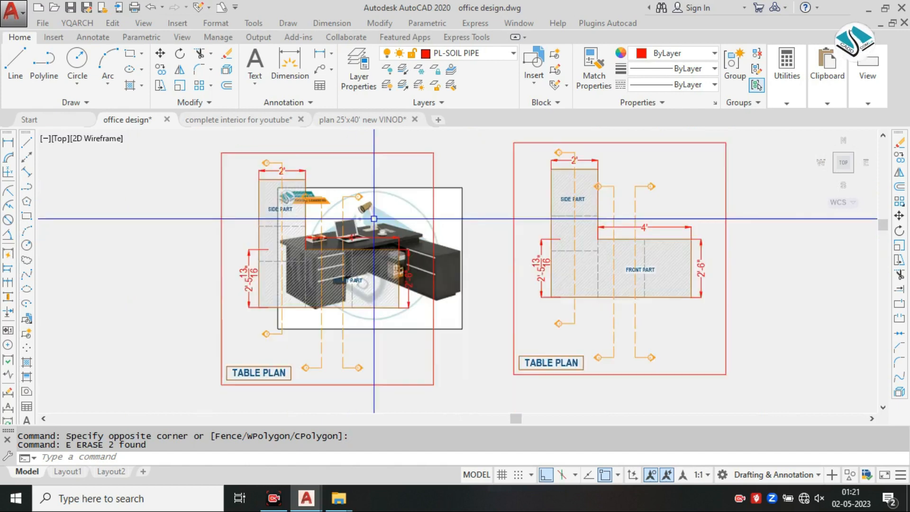
pyautogui.click(460, 188)
pyautogui.write('m')
pyautogui.press('Return')
pyautogui.click(432, 209)
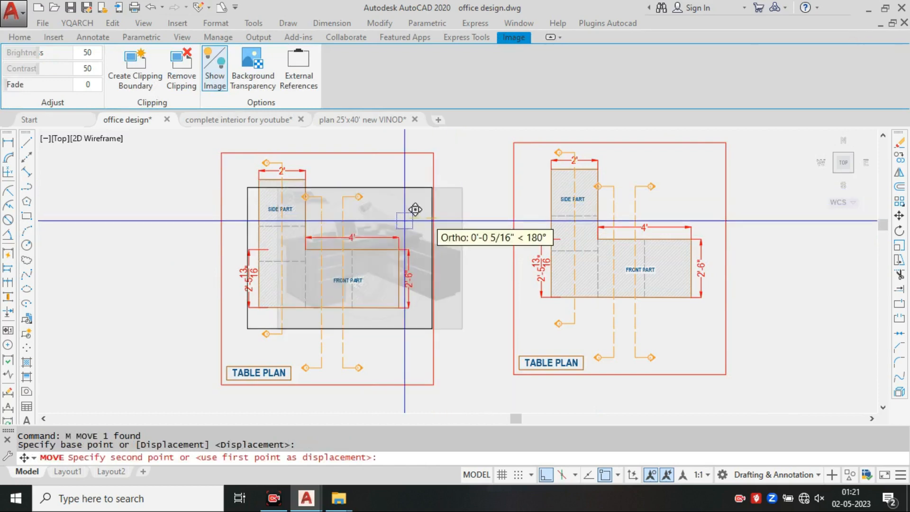
pyautogui.moveTo(209, 233); pyautogui.dragTo(240, 235, button='middle')
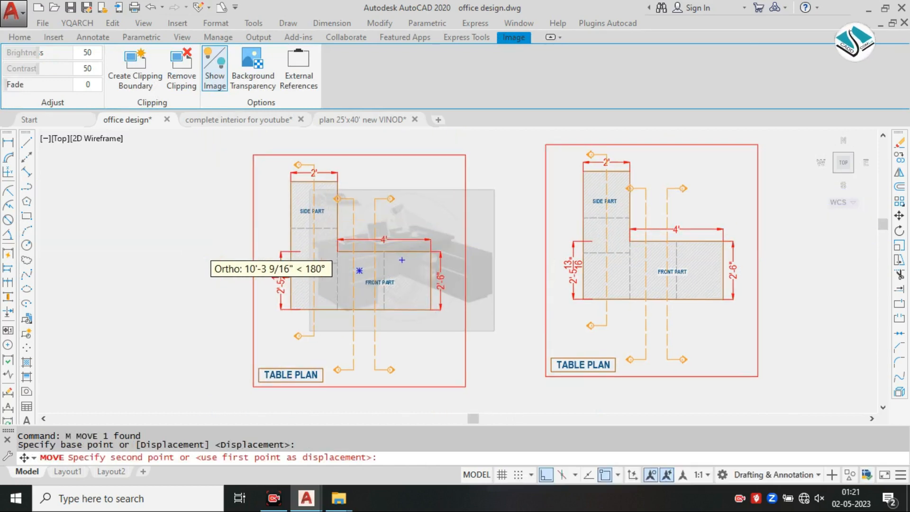
pyautogui.click(222, 251)
pyautogui.press('Escape')
pyautogui.scroll(5, 204, 254)
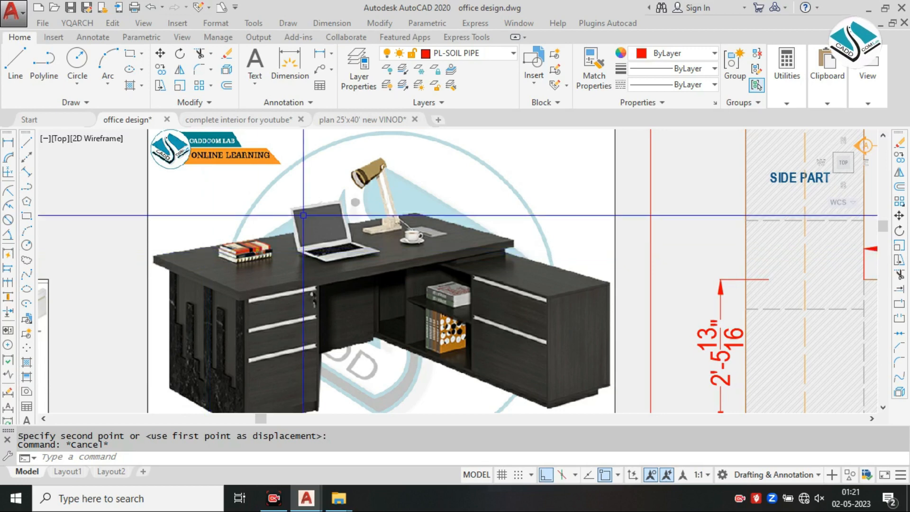
pyautogui.scroll(-2, 303, 215)
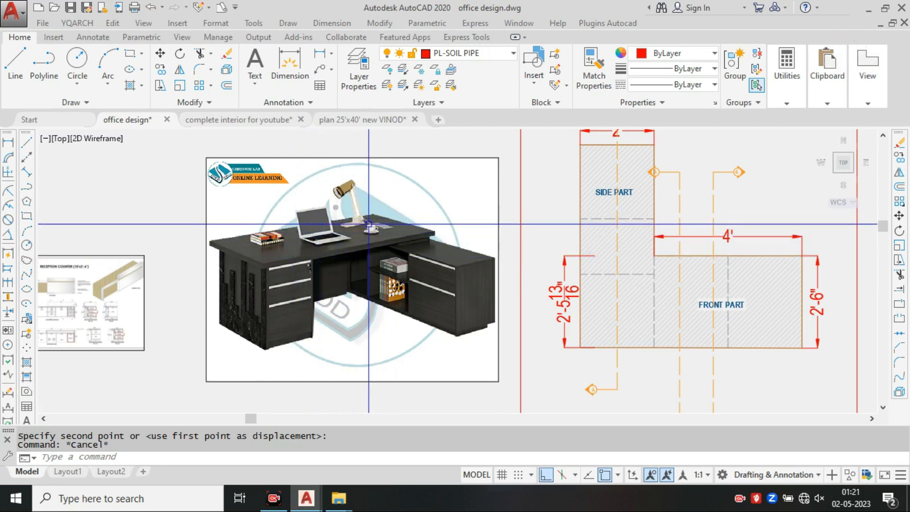
pyautogui.moveTo(541, 291); pyautogui.dragTo(434, 271, button='middle')
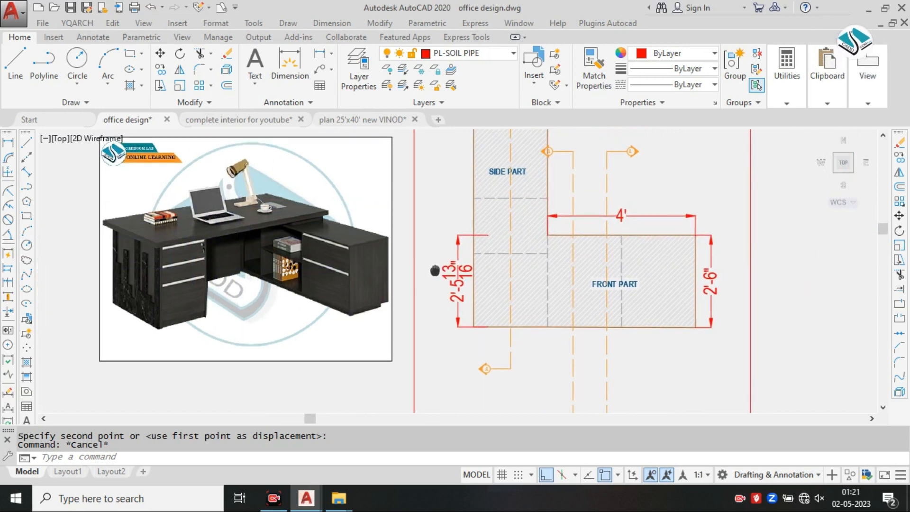
pyautogui.write('o')
pyautogui.press('Return')
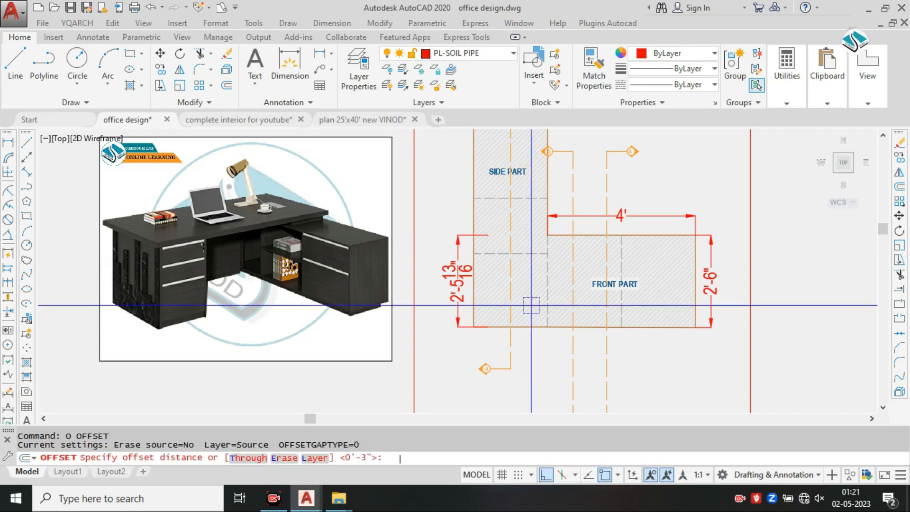
pyautogui.write('9')
pyautogui.press('Return')
pyautogui.click(533, 305)
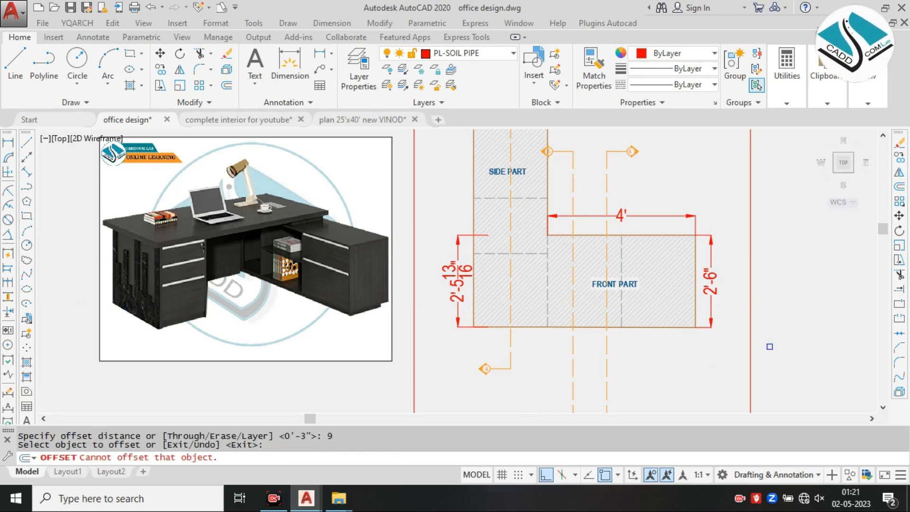
pyautogui.scroll(4, 664, 336)
pyautogui.click(579, 312)
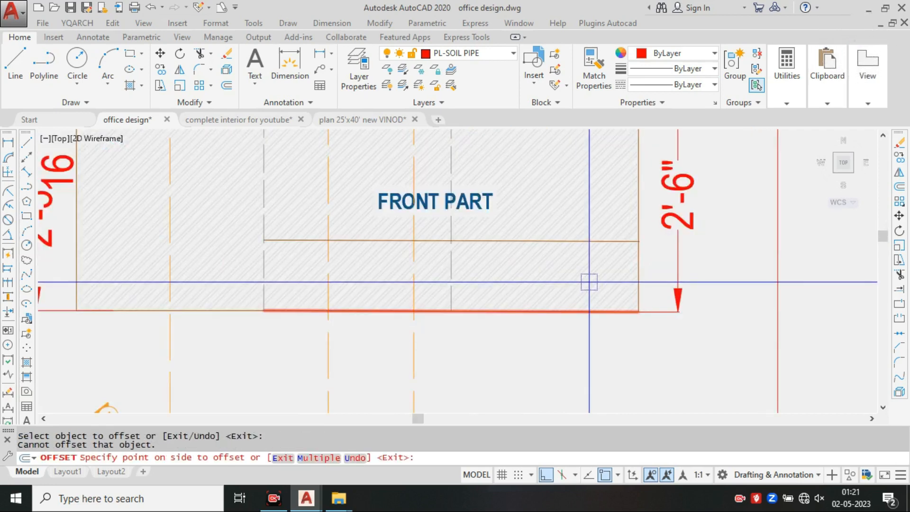
pyautogui.press('Escape')
# Step: Offset both segments of the table plan's lower edge 6" upward into the hatched area
pyautogui.write('o')
pyautogui.press('Return')
pyautogui.write('6')
pyautogui.press('Return')
pyautogui.click(533, 308)
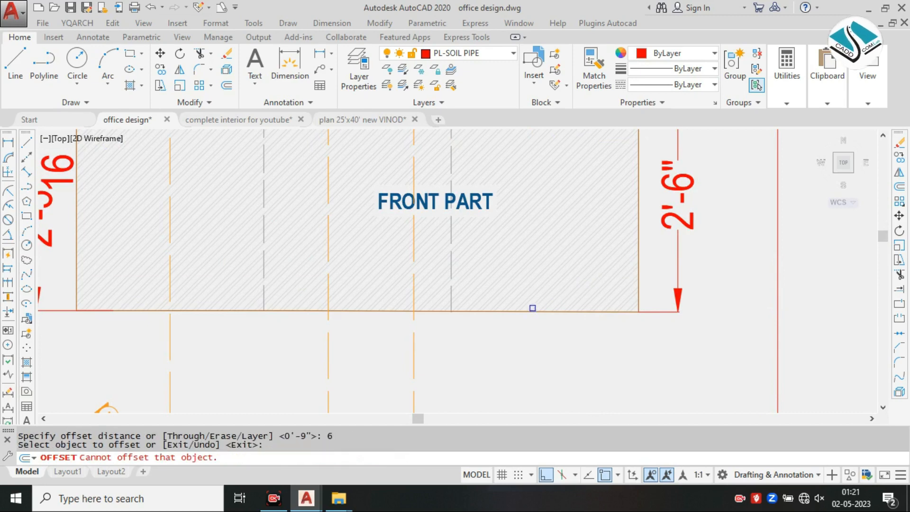
pyautogui.click(527, 309)
pyautogui.scroll(-4, 521, 285)
pyautogui.click(521, 285)
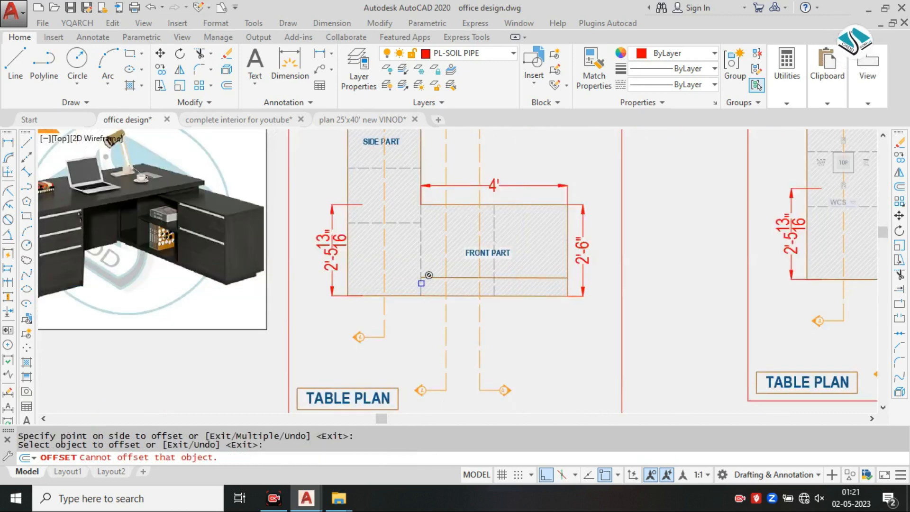
pyautogui.scroll(2, 422, 280)
pyautogui.click(404, 303)
pyautogui.click(402, 306)
pyautogui.click(300, 250)
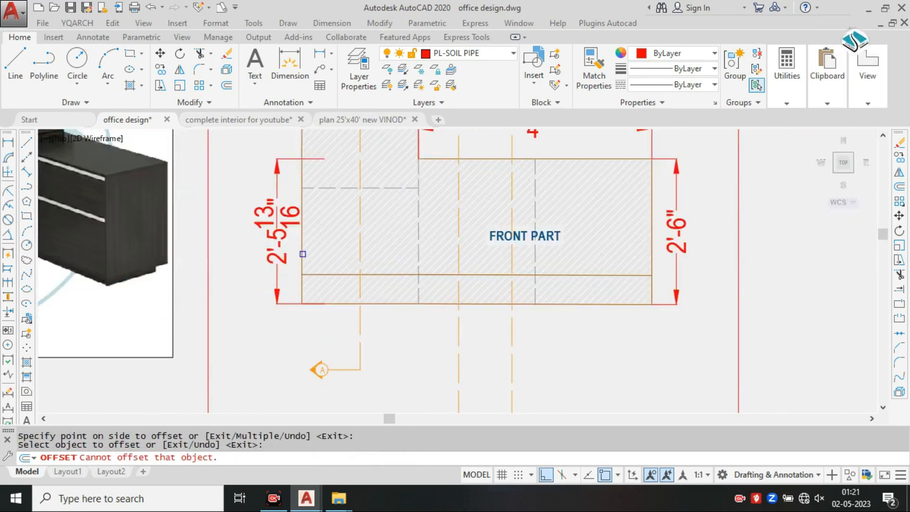
# Step: Offset the table plan's left and right outer edges 6" inward
pyautogui.click(301, 259)
pyautogui.click(326, 260)
pyautogui.click(650, 260)
pyautogui.click(646, 260)
pyautogui.click(619, 260)
pyautogui.click(619, 260)
pyautogui.press('Escape')
# Step: Try a circle of 3" radius at the lower-right intersection of the offset guide lines, and erase it
pyautogui.scroll(3, 588, 258)
pyautogui.write('c')
pyautogui.press('Return')
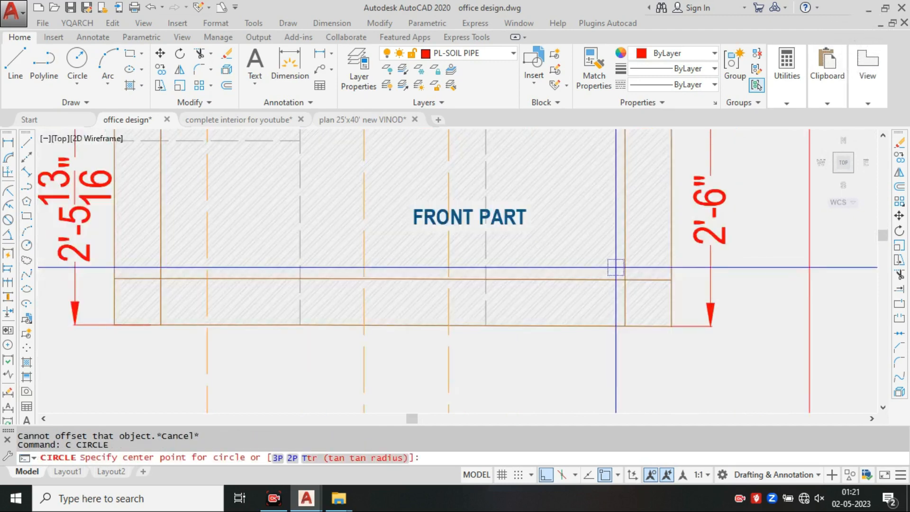
pyautogui.click(625, 279)
pyautogui.write('3')
pyautogui.press('Return')
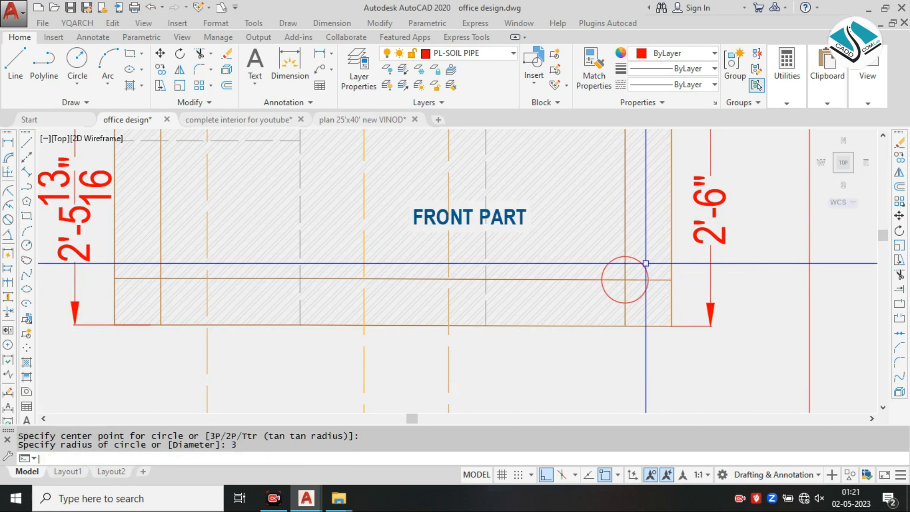
pyautogui.write('e')
pyautogui.press('Return')
# Step: Try a circle of 2" radius at the same guide-line intersection, and erase it
pyautogui.write('c')
pyautogui.press('Return')
pyautogui.click(625, 280)
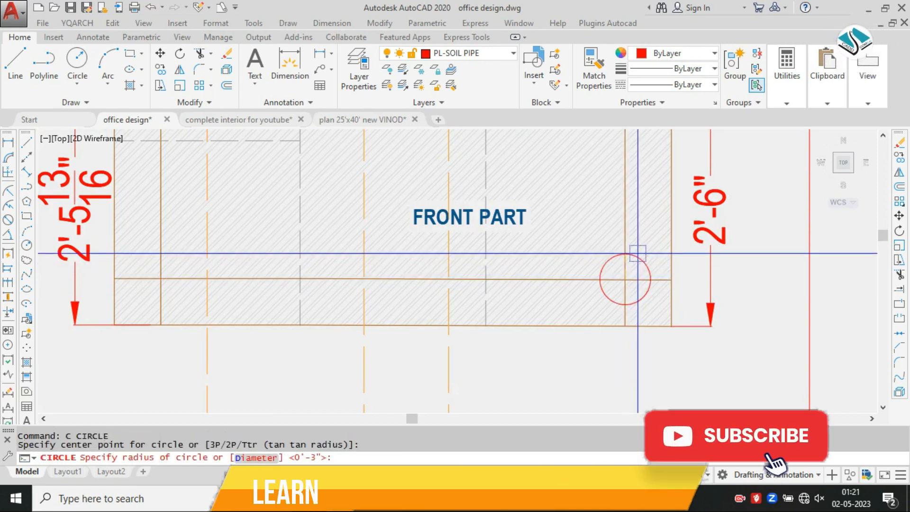
pyautogui.write('2')
pyautogui.press('Return')
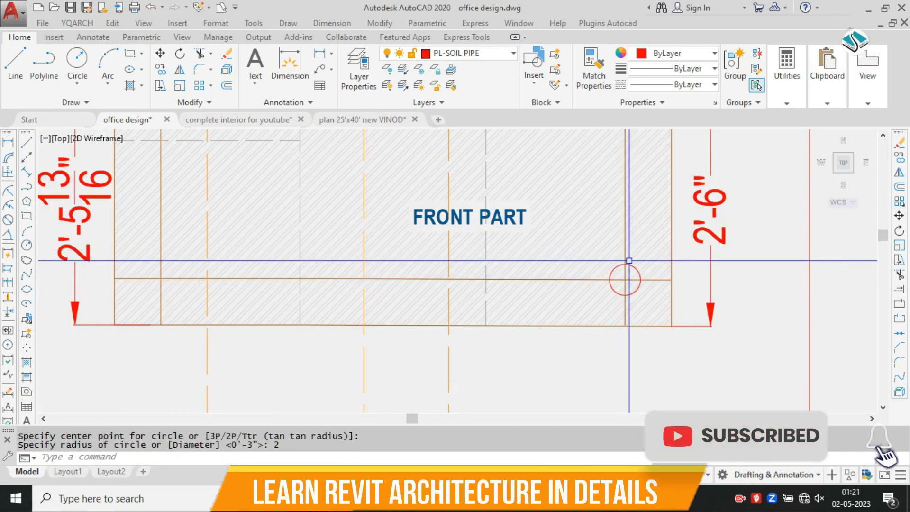
pyautogui.click(630, 264)
pyautogui.write('E')
pyautogui.press('Return')
# Step: Draw a circle of 1" radius centred on the lower-right intersection of the guide lines
pyautogui.write('c')
pyautogui.press('Return')
pyautogui.click(625, 279)
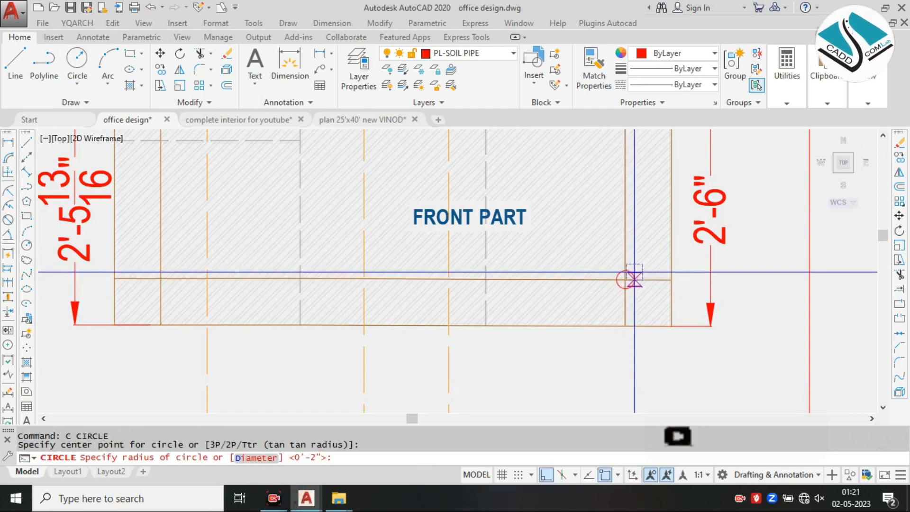
pyautogui.write('1')
pyautogui.press('Return')
pyautogui.scroll(-3, 634, 272)
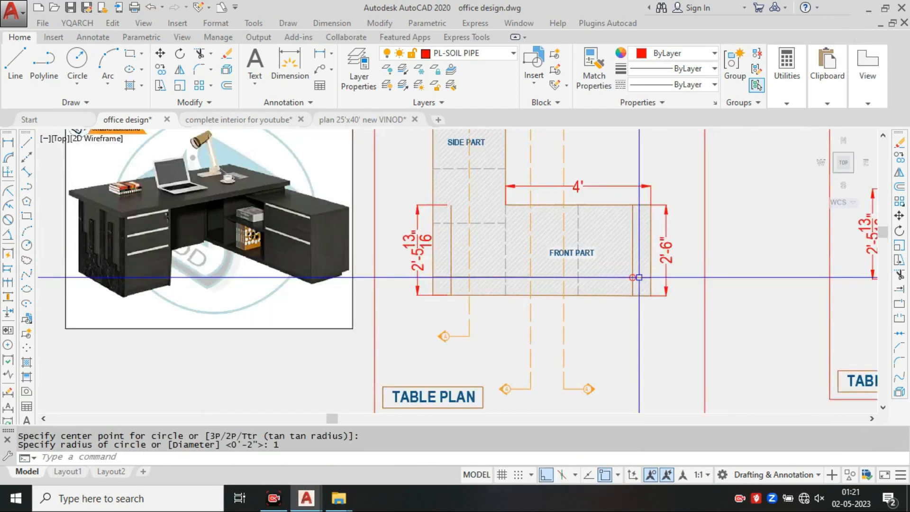
# Step: Copy the 1" radius circle from its centre to the lower-left intersection of the guide lines
pyautogui.scroll(3, 618, 265)
pyautogui.click(619, 264)
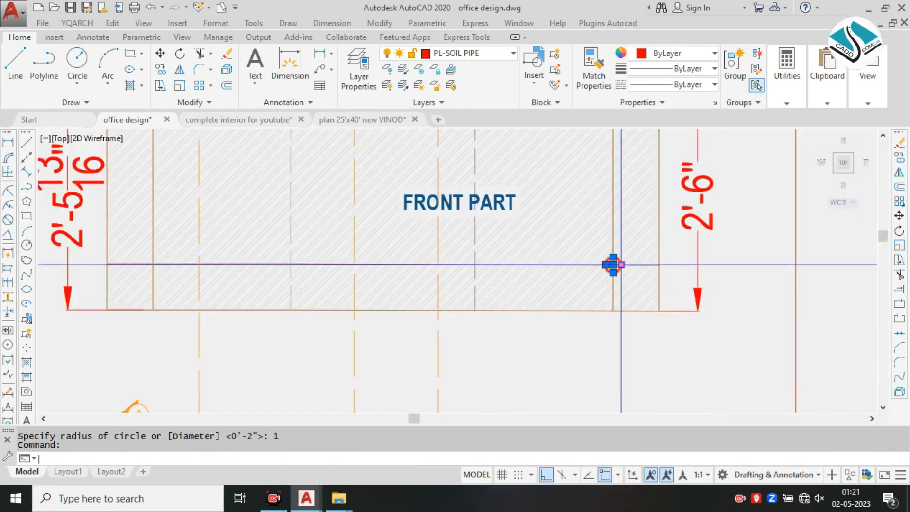
pyautogui.write('co')
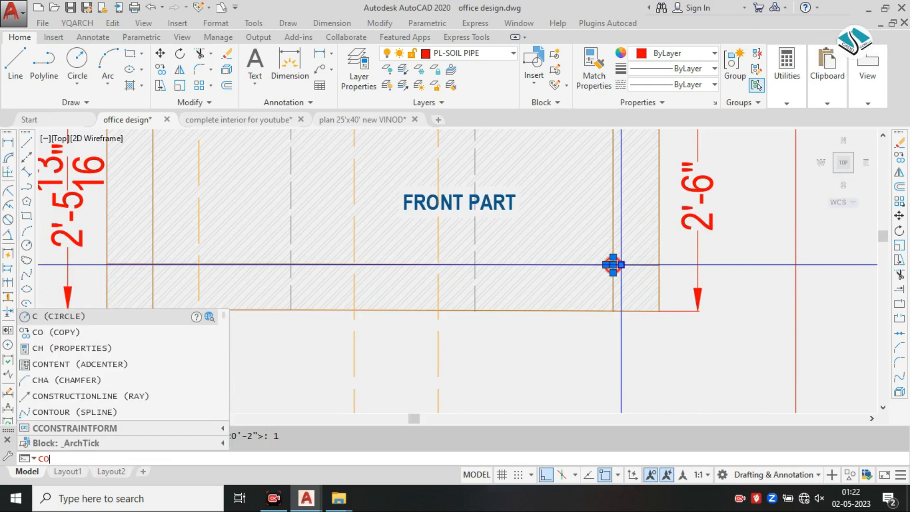
pyautogui.press('Return')
pyautogui.scroll(2, 616, 264)
pyautogui.click(608, 263)
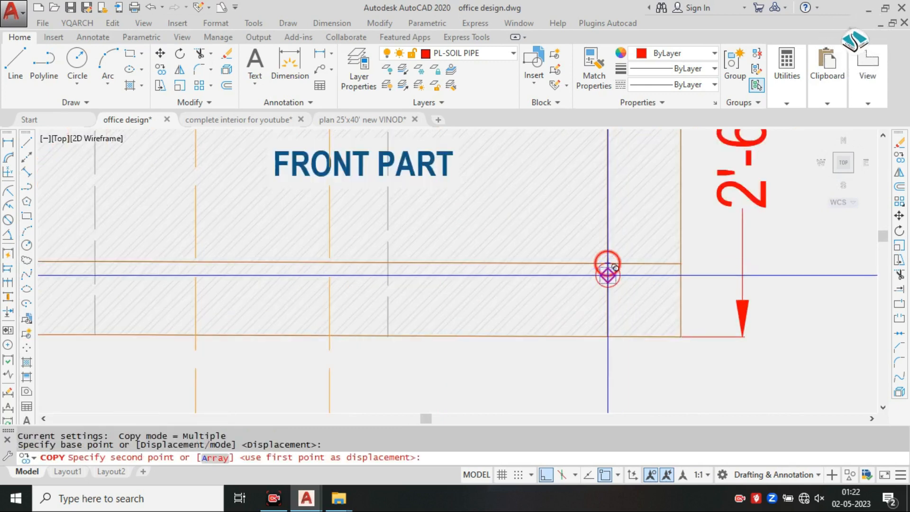
pyautogui.scroll(-3, 544, 376)
pyautogui.scroll(4, 555, 280)
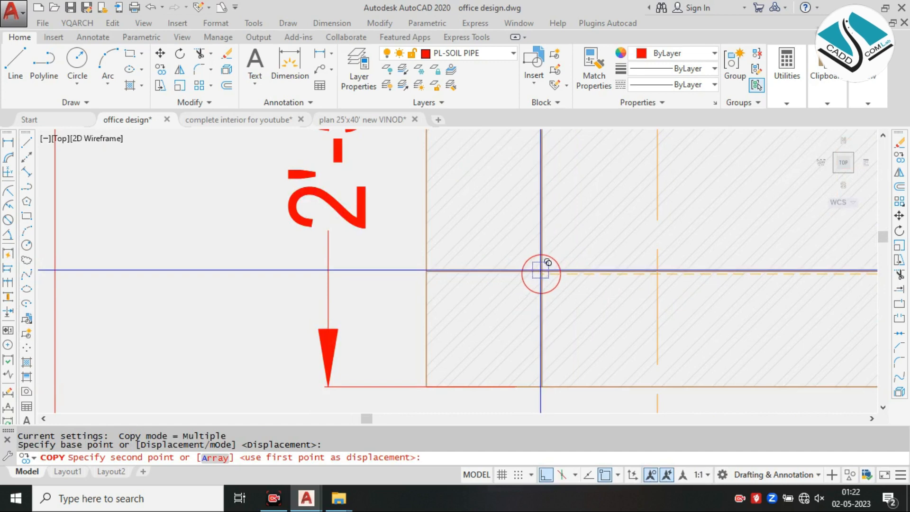
pyautogui.click(541, 273)
pyautogui.press('Escape')
# Step: Erase the horizontal and vertical guide lines running through the left circle
pyautogui.click(510, 269)
pyautogui.write('e')
pyautogui.press('Return')
pyautogui.click(542, 233)
pyautogui.press('Delete')
pyautogui.scroll(-4, 449, 246)
pyautogui.scroll(-3, 435, 270)
pyautogui.scroll(4, 435, 269)
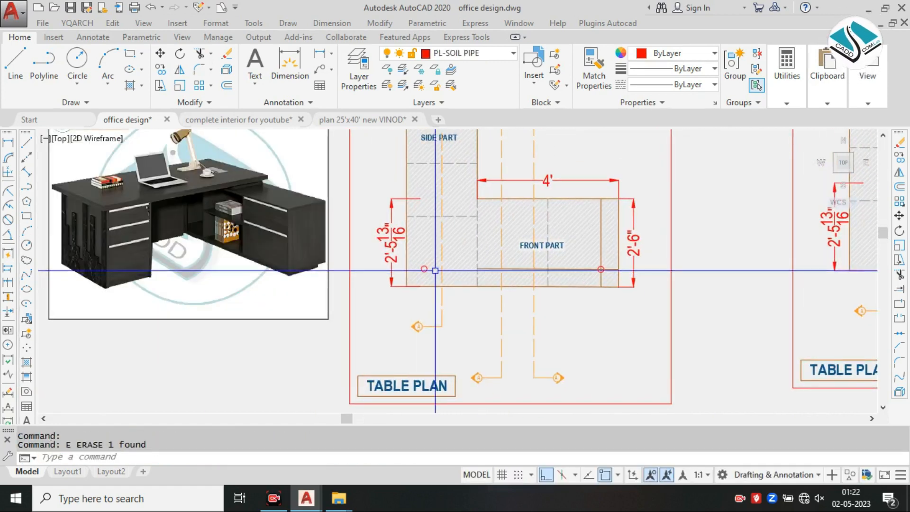
# Step: Match the left circle's properties to the dashed orange section line A
pyautogui.press('Escape')
pyautogui.write('MA')
pyautogui.press('Return')
pyautogui.scroll(4, 435, 270)
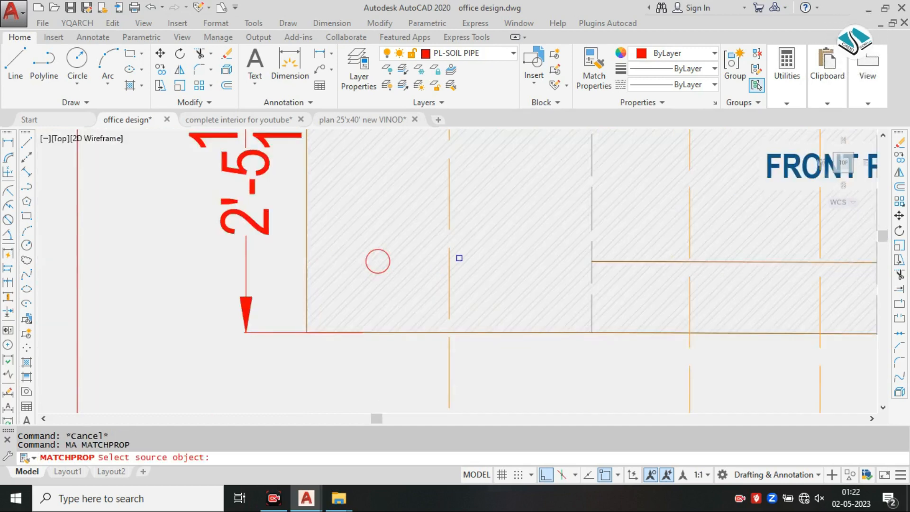
pyautogui.click(449, 259)
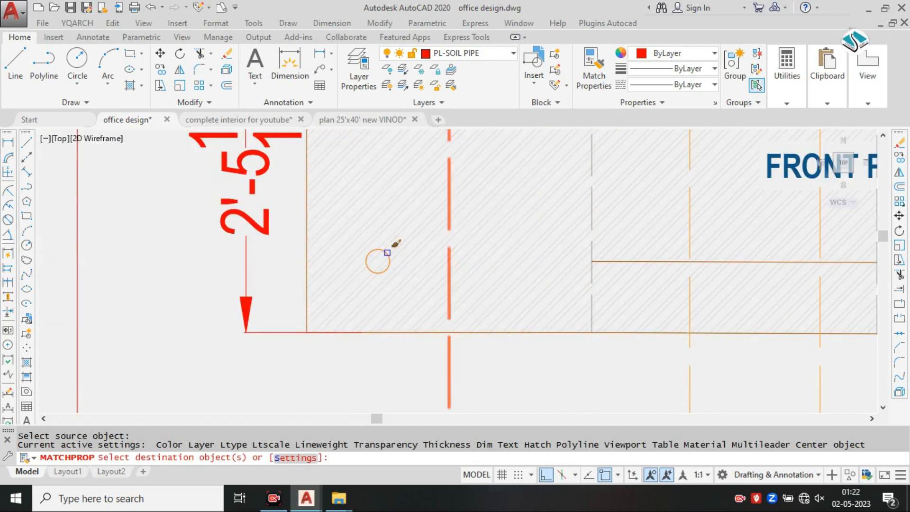
pyautogui.click(386, 253)
pyautogui.press('Escape')
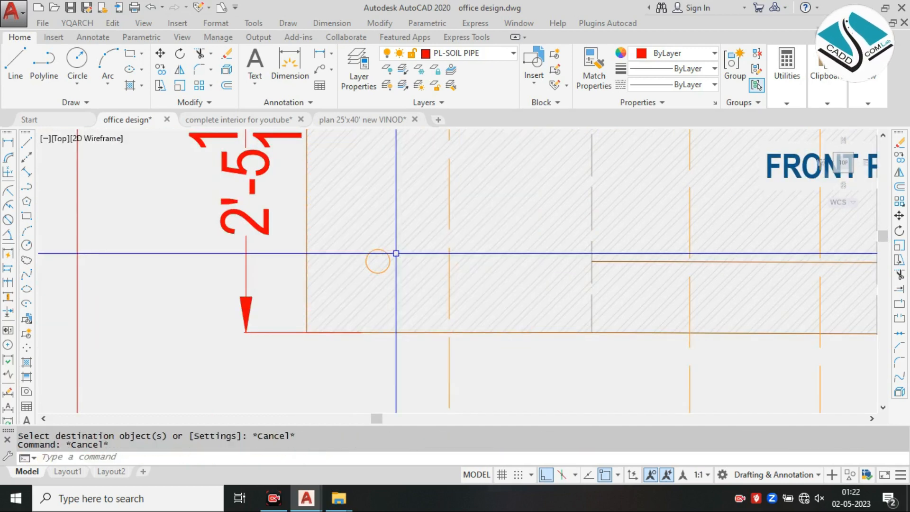
pyautogui.scroll(-5, 385, 255)
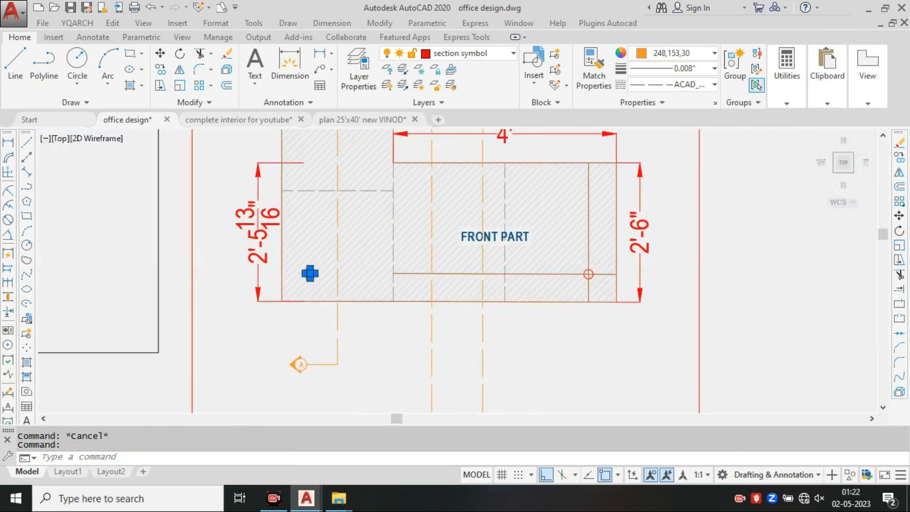
pyautogui.press('Escape')
pyautogui.write('MA')
pyautogui.press('Return')
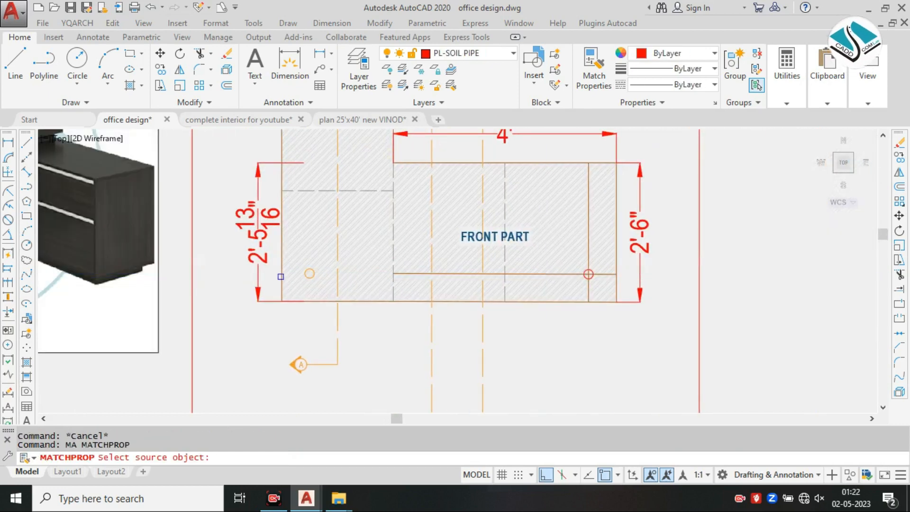
pyautogui.scroll(4, 307, 267)
pyautogui.press('Escape')
# Step: Set the left circle's colour to the blue 16,86,137
pyautogui.click(313, 270)
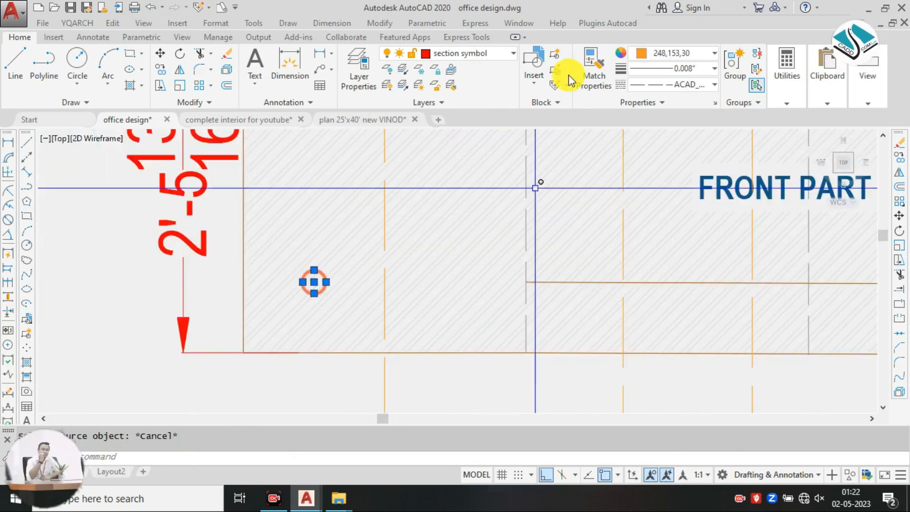
pyautogui.click(698, 55)
pyautogui.click(719, 118)
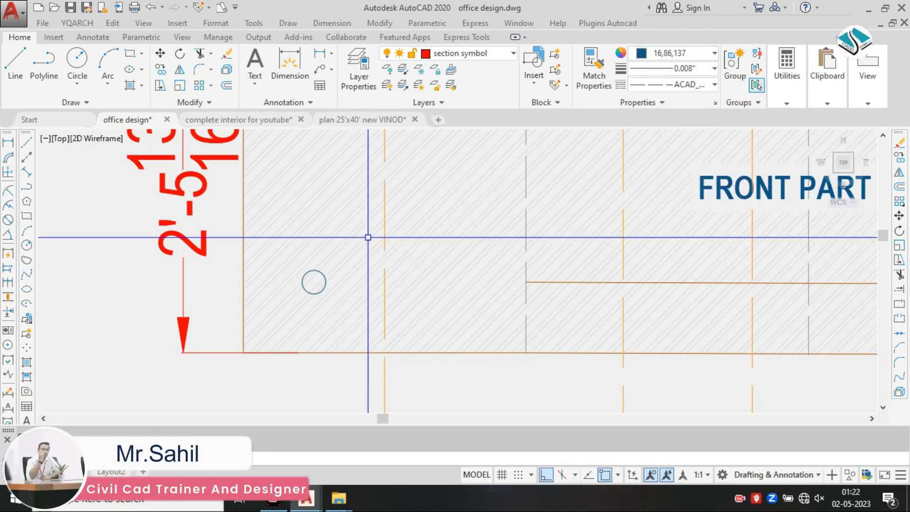
# Step: Match the right circle's properties to the blue left circle
pyautogui.scroll(2, 288, 297)
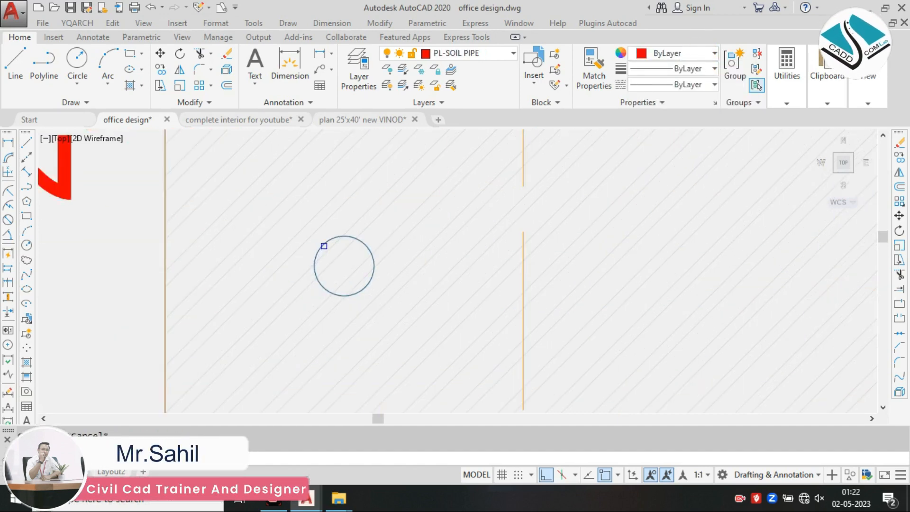
pyautogui.click(323, 248)
pyautogui.scroll(-6, 298, 256)
pyautogui.scroll(6, 478, 252)
pyautogui.click(441, 275)
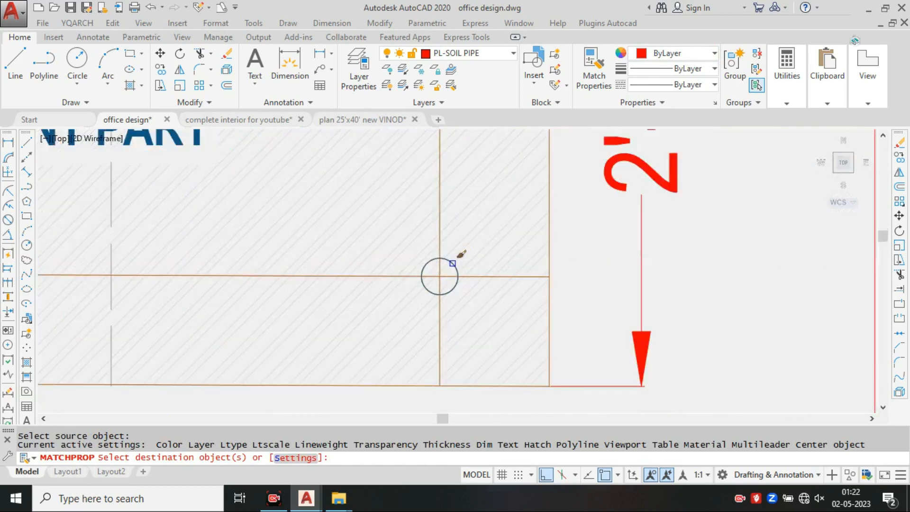
pyautogui.scroll(-4, 455, 263)
pyautogui.press('Escape')
# Step: Erase the vertical and horizontal guide lines running through the right circle
pyautogui.scroll(6, 410, 277)
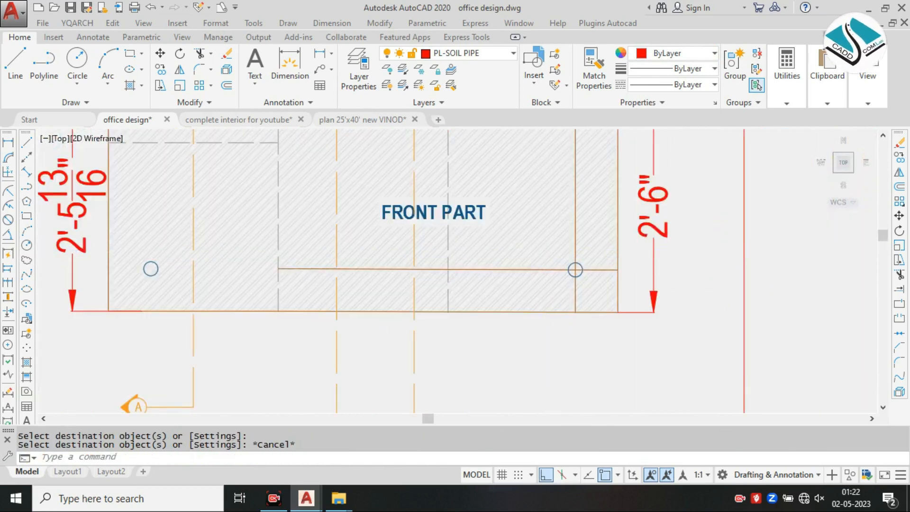
pyautogui.click(575, 246)
pyautogui.write('e')
pyautogui.press('Return')
pyautogui.click(604, 272)
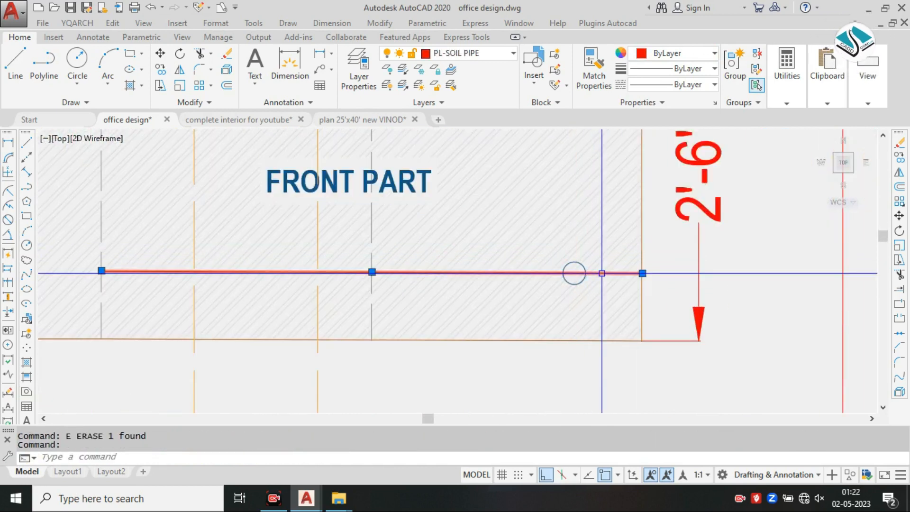
pyautogui.write('e')
pyautogui.press('Return')
pyautogui.scroll(-4, 604, 273)
pyautogui.scroll(1, 417, 292)
# Step: Draw a line from the left circle's centre to the right circle's centre
pyautogui.moveTo(353, 289); pyautogui.dragTo(458, 308, button='middle')
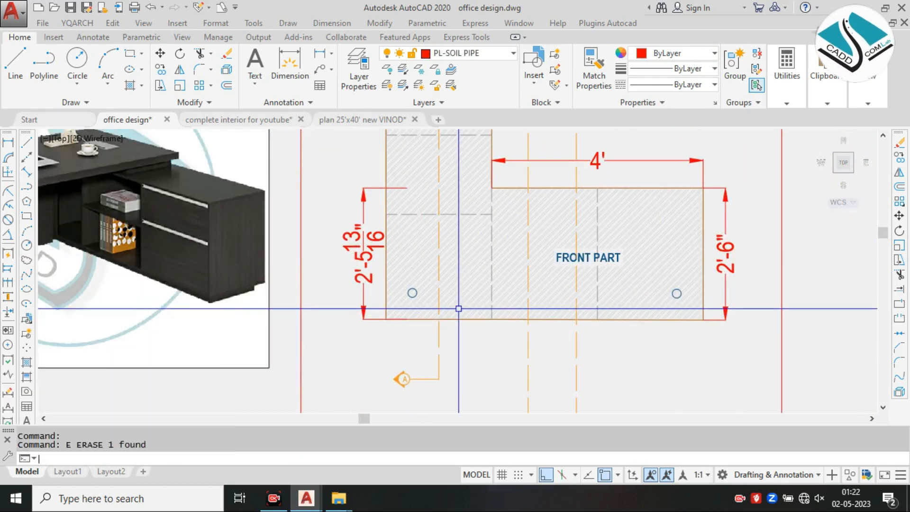
pyautogui.press('Return')
pyautogui.scroll(2, 413, 291)
pyautogui.click(408, 291)
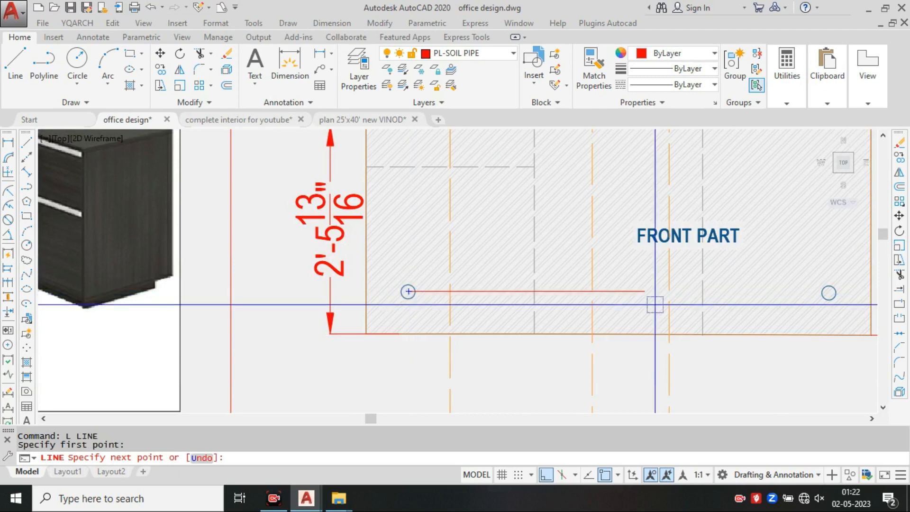
pyautogui.moveTo(835, 292); pyautogui.dragTo(596, 292, button='middle')
pyautogui.click(589, 293)
pyautogui.press('Escape')
# Step: Offset the line joining the two circles 3" to both its upper and lower side
pyautogui.write('o')
pyautogui.press('Return')
pyautogui.write('3')
pyautogui.press('Return')
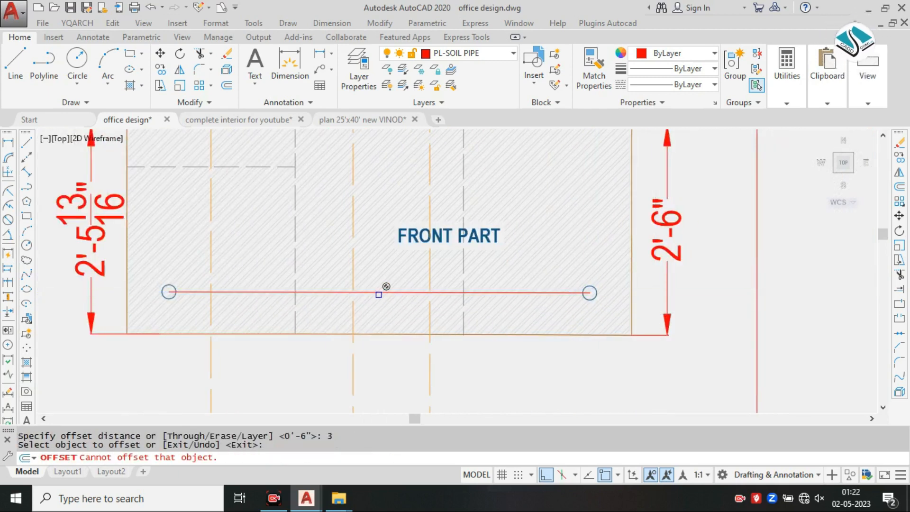
pyautogui.click(379, 293)
pyautogui.click(379, 270)
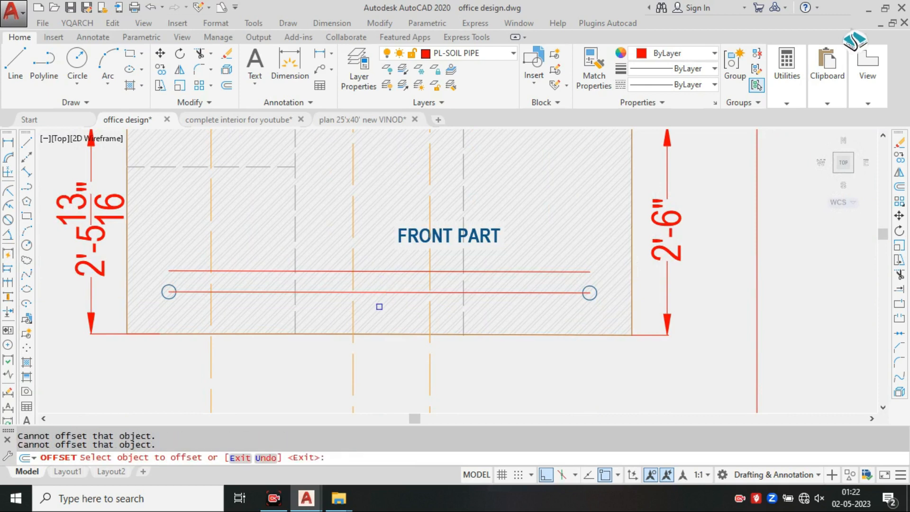
pyautogui.click(378, 293)
pyautogui.click(417, 314)
pyautogui.press('Escape')
# Step: Draw vertical lines through the right and left circles' centres, closing both ends between the upper and lower offset lines
pyautogui.scroll(2, 417, 314)
pyautogui.write('l')
pyautogui.press('Return')
pyautogui.click(607, 305)
pyautogui.click(607, 337)
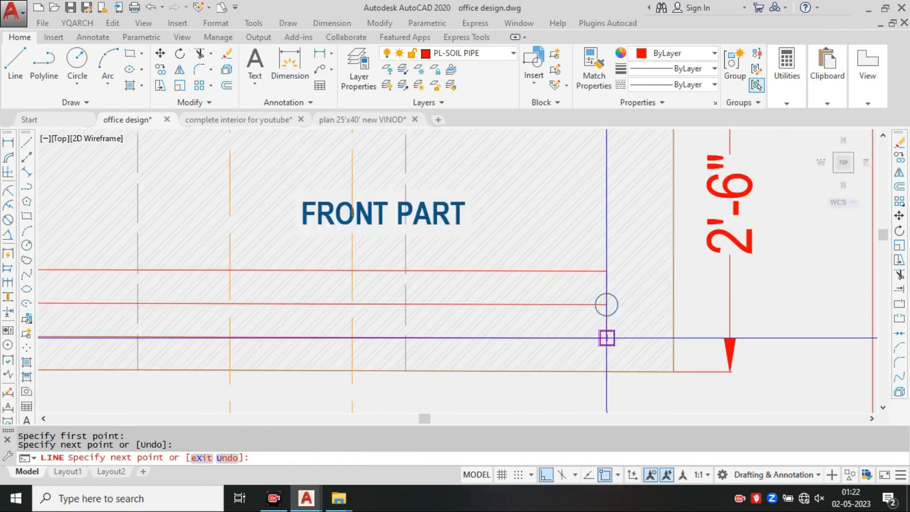
pyautogui.press('Escape')
pyautogui.scroll(-3, 607, 338)
pyautogui.scroll(4, 504, 267)
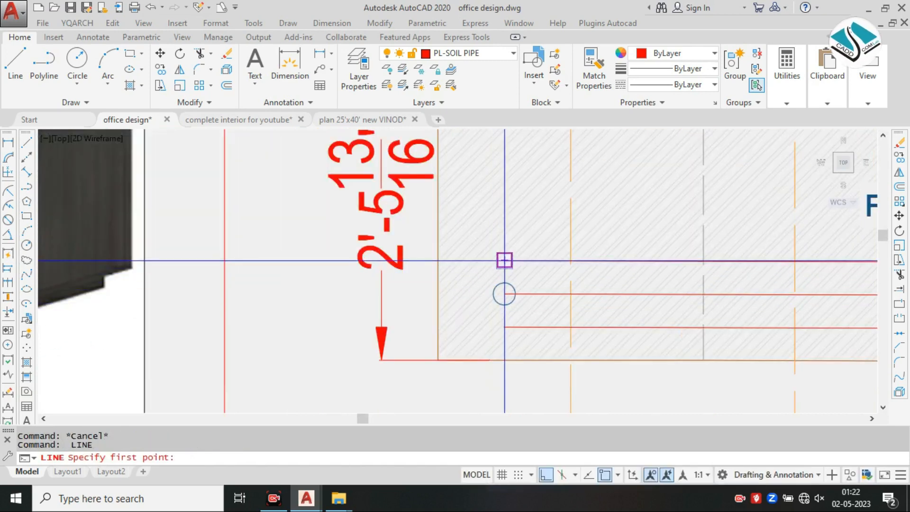
pyautogui.click(504, 261)
pyautogui.click(509, 328)
pyautogui.press('Escape')
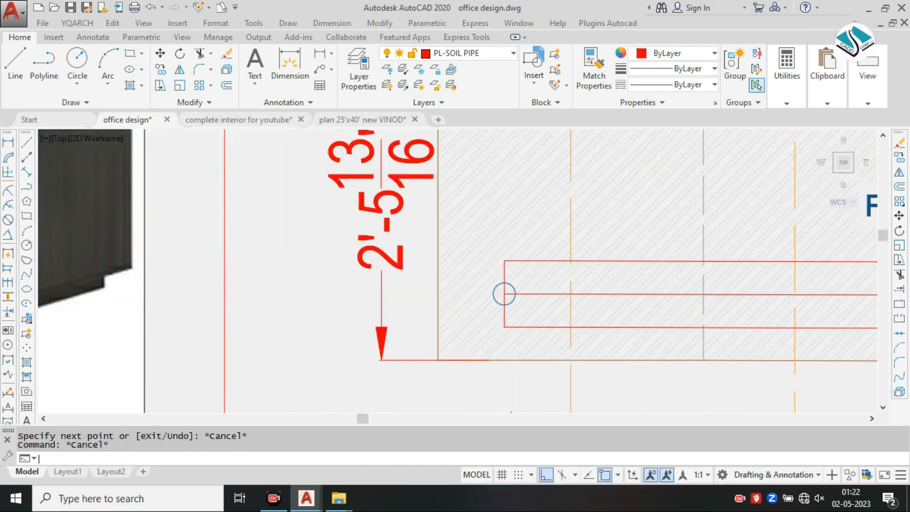
# Step: Offset the strip's left end line 3" outward, away from the left circle
pyautogui.write('o')
pyautogui.press('Return')
pyautogui.write('3')
pyautogui.press('Return')
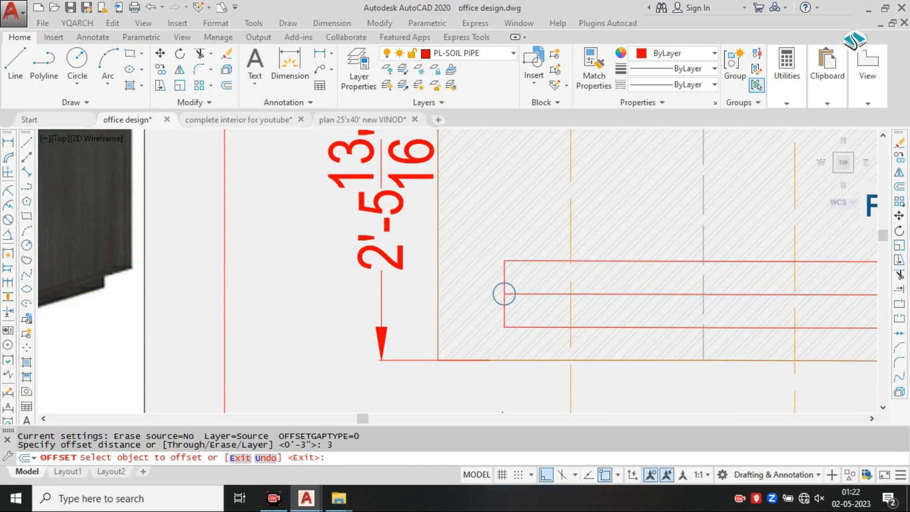
pyautogui.click(503, 277)
pyautogui.click(493, 275)
pyautogui.press('Escape')
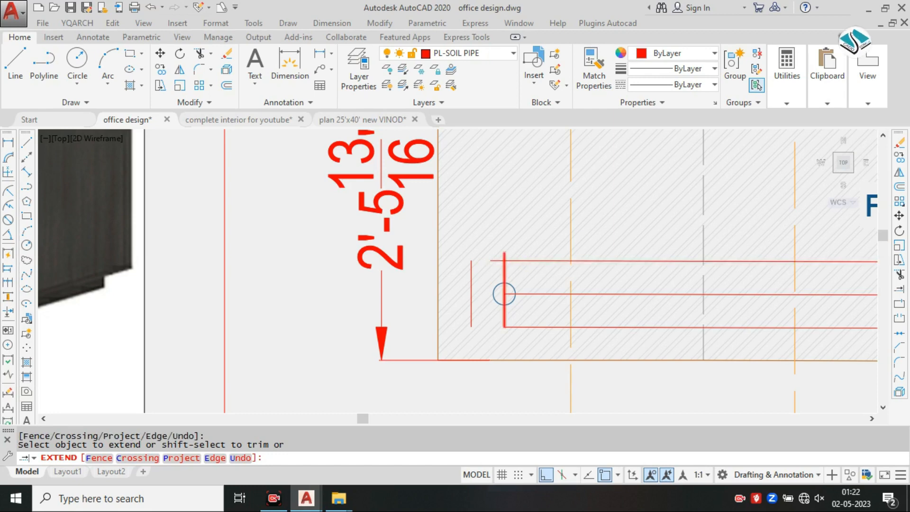
# Step: Extend the strip's upper and lower lines to the outer left end line and erase the vertical line through the left circle
pyautogui.press('Escape')
pyautogui.click(496, 260)
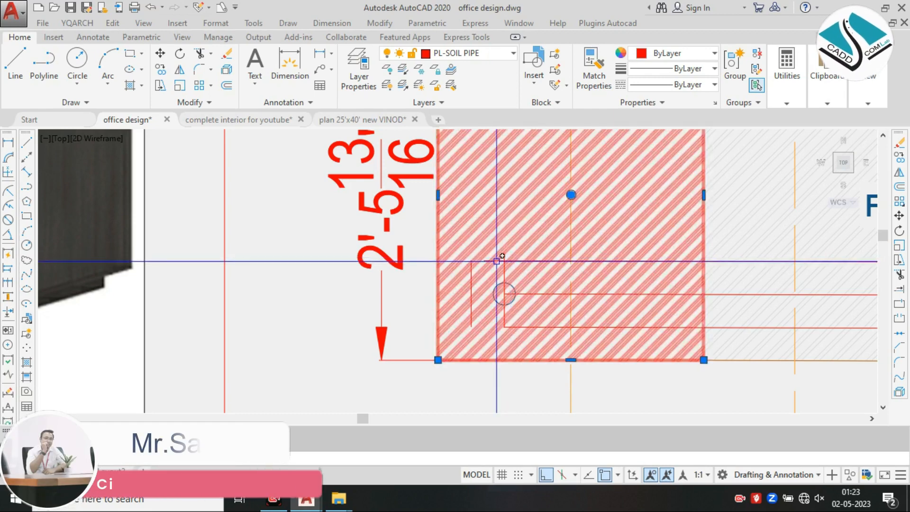
pyautogui.scroll(3, 496, 261)
pyautogui.press('Escape')
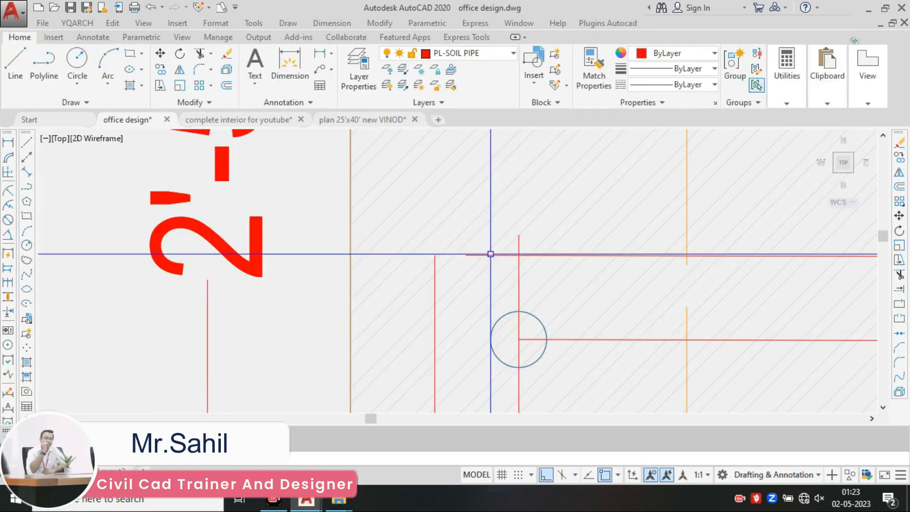
pyautogui.scroll(-4, 464, 240)
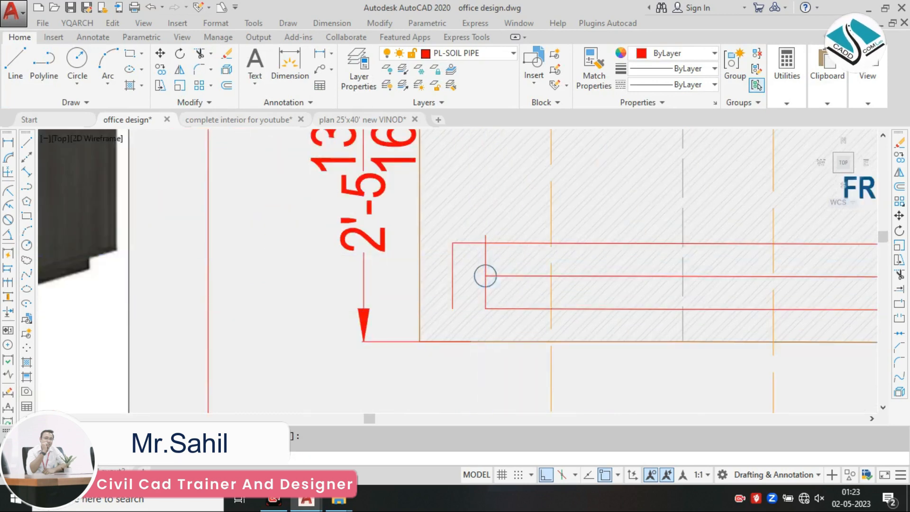
pyautogui.scroll(4, 476, 305)
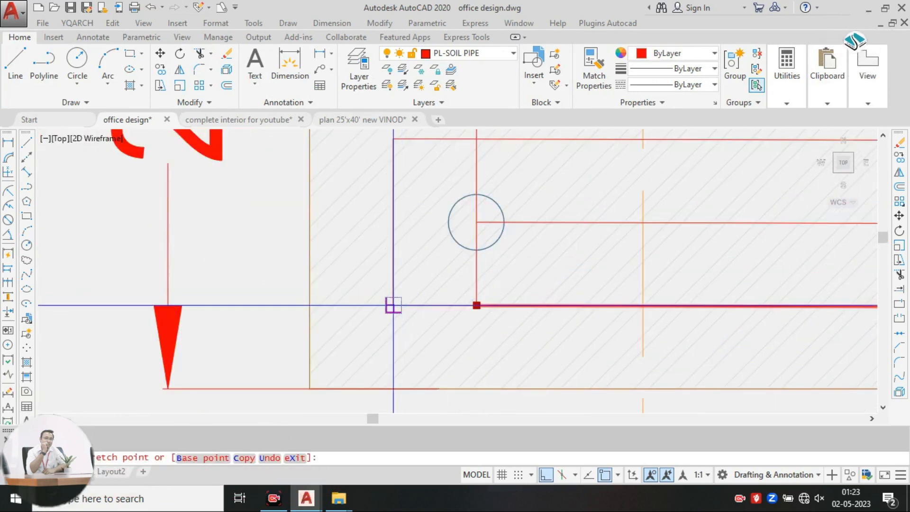
pyautogui.click(392, 306)
pyautogui.press('Escape')
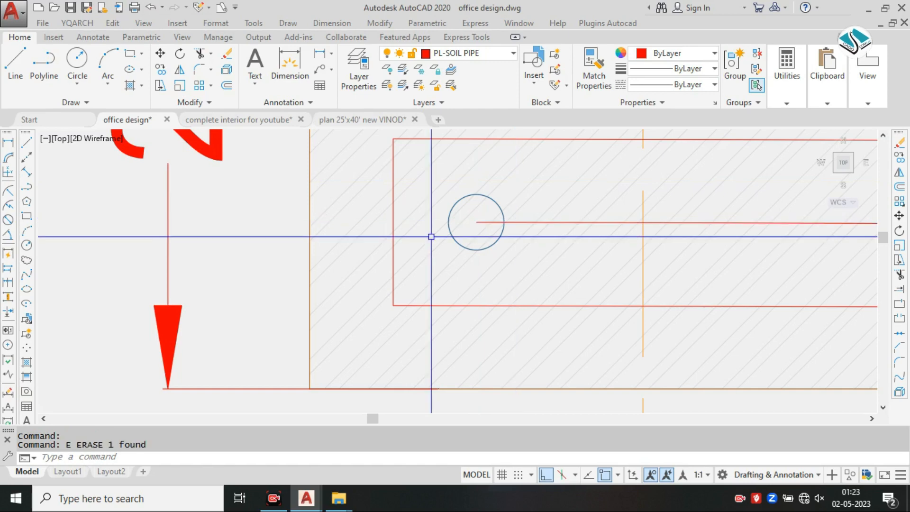
# Step: Erase the centre line joining the two circles
pyautogui.scroll(-1, 431, 237)
pyautogui.moveTo(819, 218); pyautogui.dragTo(337, 234, button='middle')
pyautogui.scroll(-3, 493, 235)
pyautogui.write('e')
pyautogui.press('Return')
pyautogui.scroll(3, 508, 229)
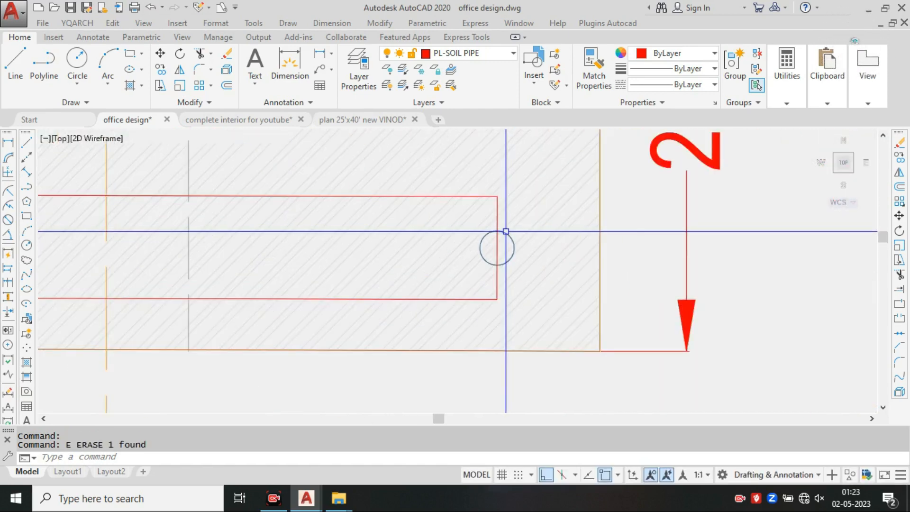
pyautogui.scroll(-3, 530, 233)
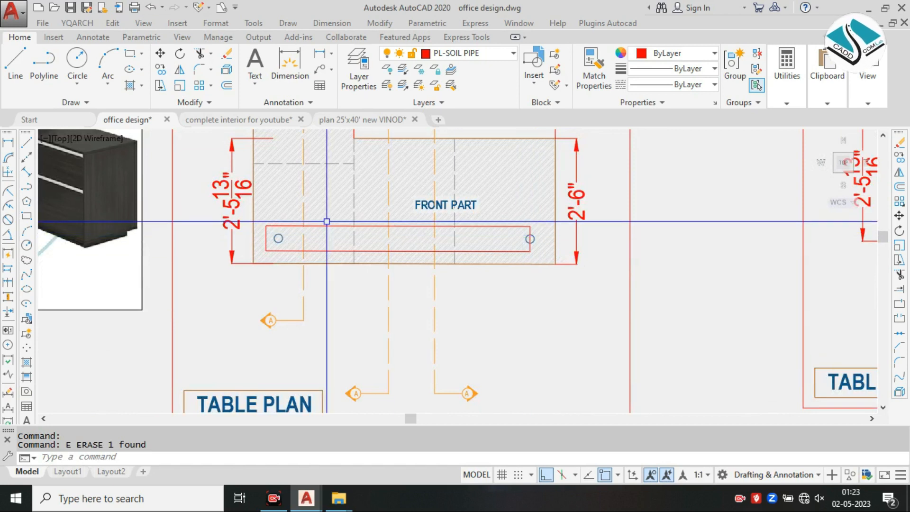
# Step: Try to mirror the strip's left end line to the right end about the strip's vertical midline, keeping the original
pyautogui.scroll(2, 302, 228)
pyautogui.write('m')
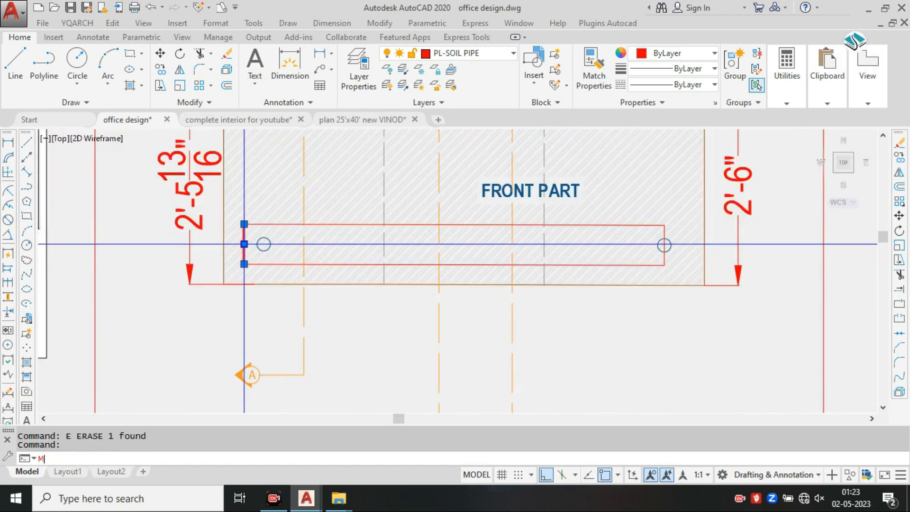
pyautogui.write('i')
pyautogui.press('Return')
pyautogui.click(460, 222)
pyautogui.click(460, 325)
pyautogui.press('Return')
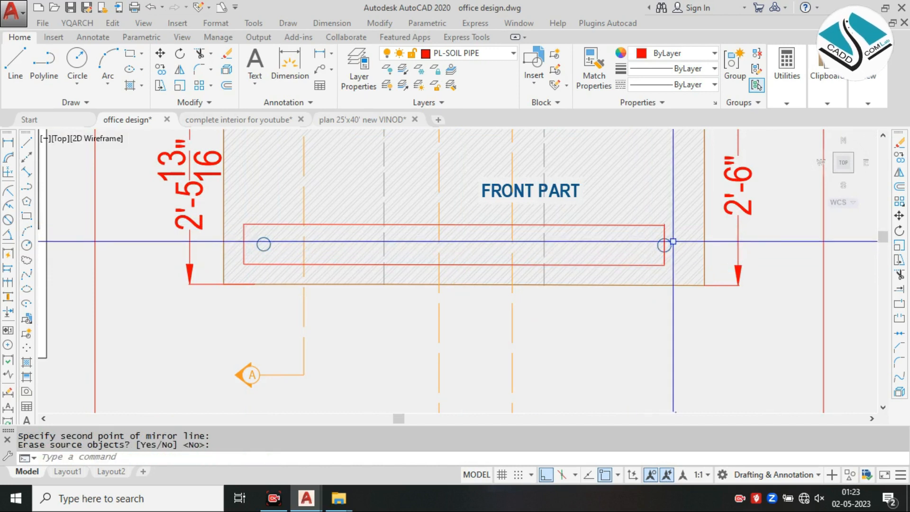
pyautogui.write('m')
pyautogui.press('Escape')
pyautogui.press('Escape')
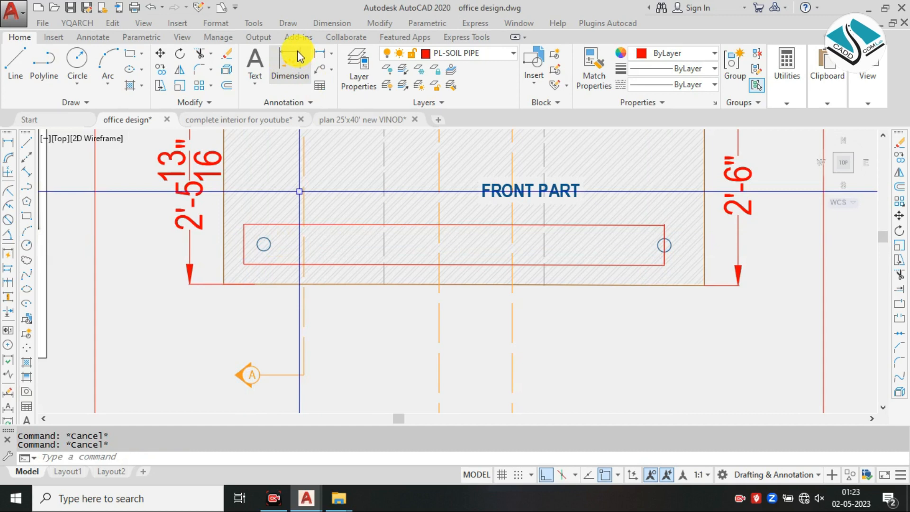
pyautogui.scroll(1, 254, 253)
pyautogui.click(269, 238)
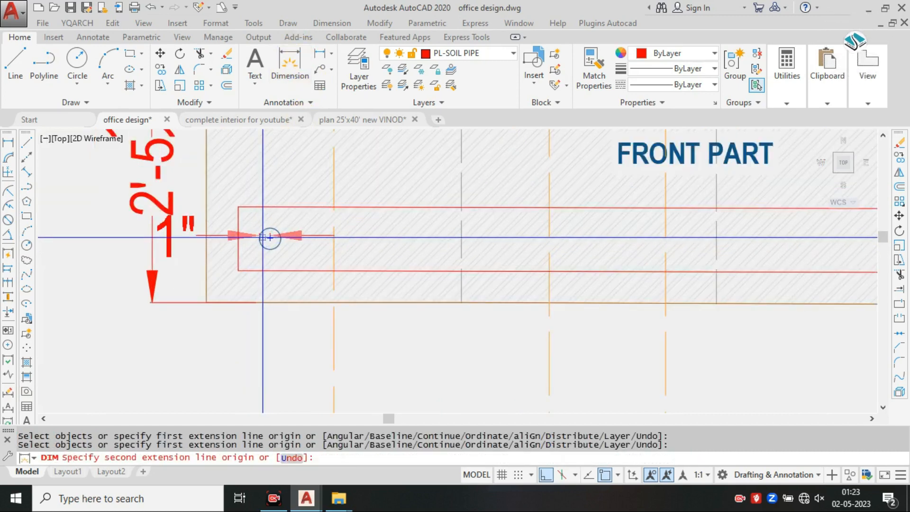
pyautogui.press('Escape')
# Step: Offset the strip's right end line 3" outward, towards the table's right edge
pyautogui.scroll(-2, 234, 237)
pyautogui.moveTo(492, 239); pyautogui.dragTo(438, 239, button='middle')
pyautogui.scroll(2, 436, 239)
pyautogui.press('Escape')
pyautogui.write('o')
pyautogui.press('Return')
pyautogui.write('3')
pyautogui.press('Return')
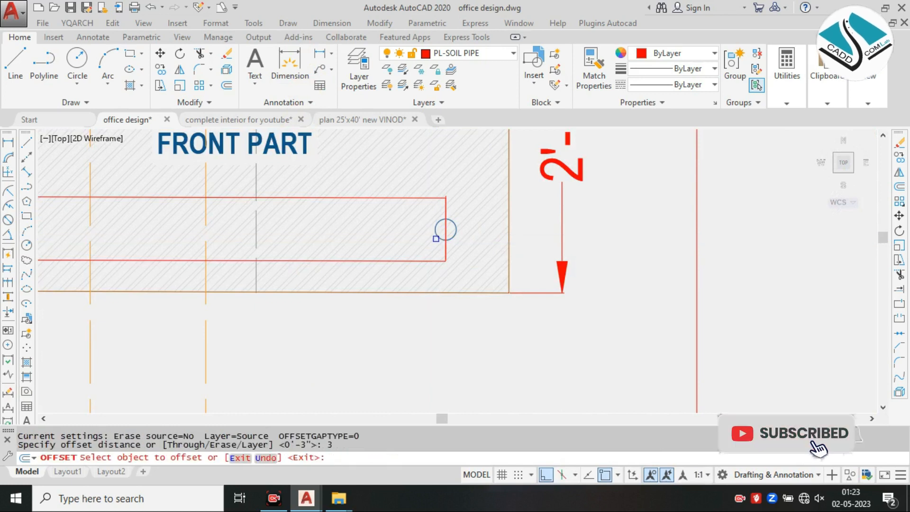
pyautogui.scroll(2, 449, 198)
pyautogui.click(450, 195)
pyautogui.click(444, 205)
pyautogui.click(470, 210)
pyautogui.click(470, 210)
pyautogui.press('Escape')
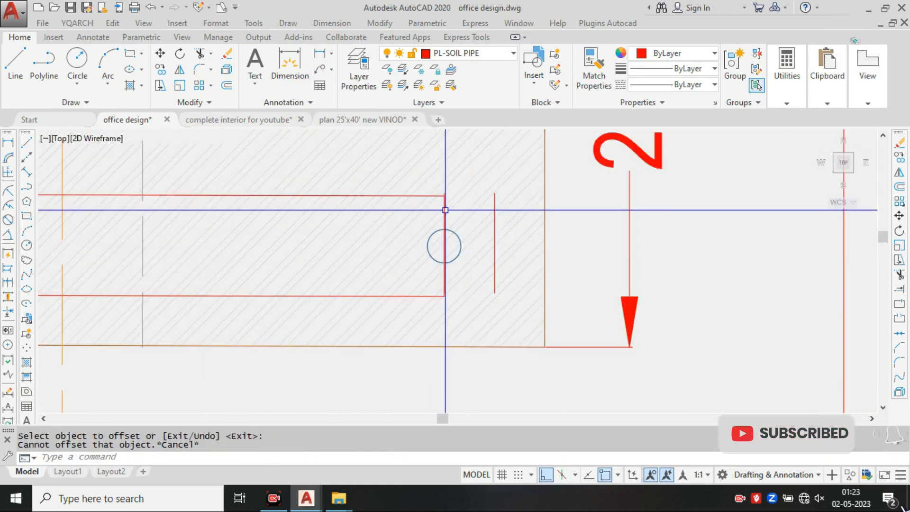
# Step: Erase the overlapping vertical end lines running through the right circle
pyautogui.write('e')
pyautogui.press('Return')
pyautogui.press('Escape')
pyautogui.click(444, 205)
pyautogui.write('e')
pyautogui.press('Return')
pyautogui.click(442, 197)
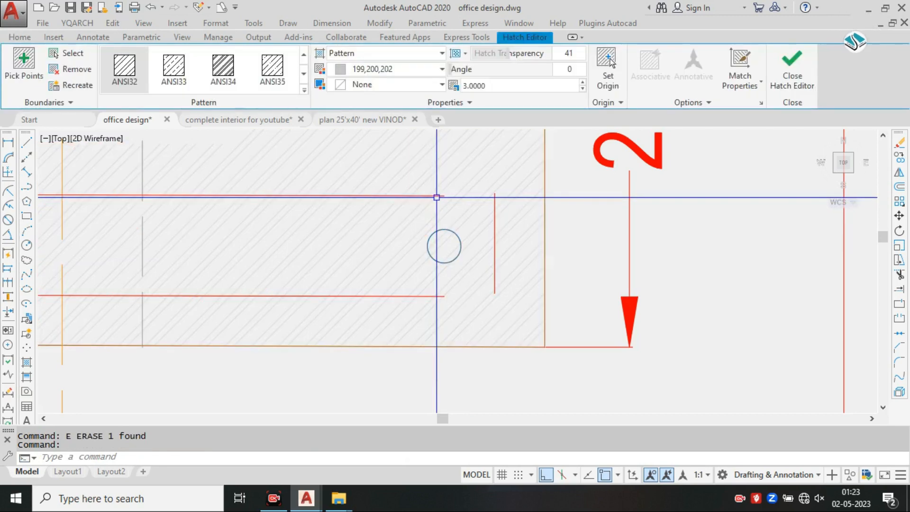
pyautogui.press('Escape')
pyautogui.press('Escape')
# Step: Stretch the right ends of the strip's upper and lower lines slightly past the outer right end line
pyautogui.scroll(4, 436, 197)
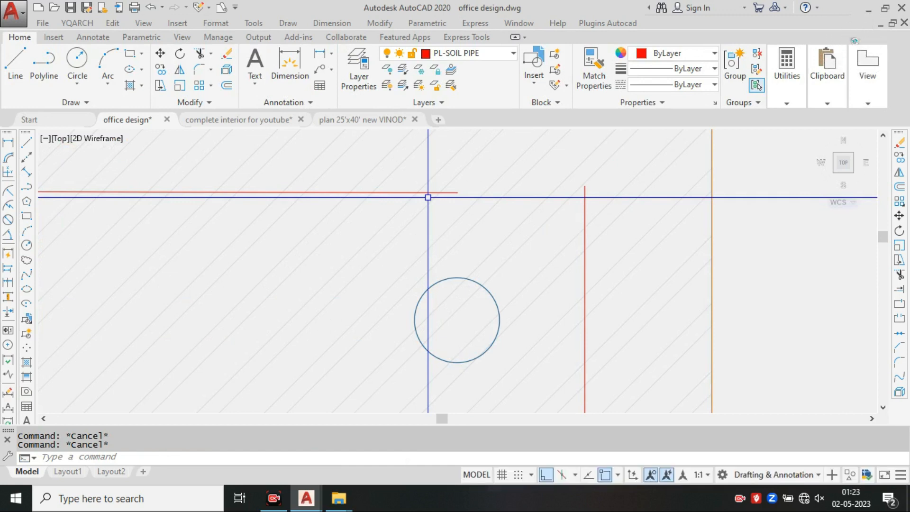
pyautogui.scroll(-3, 363, 223)
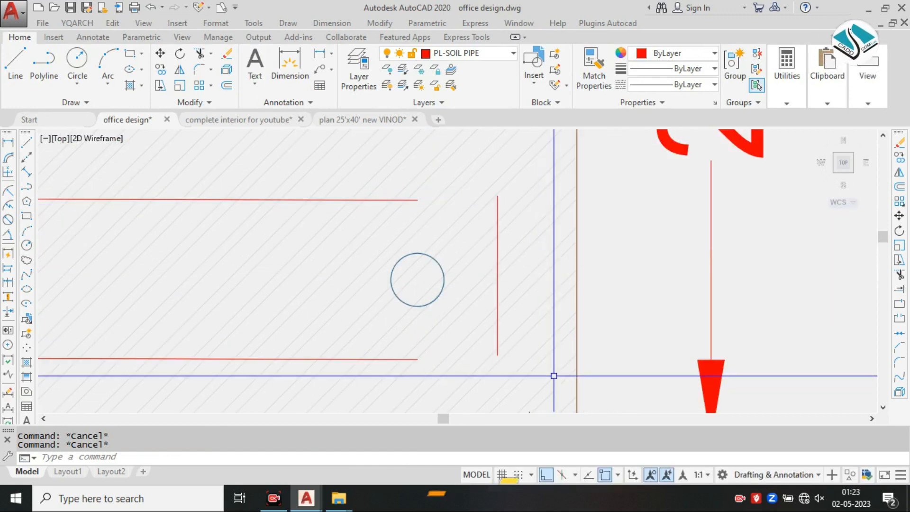
pyautogui.scroll(3, 419, 196)
pyautogui.click(415, 199)
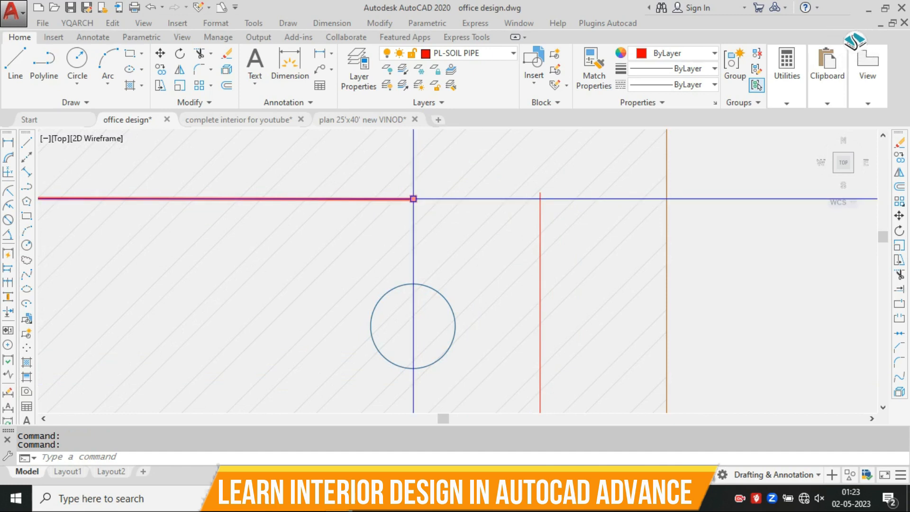
pyautogui.click(413, 199)
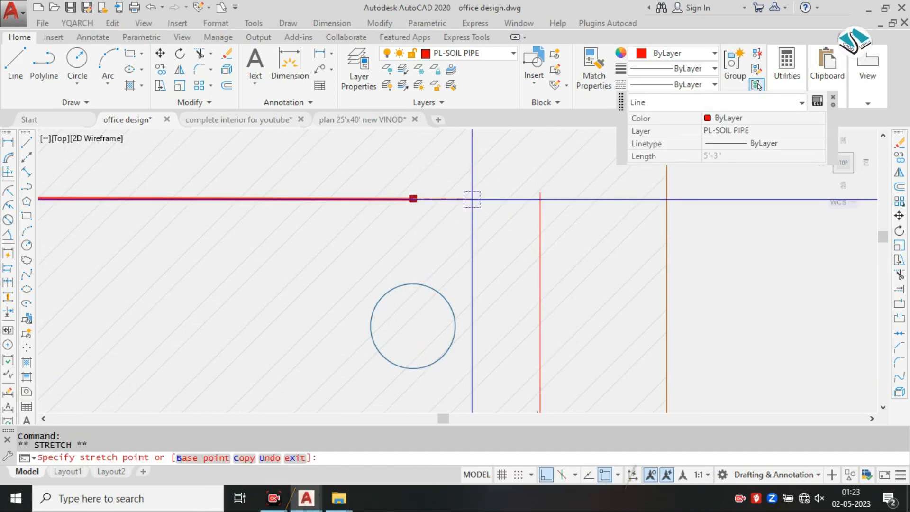
pyautogui.click(564, 199)
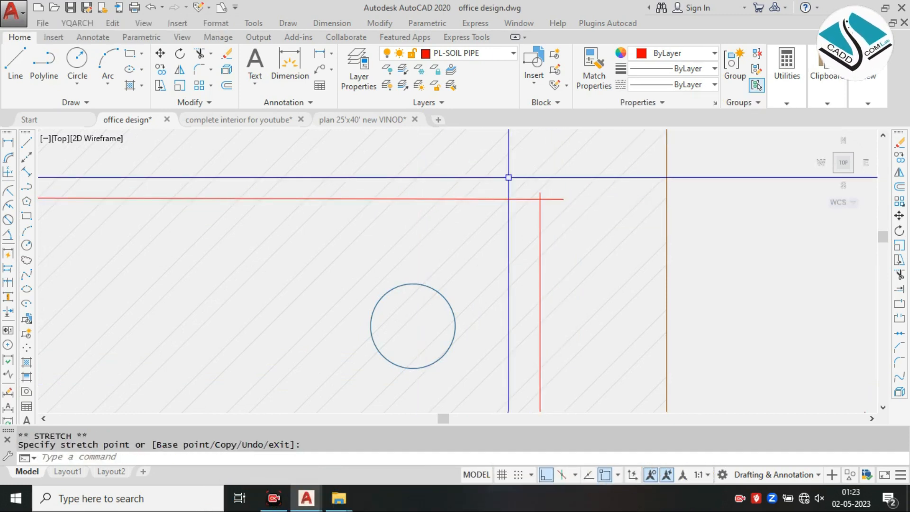
pyautogui.press('Escape')
pyautogui.scroll(-3, 502, 288)
pyautogui.scroll(2, 447, 280)
pyautogui.click(451, 281)
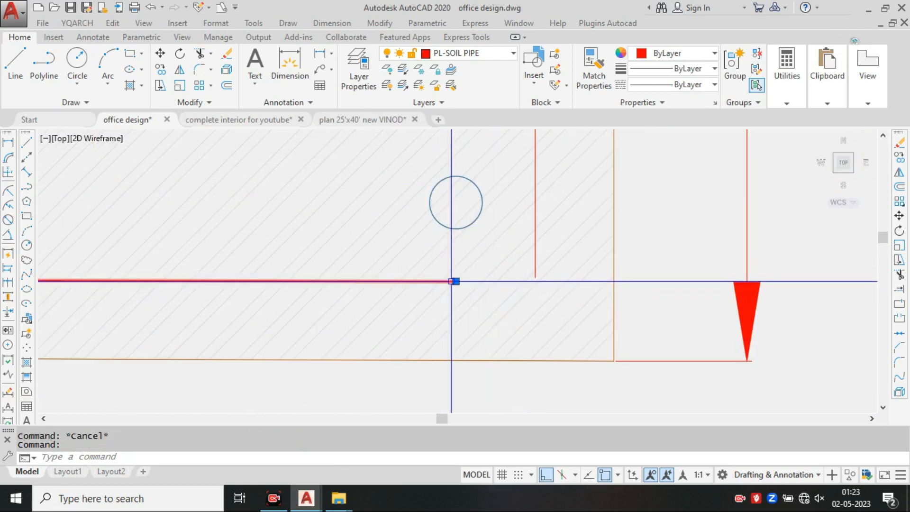
pyautogui.click(456, 281)
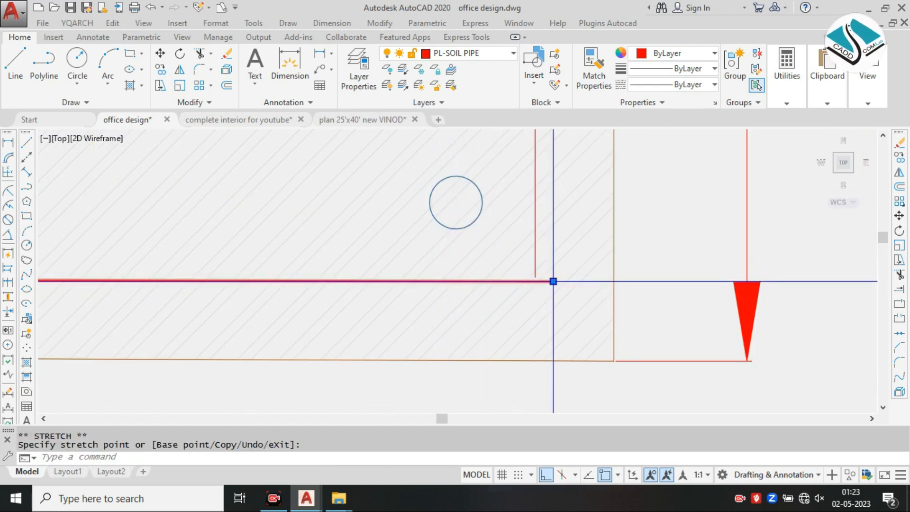
# Step: Stretch the right end line's lower and upper ends so that it crosses both long lines of the strip
pyautogui.scroll(2, 539, 273)
pyautogui.write('ex')
pyautogui.press('space')
pyautogui.press('space')
pyautogui.press('Escape')
pyautogui.click(534, 281)
pyautogui.click(536, 305)
pyautogui.press('Escape')
pyautogui.scroll(-2, 550, 305)
pyautogui.moveTo(550, 131); pyautogui.dragTo(532, 222, button='middle')
pyautogui.scroll(2, 532, 222)
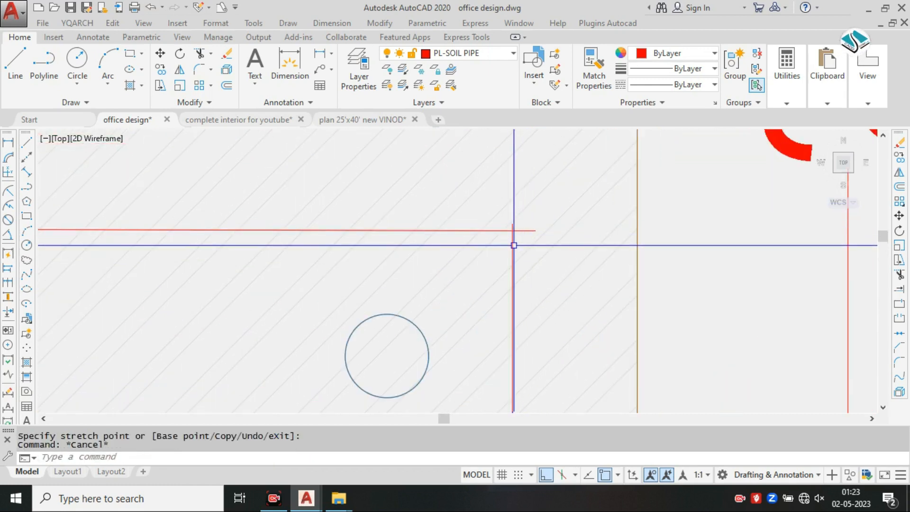
pyautogui.click(513, 242)
pyautogui.click(512, 224)
pyautogui.click(514, 196)
pyautogui.press('Escape')
# Step: Trim the line ends overhanging the strip's upper and lower right corners
pyautogui.write('TR')
pyautogui.scroll(2, 512, 197)
pyautogui.press('Return')
pyautogui.click(514, 198)
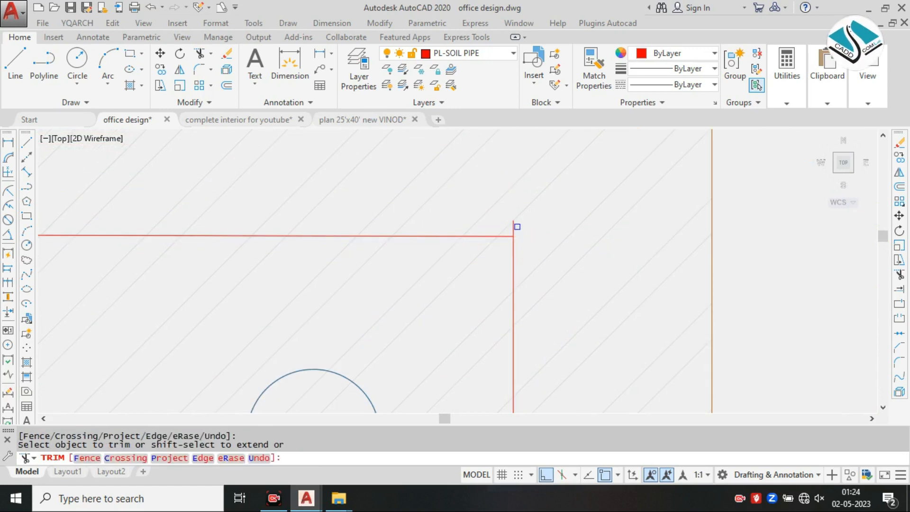
pyautogui.scroll(-3, 513, 294)
pyautogui.scroll(5, 521, 264)
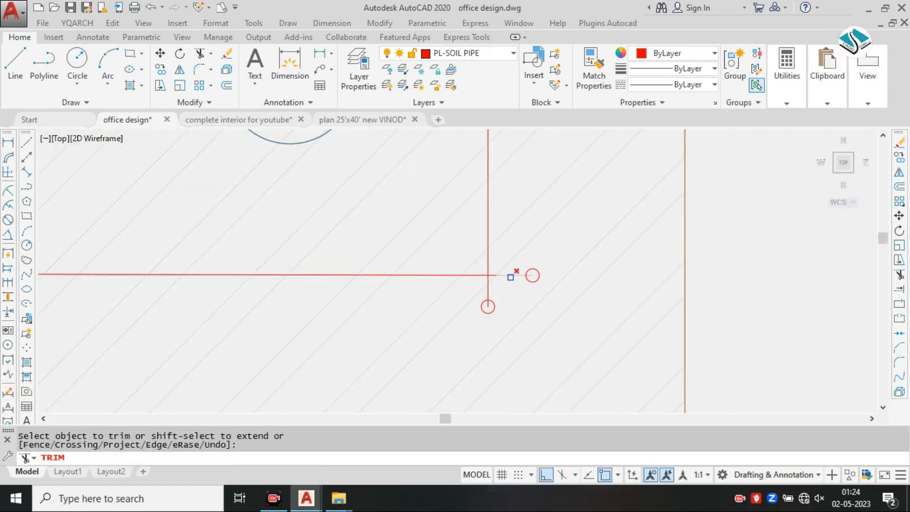
pyautogui.click(494, 276)
pyautogui.click(491, 276)
pyautogui.press('Escape')
# Step: Erase the two leftover line stubs at the strip's lower right corner and regenerate the drawing
pyautogui.click(470, 245)
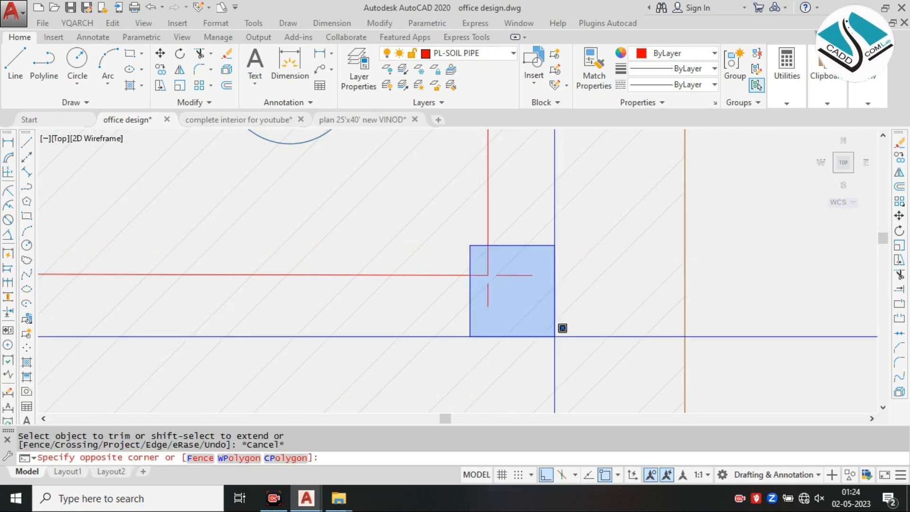
pyautogui.click(563, 328)
pyautogui.write('E')
pyautogui.press('Return')
pyautogui.scroll(-3, 586, 286)
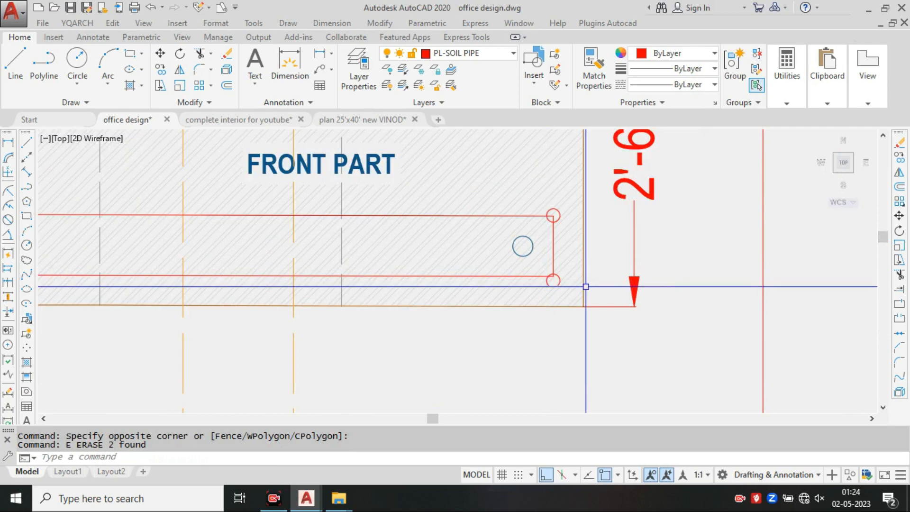
pyautogui.scroll(-2, 586, 286)
pyautogui.write('re')
pyautogui.press('Return')
pyautogui.press('Escape')
pyautogui.press('Escape')
# Step: Change the colour of the strip's four outline lines to grey
pyautogui.moveTo(284, 243); pyautogui.dragTo(365, 243, button='middle')
pyautogui.scroll(5, 241, 248)
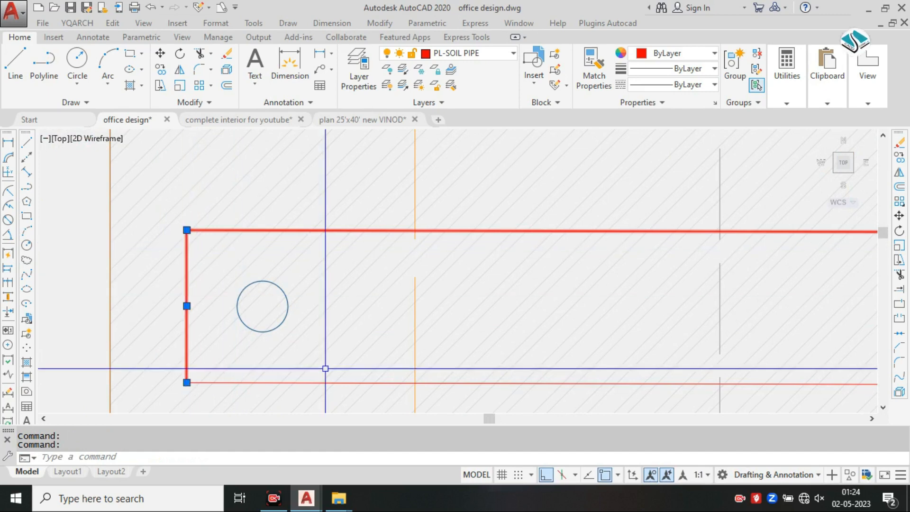
pyautogui.scroll(-5, 337, 376)
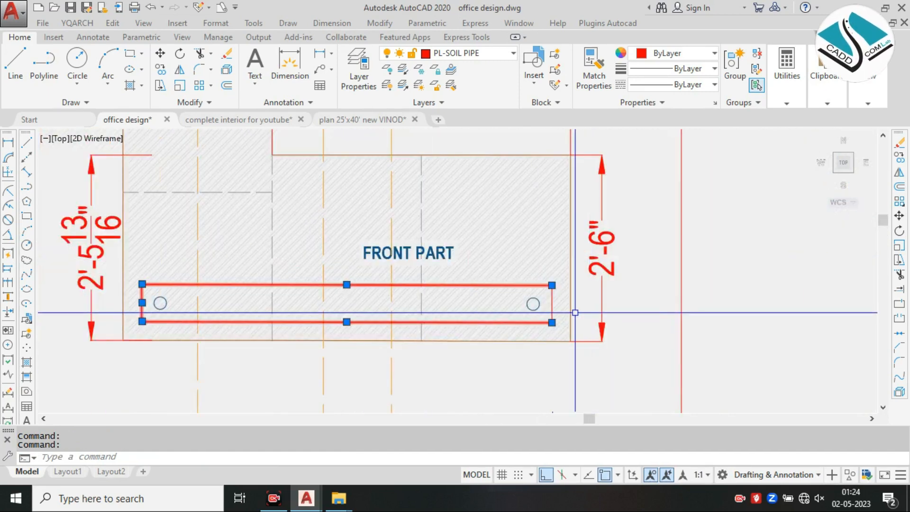
pyautogui.scroll(3, 575, 312)
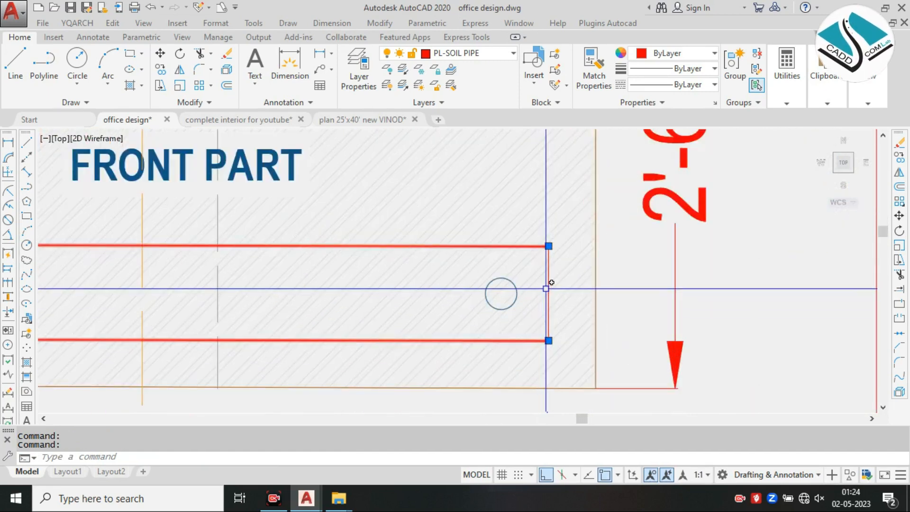
pyautogui.click(689, 57)
pyautogui.click(639, 109)
pyautogui.press('Escape')
pyautogui.scroll(-5, 460, 303)
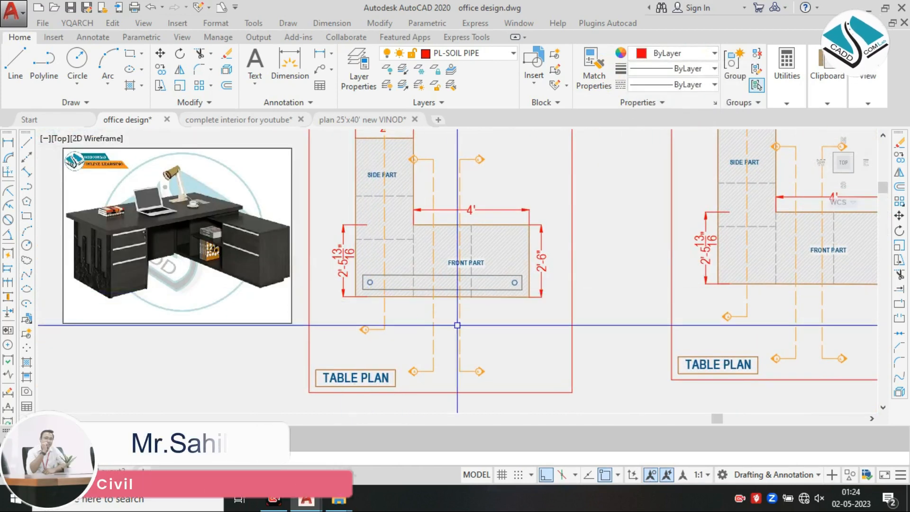
# Step: Copy the grey strip with its two circles from the first table plan to the same place in the second, using the plan's lower-left corner as base point
pyautogui.scroll(-2, 457, 325)
pyautogui.moveTo(569, 311)
pyautogui.mouseDown(button='middle')
pyautogui.moveTo(510, 311)
pyautogui.moveTo(458, 284)
pyautogui.mouseUp(button='middle')
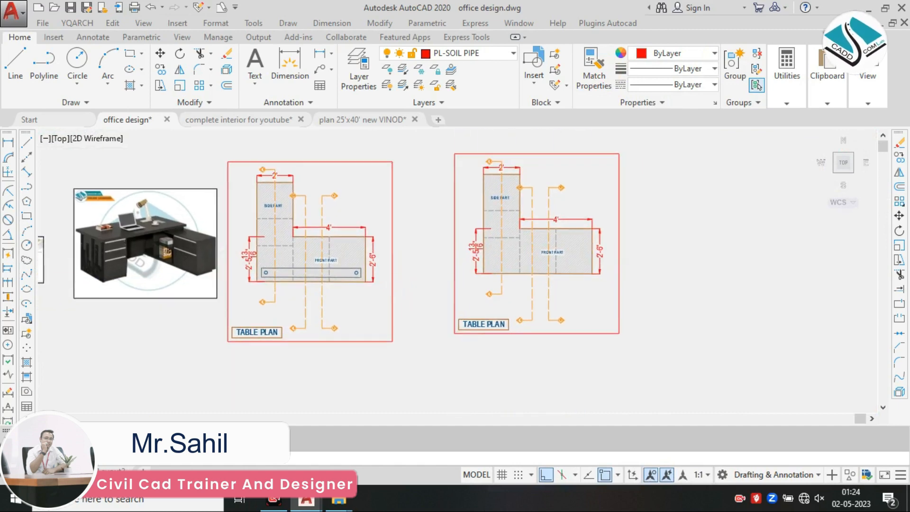
pyautogui.scroll(6, 267, 275)
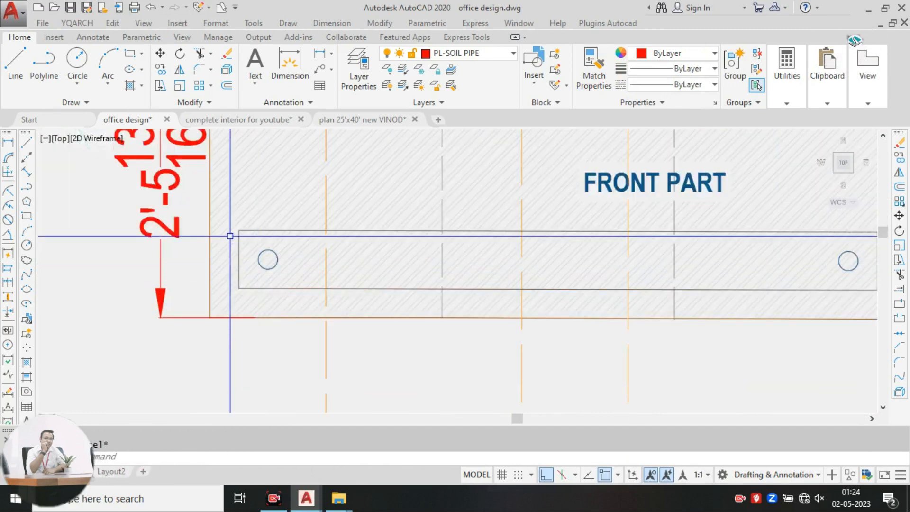
pyautogui.click(199, 215)
pyautogui.scroll(-2, 658, 298)
pyautogui.moveTo(737, 296); pyautogui.dragTo(398, 291, button='middle')
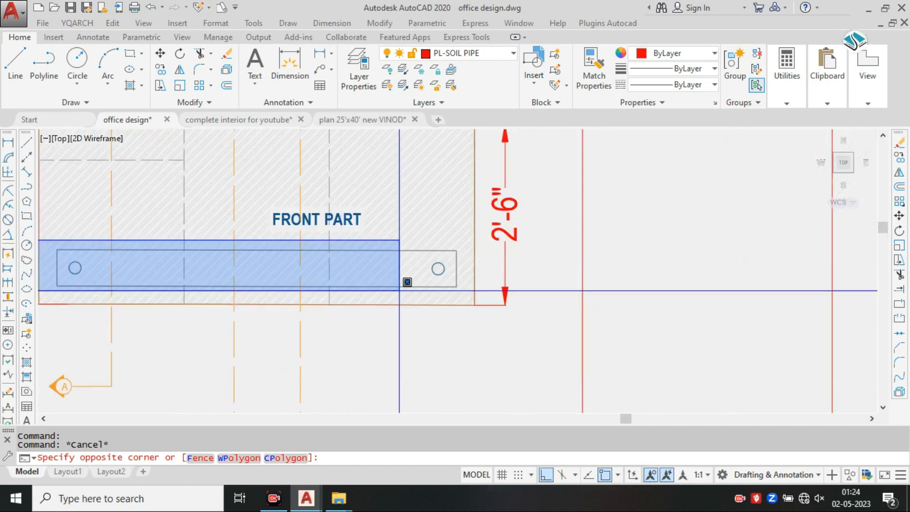
pyautogui.click(468, 293)
pyautogui.moveTo(196, 281); pyautogui.dragTo(372, 282, button='middle')
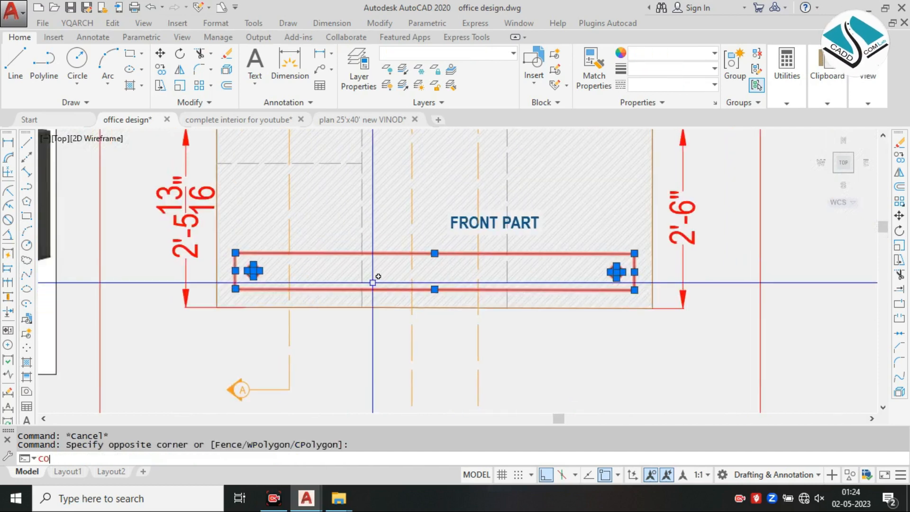
pyautogui.scroll(3, 210, 308)
pyautogui.click(211, 307)
pyautogui.scroll(-3, 232, 311)
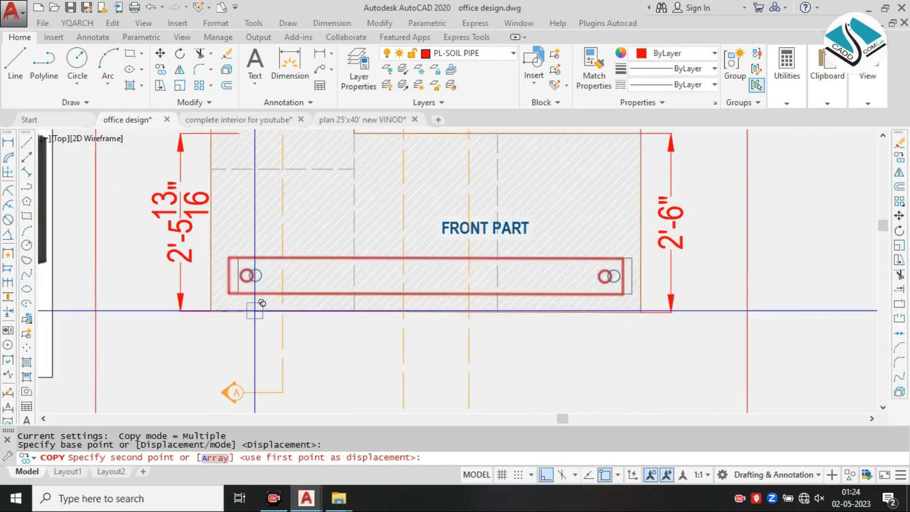
pyautogui.scroll(-2, 262, 303)
pyautogui.scroll(5, 508, 264)
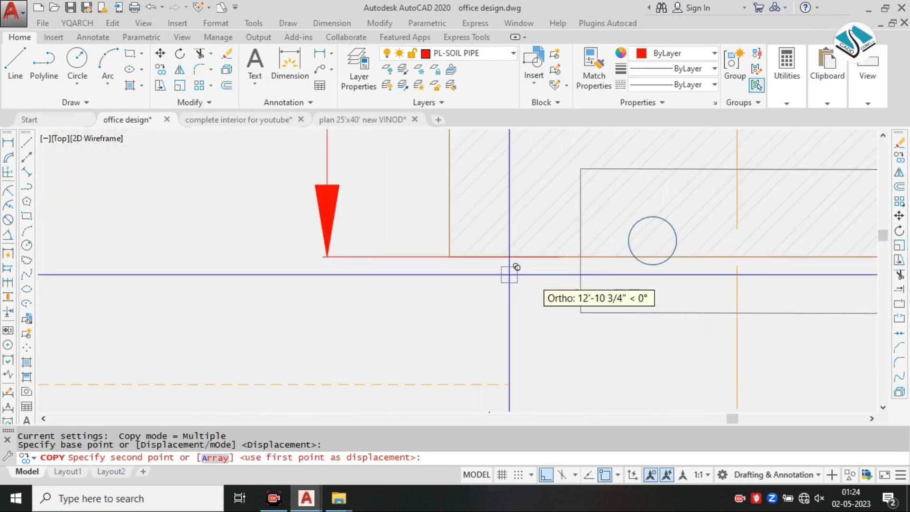
pyautogui.click(449, 256)
pyautogui.scroll(-3, 449, 266)
pyautogui.press('Escape')
pyautogui.scroll(-3, 654, 305)
pyautogui.scroll(1, 654, 304)
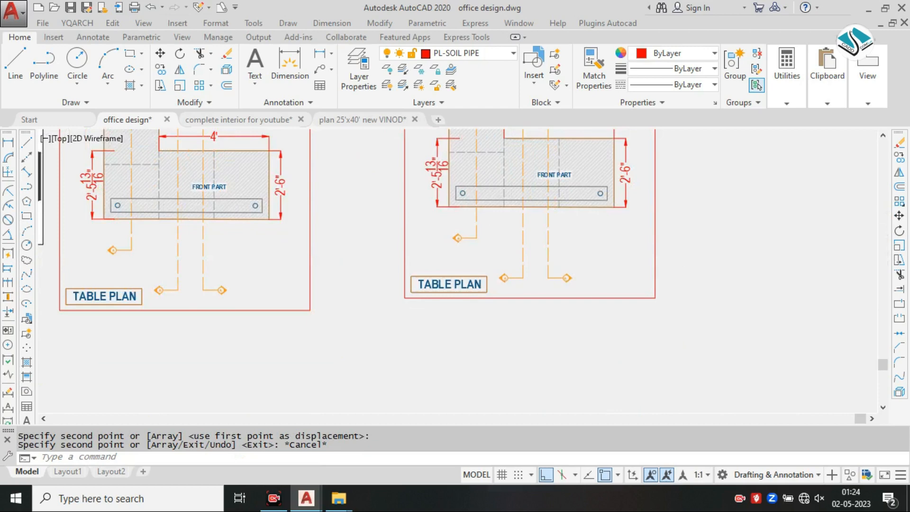
# Step: Move the desk's front elevation straight up, closer to the second table plan
pyautogui.scroll(-5, 570, 282)
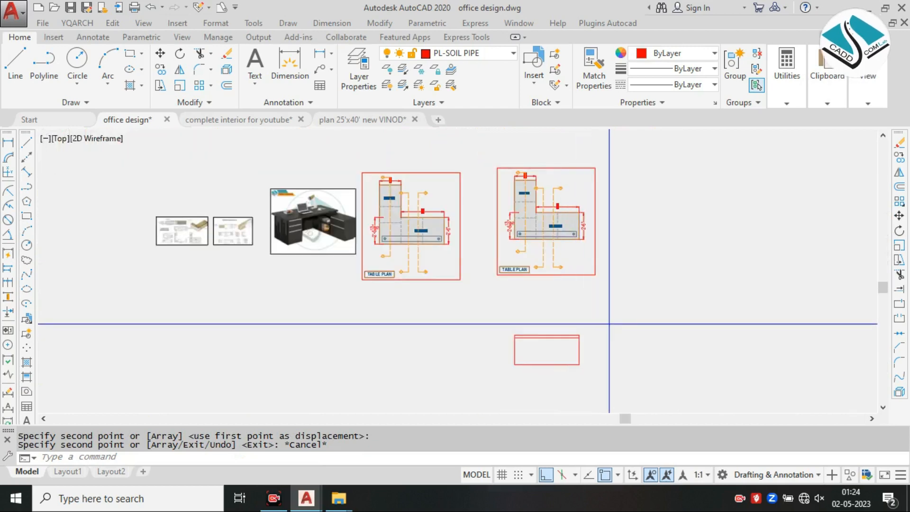
pyautogui.click(609, 324)
pyautogui.click(493, 386)
pyautogui.write('m')
pyautogui.press('Return')
pyautogui.scroll(4, 560, 350)
pyautogui.click(554, 349)
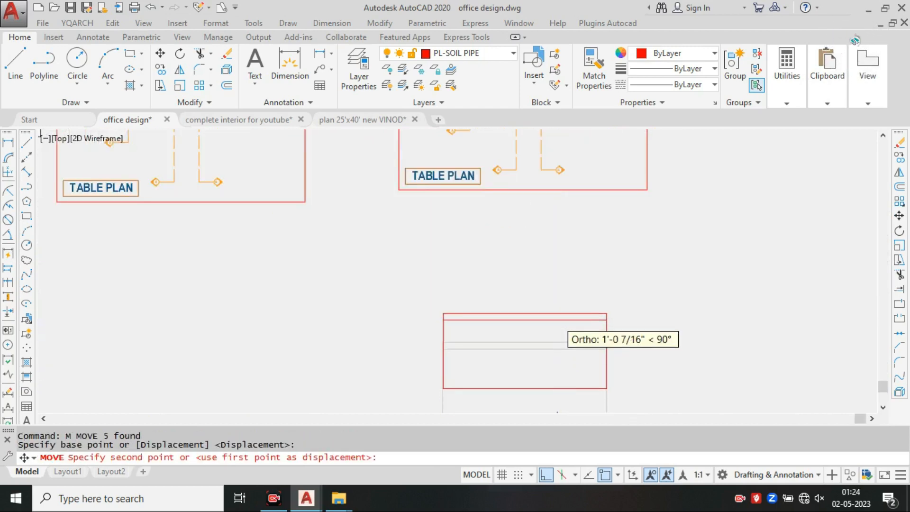
pyautogui.press('Escape')
pyautogui.scroll(-3, 562, 300)
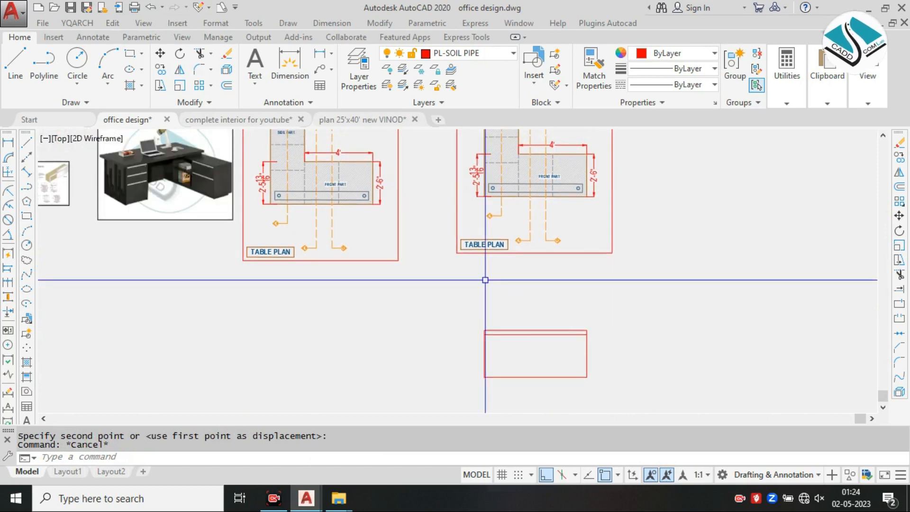
# Step: Draw vertical construction lines through both ends of the second plan's strip and through the outer edges of its two circles, down across the elevation
pyautogui.scroll(4, 103, 154)
pyautogui.scroll(-3, 103, 155)
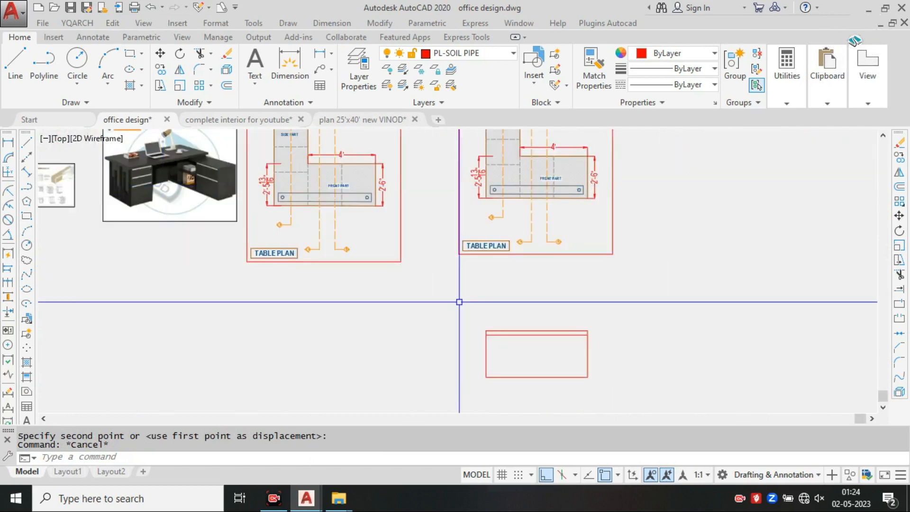
pyautogui.scroll(5, 516, 187)
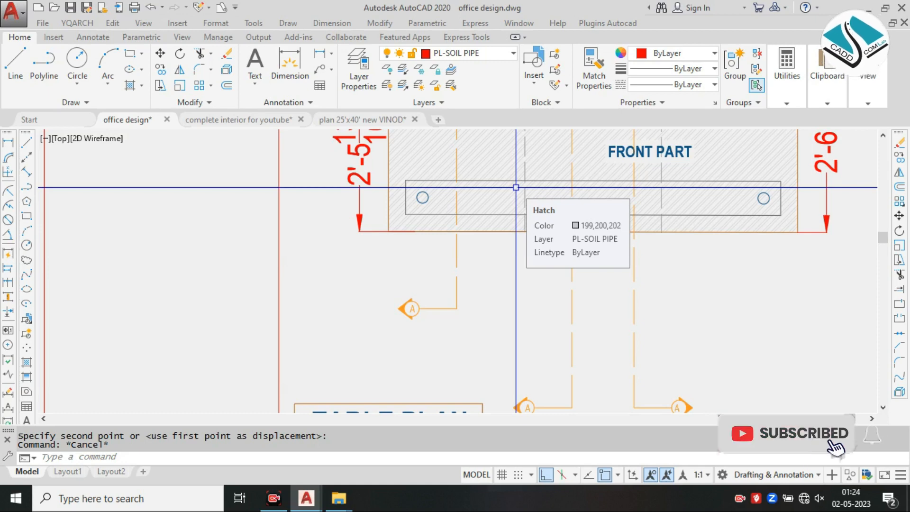
pyautogui.scroll(-6, 515, 187)
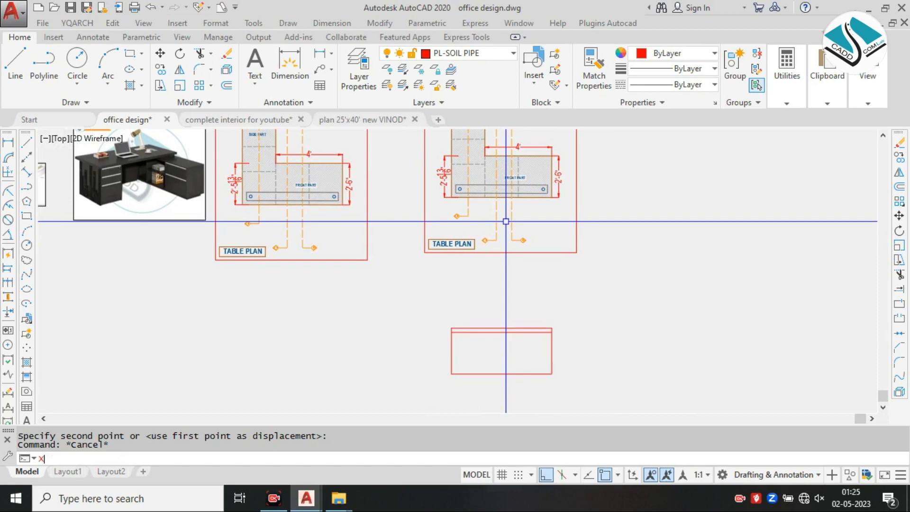
pyautogui.press('Return')
pyautogui.click(211, 458)
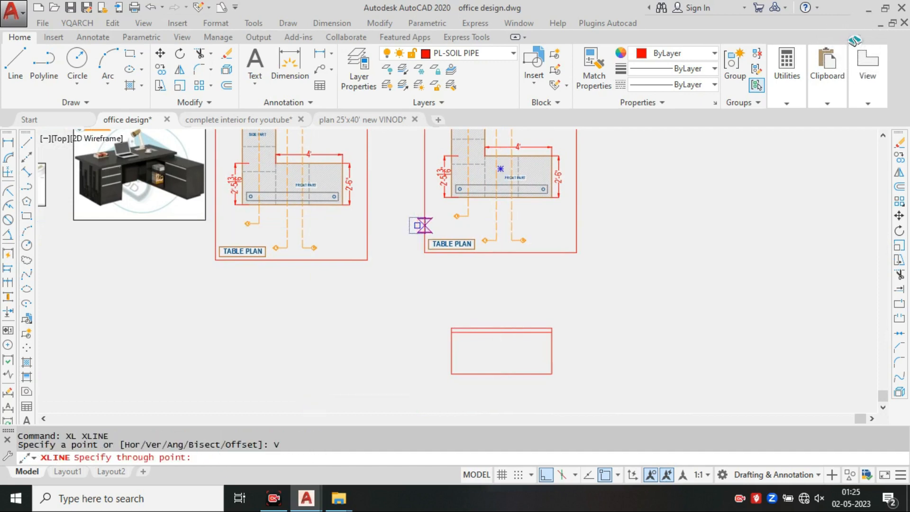
pyautogui.scroll(6, 422, 223)
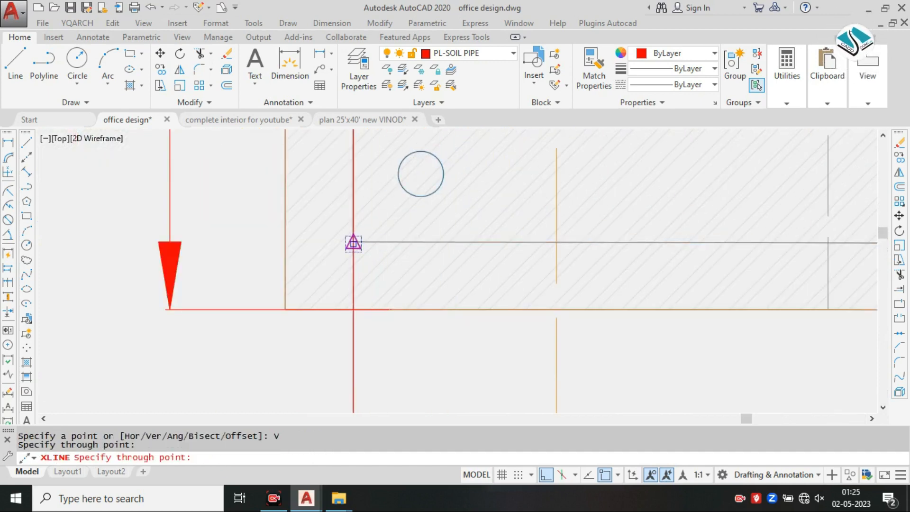
pyautogui.scroll(-6, 353, 243)
pyautogui.scroll(2, 691, 225)
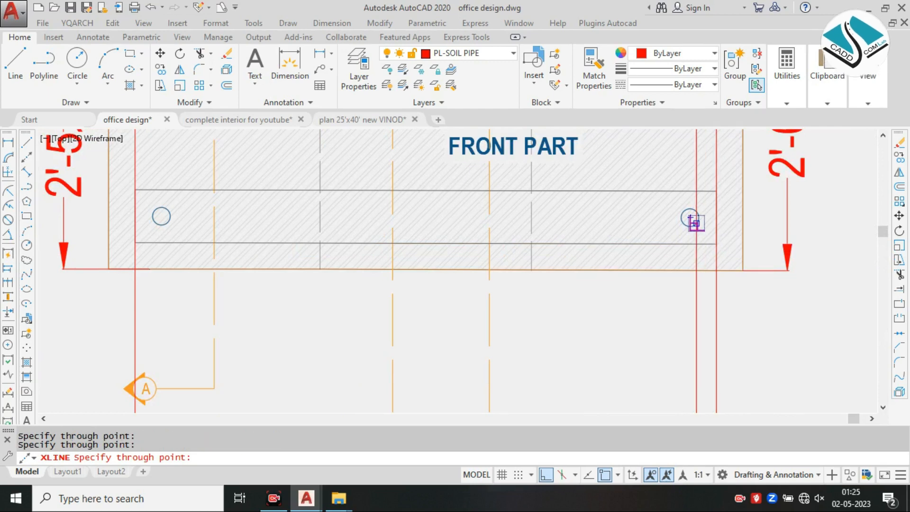
pyautogui.scroll(4, 695, 223)
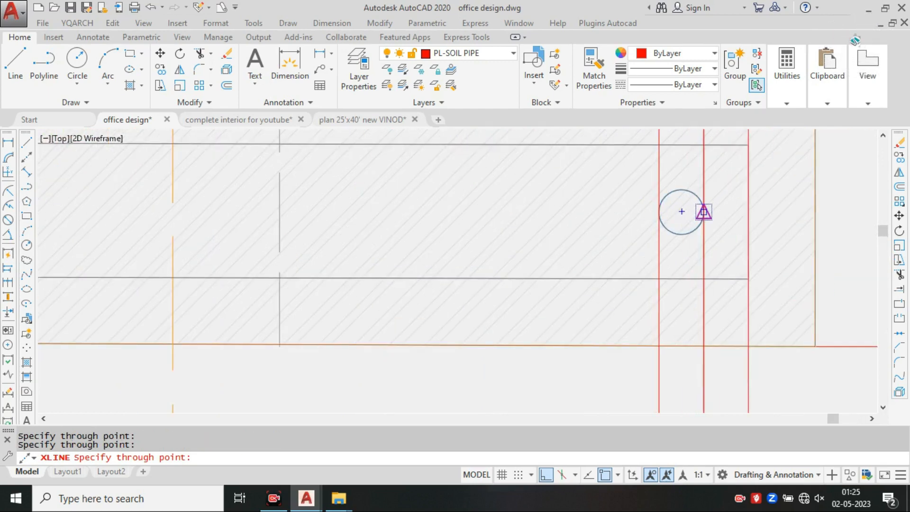
pyautogui.scroll(-5, 703, 212)
pyautogui.scroll(5, 163, 209)
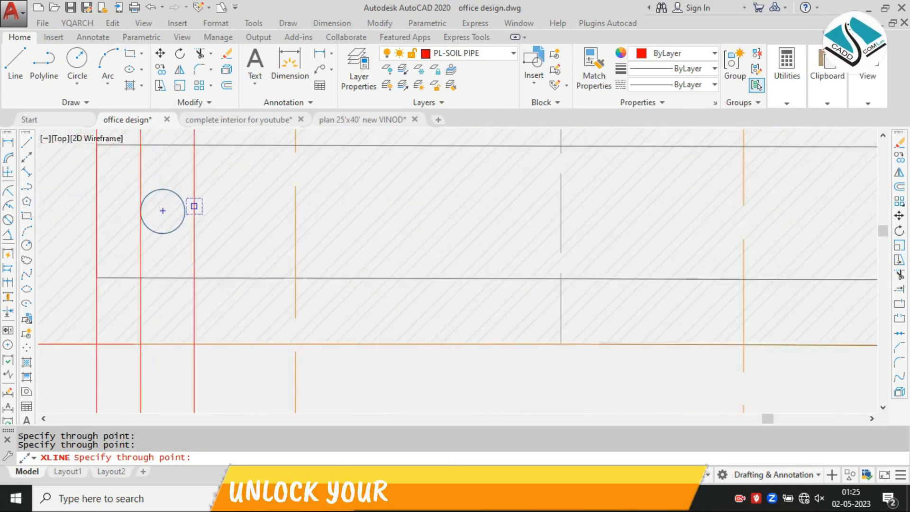
pyautogui.scroll(-5, 184, 209)
pyautogui.press('Escape')
# Step: Offset the tabletop's upper line in the elevation 6 inches upward
pyautogui.scroll(4, 391, 339)
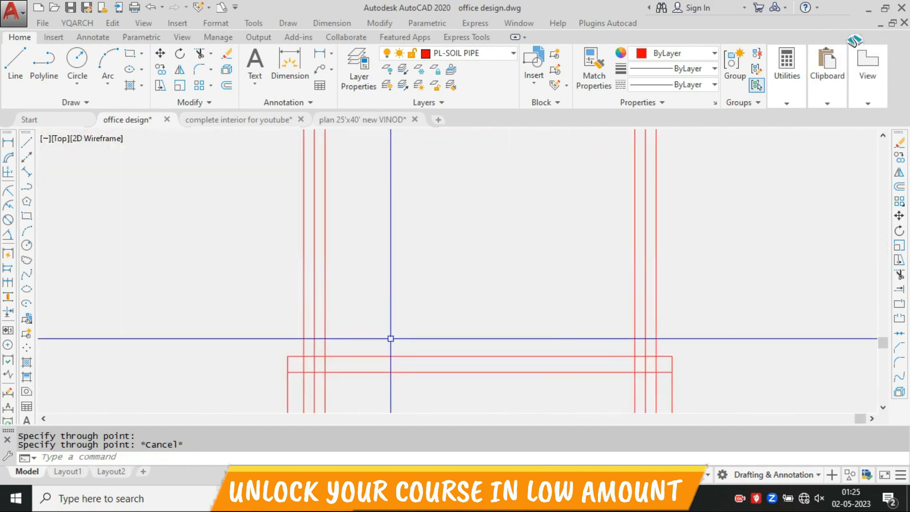
pyautogui.moveTo(391, 339); pyautogui.dragTo(373, 298, button='middle')
pyautogui.scroll(-2, 506, 310)
pyautogui.scroll(-2, 506, 310)
pyautogui.scroll(4, 522, 325)
pyautogui.press('Escape')
pyautogui.write('o')
pyautogui.press('Return')
pyautogui.write('6')
pyautogui.press('Return')
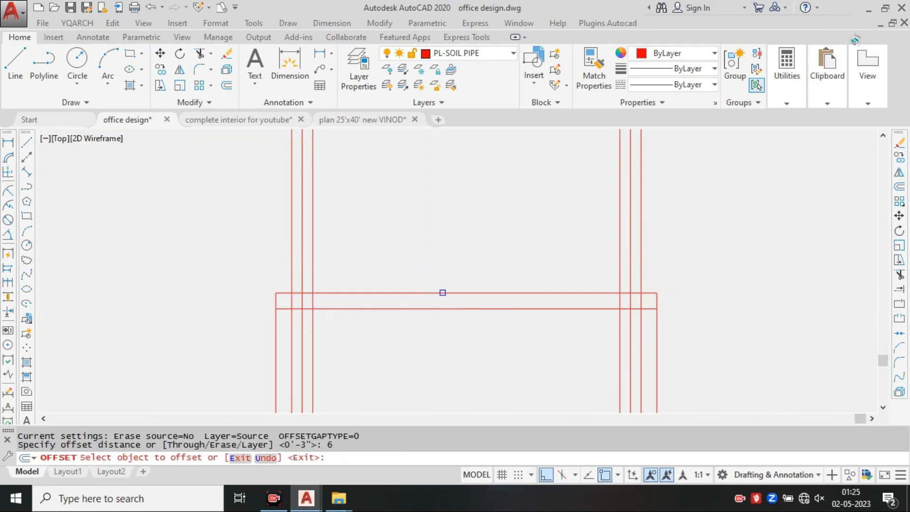
pyautogui.click(442, 293)
pyautogui.click(455, 247)
pyautogui.press('Escape')
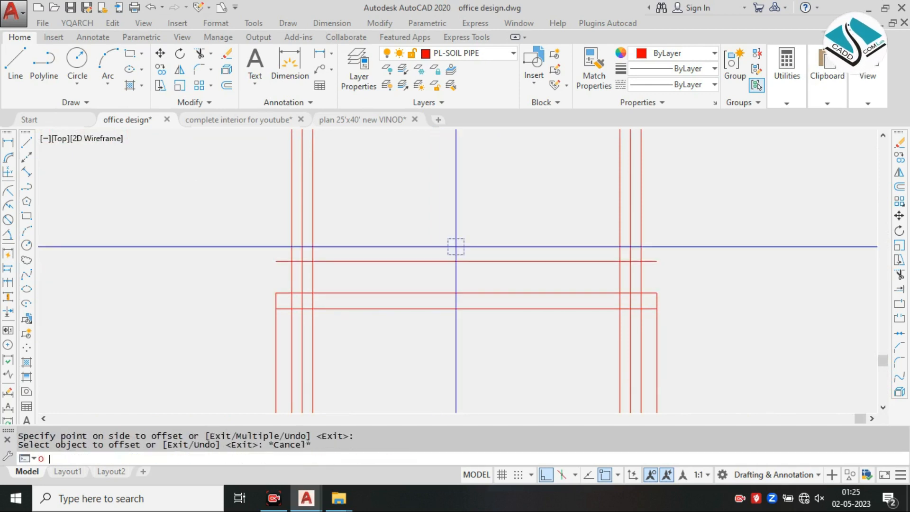
# Step: Try to offset the new line above the tabletop 1.5 inches upward
pyautogui.write('o')
pyautogui.press('Return')
pyautogui.write('1.')
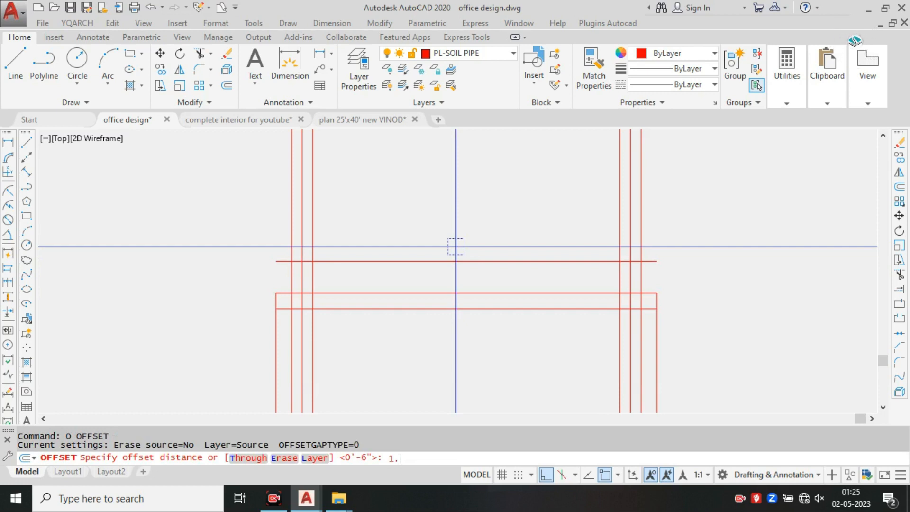
pyautogui.write('5')
pyautogui.press('Return')
pyautogui.click(425, 261)
pyautogui.click(426, 233)
pyautogui.press('Escape')
# Step: Offset the line above the tabletop 1 inch upward to give the raised shelf its thickness
pyautogui.write('o')
pyautogui.press('Return')
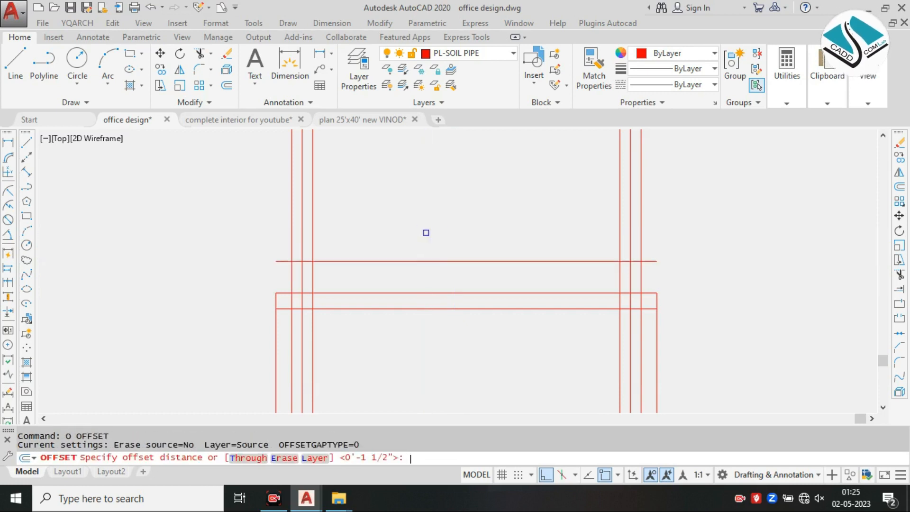
pyautogui.write('1')
pyautogui.press('Return')
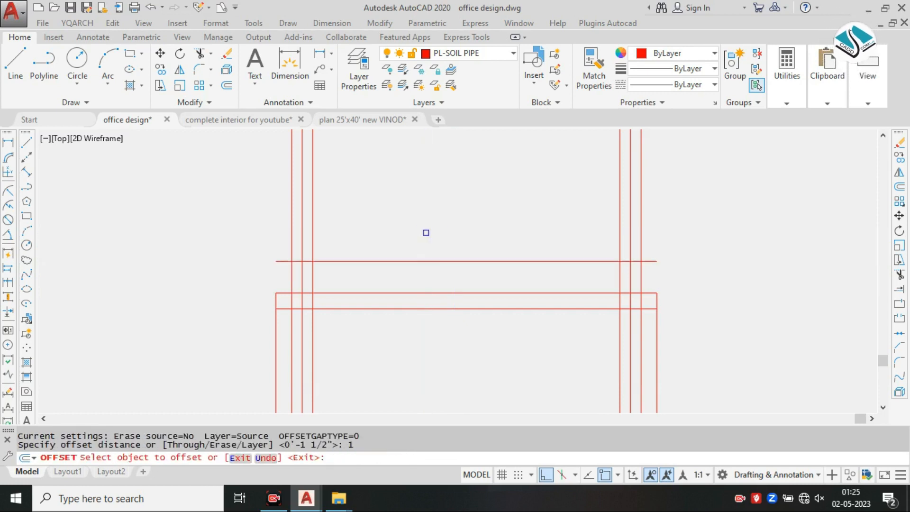
pyautogui.click(430, 262)
pyautogui.click(433, 229)
pyautogui.press('Escape')
# Step: Trim the vertical construction lines above the raised shelf and the shelf lines overhanging its left end
pyautogui.write('tr')
pyautogui.press('Return')
pyautogui.press('Return')
pyautogui.click(670, 206)
pyautogui.click(257, 208)
pyautogui.scroll(2, 295, 259)
pyautogui.click(277, 228)
pyautogui.click(266, 270)
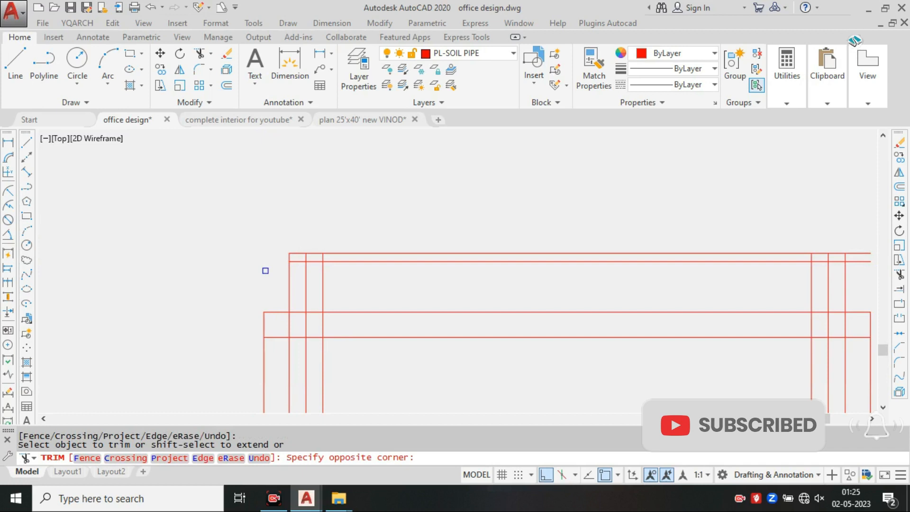
pyautogui.moveTo(526, 276); pyautogui.dragTo(426, 251, button='middle')
pyautogui.scroll(-5, 432, 266)
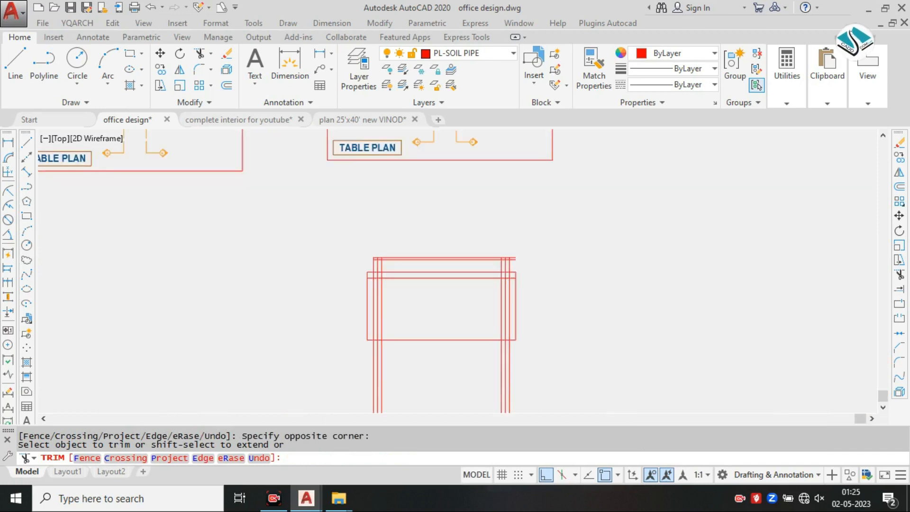
pyautogui.scroll(5, 407, 214)
pyautogui.press('Escape')
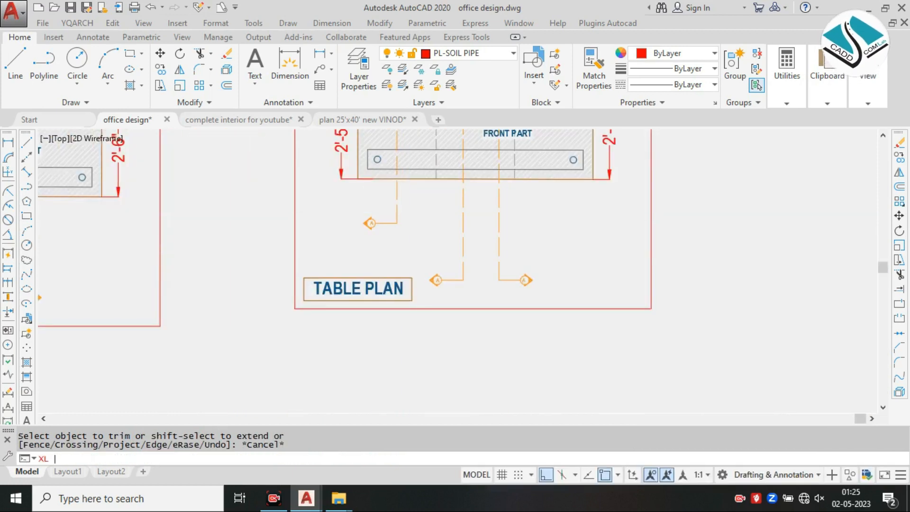
# Step: Draw vertical construction lines through the left and right quadrants of the left circle in the second table plan
pyautogui.write('XL')
pyautogui.press('Return')
pyautogui.click(215, 458)
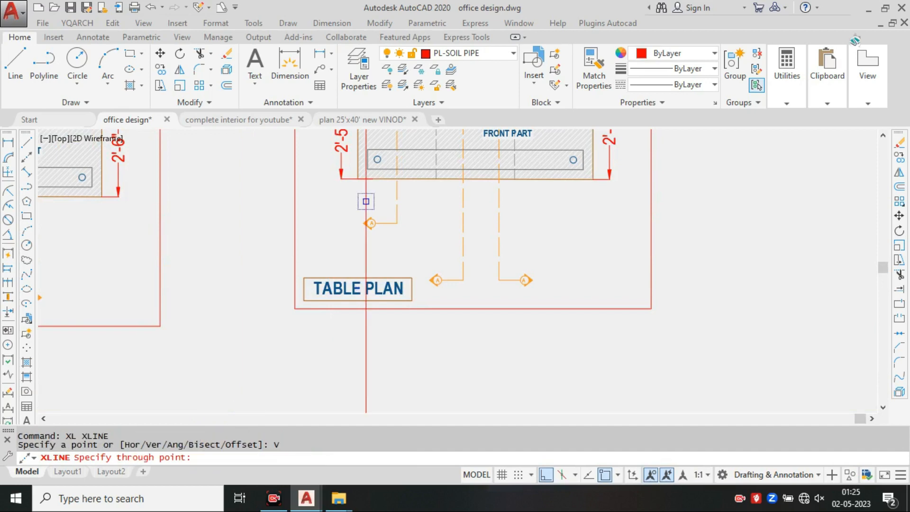
pyautogui.scroll(4, 379, 157)
pyautogui.scroll(4, 371, 163)
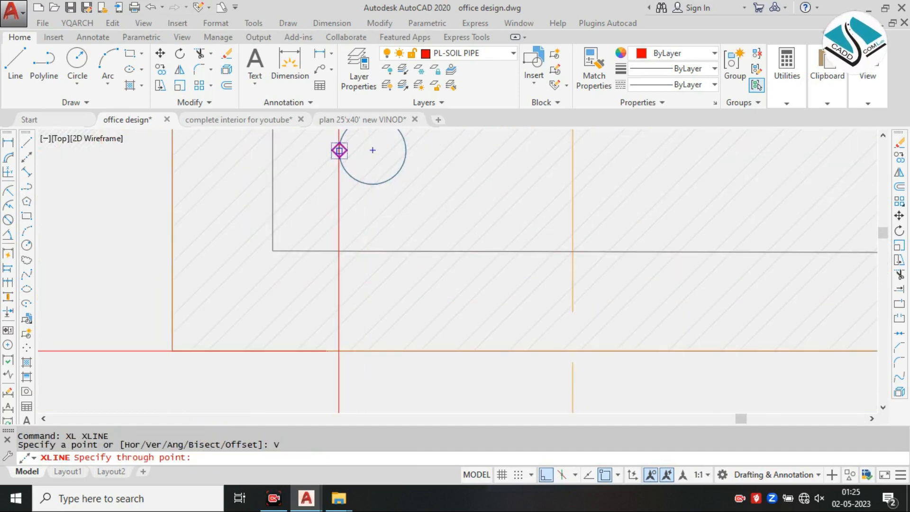
pyautogui.click(405, 151)
pyautogui.scroll(-5, 420, 247)
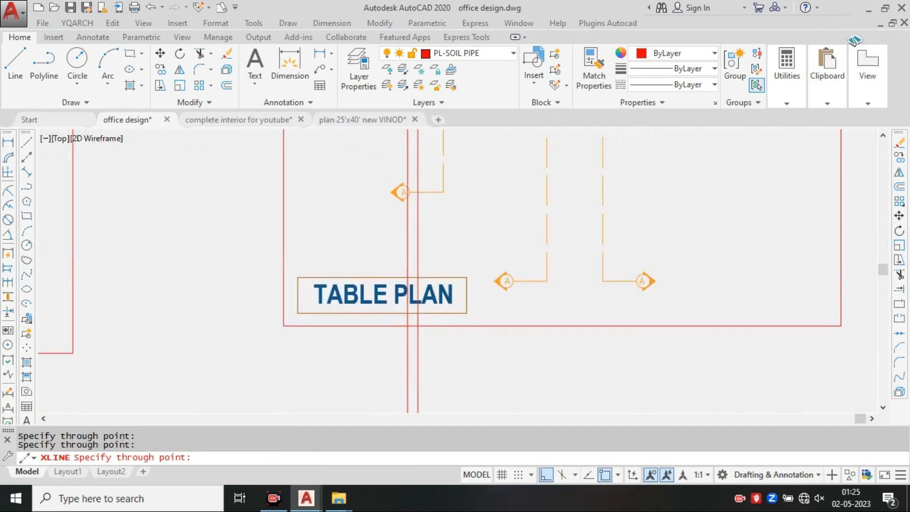
pyautogui.scroll(5, 424, 266)
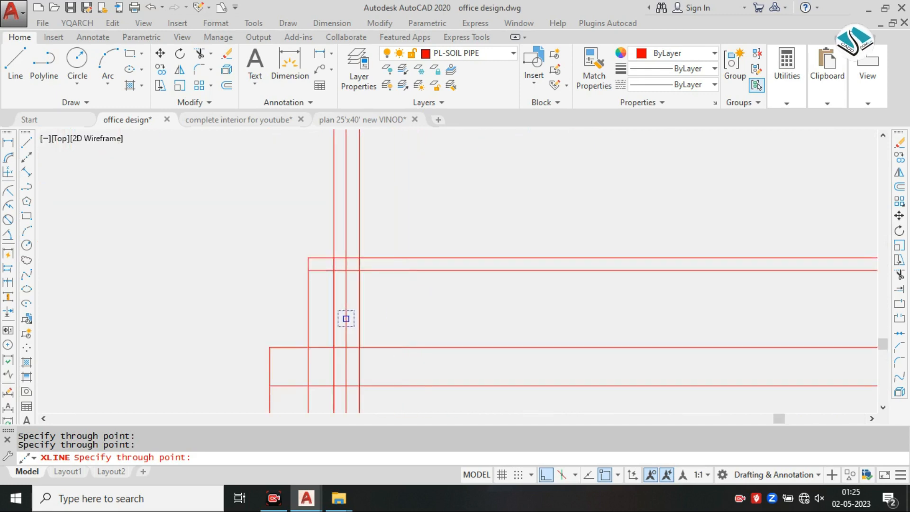
pyautogui.press('Escape')
# Step: Trim the construction lines at the shelf's left end above the shelf and across the tabletop thickness, and the shelf end line below the shelf
pyautogui.scroll(2, 347, 318)
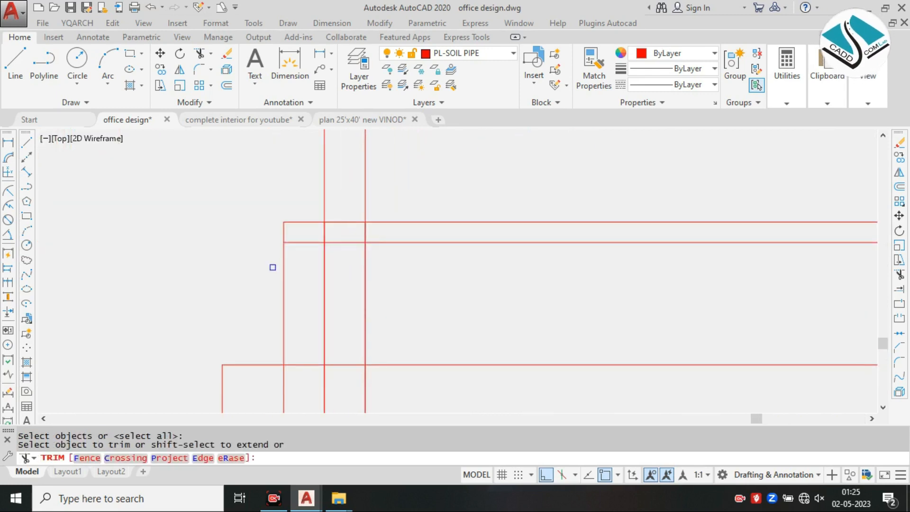
pyautogui.click(388, 203)
pyautogui.click(308, 192)
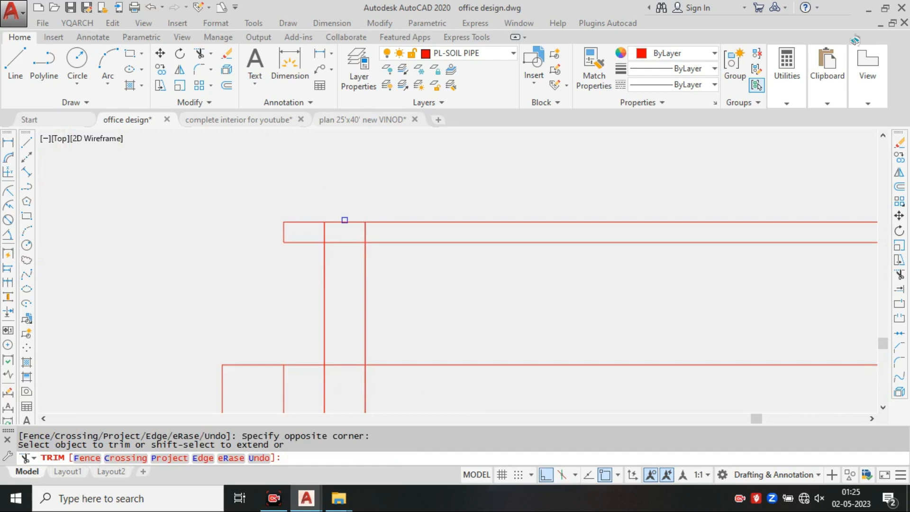
pyautogui.scroll(2, 358, 236)
pyautogui.click(408, 214)
pyautogui.click(288, 214)
pyautogui.scroll(-4, 287, 214)
pyautogui.scroll(2, 277, 271)
pyautogui.scroll(2, 276, 271)
pyautogui.click(376, 274)
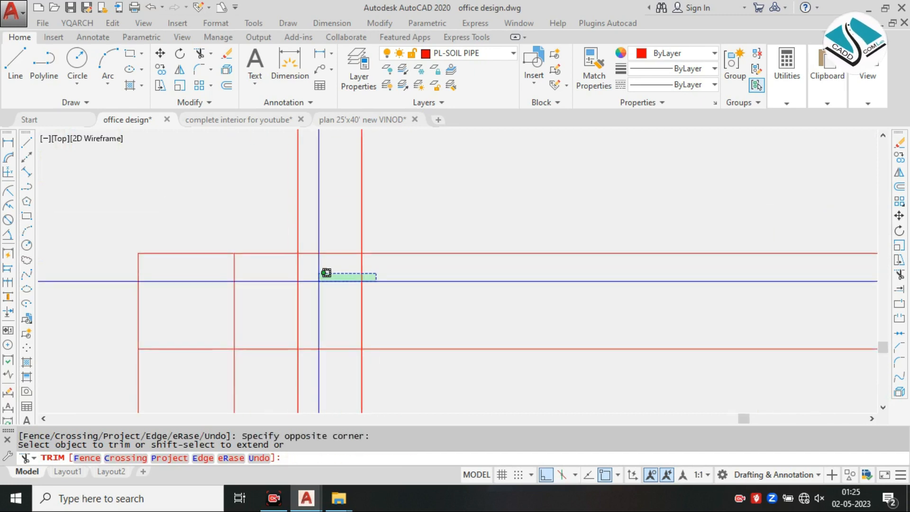
pyautogui.scroll(-2, 310, 270)
pyautogui.press('Escape')
# Step: Erase the leftover vertical line pieces below the tabletop at the elevation's left side
pyautogui.click(342, 342)
pyautogui.click(280, 361)
pyautogui.write('e')
pyautogui.press('Escape')
pyautogui.click(361, 340)
pyautogui.click(296, 365)
pyautogui.write('e')
pyautogui.moveTo(296, 365)
pyautogui.mouseDown(button='middle')
pyautogui.moveTo(272, 260)
pyautogui.moveTo(512, 258)
pyautogui.moveTo(600, 247)
pyautogui.mouseUp(button='middle')
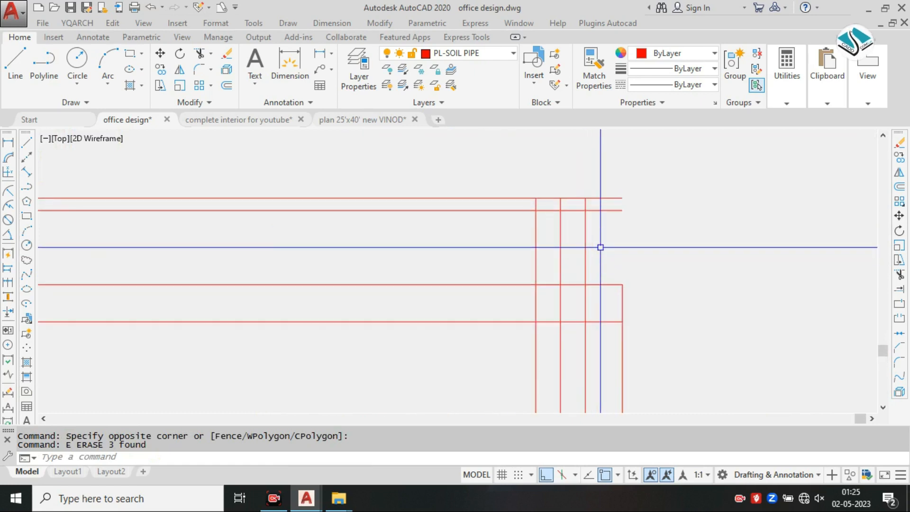
# Step: Erase the three vertical construction lines near the raised shelf's right end in the elevation
pyautogui.scroll(-2, 600, 247)
pyautogui.scroll(3, 610, 252)
pyautogui.click(605, 227)
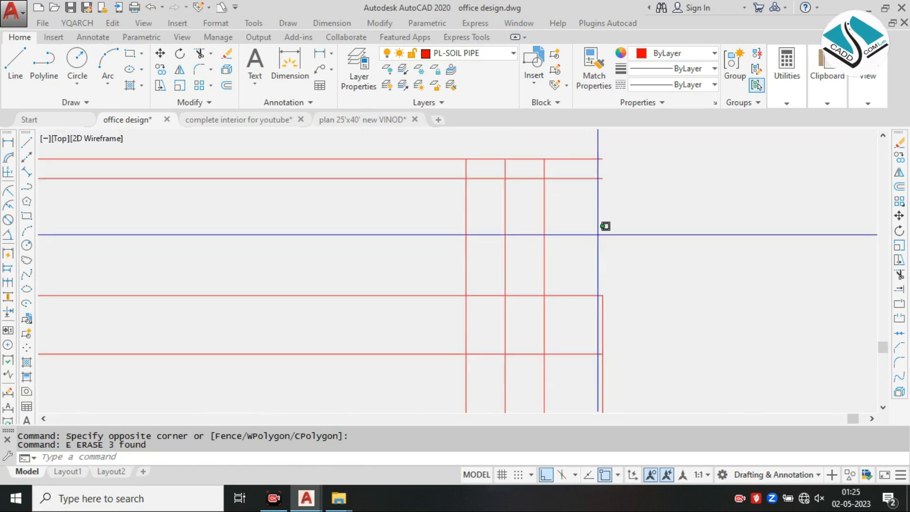
pyautogui.click(424, 252)
pyautogui.write('e l')
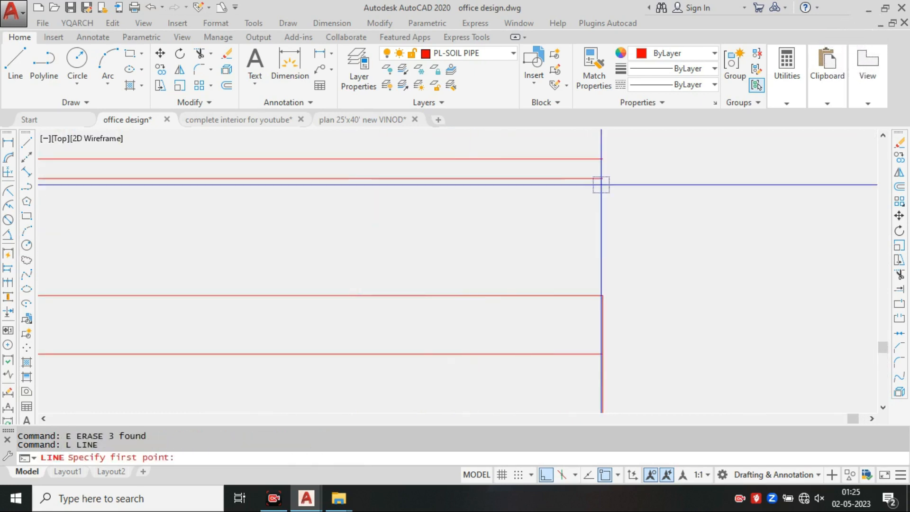
# Step: Close the raised shelf's open right end with a vertical line between its upper and lower edges
pyautogui.click(603, 158)
pyautogui.click(602, 178)
pyautogui.press('Escape')
pyautogui.scroll(4, 299, 229)
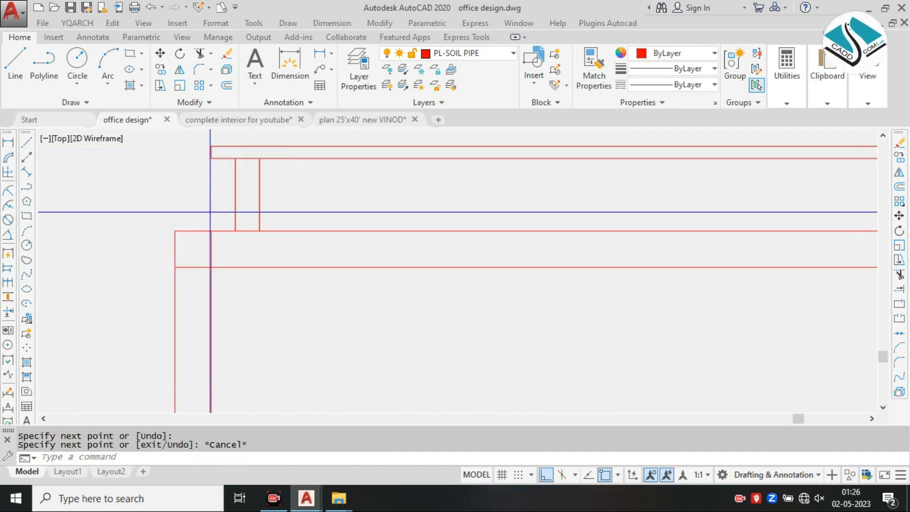
pyautogui.click(294, 193)
pyautogui.click(209, 197)
pyautogui.write('MI')
pyautogui.press('Return')
pyautogui.scroll(-4, 223, 215)
pyautogui.scroll(2, 365, 196)
pyautogui.click(399, 195)
pyautogui.click(390, 229)
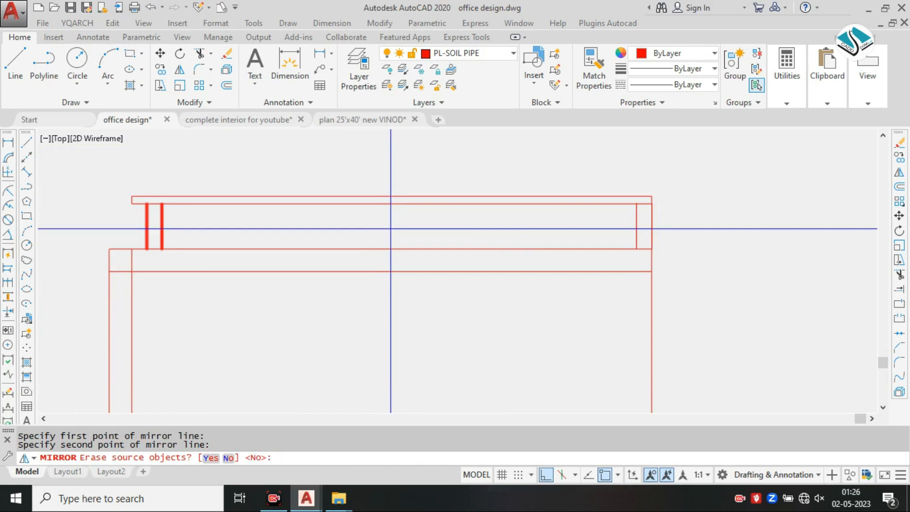
pyautogui.press('Escape')
pyautogui.press('Escape')
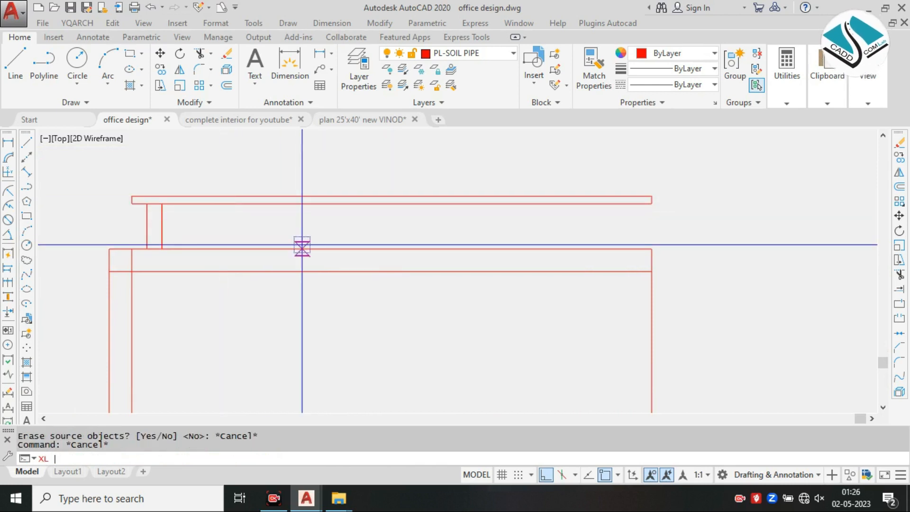
# Step: Draw vertical construction lines through the left and right quadrants of the right circle in the second table plan
pyautogui.press('Return')
pyautogui.click(207, 457)
pyautogui.scroll(-2, 316, 394)
pyautogui.moveTo(399, 270); pyautogui.dragTo(355, 390, button='middle')
pyautogui.scroll(6, 315, 154)
pyautogui.click(343, 149)
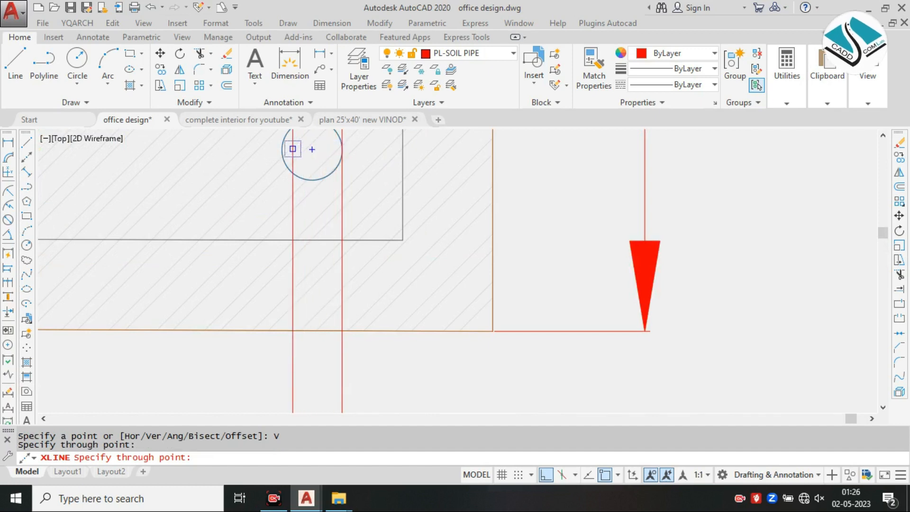
pyautogui.press('Escape')
# Step: Trim the two new vertical construction lines above the raised shelf at the elevation's right side
pyautogui.scroll(-5, 438, 175)
pyautogui.moveTo(441, 331); pyautogui.dragTo(447, 253, button='middle')
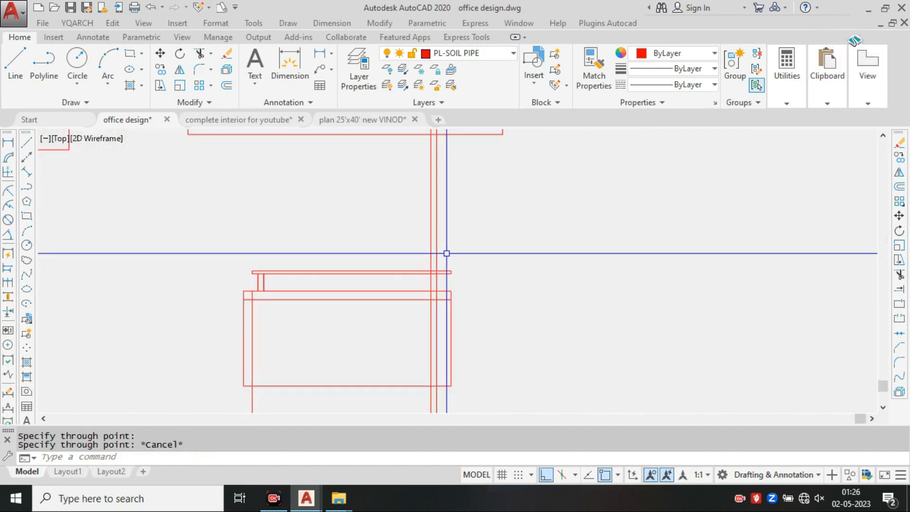
pyautogui.write('TR')
pyautogui.press('space')
pyautogui.press('space')
pyautogui.scroll(6, 434, 285)
pyautogui.click(455, 195)
pyautogui.click(414, 209)
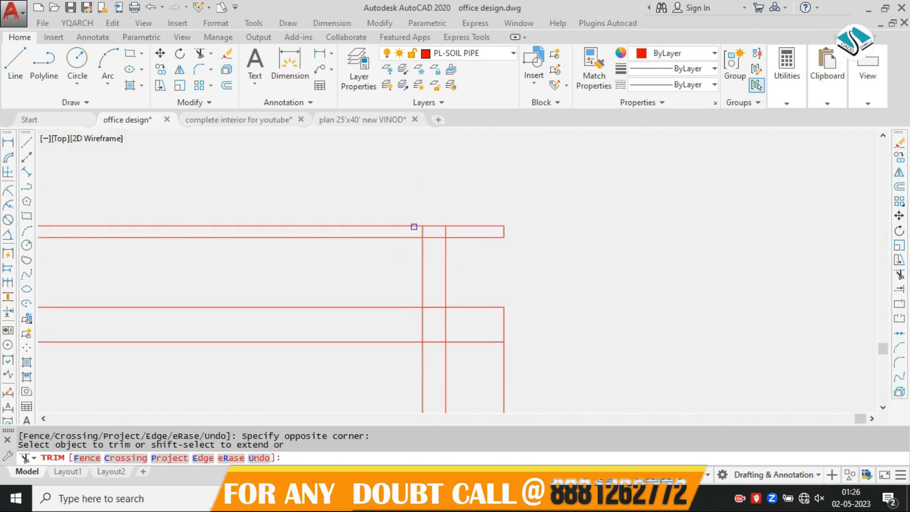
# Step: Trim the right pair of construction lines across the shelf and tabletop thicknesses, leaving only the support between them
pyautogui.scroll(5, 450, 241)
pyautogui.scroll(-5, 479, 207)
pyautogui.scroll(6, 463, 293)
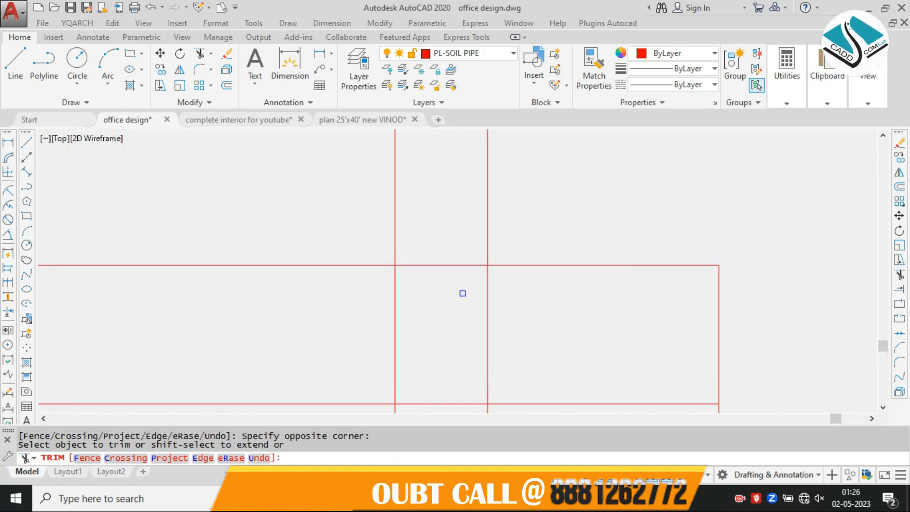
pyautogui.click(495, 233)
pyautogui.click(467, 223)
pyautogui.scroll(-6, 534, 227)
pyautogui.press('Escape')
# Step: Erase the leftover vertical line pieces below the tabletop on both sides of the elevation
pyautogui.scroll(2, 538, 203)
pyautogui.click(538, 204)
pyautogui.click(488, 245)
pyautogui.write('E')
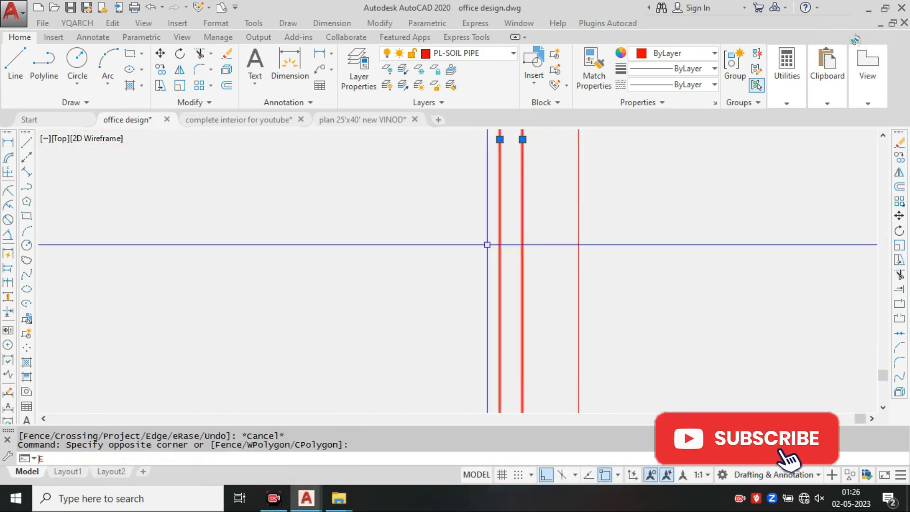
pyautogui.scroll(-5, 493, 221)
pyautogui.scroll(4, 393, 214)
pyautogui.click(300, 185)
pyautogui.click(246, 228)
pyautogui.write('E')
# Step: Examine the base and recessed plinth of the desk and side cabinet in the reference picture
pyautogui.scroll(-2, 406, 224)
pyautogui.moveTo(507, 174); pyautogui.dragTo(458, 258, button='middle')
pyautogui.scroll(-1, 458, 258)
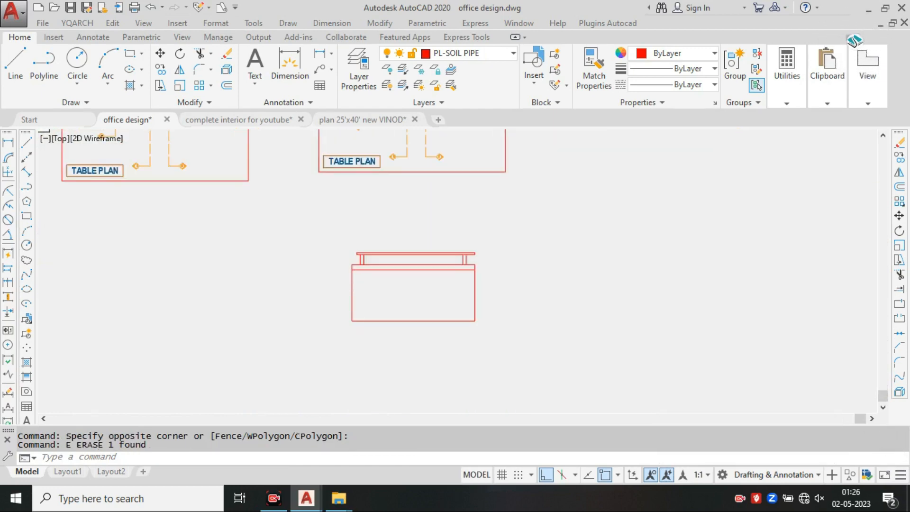
pyautogui.moveTo(268, 184); pyautogui.dragTo(523, 220, button='middle')
pyautogui.scroll(-1, 524, 220)
pyautogui.scroll(6, 297, 171)
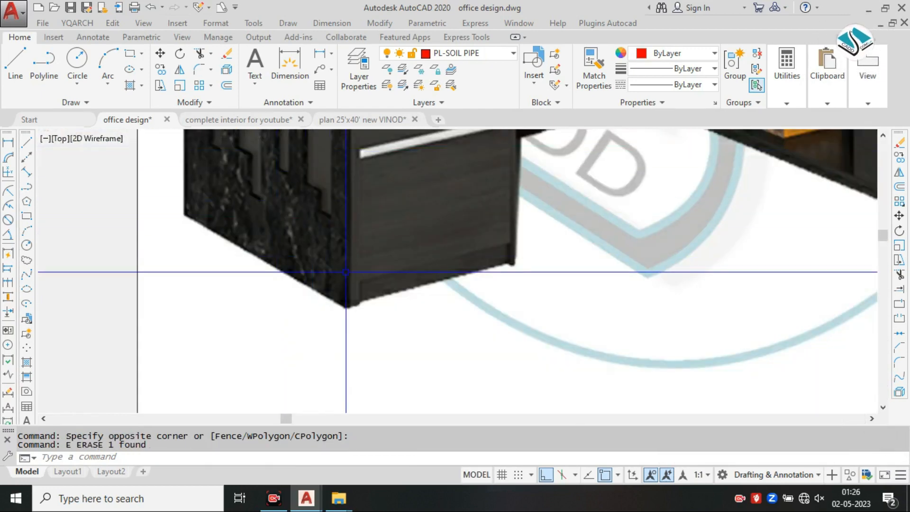
pyautogui.scroll(-2, 508, 261)
pyautogui.scroll(1, 559, 270)
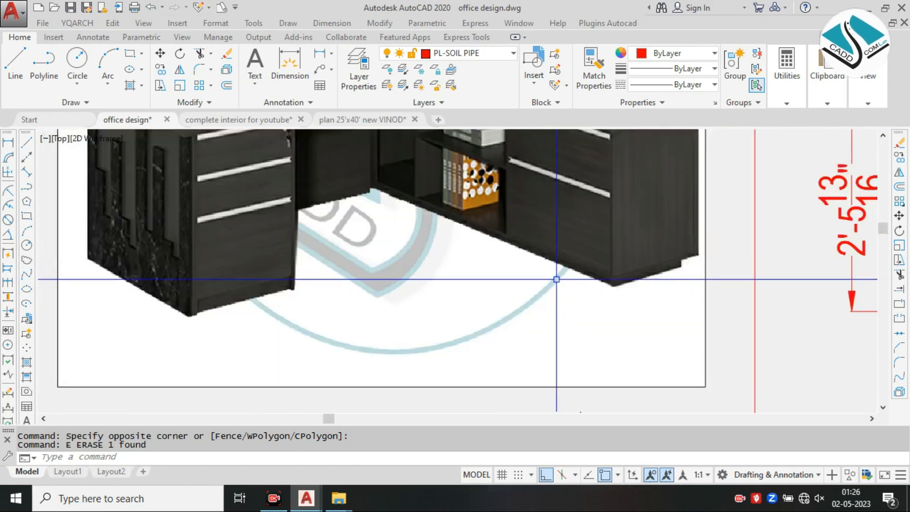
pyautogui.scroll(1, 631, 272)
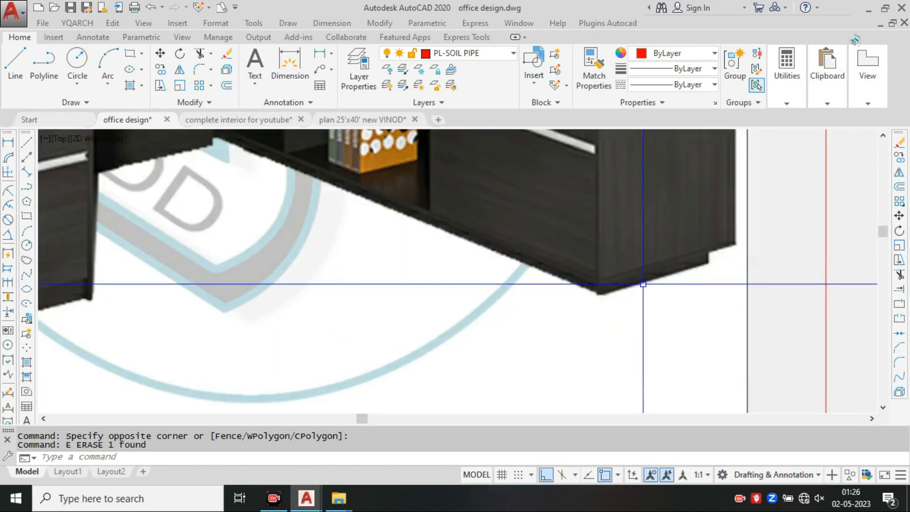
pyautogui.scroll(-1, 645, 265)
pyautogui.scroll(2, 694, 272)
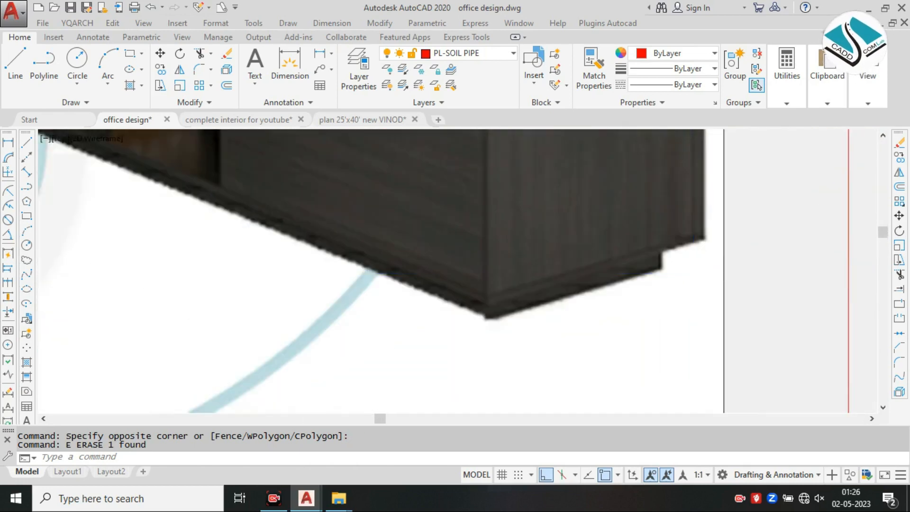
pyautogui.scroll(-2, 694, 272)
pyautogui.moveTo(488, 230); pyautogui.dragTo(479, 300, button='middle')
pyautogui.scroll(1, 342, 252)
pyautogui.scroll(-2, 345, 248)
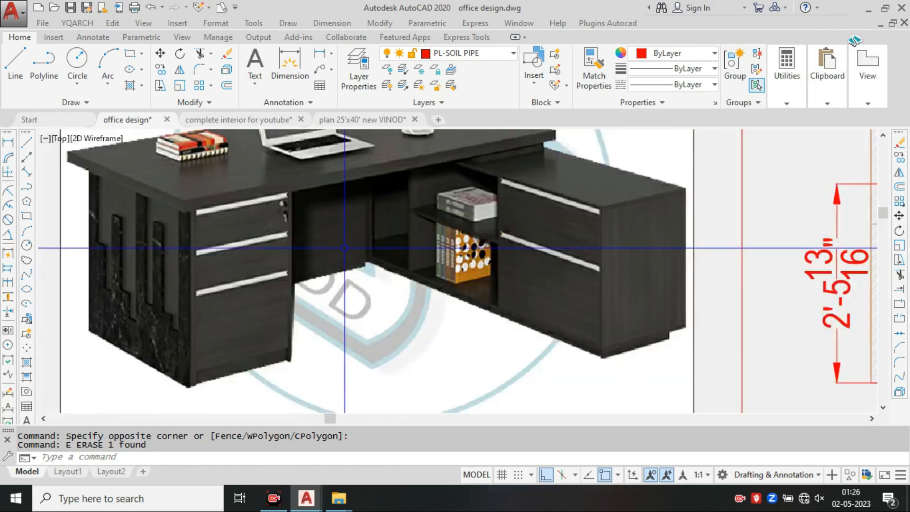
pyautogui.scroll(-2, 359, 243)
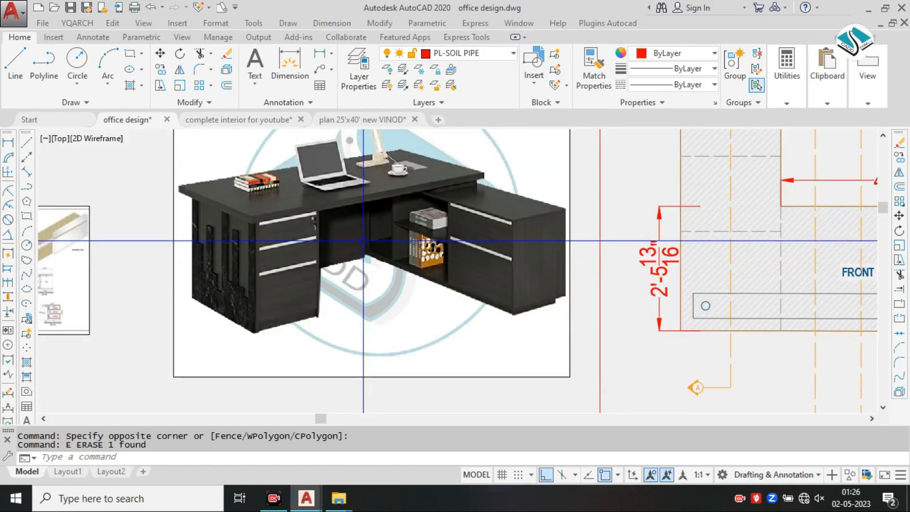
pyautogui.scroll(5, 391, 241)
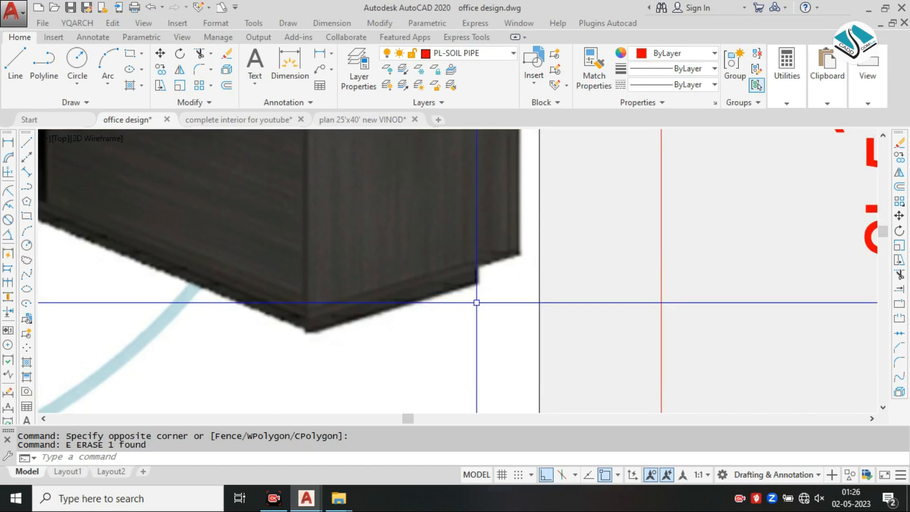
# Step: Offset the elevation's bottom line 2 inches downward to form the desk's base
pyautogui.scroll(-8, 349, 236)
pyautogui.moveTo(510, 291); pyautogui.dragTo(360, 199, button='middle')
pyautogui.moveTo(501, 324); pyautogui.dragTo(435, 265, button='middle')
pyautogui.scroll(4, 461, 305)
pyautogui.scroll(2, 461, 305)
pyautogui.press('Escape')
pyautogui.press('Escape')
pyautogui.write('o')
pyautogui.press('Return')
pyautogui.write('2')
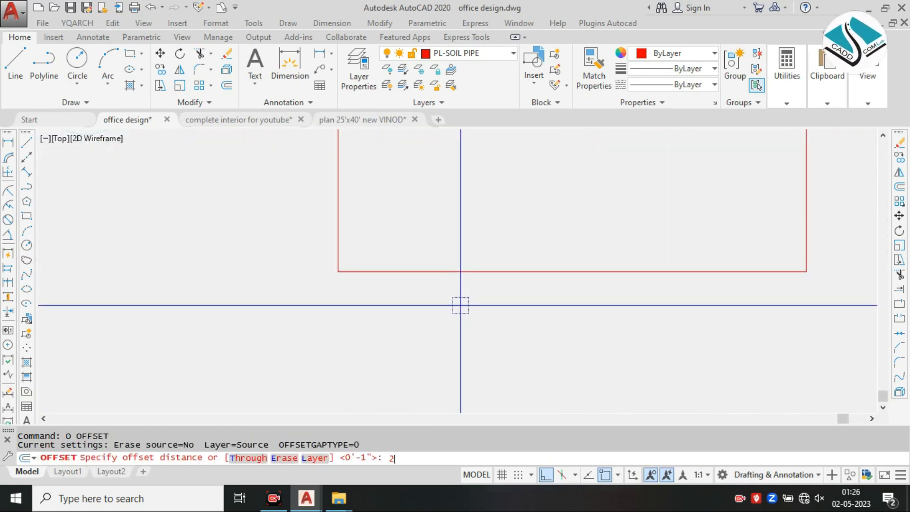
pyautogui.press('Return')
pyautogui.click(394, 272)
pyautogui.click(400, 294)
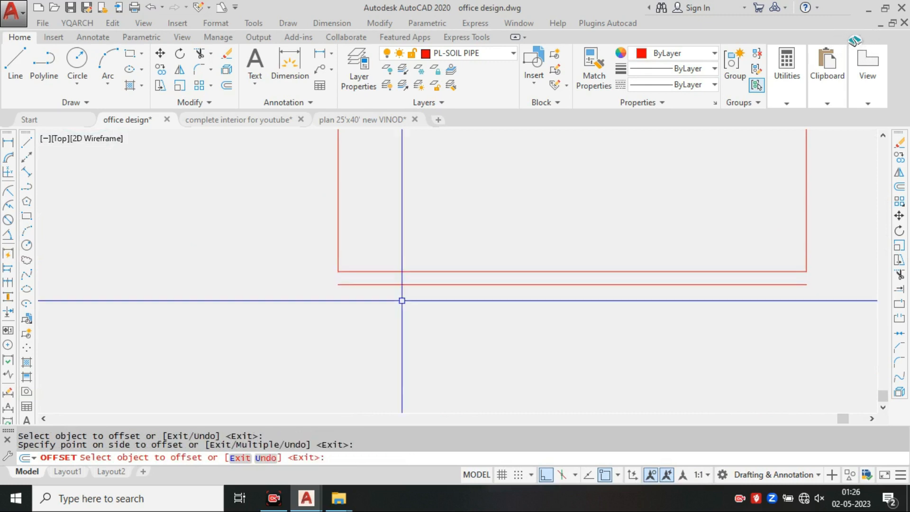
pyautogui.press('Escape')
pyautogui.press('Escape')
# Step: Extend the elevation's left and right side lines down to the offset base line
pyautogui.scroll(-4, 368, 297)
pyautogui.scroll(4, 396, 290)
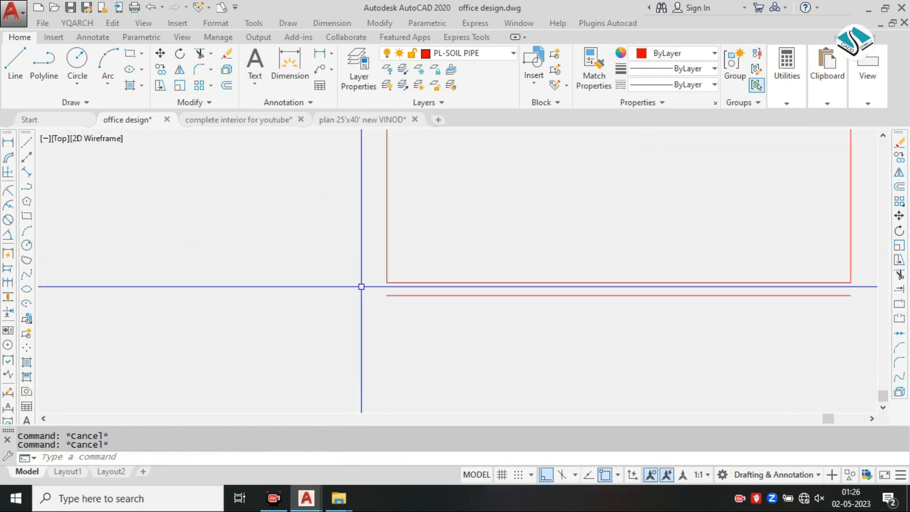
pyautogui.write('ex')
pyautogui.press('Return')
pyautogui.press('Return')
pyautogui.scroll(4, 345, 269)
pyautogui.click(465, 232)
pyautogui.click(395, 272)
pyautogui.scroll(-4, 389, 273)
pyautogui.moveTo(852, 262); pyautogui.dragTo(610, 268, button='middle')
pyautogui.scroll(4, 609, 269)
pyautogui.click(589, 267)
pyautogui.scroll(-4, 564, 282)
pyautogui.press('Escape')
pyautogui.moveTo(353, 261); pyautogui.dragTo(480, 291, button='middle')
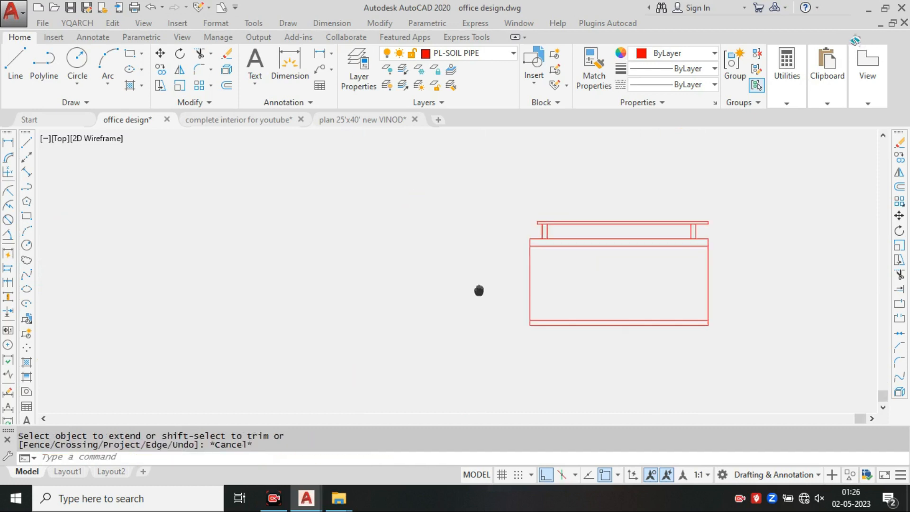
# Step: Copy the framed TABLE PLAN label from the second plan to below the front elevation
pyautogui.scroll(-2, 479, 289)
pyautogui.moveTo(427, 253); pyautogui.dragTo(432, 275, button='middle')
pyautogui.scroll(5, 495, 246)
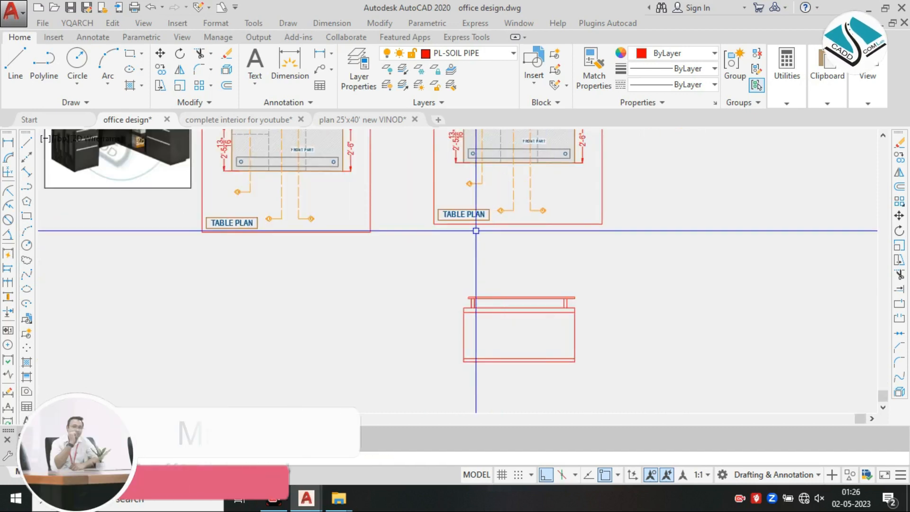
pyautogui.click(450, 212)
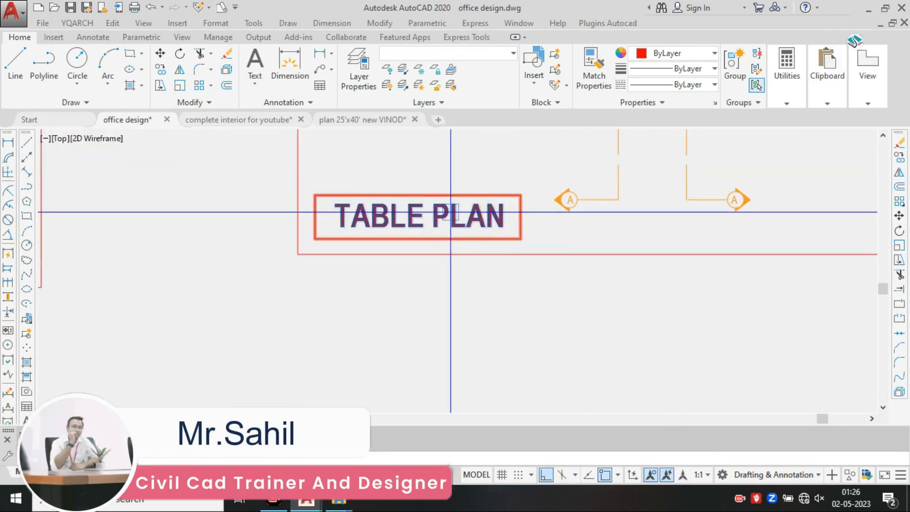
pyautogui.scroll(-1, 451, 212)
pyautogui.moveTo(469, 284); pyautogui.dragTo(426, 184, button='middle')
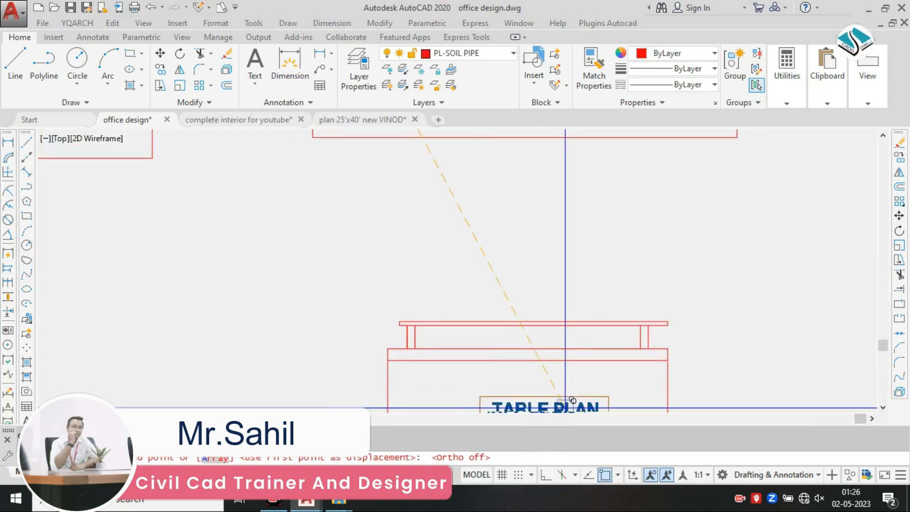
pyautogui.moveTo(529, 395); pyautogui.dragTo(499, 256, button='middle')
pyautogui.moveTo(506, 353); pyautogui.dragTo(483, 295, button='middle')
pyautogui.scroll(1, 484, 295)
pyautogui.click(493, 319)
pyautogui.press('Escape')
# Step: Change the copied label's text to ELEVATION
pyautogui.click(481, 319)
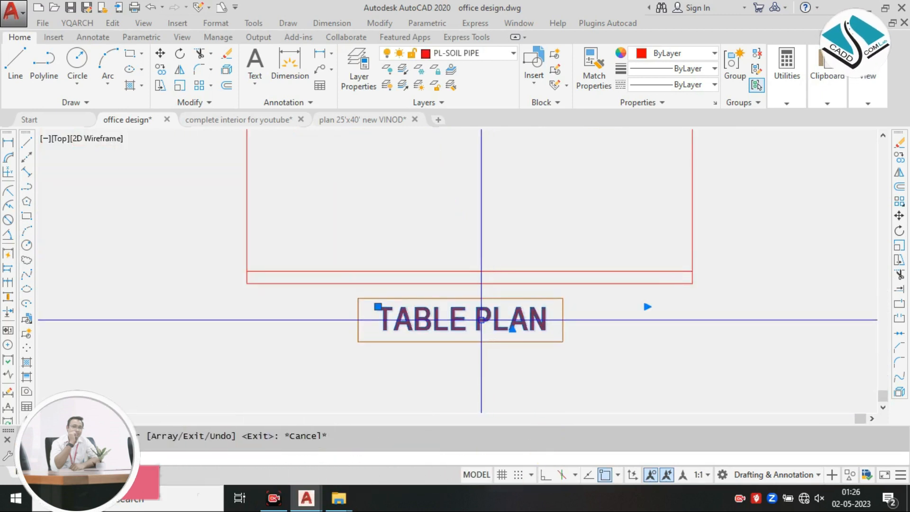
pyautogui.doubleClick(481, 320)
pyautogui.write('ELEVATION')
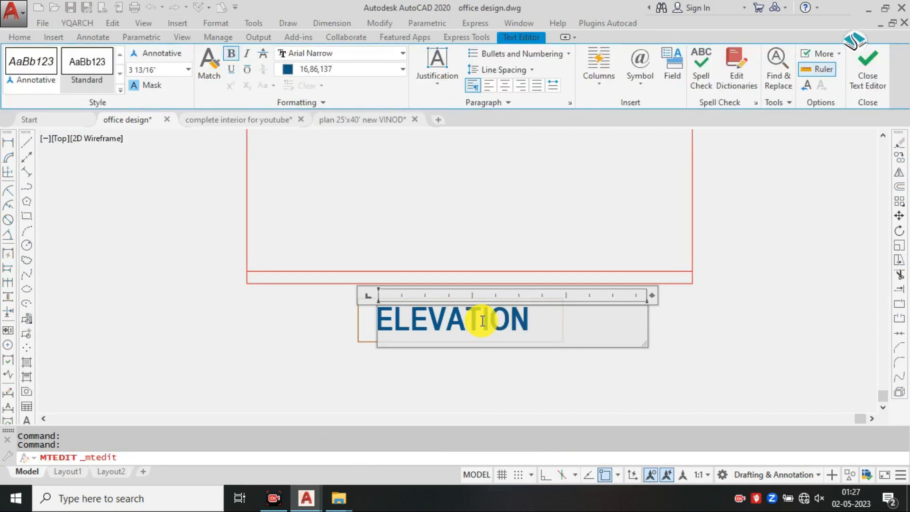
pyautogui.click(210, 356)
pyautogui.scroll(-8, 477, 299)
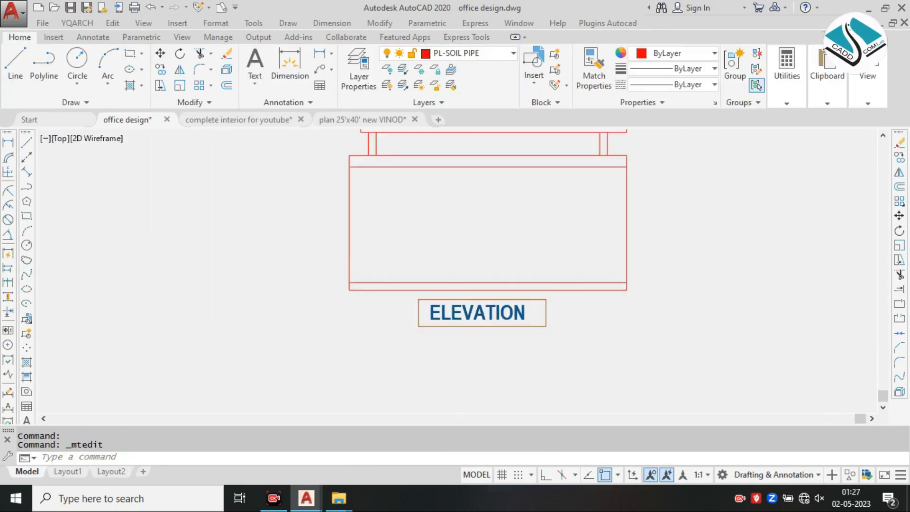
# Step: Move the reference desk picture from beside the table plans to the left of the front elevation
pyautogui.moveTo(478, 297)
pyautogui.mouseDown(button='middle')
pyautogui.moveTo(485, 250)
pyautogui.moveTo(454, 249)
pyautogui.mouseUp(button='middle')
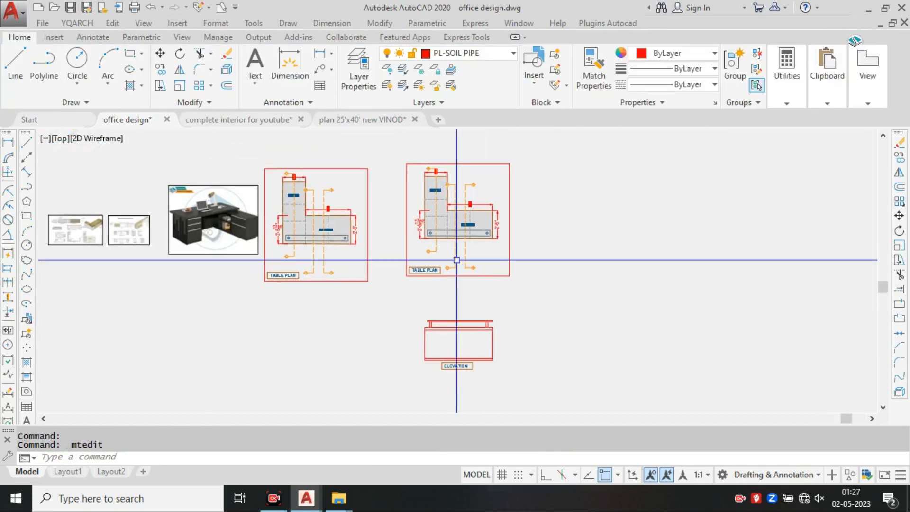
pyautogui.scroll(4, 455, 250)
pyautogui.scroll(-2, 227, 249)
pyautogui.click(261, 250)
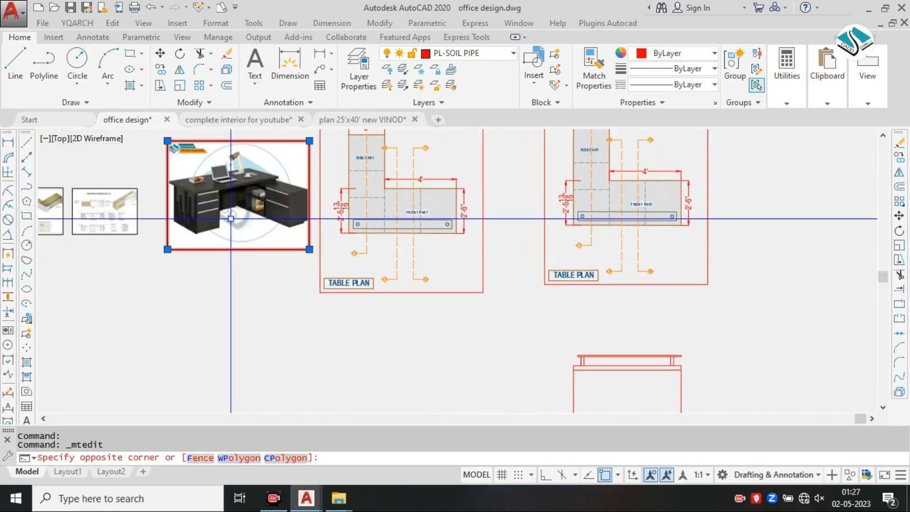
pyautogui.click(229, 218)
pyautogui.write('m')
pyautogui.press('space')
pyautogui.click(298, 236)
pyautogui.scroll(-3, 285, 223)
pyautogui.scroll(3, 443, 386)
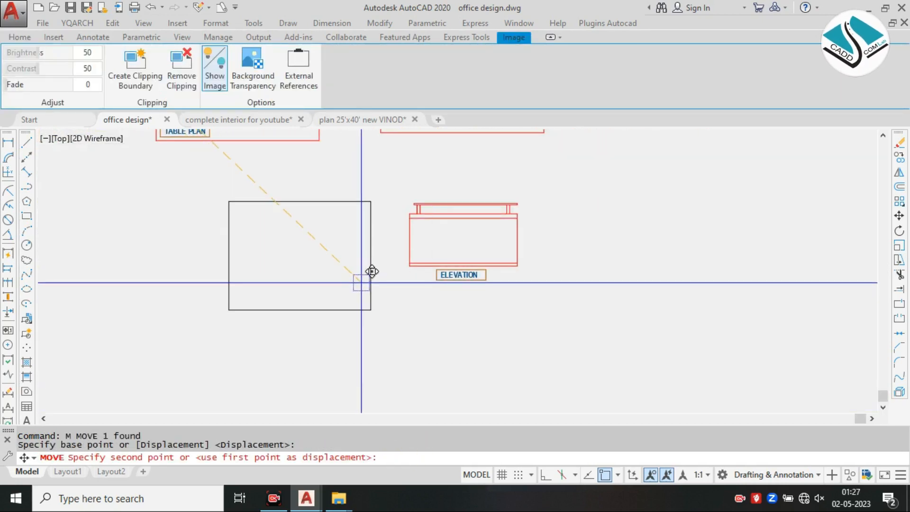
pyautogui.press('Escape')
# Step: Compare the reference desk picture with the front elevation beside it
pyautogui.scroll(-2, 481, 329)
pyautogui.moveTo(392, 272); pyautogui.dragTo(472, 332, button='middle')
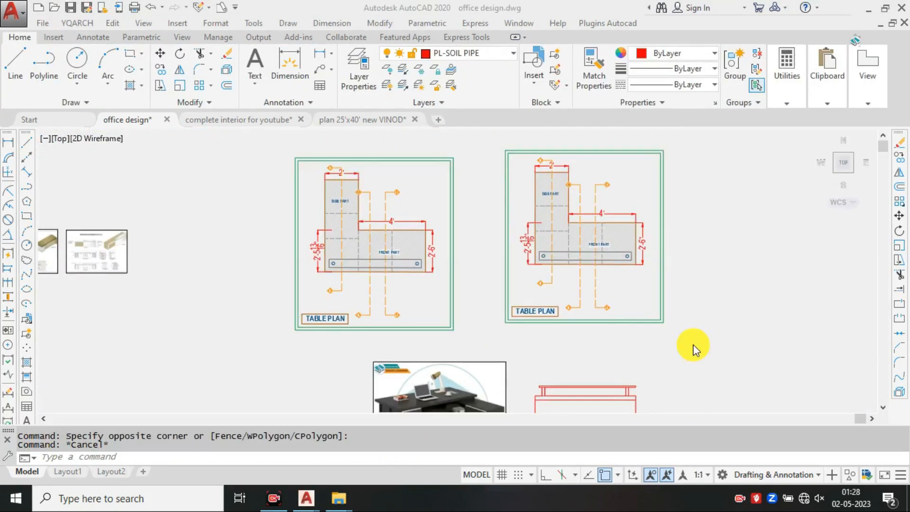
pyautogui.click(703, 331)
pyautogui.press('Escape')
pyautogui.moveTo(534, 341)
pyautogui.mouseDown(button='middle')
pyautogui.moveTo(525, 318)
pyautogui.moveTo(531, 254)
pyautogui.mouseUp(button='middle')
pyautogui.scroll(2, 533, 357)
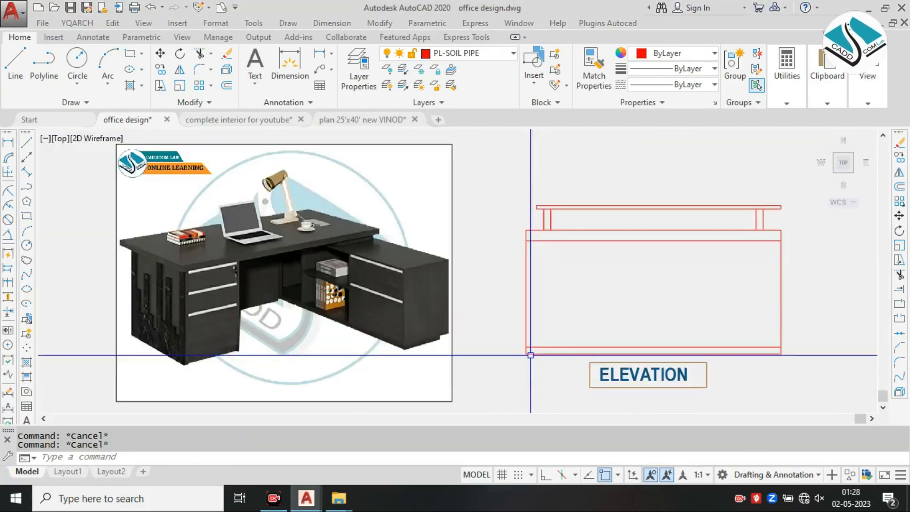
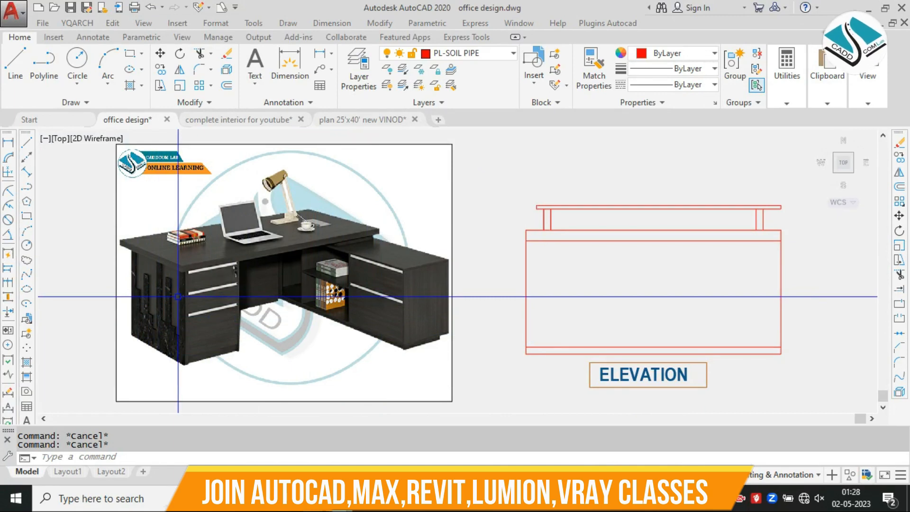
pyautogui.moveTo(290, 313); pyautogui.dragTo(314, 321, button='middle')
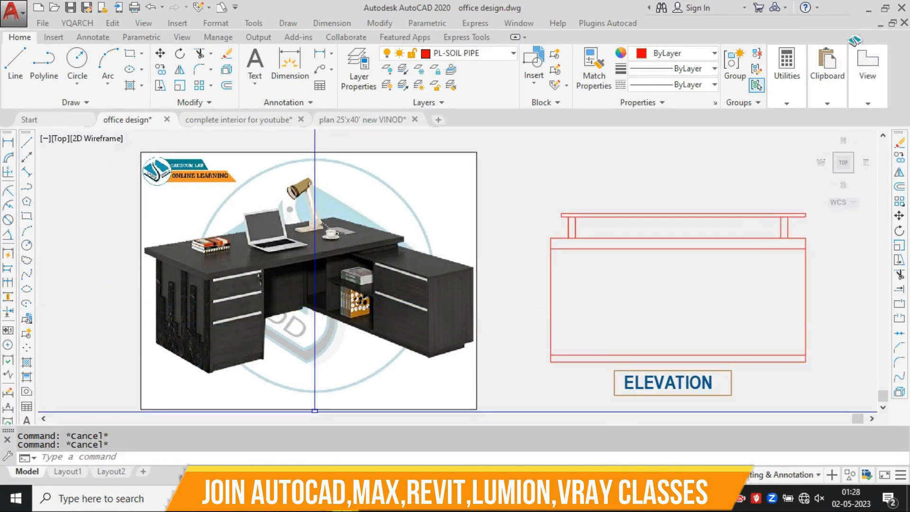
# Step: Open the table 1 photo from the office and office desk folder and examine the horizontal strips on the desk's front panel
pyautogui.moveTo(339, 498)
pyautogui.click(265, 427)
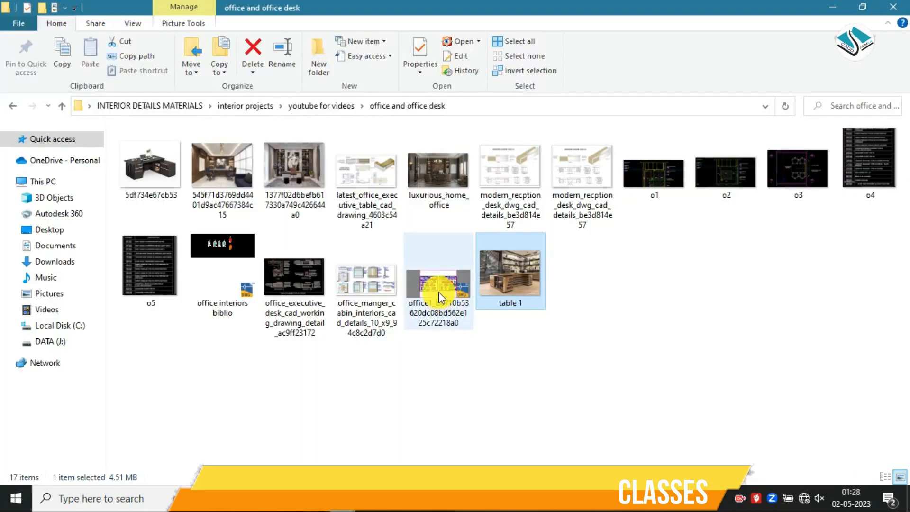
pyautogui.click(494, 277)
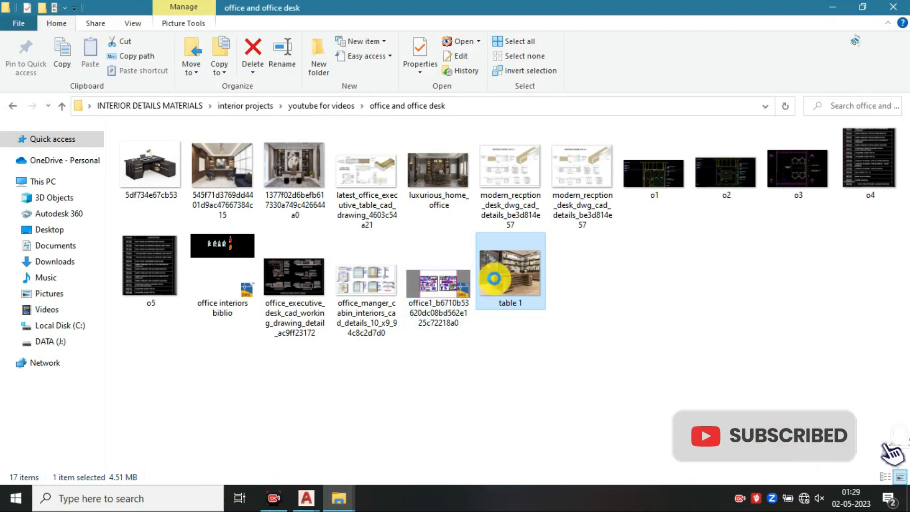
pyautogui.doubleClick(493, 279)
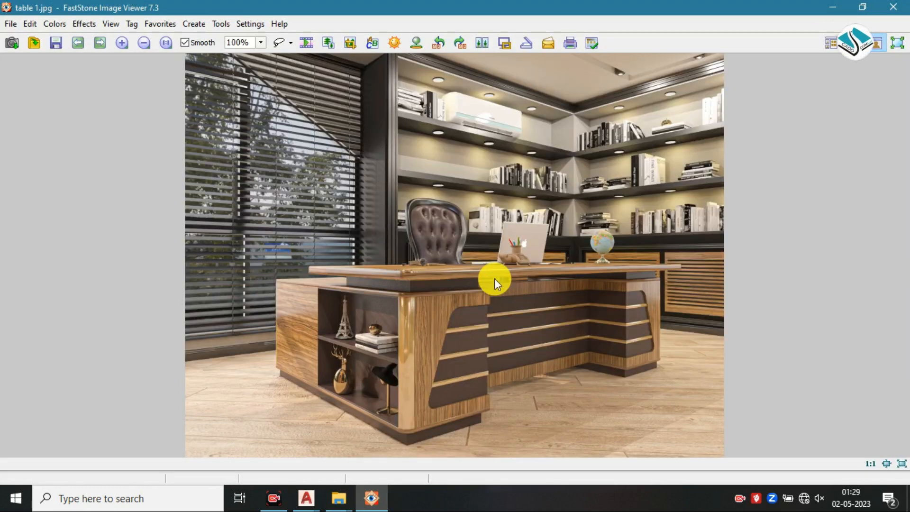
pyautogui.scroll(3, 472, 319)
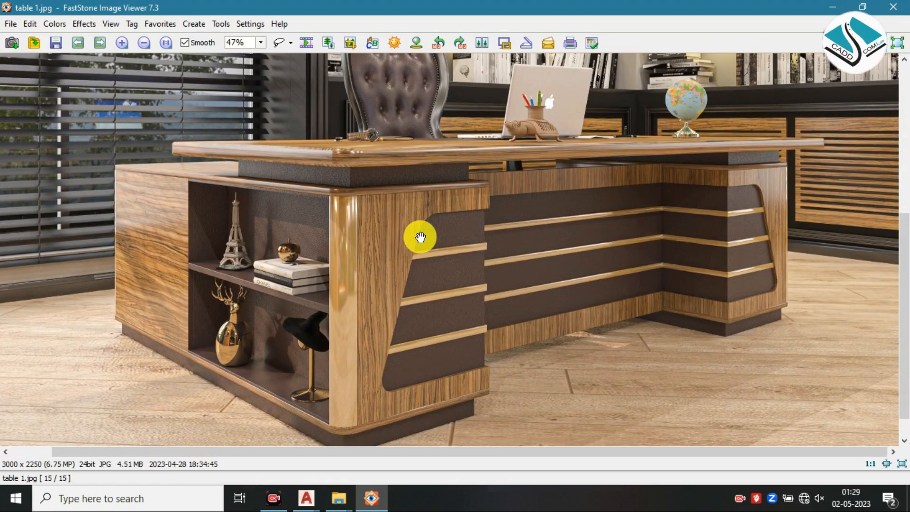
pyautogui.scroll(1, 466, 262)
pyautogui.scroll(3, 439, 251)
pyautogui.moveTo(470, 257); pyautogui.dragTo(410, 245)
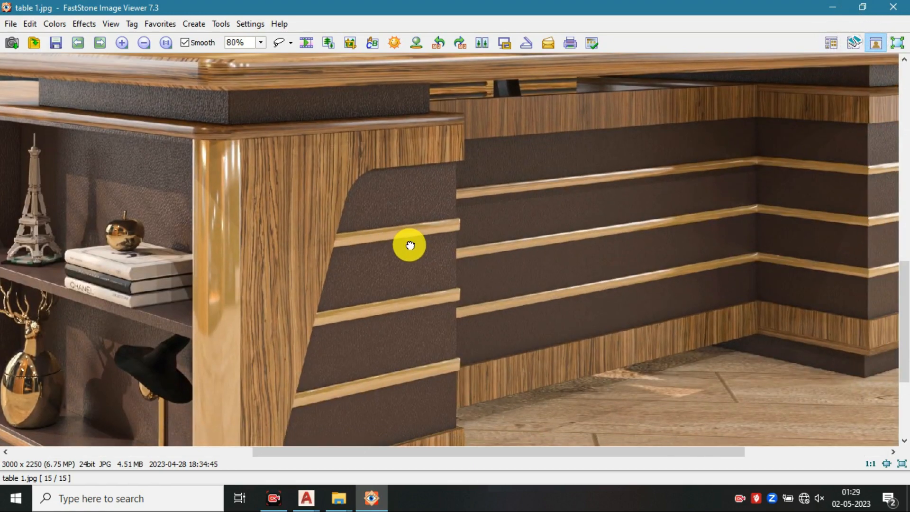
pyautogui.scroll(-2, 408, 244)
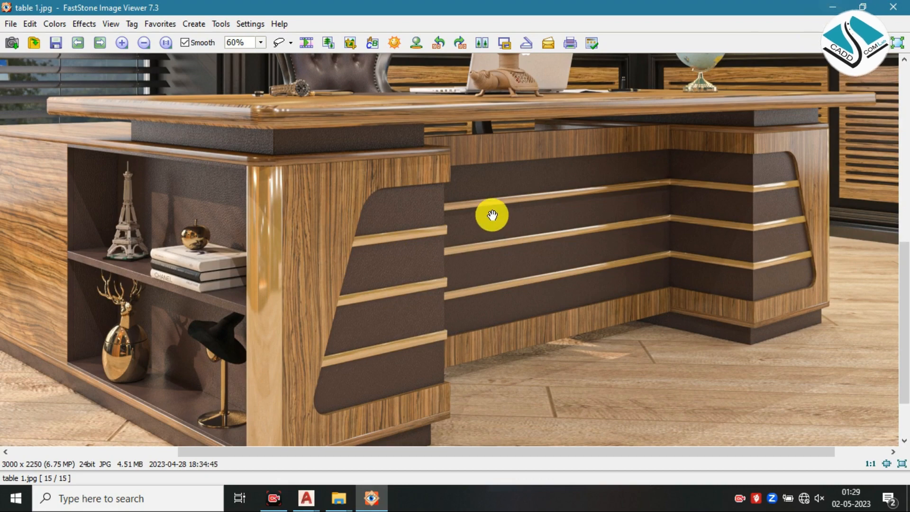
pyautogui.scroll(2, 496, 217)
pyautogui.scroll(-2, 398, 254)
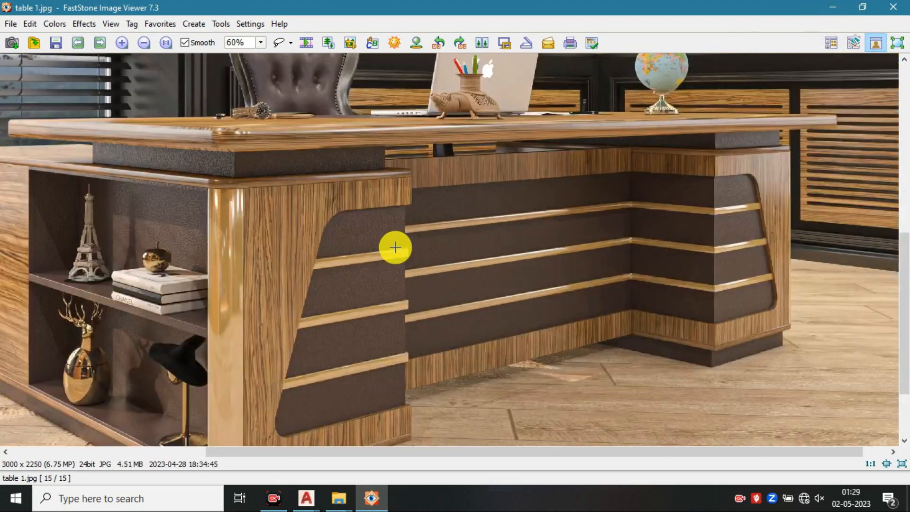
pyautogui.click(830, 10)
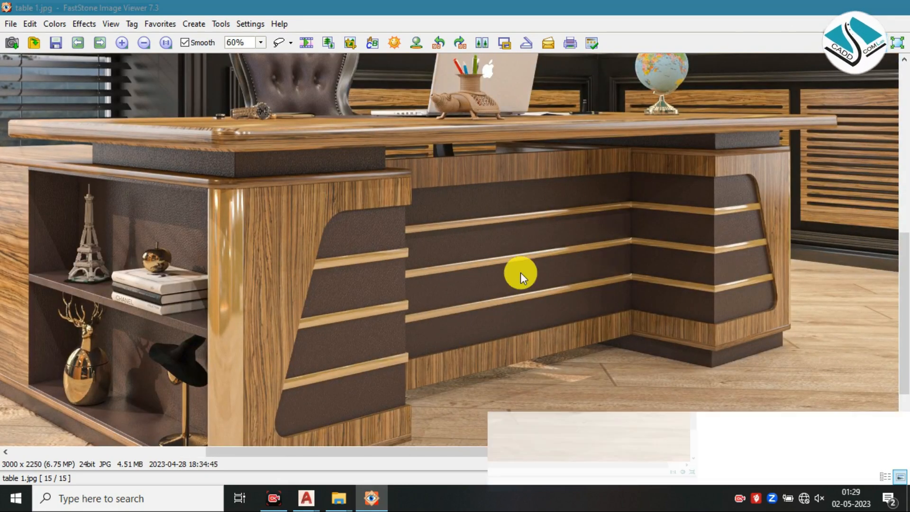
pyautogui.click(841, 5)
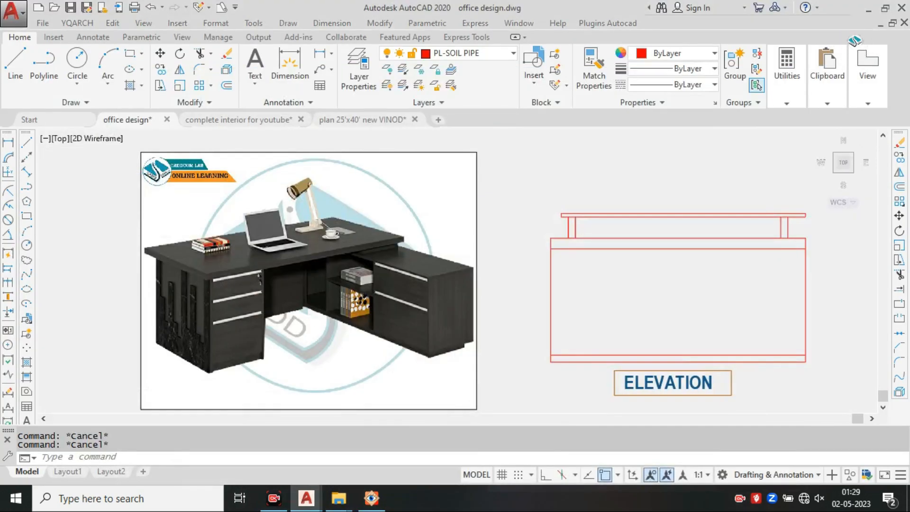
# Step: Compare the black desk reference picture beside the elevation with the strip detailing in the table 1 photo
pyautogui.moveTo(558, 326); pyautogui.dragTo(483, 302, button='middle')
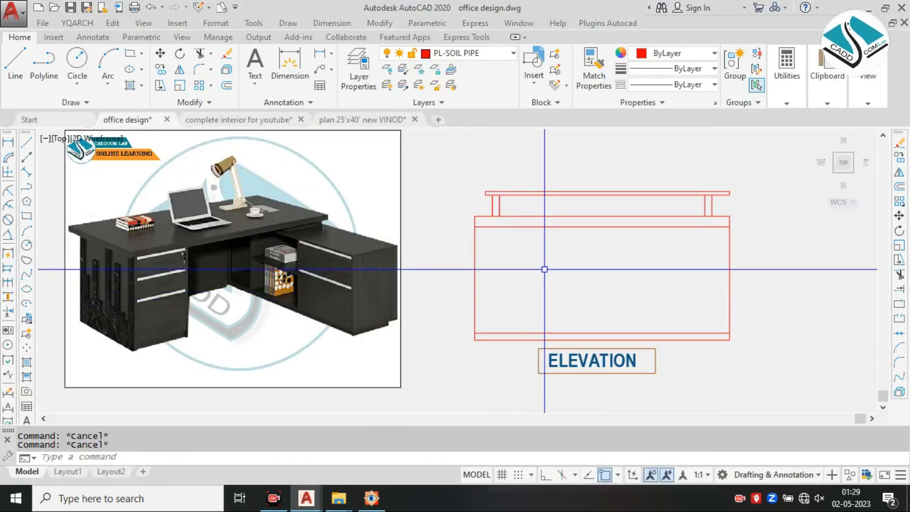
pyautogui.scroll(4, 184, 237)
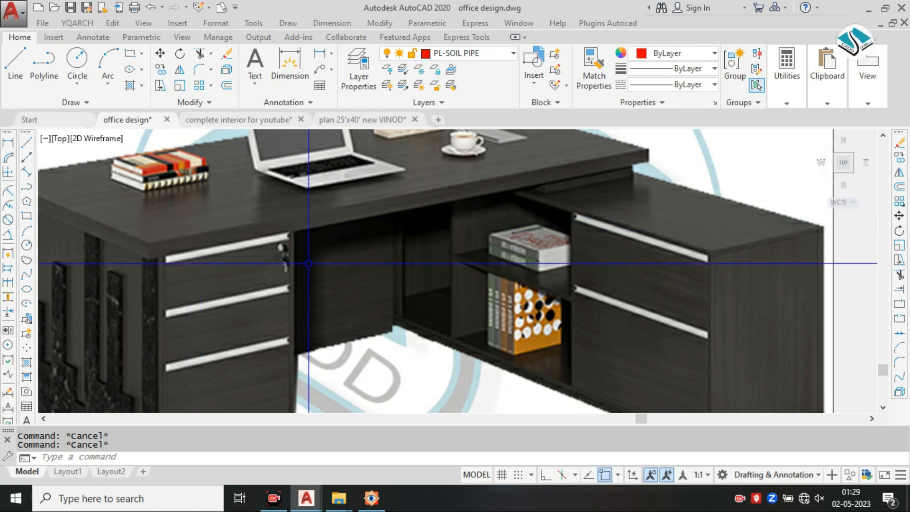
pyautogui.scroll(-2, 308, 263)
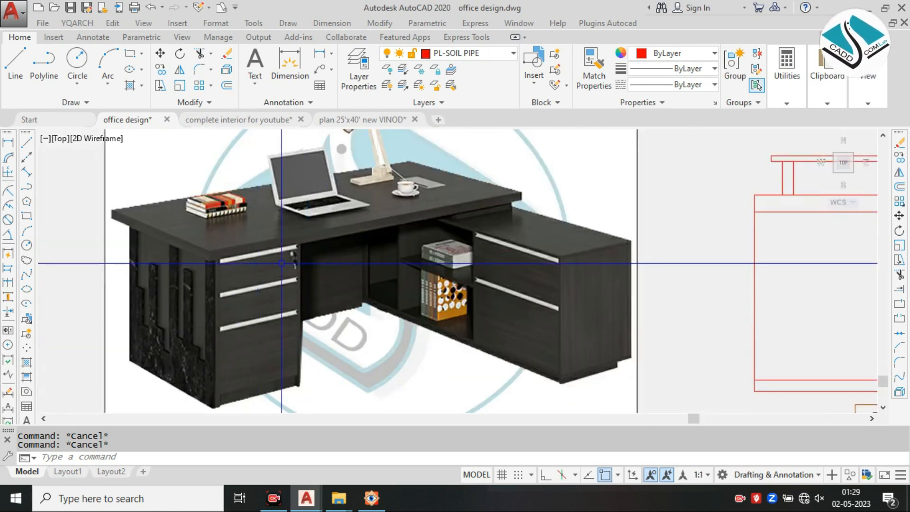
pyautogui.moveTo(405, 277); pyautogui.dragTo(378, 276, button='middle')
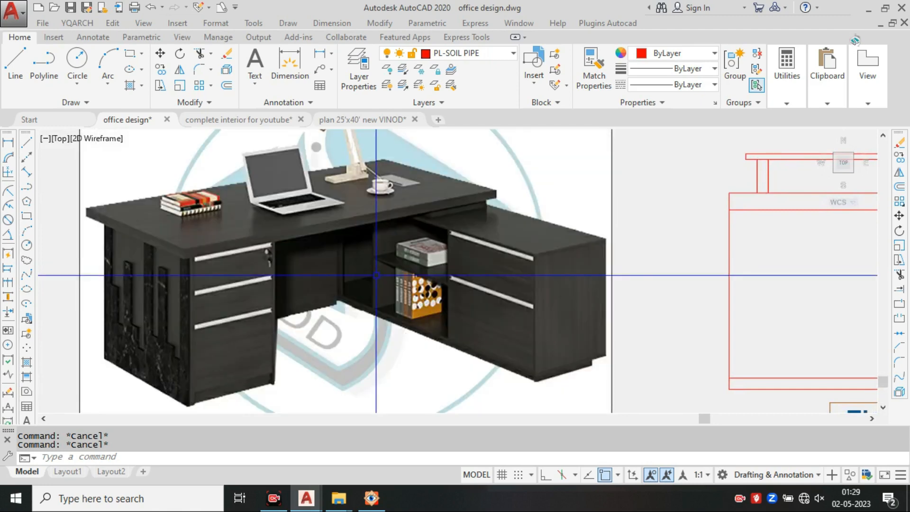
pyautogui.scroll(-3, 374, 275)
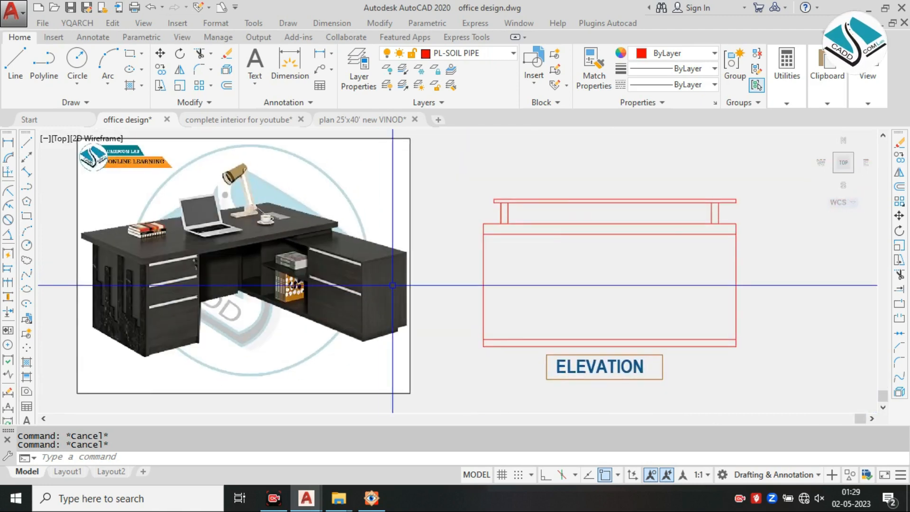
pyautogui.click(371, 498)
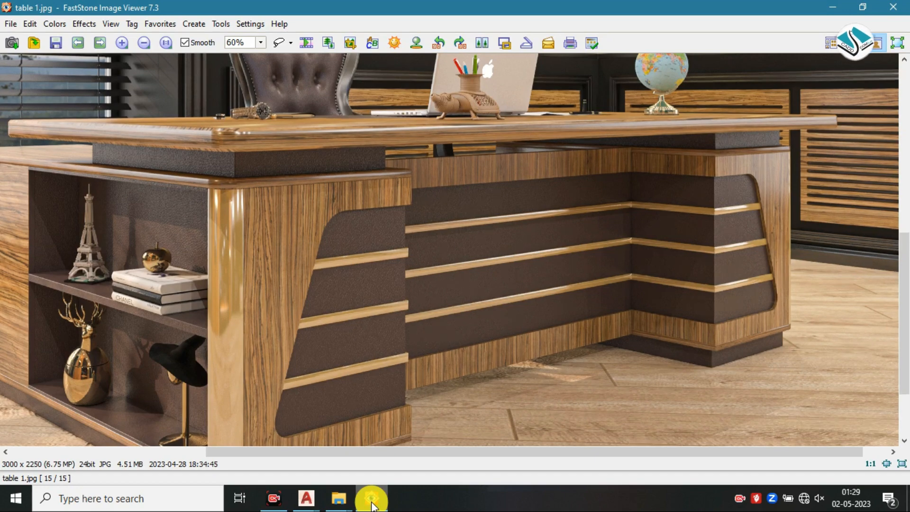
pyautogui.scroll(2, 197, 291)
pyautogui.scroll(-2, 278, 294)
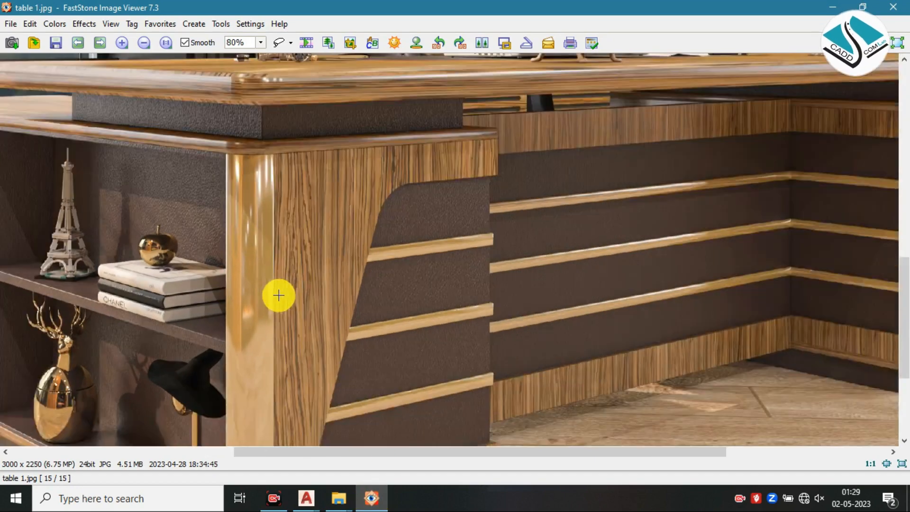
pyautogui.moveTo(321, 275); pyautogui.dragTo(277, 247)
pyautogui.click(373, 499)
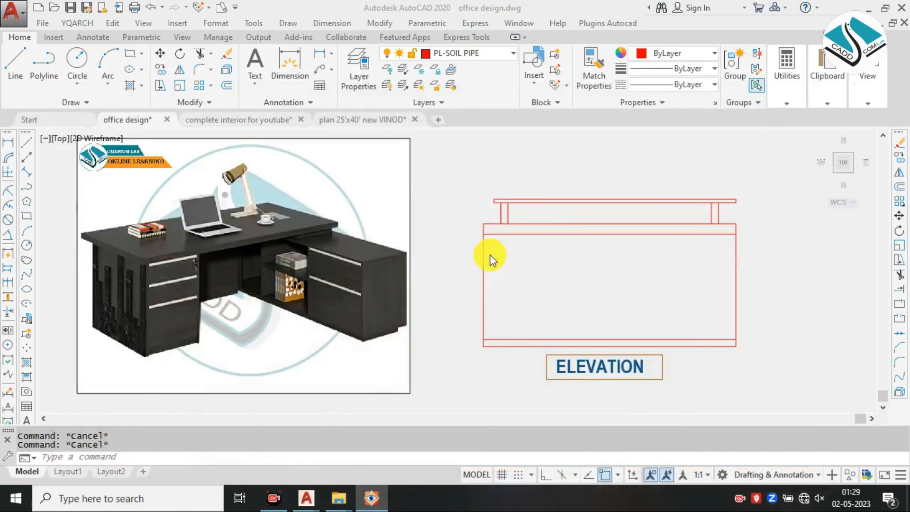
pyautogui.moveTo(531, 268); pyautogui.dragTo(507, 273, button='middle')
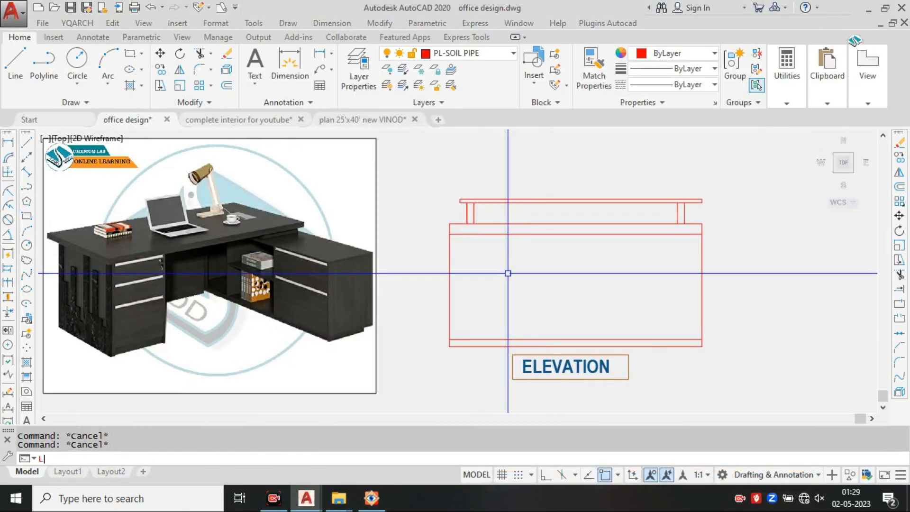
pyautogui.press('Return')
pyautogui.scroll(2, 467, 265)
pyautogui.press('Escape')
pyautogui.click(458, 262)
pyautogui.click(407, 285)
pyautogui.press('Escape')
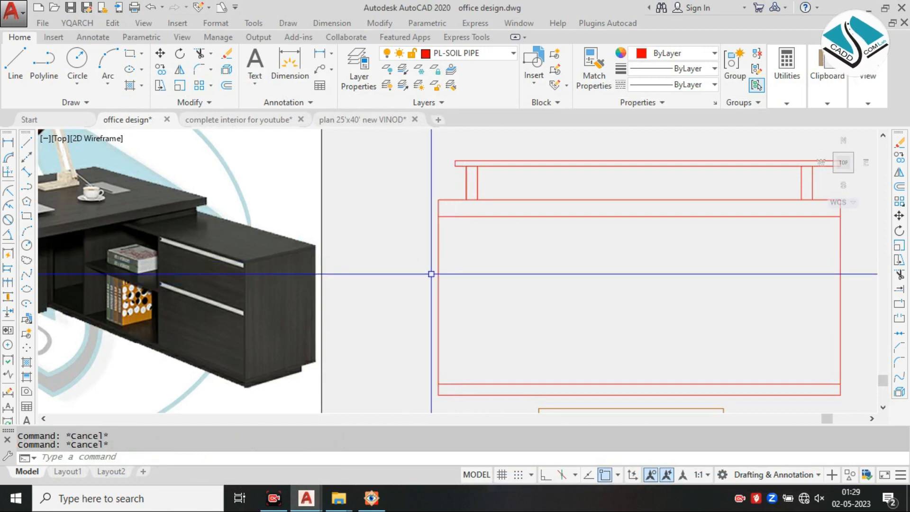
# Step: Draw a horizontal line across the full width of the front elevation, a little below the top band
pyautogui.write('l')
pyautogui.press('Return')
pyautogui.click(438, 241)
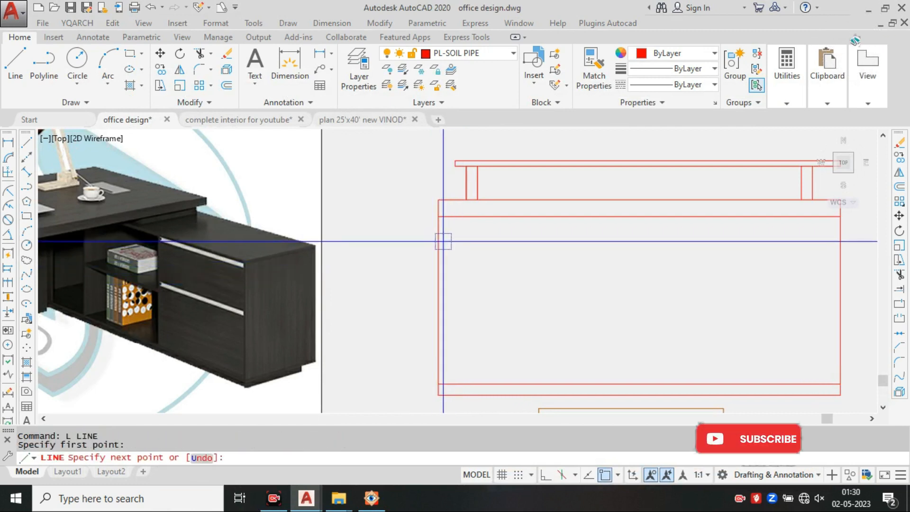
pyautogui.moveTo(772, 260); pyautogui.dragTo(636, 246, button='middle')
pyautogui.click(704, 228)
pyautogui.press('Escape')
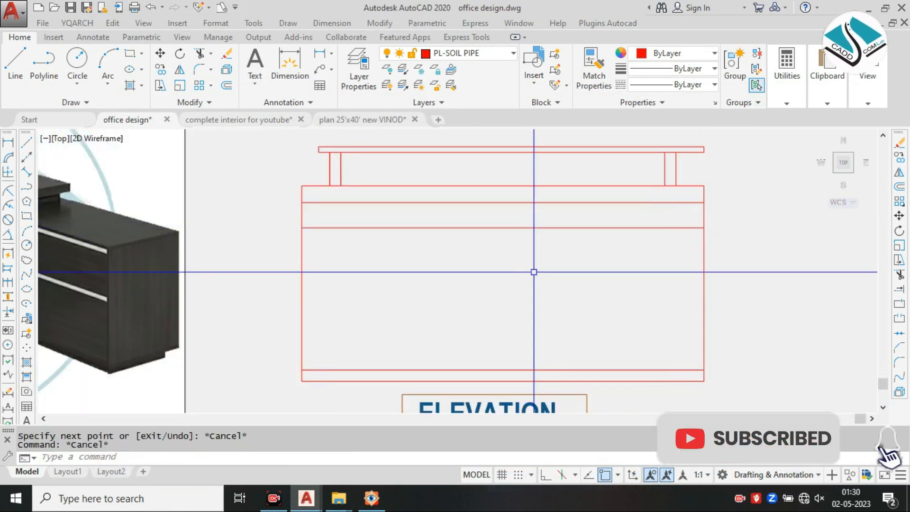
# Step: Offset the new horizontal line 1 inch downward to form a thin strip across the front panel
pyautogui.write('o')
pyautogui.press('Return')
pyautogui.write('1')
pyautogui.press('Return')
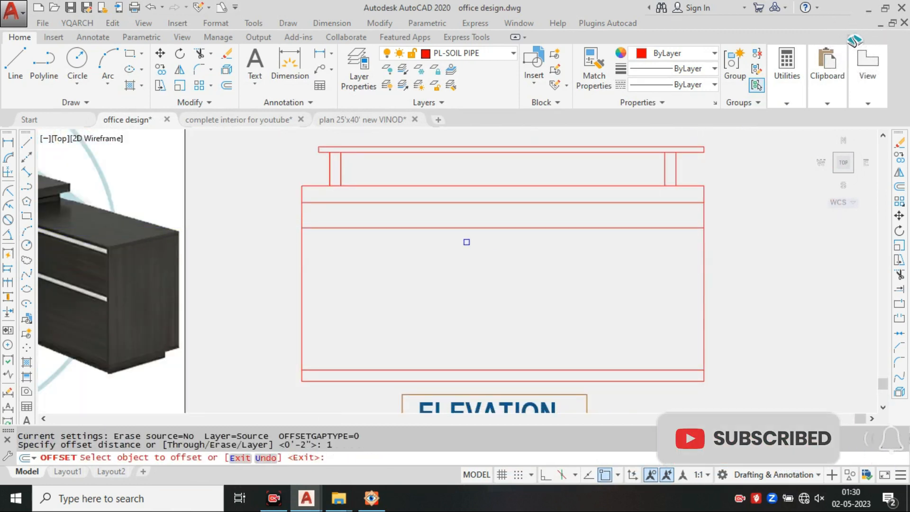
pyautogui.click(449, 228)
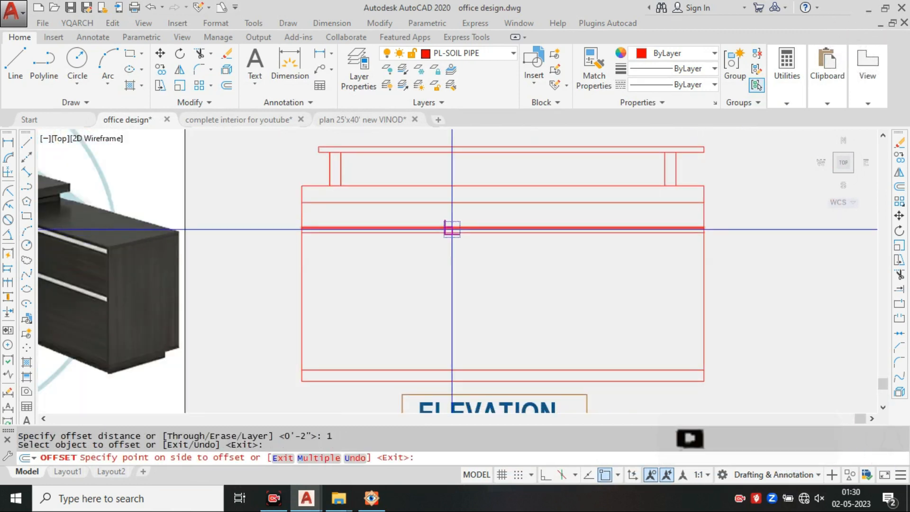
pyautogui.click(442, 259)
pyautogui.press('Escape')
# Step: Copy the strip's two lines as a fitted array of 5 items, spaced down the front panel to the base line
pyautogui.click(468, 250)
pyautogui.click(407, 212)
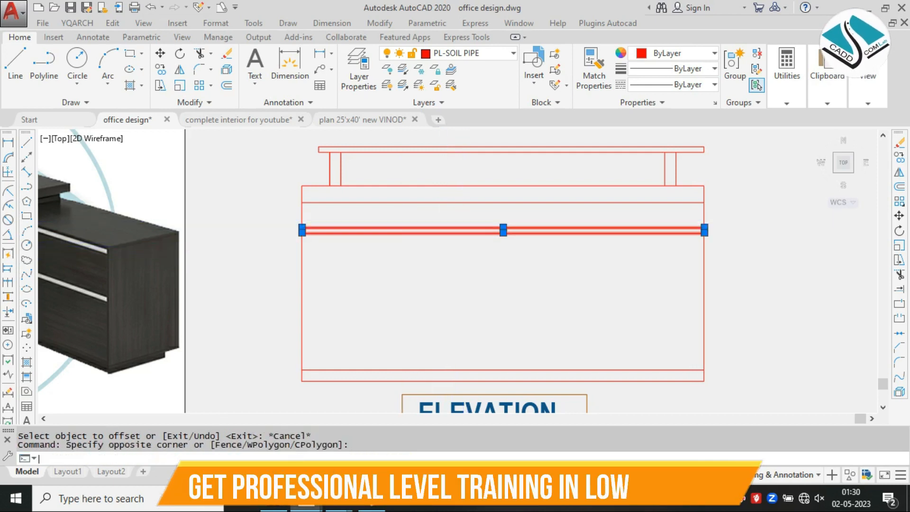
pyautogui.write('co')
pyautogui.press('Return')
pyautogui.scroll(3, 318, 227)
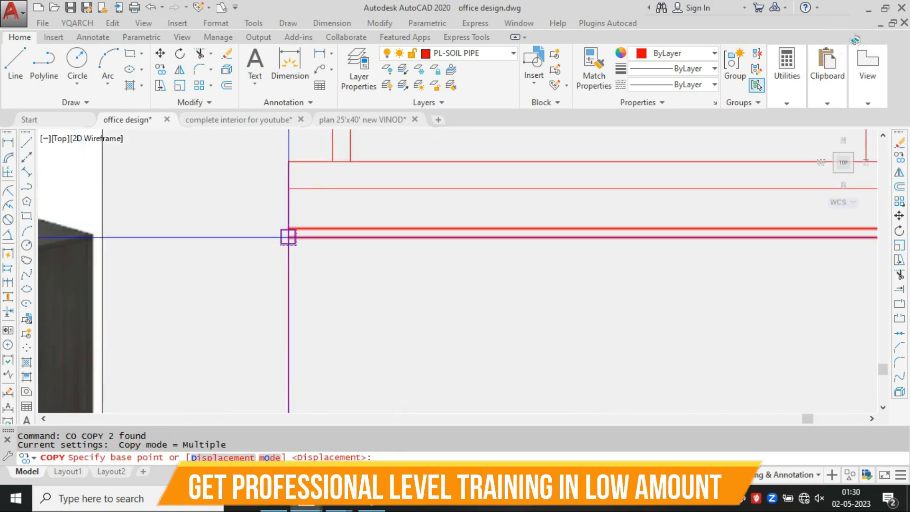
pyautogui.click(288, 235)
pyautogui.write('A')
pyautogui.press('Return')
pyautogui.scroll(-3, 343, 342)
pyautogui.moveTo(350, 335); pyautogui.dragTo(350, 300, button='middle')
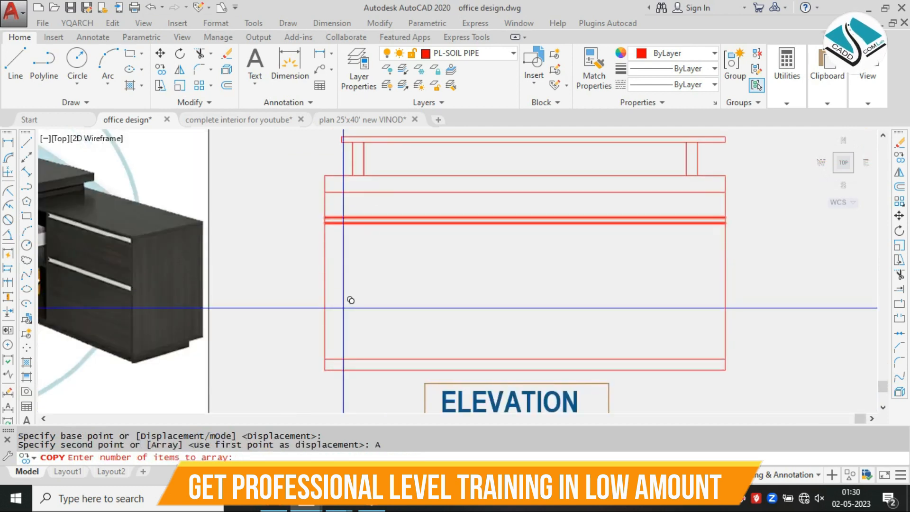
pyautogui.write('5')
pyautogui.press('Return')
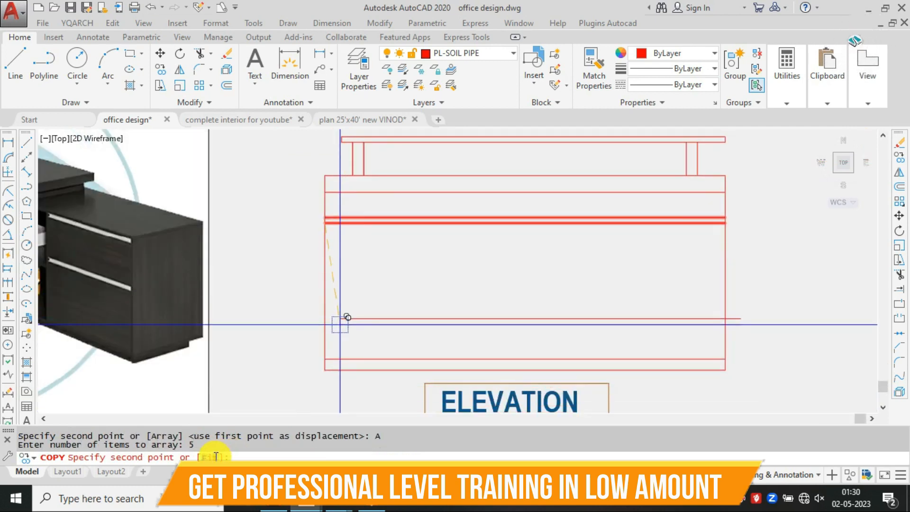
pyautogui.write('F')
pyautogui.press('Return')
pyautogui.click(446, 324)
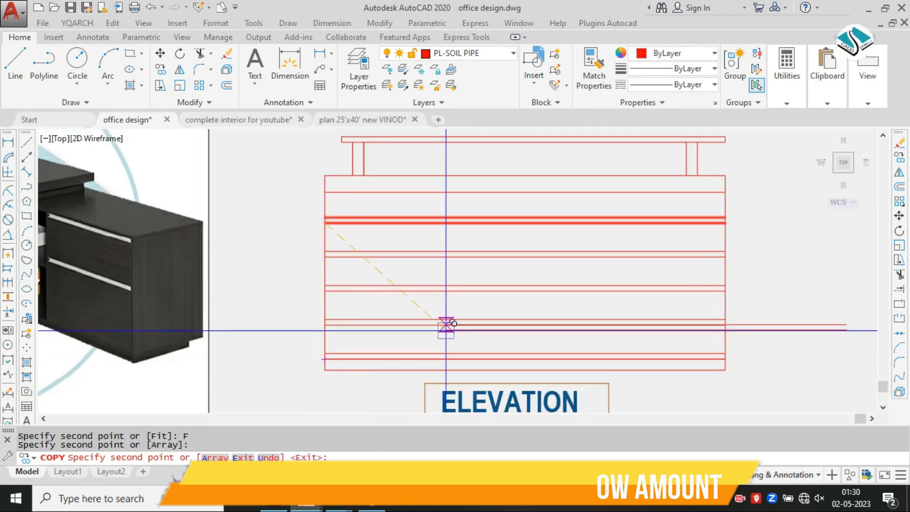
pyautogui.press('Escape')
# Step: Start a linear Gradient fill and set both of its colours to orange 248,153,30
pyautogui.scroll(-3, 493, 319)
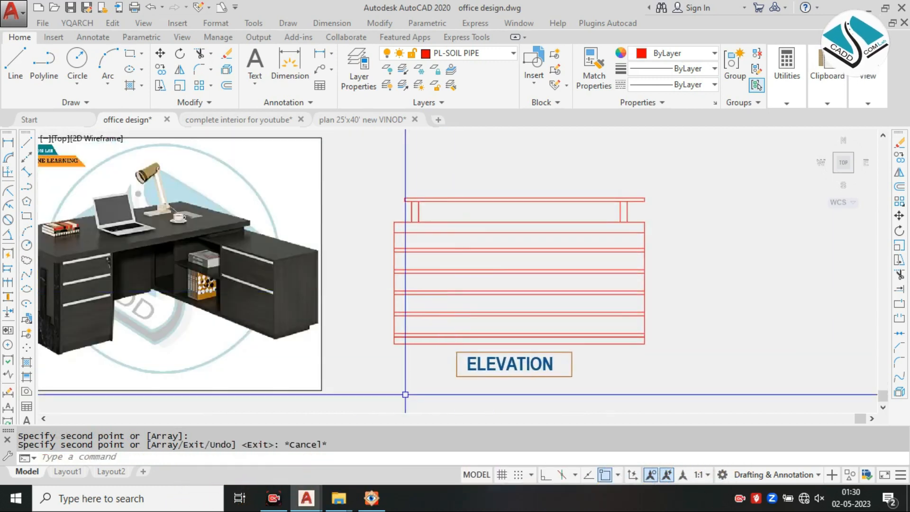
pyautogui.moveTo(400, 351); pyautogui.dragTo(437, 354, button='middle')
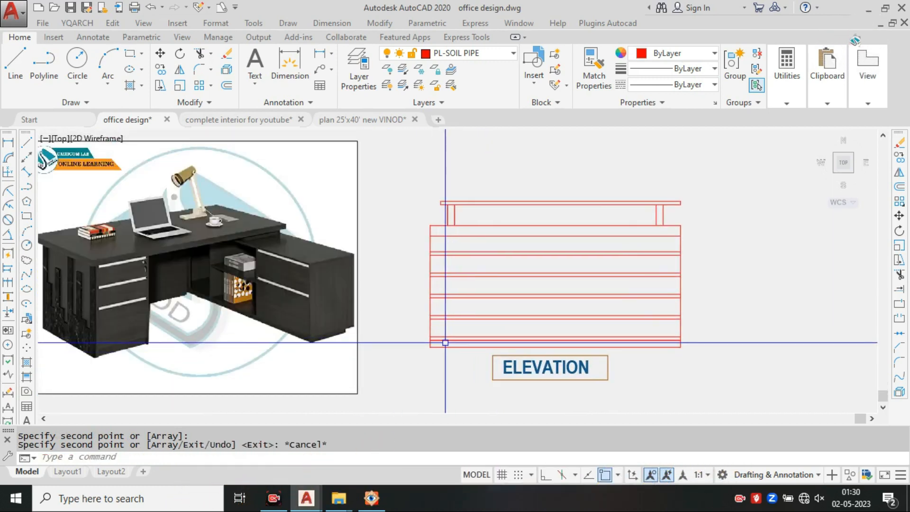
pyautogui.moveTo(513, 293); pyautogui.dragTo(519, 294, button='middle')
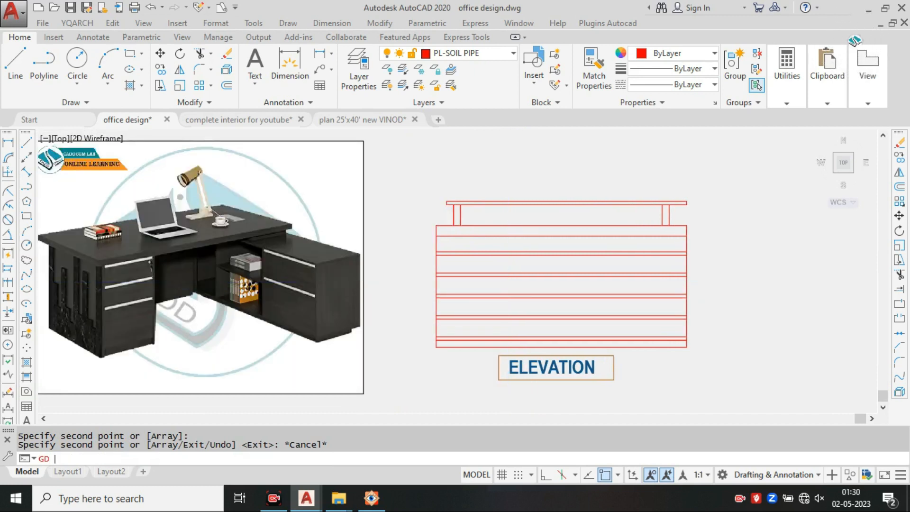
pyautogui.press('Return')
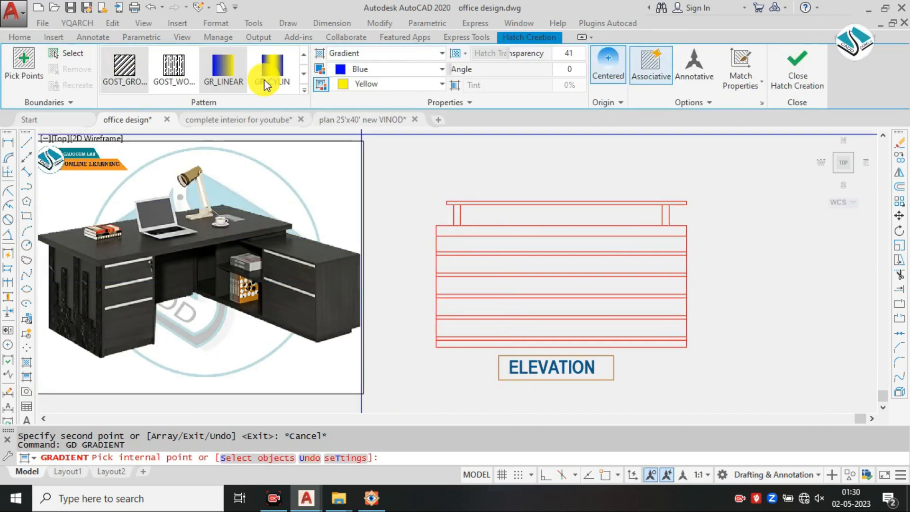
pyautogui.click(363, 71)
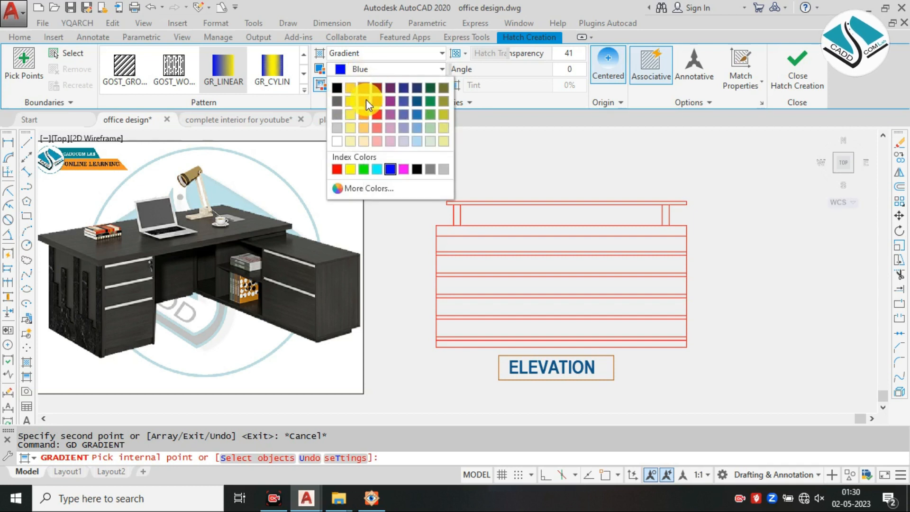
pyautogui.click(379, 87)
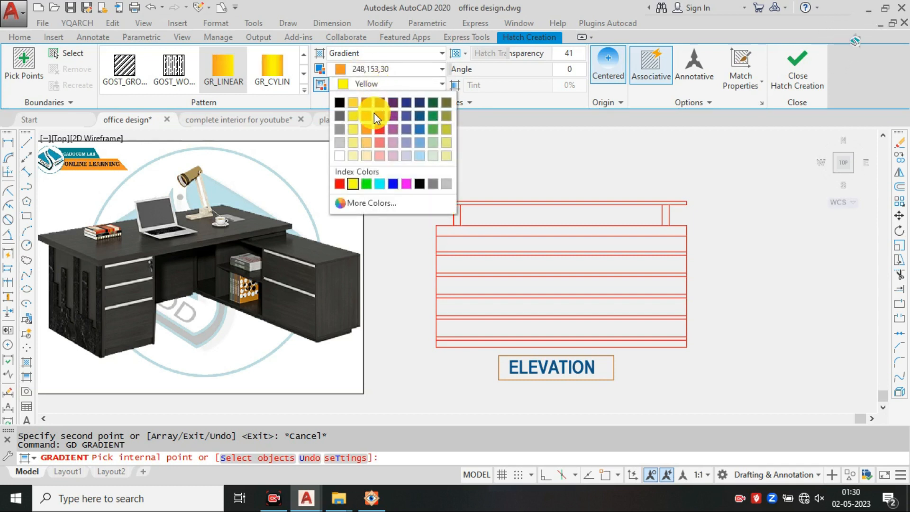
pyautogui.click(368, 131)
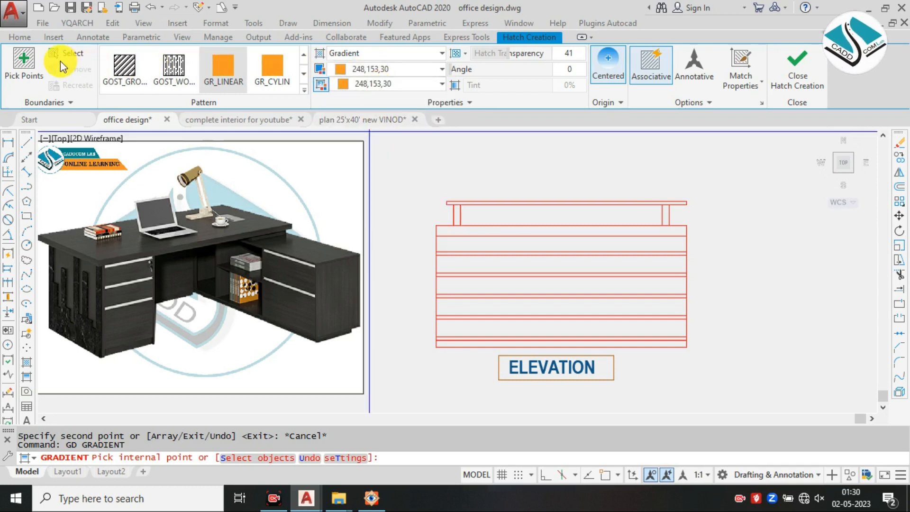
# Step: Fill the topmost thin strip across the front elevation with the orange gradient
pyautogui.click(73, 57)
pyautogui.scroll(5, 489, 252)
pyautogui.click(490, 254)
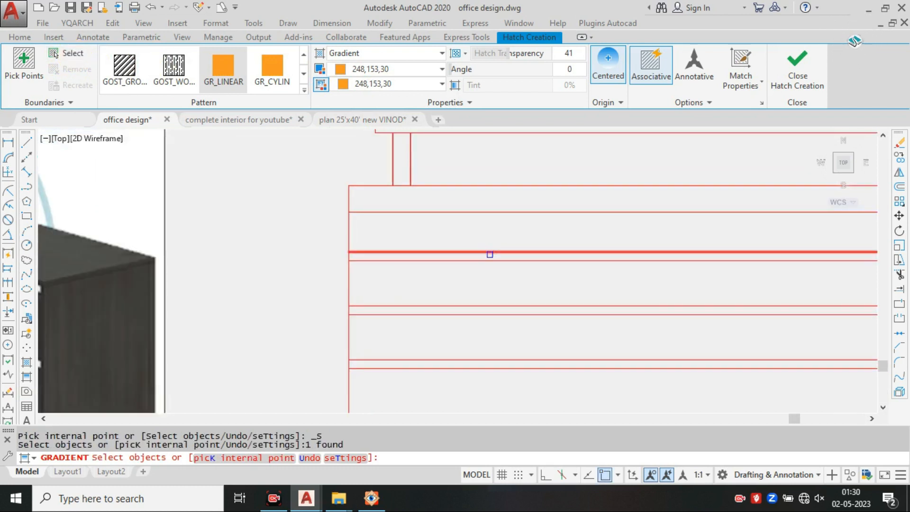
pyautogui.click(485, 260)
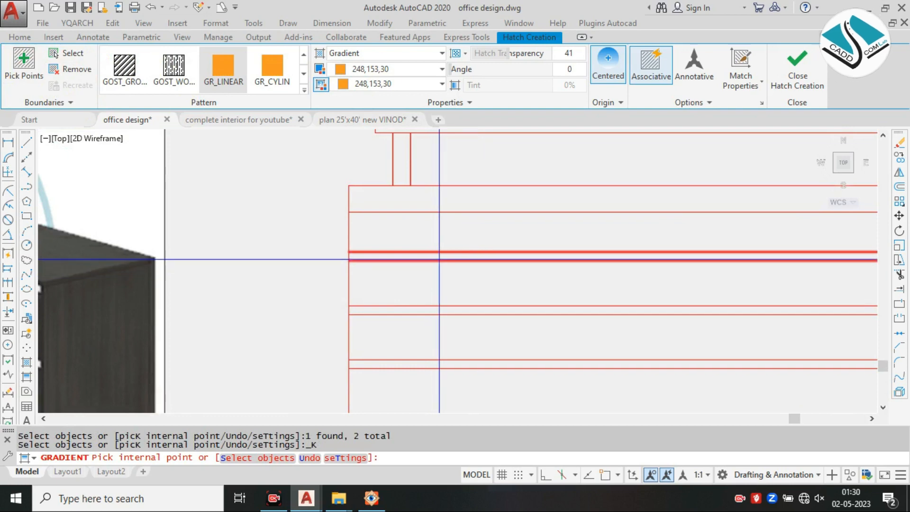
pyautogui.click(442, 257)
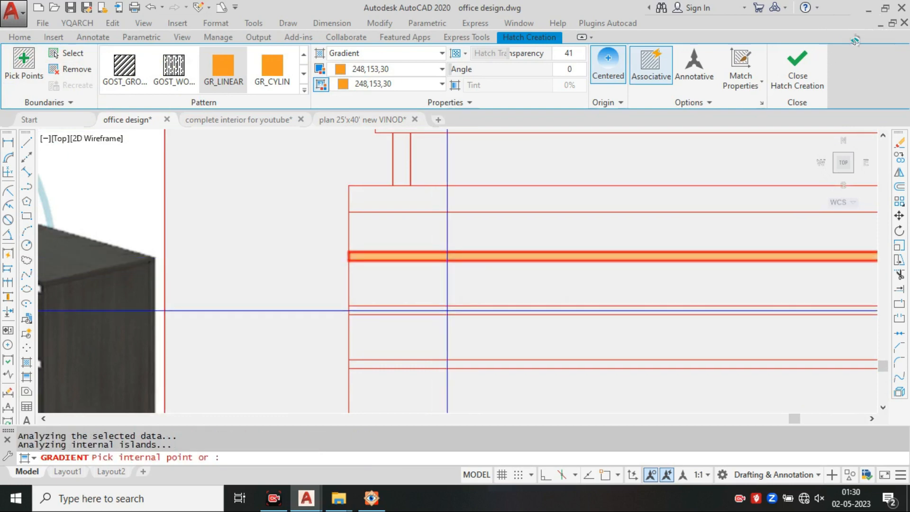
# Step: Remove the wide panel area between the second and third strips from the gradient's boundaries and resume picking internal points
pyautogui.scroll(-3, 446, 311)
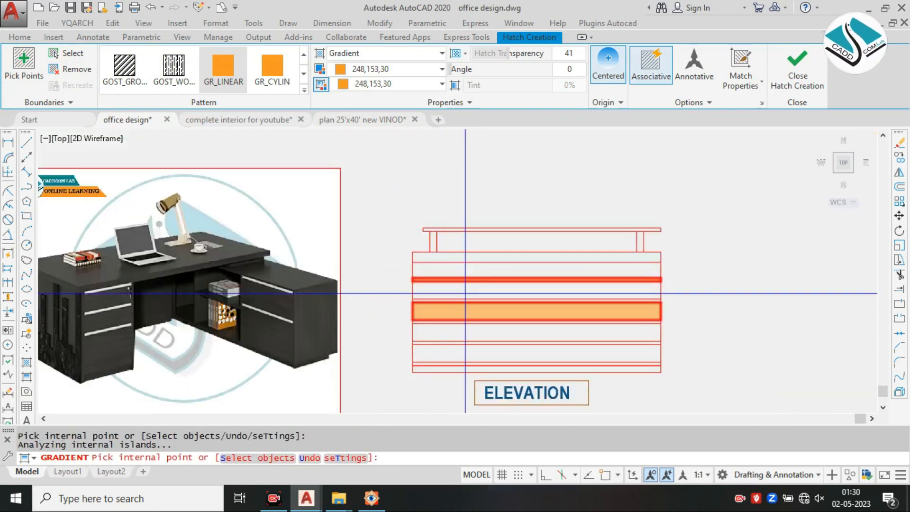
pyautogui.scroll(3, 465, 293)
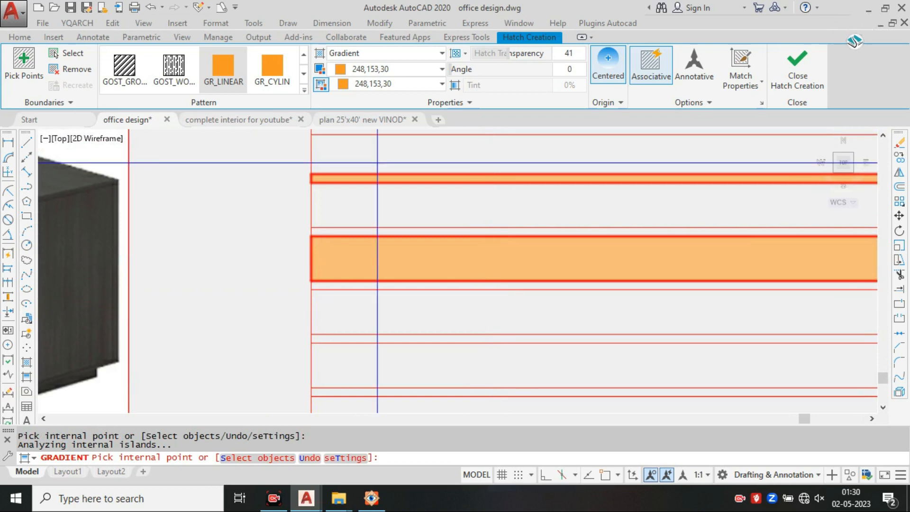
pyautogui.click(74, 74)
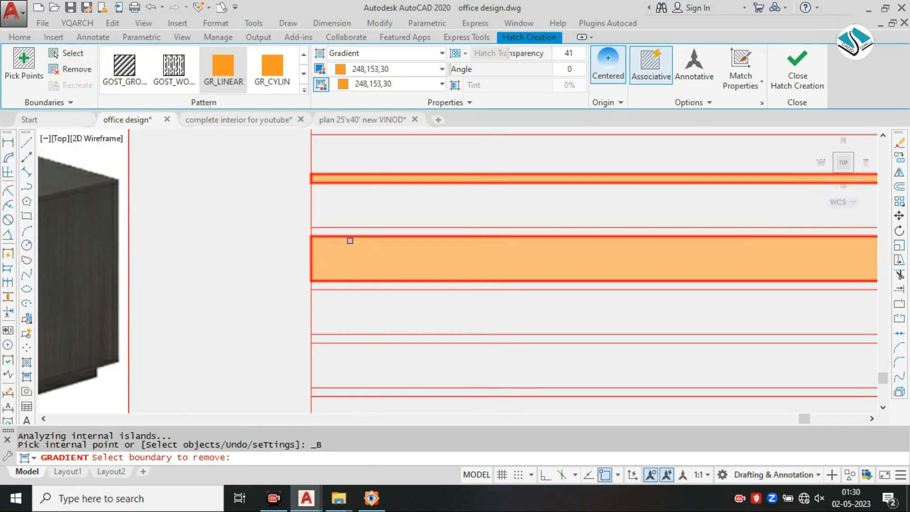
pyautogui.click(351, 238)
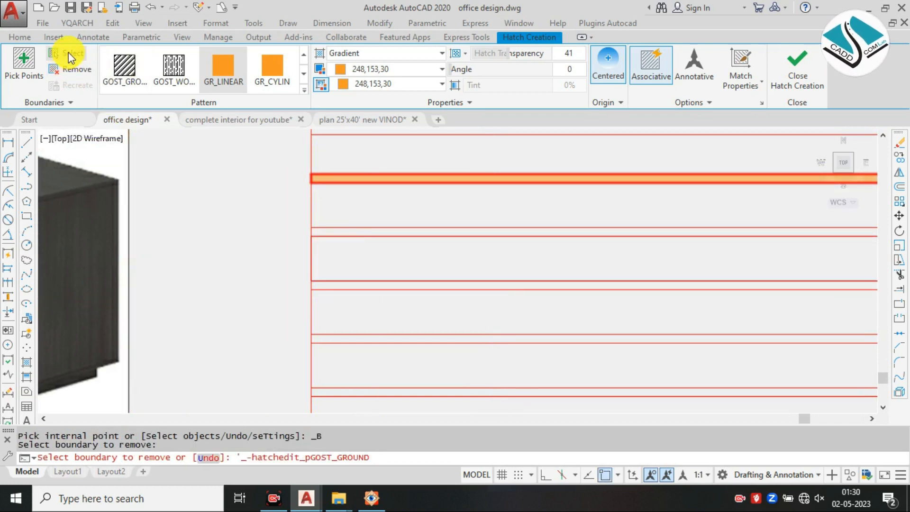
pyautogui.click(24, 64)
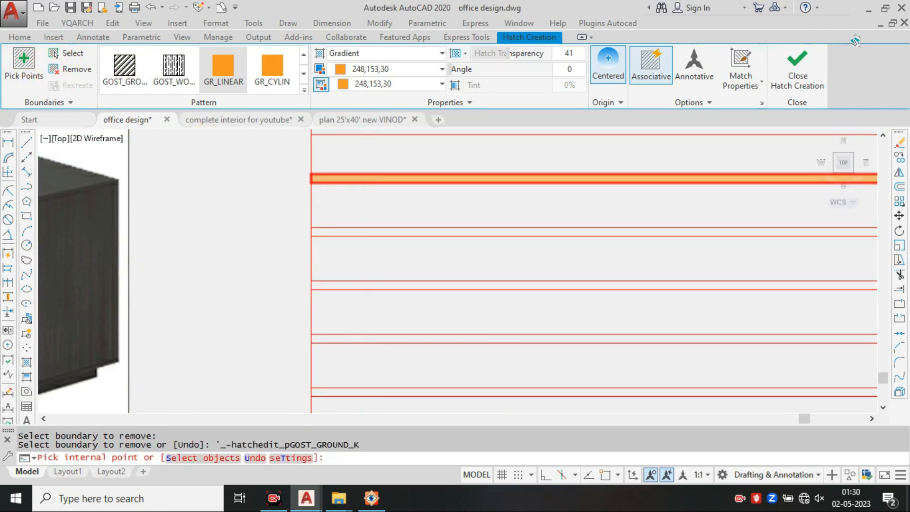
# Step: Fill the remaining four thin strips with the orange gradient and finish the fill
pyautogui.click(365, 230)
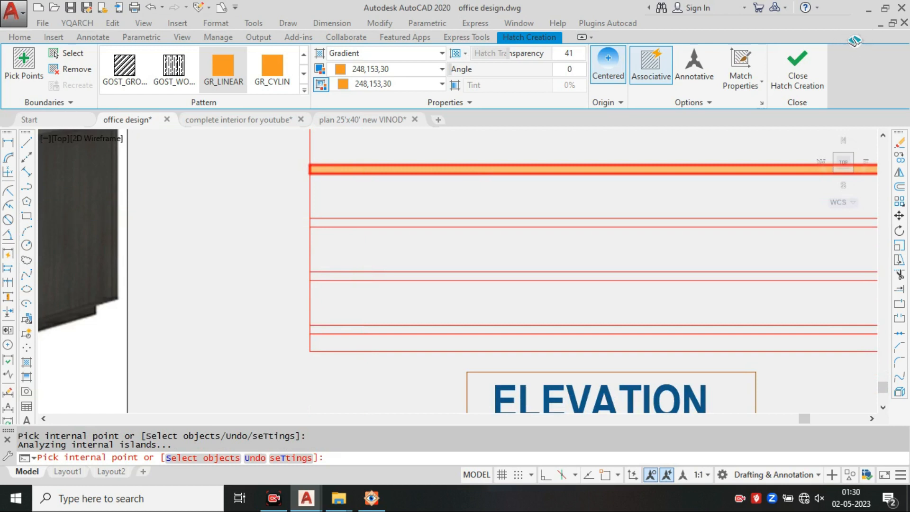
pyautogui.scroll(-2, 385, 259)
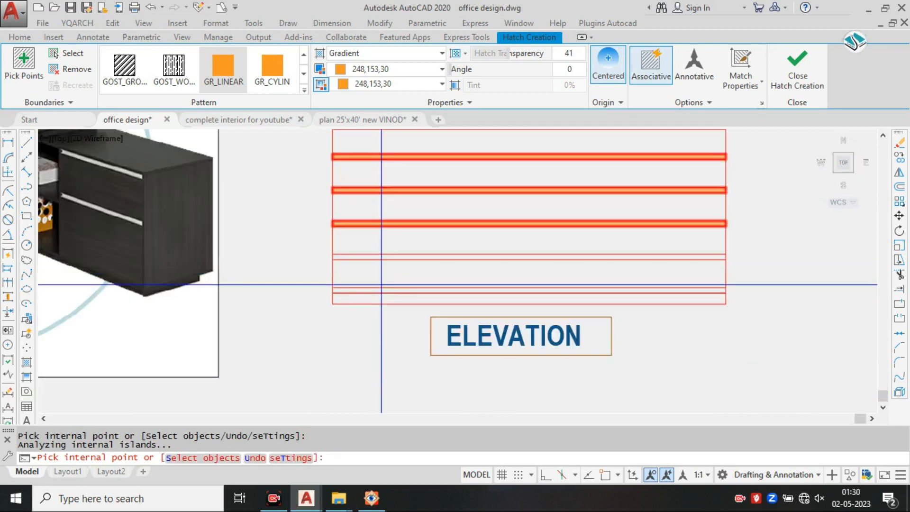
pyautogui.click(394, 257)
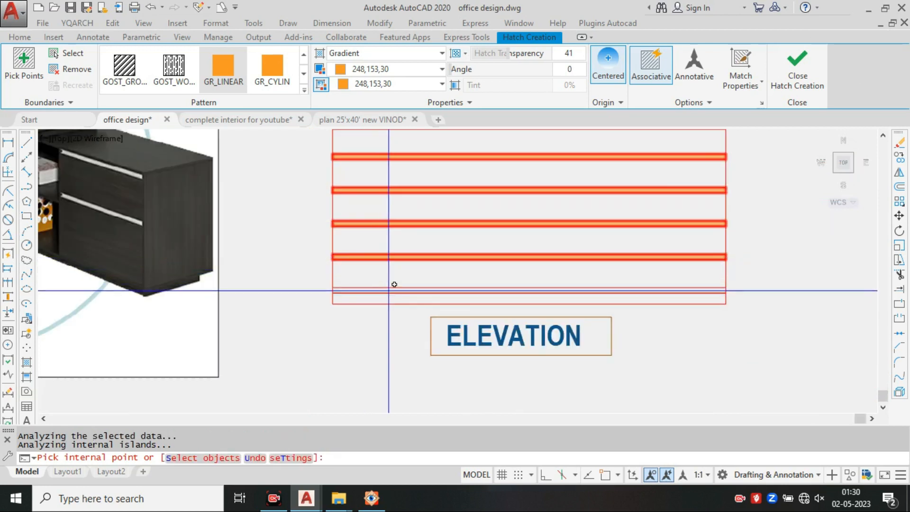
pyautogui.scroll(-2, 431, 272)
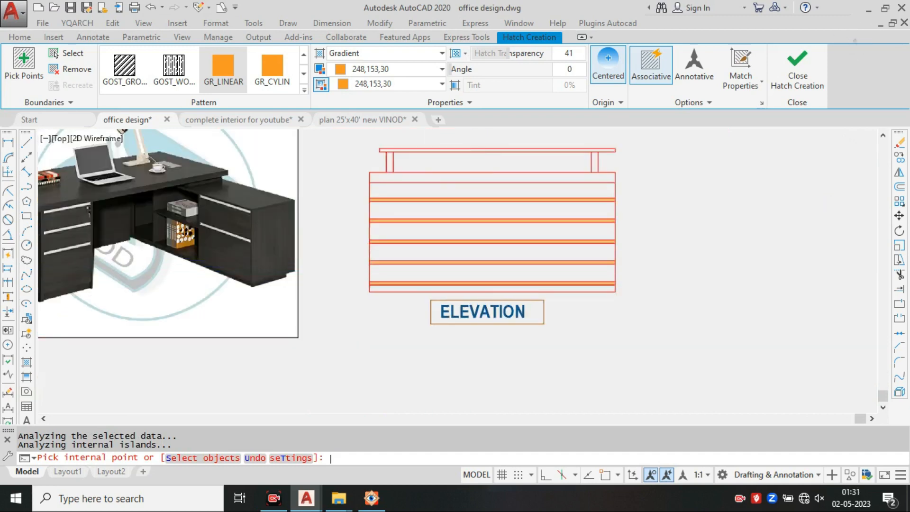
pyautogui.press('Return')
# Step: Move the five filled strips with their lines straight up, leaving out the side edges, so the first sits closer below the top band
pyautogui.scroll(4, 486, 259)
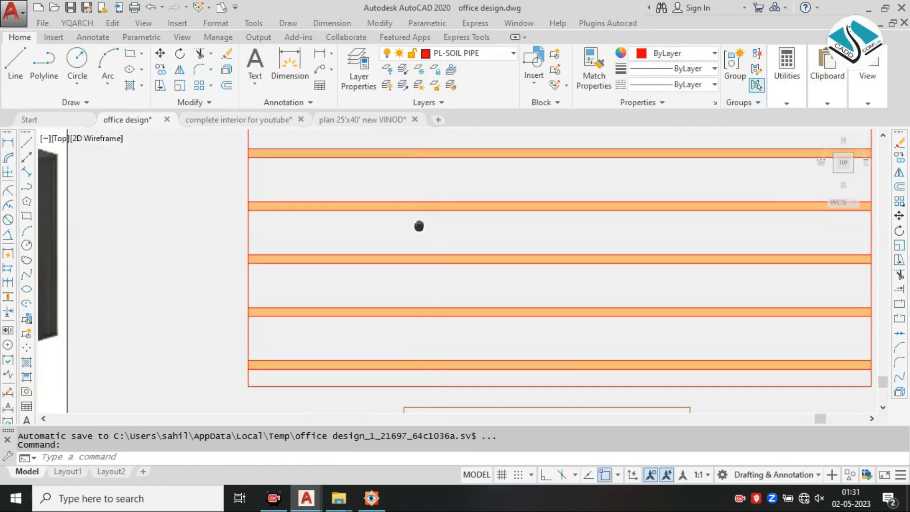
pyautogui.scroll(-2, 422, 235)
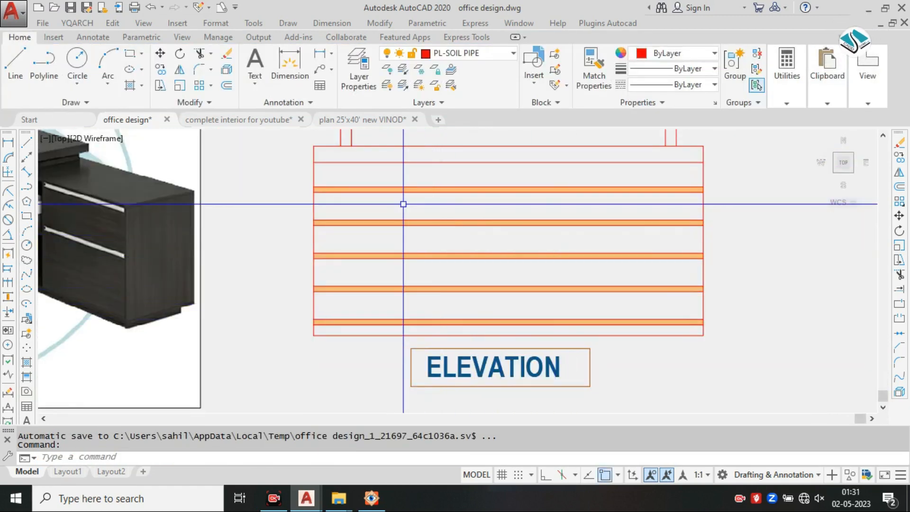
pyautogui.click(385, 327)
pyautogui.press('Escape')
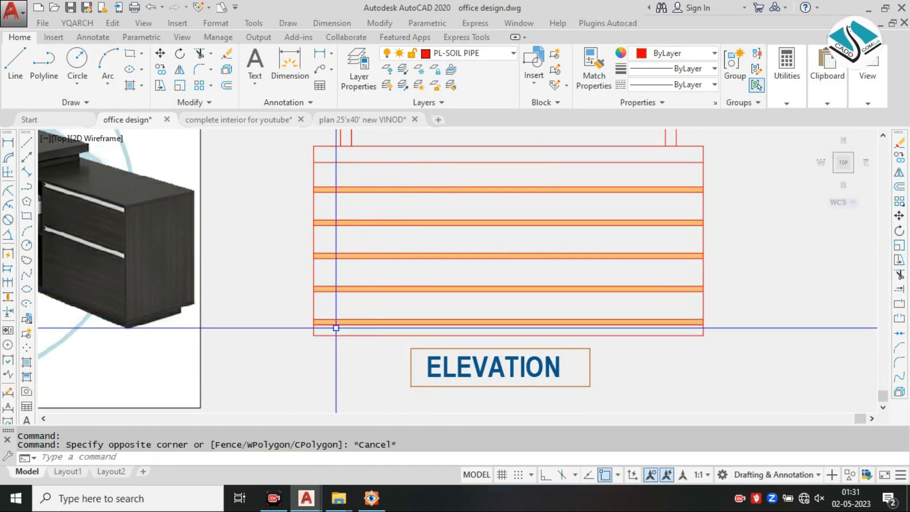
pyautogui.click(683, 327)
pyautogui.click(575, 183)
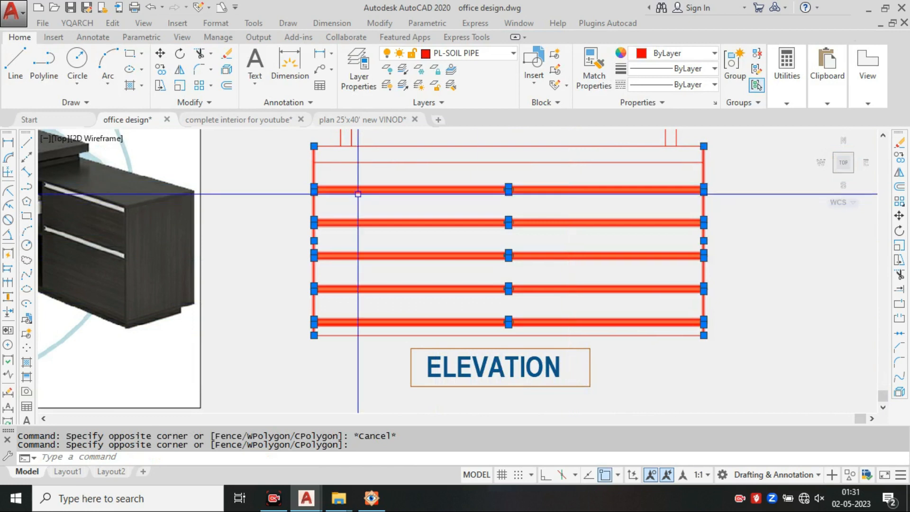
pyautogui.keyDown('shift'); pyautogui.click(709, 138); pyautogui.keyUp('shift')
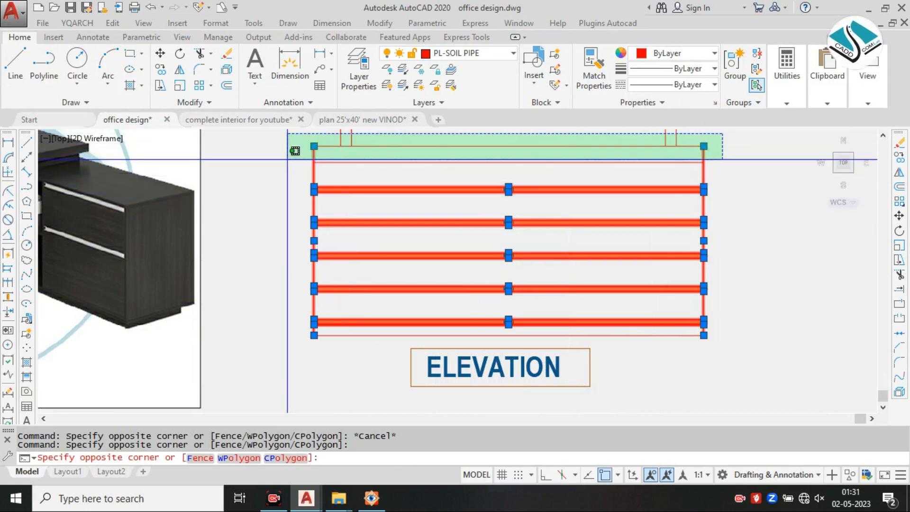
pyautogui.keyDown('shift'); pyautogui.click(285, 157); pyautogui.keyUp('shift')
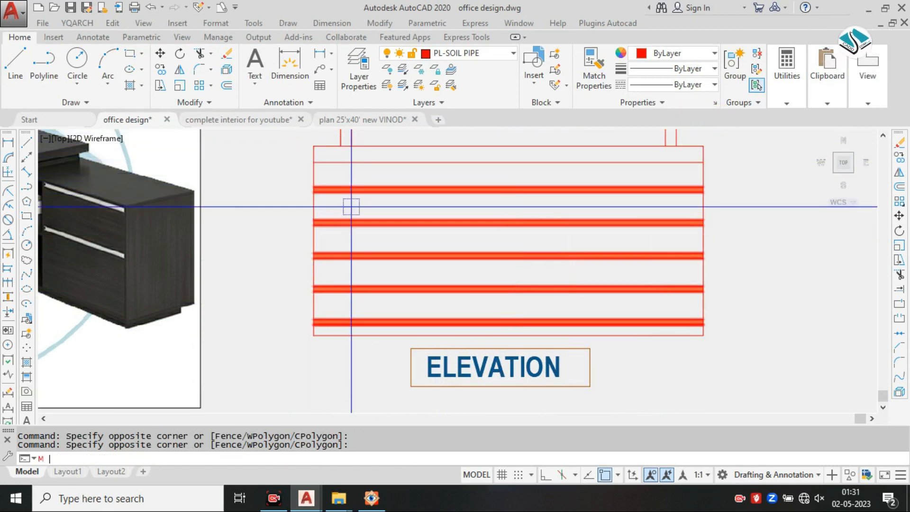
pyautogui.press('space')
pyautogui.scroll(3, 341, 198)
pyautogui.click(291, 191)
pyautogui.moveTo(290, 190); pyautogui.dragTo(275, 238, button='middle')
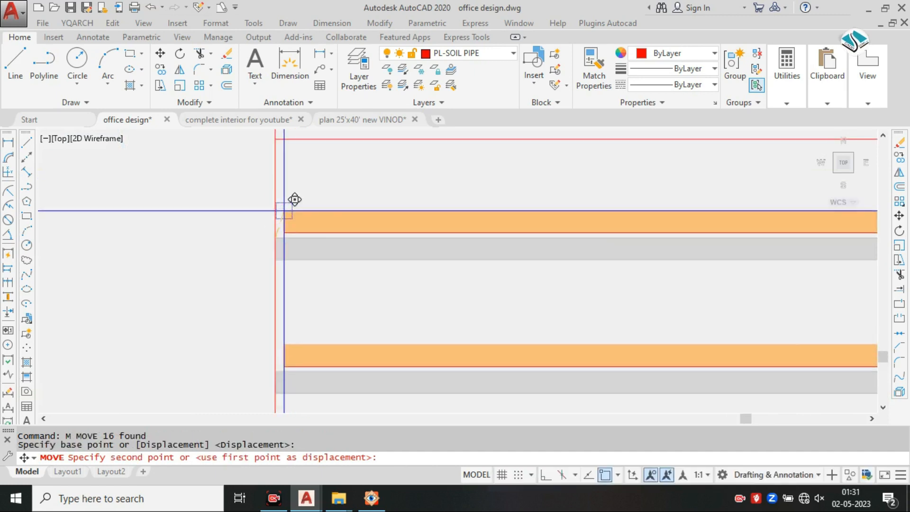
pyautogui.click(276, 191)
pyautogui.scroll(-5, 387, 180)
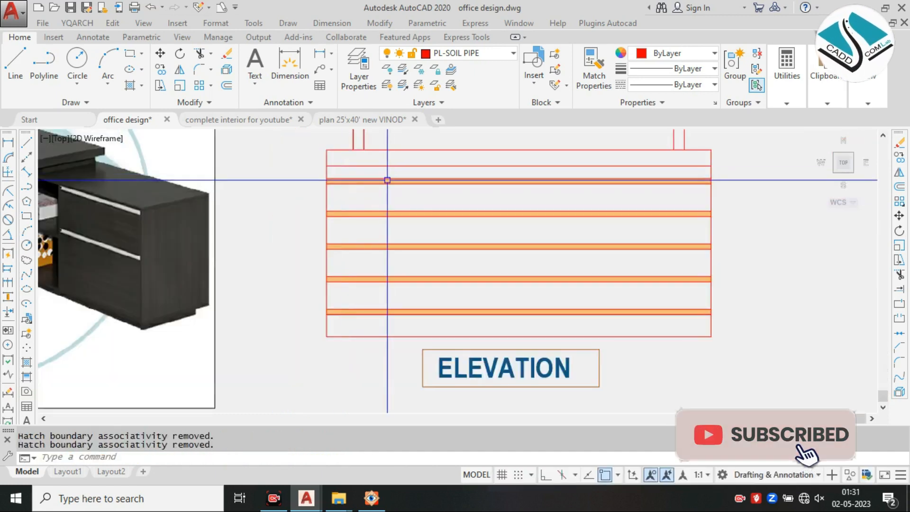
pyautogui.scroll(-2, 526, 254)
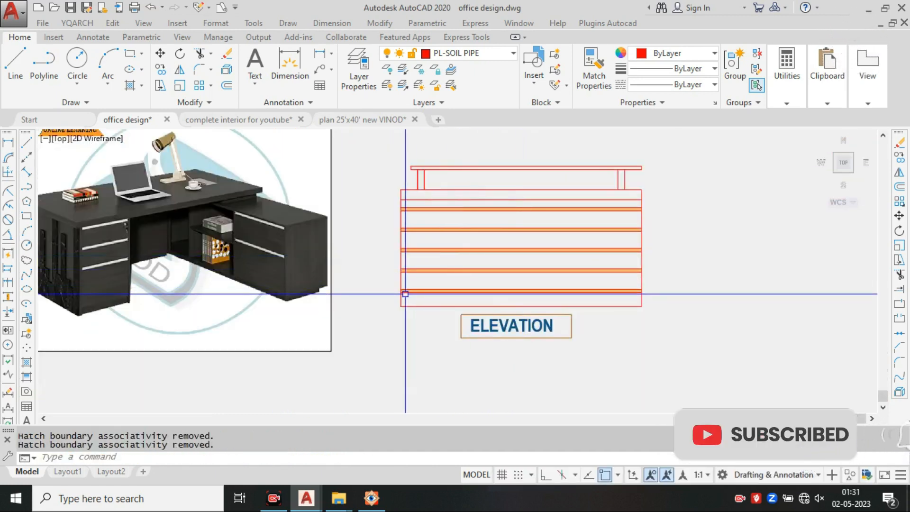
pyautogui.scroll(4, 405, 294)
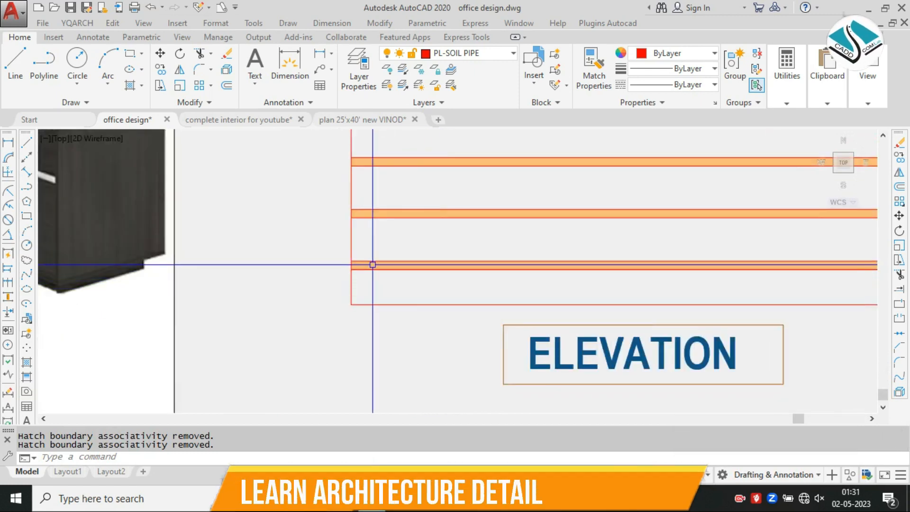
pyautogui.click(373, 266)
pyautogui.scroll(-2, 419, 294)
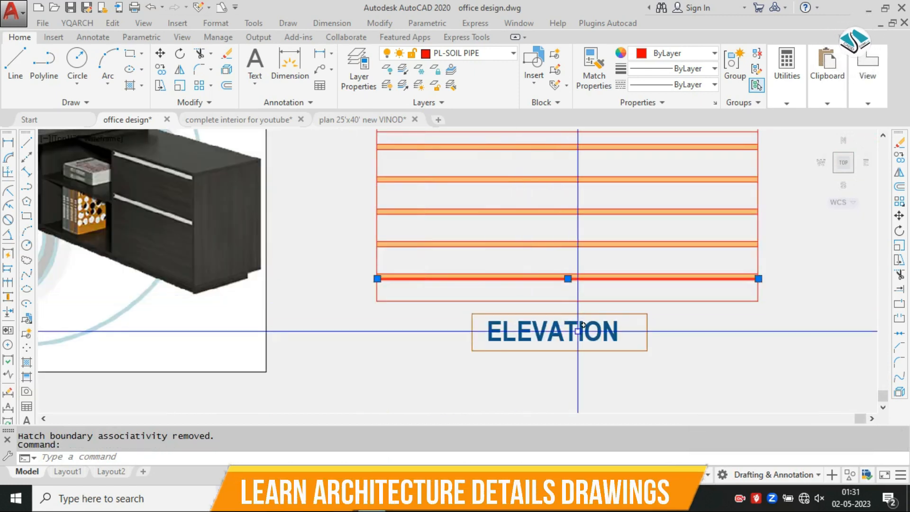
pyautogui.click(688, 368)
pyautogui.click(473, 313)
pyautogui.moveTo(717, 319); pyautogui.dragTo(675, 245, button='middle')
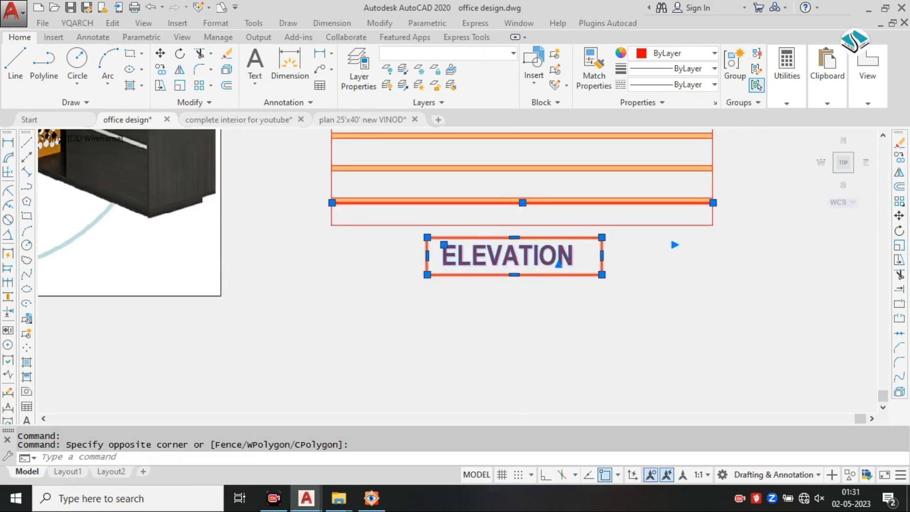
pyautogui.write('m')
pyautogui.press('space')
pyautogui.click(445, 267)
pyautogui.press('Escape')
pyautogui.press('Escape')
# Step: Move the ELEVATION label and its frame down to leave more space below the front elevation
pyautogui.click(582, 314)
pyautogui.click(516, 271)
pyautogui.write('m')
pyautogui.press('space')
pyautogui.click(509, 274)
pyautogui.click(506, 300)
pyautogui.press('Escape')
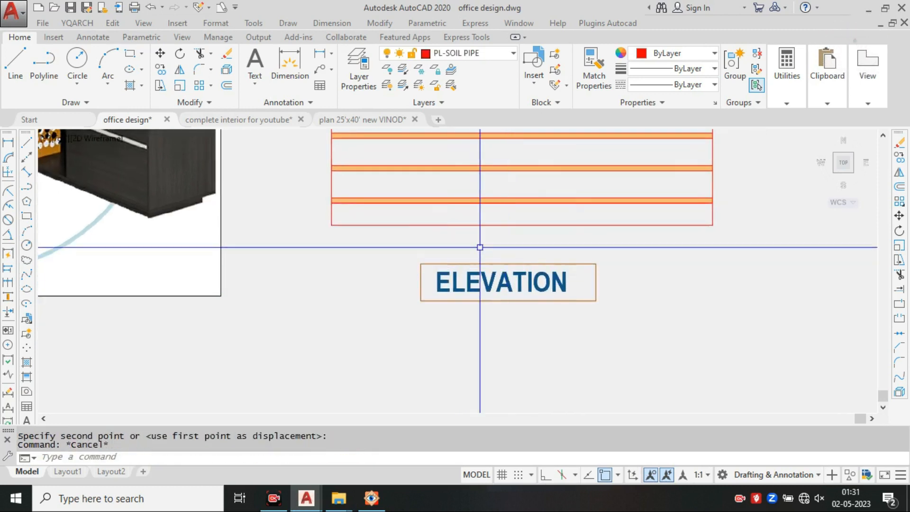
# Step: Offset the front elevation's bottom line 2 inches downward
pyautogui.scroll(-3, 506, 267)
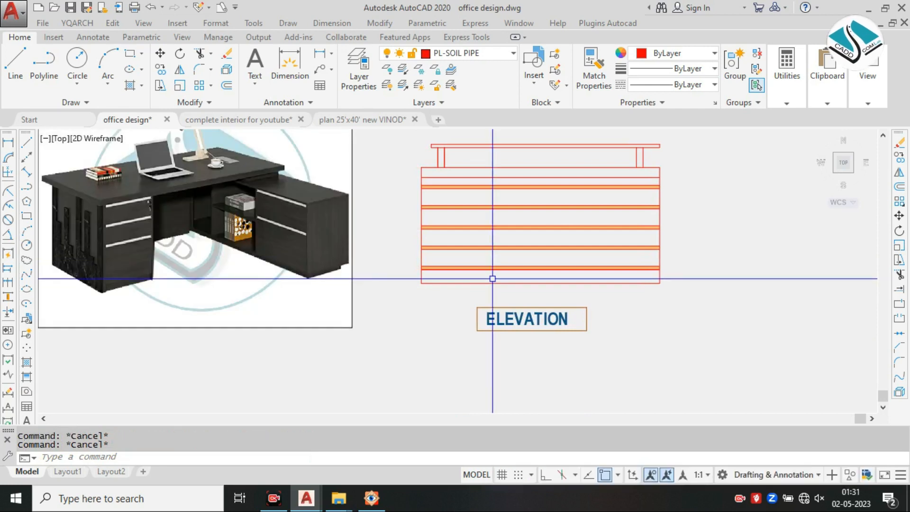
pyautogui.write('o')
pyautogui.press('space')
pyautogui.write('2')
pyautogui.press('Return')
pyautogui.scroll(2, 476, 278)
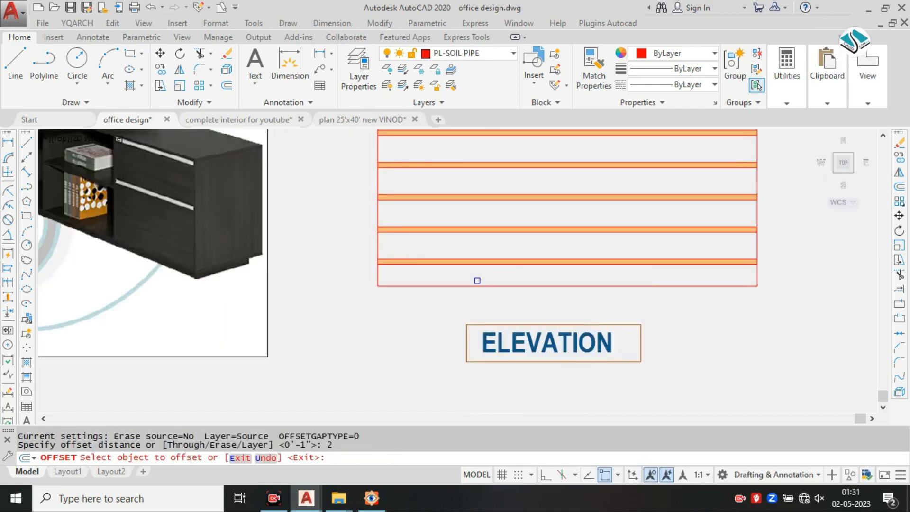
pyautogui.click(470, 286)
pyautogui.press('Escape')
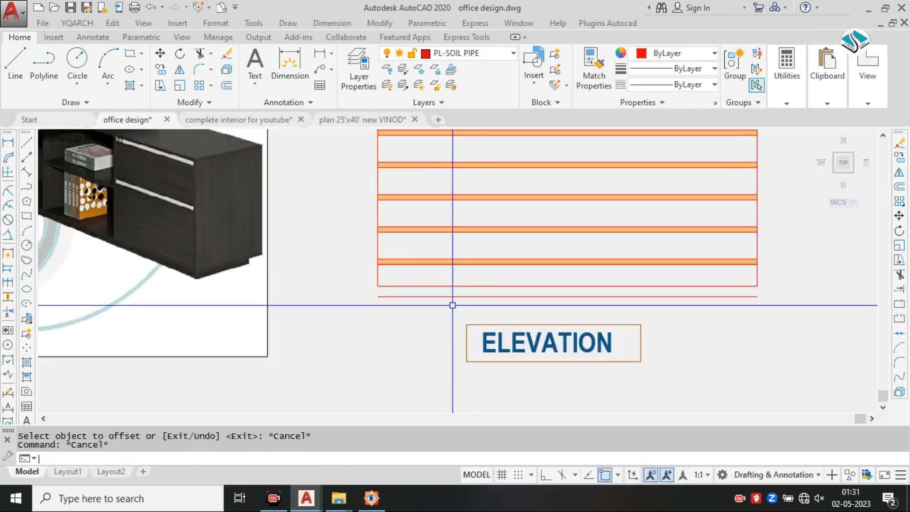
# Step: Extend both side edges of the front elevation down to the newly offset bottom line
pyautogui.press('Return')
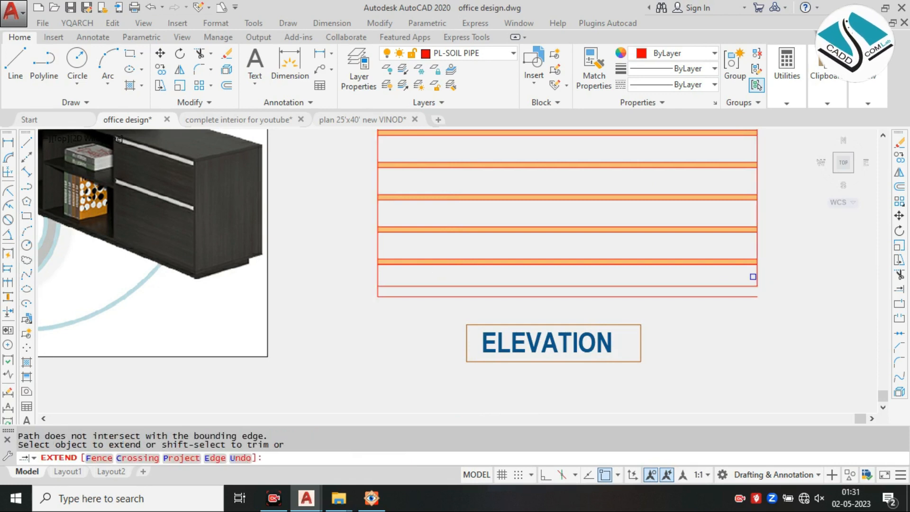
pyautogui.scroll(-4, 595, 264)
pyautogui.press('Escape')
pyautogui.scroll(2, 583, 248)
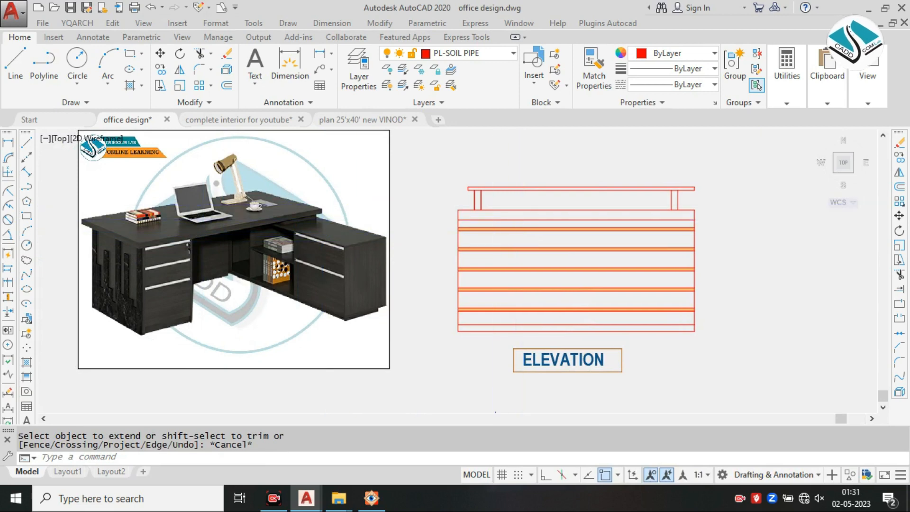
pyautogui.scroll(2, 495, 204)
pyautogui.scroll(-2, 512, 213)
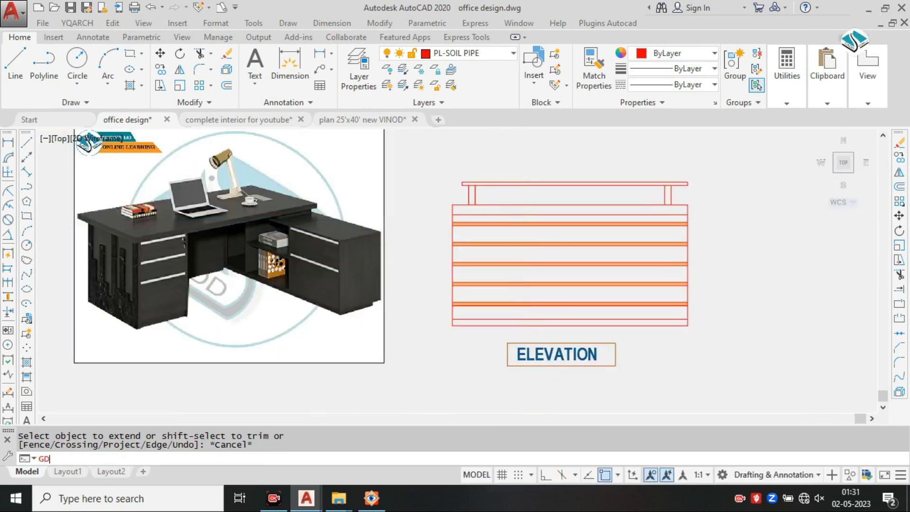
# Step: Fill the six wide bands above, between and below the orange strips with a gradient using grey 147,149,152 for both colours
pyautogui.press('Return')
pyautogui.click(379, 69)
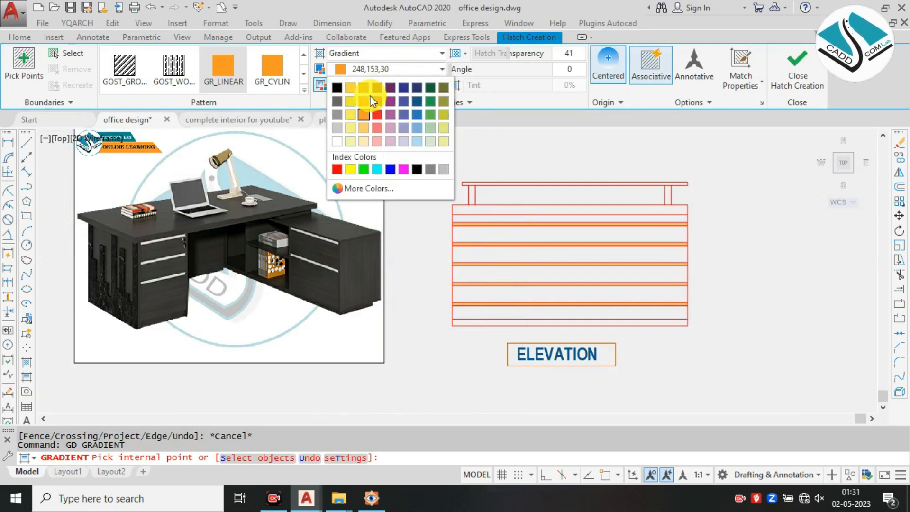
pyautogui.click(337, 116)
pyautogui.click(377, 85)
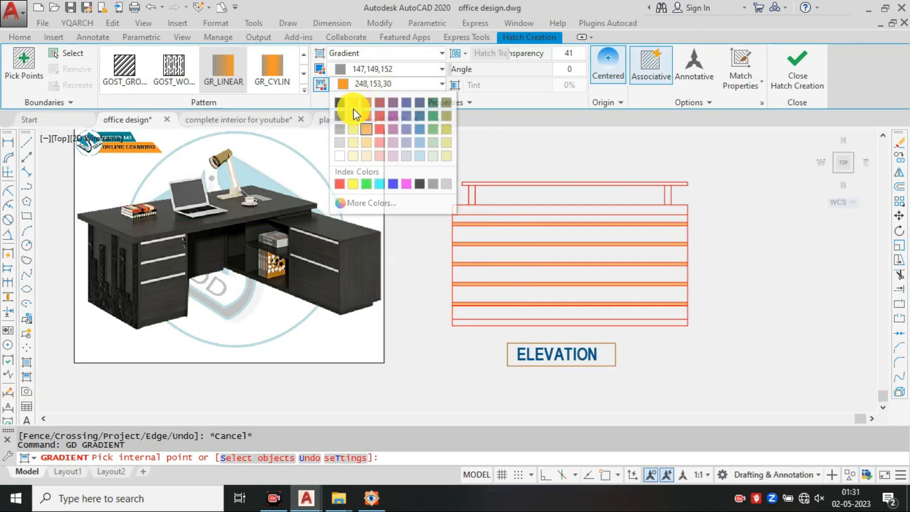
pyautogui.click(338, 117)
pyautogui.scroll(2, 497, 222)
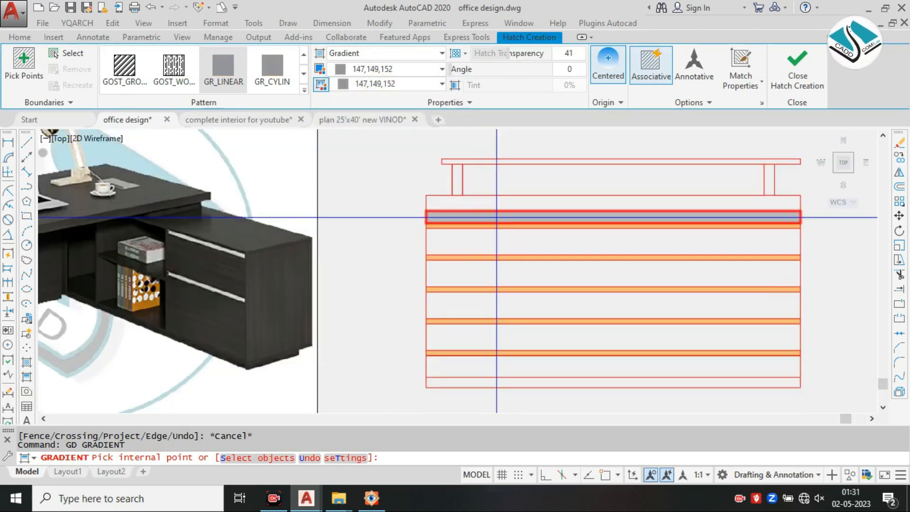
pyautogui.click(484, 217)
pyautogui.click(490, 241)
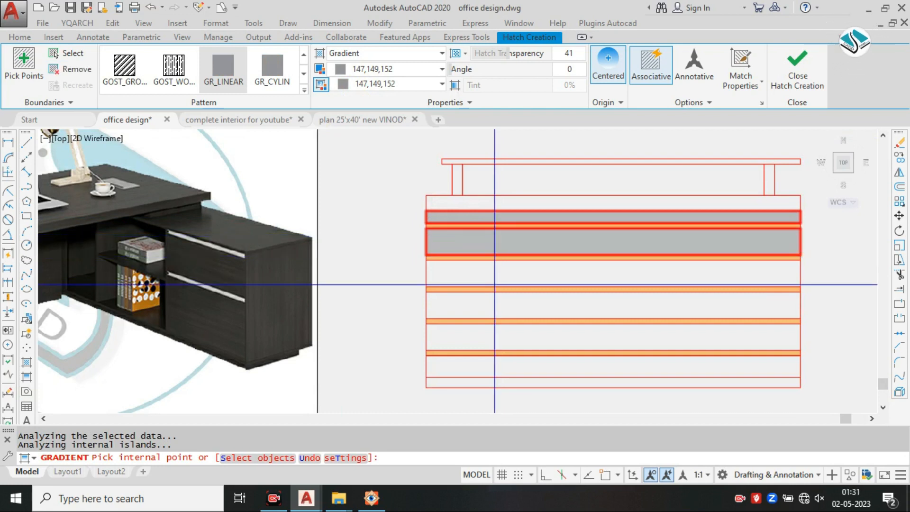
pyautogui.click(497, 283)
pyautogui.click(499, 300)
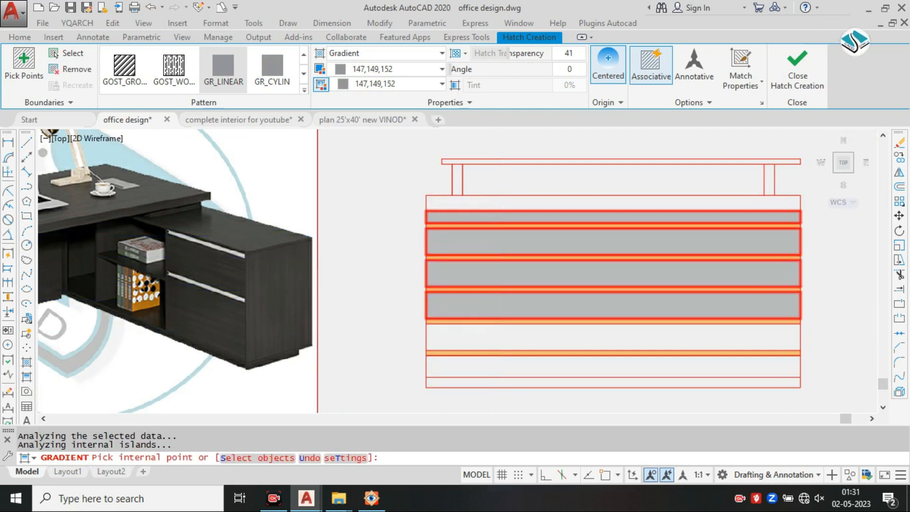
pyautogui.click(501, 333)
pyautogui.click(502, 363)
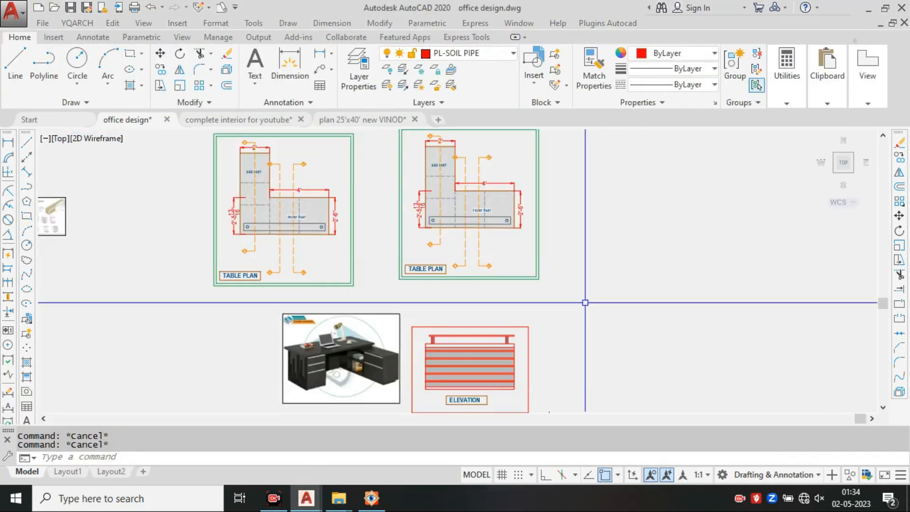
# Step: Compare the desk top, its supports and the front strips in the reference picture table 1.jpg with the filled front elevation
pyautogui.scroll(5, 460, 246)
pyautogui.moveTo(424, 307); pyautogui.dragTo(539, 337, button='middle')
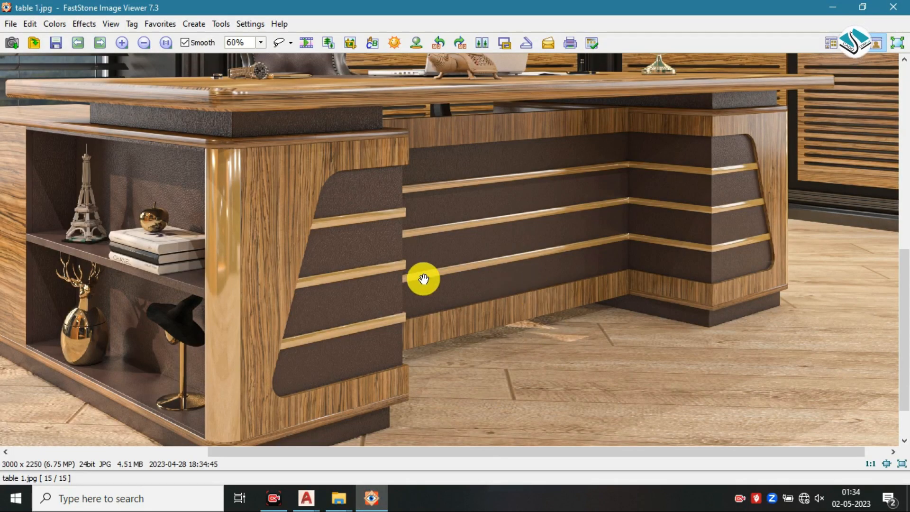
pyautogui.moveTo(422, 280); pyautogui.dragTo(410, 344)
pyautogui.scroll(-1, 414, 320)
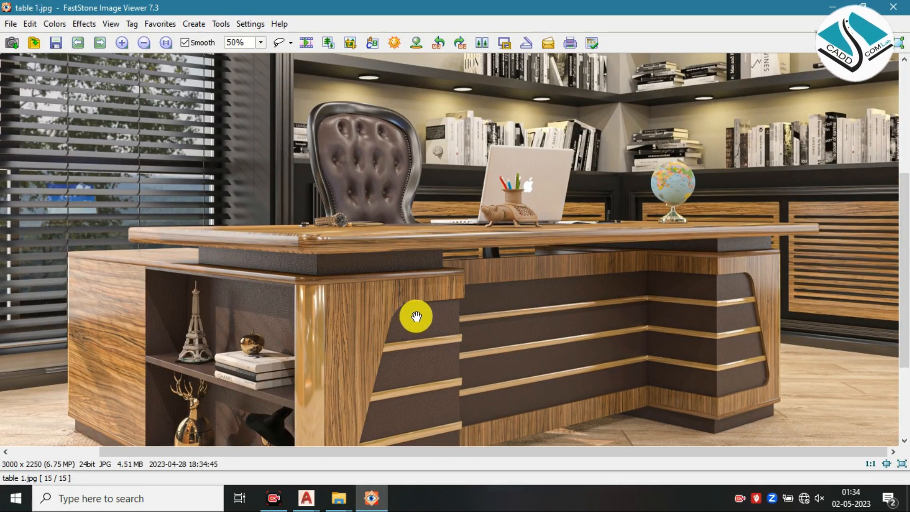
pyautogui.moveTo(367, 293); pyautogui.dragTo(315, 278)
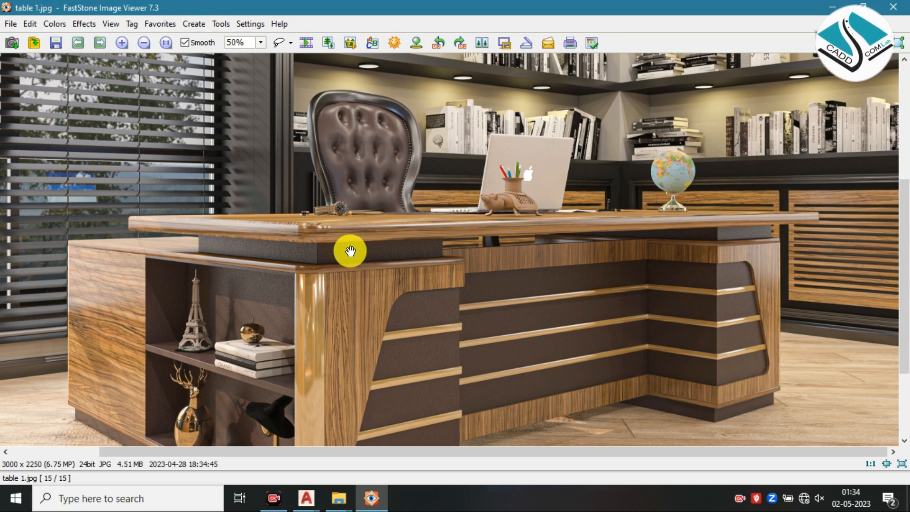
pyautogui.click(838, 7)
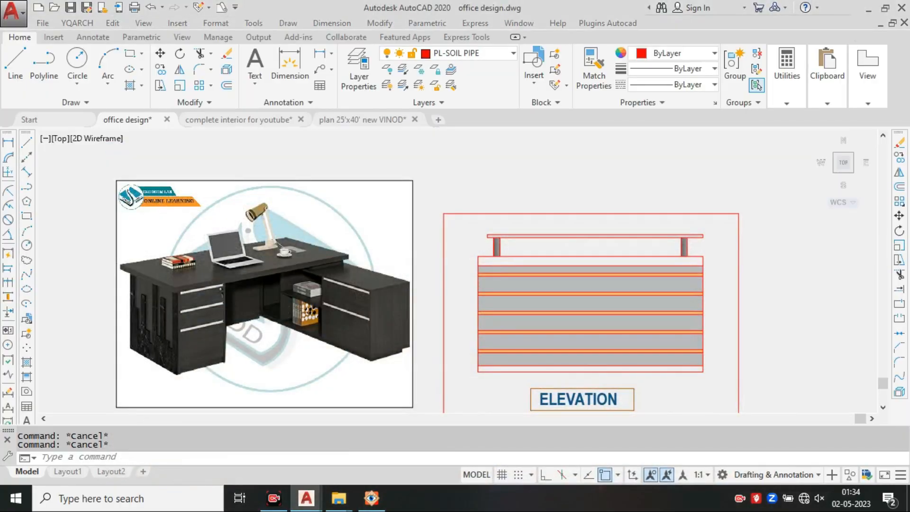
pyautogui.scroll(6, 548, 242)
pyautogui.moveTo(394, 250); pyautogui.dragTo(301, 256, button='middle')
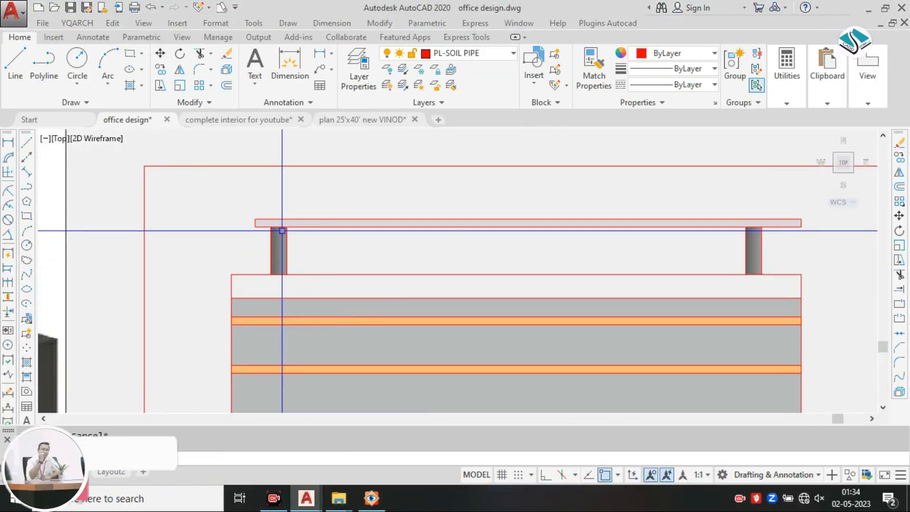
pyautogui.scroll(-5, 484, 227)
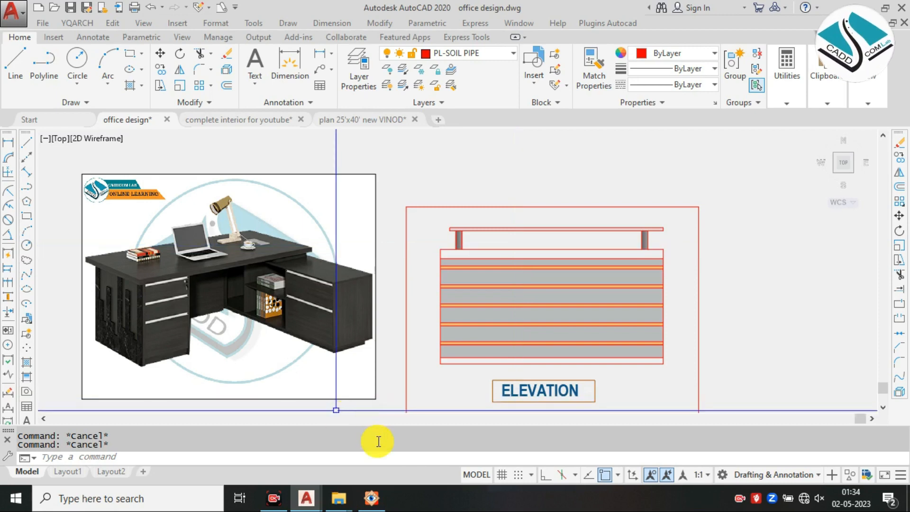
pyautogui.click(373, 498)
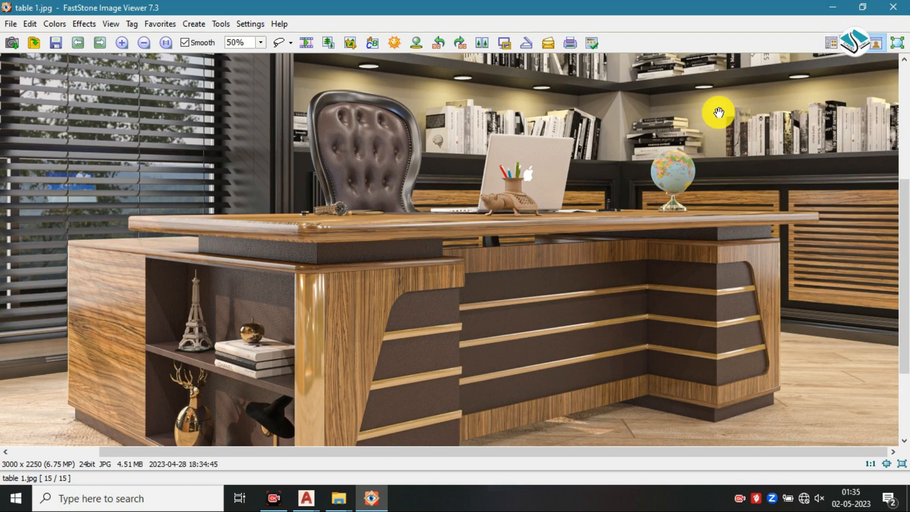
pyautogui.click(825, 7)
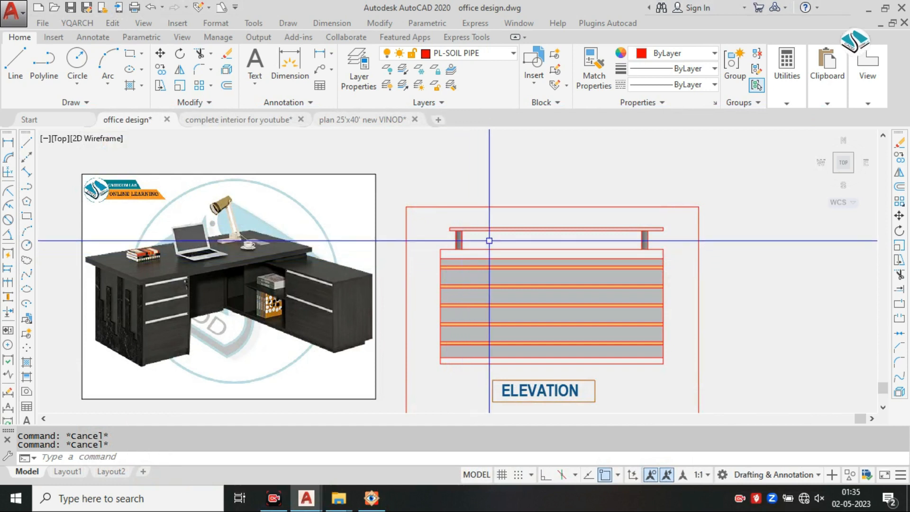
pyautogui.click(374, 500)
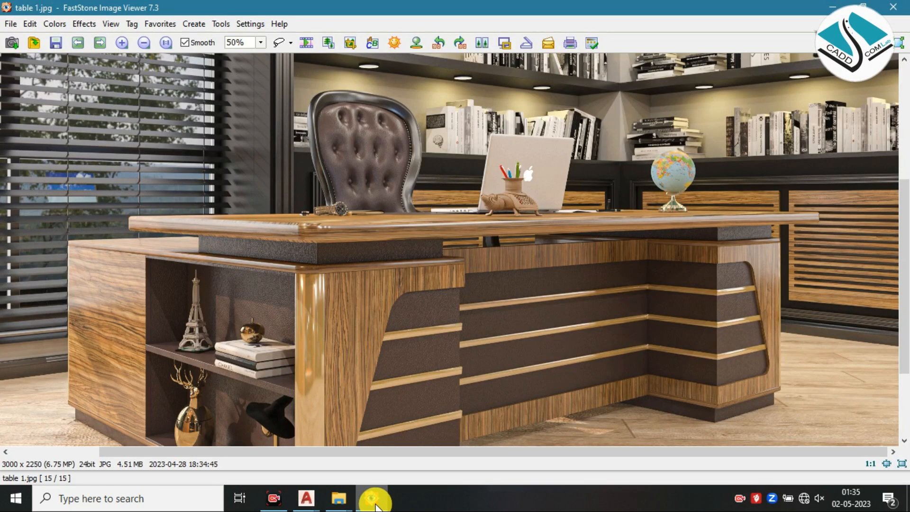
pyautogui.click(375, 502)
pyautogui.scroll(-4, 504, 235)
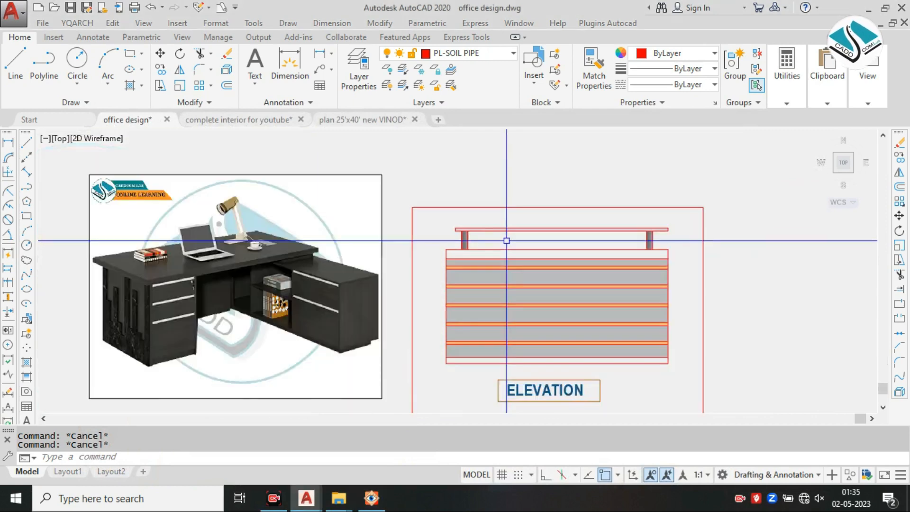
# Step: Try to erase the shelf and its supports above the front elevation, and undo the deletions
pyautogui.scroll(2, 564, 232)
pyautogui.scroll(2, 642, 232)
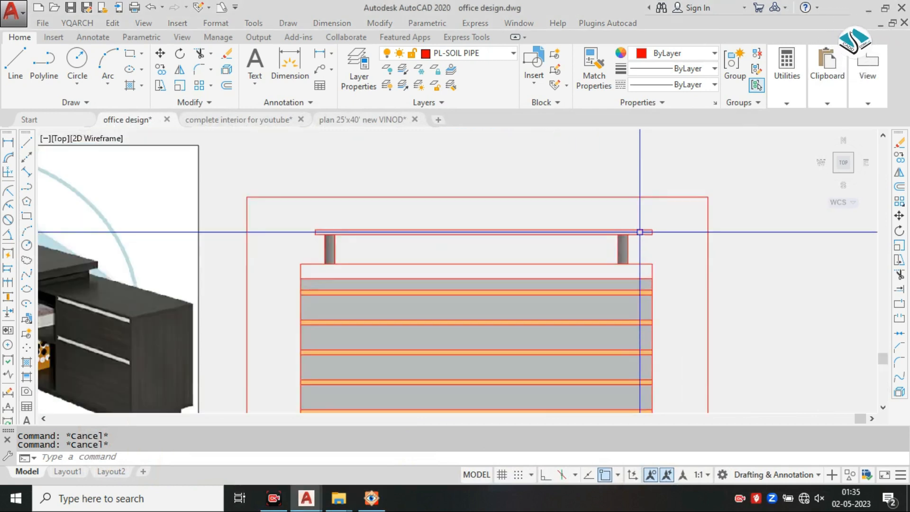
pyautogui.click(656, 225)
pyautogui.click(322, 255)
pyautogui.press('Delete')
pyautogui.write('E')
pyautogui.hotkey('ctrl', 'z')
pyautogui.scroll(3, 329, 248)
pyautogui.click(382, 248)
pyautogui.click(348, 244)
pyautogui.press('Delete')
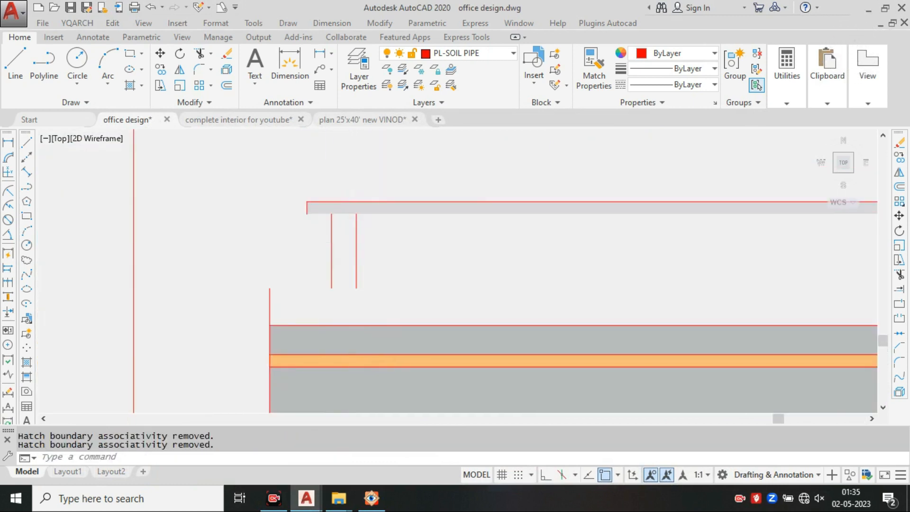
pyautogui.hotkey('ctrl', 'z')
# Step: Explode the shelf and support objects at one end above the front elevation
pyautogui.write('x')
pyautogui.press('Return')
pyautogui.click(463, 168)
pyautogui.click(290, 246)
pyautogui.press('Return')
# Step: Erase the shelf and both of its supports above the front elevation
pyautogui.click(436, 247)
pyautogui.click(268, 195)
pyautogui.write('e')
pyautogui.press('Return')
pyautogui.scroll(-2, 288, 199)
pyautogui.moveTo(800, 197); pyautogui.dragTo(687, 205, button='middle')
pyautogui.click(687, 205)
pyautogui.click(640, 251)
pyautogui.write('e')
pyautogui.press('Return')
# Step: Draw a line across the front elevation's open top, joining the upper ends of its side edges
pyautogui.write('l')
pyautogui.press('Return')
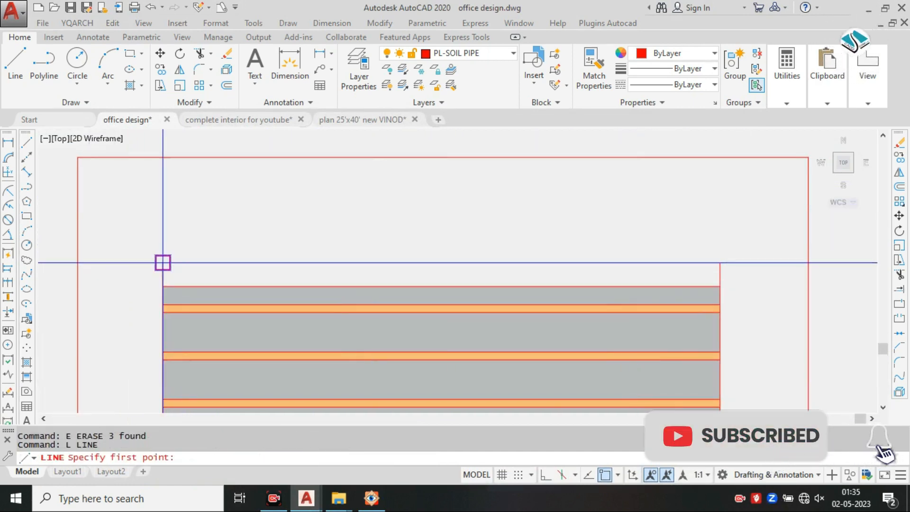
pyautogui.click(719, 262)
pyautogui.press('Escape')
pyautogui.scroll(-3, 468, 319)
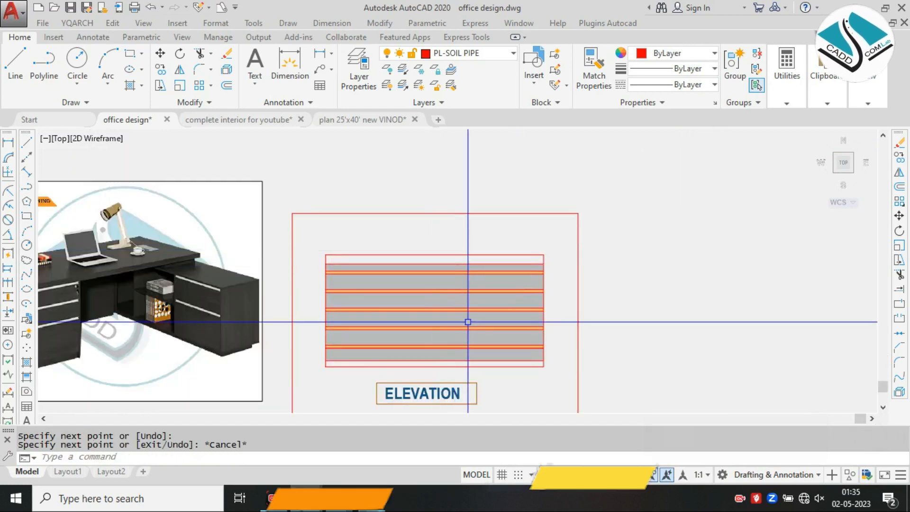
# Step: Stretch the uppermost grey band upward to the front elevation's top edge
pyautogui.scroll(5, 331, 260)
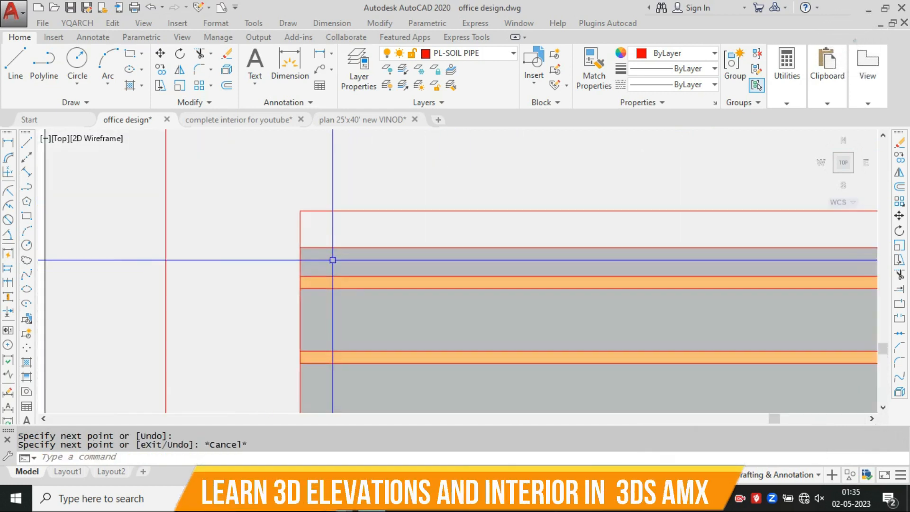
pyautogui.click(335, 259)
pyautogui.moveTo(593, 273); pyautogui.dragTo(441, 291, button='middle')
pyautogui.click(588, 264)
pyautogui.click(587, 228)
pyautogui.scroll(-4, 442, 250)
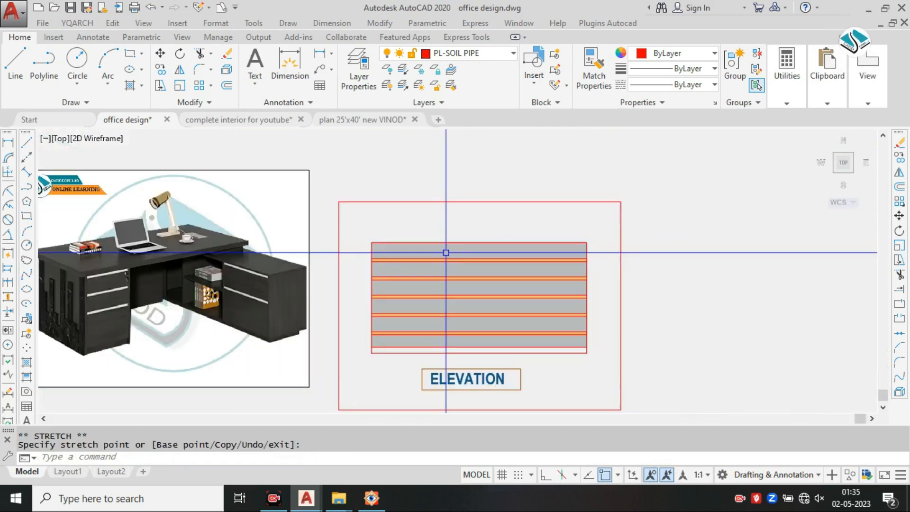
pyautogui.press('Escape')
pyautogui.moveTo(521, 297); pyautogui.dragTo(569, 308, button='middle')
pyautogui.scroll(-3, 566, 309)
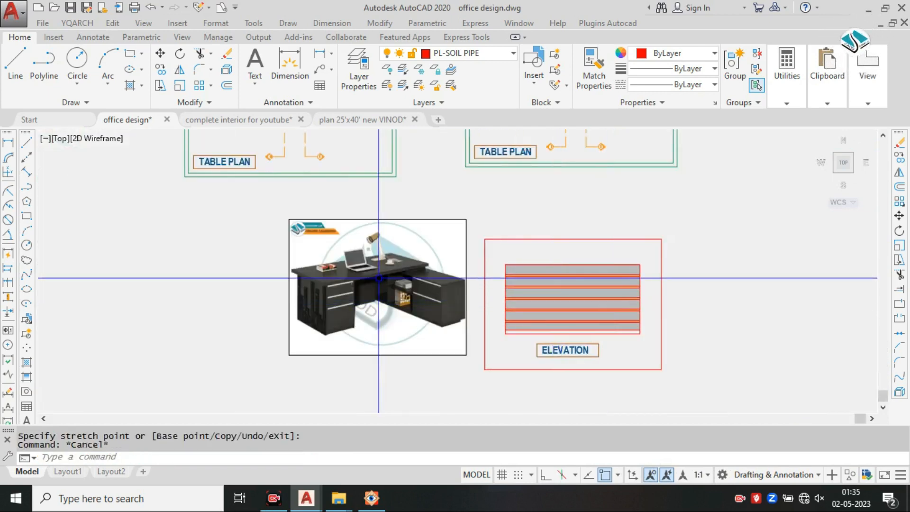
pyautogui.scroll(3, 379, 278)
pyautogui.moveTo(484, 291); pyautogui.dragTo(465, 293, button='middle')
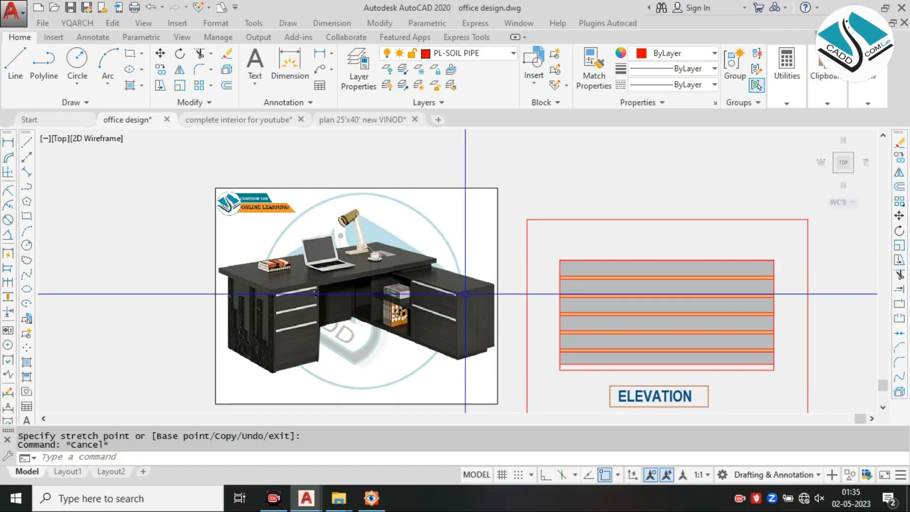
pyautogui.write('o')
pyautogui.press('Return')
pyautogui.write('3')
pyautogui.press('Return')
pyautogui.press('Escape')
pyautogui.write('o')
pyautogui.press('Return')
pyautogui.write('2')
pyautogui.press('Return')
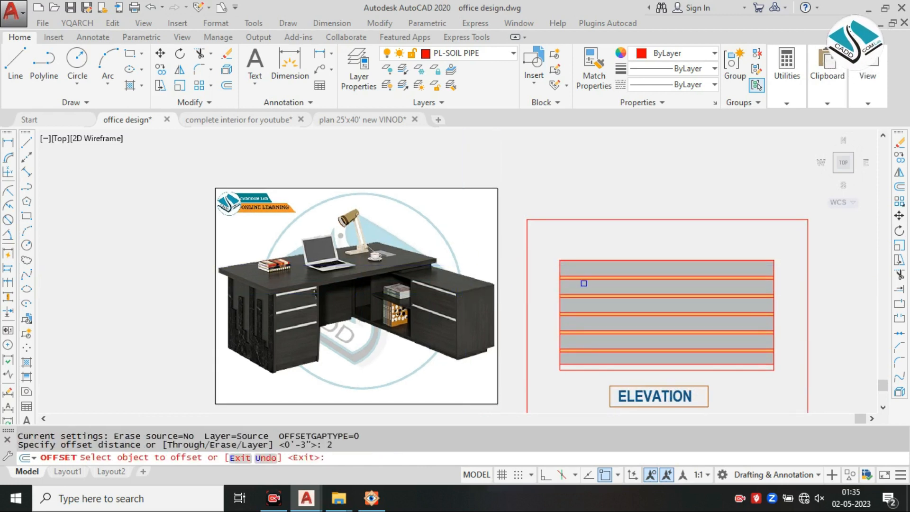
pyautogui.scroll(2, 571, 260)
pyautogui.press('Escape')
# Step: Offset the front elevation's top line 2 inches upward
pyautogui.write('o')
pyautogui.press('Return')
pyautogui.press('Return')
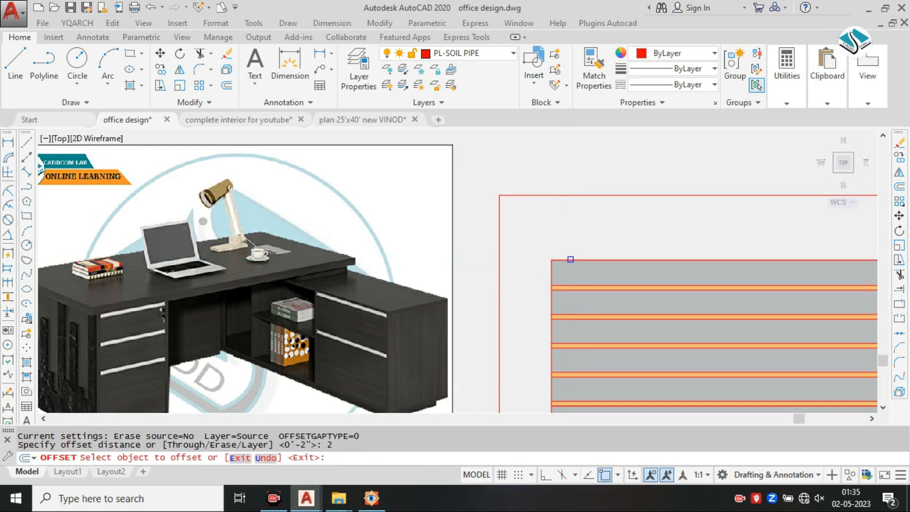
pyautogui.scroll(2, 571, 259)
pyautogui.click(570, 260)
pyautogui.click(570, 242)
pyautogui.moveTo(611, 254); pyautogui.dragTo(489, 254, button='middle')
pyautogui.press('Escape')
pyautogui.write('o')
pyautogui.press('Return')
pyautogui.press('Escape')
pyautogui.press('Escape')
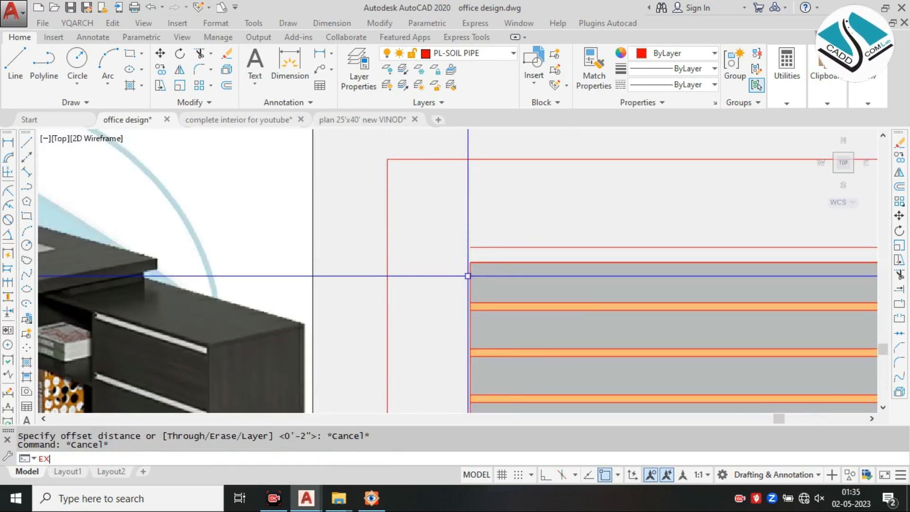
pyautogui.write('ex')
pyautogui.press('Return')
pyautogui.click(470, 272)
pyautogui.click(472, 268)
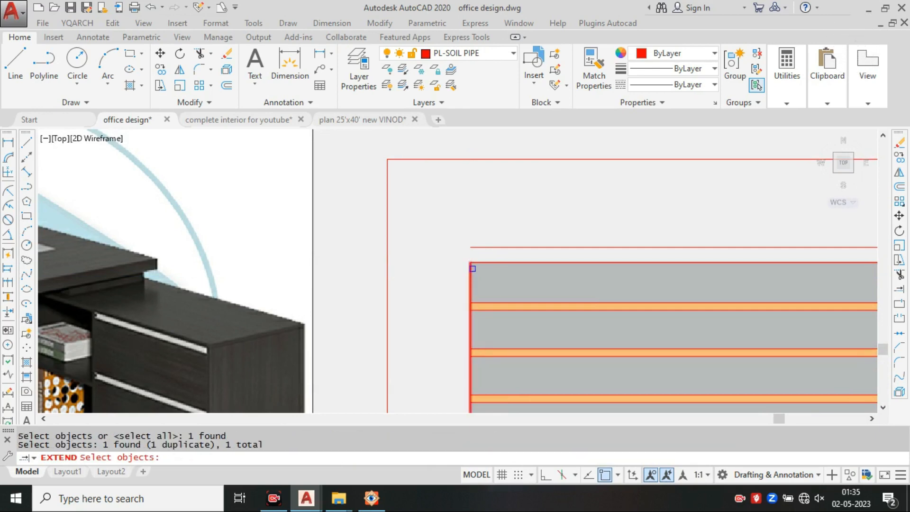
pyautogui.press('Escape')
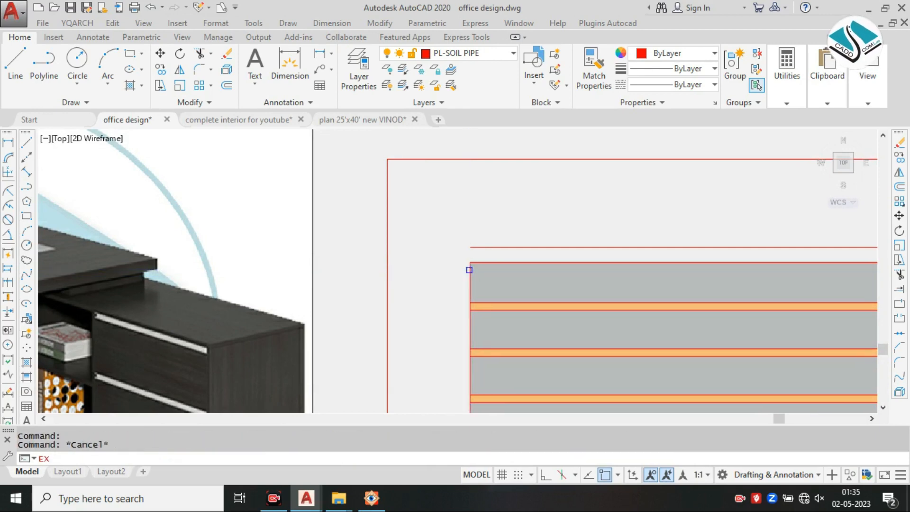
# Step: Extend both side edges of the front elevation up to the offset top line
pyautogui.press('Return')
pyautogui.press('Return')
pyautogui.click(469, 270)
pyautogui.scroll(-2, 459, 271)
pyautogui.moveTo(681, 277); pyautogui.dragTo(482, 282, button='middle')
pyautogui.click(482, 282)
pyautogui.scroll(2, 483, 280)
pyautogui.scroll(-4, 472, 273)
pyautogui.press('Escape')
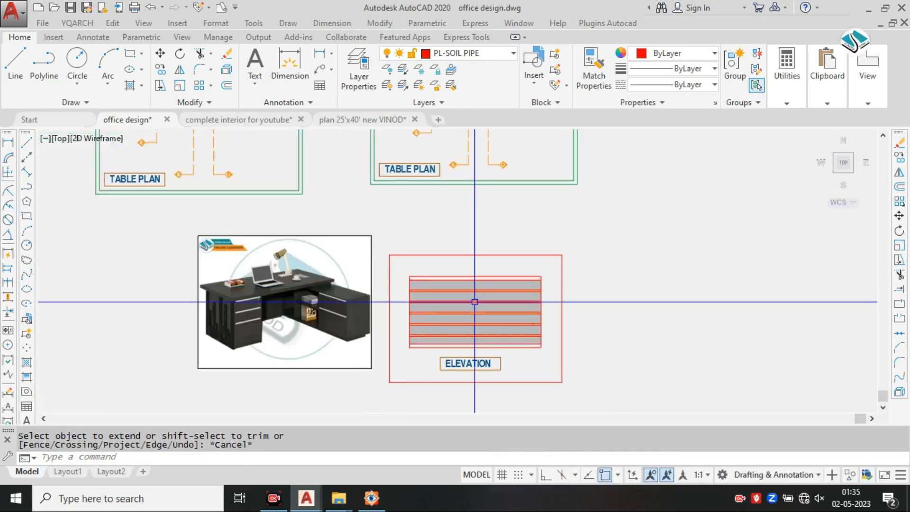
# Step: Move the front elevation with its frame and ELEVATION title to the free space right of the second table plan
pyautogui.click(599, 229)
pyautogui.click(375, 385)
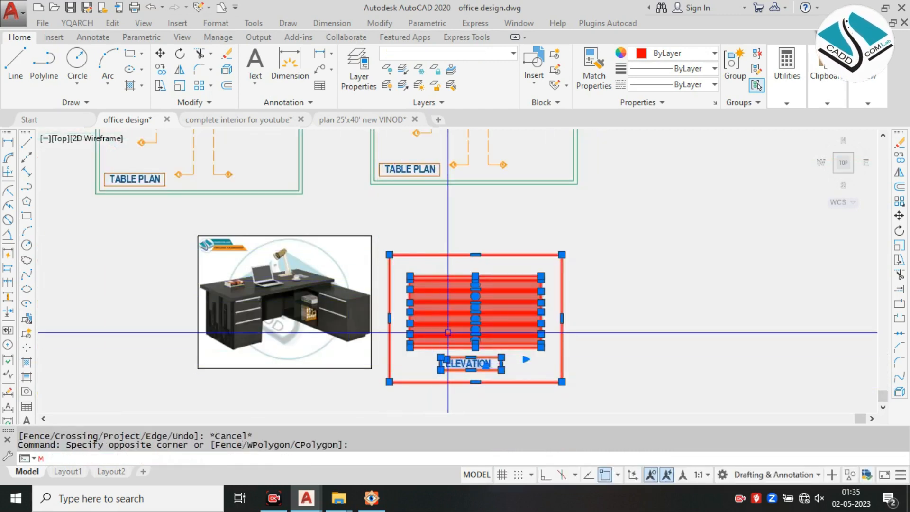
pyautogui.press('Return')
pyautogui.click(437, 315)
pyautogui.moveTo(618, 256); pyautogui.dragTo(535, 358, button='middle')
pyautogui.moveTo(570, 206); pyautogui.dragTo(501, 298, button='middle')
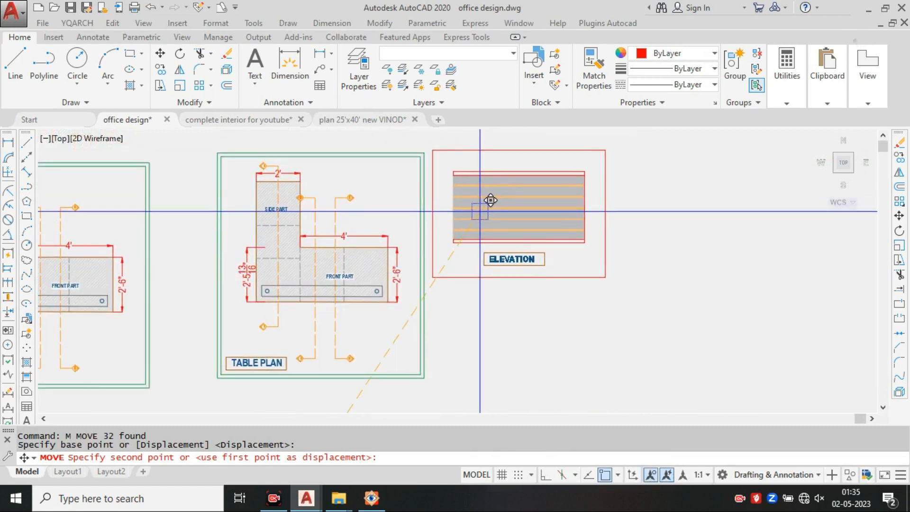
pyautogui.press('Escape')
# Step: Offset the rectangular frame around the elevation 2 inches outward to make a double border
pyautogui.write('o')
pyautogui.press('Return')
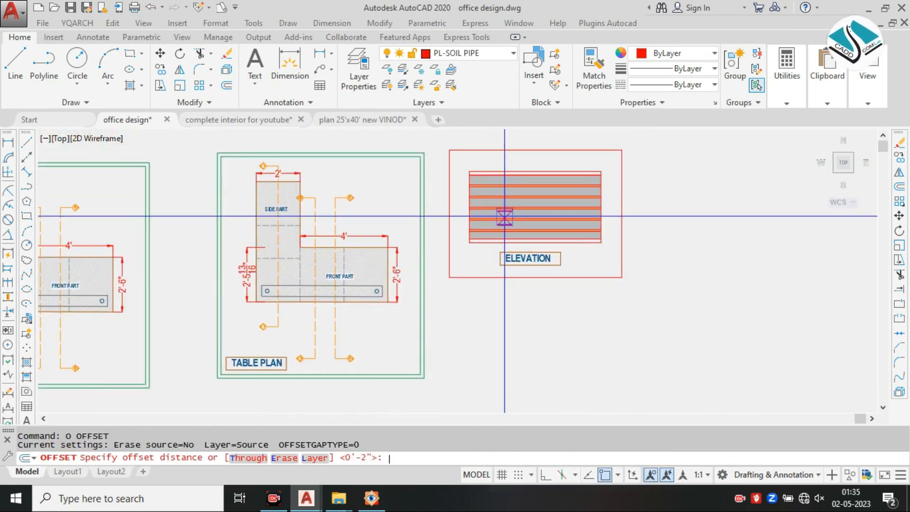
pyautogui.write('2')
pyautogui.press('Return')
pyautogui.click(622, 213)
pyautogui.click(654, 213)
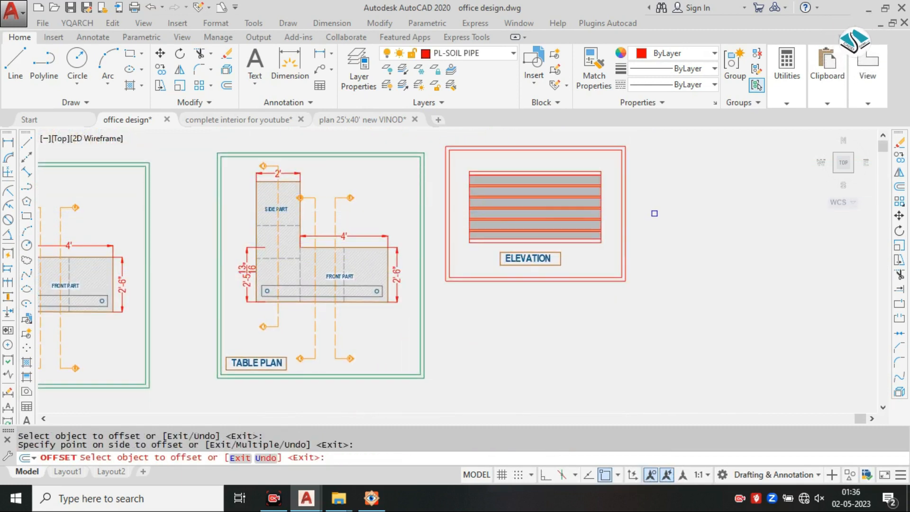
pyautogui.press('Escape')
# Step: Match both elevation frames to the properties of the table plan's green outer border
pyautogui.write('MA')
pyautogui.press('Return')
pyautogui.click(401, 153)
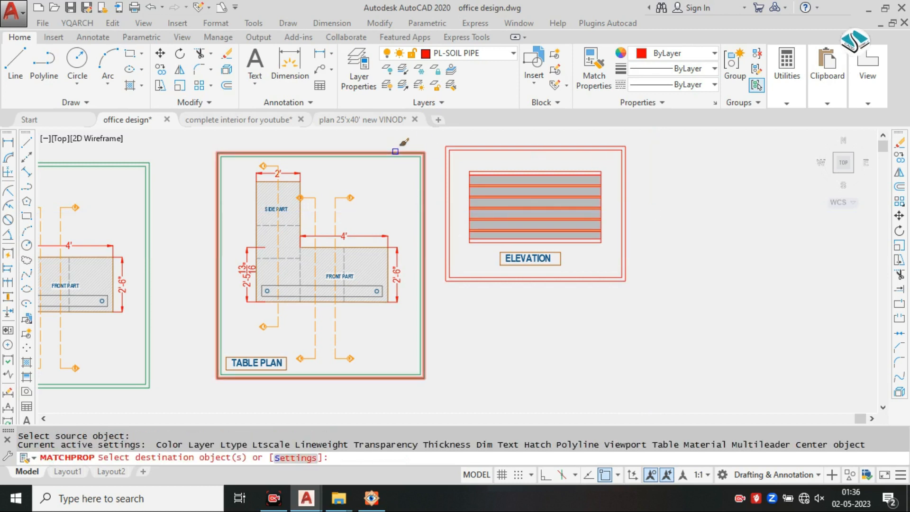
pyautogui.click(610, 168)
pyautogui.click(624, 165)
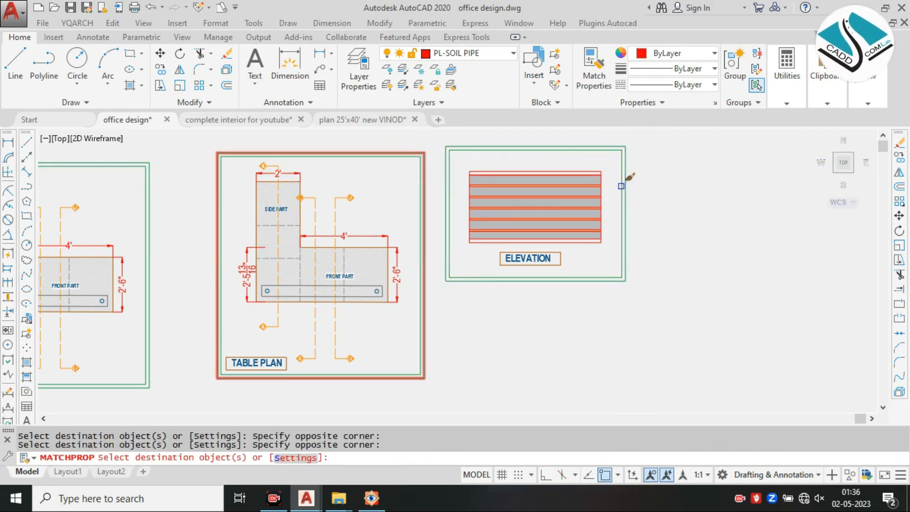
pyautogui.press('Escape')
pyautogui.press('Escape')
# Step: Examine the drawers, open shelves and side cabinet in the office desk reference picture below the table plans
pyautogui.scroll(-2, 557, 197)
pyautogui.moveTo(455, 254); pyautogui.dragTo(480, 242, button='middle')
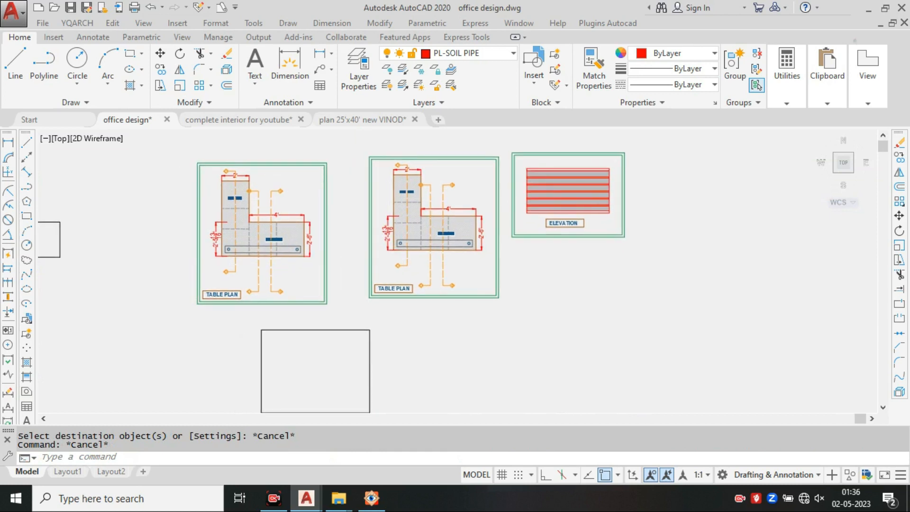
pyautogui.moveTo(331, 280); pyautogui.dragTo(392, 286, button='middle')
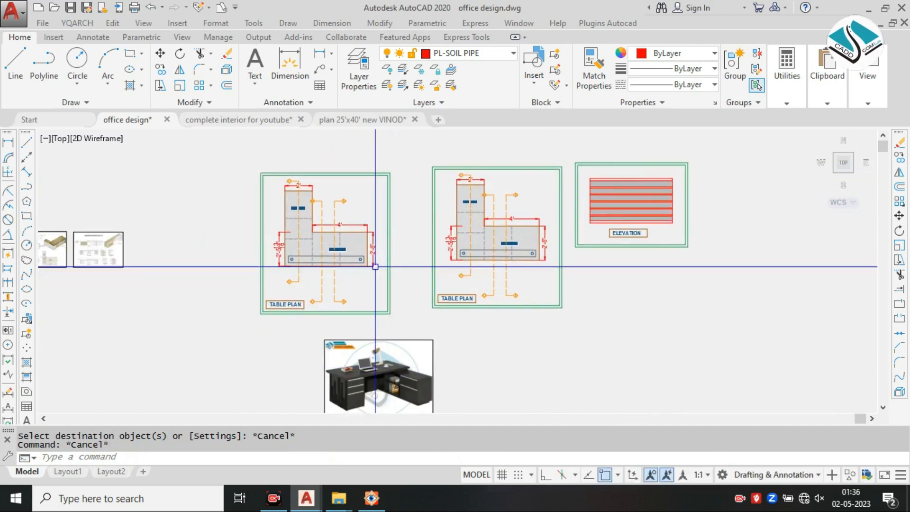
pyautogui.moveTo(392, 322); pyautogui.dragTo(379, 295, button='middle')
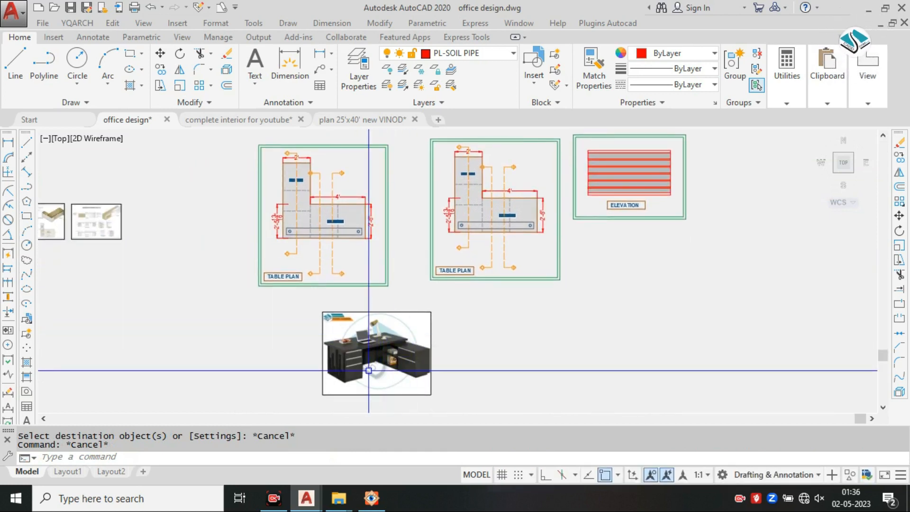
pyautogui.scroll(2, 374, 365)
pyautogui.scroll(4, 368, 369)
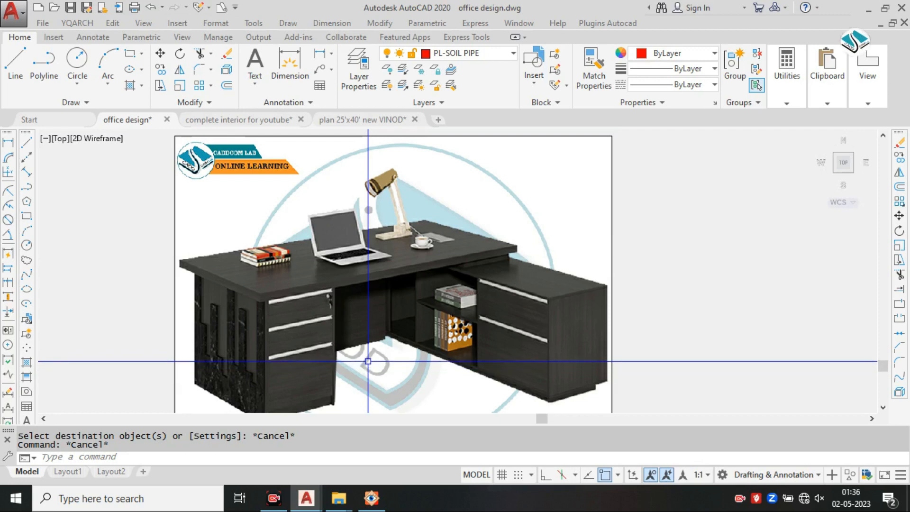
# Step: Review the desk reference image and table plan, and switch to the complete interior for youtube drawing
pyautogui.scroll(-2, 276, 321)
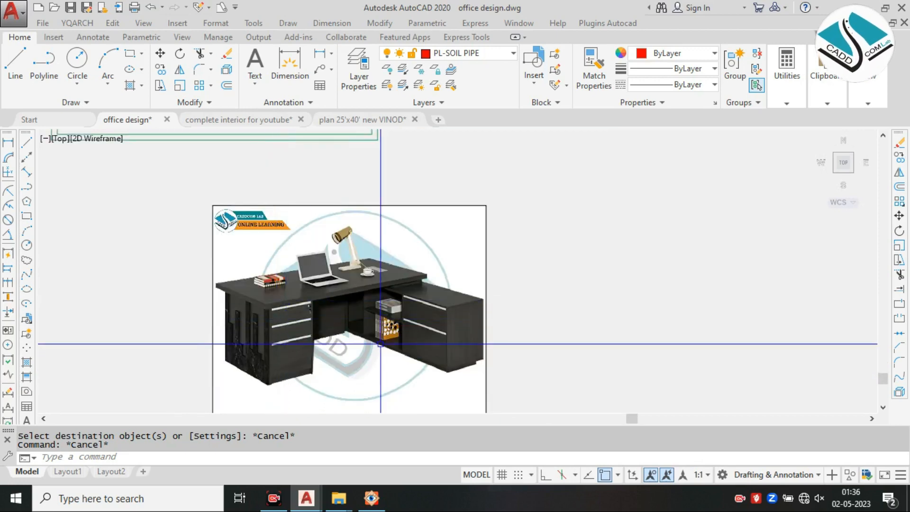
pyautogui.scroll(-3, 474, 407)
pyautogui.scroll(6, 385, 222)
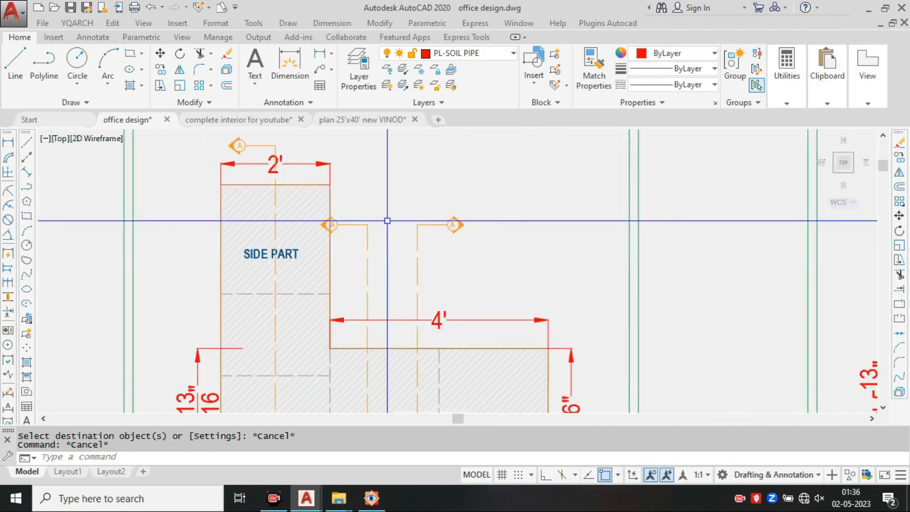
pyautogui.scroll(-2, 388, 221)
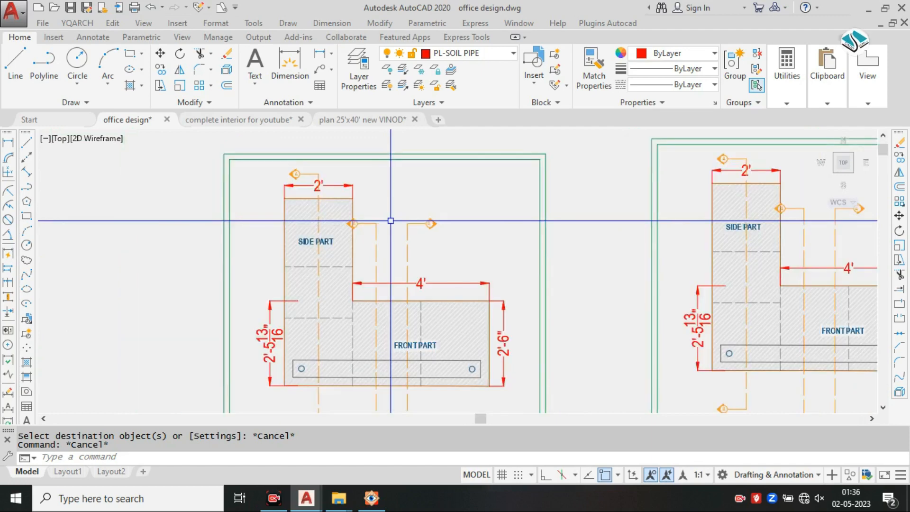
pyautogui.click(252, 121)
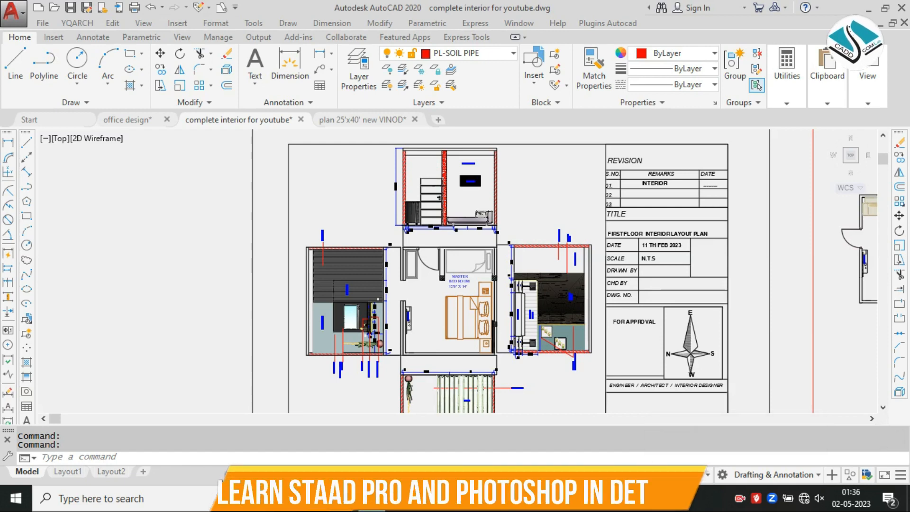
# Step: Look through the interior drawing's sheets for the A-B-C-D direction arrows and examine them up close
pyautogui.scroll(-2, 451, 240)
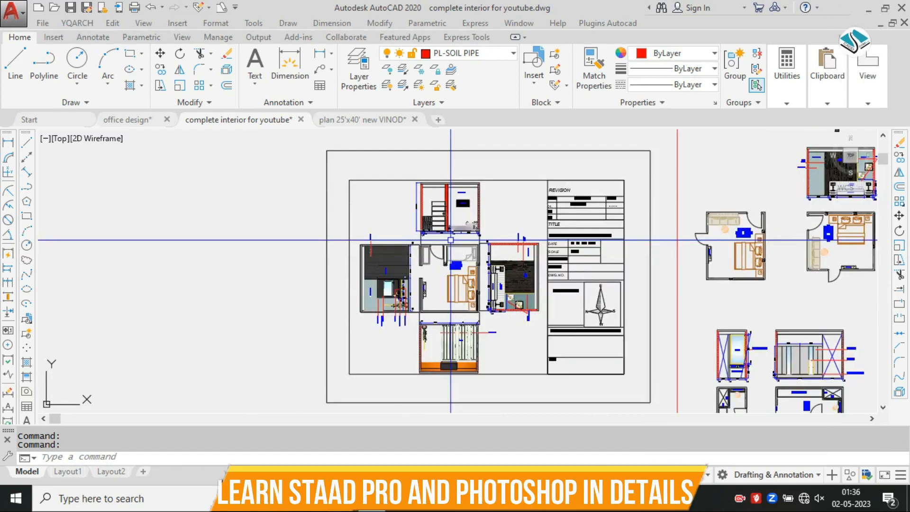
pyautogui.scroll(-2, 333, 294)
pyautogui.moveTo(333, 293)
pyautogui.mouseDown(button='middle')
pyautogui.moveTo(240, 307)
pyautogui.moveTo(320, 293)
pyautogui.moveTo(339, 348)
pyautogui.moveTo(294, 420)
pyautogui.mouseUp(button='middle')
pyautogui.press('Escape')
pyautogui.click(284, 264)
pyautogui.press('Escape')
pyautogui.press('Escape')
pyautogui.moveTo(509, 247)
pyautogui.mouseDown(button='middle')
pyautogui.moveTo(374, 302)
pyautogui.moveTo(370, 228)
pyautogui.mouseUp(button='middle')
pyautogui.scroll(-2, 377, 280)
pyautogui.scroll(2, 420, 294)
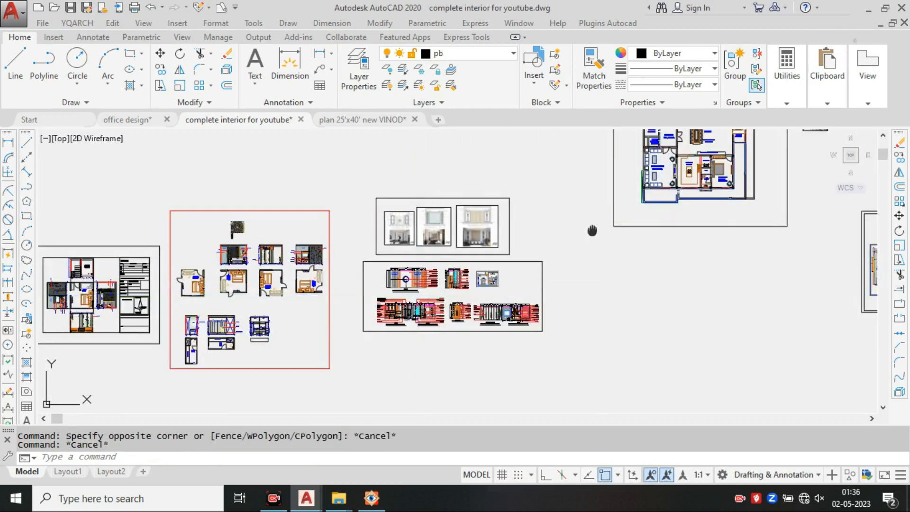
pyautogui.moveTo(592, 230); pyautogui.dragTo(272, 359, button='middle')
pyautogui.moveTo(212, 348); pyautogui.dragTo(522, 248, button='middle')
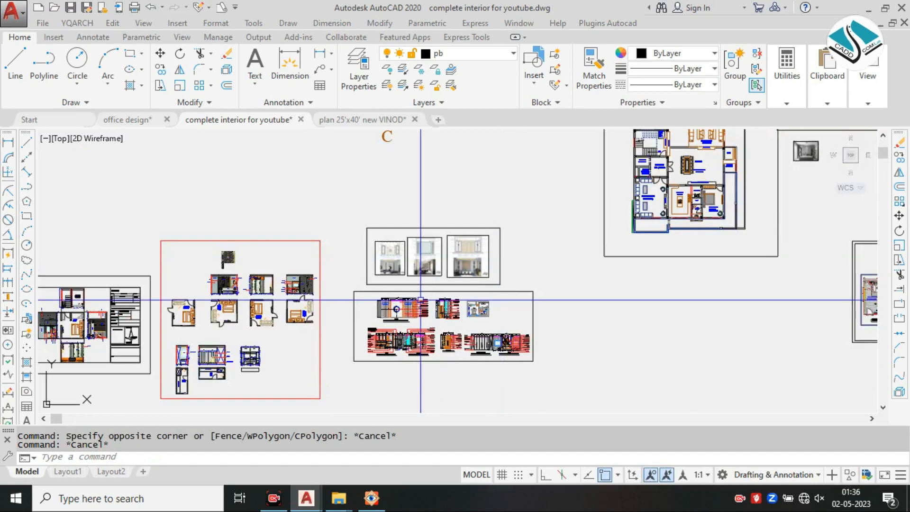
pyautogui.moveTo(386, 199); pyautogui.dragTo(476, 303, button='middle')
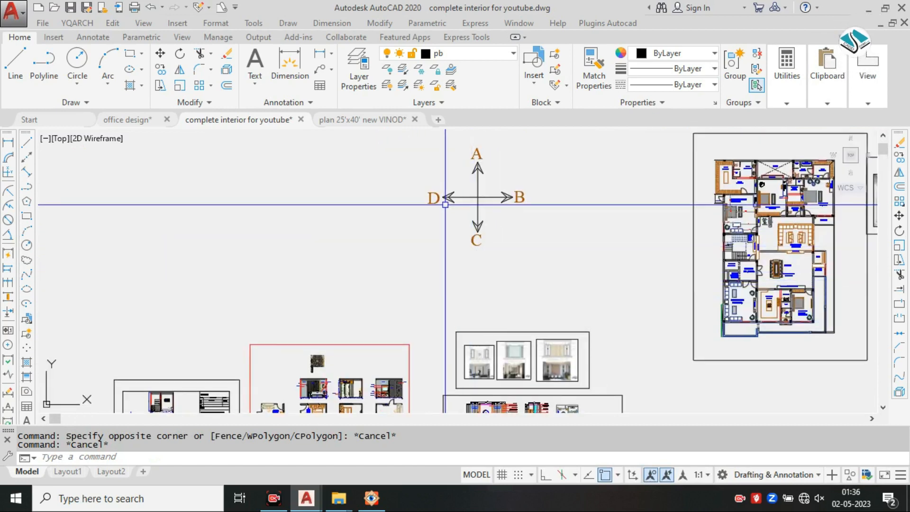
pyautogui.scroll(2, 445, 204)
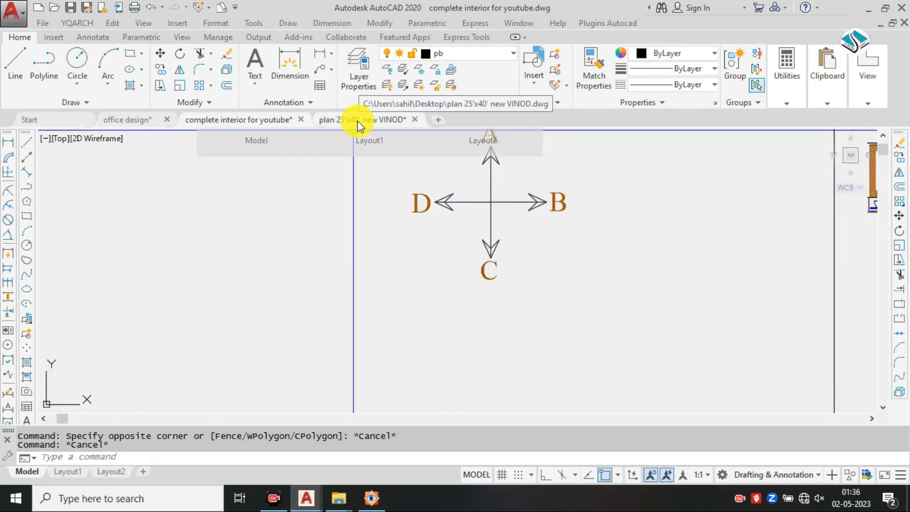
pyautogui.scroll(1, 458, 211)
pyautogui.moveTo(459, 211)
pyautogui.mouseDown(button='middle')
pyautogui.moveTo(456, 242)
pyautogui.moveTo(450, 225)
pyautogui.moveTo(431, 262)
pyautogui.mouseUp(button='middle')
pyautogui.scroll(-1, 441, 243)
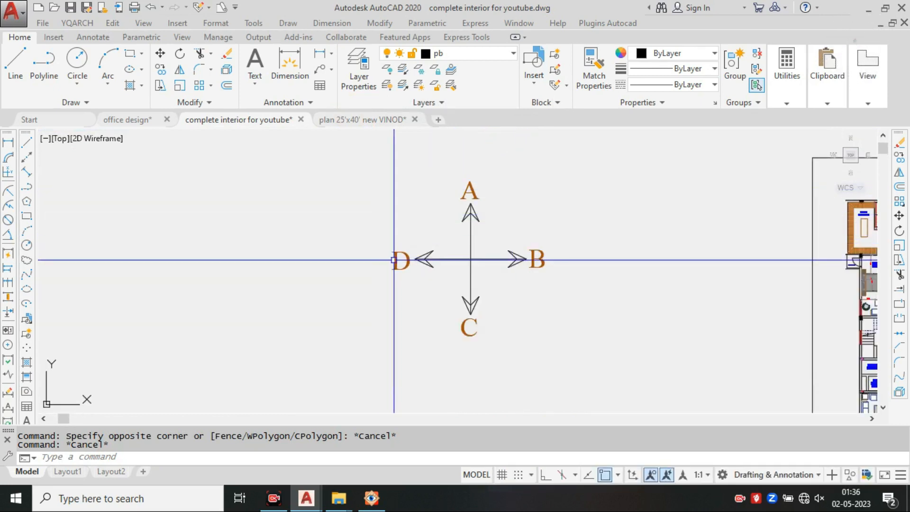
pyautogui.scroll(5, 490, 208)
pyautogui.click(471, 235)
pyautogui.click(325, 310)
pyautogui.scroll(-5, 441, 205)
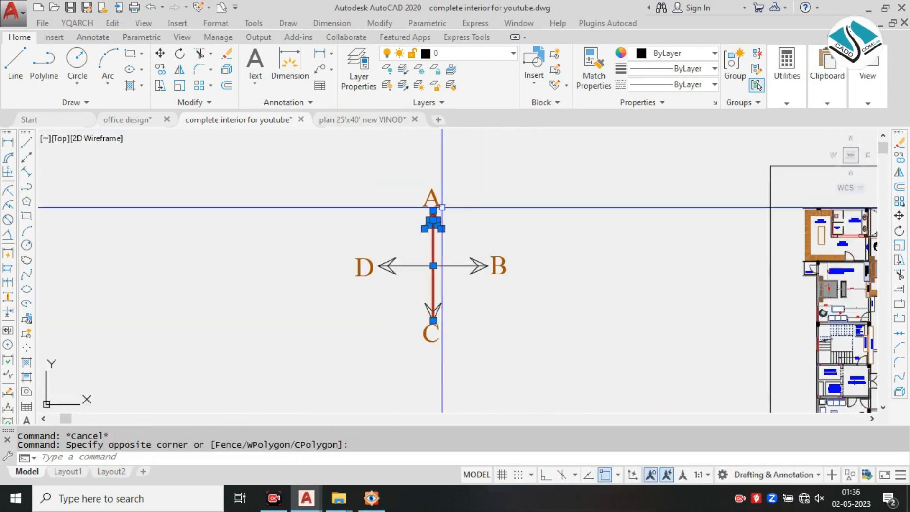
pyautogui.scroll(2, 458, 260)
pyautogui.click(245, 157)
pyautogui.moveTo(711, 331); pyautogui.dragTo(290, 330, button='middle')
pyautogui.moveTo(328, 276); pyautogui.dragTo(703, 279, button='middle')
pyautogui.press('Escape')
# Step: Copy the A-B-C-D direction arrows and paste them beside the sheets in the office design drawing
pyautogui.click(530, 165)
pyautogui.click(243, 357)
pyautogui.moveTo(298, 329); pyautogui.dragTo(363, 329, button='middle')
pyautogui.hotkey('ctrl', 'c')
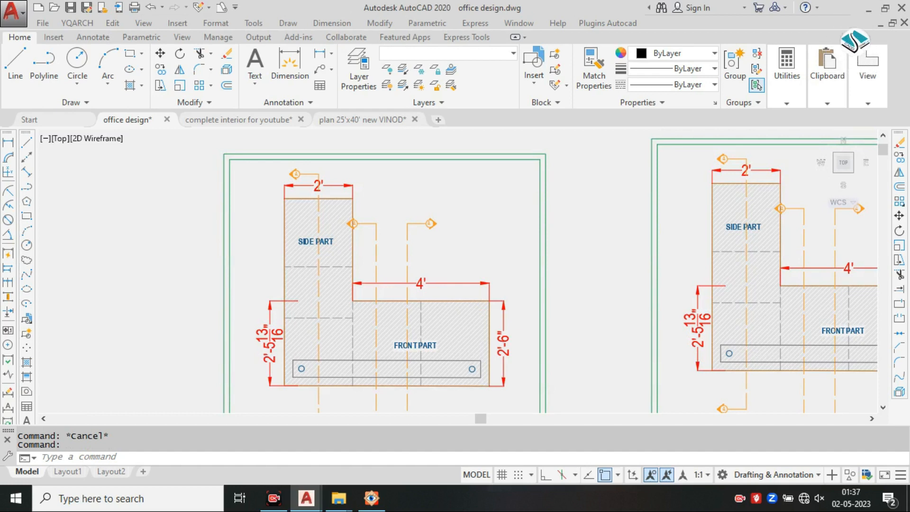
pyautogui.scroll(-6, 471, 295)
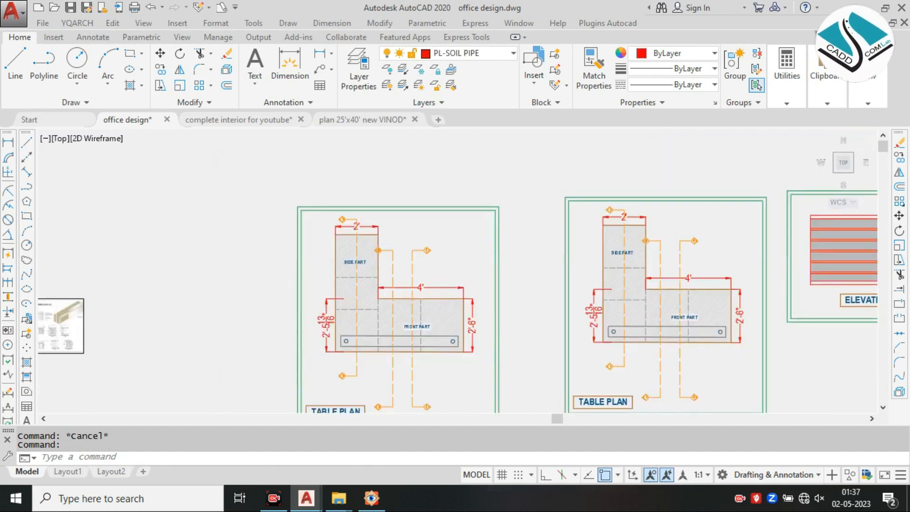
pyautogui.hotkey('ctrl', 'v')
pyautogui.click(584, 370)
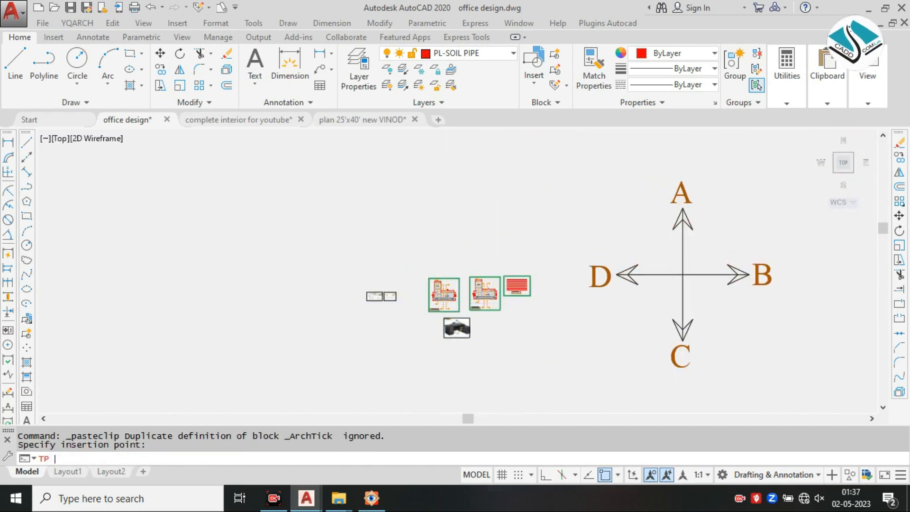
# Step: Insert the Elevation - Imperial symbol from the annotation tool palette into the empty space above the table plan sheets
pyautogui.hotkey('ctrl', '3')
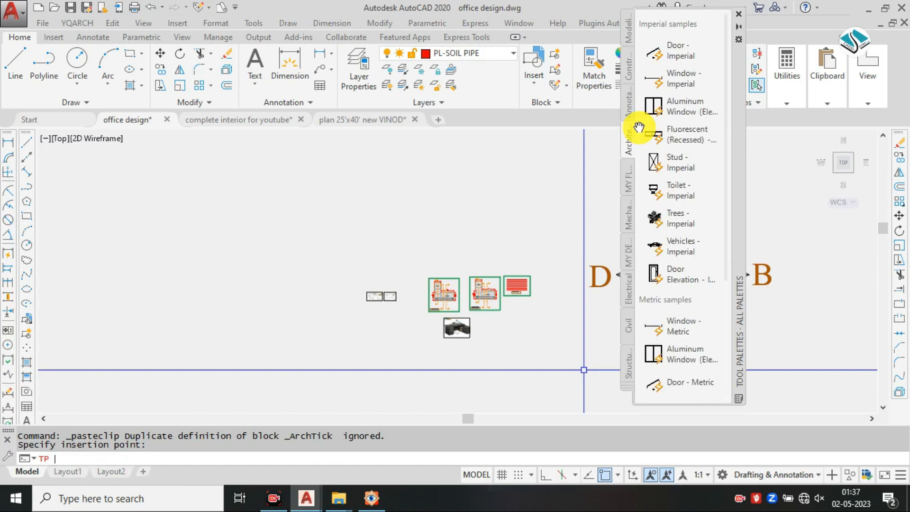
pyautogui.click(627, 104)
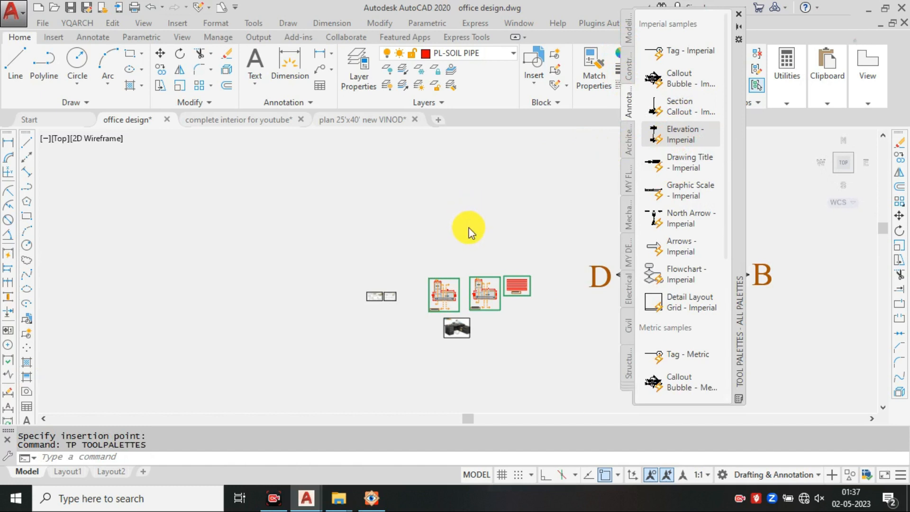
pyautogui.moveTo(468, 228); pyautogui.dragTo(469, 230)
pyautogui.scroll(5, 474, 228)
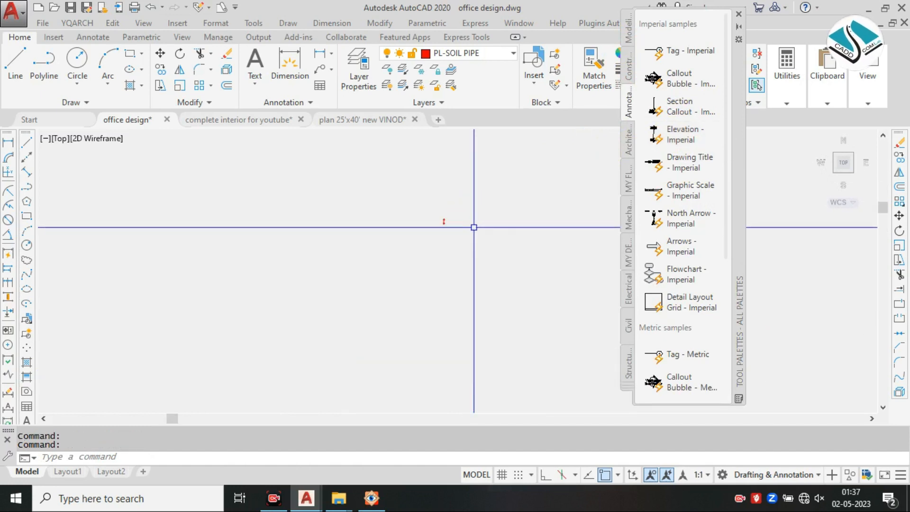
pyautogui.scroll(2, 449, 176)
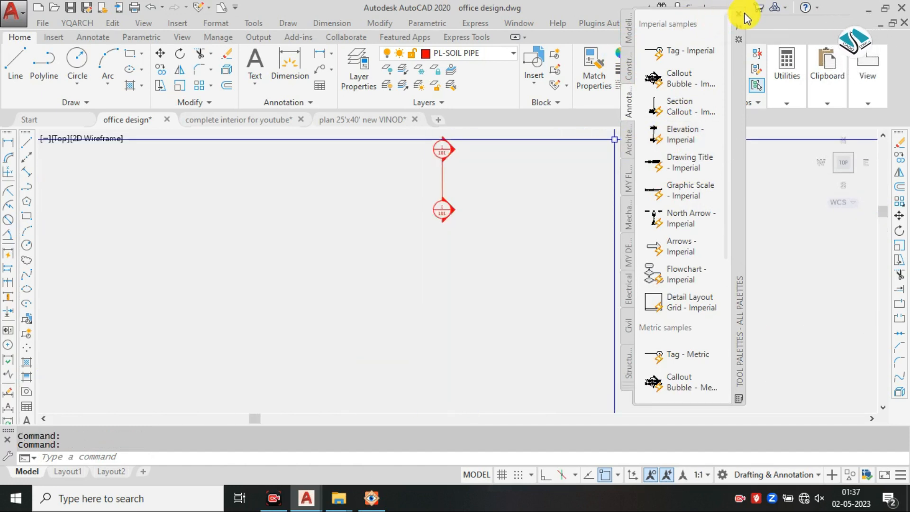
# Step: Close the tool palettes and scale up the placed elevation symbol to roughly the height of the table plan sheets
pyautogui.scroll(-2, 644, 197)
pyautogui.scroll(-4, 650, 288)
pyautogui.scroll(5, 671, 290)
pyautogui.click(568, 223)
pyautogui.click(540, 272)
pyautogui.write('S')
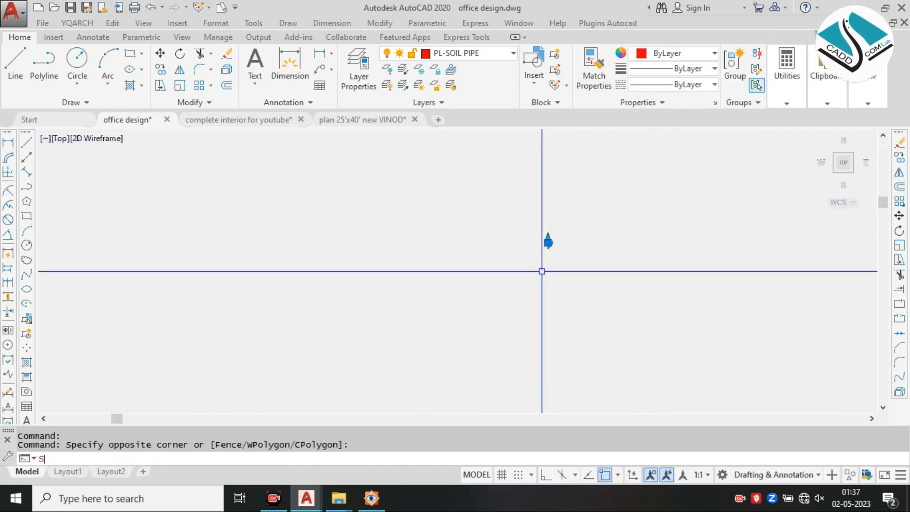
pyautogui.write('C')
pyautogui.press('Return')
pyautogui.click(550, 244)
pyautogui.scroll(3, 552, 239)
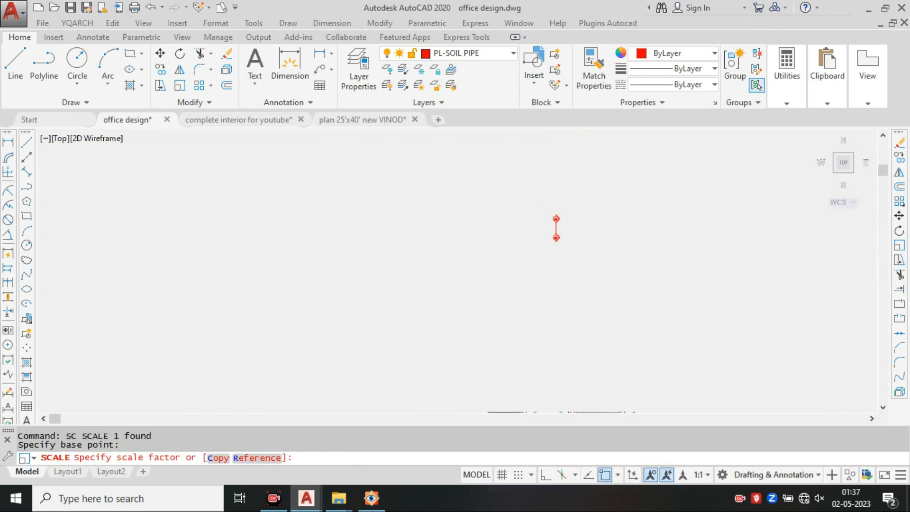
pyautogui.click(563, 230)
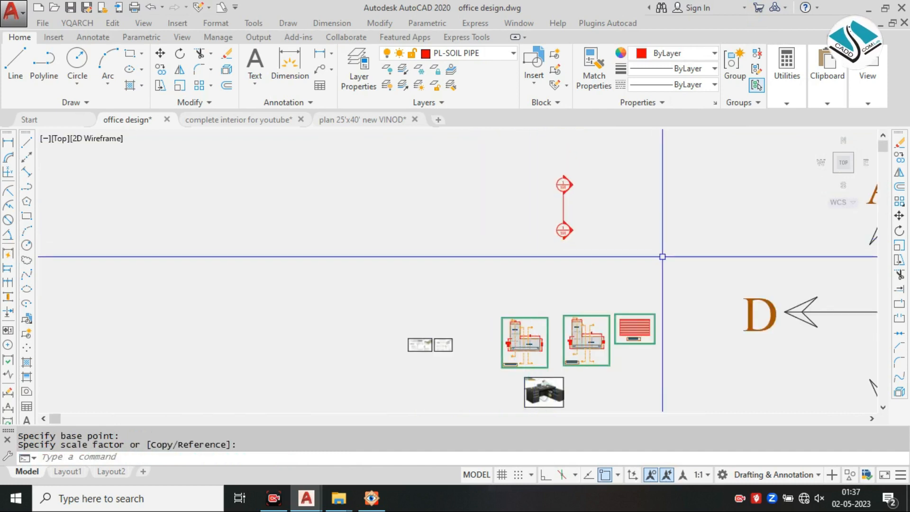
# Step: Erase the pasted A-B-C-D direction arrows beside the sheets
pyautogui.scroll(-2, 548, 253)
pyautogui.click(646, 218)
pyautogui.click(450, 337)
pyautogui.write('e')
pyautogui.press('Return')
pyautogui.moveTo(561, 312); pyautogui.dragTo(570, 270, button='middle')
pyautogui.click(635, 247)
pyautogui.click(534, 357)
pyautogui.moveTo(371, 222); pyautogui.dragTo(455, 246, button='middle')
pyautogui.write('e')
pyautogui.press('Return')
# Step: Explode the enlarged elevation symbol into separate objects
pyautogui.scroll(2, 462, 235)
pyautogui.scroll(2, 391, 276)
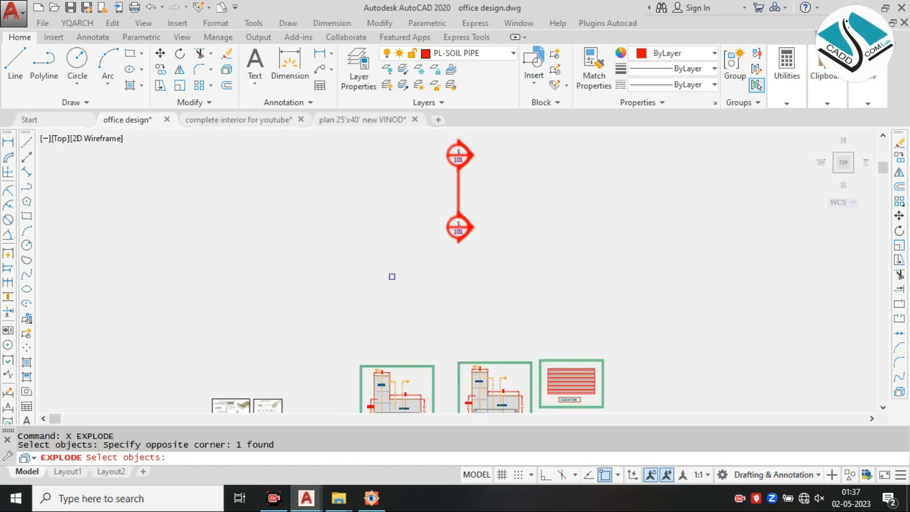
pyautogui.press('Return')
pyautogui.scroll(2, 462, 191)
pyautogui.moveTo(461, 191); pyautogui.dragTo(461, 238, button='middle')
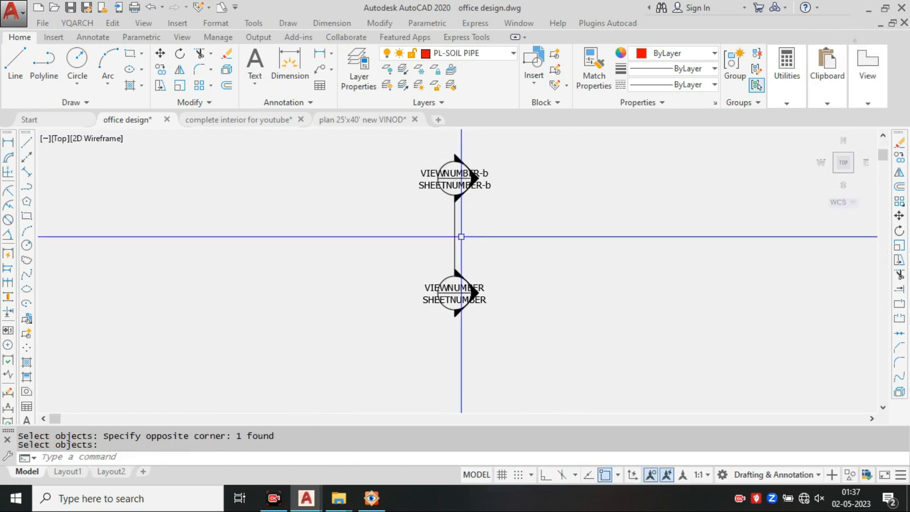
# Step: Undo the explode of the elevation symbol
pyautogui.hotkey('ctrl', 'z')
pyautogui.hotkey('ctrl', 'z')
pyautogui.scroll(4, 434, 218)
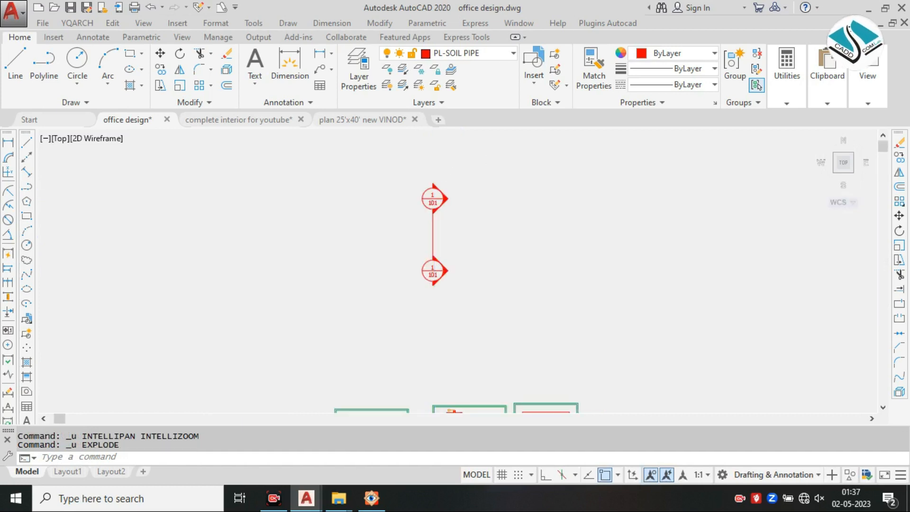
pyautogui.press('Escape')
pyautogui.press('Escape')
# Step: Inspect the elevation symbol's view and sheet number attributes and close the attribute editor without changes
pyautogui.click(430, 228)
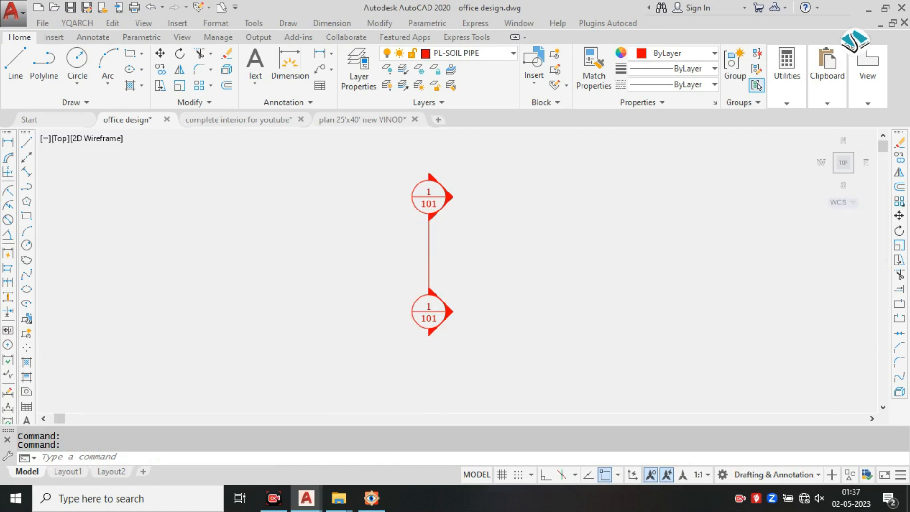
pyautogui.doubleClick(429, 228)
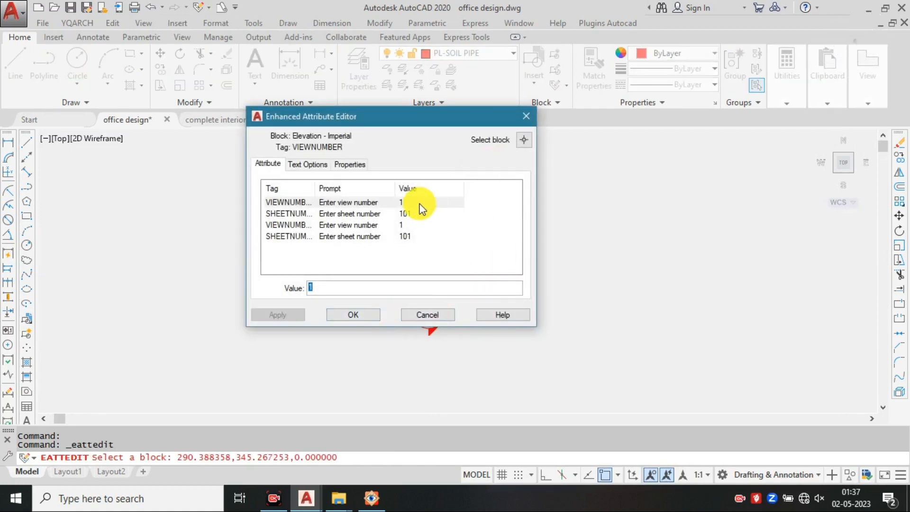
pyautogui.press('Escape')
# Step: Flip the elevation symbol's direction so both arrow markers point left, and deselect it
pyautogui.press('Escape')
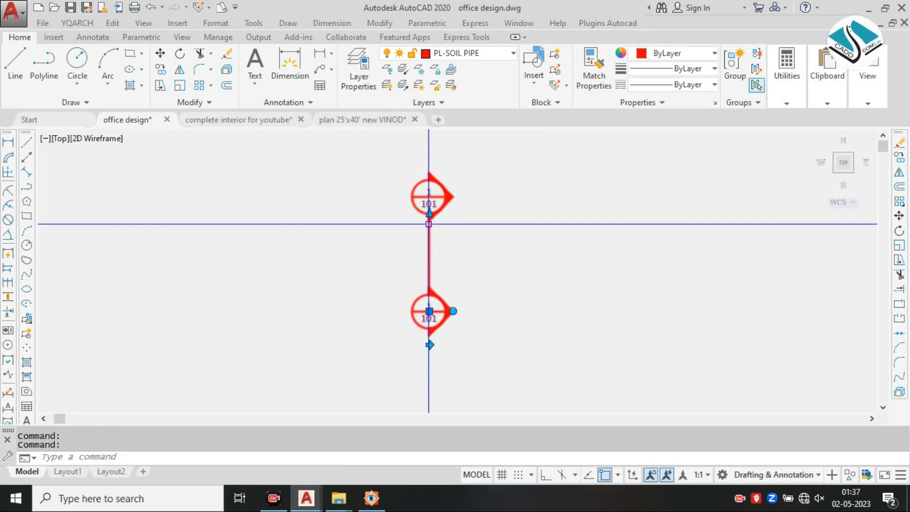
pyautogui.click(429, 345)
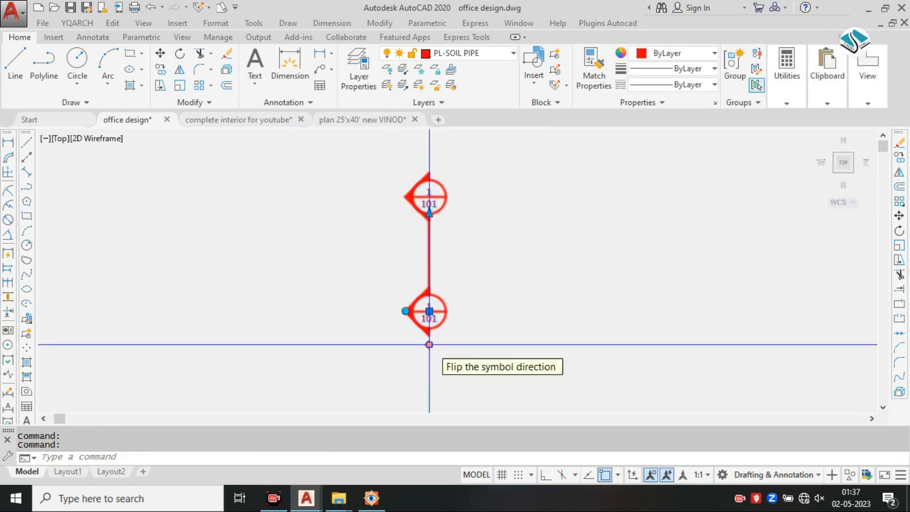
pyautogui.press('Escape')
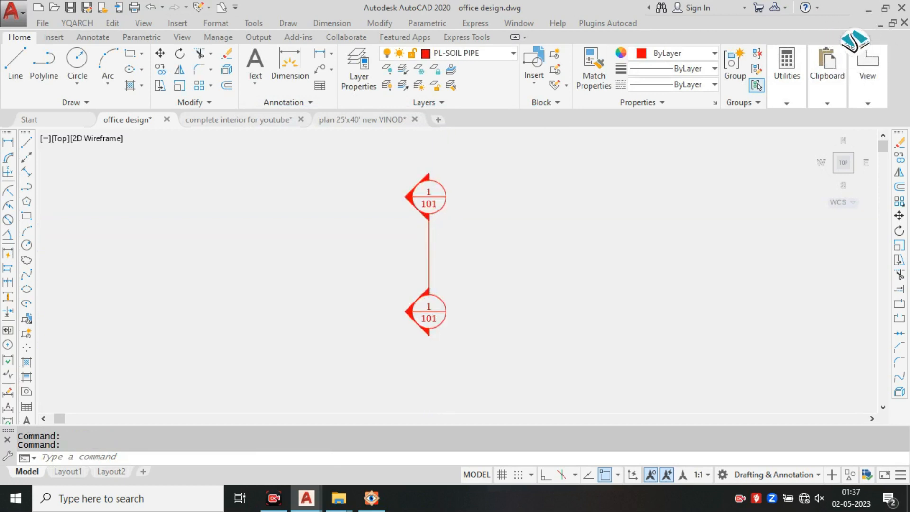
# Step: Inspect the elevation symbol's attribute properties, reselect the block in the editor, and exit without changes
pyautogui.doubleClick(430, 251)
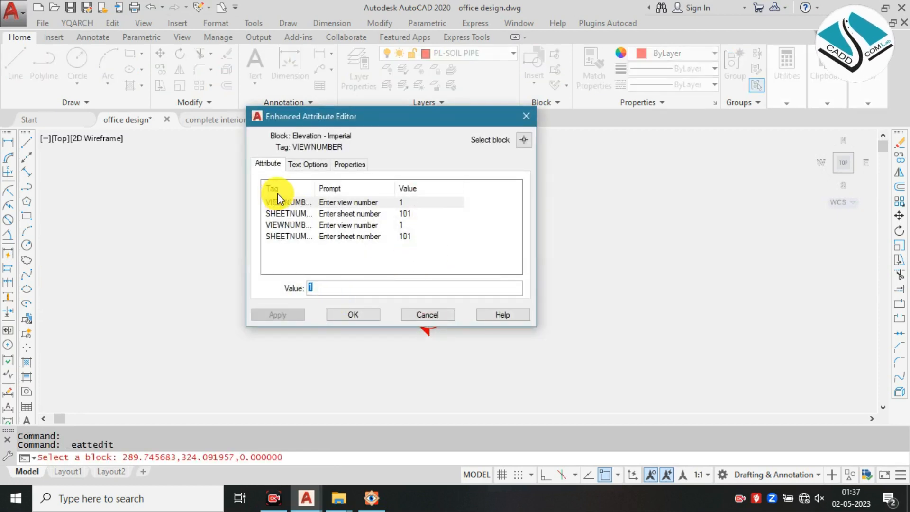
pyautogui.click(349, 164)
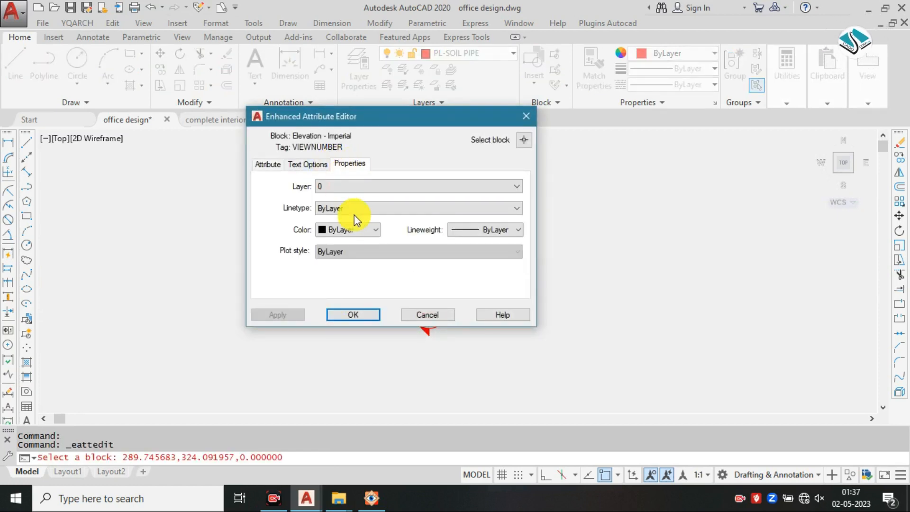
pyautogui.click(523, 139)
pyautogui.click(430, 211)
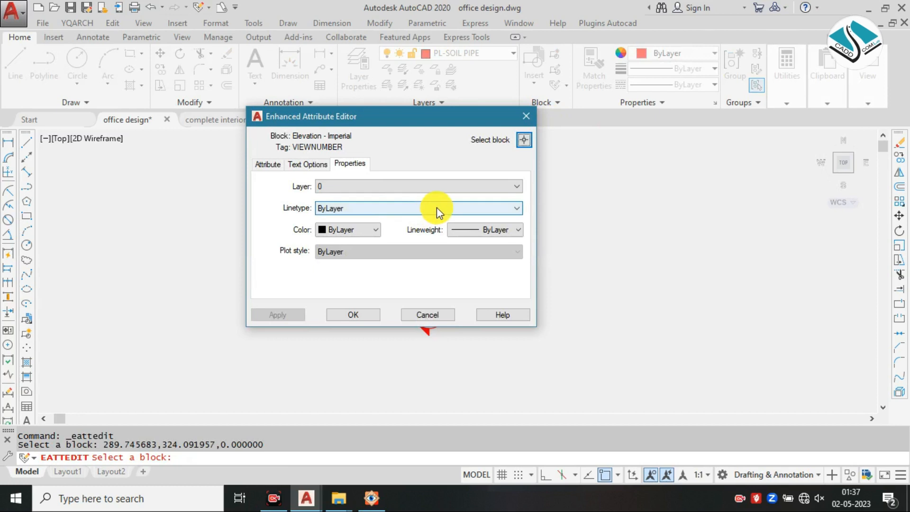
pyautogui.press('Escape')
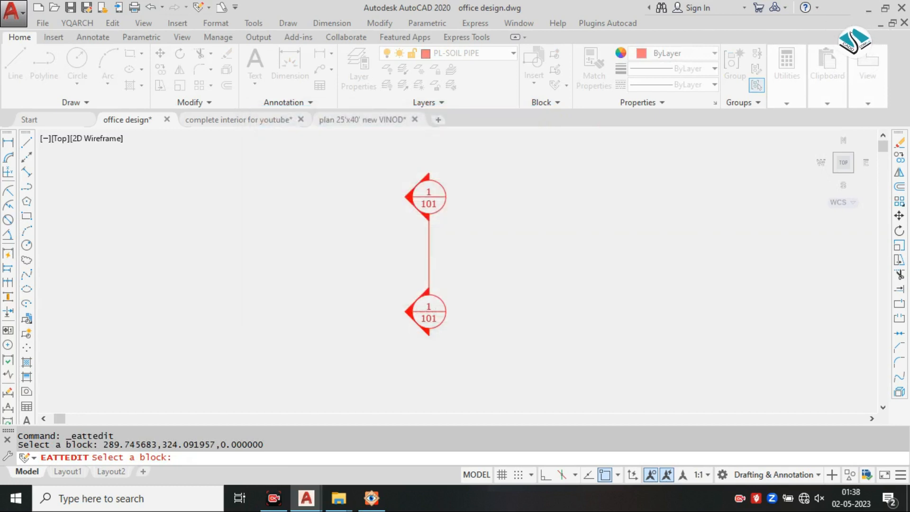
pyautogui.press('Escape')
pyautogui.press('Escape')
# Step: Explode the flipped elevation symbol and erase its entire lower marker
pyautogui.click(361, 337)
pyautogui.press('space')
pyautogui.click(361, 257)
pyautogui.click(489, 361)
pyautogui.write('e')
pyautogui.press('space')
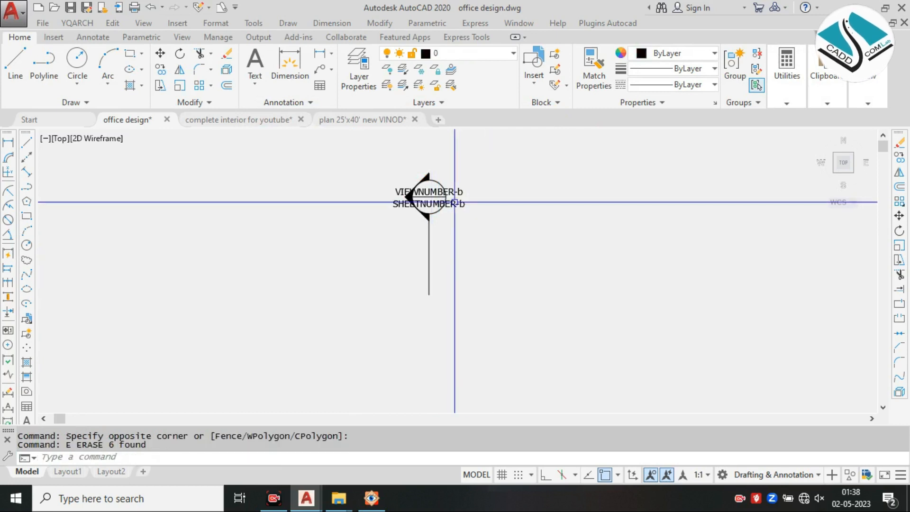
# Step: Erase the vertical line hanging below the elevation symbol's circle
pyautogui.scroll(4, 455, 203)
pyautogui.click(434, 309)
pyautogui.click(339, 359)
pyautogui.write('E')
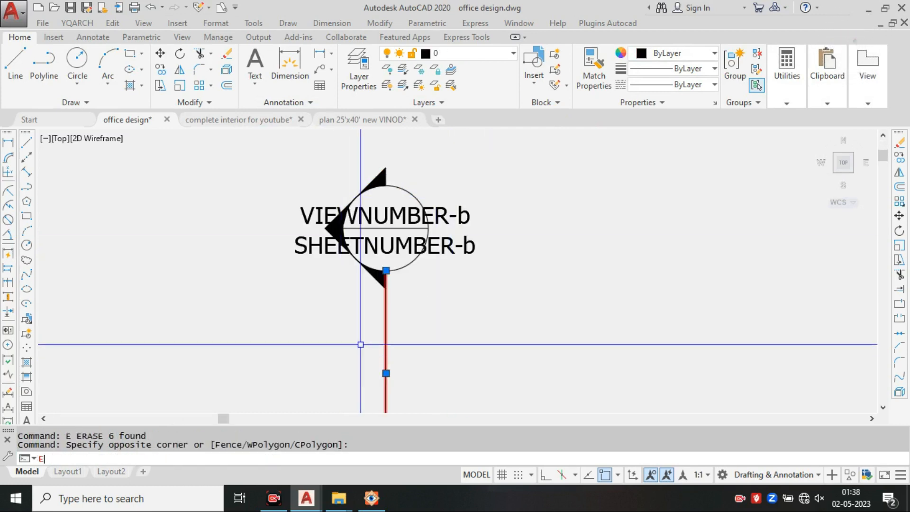
pyautogui.click(463, 212)
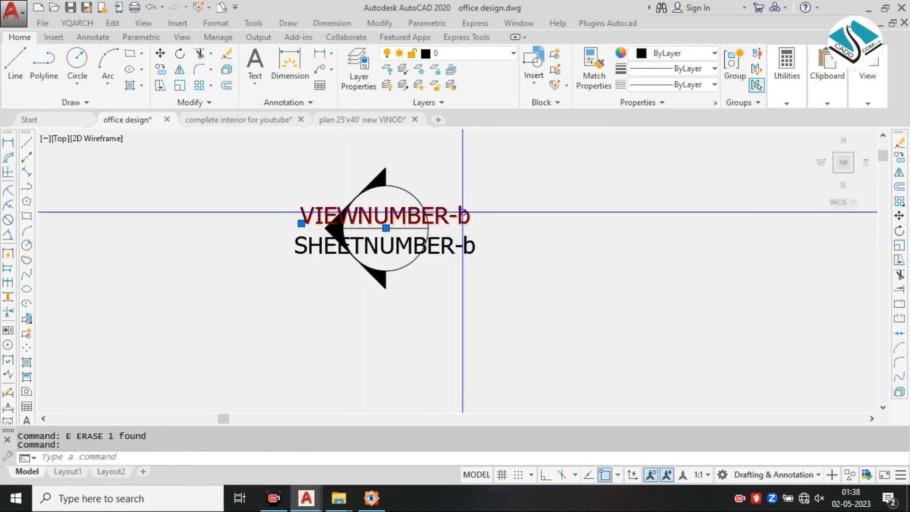
pyautogui.write('SC')
pyautogui.press('space')
pyautogui.press('Escape')
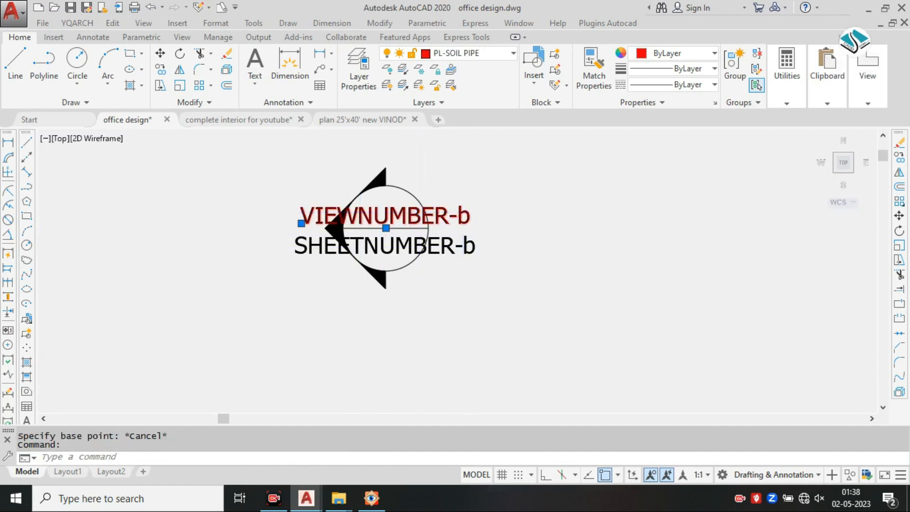
# Step: Set the symbol's view number attribute tag to E1 and its sheet number attribute tag to S2
pyautogui.doubleClick(419, 212)
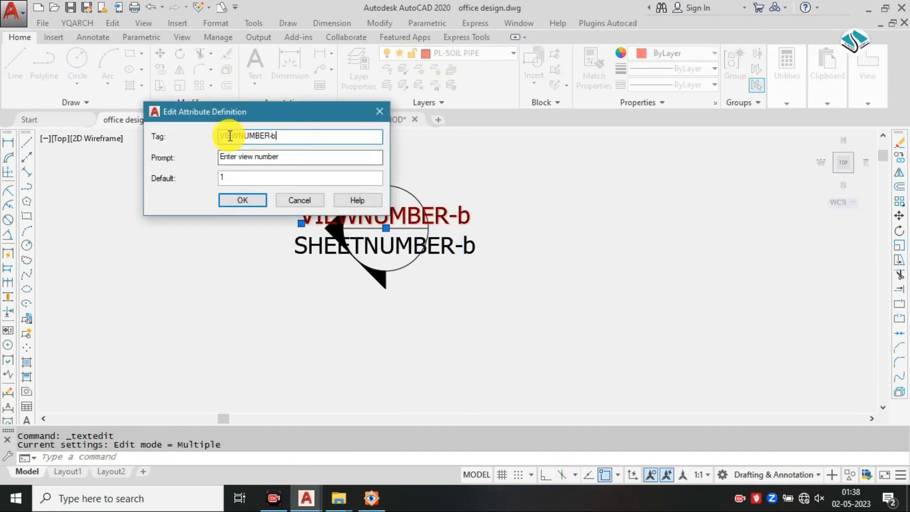
pyautogui.write('E1')
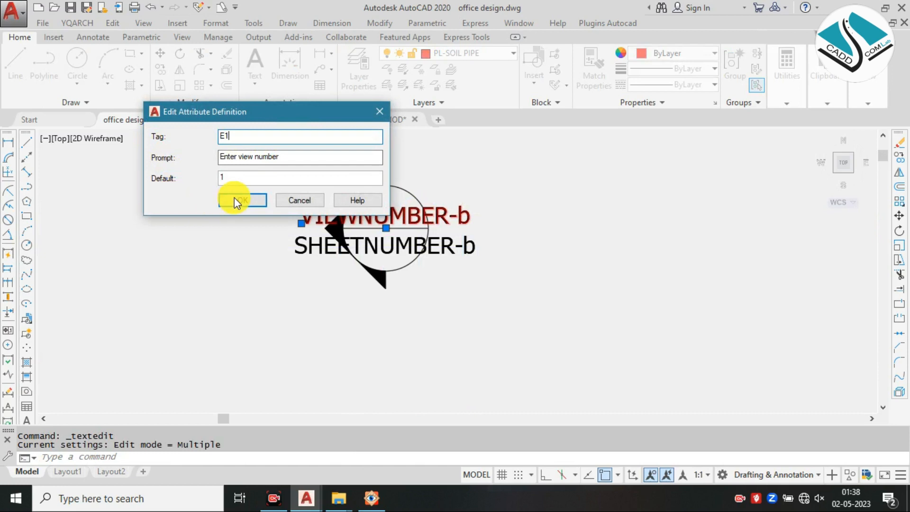
pyautogui.press('Return')
pyautogui.press('Escape')
pyautogui.click(440, 246)
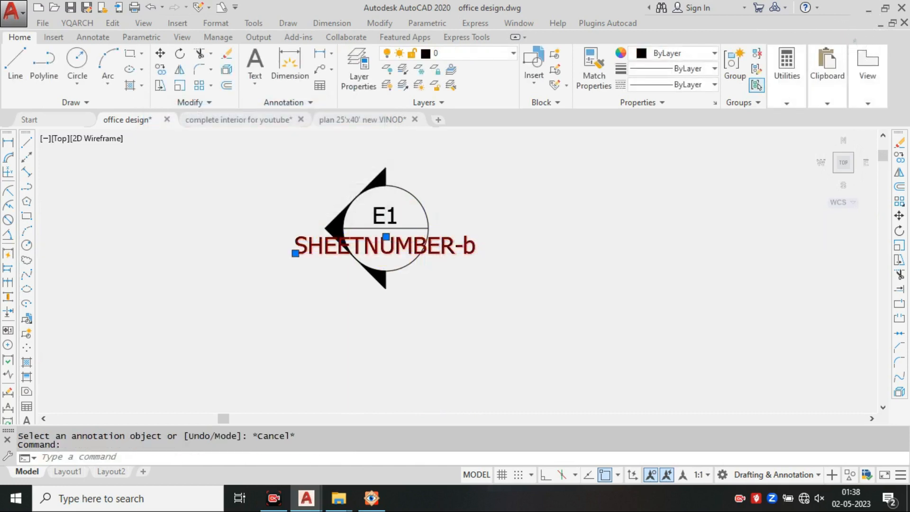
pyautogui.doubleClick(440, 246)
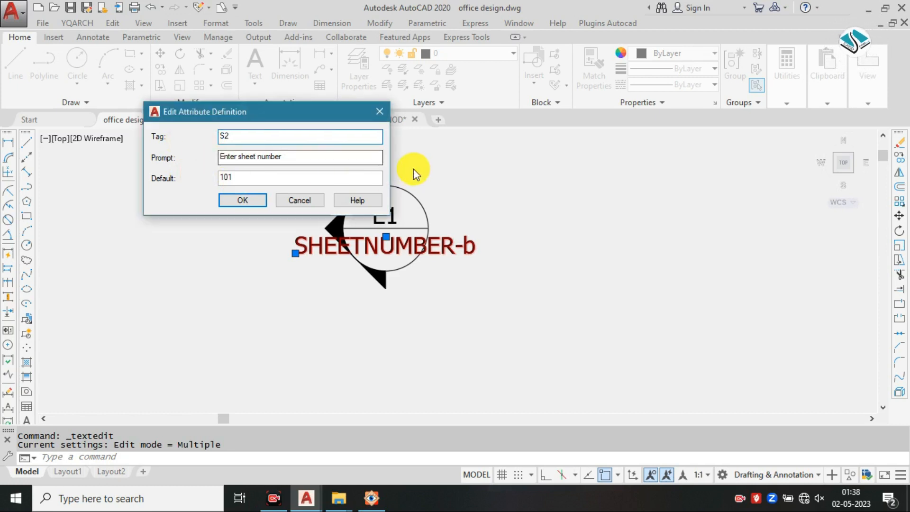
pyautogui.click(251, 199)
pyautogui.press('Escape')
pyautogui.moveTo(420, 180); pyautogui.dragTo(325, 275)
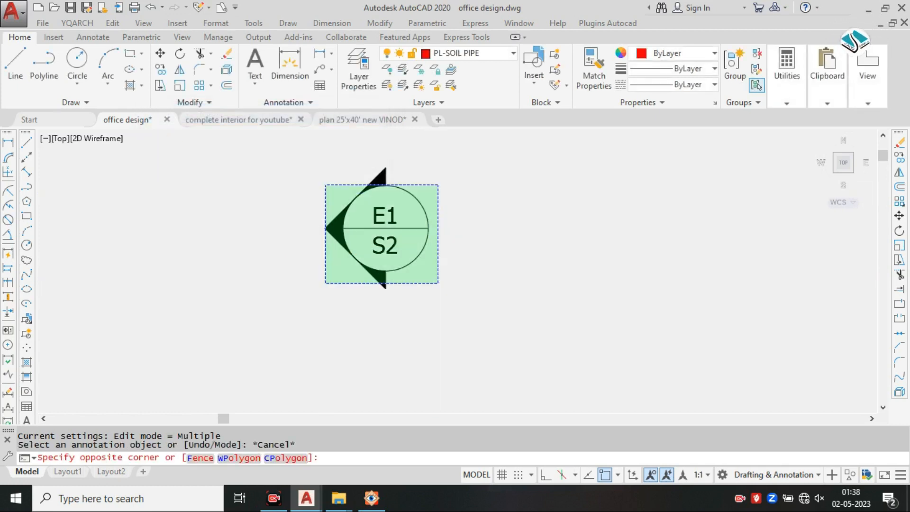
pyautogui.scroll(-2, 360, 261)
pyautogui.press('Escape')
# Step: Move the whole E1/S2 marker onto the first table plan, beside the side part and above the front part
pyautogui.click(463, 175)
pyautogui.click(297, 265)
pyautogui.write('m')
pyautogui.press('space')
pyautogui.click(395, 234)
pyautogui.scroll(-2, 379, 223)
pyautogui.scroll(-5, 395, 216)
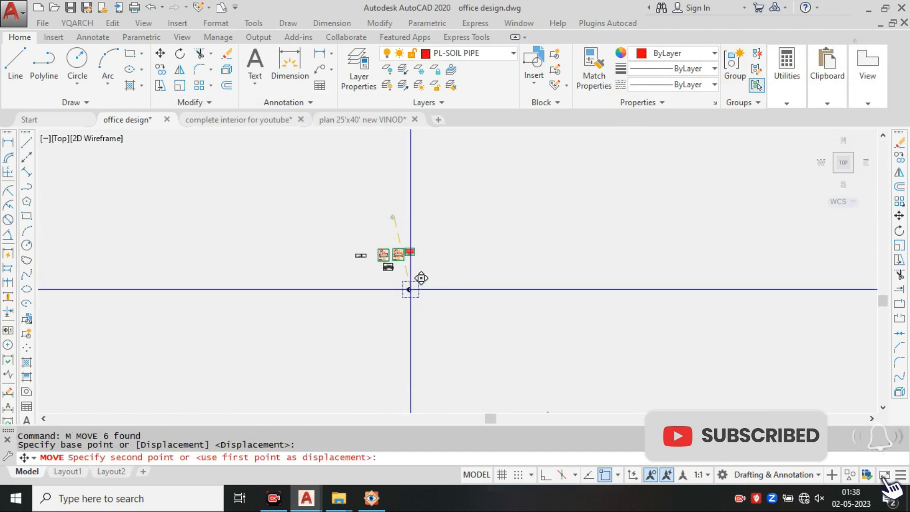
pyautogui.scroll(5, 368, 223)
pyautogui.moveTo(406, 341); pyautogui.dragTo(339, 166, button='middle')
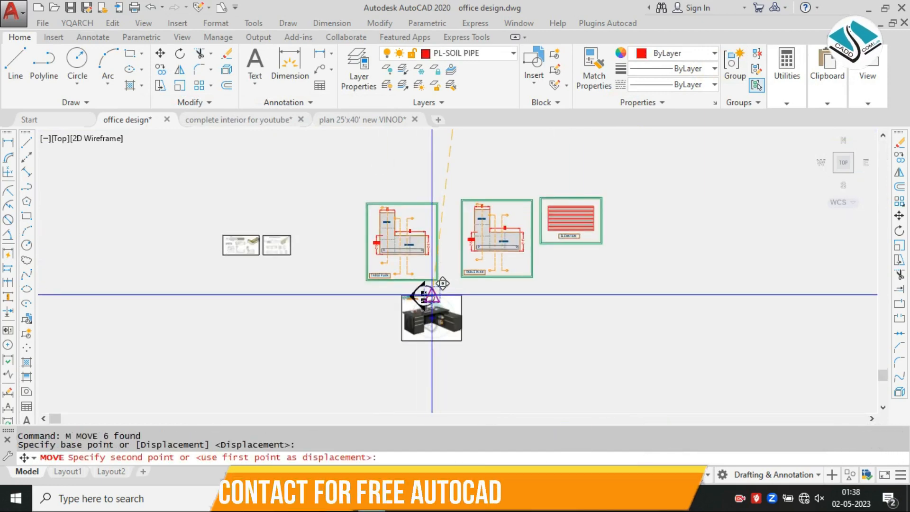
pyautogui.scroll(6, 404, 215)
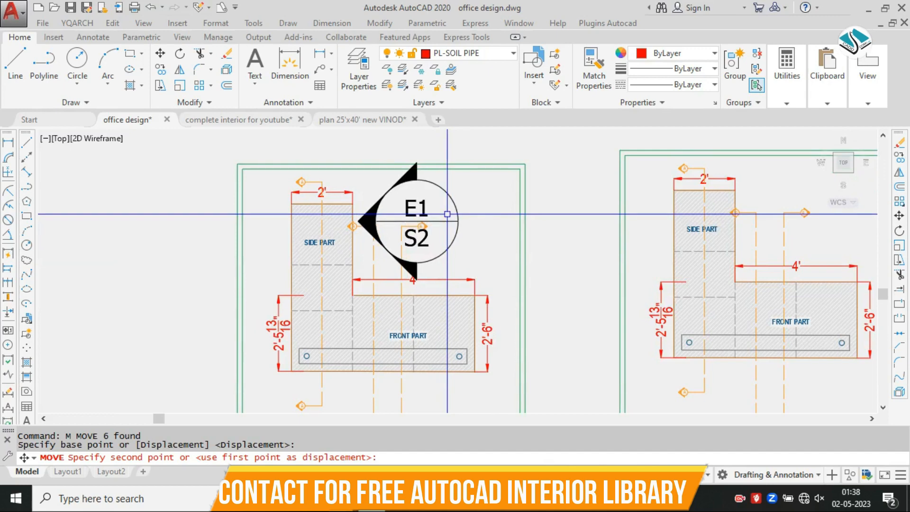
pyautogui.click(446, 214)
pyautogui.press('Escape')
# Step: Scale the E1/S2 marker down to roughly the size of the plan's section A symbols
pyautogui.click(462, 200)
pyautogui.click(446, 208)
pyautogui.write('sc')
pyautogui.press('Return')
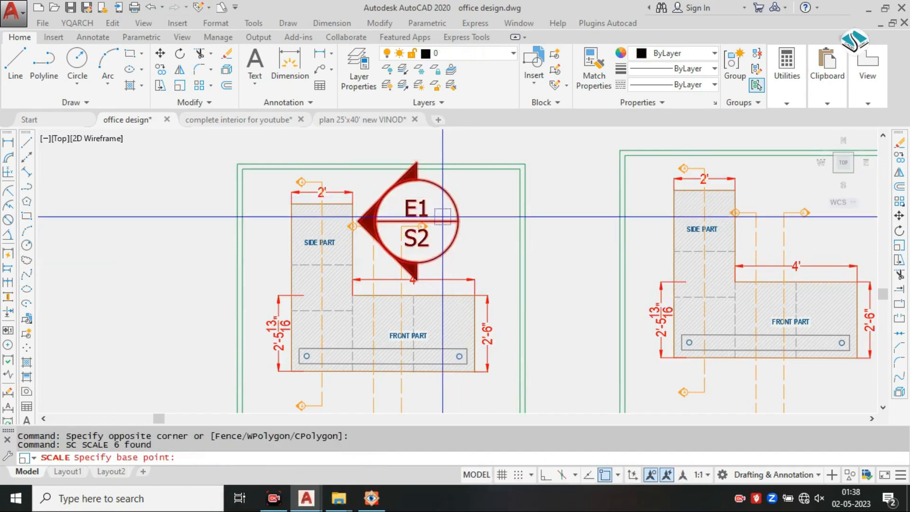
pyautogui.click(441, 221)
pyautogui.scroll(4, 459, 220)
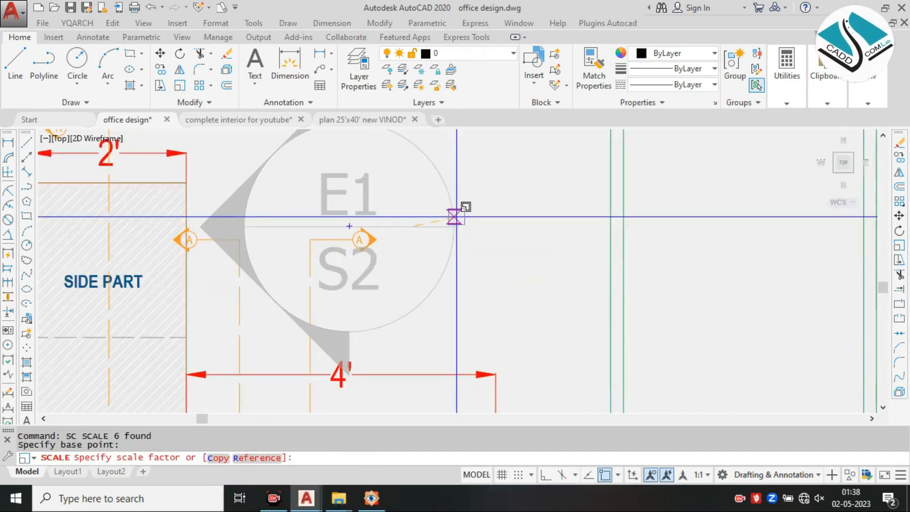
# Step: Rotate the E1/S2 marker 90 degrees with Ortho on so its arrow points down
pyautogui.click(442, 195)
pyautogui.click(422, 201)
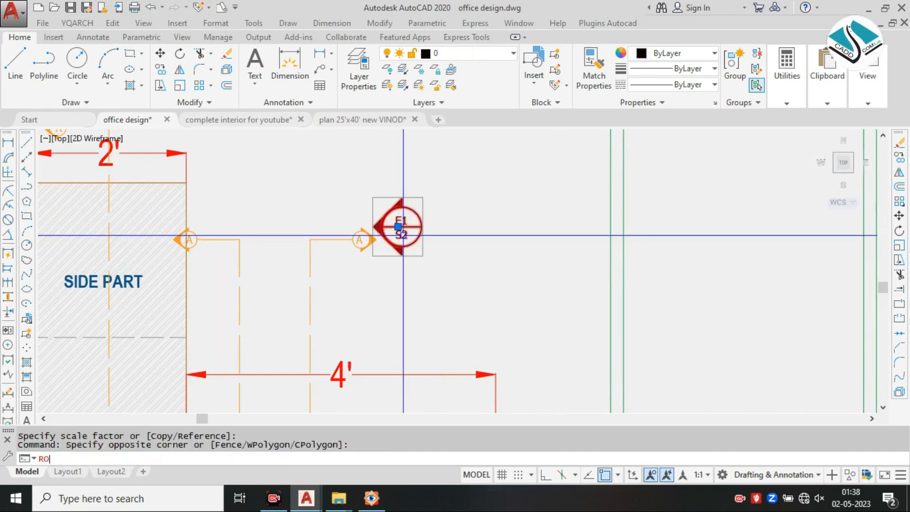
pyautogui.write('RO')
pyautogui.press('Return')
pyautogui.click(447, 221)
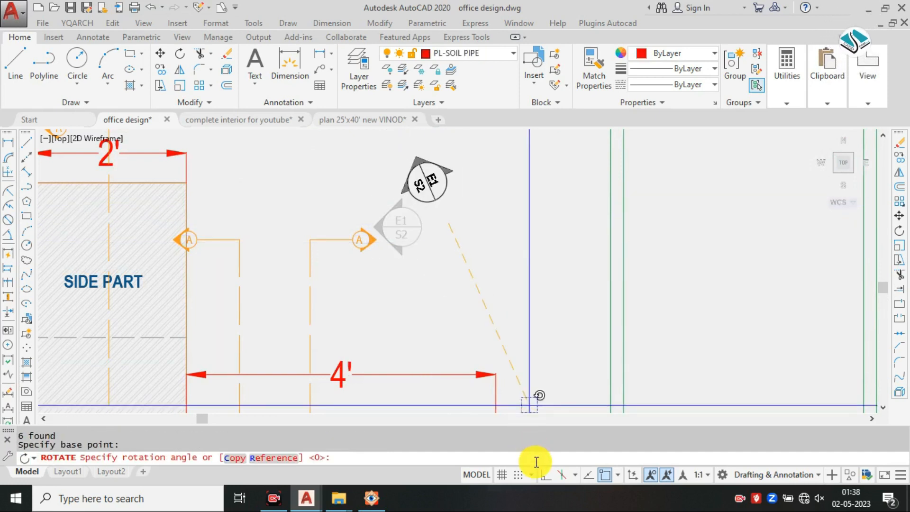
pyautogui.click(411, 167)
pyautogui.scroll(1, 445, 272)
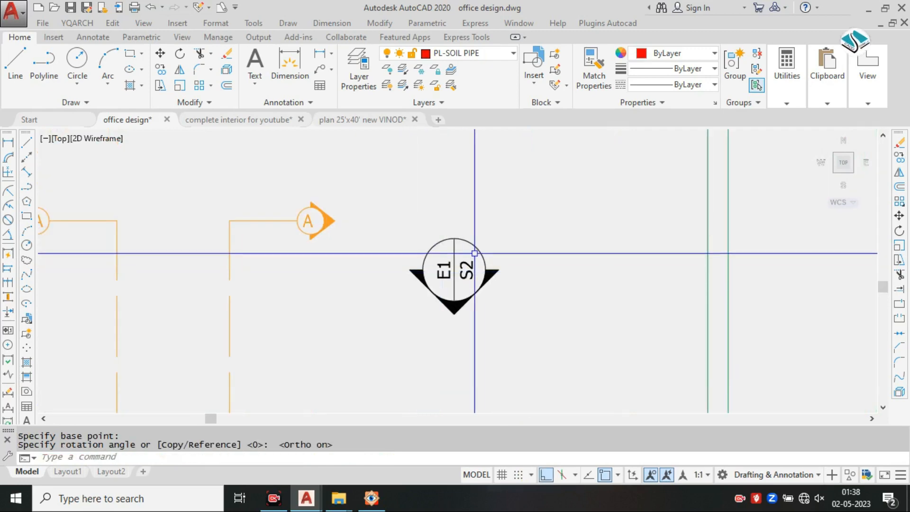
# Step: Move the downward-pointing marker slightly left, keeping it above the 4' dimension beside the section A symbol
pyautogui.click(474, 254)
pyautogui.click(433, 289)
pyautogui.scroll(-4, 434, 289)
pyautogui.write('N')
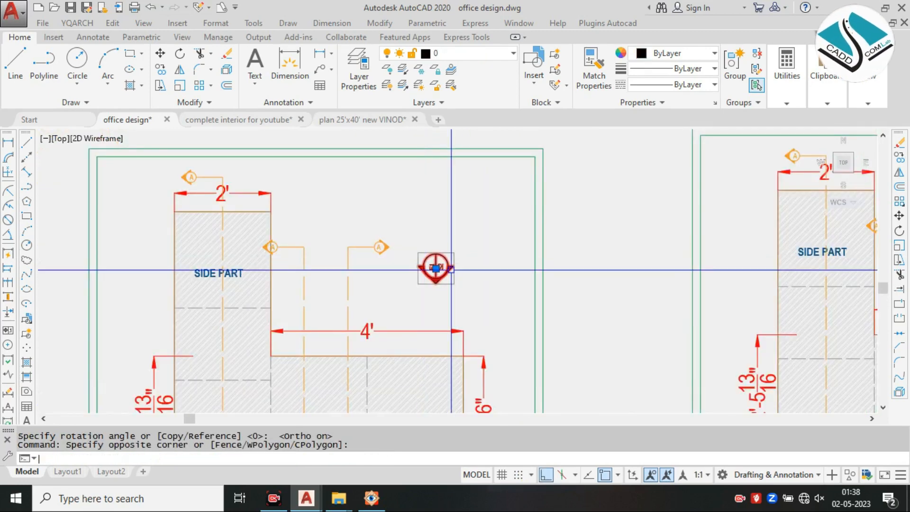
pyautogui.press('Return')
pyautogui.click(433, 267)
pyautogui.scroll(-5, 434, 268)
pyautogui.moveTo(579, 274); pyautogui.dragTo(502, 246, button='middle')
pyautogui.scroll(-2, 502, 246)
pyautogui.scroll(3, 323, 339)
pyautogui.moveTo(366, 212); pyautogui.dragTo(373, 224, button='middle')
pyautogui.scroll(4, 423, 240)
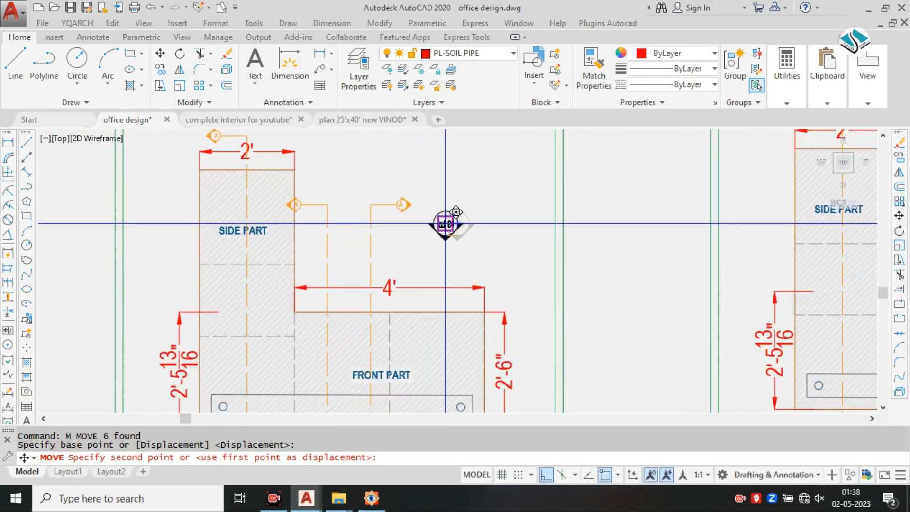
pyautogui.click(449, 232)
pyautogui.scroll(2, 456, 229)
pyautogui.click(485, 189)
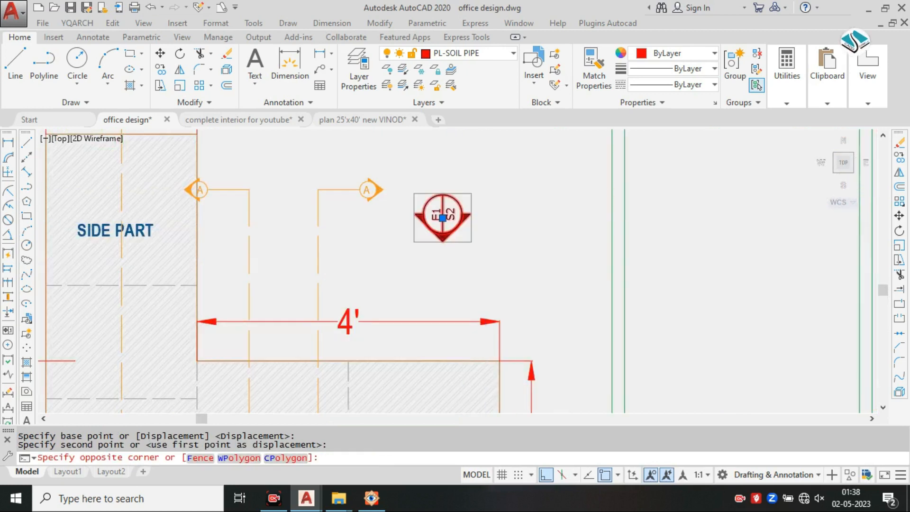
pyautogui.click(423, 257)
pyautogui.press('Return')
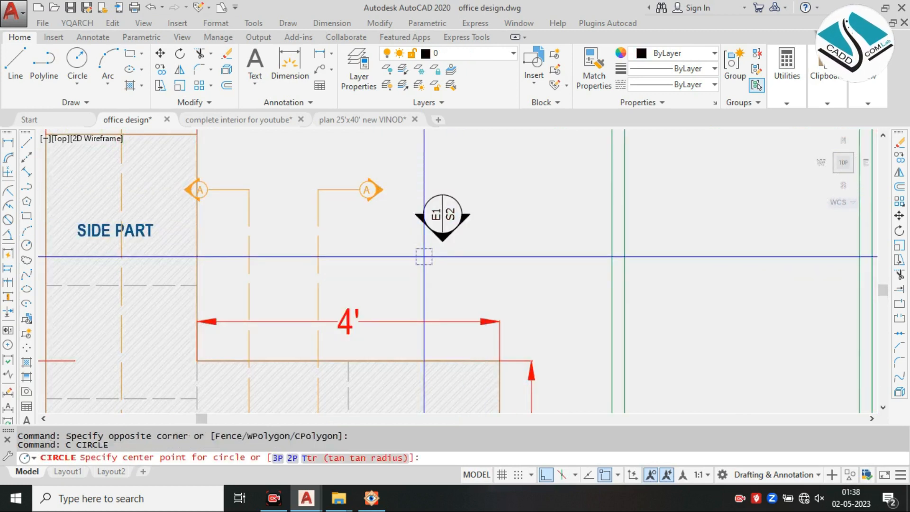
pyautogui.press('Escape')
# Step: Copy the downward-pointing marker straight left, to just below the neighbouring section A symbol
pyautogui.click(461, 188)
pyautogui.click(428, 230)
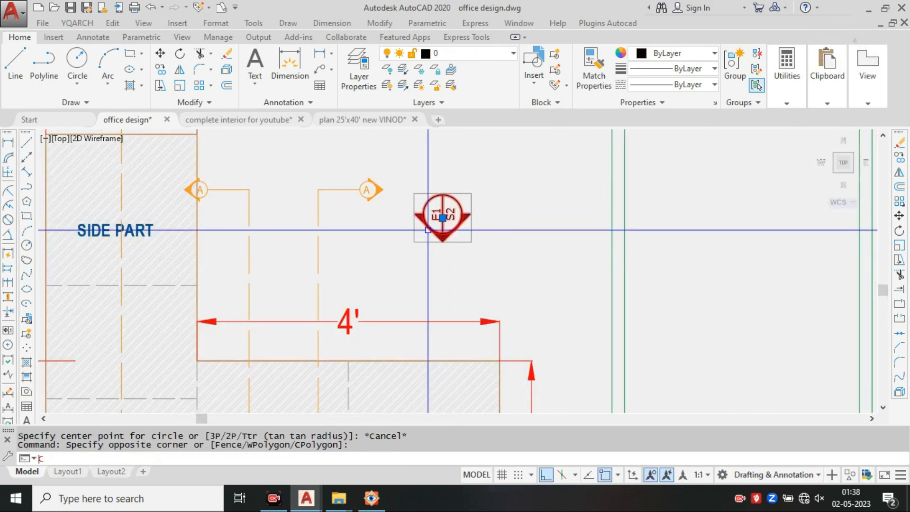
pyautogui.write('co')
pyautogui.press('Return')
pyautogui.click(441, 238)
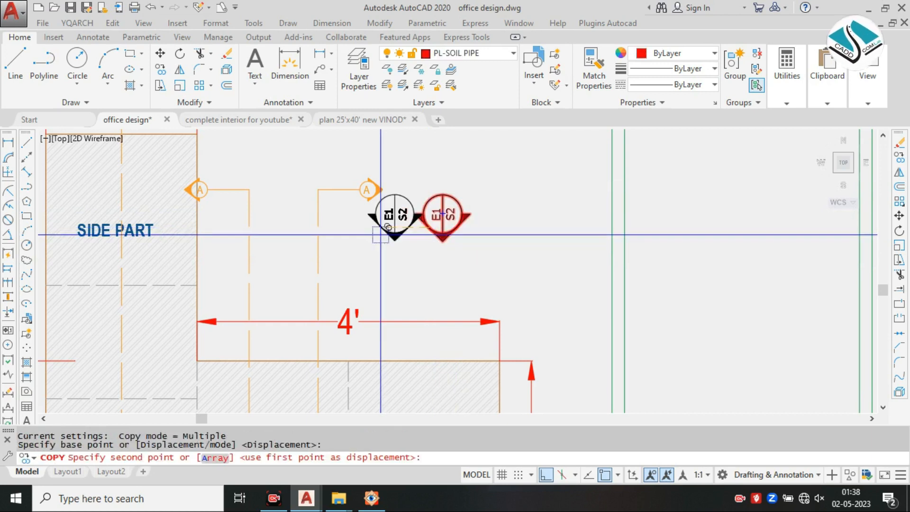
pyautogui.click(367, 239)
pyautogui.press('Escape')
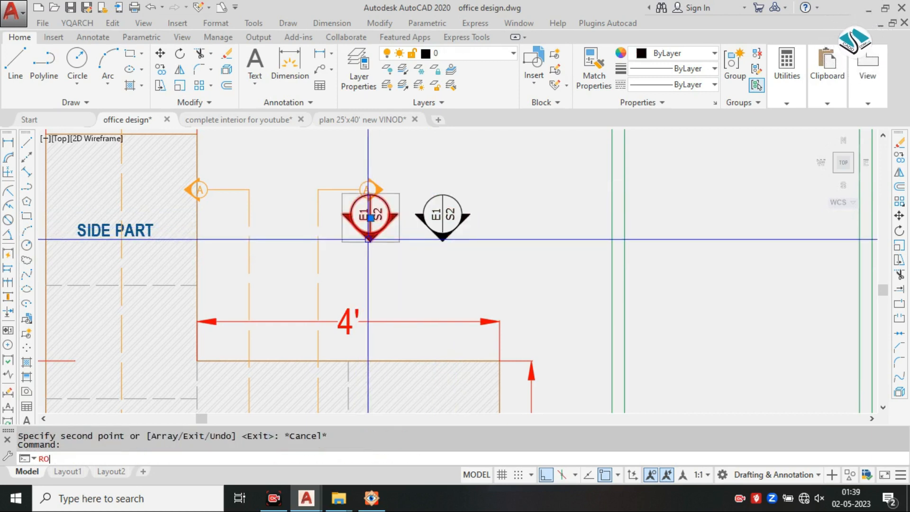
# Step: Rotate the copied marker 270 degrees so its arrow points left, and move it left between the two section lines
pyautogui.click(383, 228)
pyautogui.click(383, 304)
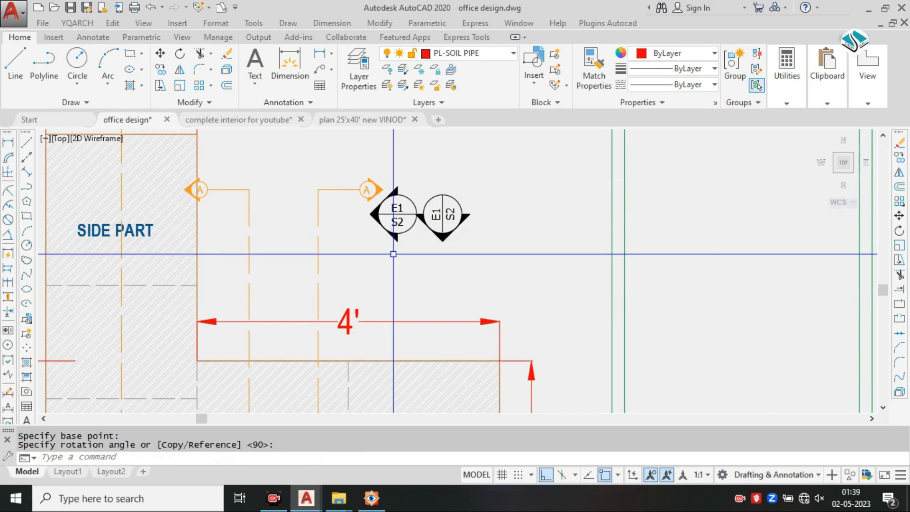
pyautogui.press('Return')
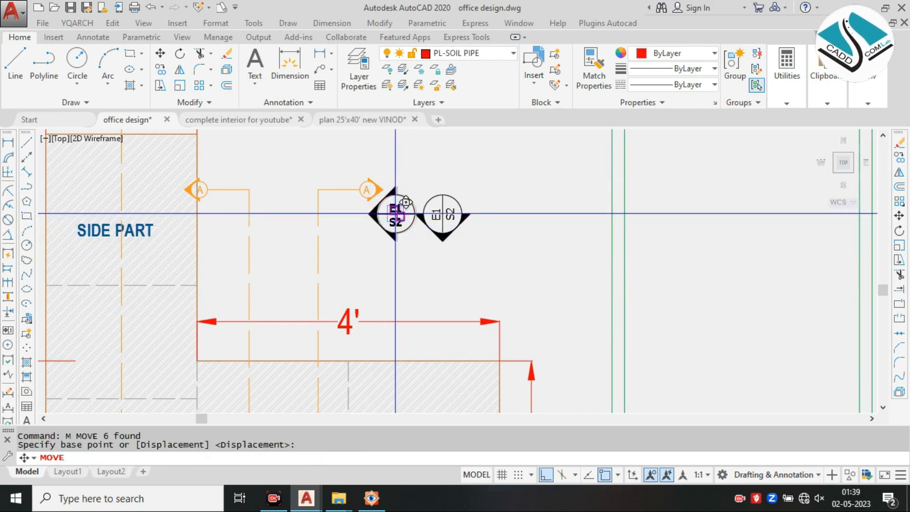
pyautogui.click(394, 215)
pyautogui.click(289, 215)
pyautogui.press('Escape')
# Step: Examine the desk reference image below the table plans against the plan with the new markers
pyautogui.scroll(-4, 321, 196)
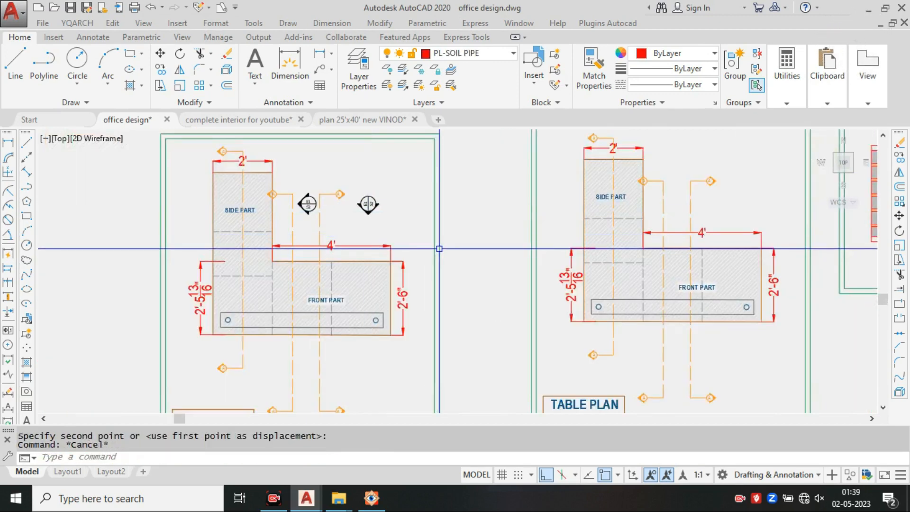
pyautogui.scroll(2, 307, 199)
pyautogui.scroll(-4, 323, 194)
pyautogui.moveTo(394, 322); pyautogui.dragTo(385, 194, button='middle')
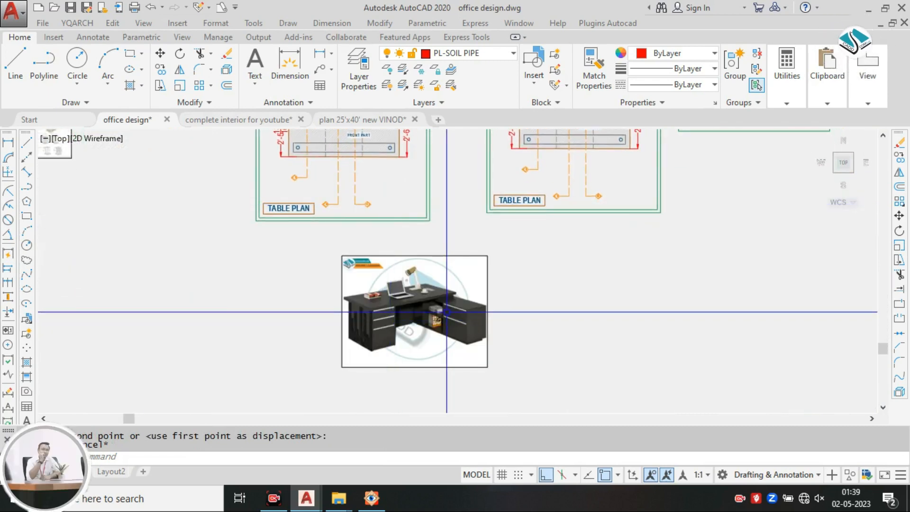
pyautogui.moveTo(444, 313); pyautogui.dragTo(454, 385, button='middle')
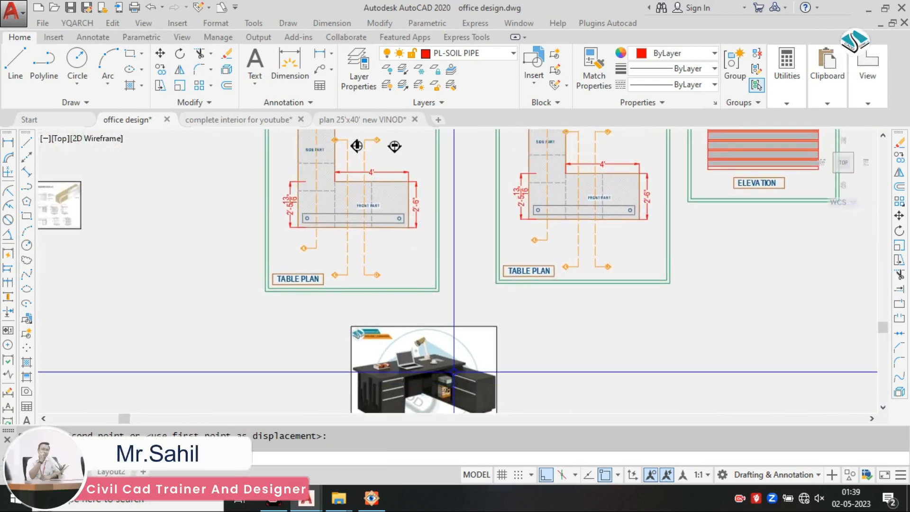
pyautogui.moveTo(473, 369); pyautogui.dragTo(492, 336, button='middle')
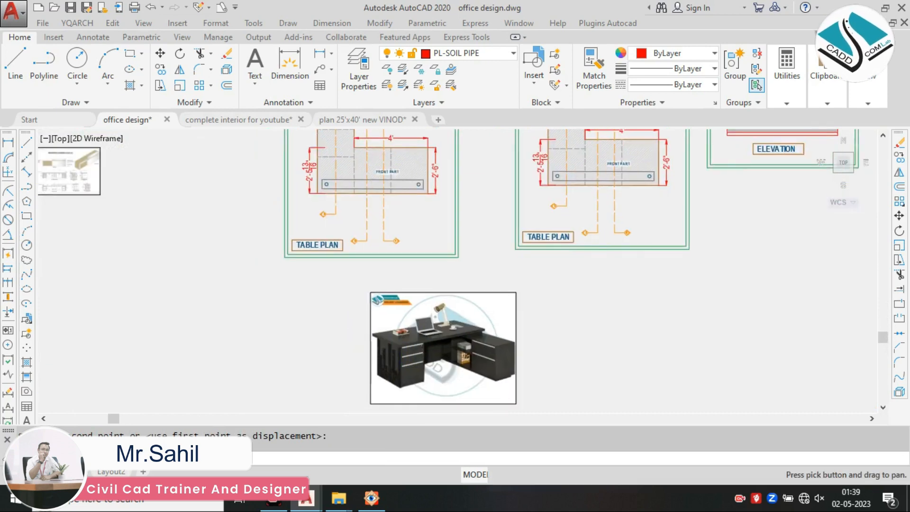
pyautogui.moveTo(417, 156); pyautogui.dragTo(362, 287, button='middle')
pyautogui.scroll(4, 354, 225)
pyautogui.press('Escape')
pyautogui.click(389, 238)
pyautogui.click(341, 290)
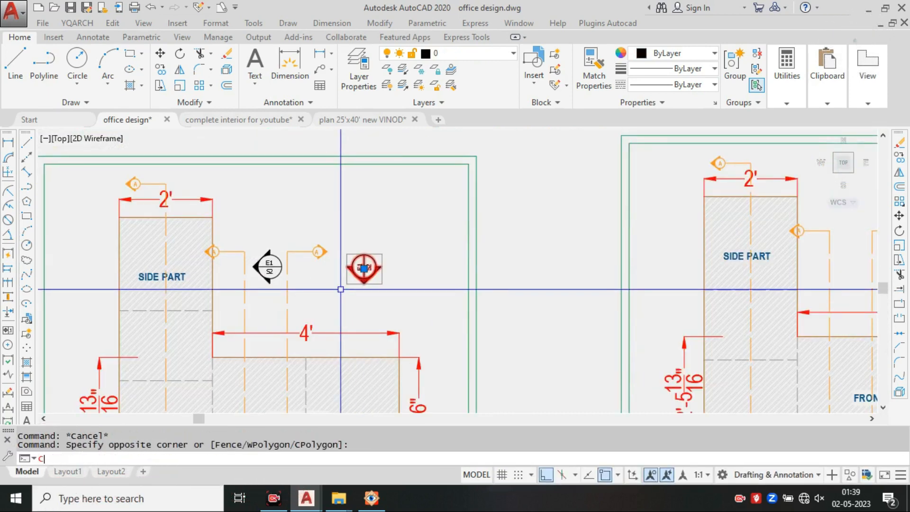
pyautogui.write('c')
pyautogui.press('Return')
pyautogui.press('Escape')
# Step: Copy the downward-pointing marker with Ortho off to the outer side of the front part's 2'-6" dimension
pyautogui.click(369, 274)
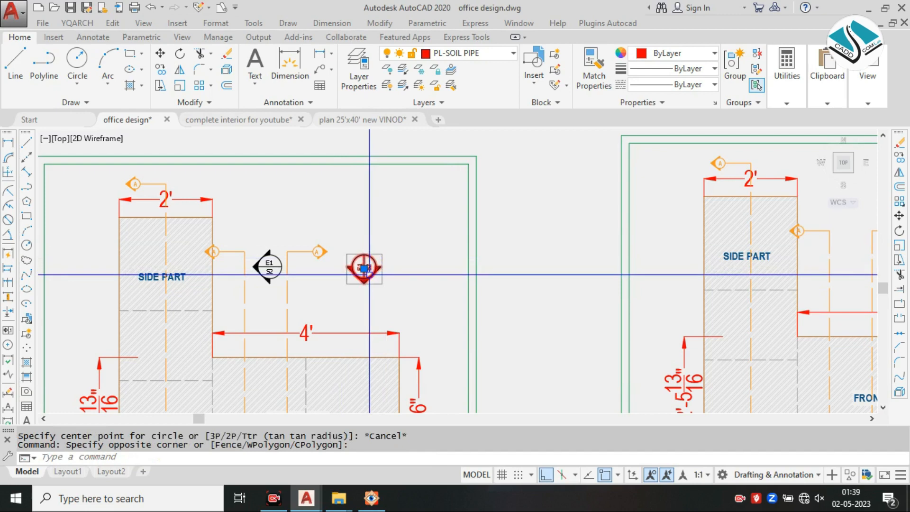
pyautogui.press('Return')
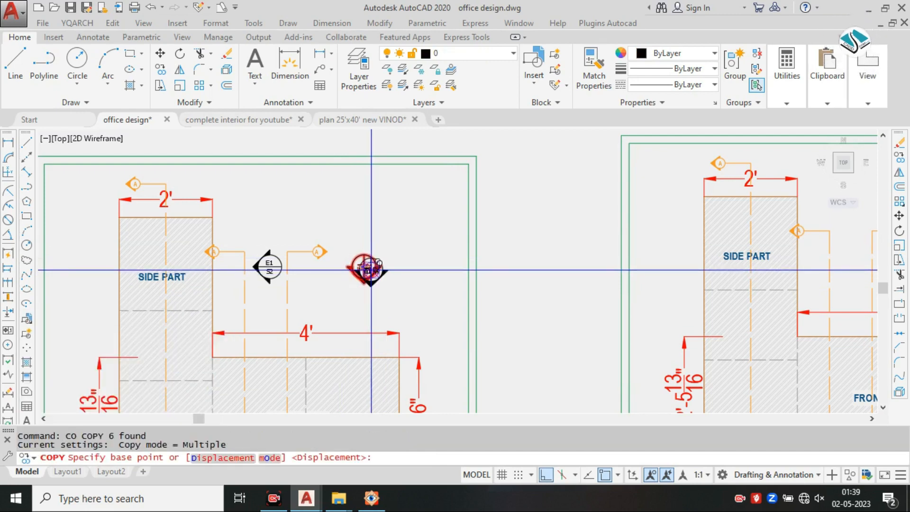
pyautogui.click(370, 268)
pyautogui.moveTo(402, 360); pyautogui.dragTo(412, 206, button='middle')
pyautogui.scroll(2, 453, 268)
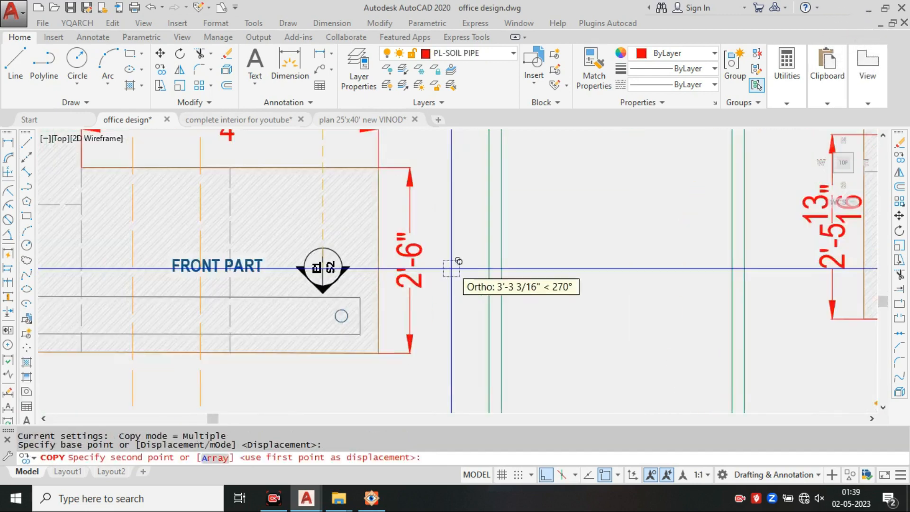
pyautogui.click(542, 475)
pyautogui.click(448, 261)
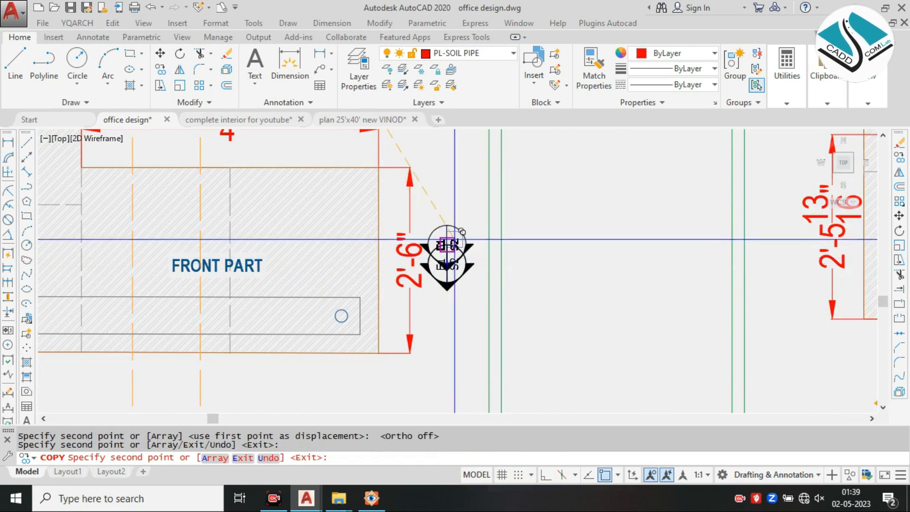
pyautogui.press('Escape')
pyautogui.press('Escape')
# Step: Erase the extra marker overlapping the new copy beside the front part's 2'-6" dimension
pyautogui.click(447, 245)
pyautogui.write('e')
pyautogui.press('Return')
# Step: Rotate the marker beside the 2'-6" dimension 270 degrees with Ortho on, so its arrow points left
pyautogui.click(459, 229)
pyautogui.click(441, 270)
pyautogui.click(461, 278)
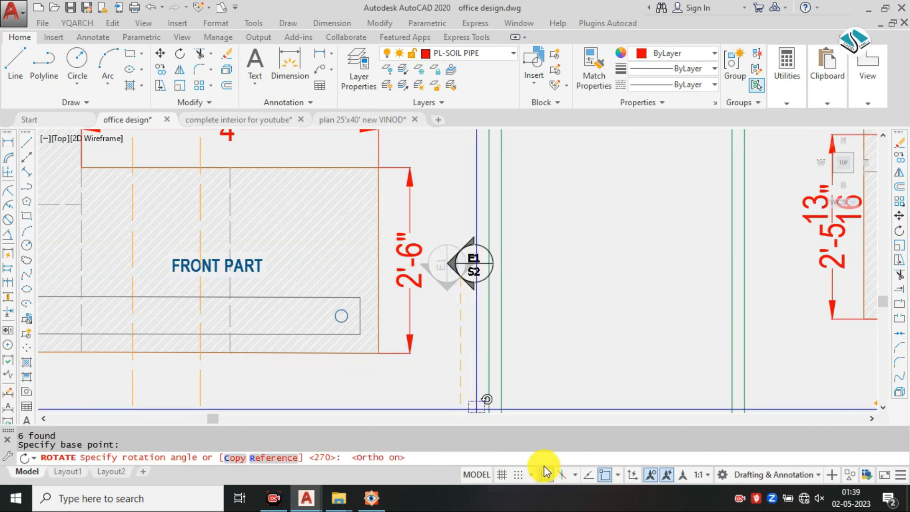
pyautogui.click(462, 384)
# Step: Move the rotated marker slightly left, close to the front part's 2'-6" dimension
pyautogui.scroll(2, 470, 251)
pyautogui.click(474, 194)
pyautogui.click(455, 258)
pyautogui.write('m')
pyautogui.press('space')
pyautogui.click(447, 257)
pyautogui.click(437, 257)
pyautogui.scroll(-4, 437, 258)
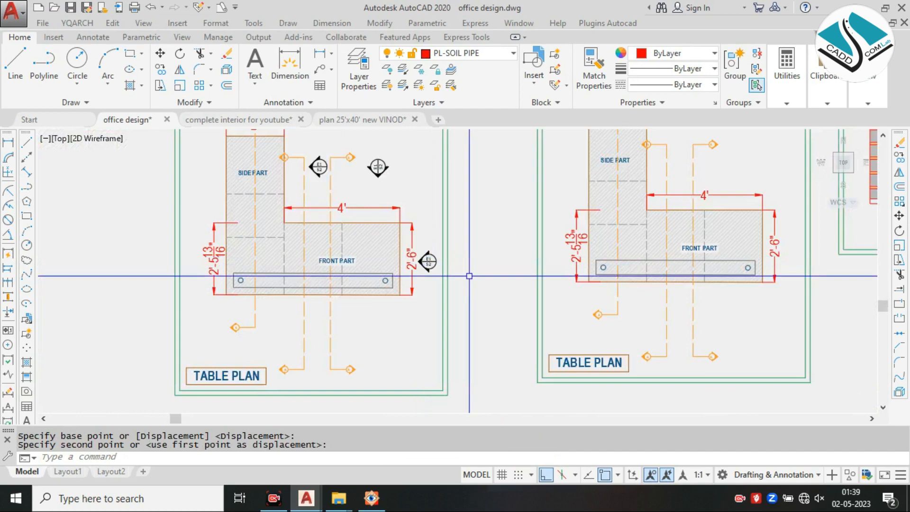
# Step: Try to recolor the downward-pointing marker above the 4' dimension grey
pyautogui.scroll(2, 402, 217)
pyautogui.click(474, 200)
pyautogui.click(456, 219)
pyautogui.click(645, 53)
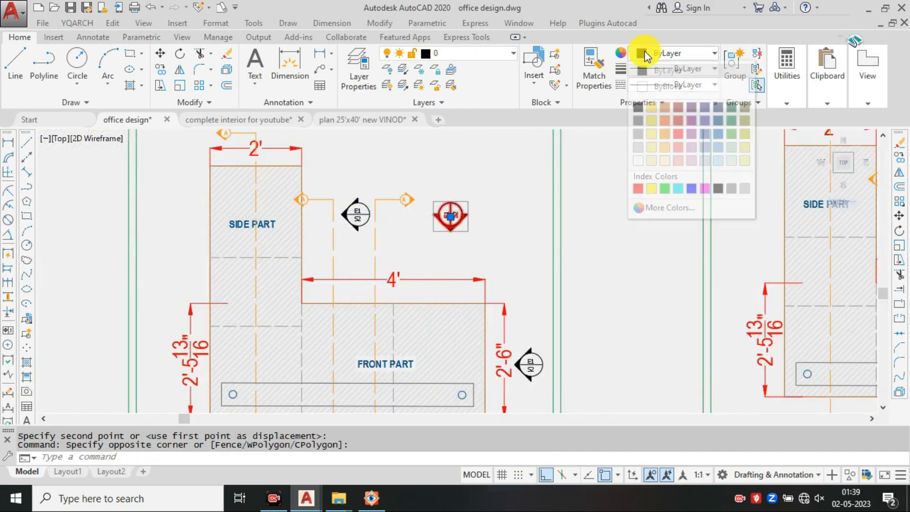
pyautogui.click(639, 134)
pyautogui.scroll(4, 354, 204)
pyautogui.press('Escape')
# Step: Set the color of the left-pointing marker between the section lines to grey 147,149,152
pyautogui.click(347, 177)
pyautogui.click(336, 236)
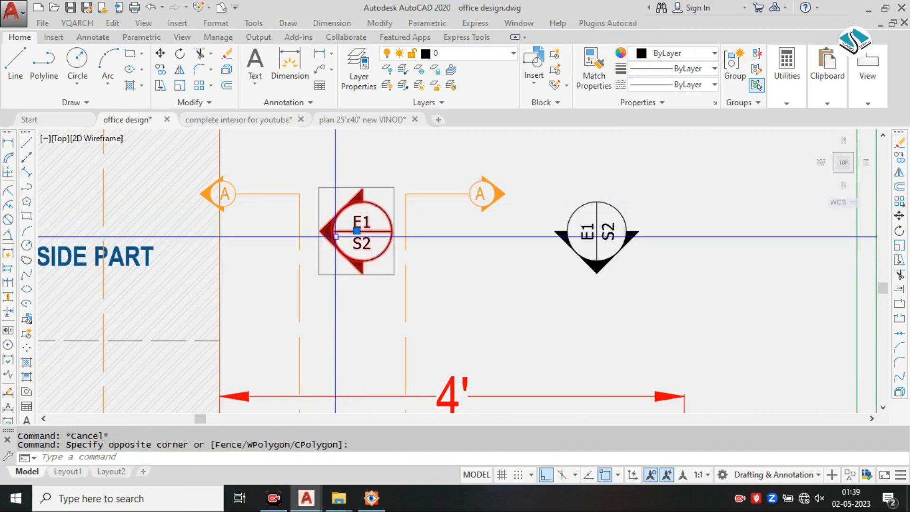
pyautogui.click(666, 53)
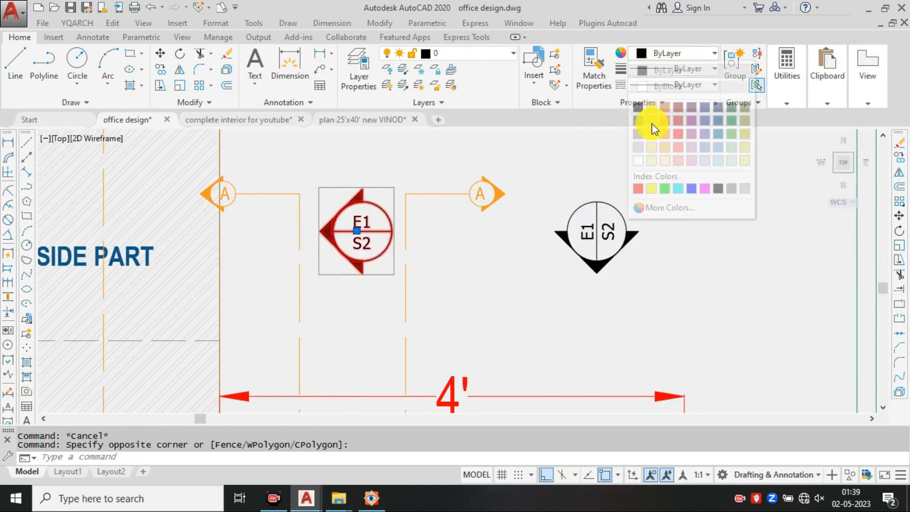
pyautogui.click(635, 141)
pyautogui.press('Escape')
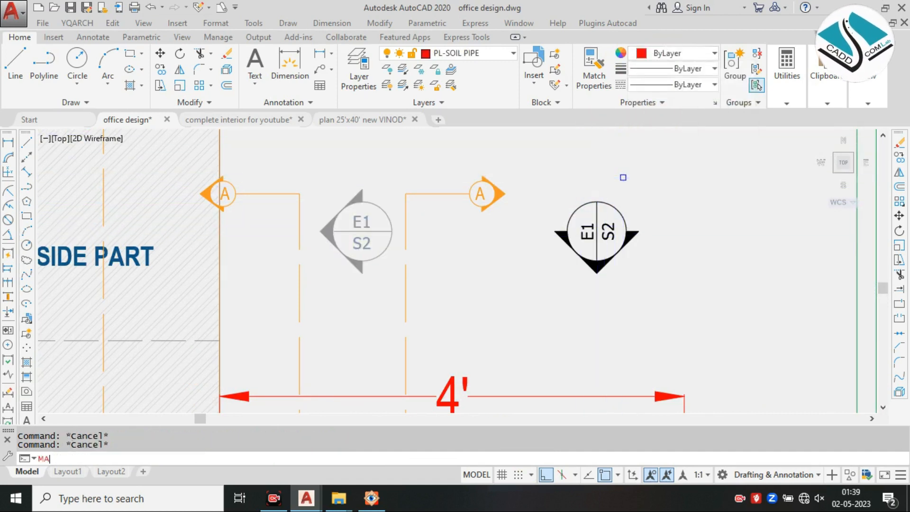
# Step: Match the grey marker's properties onto the downward-pointing marker and the marker beside the 2'-6" dimension
pyautogui.click(384, 209)
pyautogui.click(585, 203)
pyautogui.click(598, 194)
pyautogui.click(556, 250)
pyautogui.scroll(-2, 557, 250)
pyautogui.moveTo(557, 281); pyautogui.dragTo(474, 156, button='middle')
pyautogui.click(559, 203)
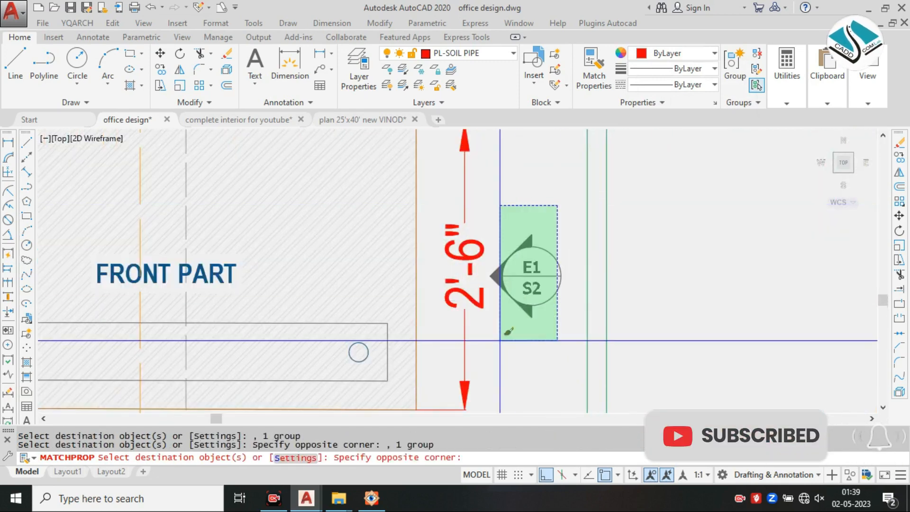
pyautogui.click(502, 361)
pyautogui.scroll(-3, 469, 190)
pyautogui.press('Escape')
# Step: Ungroup the left-pointing marker between the two section lines
pyautogui.scroll(3, 349, 148)
pyautogui.scroll(-1, 366, 197)
pyautogui.scroll(5, 365, 197)
pyautogui.click(368, 198)
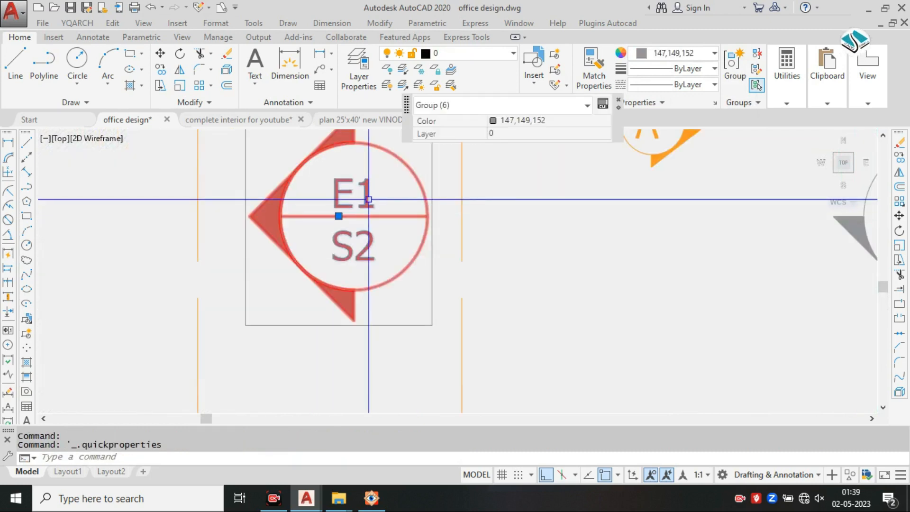
pyautogui.click(787, 62)
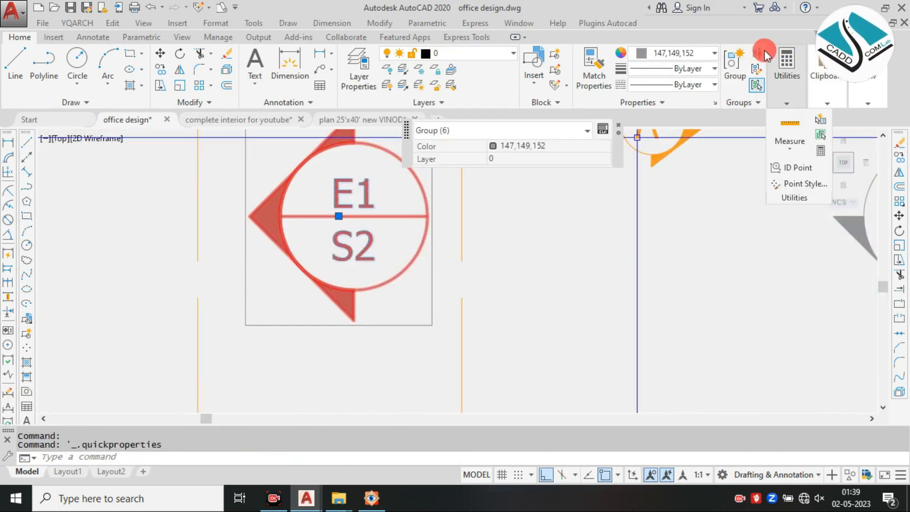
pyautogui.click(757, 54)
pyautogui.click(370, 193)
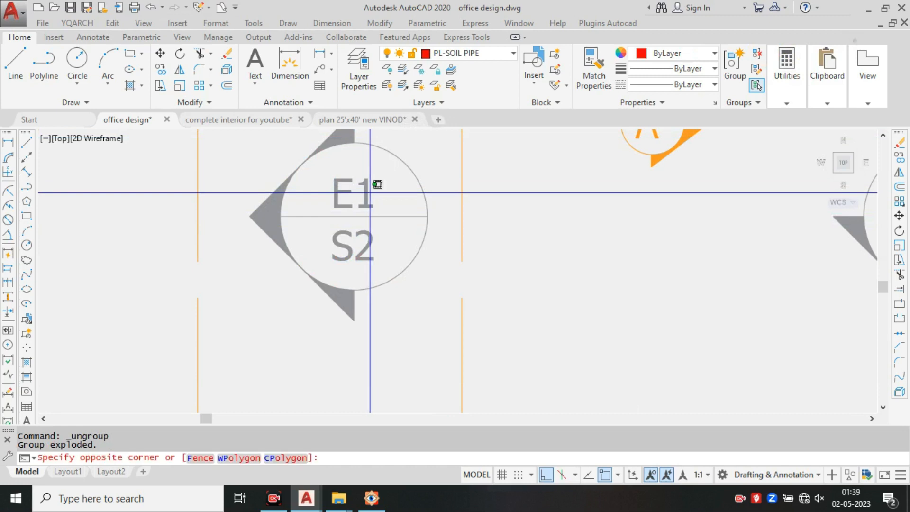
pyautogui.press('Escape')
# Step: Change the upper tag of the marker between the section lines to E2
pyautogui.click(353, 197)
pyautogui.doubleClick(354, 196)
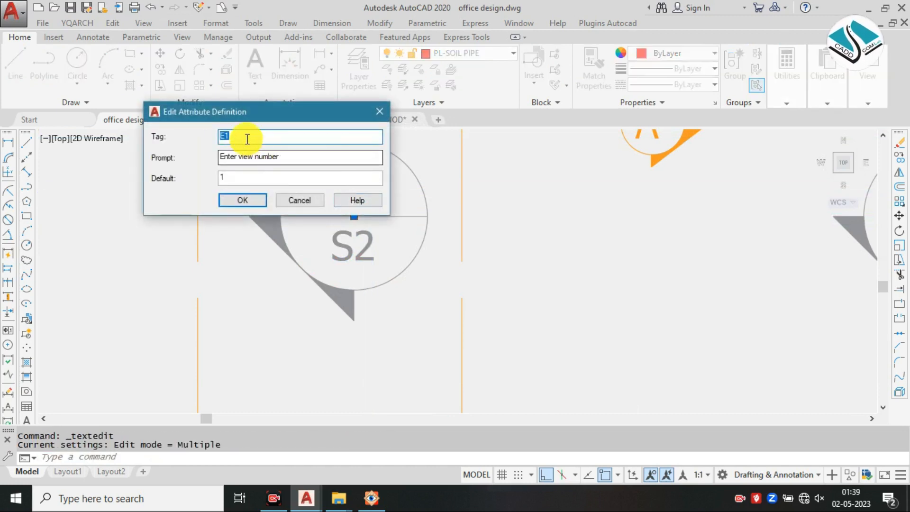
pyautogui.write('E2')
pyautogui.click(242, 200)
pyautogui.scroll(-5, 314, 189)
pyautogui.press('Escape')
# Step: Ungroup the marker beside the 2'-6" dimension and change its upper tag to E3
pyautogui.scroll(6, 410, 276)
pyautogui.press('Escape')
pyautogui.click(553, 272)
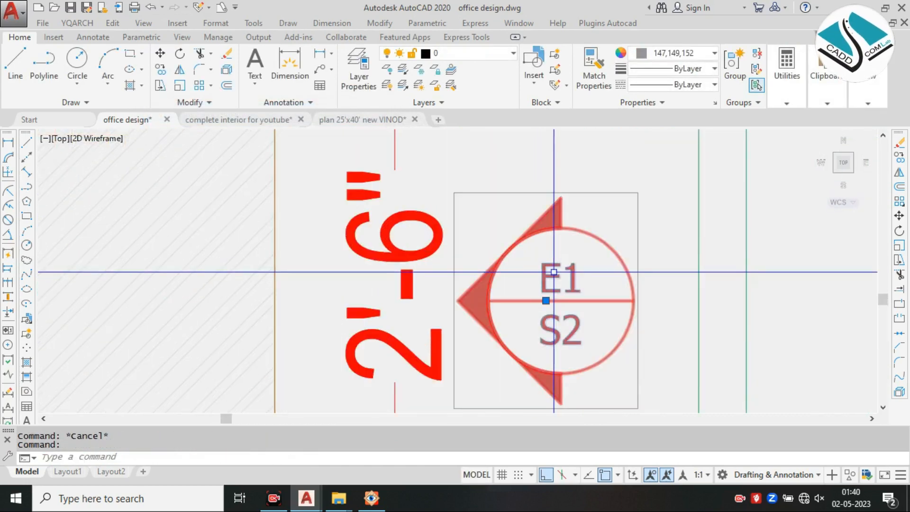
pyautogui.click(757, 54)
pyautogui.press('Escape')
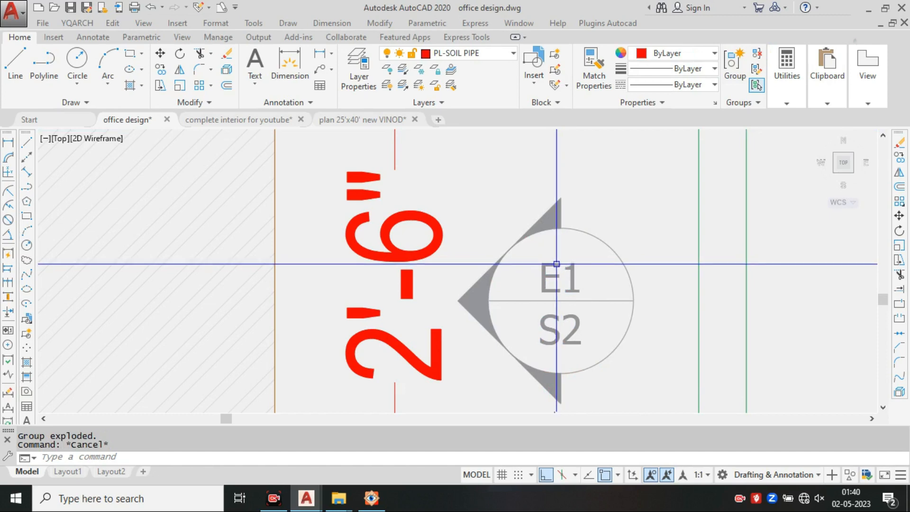
pyautogui.doubleClick(559, 279)
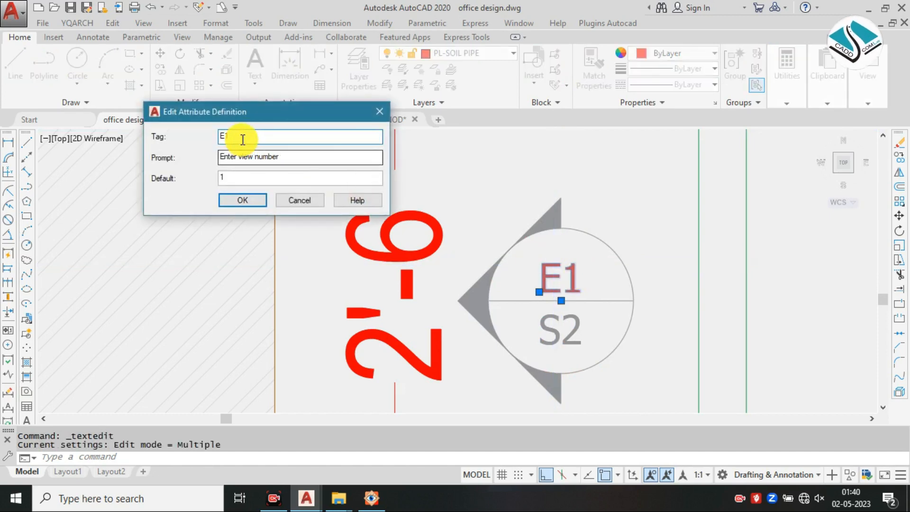
pyautogui.click(241, 200)
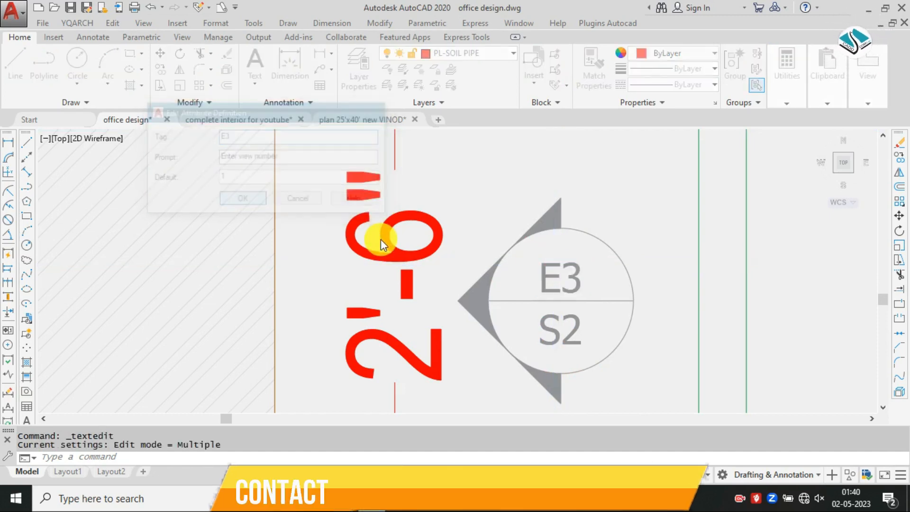
pyautogui.scroll(-8, 380, 241)
pyautogui.press('Escape')
# Step: Move the desk reference image straight left from below the table plans, to below the two small reference sheets
pyautogui.moveTo(304, 224)
pyautogui.mouseDown(button='middle')
pyautogui.moveTo(300, 259)
pyautogui.moveTo(311, 254)
pyautogui.mouseUp(button='middle')
pyautogui.scroll(-5, 416, 275)
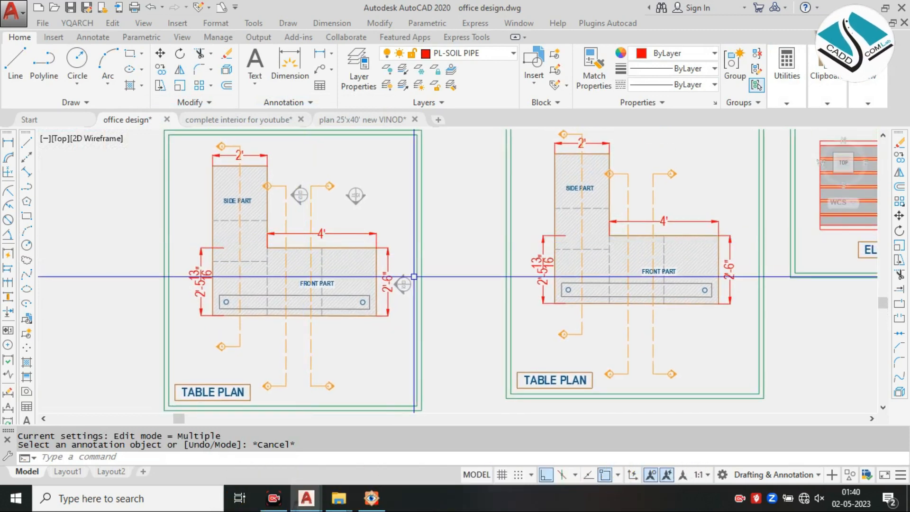
pyautogui.scroll(2, 468, 279)
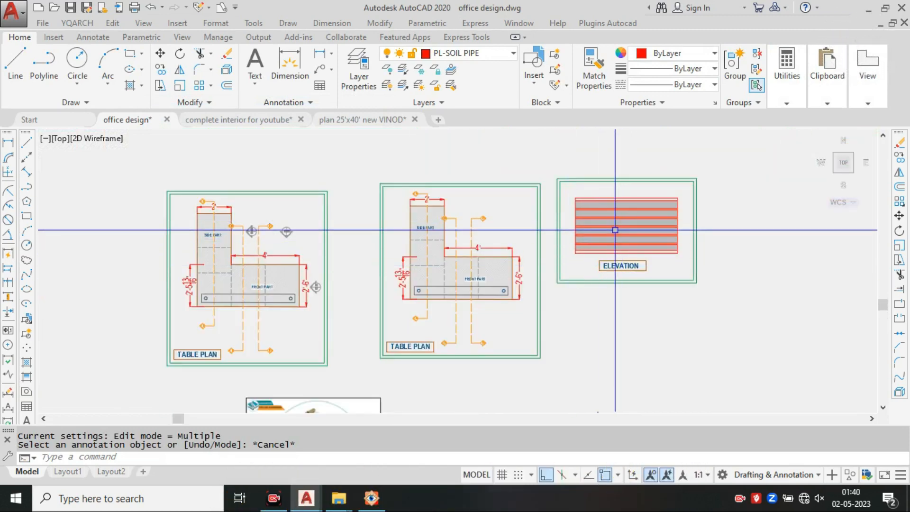
pyautogui.scroll(-2, 440, 267)
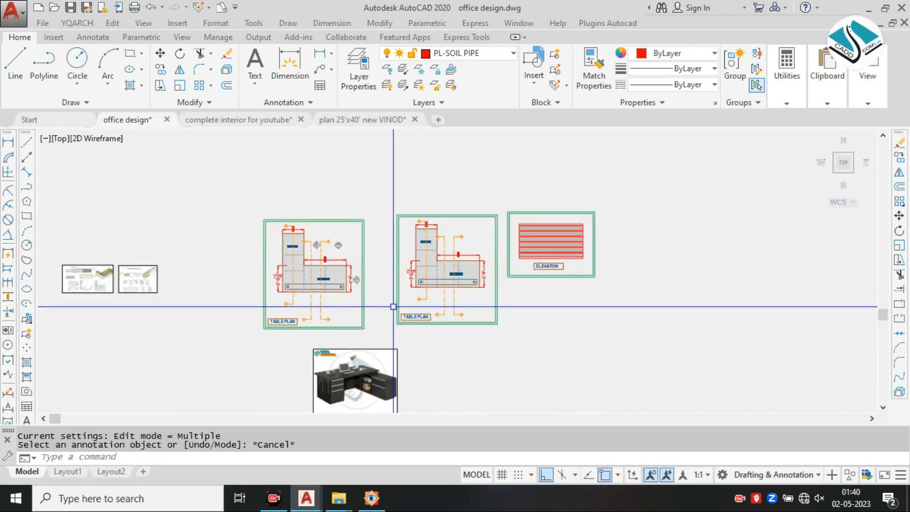
pyautogui.moveTo(358, 280); pyautogui.dragTo(409, 217, button='middle')
pyautogui.click(486, 355)
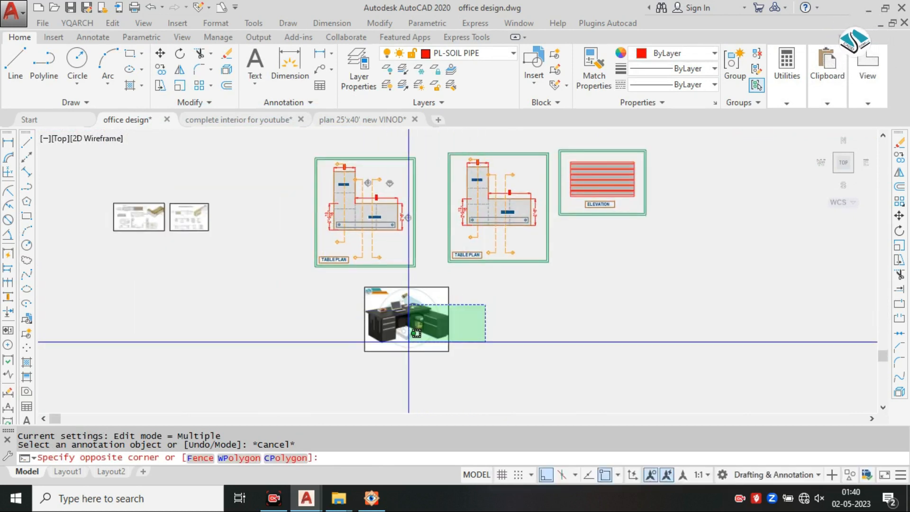
pyautogui.click(360, 282)
pyautogui.write('m')
pyautogui.press('Return')
pyautogui.click(371, 313)
pyautogui.click(159, 304)
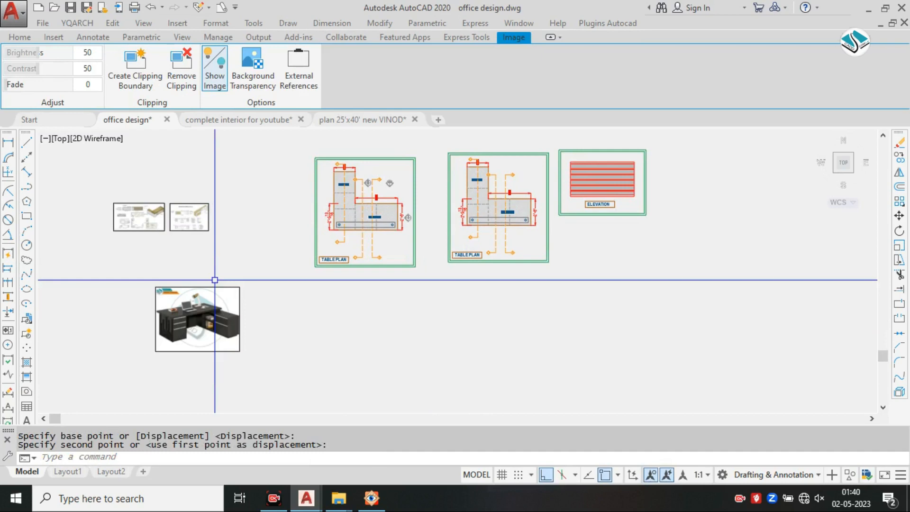
pyautogui.press('Escape')
# Step: Move the desk reference image with Ortho off to the space between the small reference sheets and the first table plan
pyautogui.scroll(4, 368, 212)
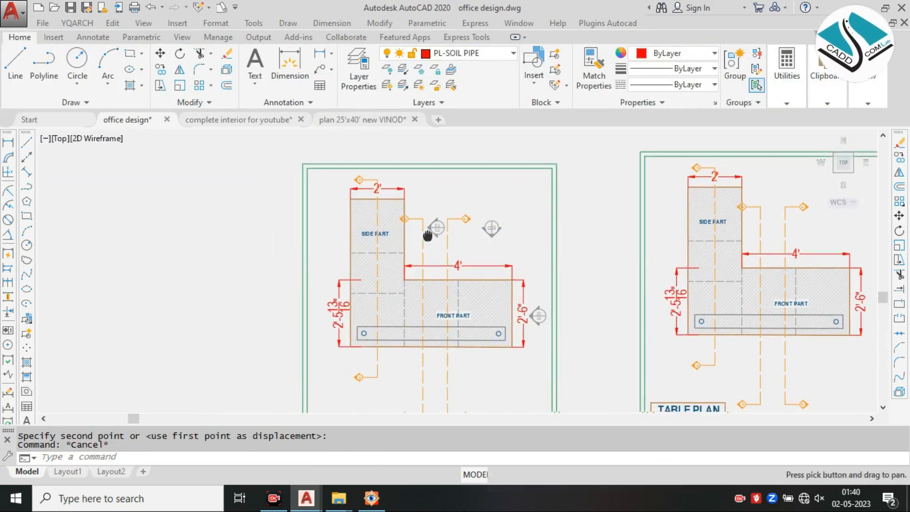
pyautogui.scroll(-4, 422, 239)
pyautogui.click(321, 336)
pyautogui.click(264, 372)
pyautogui.write('m')
pyautogui.press('Return')
pyautogui.click(306, 337)
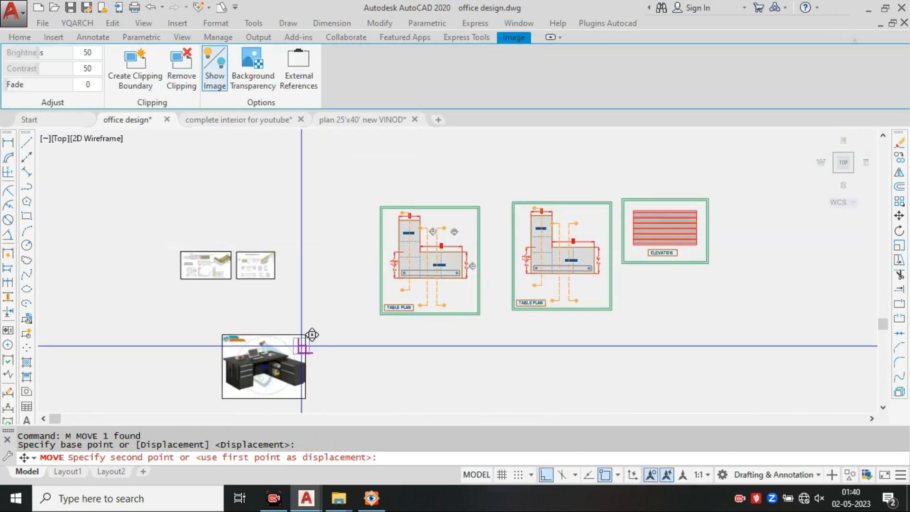
pyautogui.click(546, 474)
pyautogui.scroll(1, 330, 236)
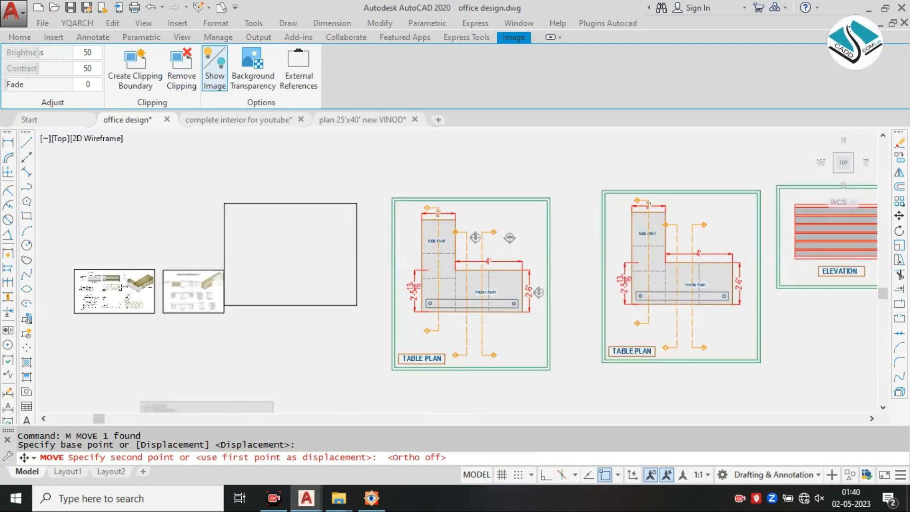
pyautogui.scroll(4, 370, 205)
pyautogui.click(365, 197)
# Step: Add a multileader from the side part's hatched top to above its outer edge, with the text TABLE TOP
pyautogui.moveTo(440, 222); pyautogui.dragTo(417, 234, button='middle')
pyautogui.scroll(3, 420, 234)
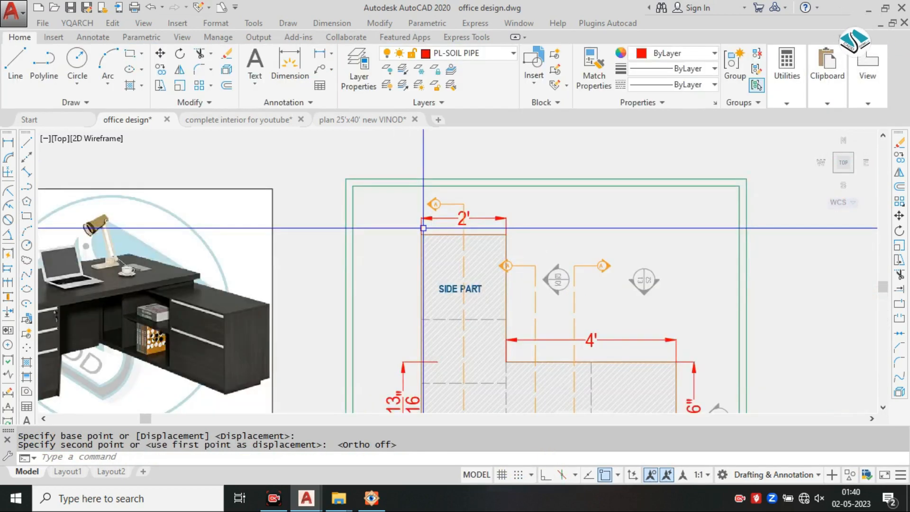
pyautogui.click(332, 23)
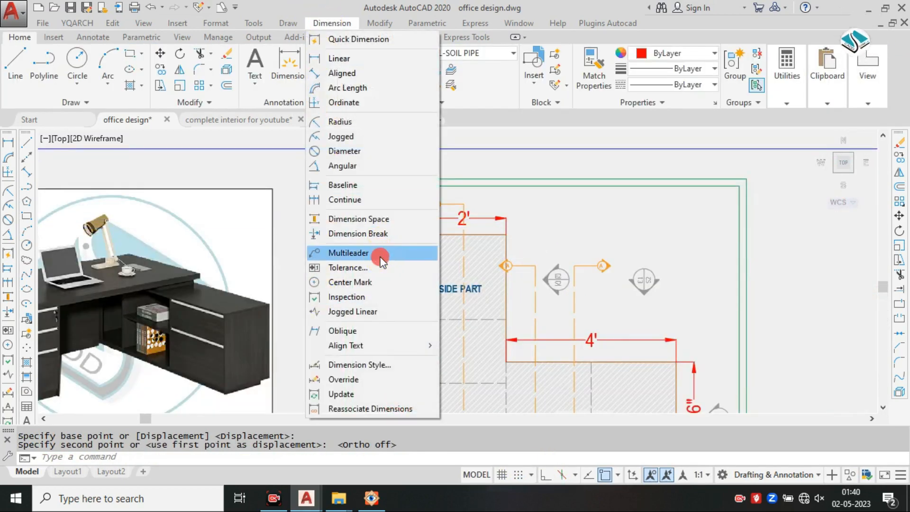
pyautogui.click(360, 252)
pyautogui.scroll(2, 464, 249)
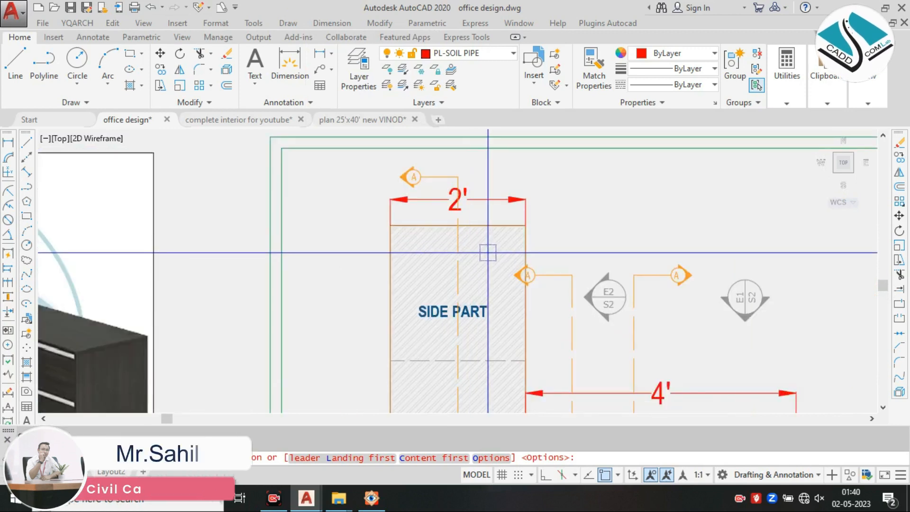
pyautogui.click(489, 251)
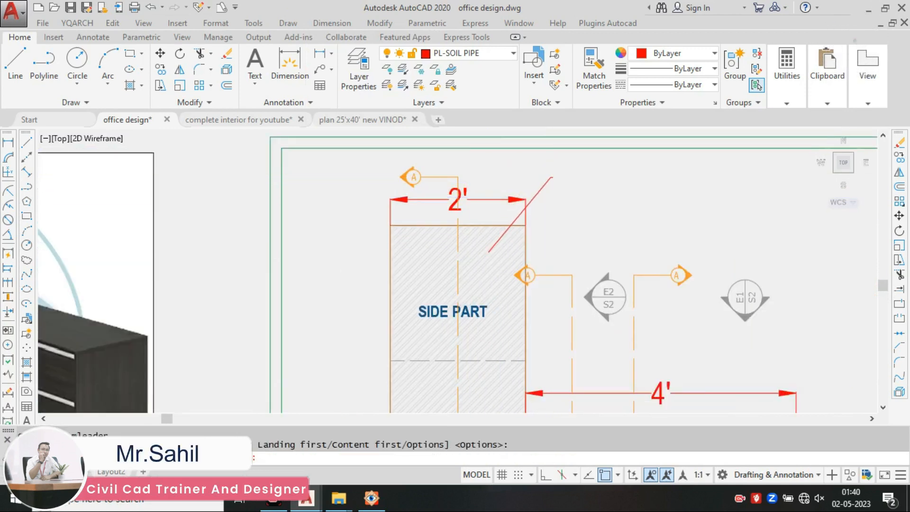
pyautogui.click(552, 177)
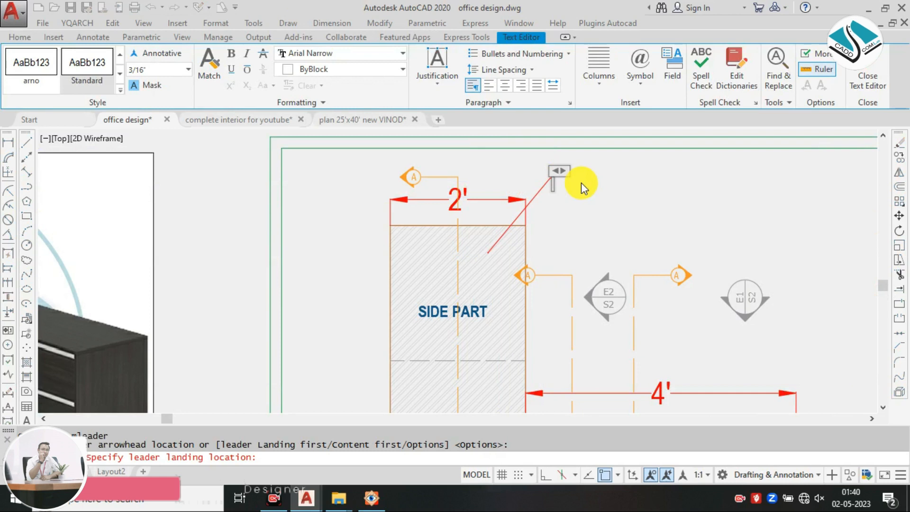
pyautogui.write('TABLE TOP')
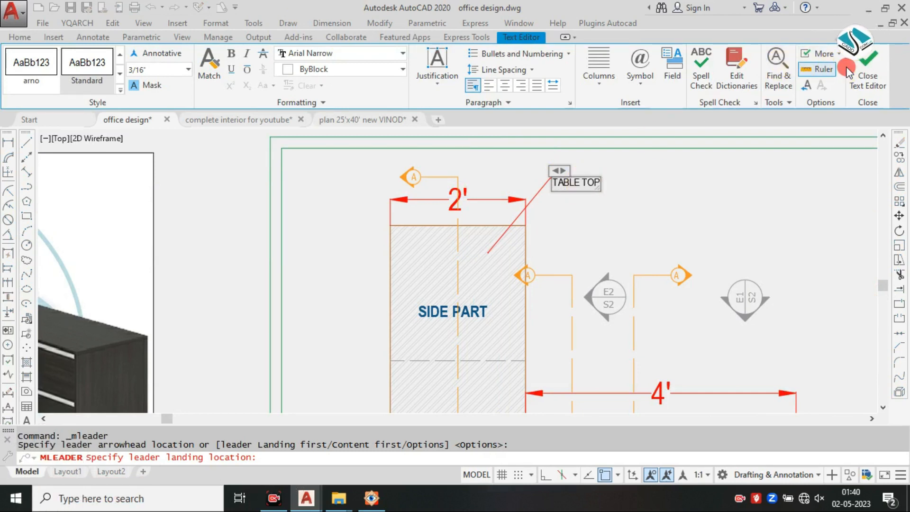
pyautogui.click(629, 171)
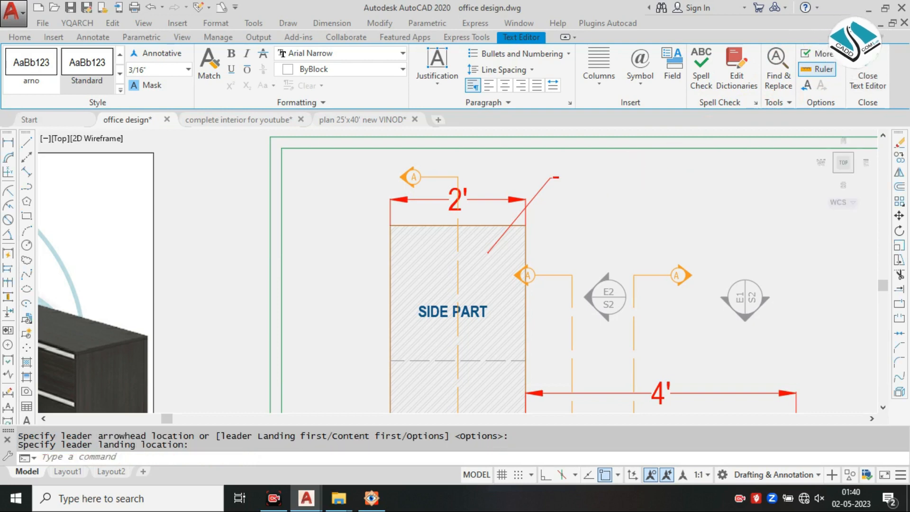
# Step: Set the TABLE TOP leader's text height to 3" and select the leader again
pyautogui.click(562, 176)
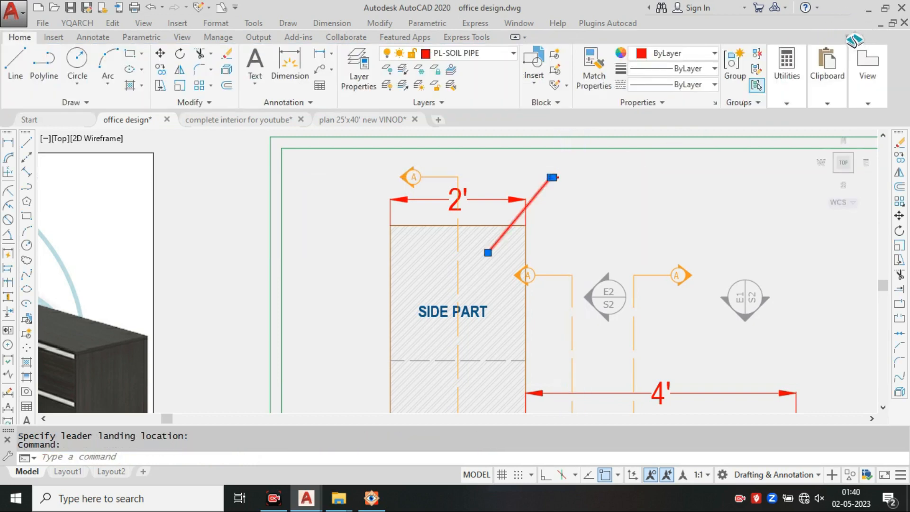
pyautogui.scroll(2, 560, 176)
pyautogui.doubleClick(560, 178)
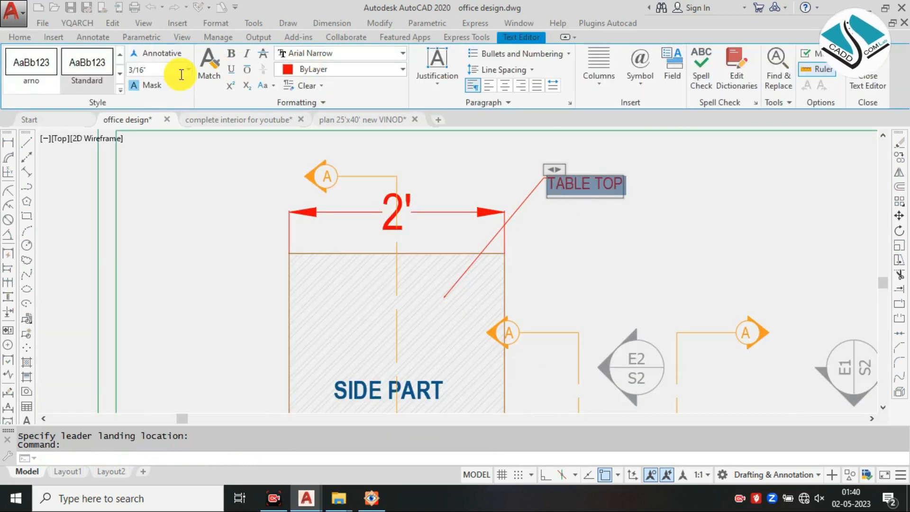
pyautogui.click(164, 74)
pyautogui.write('3')
pyautogui.press('Return')
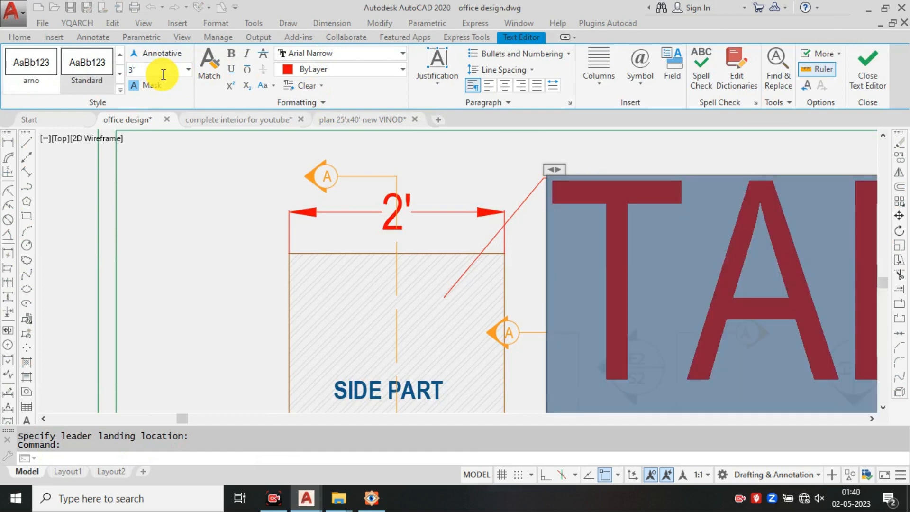
pyautogui.click(868, 79)
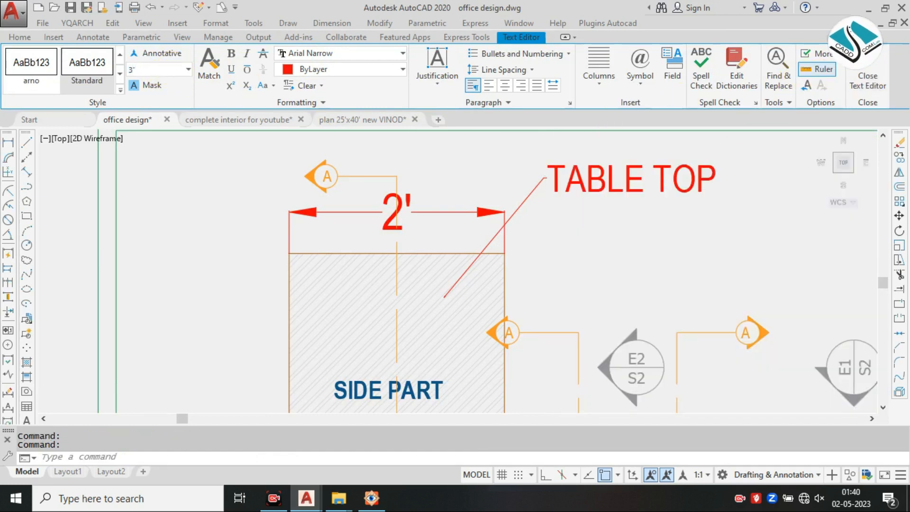
pyautogui.click(561, 172)
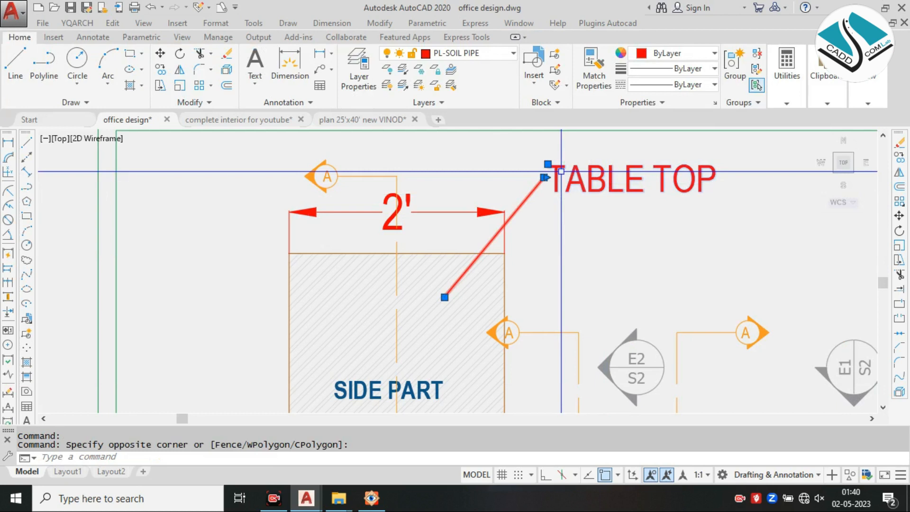
pyautogui.press('space')
pyautogui.click(591, 184)
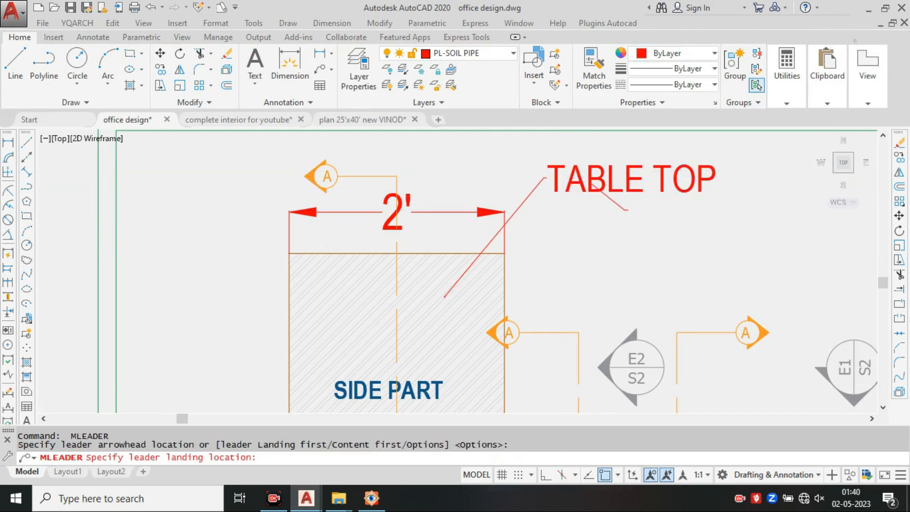
pyautogui.click(624, 210)
pyautogui.press('Escape')
pyautogui.write('E')
pyautogui.press('Return')
# Step: Move the TABLE TOP leader from the side part to the empty space just outside the L-shape office executive table reference sheet's upper-left corner
pyautogui.click(646, 195)
pyautogui.click(548, 167)
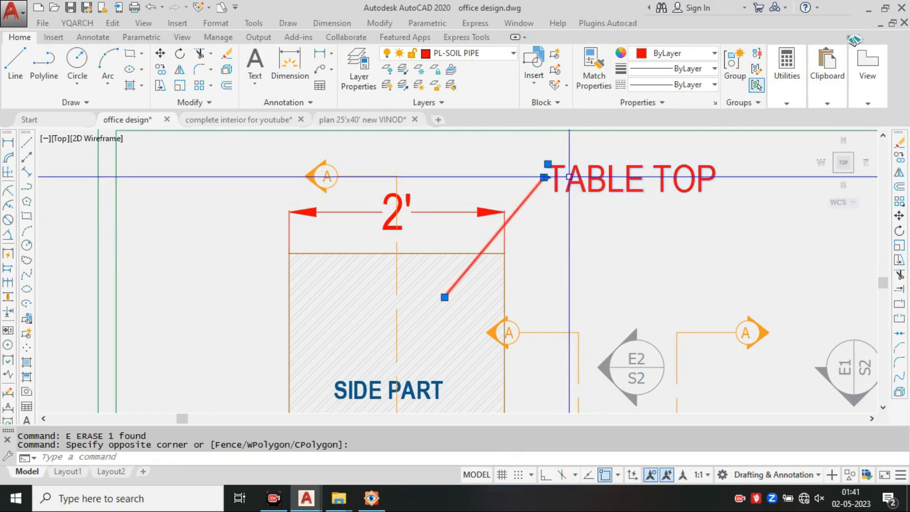
pyautogui.write('M')
pyautogui.press('Return')
pyautogui.click(580, 172)
pyautogui.scroll(-5, 368, 237)
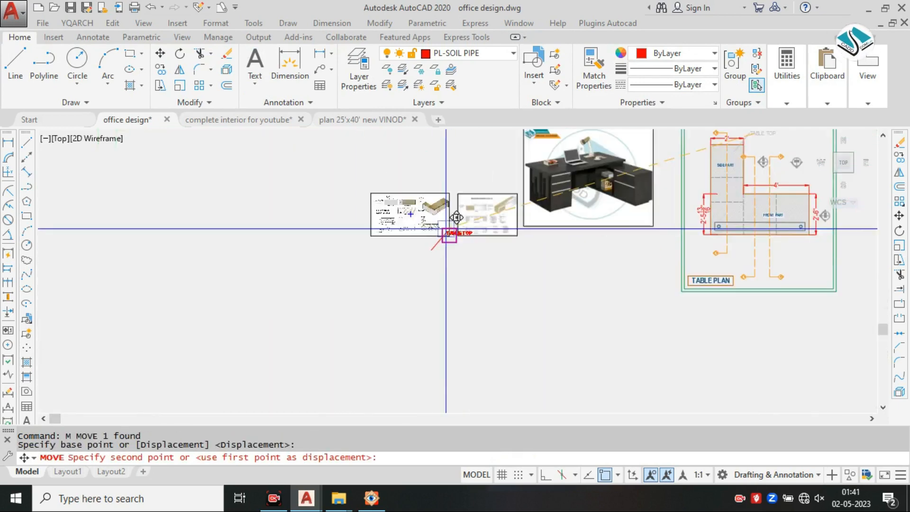
pyautogui.scroll(5, 375, 190)
pyautogui.scroll(4, 375, 194)
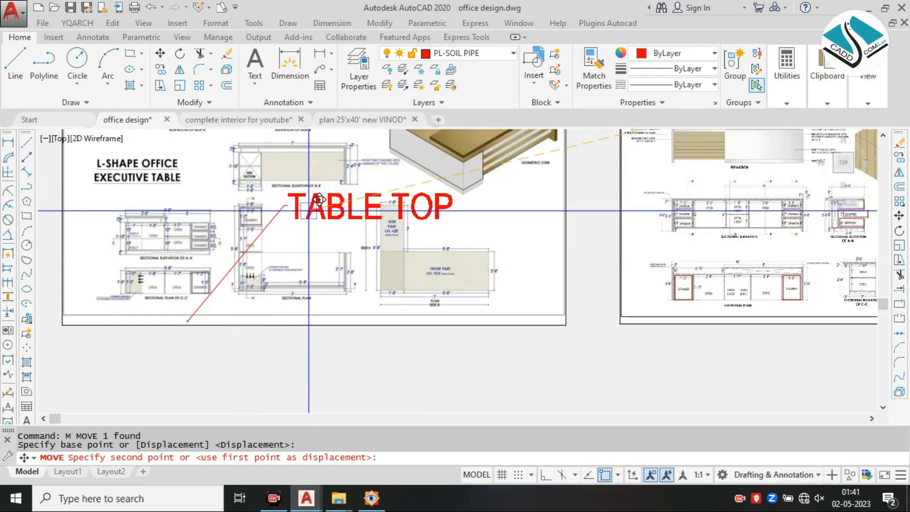
pyautogui.scroll(5, 373, 222)
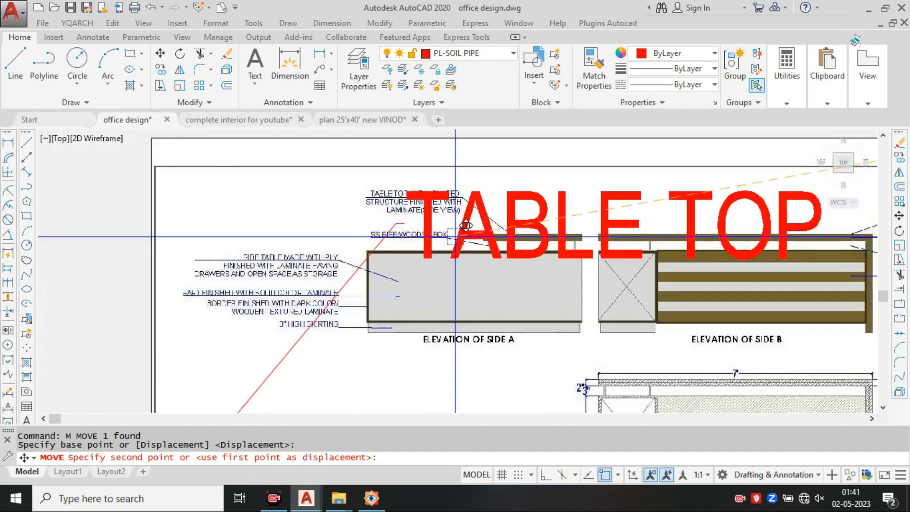
pyautogui.scroll(-2, 284, 180)
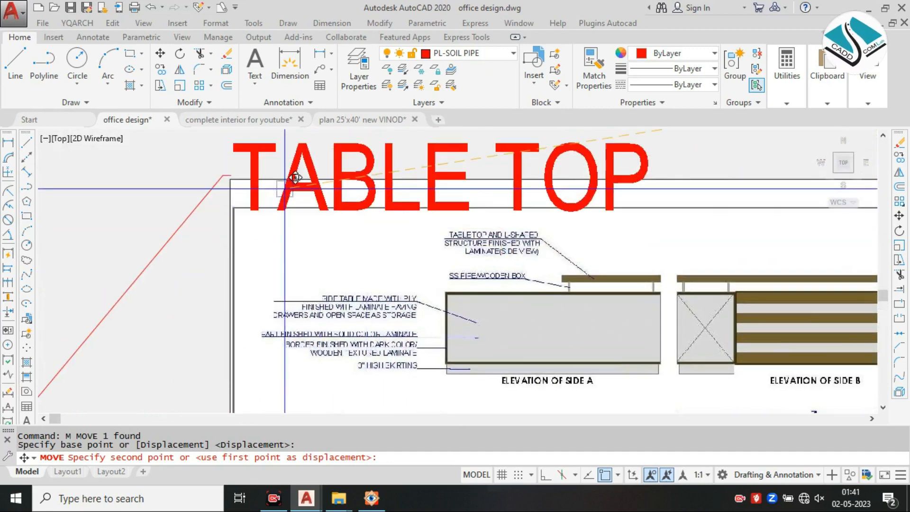
pyautogui.scroll(2, 232, 160)
pyautogui.moveTo(221, 171); pyautogui.dragTo(295, 189, button='middle')
pyautogui.click(151, 162)
pyautogui.press('Escape')
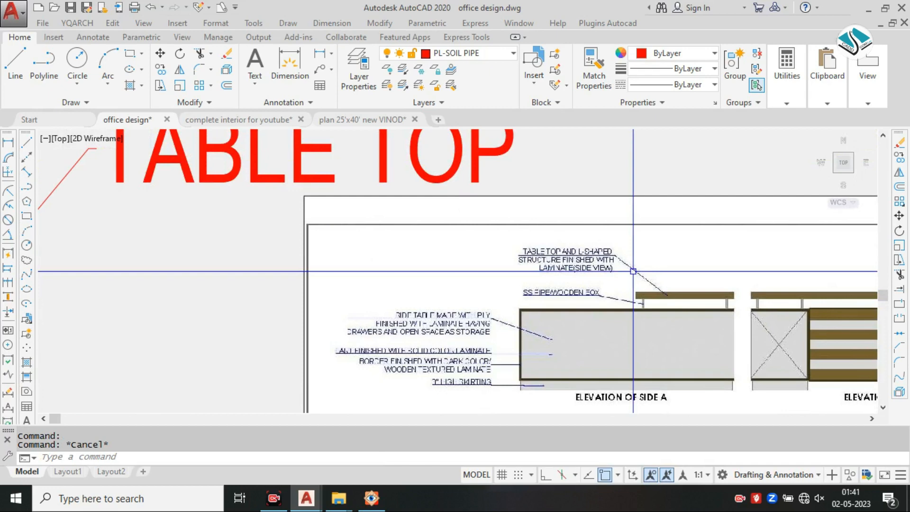
# Step: Scale the TABLE TOP leader down to a text height of about 1/2", to suit the notes on the reference sheet
pyautogui.scroll(1, 618, 262)
pyautogui.scroll(2, 618, 262)
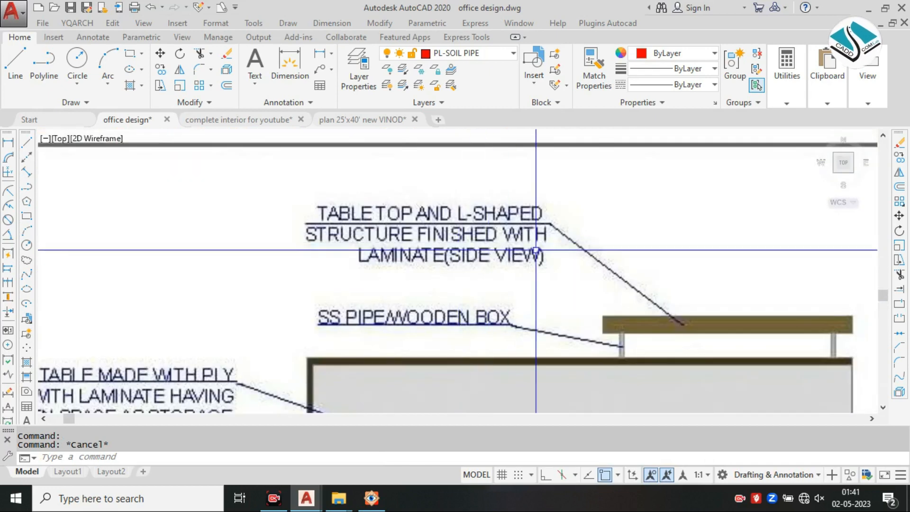
pyautogui.scroll(-2, 511, 216)
pyautogui.moveTo(289, 287)
pyautogui.mouseDown(button='middle')
pyautogui.moveTo(389, 157)
pyautogui.moveTo(387, 201)
pyautogui.mouseUp(button='middle')
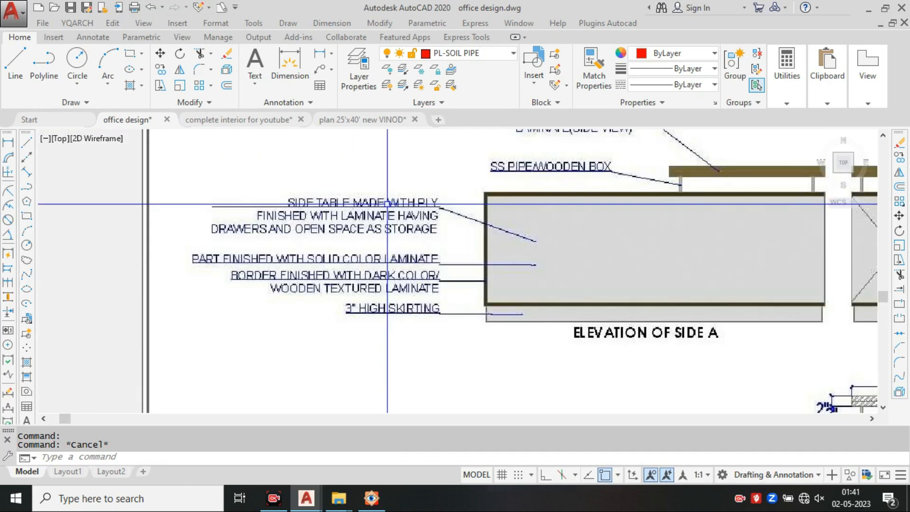
pyautogui.scroll(2, 353, 190)
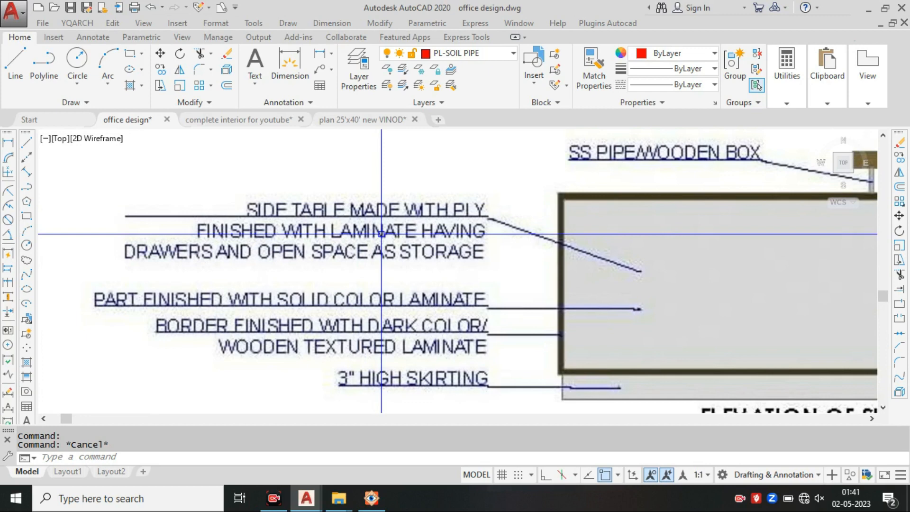
pyautogui.scroll(-6, 382, 234)
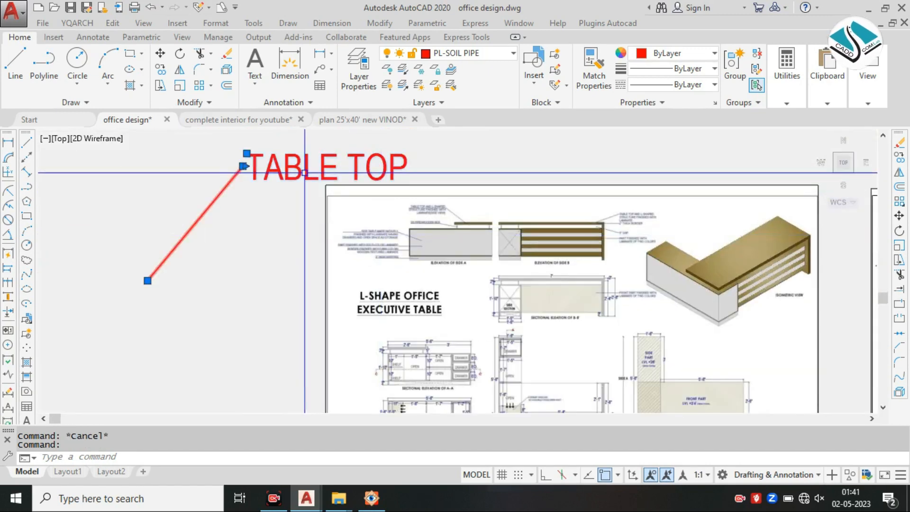
pyautogui.write('c')
pyautogui.press('Return')
pyautogui.click(246, 178)
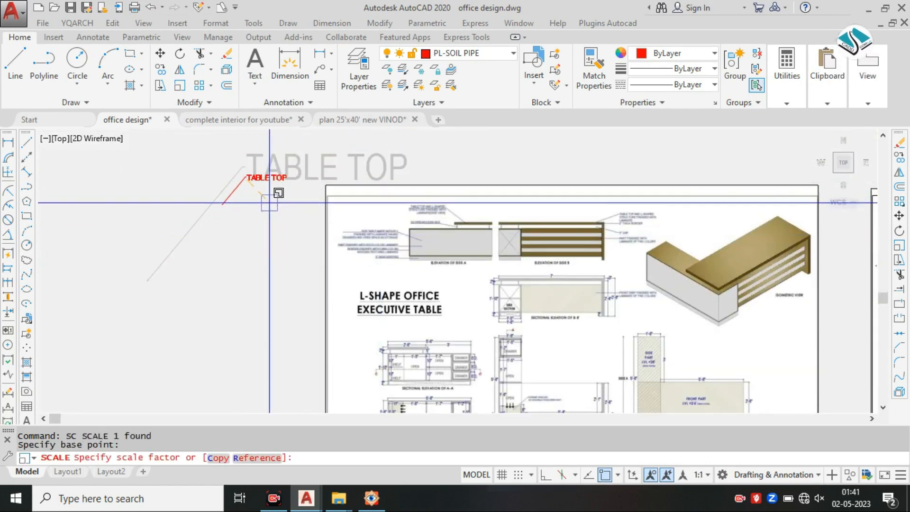
pyautogui.click(241, 186)
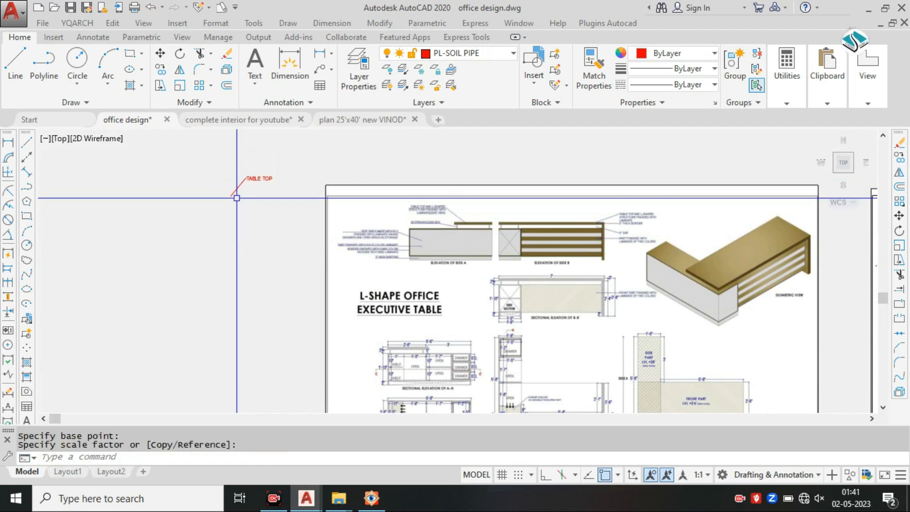
# Step: Move the scaled TABLE TOP leader onto the reference sheet, above the side table note next to the elevation of side A
pyautogui.scroll(4, 244, 190)
pyautogui.click(268, 151)
pyautogui.click(225, 195)
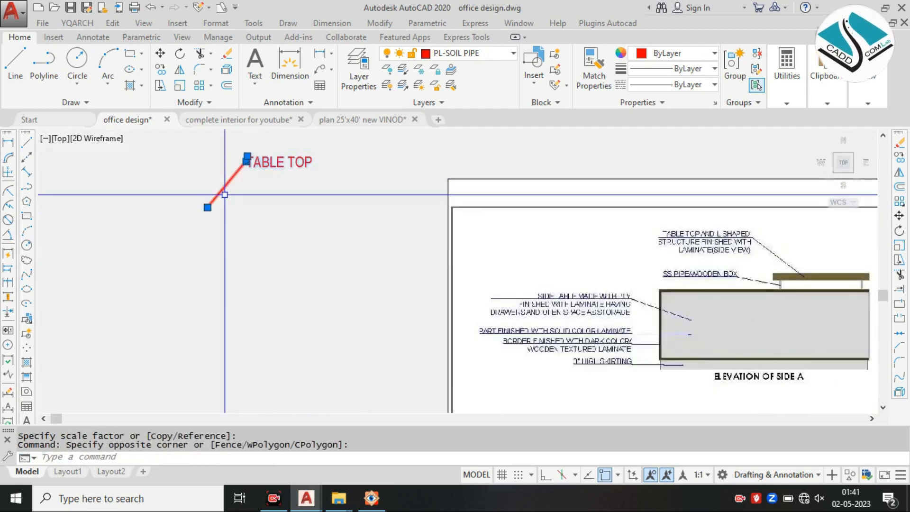
pyautogui.write('m')
pyautogui.press('Return')
pyautogui.click(260, 185)
pyautogui.moveTo(496, 285); pyautogui.dragTo(374, 244, button='middle')
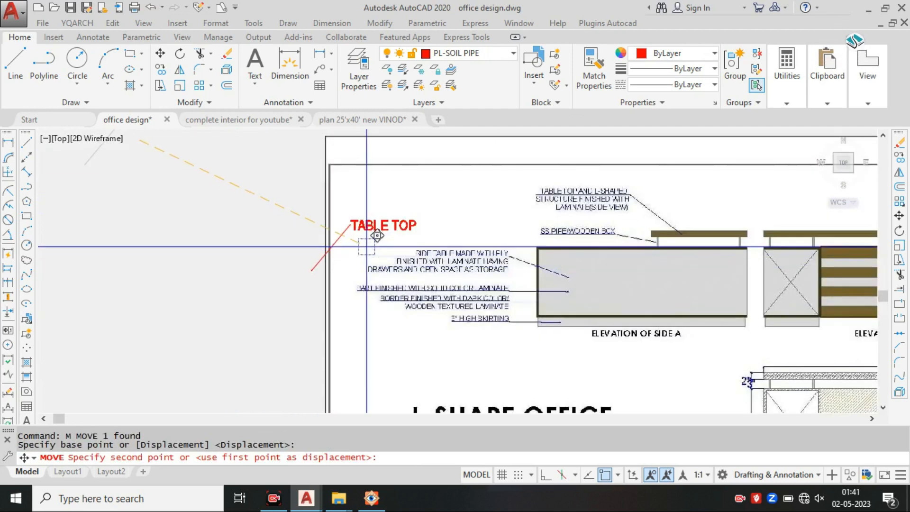
pyautogui.scroll(2, 380, 238)
pyautogui.click(393, 188)
pyautogui.scroll(2, 402, 170)
pyautogui.press('Escape')
# Step: Replace the leader's text with three lines: SIDE TABLE MADE WITH PLY / FINISHED WITH LAMIATE HAVING / DRAWERS AND OPEN SPACES AS STORAGE
pyautogui.click(401, 181)
pyautogui.doubleClick(401, 183)
pyautogui.scroll(-2, 401, 184)
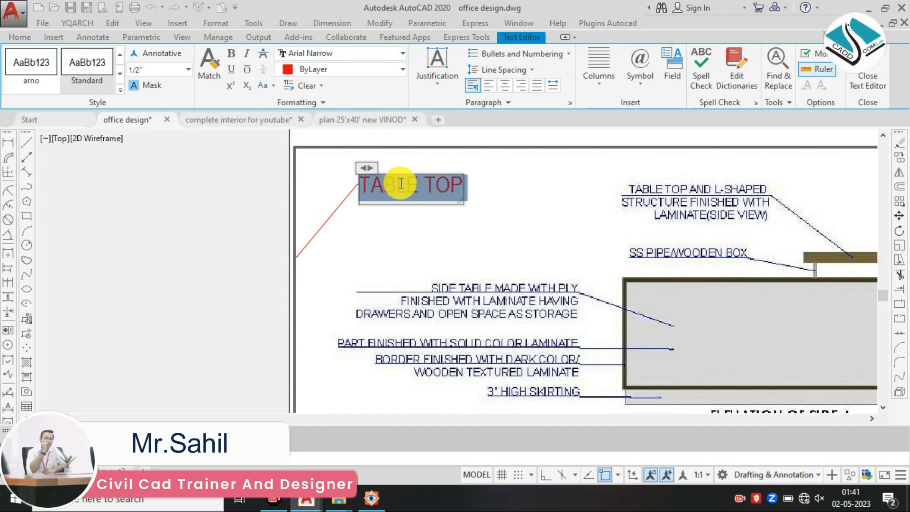
pyautogui.write('SIDE')
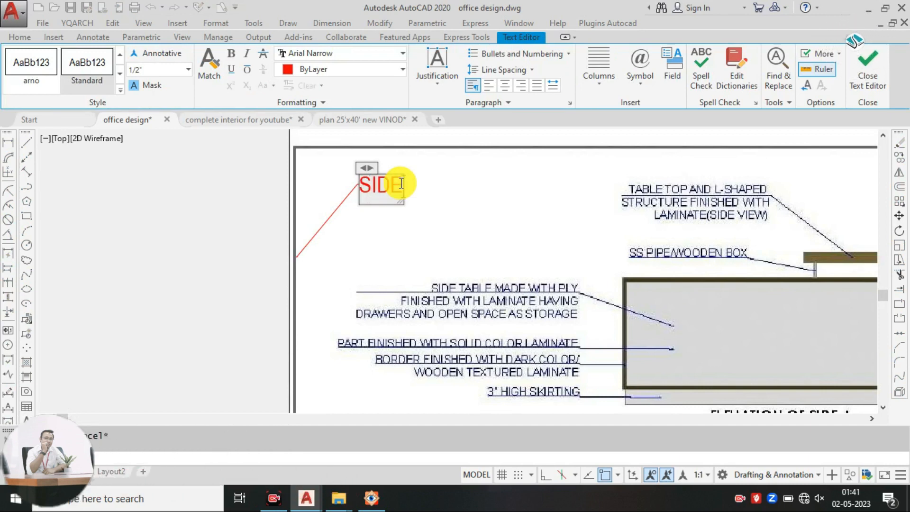
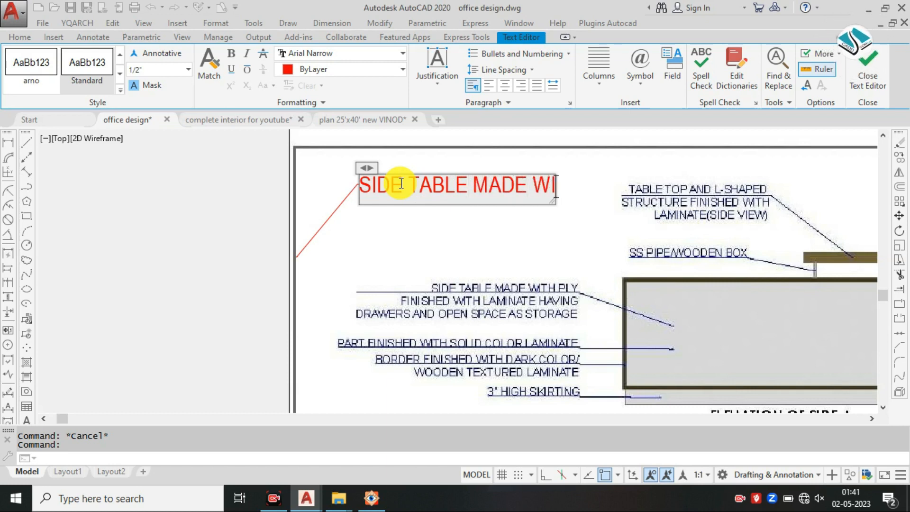
pyautogui.write('PL')
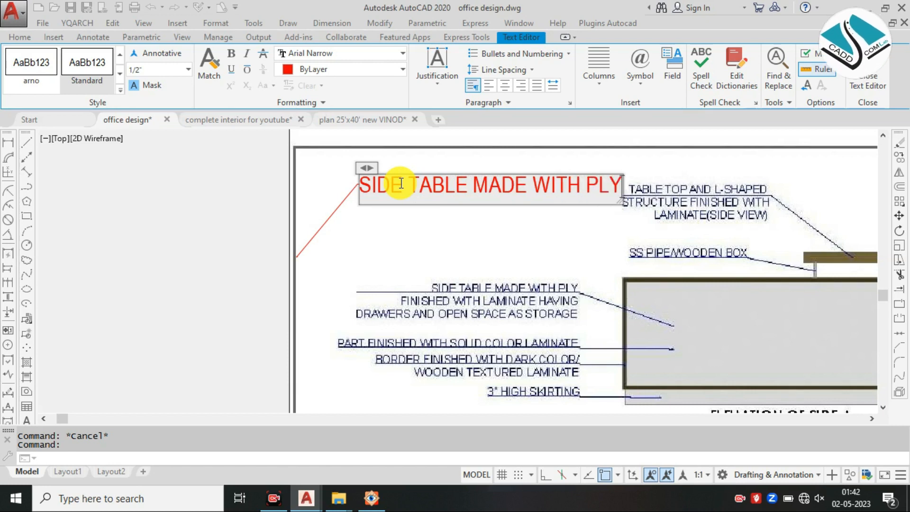
pyautogui.write('Y')
pyautogui.press('Return')
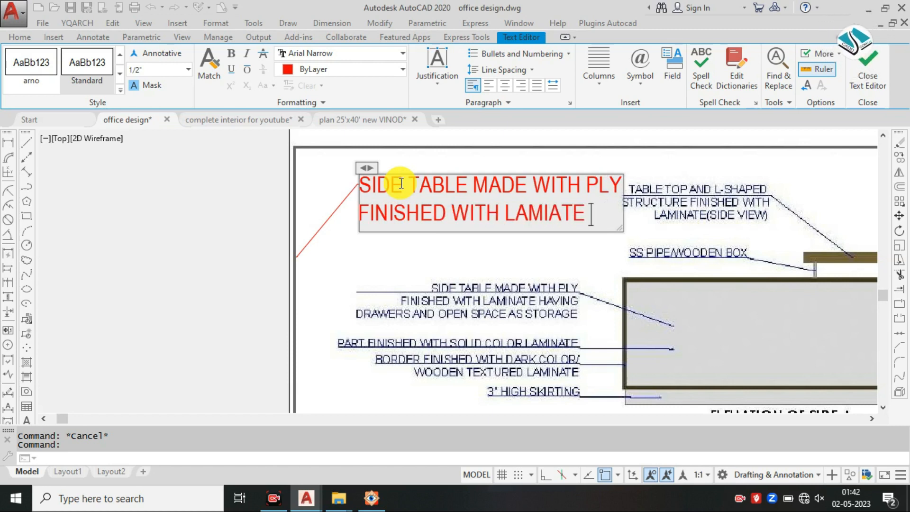
pyautogui.write('HAVING')
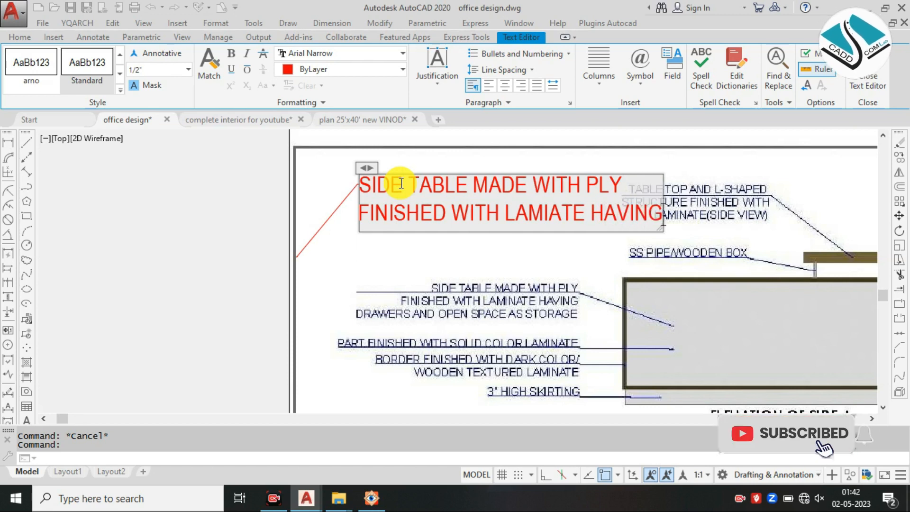
pyautogui.press('Return')
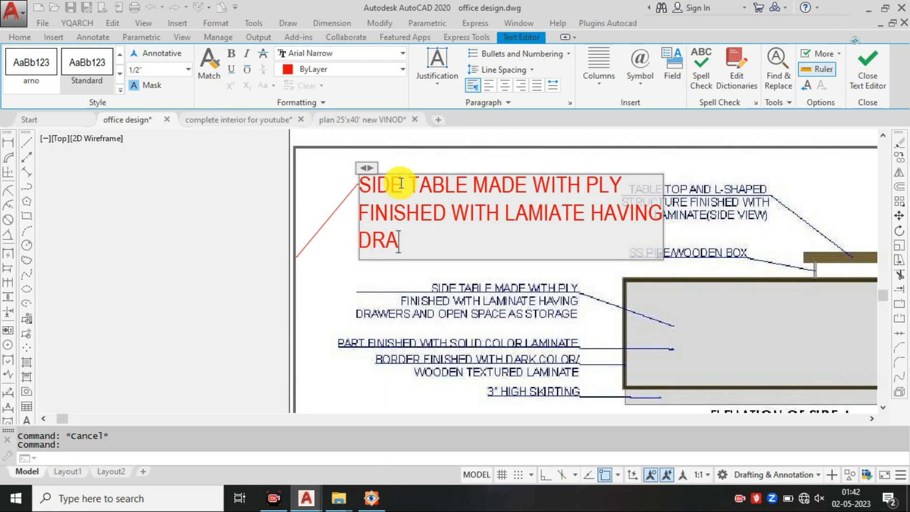
pyautogui.write('WERS')
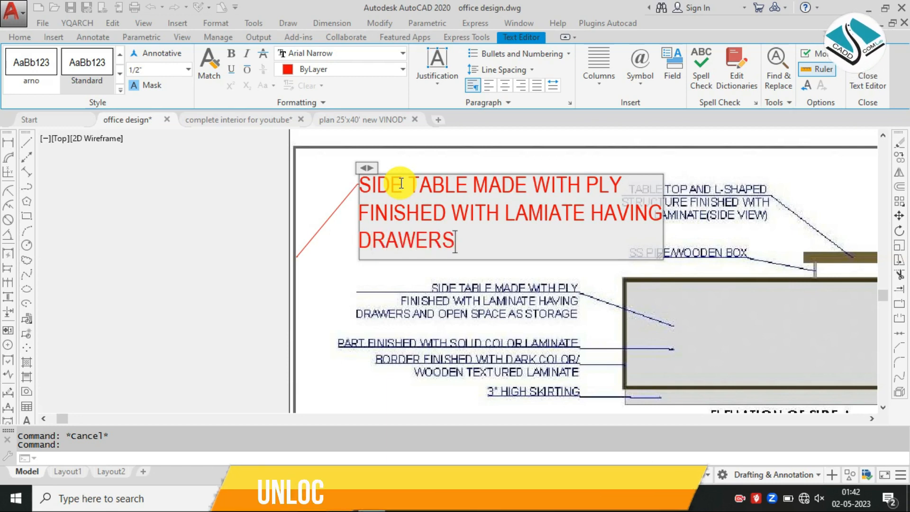
pyautogui.write(' AND OPEN SPACES ')
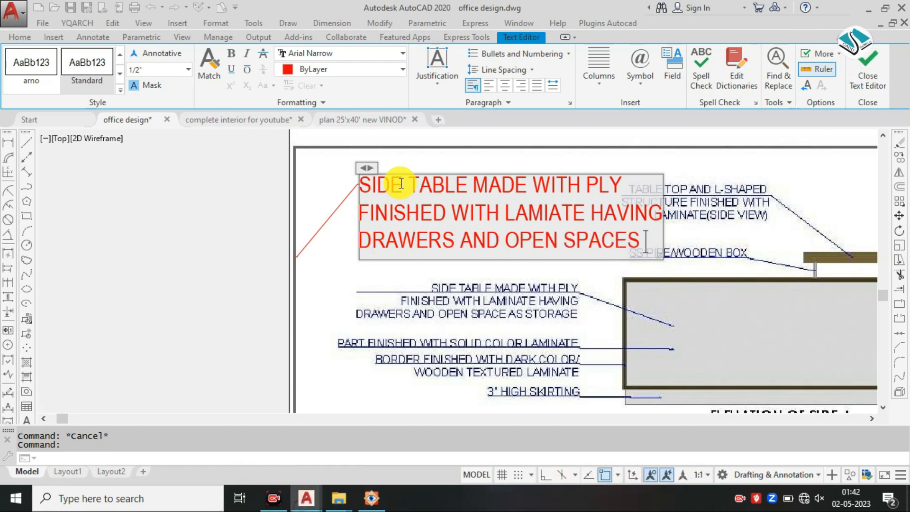
pyautogui.write('AS STORAGE')
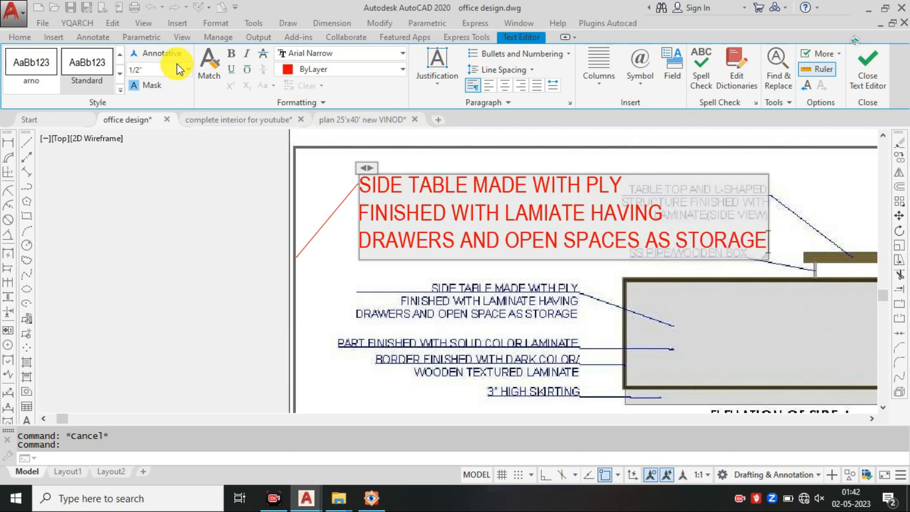
pyautogui.click(201, 173)
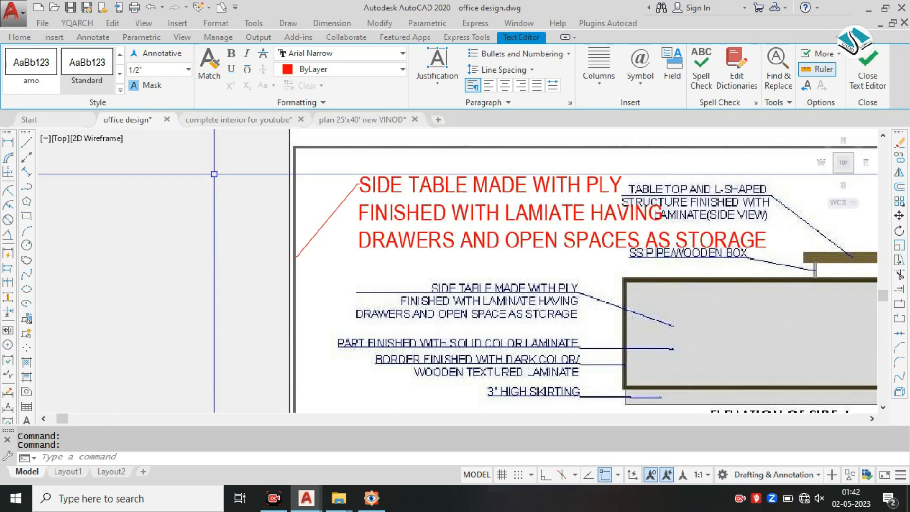
# Step: Move the side table leader off the reference sheet into the empty drawing space to its left
pyautogui.click(393, 190)
pyautogui.write('m')
pyautogui.press('Return')
pyautogui.click(396, 188)
pyautogui.moveTo(313, 190); pyautogui.dragTo(526, 231, button='middle')
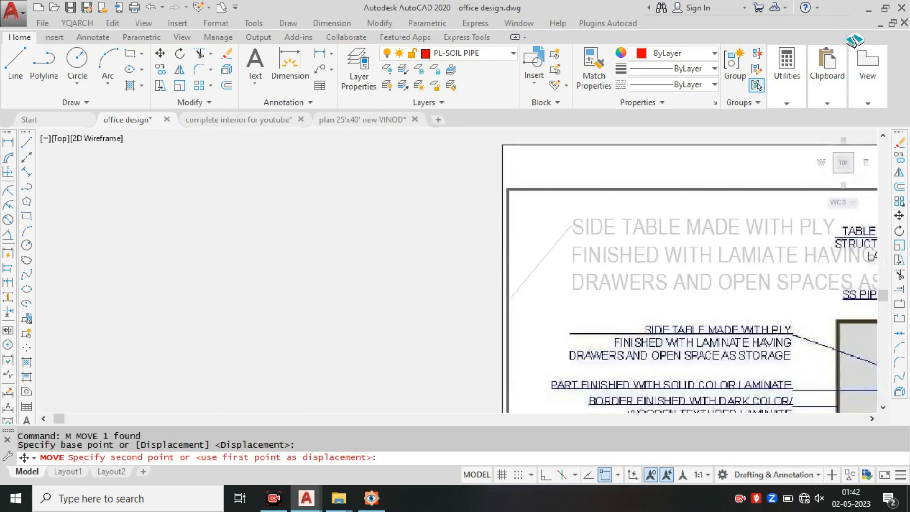
pyautogui.click(167, 227)
# Step: Stretch the side table leader's horizontal landing to the right so its text sits farther from the leader's bend
pyautogui.scroll(2, 56, 239)
pyautogui.click(253, 206)
pyautogui.moveTo(266, 205); pyautogui.dragTo(418, 206, button='middle')
pyautogui.click(363, 206)
pyautogui.scroll(2, 330, 202)
pyautogui.click(331, 192)
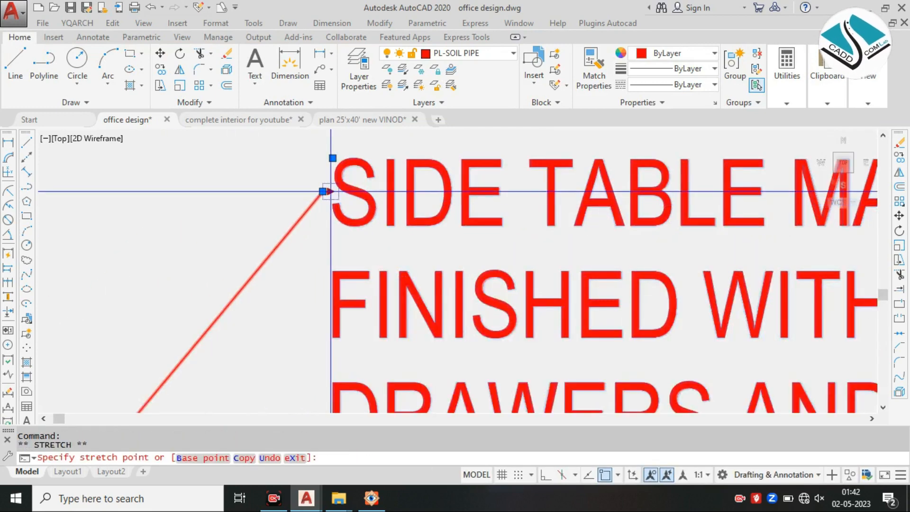
pyautogui.scroll(-2, 331, 193)
pyautogui.click(520, 210)
pyautogui.press('Escape')
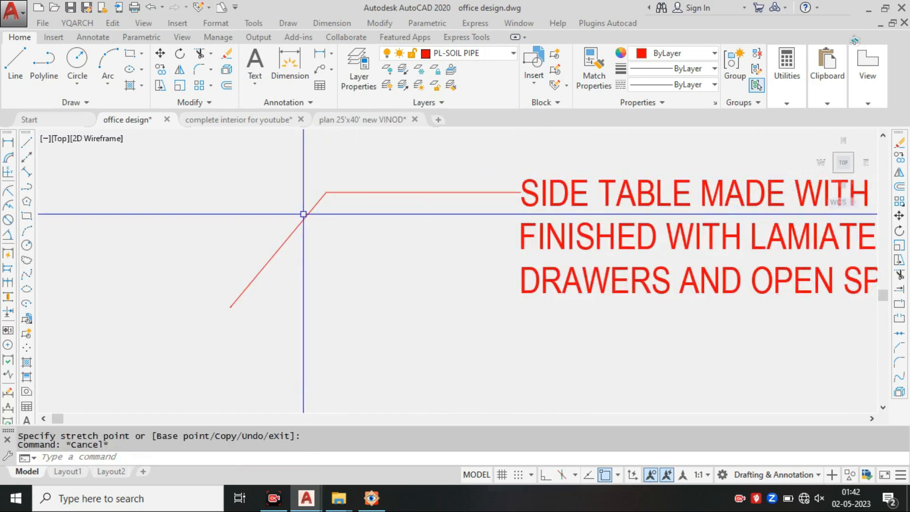
# Step: Open the properties of the side table leader and set its arrowhead size to 6"
pyautogui.click(318, 218)
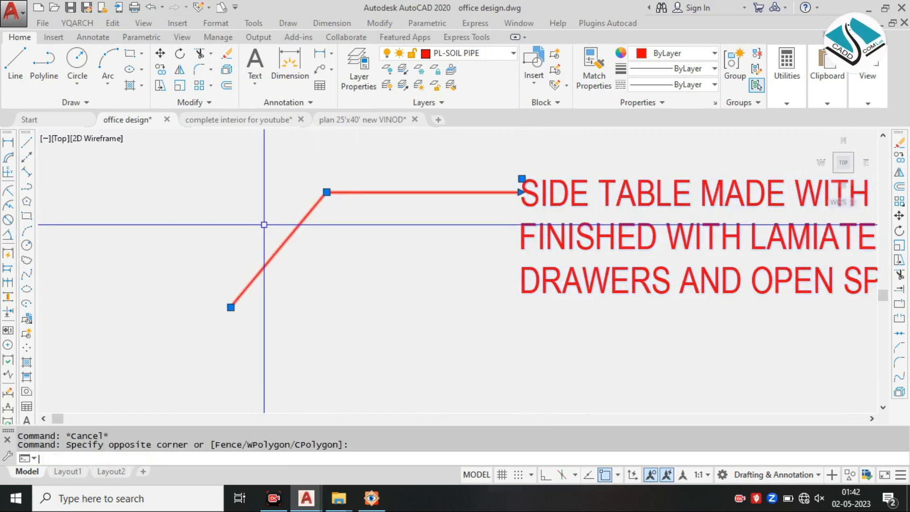
pyautogui.press('Return')
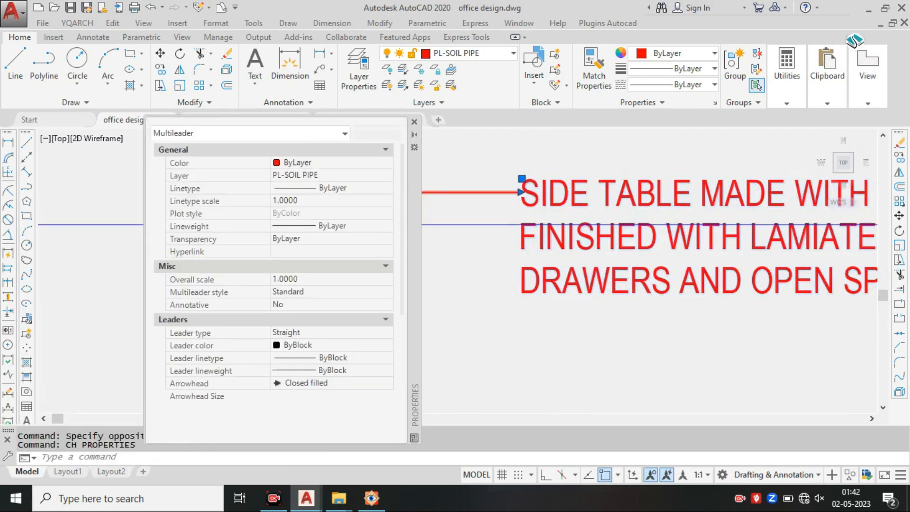
pyautogui.moveTo(412, 219); pyautogui.dragTo(766, 151)
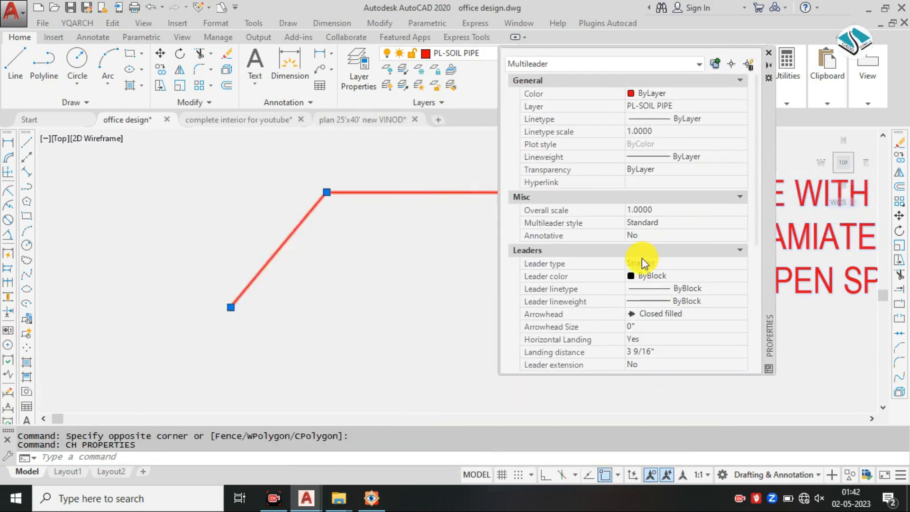
pyautogui.scroll(-5, 596, 288)
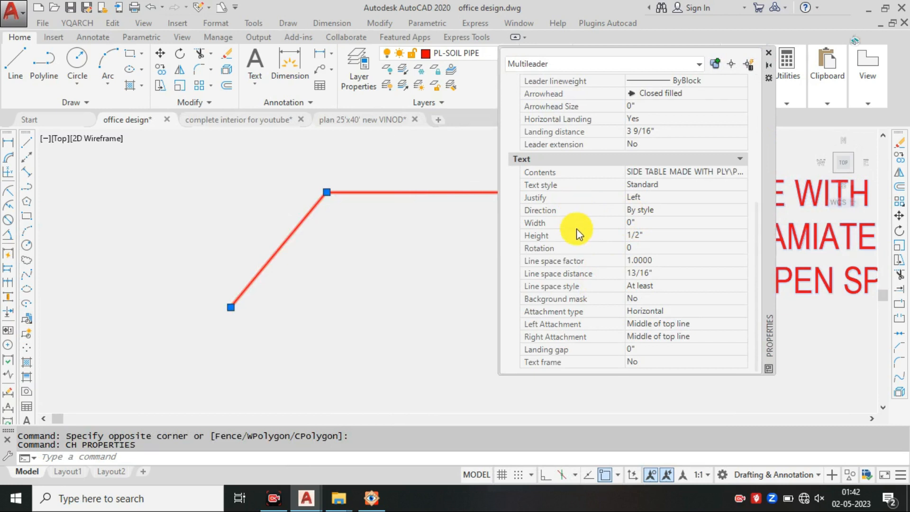
pyautogui.scroll(2, 598, 222)
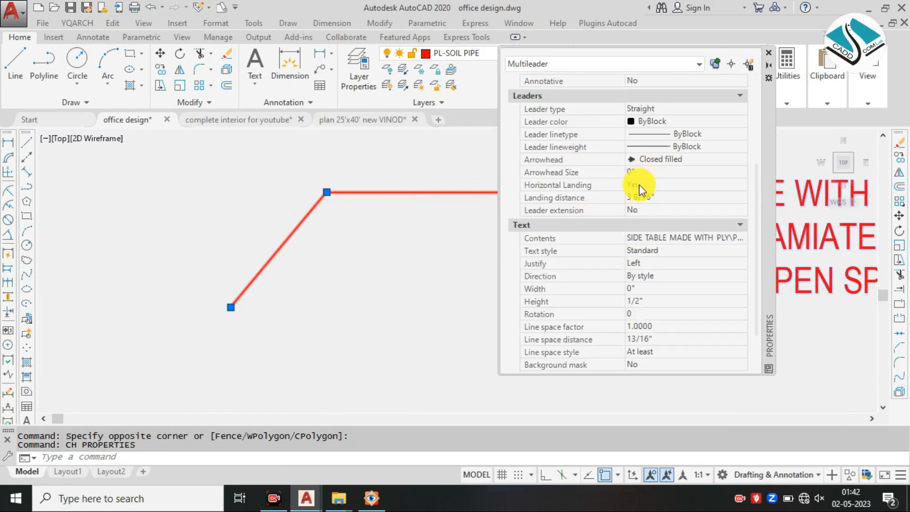
pyautogui.click(641, 172)
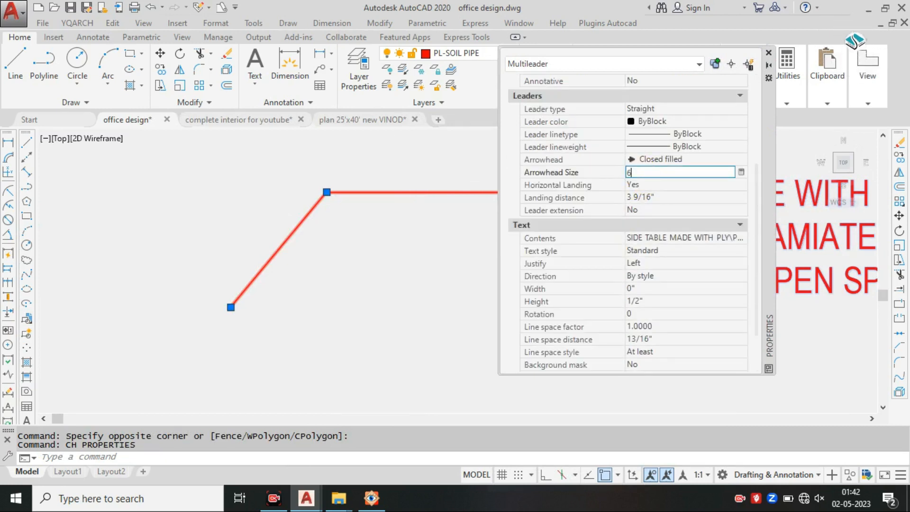
pyautogui.press('Return')
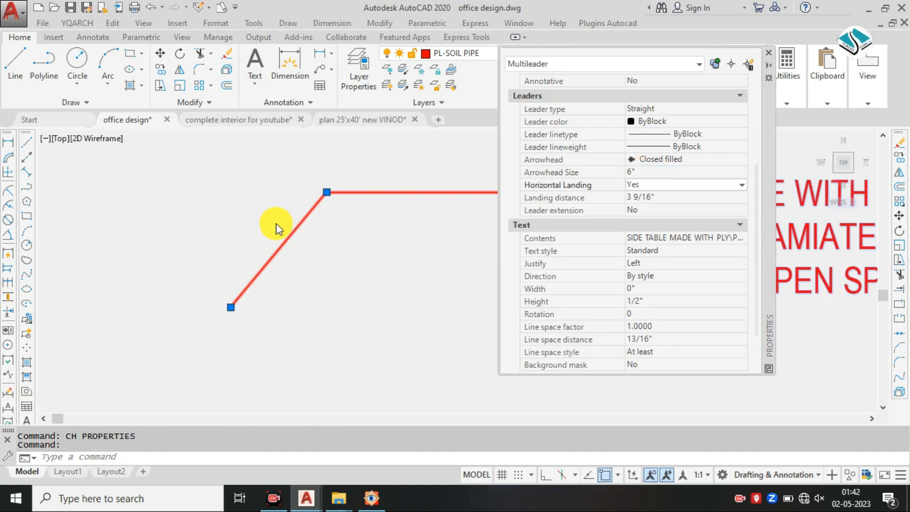
# Step: Try arrowhead sizes of 2", 1/2" and 5/8" on the side table leader
pyautogui.click(638, 172)
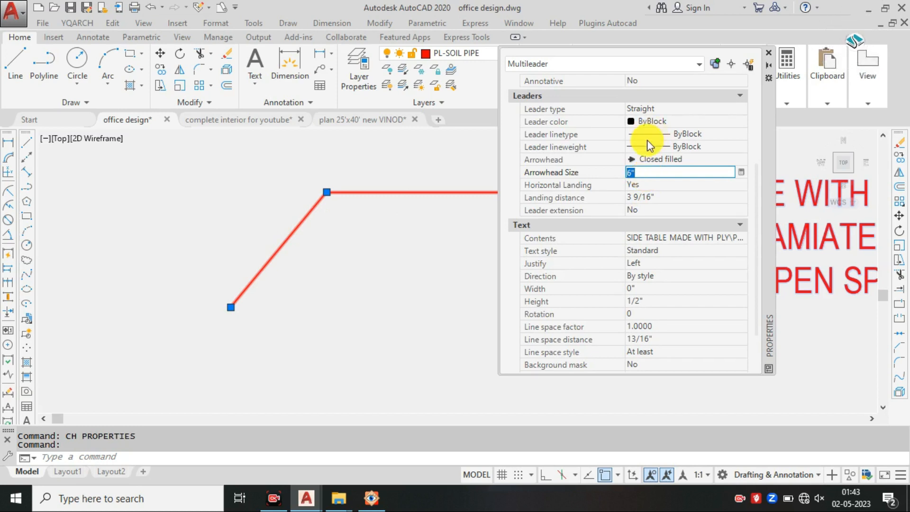
pyautogui.write('2"')
pyautogui.press('Return')
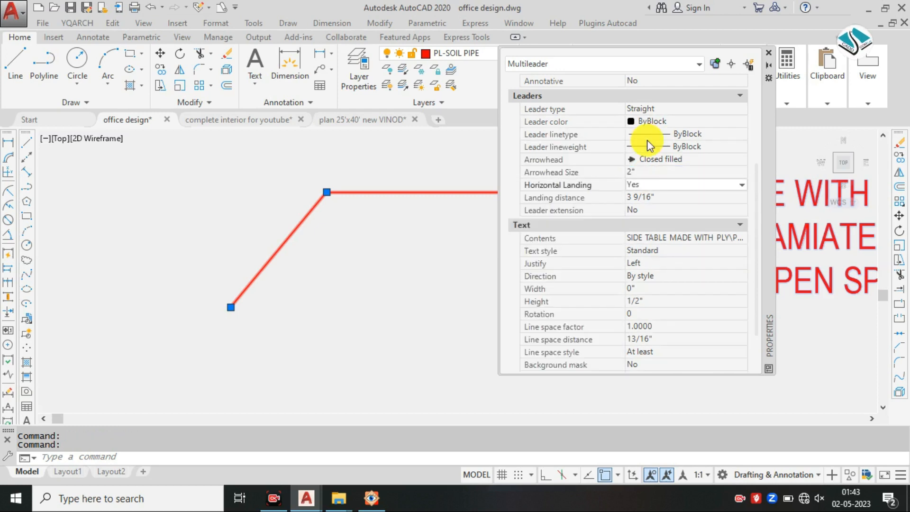
pyautogui.click(641, 174)
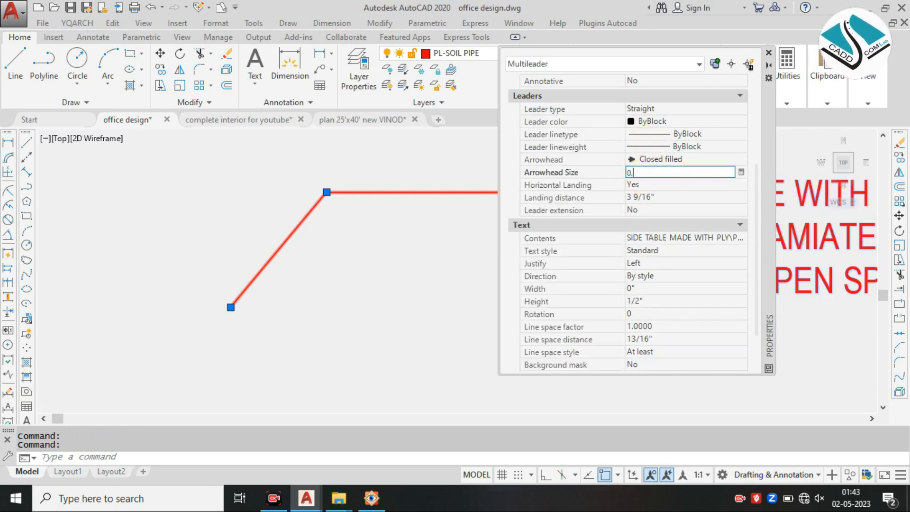
pyautogui.press('Return')
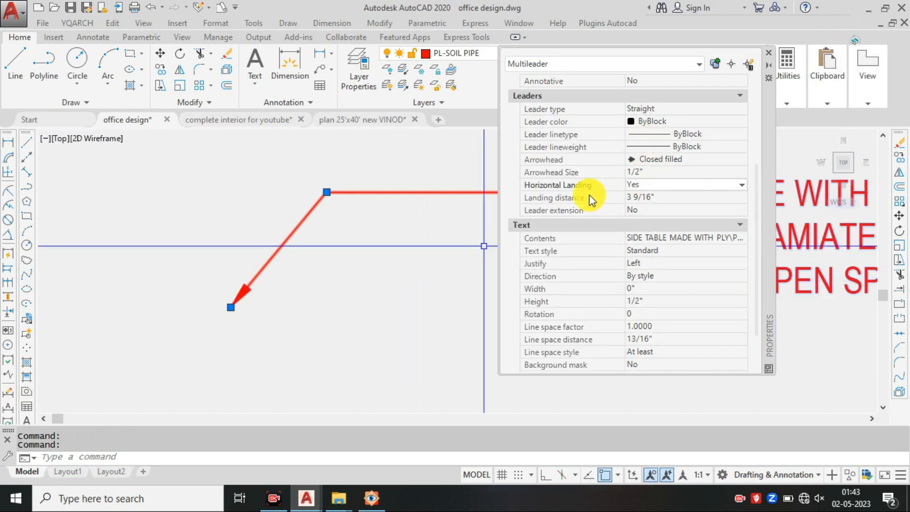
pyautogui.click(652, 172)
pyautogui.write('0')
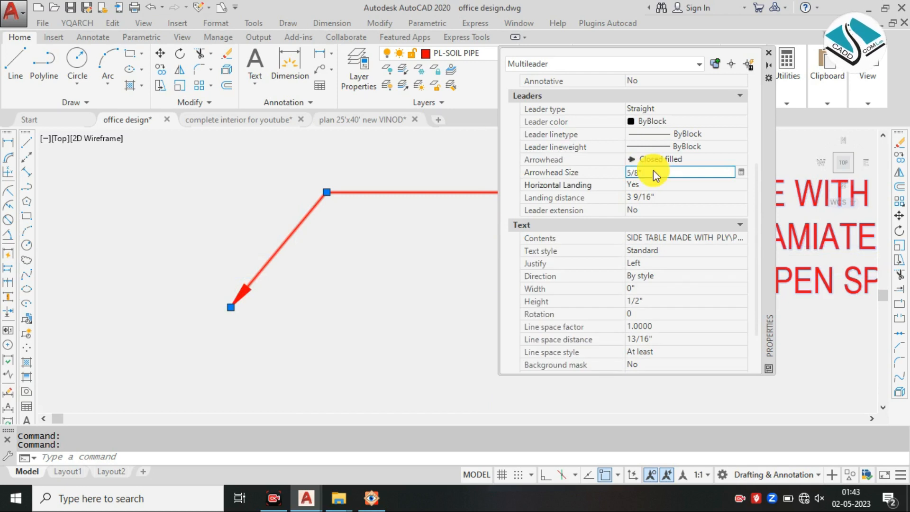
# Step: Set the side table leader's arrowhead size to 0.7 and close its properties
pyautogui.click(634, 173)
pyautogui.write('0.7')
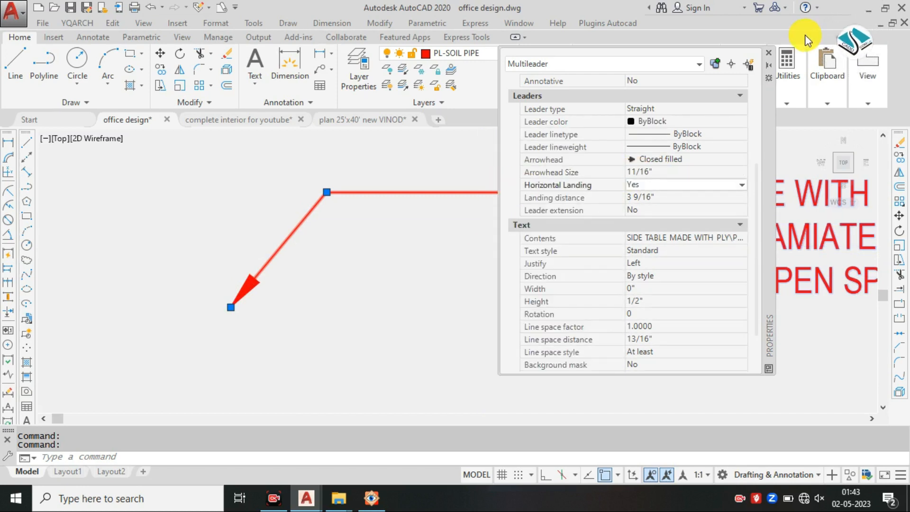
pyautogui.click(770, 52)
pyautogui.moveTo(522, 181); pyautogui.dragTo(422, 216, button='middle')
pyautogui.scroll(-2, 492, 189)
pyautogui.press('Escape')
pyautogui.press('Escape')
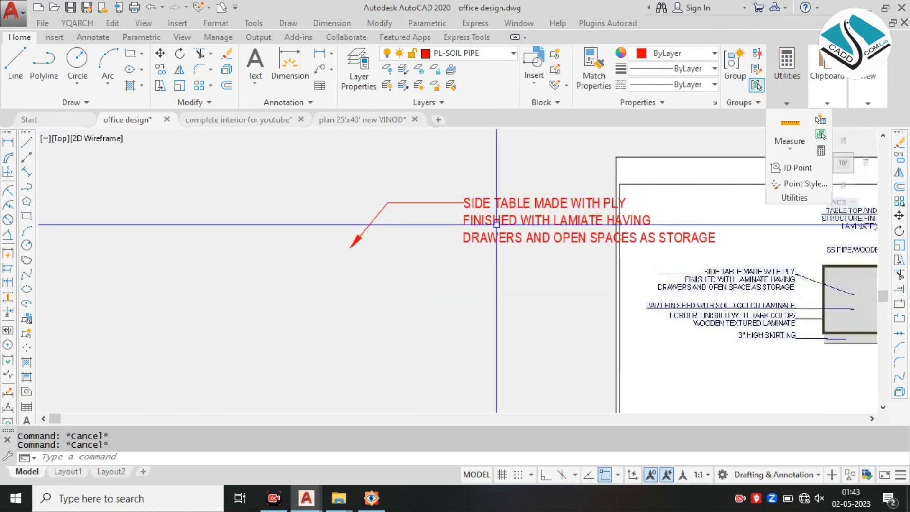
# Step: Change the side table leader's colour to the dark blue 16,86,137
pyautogui.click(490, 225)
pyautogui.click(406, 198)
pyautogui.click(675, 53)
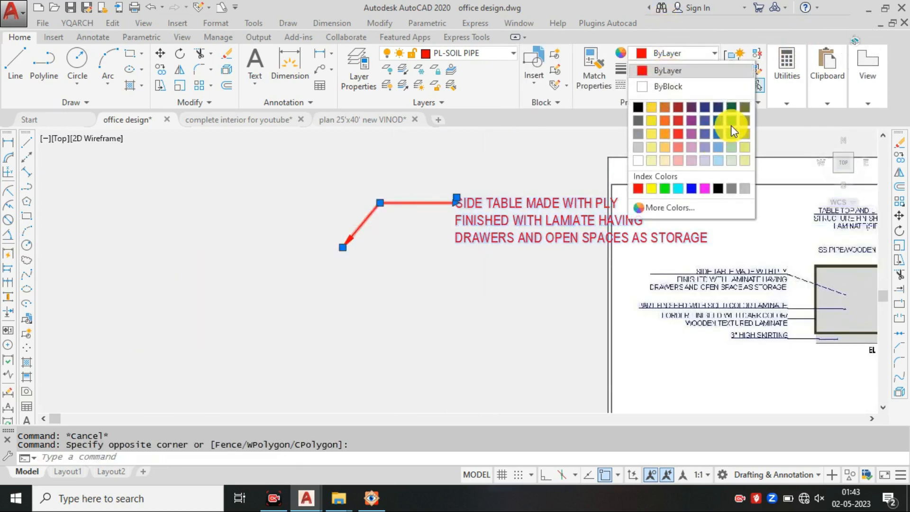
pyautogui.click(719, 121)
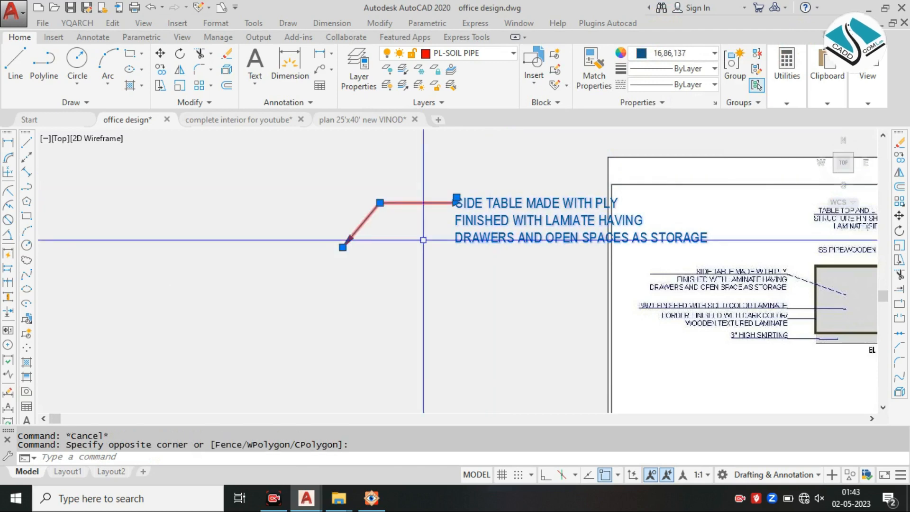
# Step: Move the side table leader by its arrow tip into the table plan, into the empty space beside the top of SIDE PART
pyautogui.press('space')
pyautogui.click(342, 247)
pyautogui.scroll(-3, 268, 246)
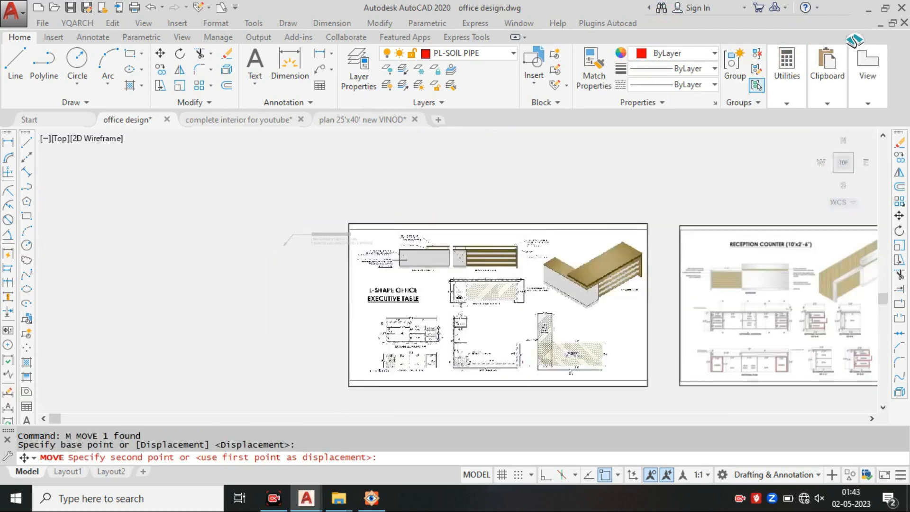
pyautogui.moveTo(527, 246); pyautogui.dragTo(397, 246, button='middle')
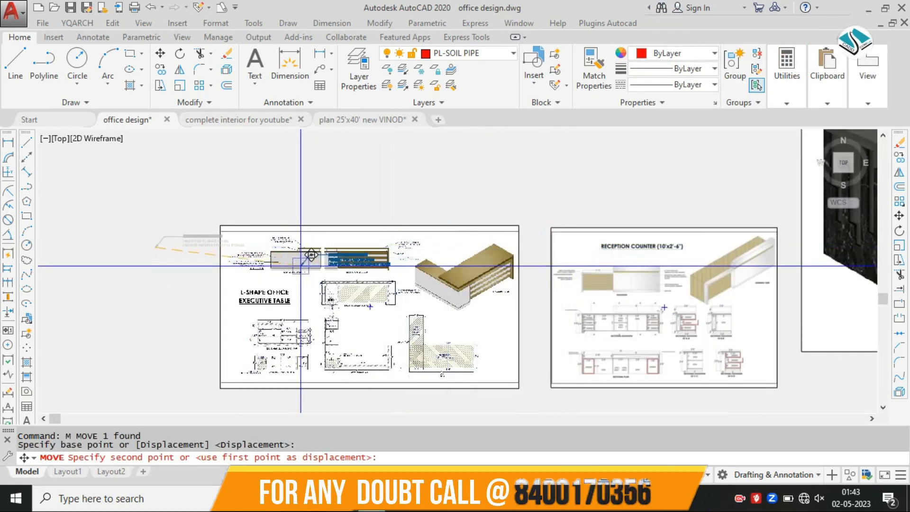
pyautogui.scroll(8, 274, 251)
pyautogui.moveTo(244, 263); pyautogui.dragTo(421, 252, button='middle')
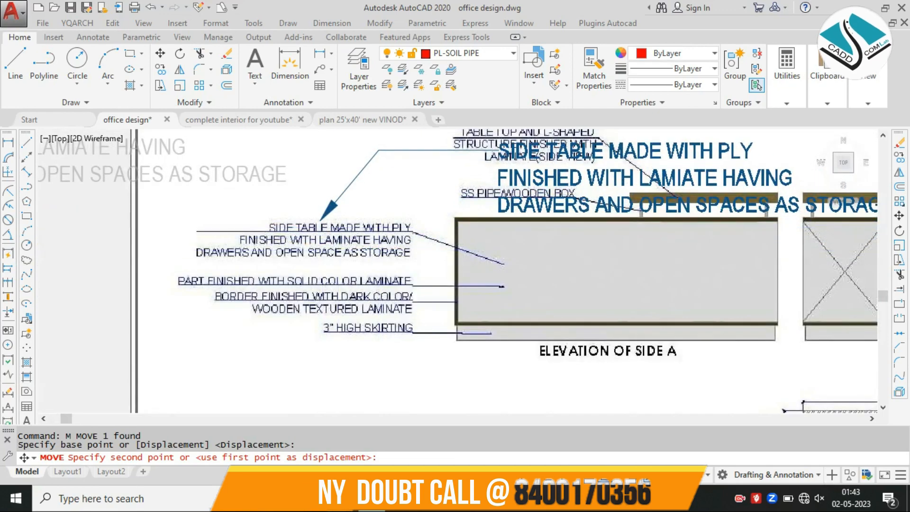
pyautogui.scroll(2, 326, 215)
pyautogui.scroll(-5, 339, 271)
pyautogui.moveTo(559, 279); pyautogui.dragTo(162, 200, button='middle')
pyautogui.scroll(-2, 248, 215)
pyautogui.scroll(2, 531, 178)
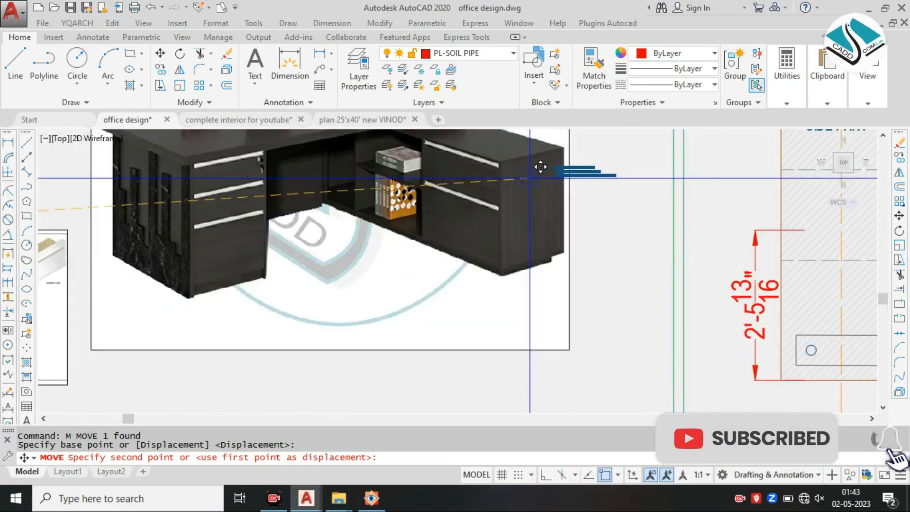
pyautogui.moveTo(530, 177); pyautogui.dragTo(591, 232, button='middle')
pyautogui.scroll(-3, 558, 203)
pyautogui.scroll(-2, 654, 197)
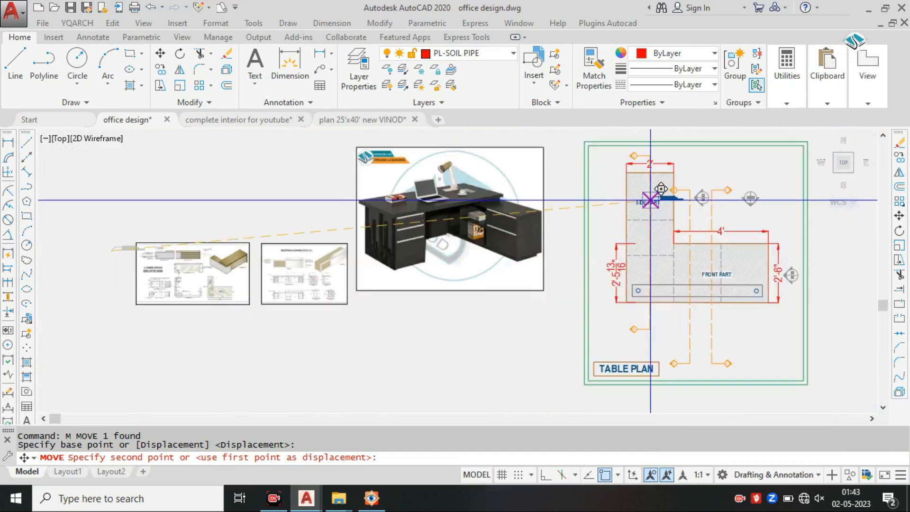
pyautogui.moveTo(654, 197); pyautogui.dragTo(489, 242, button='middle')
pyautogui.scroll(3, 537, 211)
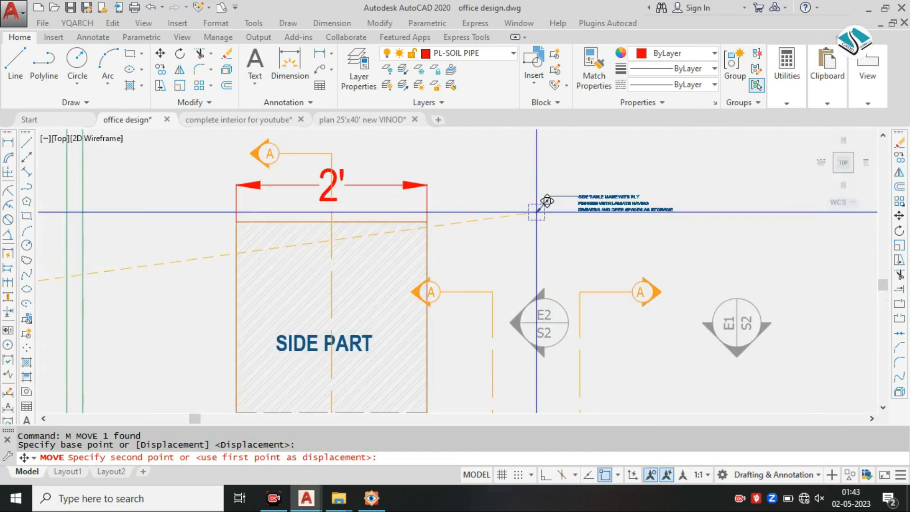
pyautogui.click(536, 212)
pyautogui.press('Escape')
# Step: Scale up the side table leader to suit the table plan, using a base point just below its landing
pyautogui.click(592, 170)
pyautogui.click(566, 225)
pyautogui.write('Sc')
pyautogui.press('Return')
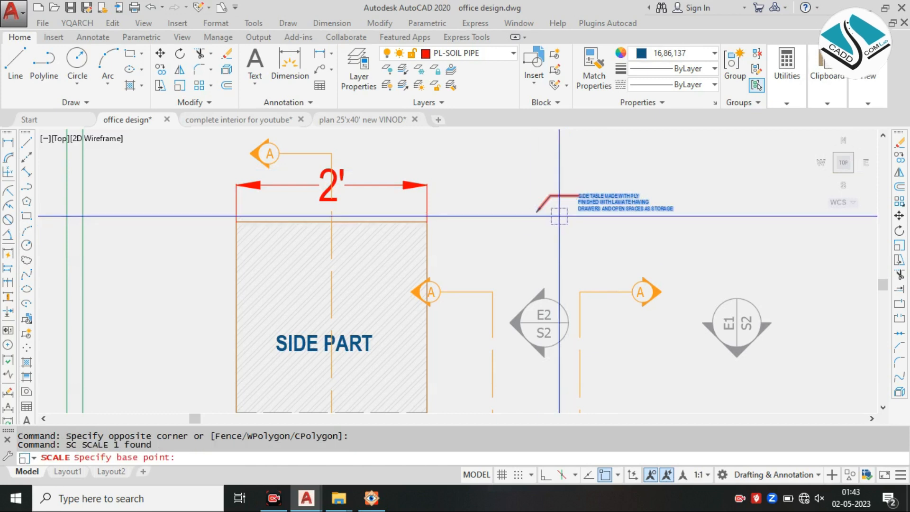
pyautogui.click(560, 215)
pyautogui.press('Escape')
# Step: Move the enlarged leader by its arrow tip so it points inside the upper right corner of SIDE PART
pyautogui.click(602, 219)
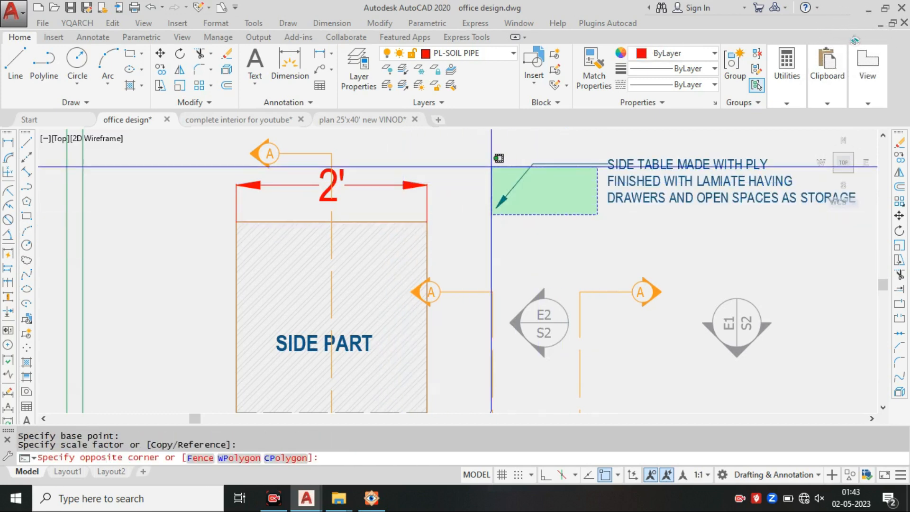
pyautogui.click(485, 159)
pyautogui.write('m')
pyautogui.press('Return')
pyautogui.click(498, 208)
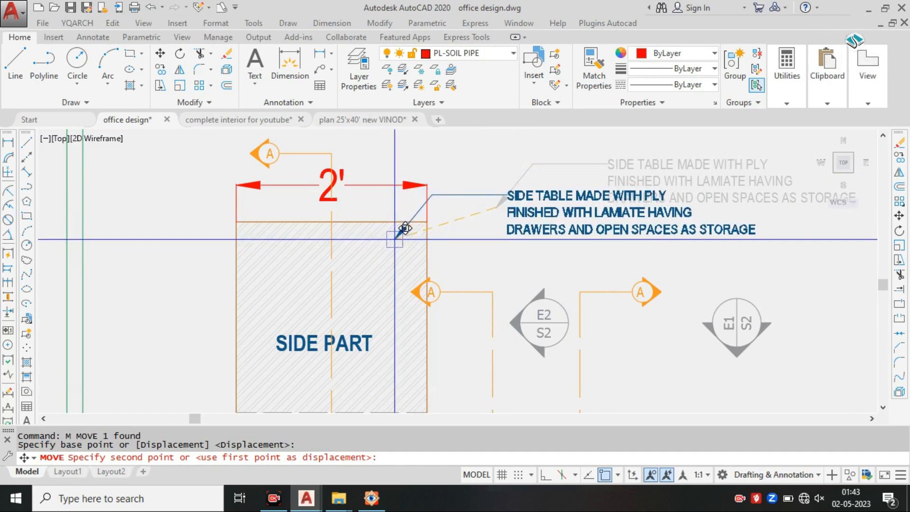
pyautogui.press('Escape')
# Step: Mirror the side table leader about the vertical centre line of SIDE PART, keeping the original
pyautogui.scroll(-5, 549, 194)
pyautogui.scroll(3, 555, 209)
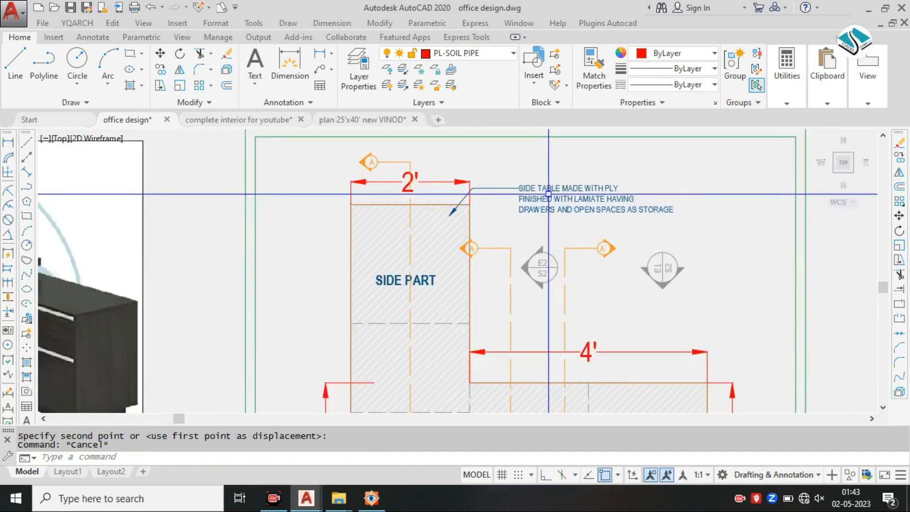
pyautogui.click(548, 190)
pyautogui.write('MI')
pyautogui.press('Return')
pyautogui.click(409, 189)
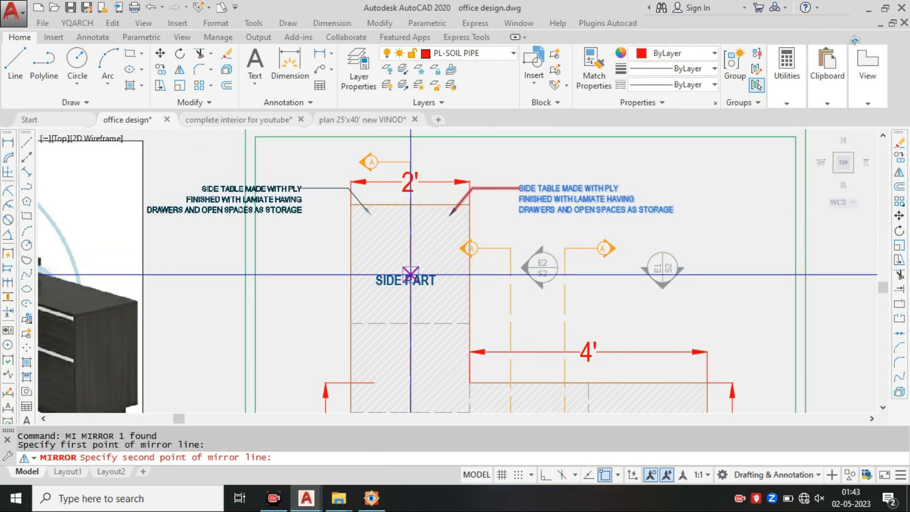
pyautogui.click(408, 258)
pyautogui.press('Return')
pyautogui.moveTo(327, 204); pyautogui.dragTo(346, 222, button='middle')
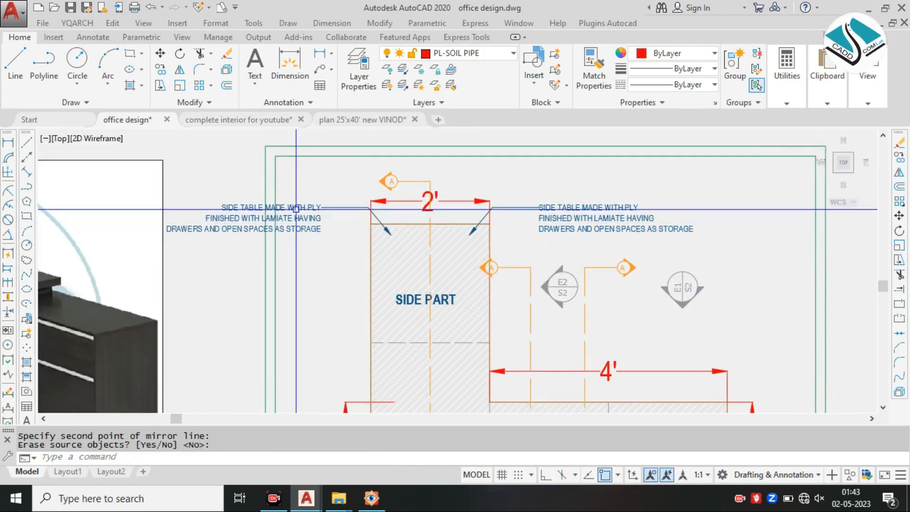
# Step: Open the mirrored leader's note beside the upper left of SIDE PART for editing and clear all its text
pyautogui.click(296, 208)
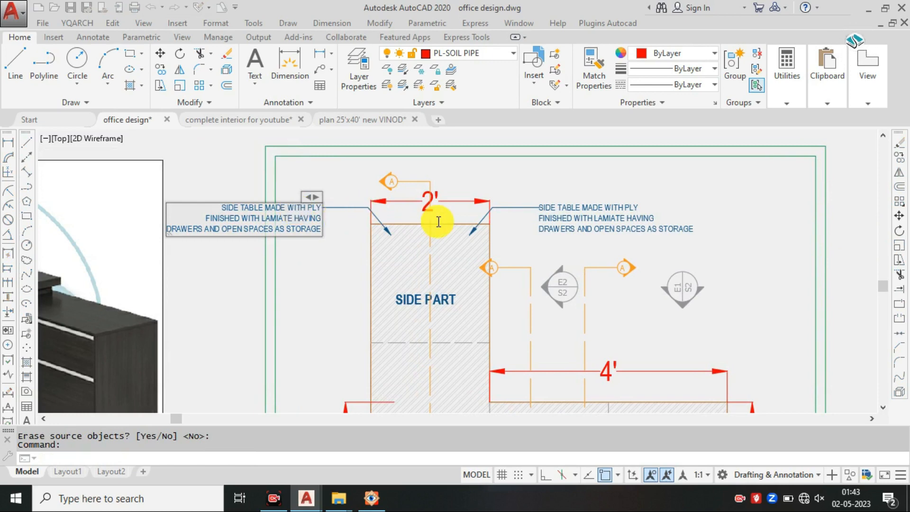
pyautogui.scroll(4, 256, 224)
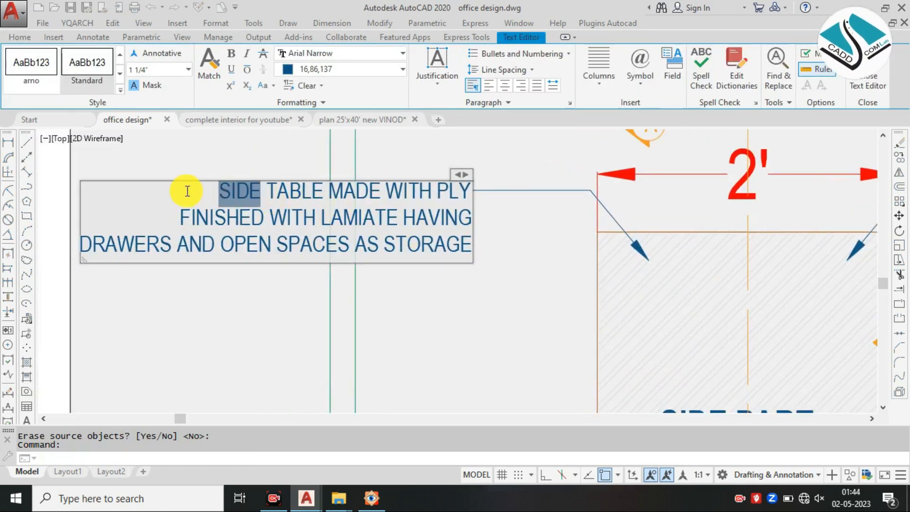
pyautogui.press('Delete')
pyautogui.hotkey('ctrl', 'a')
pyautogui.press('Delete')
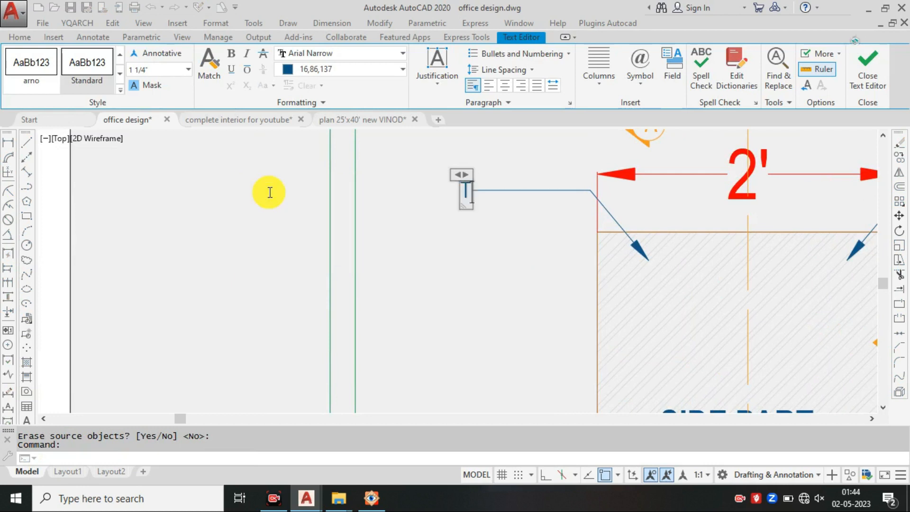
# Step: Enter the new note as two lines: "TOP TABLE MATERIAL WITH PLYWOOD" and "AND FINISH WITH LAMINATE DARK WOOD"
pyautogui.write('TOP')
pyautogui.press('BackSpace')
pyautogui.press('BackSpace')
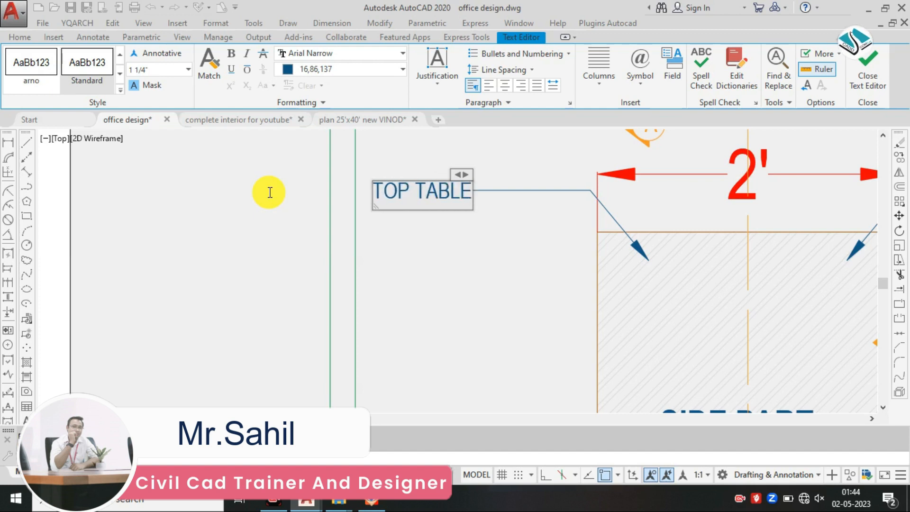
pyautogui.write('TOP TABLE MATERIAL')
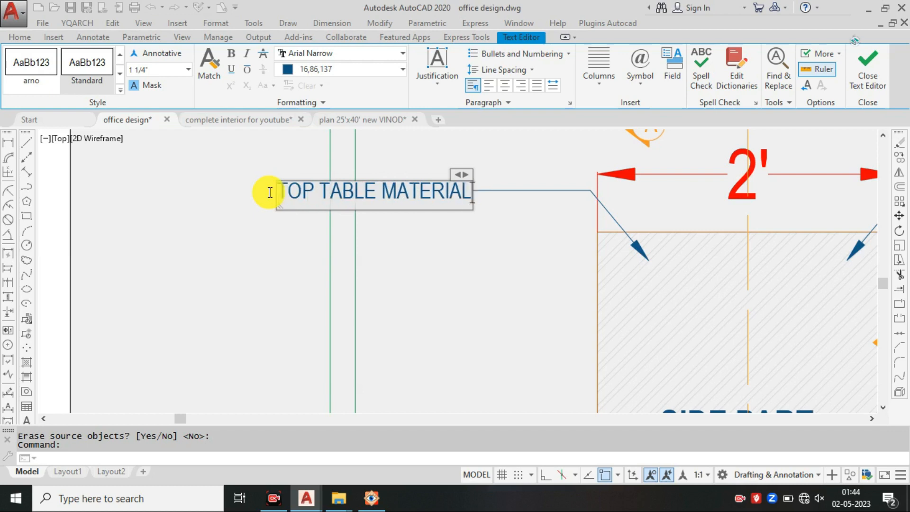
pyautogui.write(' WITH')
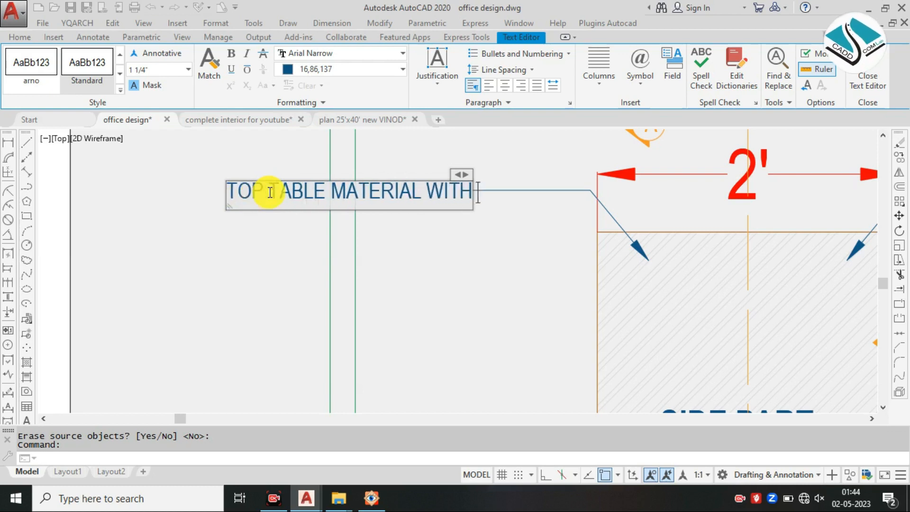
pyautogui.write(' PLYWOOD')
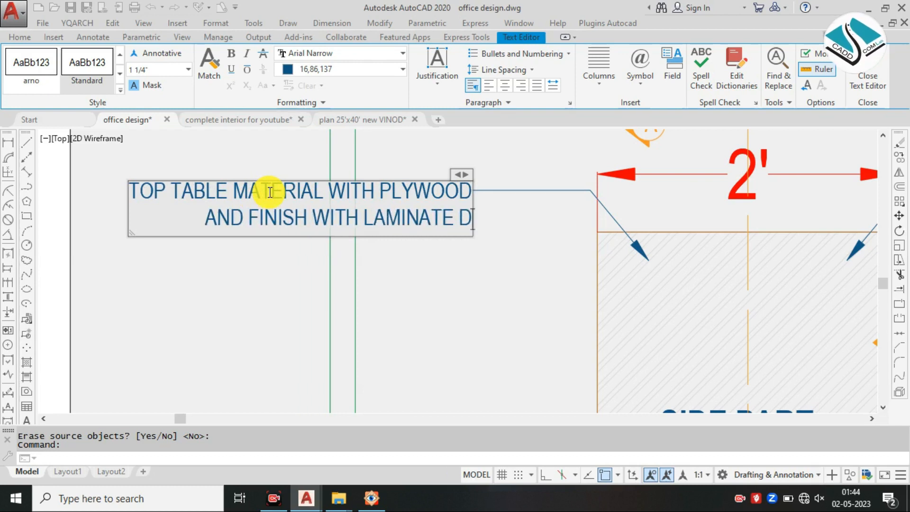
pyautogui.write('W')
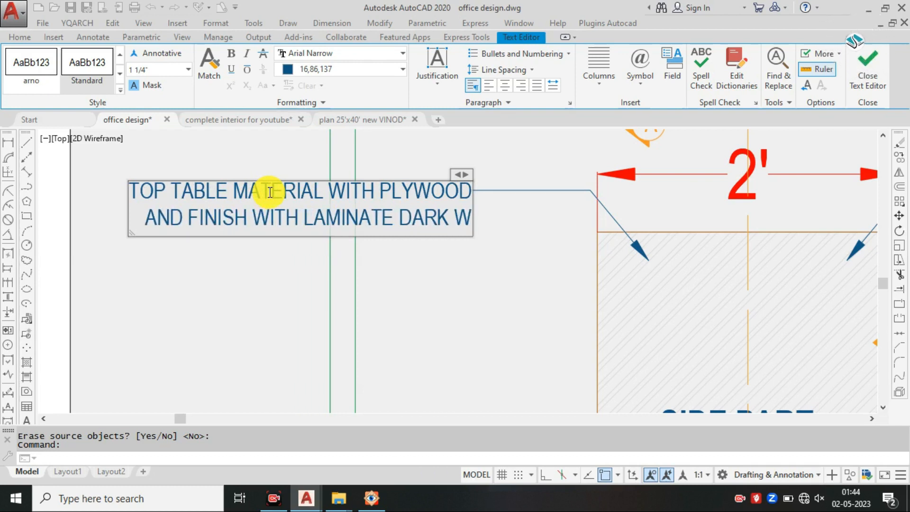
pyautogui.write('OOD')
pyautogui.press('Return')
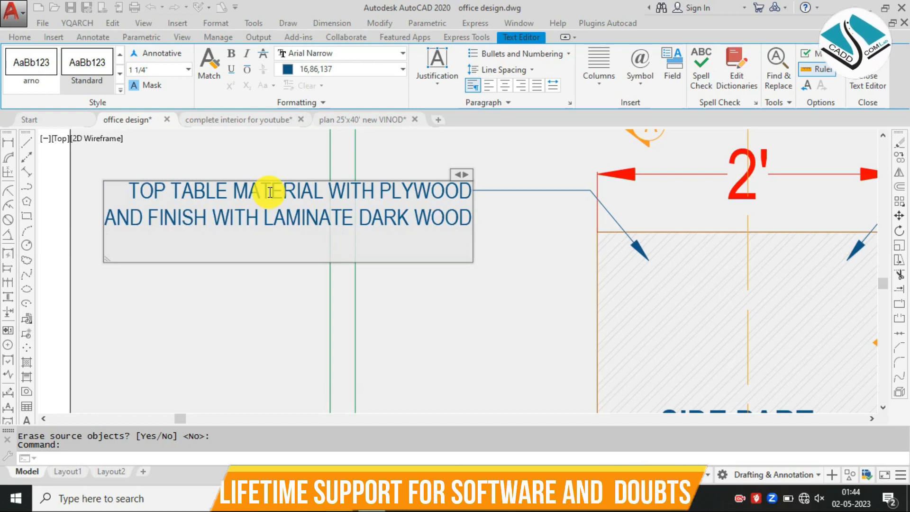
# Step: Add a third line "THICK. 15 MM" to the top table note and finish editing it
pyautogui.write('TH')
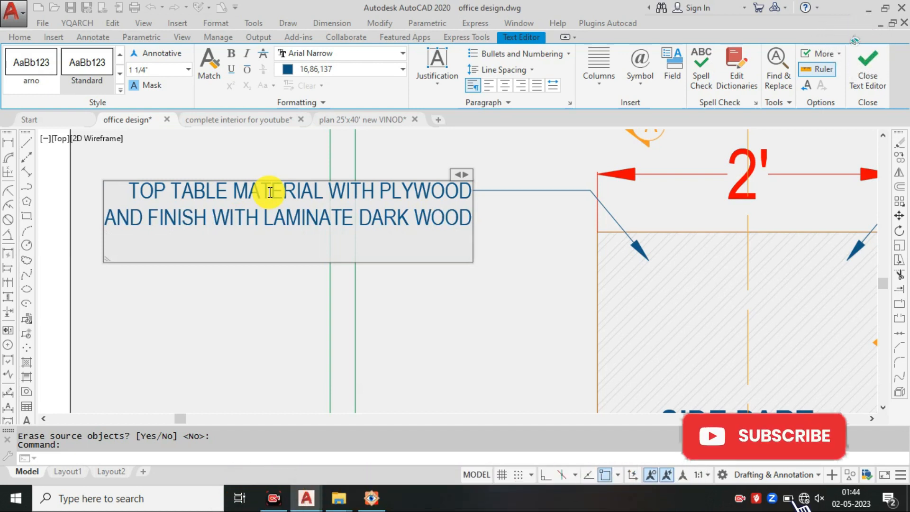
pyautogui.write('ICK')
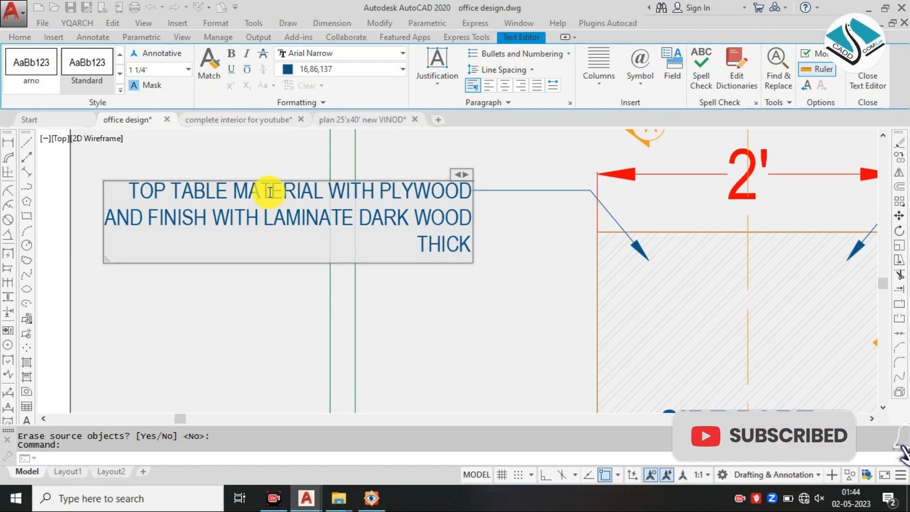
pyautogui.write('. 15 MM')
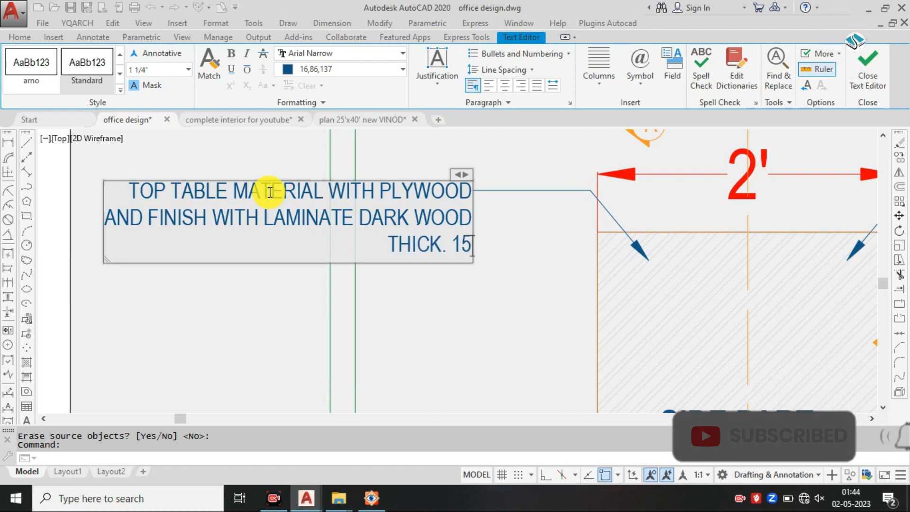
pyautogui.click(439, 307)
pyautogui.press('Escape')
# Step: Examine the material notes and layout of the reference executive table and reception counter sheets
pyautogui.scroll(-2, 517, 275)
pyautogui.moveTo(517, 276)
pyautogui.mouseDown(button='middle')
pyautogui.moveTo(429, 228)
pyautogui.moveTo(379, 230)
pyautogui.mouseUp(button='middle')
pyautogui.scroll(-2, 444, 256)
pyautogui.moveTo(190, 280); pyautogui.dragTo(333, 266, button='middle')
pyautogui.moveTo(234, 278); pyautogui.dragTo(400, 241, button='middle')
pyautogui.moveTo(207, 335); pyautogui.dragTo(394, 291, button='middle')
pyautogui.scroll(2, 268, 299)
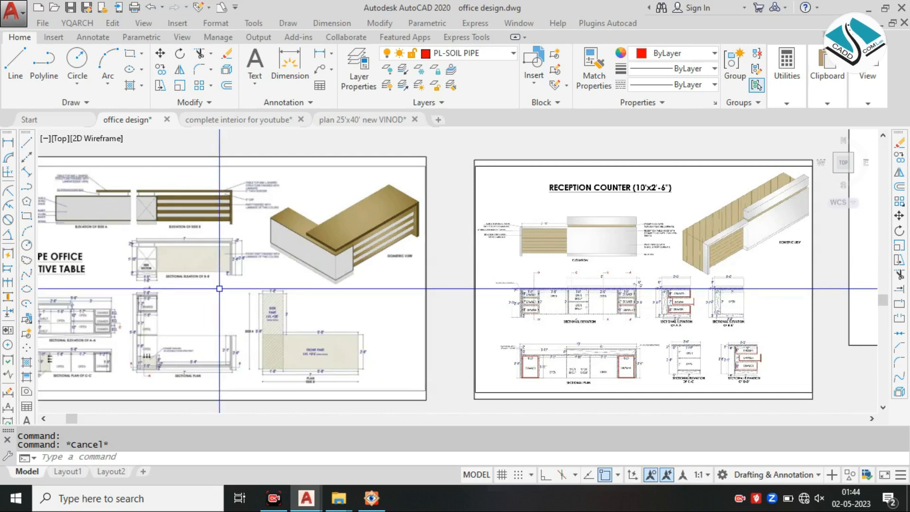
pyautogui.moveTo(220, 288); pyautogui.dragTo(299, 287, button='middle')
pyautogui.moveTo(249, 268); pyautogui.dragTo(276, 267, button='middle')
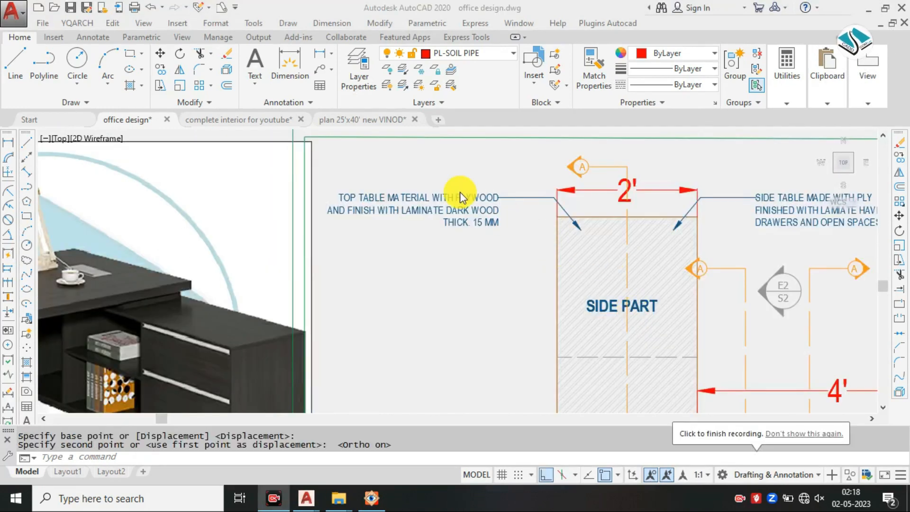
# Step: Change the thickness in the top table note to 18 MM
pyautogui.doubleClick(483, 206)
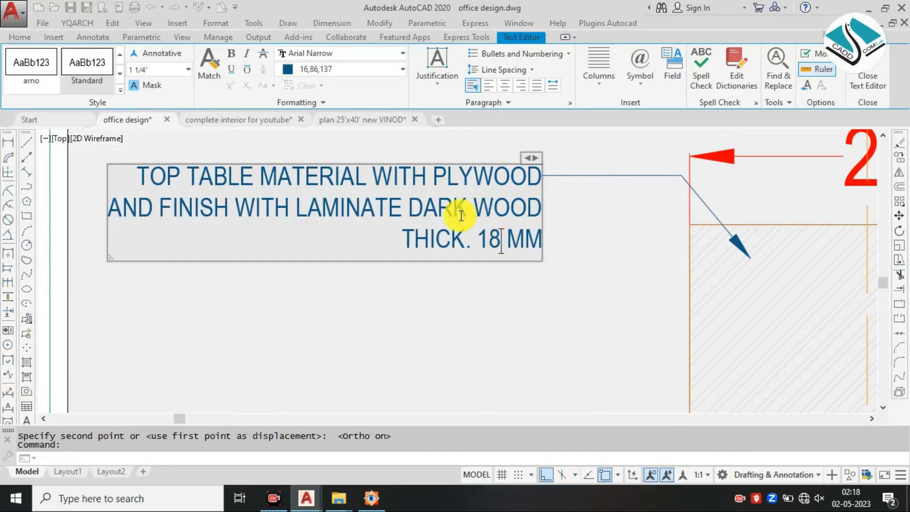
pyautogui.click(358, 290)
pyautogui.press('Escape')
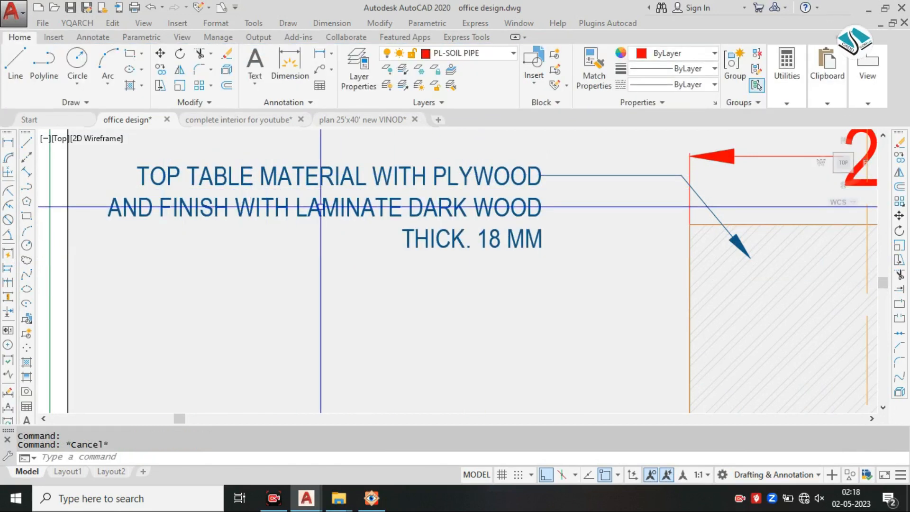
pyautogui.doubleClick(490, 237)
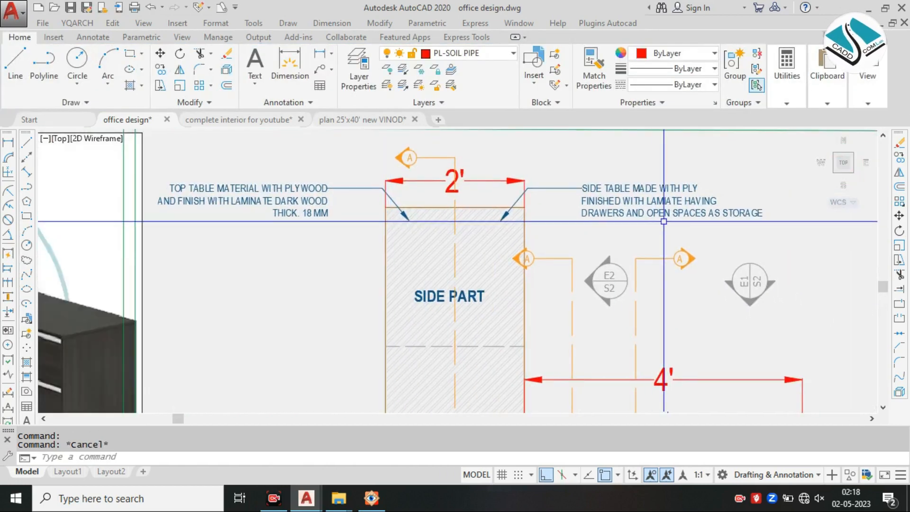
pyautogui.scroll(2, 687, 211)
pyautogui.click(645, 195)
pyautogui.doubleClick(635, 217)
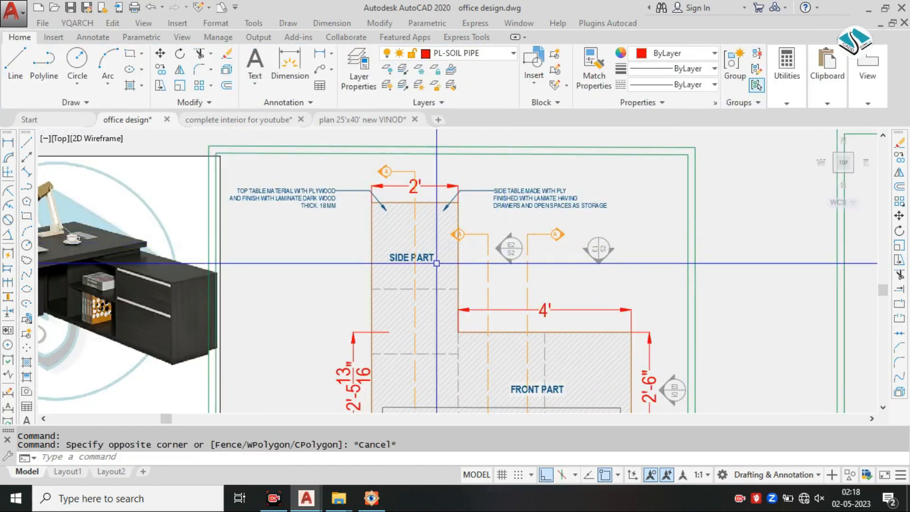
# Step: Erase the upper and left edges of the long narrow rectangle below FRONT PART in the annotated table plan
pyautogui.scroll(-5, 436, 263)
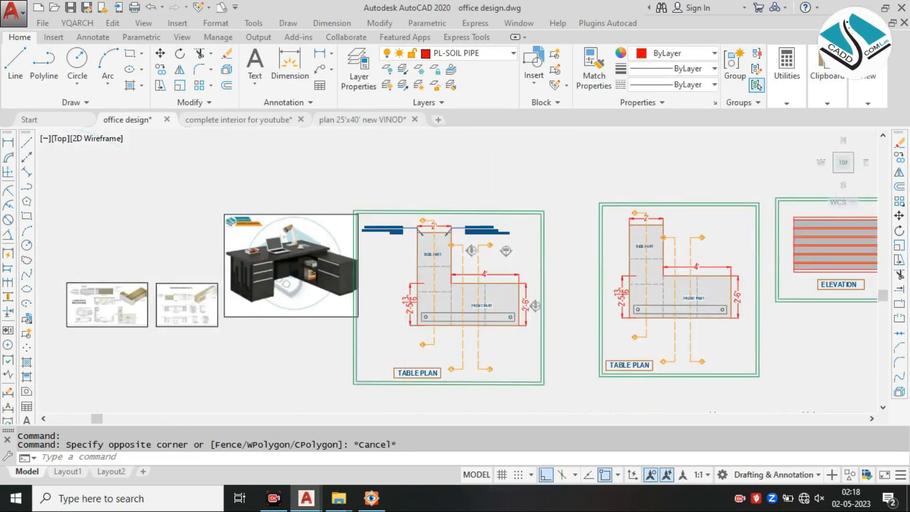
pyautogui.scroll(2, 269, 268)
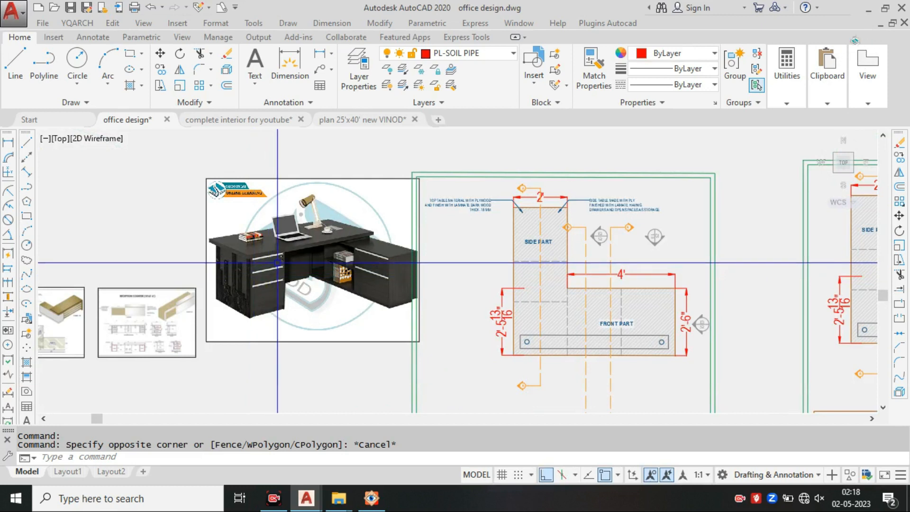
pyautogui.moveTo(538, 299); pyautogui.dragTo(372, 266, button='middle')
pyautogui.scroll(8, 337, 299)
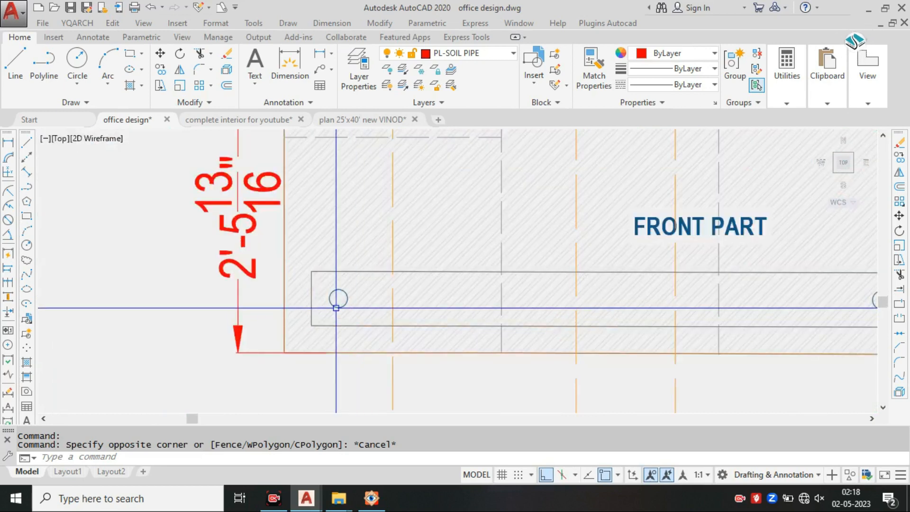
pyautogui.click(346, 257)
pyautogui.write('E')
pyautogui.press('Return')
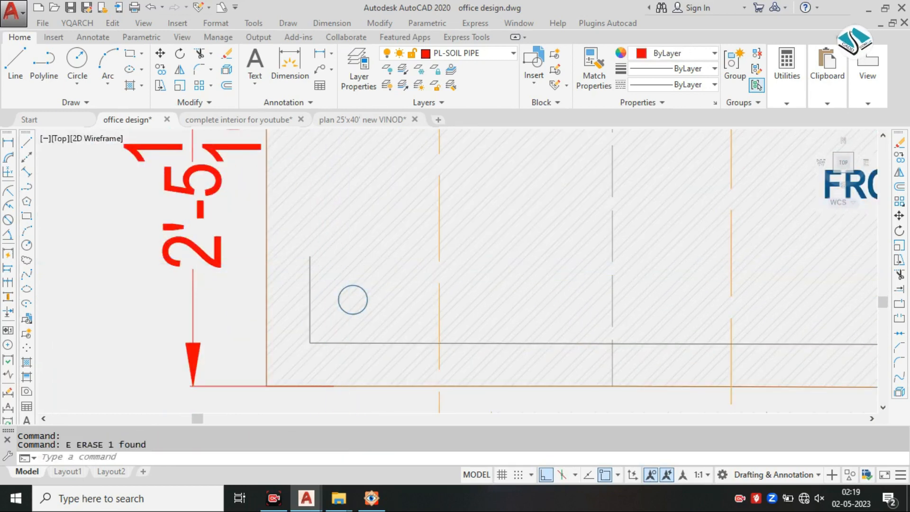
pyautogui.scroll(2, 352, 276)
pyautogui.press('Escape')
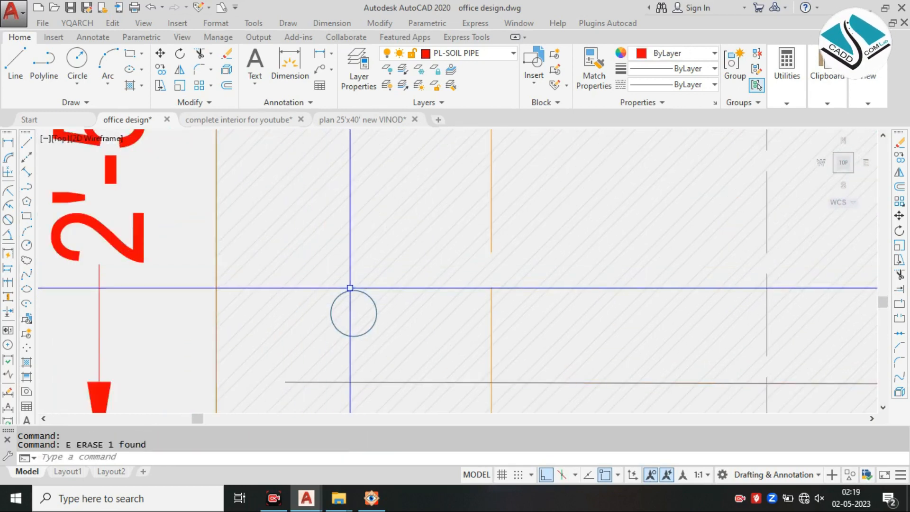
# Step: Erase the small circle at the rectangle's left end and its lower edge in the annotated table plan
pyautogui.click(351, 291)
pyautogui.write('E')
pyautogui.press('Return')
pyautogui.scroll(-2, 343, 280)
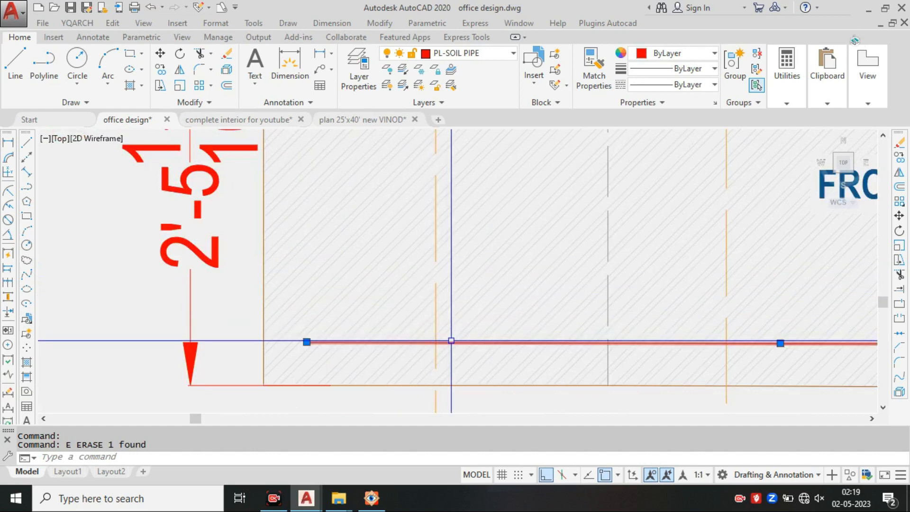
pyautogui.scroll(-5, 451, 341)
pyautogui.scroll(5, 407, 256)
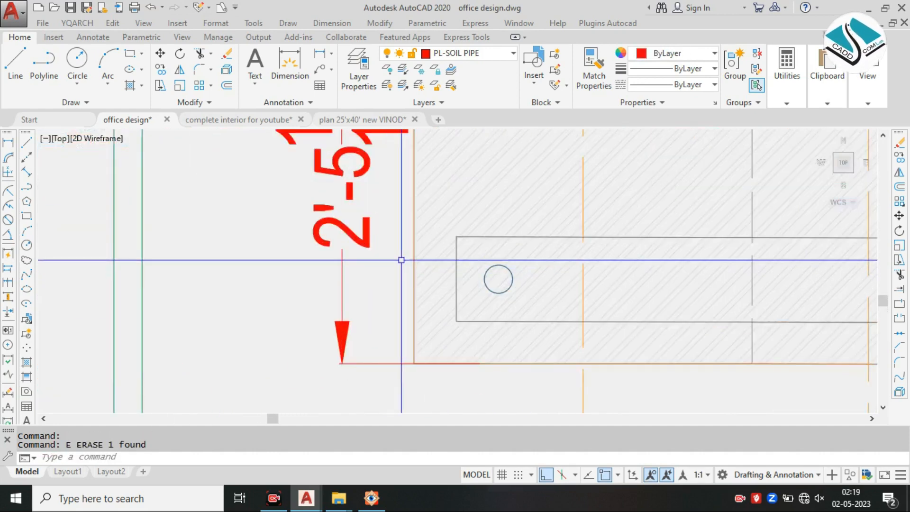
# Step: Erase the narrow rectangle's left, upper and lower edges and its left circle in the second table plan
pyautogui.scroll(2, 460, 241)
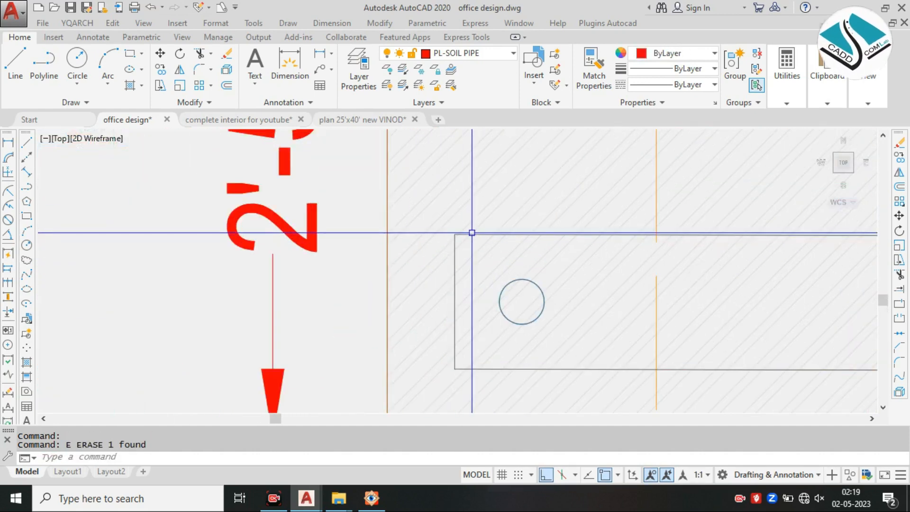
pyautogui.click(458, 260)
pyautogui.click(456, 261)
pyautogui.write('e')
pyautogui.press('Return')
pyautogui.click(490, 368)
pyautogui.press('Escape')
pyautogui.scroll(-5, 368, 227)
pyautogui.scroll(5, 367, 294)
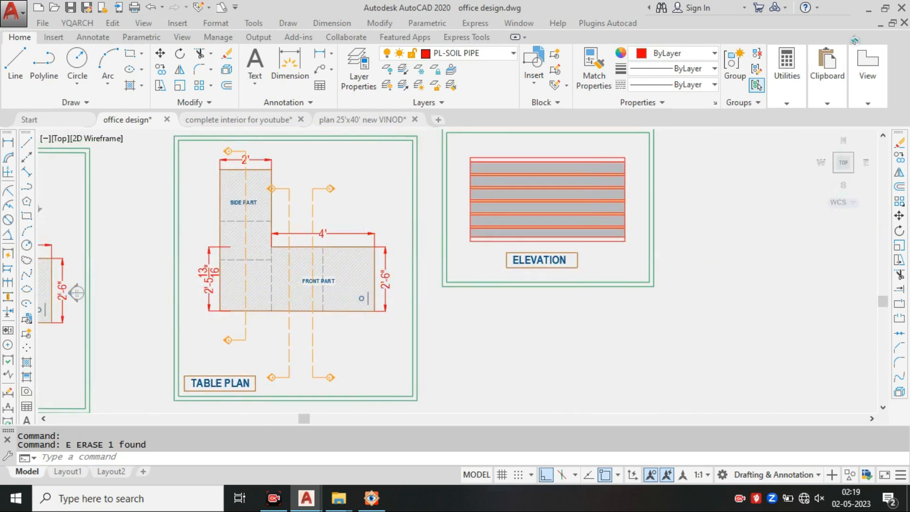
# Step: Erase the remaining right edge and right circle of the narrow rectangle in the second table plan
pyautogui.scroll(4, 365, 284)
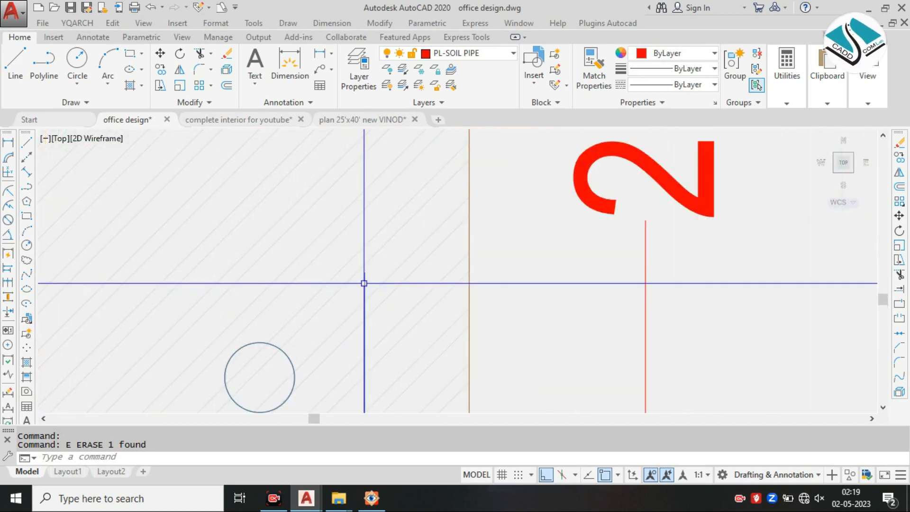
pyautogui.press('Return')
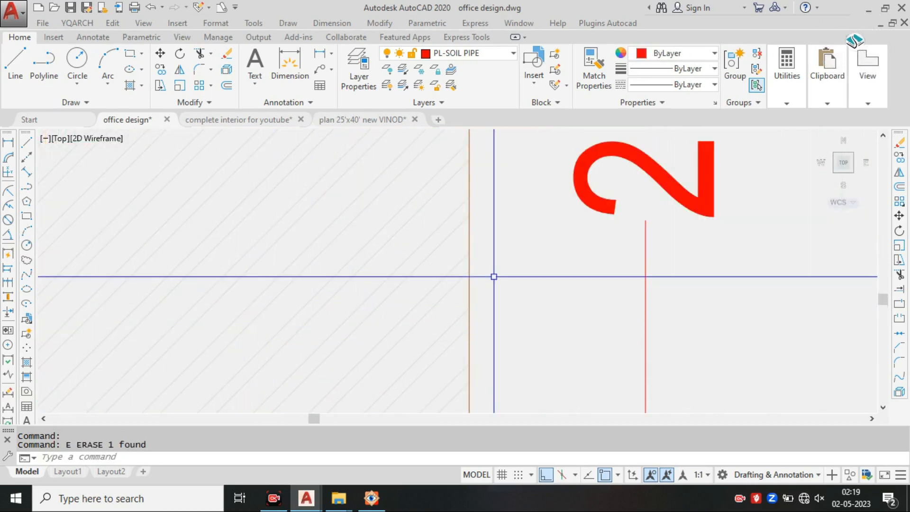
pyautogui.scroll(-5, 490, 279)
pyautogui.press('Escape')
pyautogui.scroll(-5, 368, 243)
pyautogui.scroll(6, 367, 244)
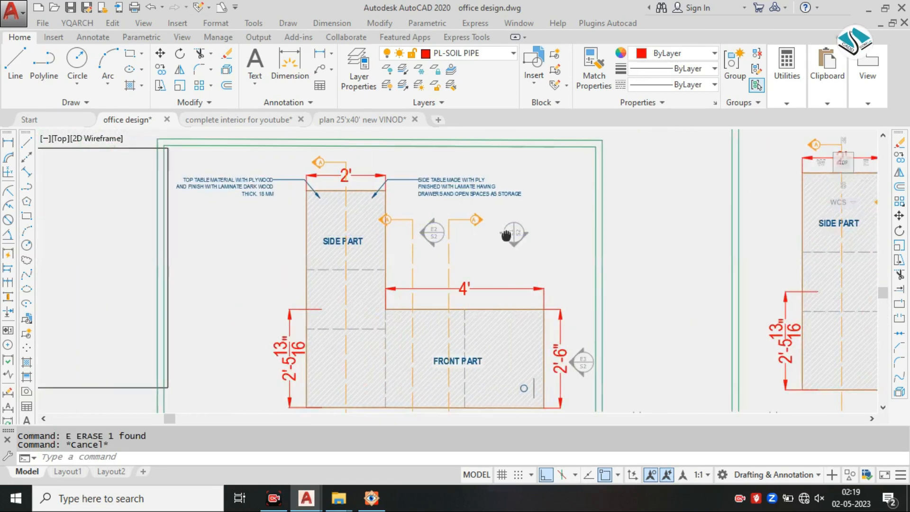
pyautogui.moveTo(368, 243); pyautogui.dragTo(422, 227, button='middle')
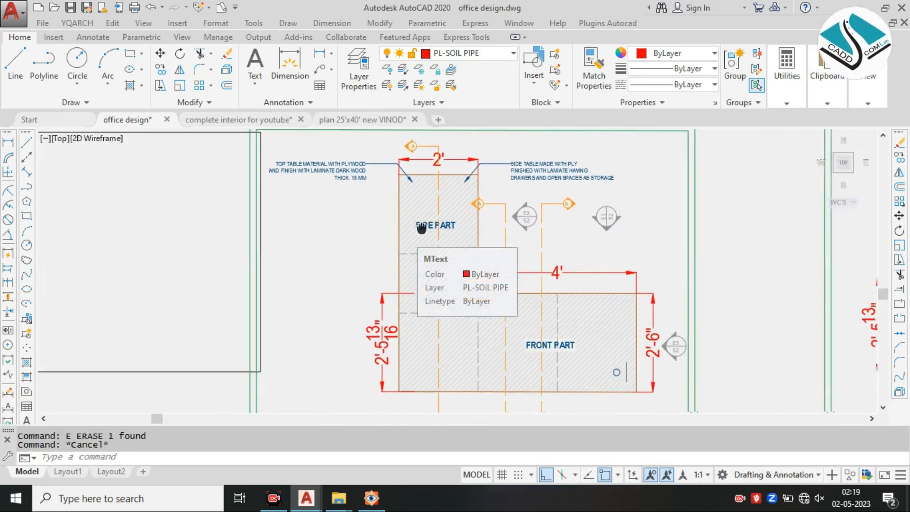
pyautogui.scroll(-5, 409, 228)
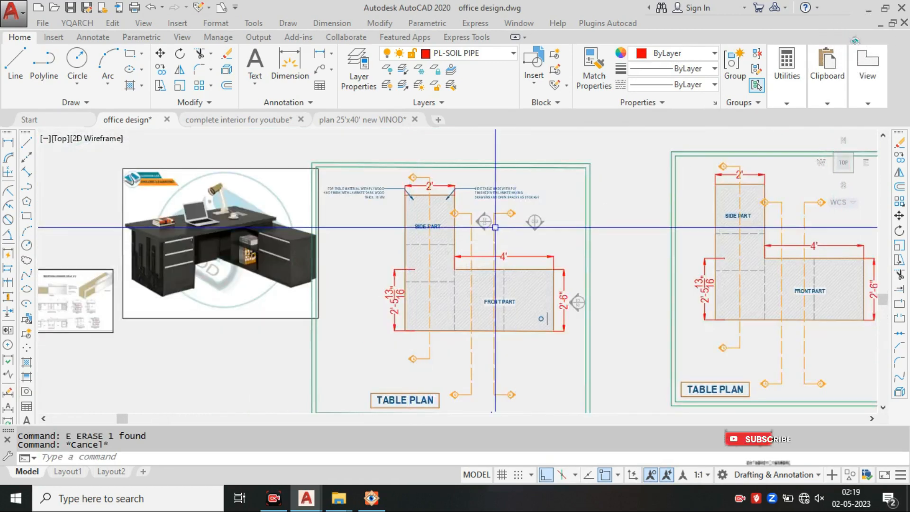
pyautogui.scroll(5, 493, 138)
pyautogui.press('Escape')
pyautogui.click(332, 23)
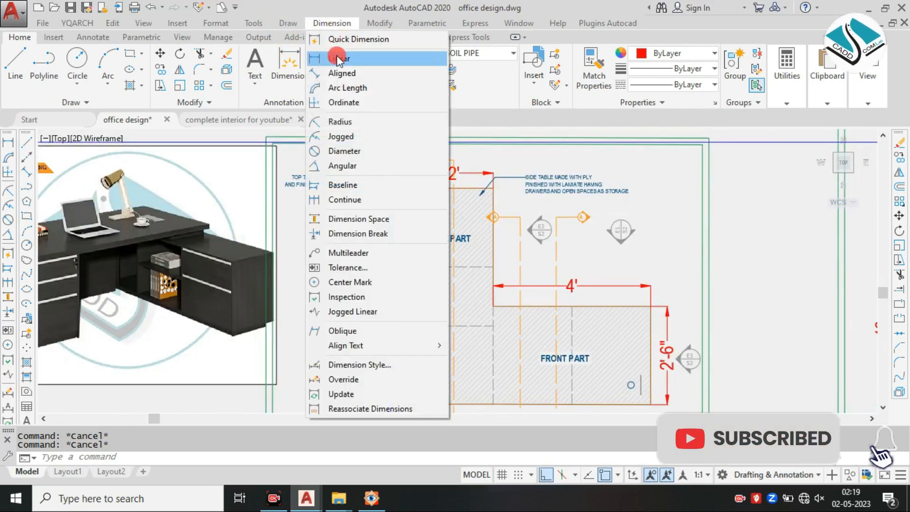
pyautogui.click(342, 57)
pyautogui.scroll(5, 417, 187)
pyautogui.click(425, 186)
pyautogui.scroll(-5, 434, 207)
pyautogui.moveTo(431, 410); pyautogui.dragTo(431, 320, button='middle')
pyautogui.scroll(5, 432, 319)
pyautogui.click(436, 318)
pyautogui.scroll(-5, 436, 318)
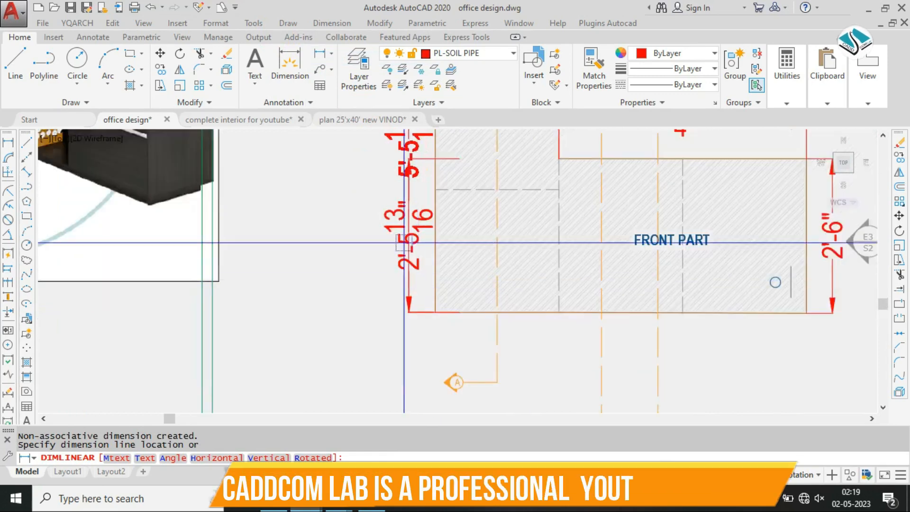
pyautogui.press('Escape')
pyautogui.scroll(5, 403, 238)
pyautogui.press('space')
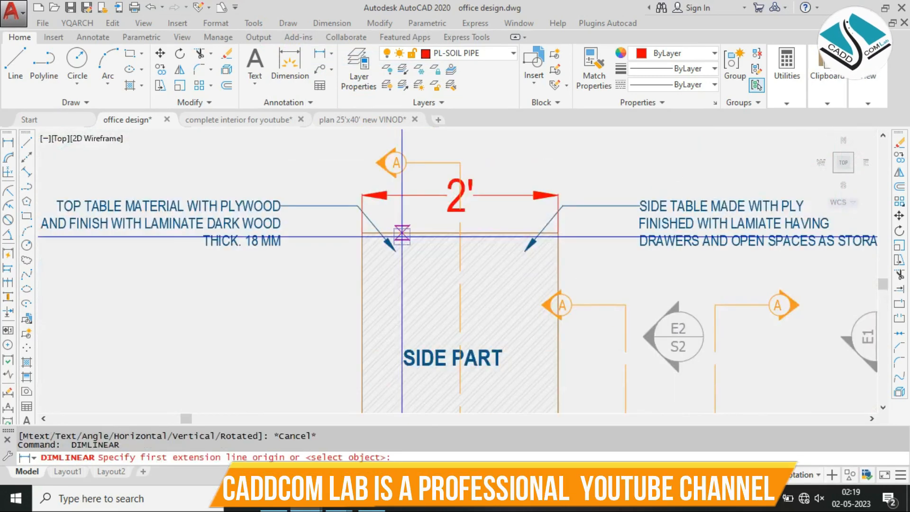
pyautogui.click(363, 231)
pyautogui.scroll(-8, 396, 247)
pyautogui.moveTo(432, 334); pyautogui.dragTo(400, 334, button='middle')
pyautogui.scroll(6, 390, 254)
pyautogui.click(399, 207)
pyautogui.scroll(-4, 400, 242)
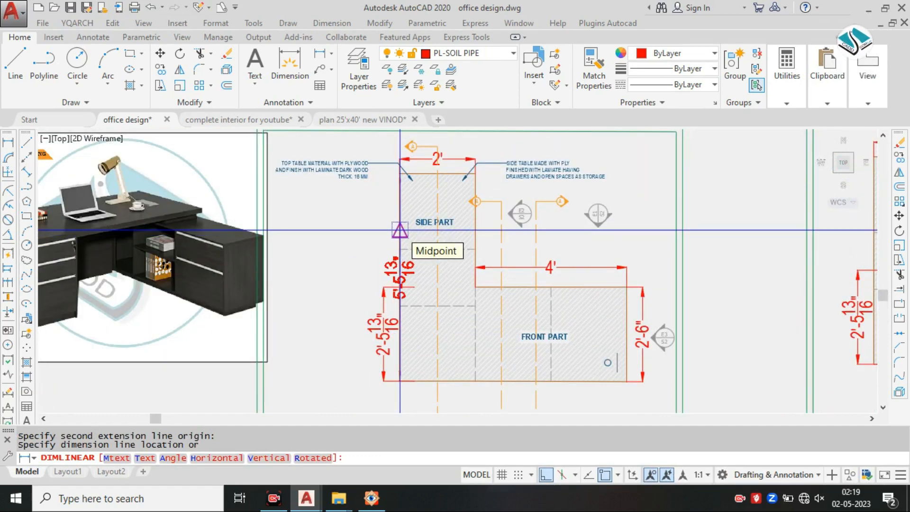
pyautogui.press('Escape')
# Step: Dimension the table's overall depth from the SIDE PART's upper corner to the lower edge, placing it outside the FRONT PART's 2'-6" dimension
pyautogui.press('space')
pyautogui.click(475, 173)
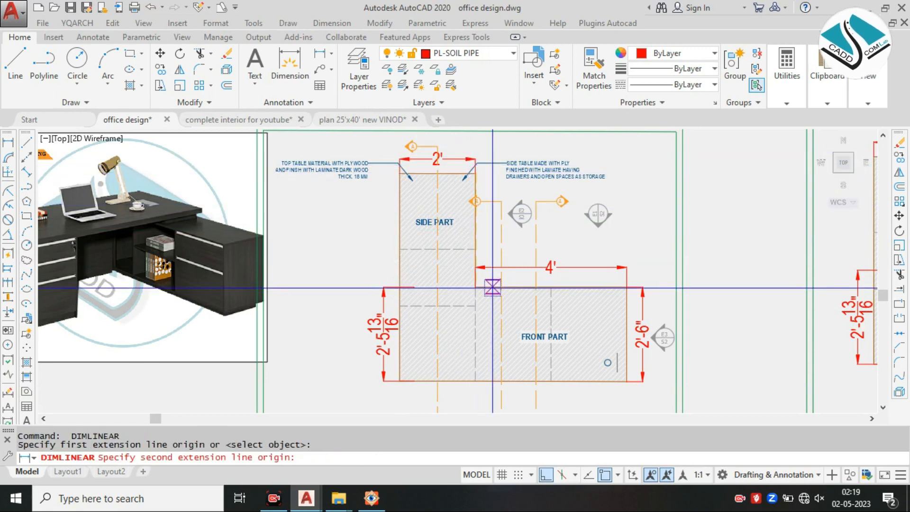
pyautogui.click(475, 381)
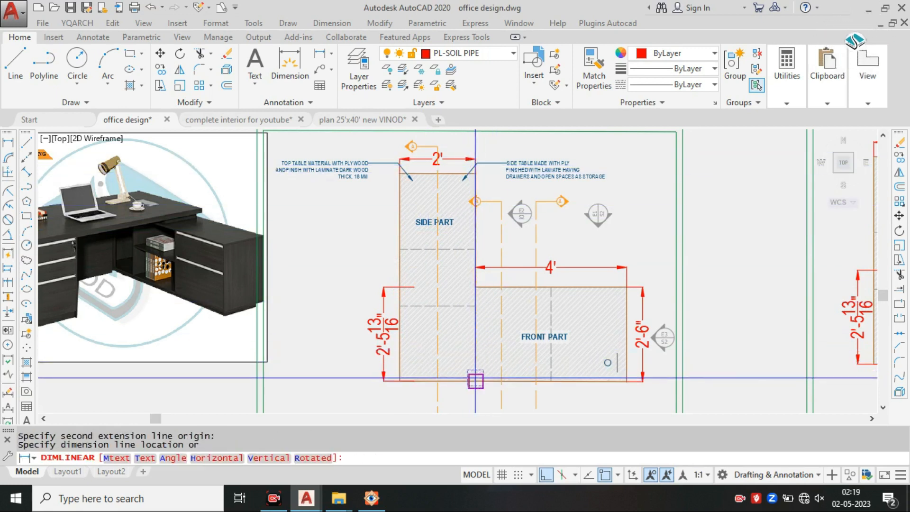
pyautogui.click(655, 284)
pyautogui.moveTo(612, 265); pyautogui.dragTo(560, 264, button='middle')
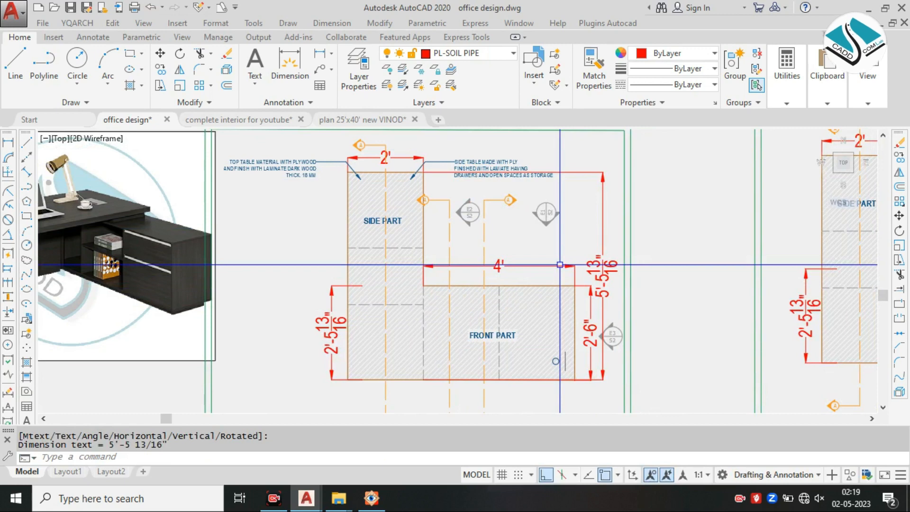
# Step: Set the Standard dimension style's text height to 2
pyautogui.write('d')
pyautogui.press('Return')
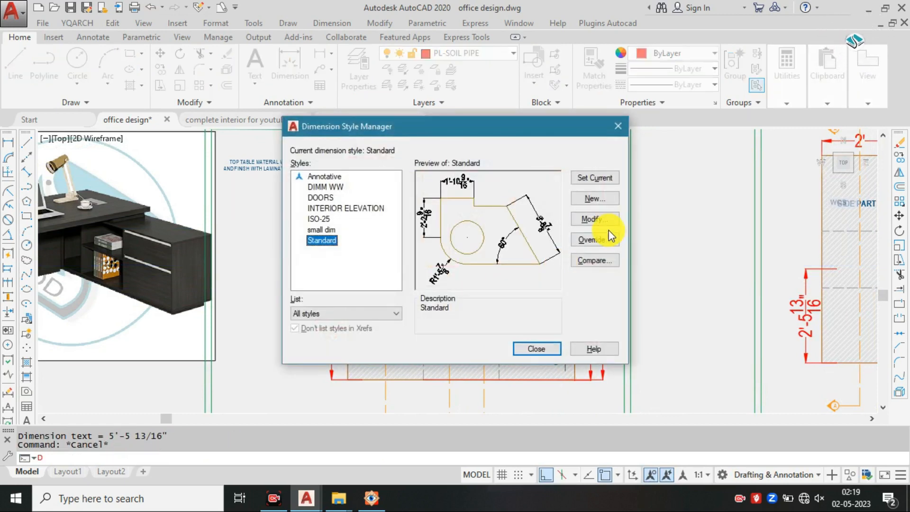
pyautogui.click(588, 220)
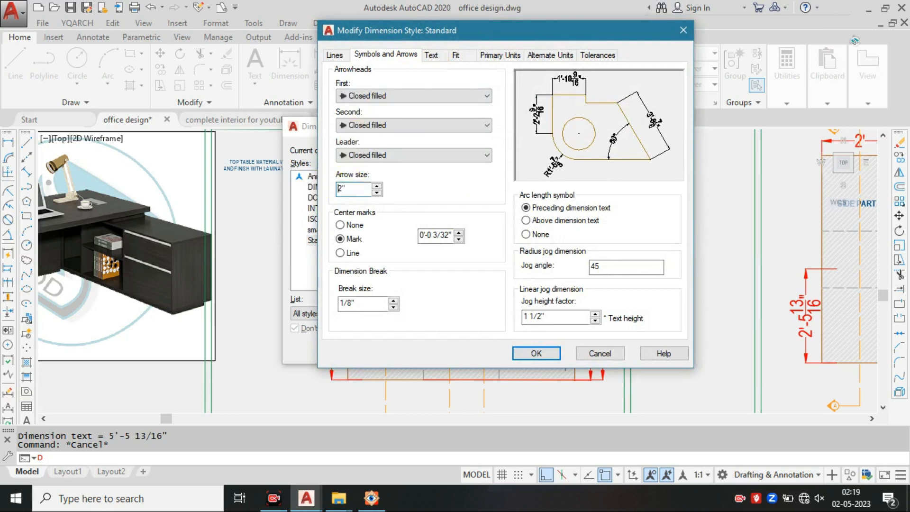
pyautogui.click(437, 58)
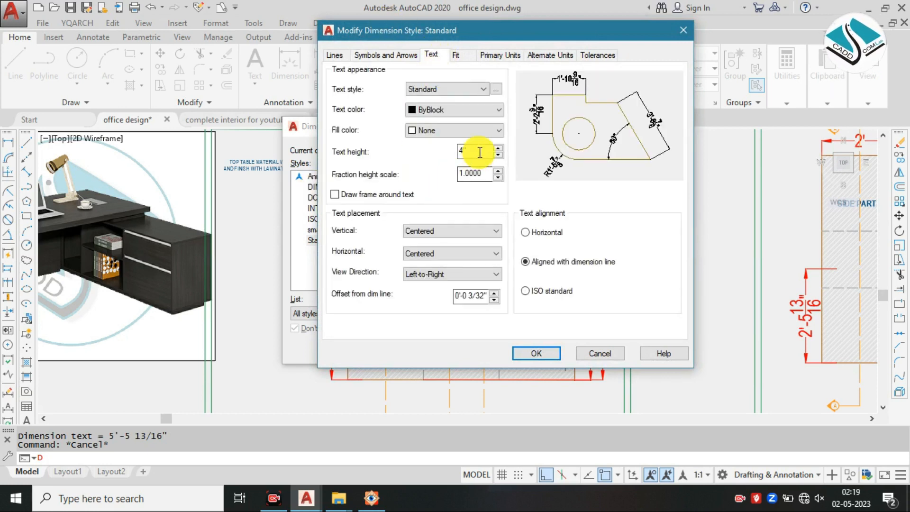
pyautogui.write('2')
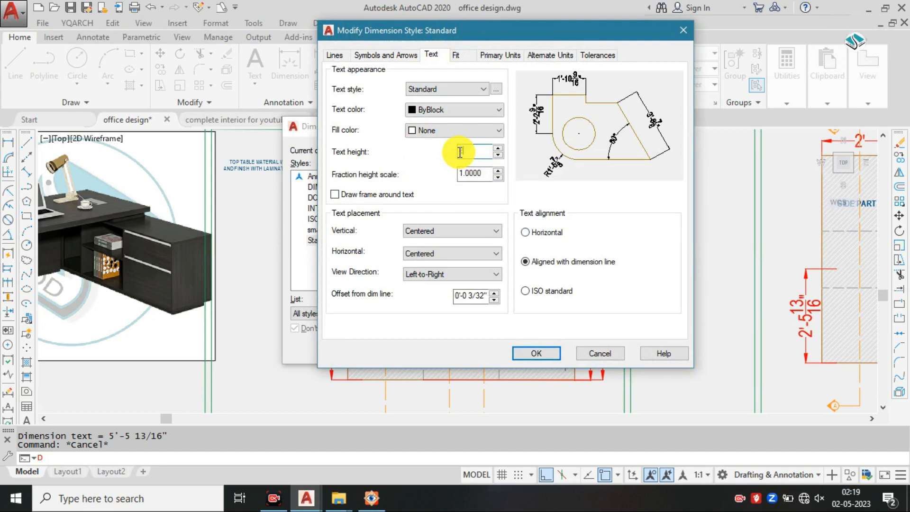
pyautogui.click(538, 353)
pyautogui.click(550, 349)
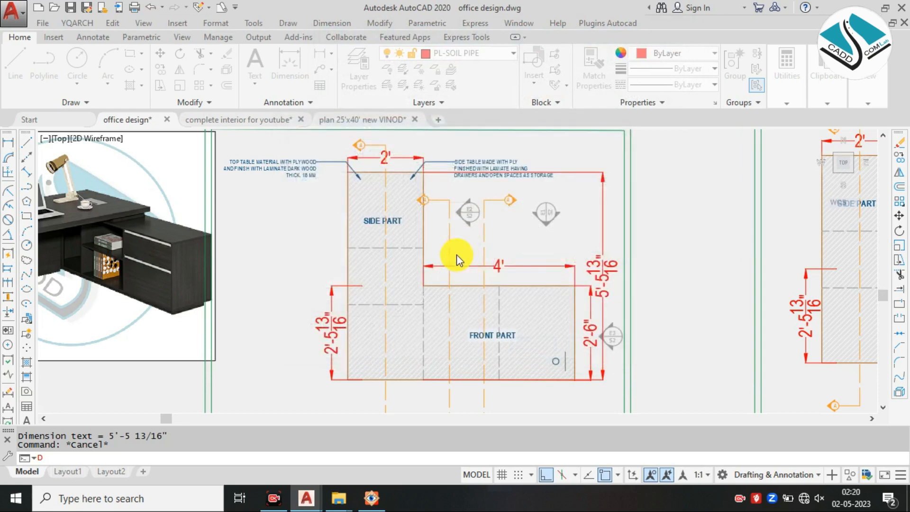
pyautogui.moveTo(505, 241); pyautogui.dragTo(452, 242, button='middle')
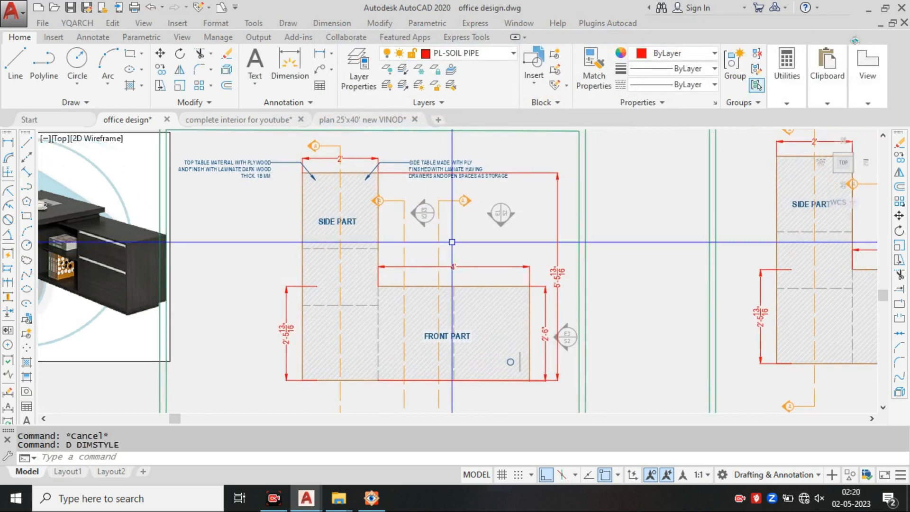
# Step: Erase the leftover small circle and short vertical line inside the FRONT PART of the annotated table plan
pyautogui.scroll(-2, 417, 243)
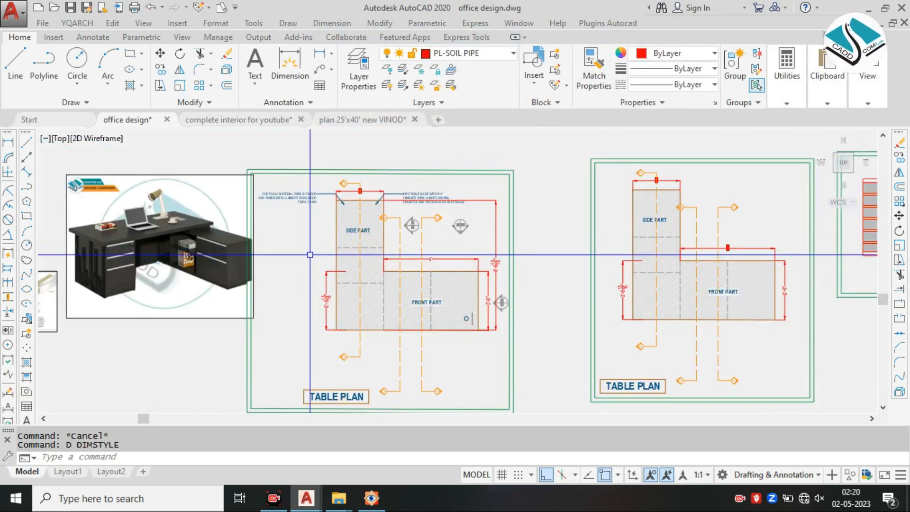
pyautogui.scroll(5, 498, 327)
pyautogui.scroll(5, 440, 299)
pyautogui.click(280, 212)
pyautogui.write('e')
pyautogui.press('Return')
pyautogui.press('Escape')
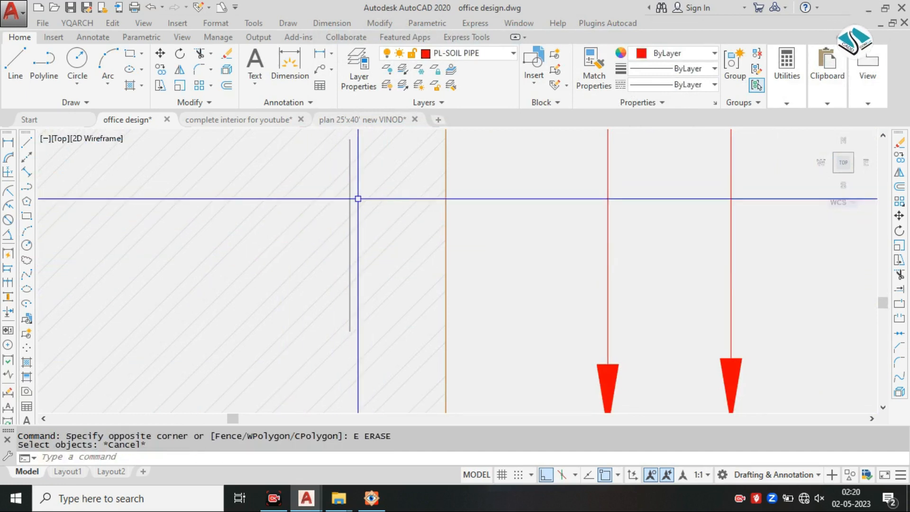
pyautogui.click(354, 200)
pyautogui.click(344, 201)
pyautogui.write('e')
pyautogui.press('Return')
pyautogui.scroll(-6, 389, 201)
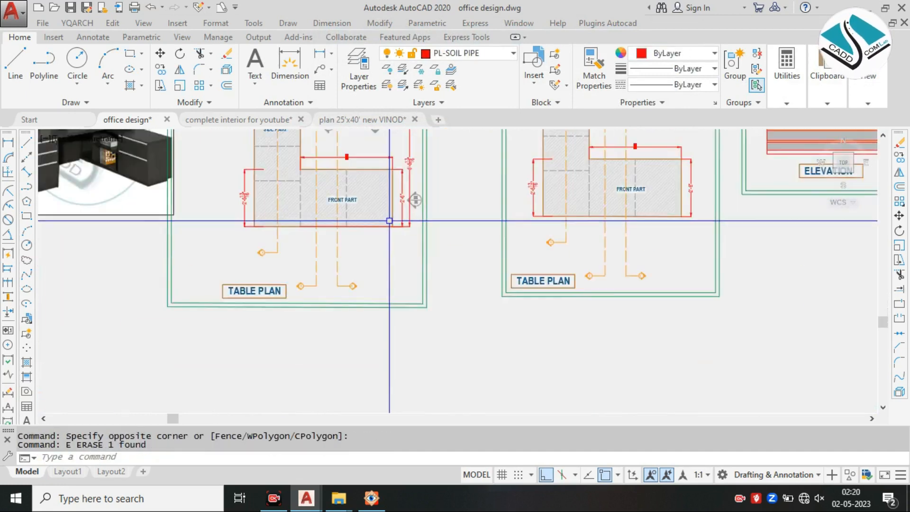
# Step: Copy the top table and side table material notes with their leaders horizontally to the same position on the second table plan
pyautogui.moveTo(389, 219); pyautogui.dragTo(343, 310, button='middle')
pyautogui.moveTo(191, 185); pyautogui.dragTo(301, 208, button='middle')
pyautogui.scroll(4, 301, 208)
pyautogui.click(285, 210)
pyautogui.click(515, 203)
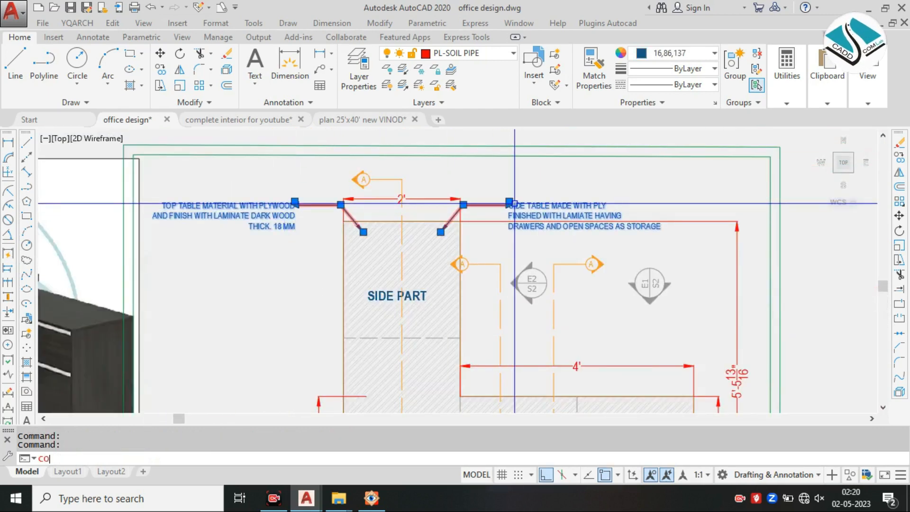
pyautogui.click(515, 203)
pyautogui.scroll(-4, 514, 203)
pyautogui.scroll(2, 568, 199)
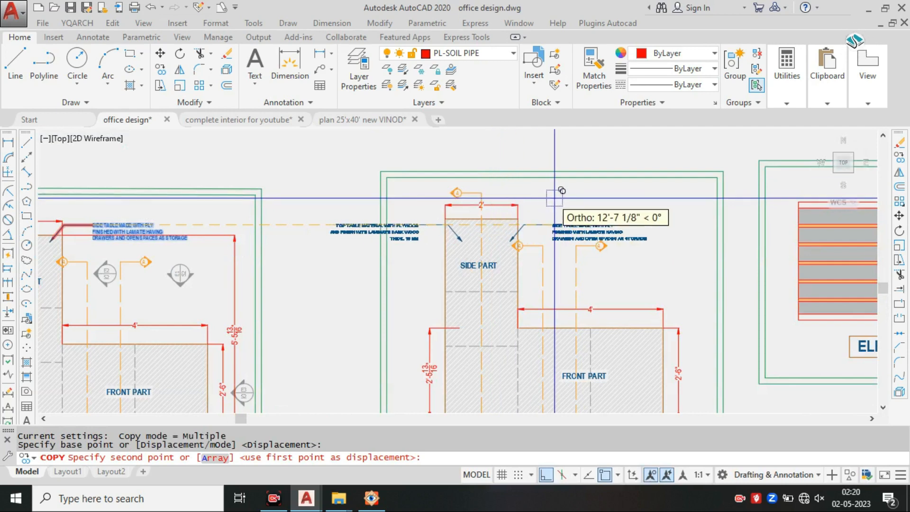
pyautogui.moveTo(572, 198); pyautogui.dragTo(694, 193, button='middle')
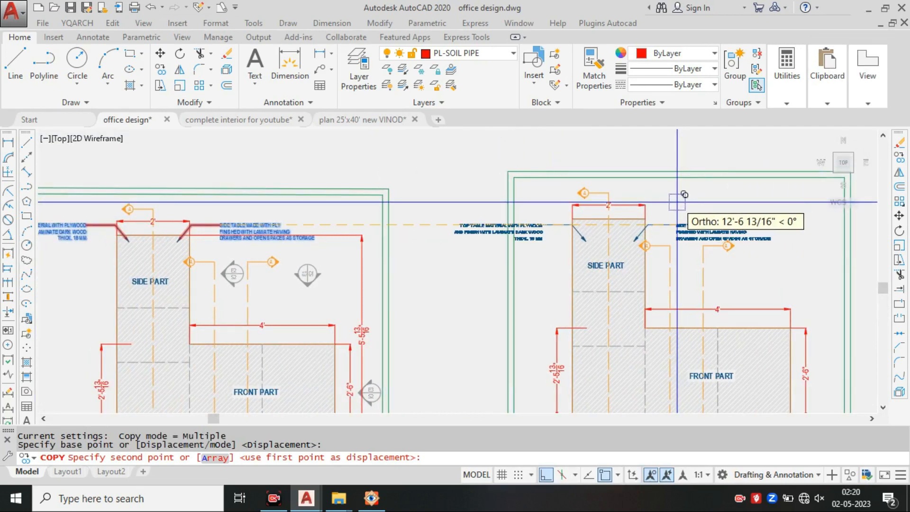
pyautogui.click(684, 195)
pyautogui.press('Escape')
pyautogui.scroll(-3, 522, 227)
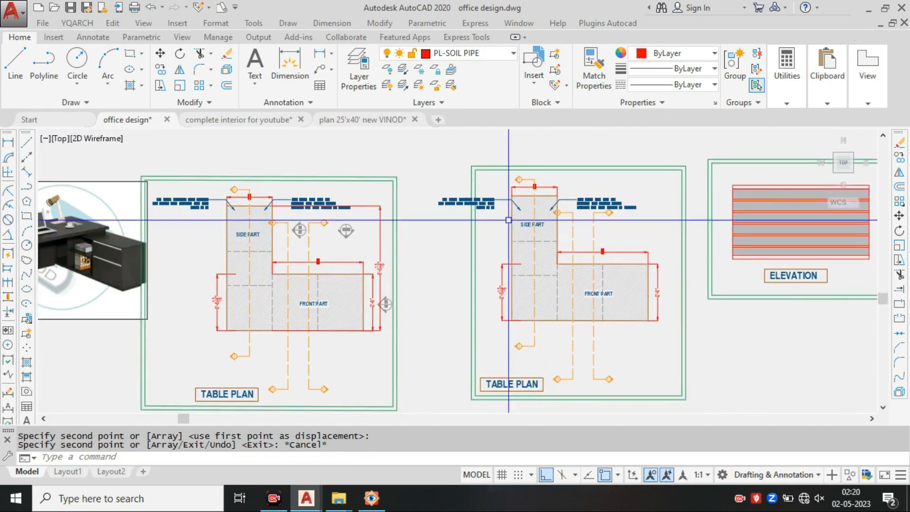
# Step: Copy the top table material note down to the lower-left area of the second table plan, with its leader pointing into the hatched tabletop
pyautogui.scroll(2, 509, 222)
pyautogui.write('co')
pyautogui.press('Return')
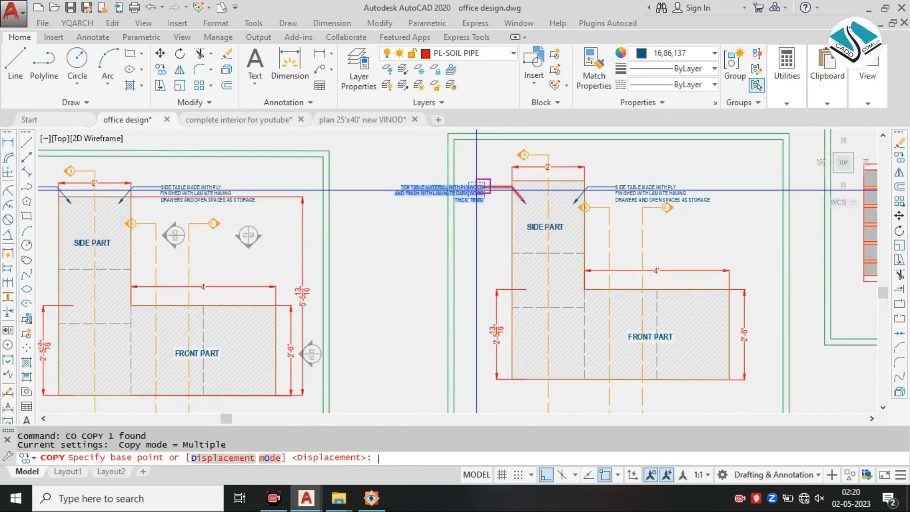
pyautogui.scroll(2, 520, 203)
pyautogui.click(526, 202)
pyautogui.scroll(-2, 530, 360)
pyautogui.moveTo(532, 364); pyautogui.dragTo(490, 211, button='middle')
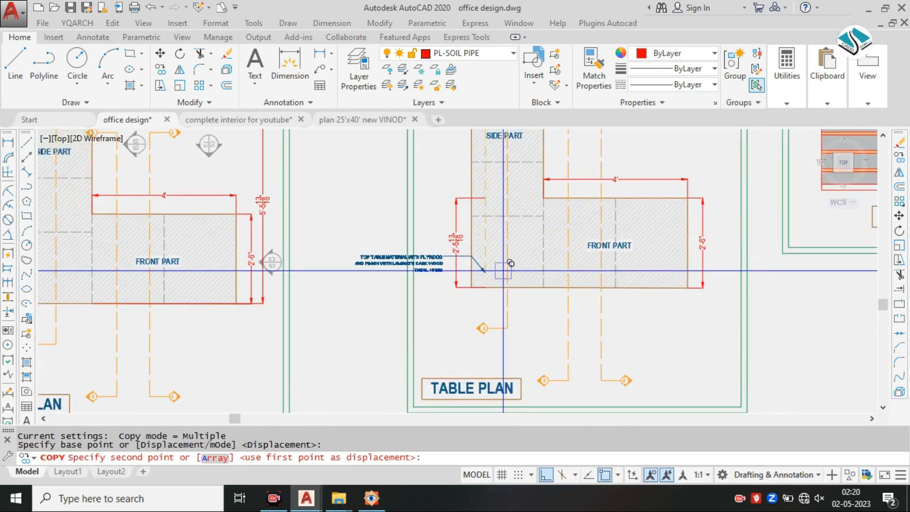
pyautogui.scroll(2, 505, 269)
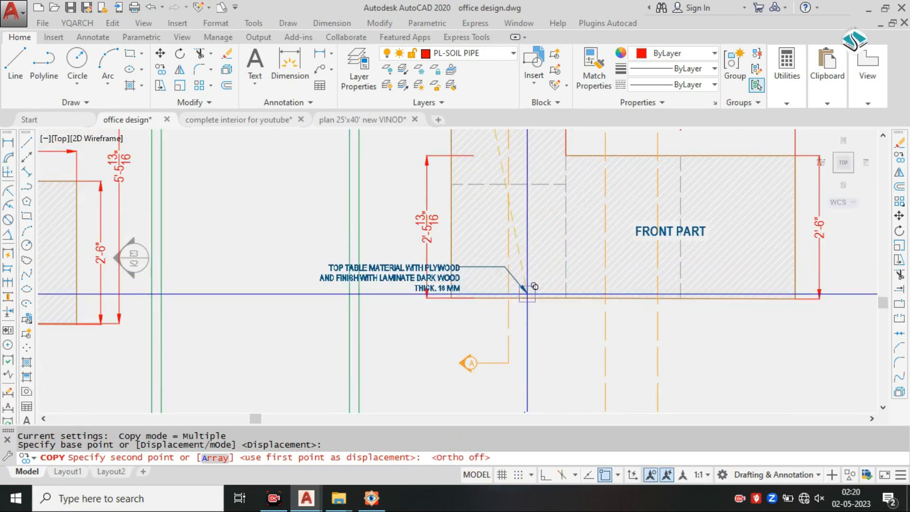
pyautogui.click(480, 253)
pyautogui.scroll(-3, 480, 254)
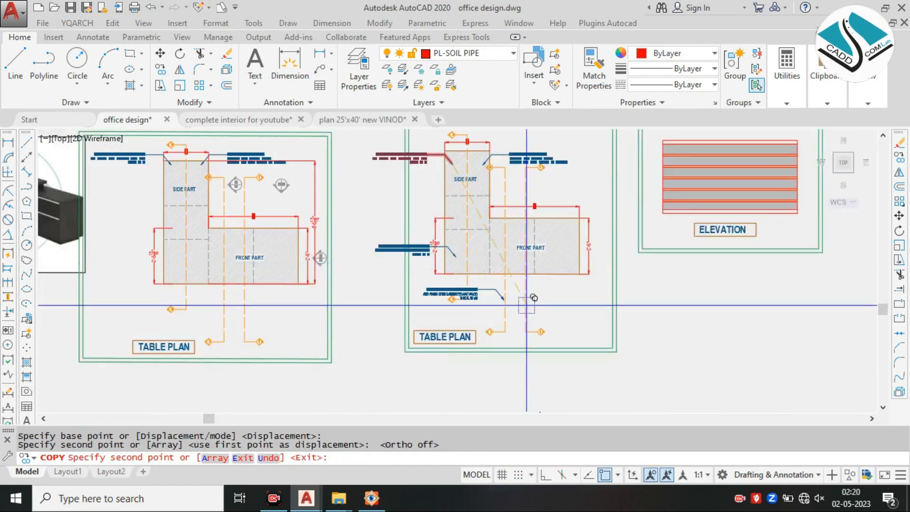
pyautogui.press('Escape')
# Step: Examine the desk reference image alongside both table plans and their material notes
pyautogui.moveTo(499, 247); pyautogui.dragTo(545, 292, button='middle')
pyautogui.scroll(-3, 544, 292)
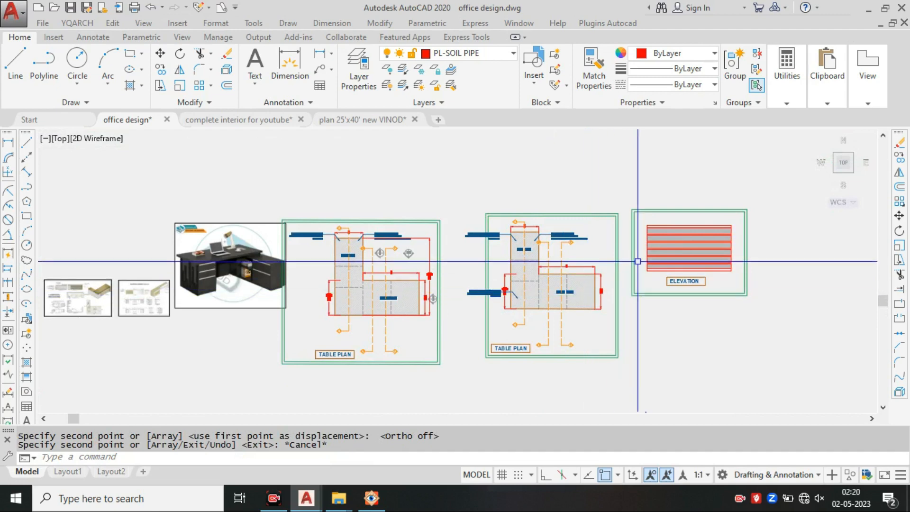
pyautogui.moveTo(634, 260); pyautogui.dragTo(597, 259, button='middle')
pyautogui.scroll(4, 234, 258)
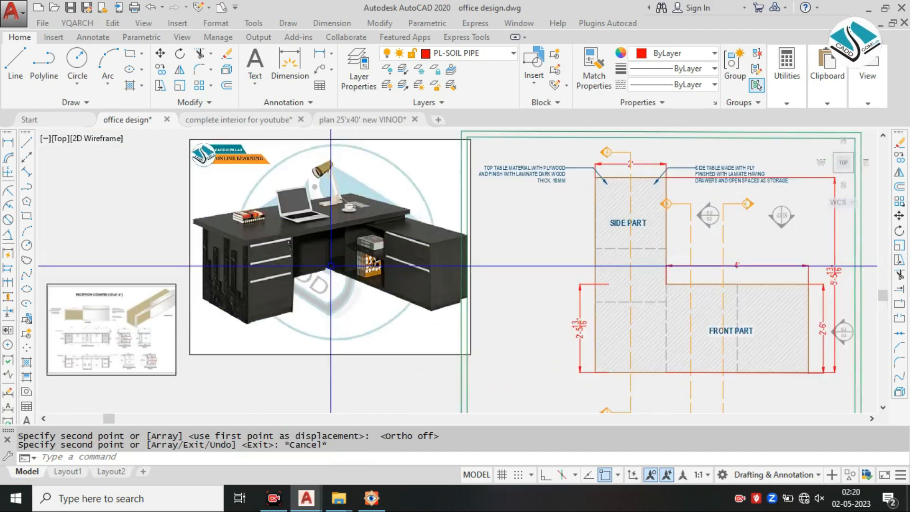
pyautogui.scroll(-4, 227, 300)
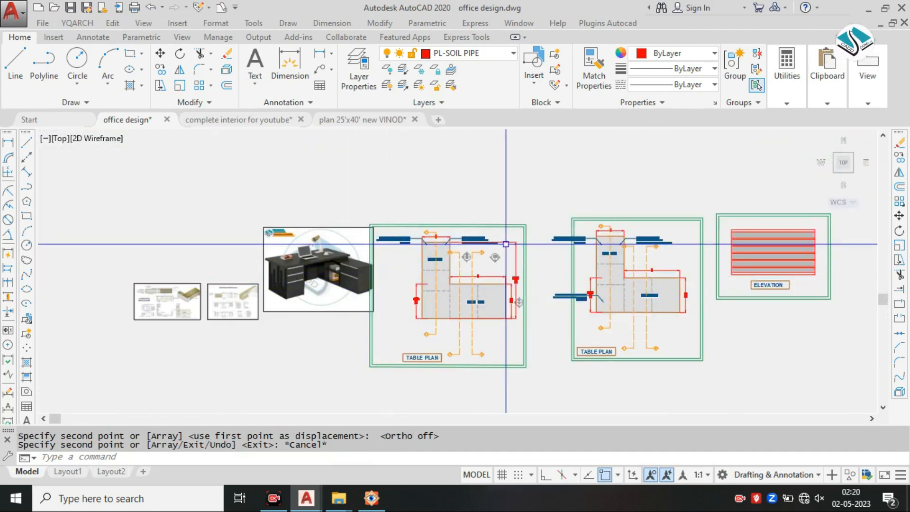
pyautogui.scroll(5, 502, 251)
pyautogui.scroll(-2, 502, 244)
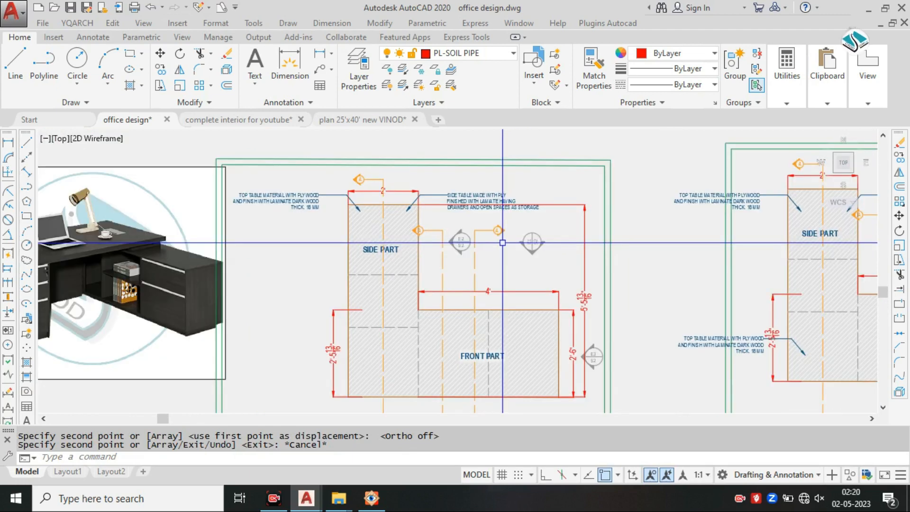
pyautogui.scroll(2, 229, 252)
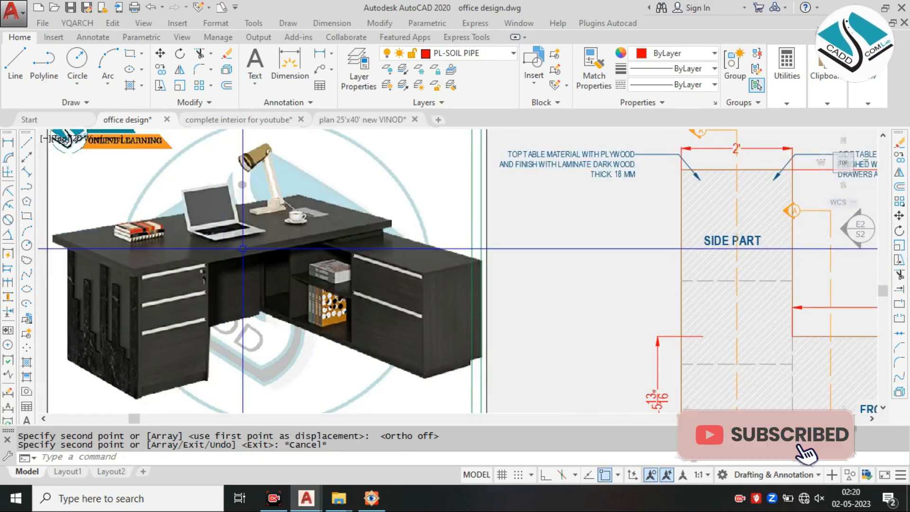
pyautogui.scroll(-5, 223, 251)
pyautogui.scroll(3, 123, 250)
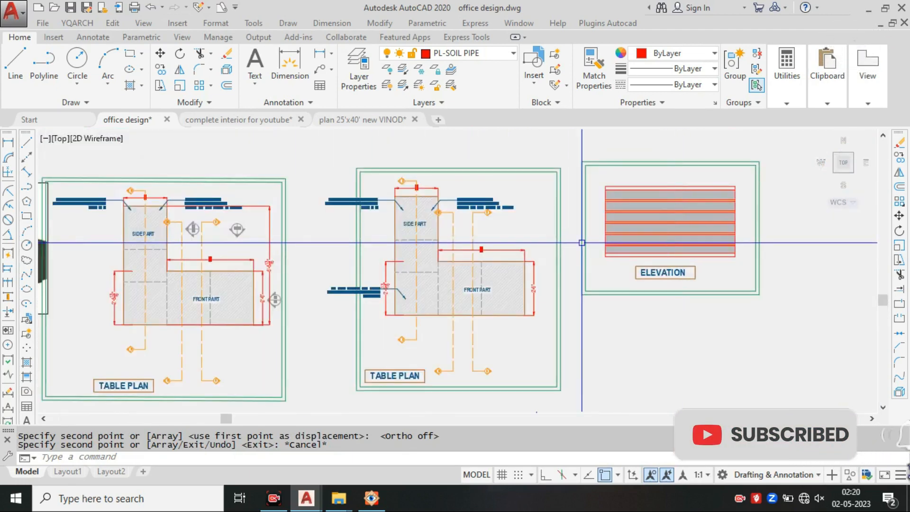
# Step: Move the desk reference image away from the annotated table plan's frame to the empty space below the small reference sheets
pyautogui.click(307, 160)
pyautogui.click(283, 188)
pyautogui.write('m')
pyautogui.press('space')
pyautogui.click(316, 222)
pyautogui.moveTo(307, 264); pyautogui.dragTo(368, 195, button='middle')
pyautogui.click(272, 358)
# Step: Copy the framed annotated table plan with its notes, dimensions and title to the empty space below the desk reference image
pyautogui.moveTo(492, 229); pyautogui.dragTo(384, 268, button='middle')
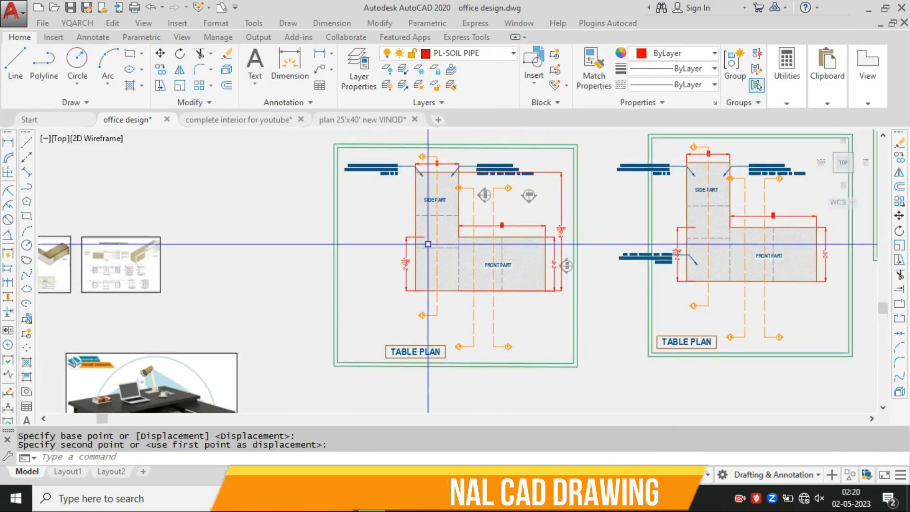
pyautogui.click(583, 138)
pyautogui.click(316, 379)
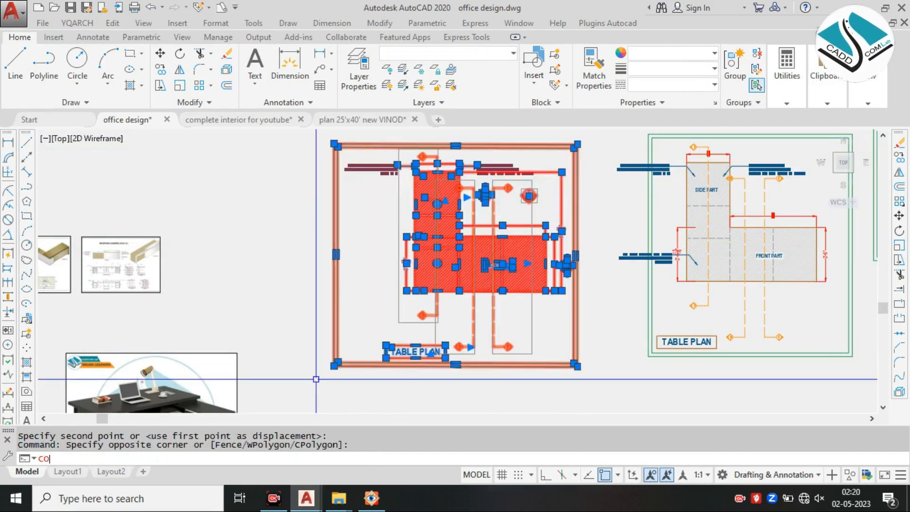
pyautogui.write('CO')
pyautogui.press('space')
pyautogui.click(406, 289)
pyautogui.scroll(-3, 353, 198)
pyautogui.moveTo(353, 198); pyautogui.dragTo(357, 182, button='middle')
pyautogui.scroll(1, 371, 299)
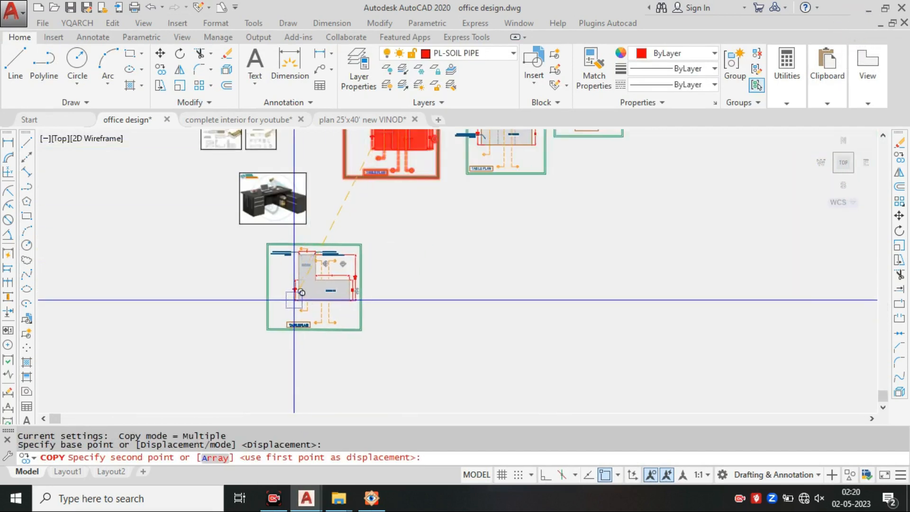
pyautogui.click(303, 296)
pyautogui.press('Escape')
# Step: Move the desk reference image beside the copied table plan, just left of its frame
pyautogui.scroll(5, 301, 277)
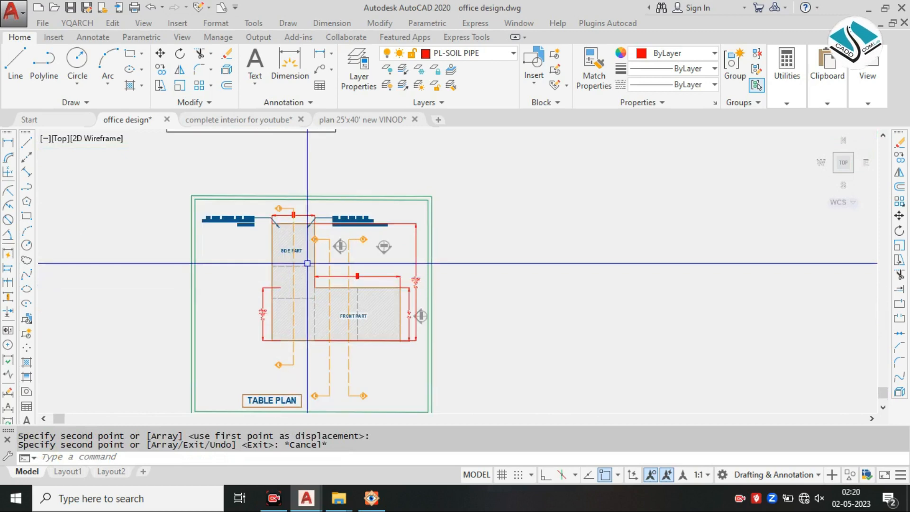
pyautogui.scroll(2, 308, 263)
pyautogui.scroll(-2, 318, 256)
pyautogui.click(467, 210)
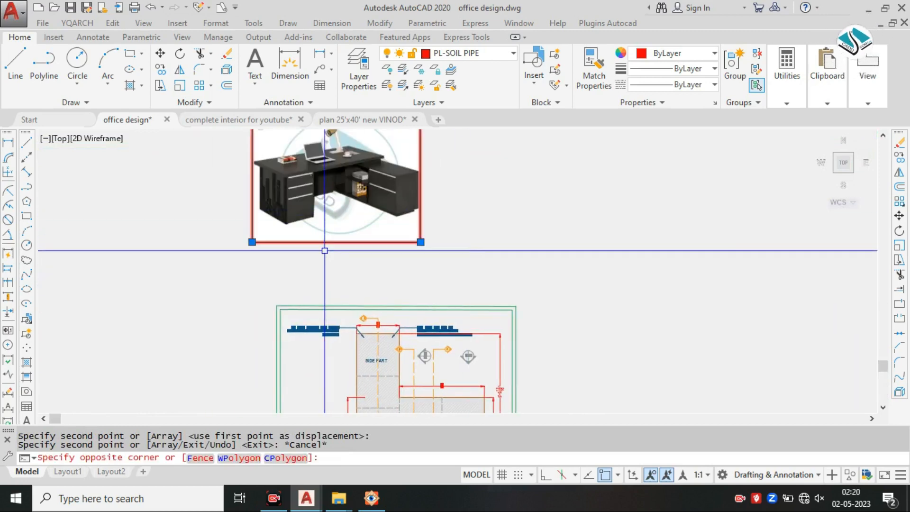
pyautogui.click(324, 251)
pyautogui.write('M')
pyautogui.press('space')
pyautogui.click(358, 206)
pyautogui.moveTo(203, 318); pyautogui.dragTo(333, 260, button='middle')
pyautogui.click(323, 350)
pyautogui.press('Escape')
pyautogui.scroll(3, 422, 303)
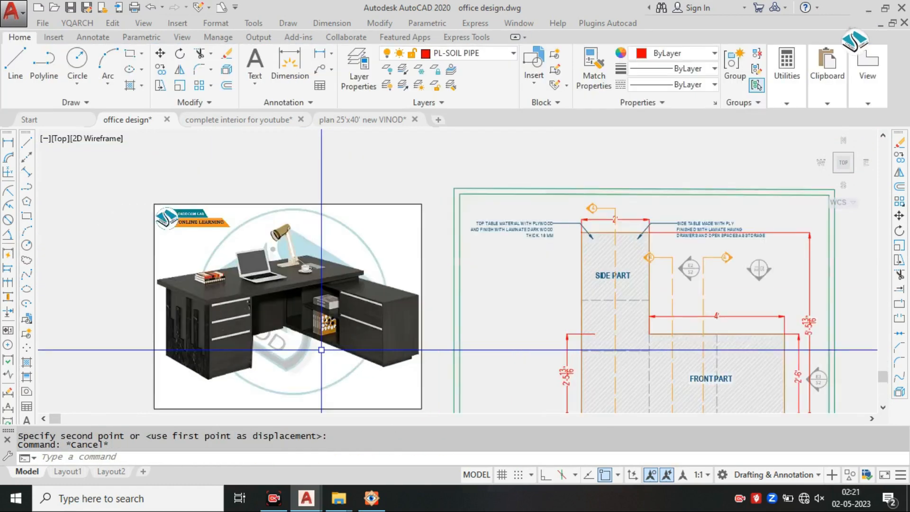
pyautogui.scroll(-4, 447, 308)
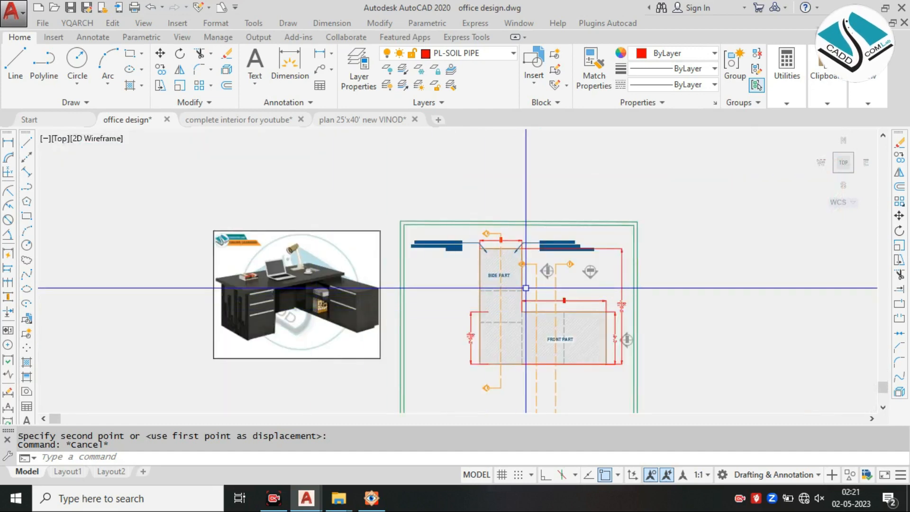
# Step: Rotate the copied framed table plan, with its notes, dimensions and title, a quarter turn clockwise (270 degrees)
pyautogui.moveTo(519, 285); pyautogui.dragTo(419, 269, button='middle')
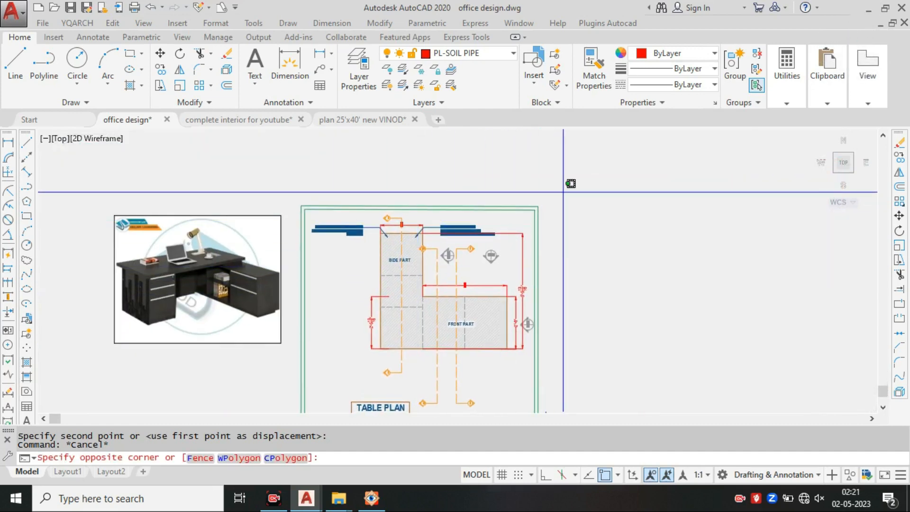
pyautogui.moveTo(397, 310); pyautogui.dragTo(447, 197, button='middle')
pyautogui.click(344, 352)
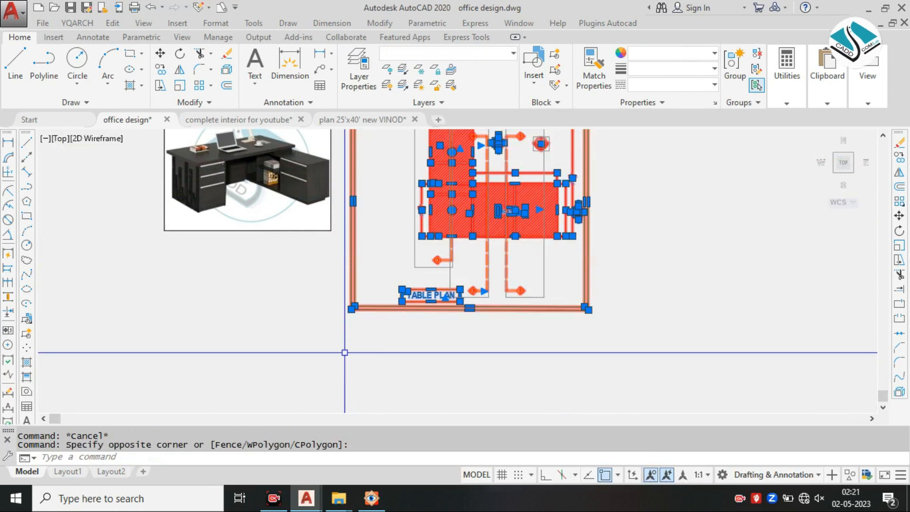
pyautogui.write('RPO')
pyautogui.press('BackSpace')
pyautogui.press('BackSpace')
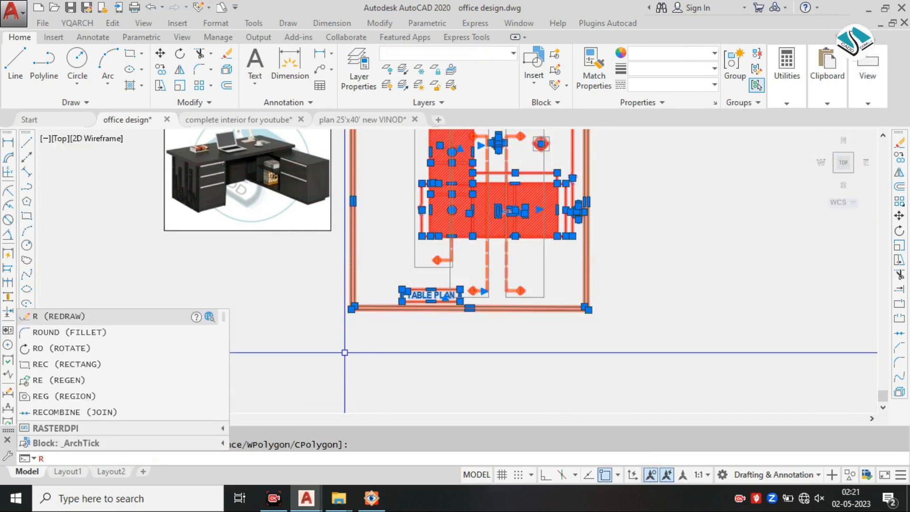
pyautogui.write('O')
pyautogui.press('Return')
pyautogui.click(534, 196)
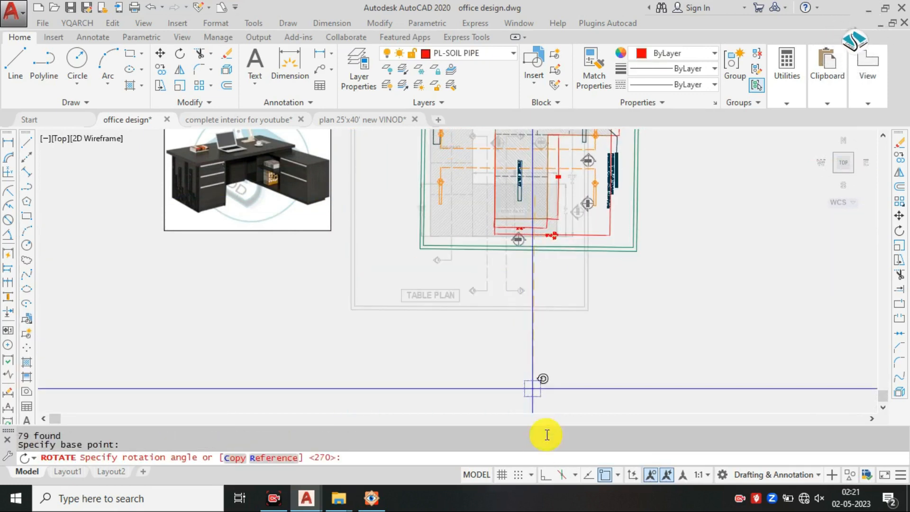
pyautogui.click(538, 380)
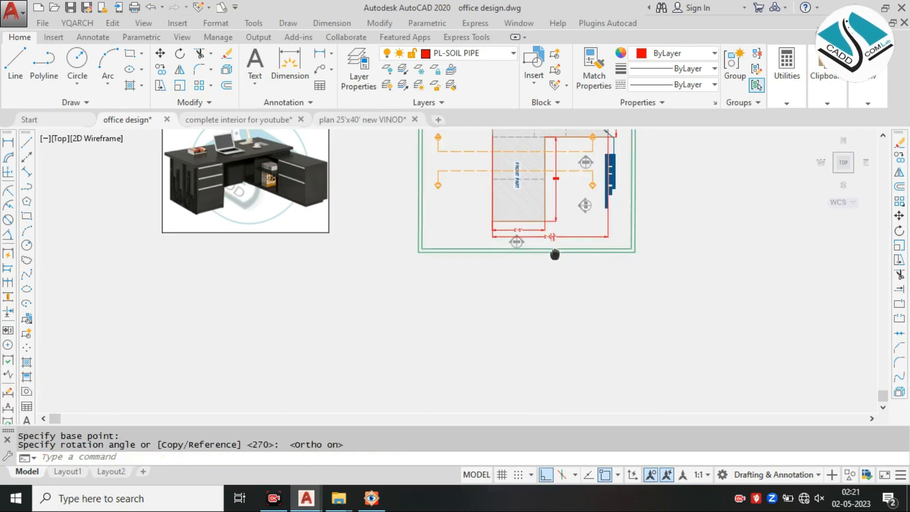
# Step: Draw vertical construction lines through the outermost left and right edges of the rotated table plan
pyautogui.moveTo(553, 254); pyautogui.dragTo(434, 354, button='middle')
pyautogui.scroll(3, 425, 241)
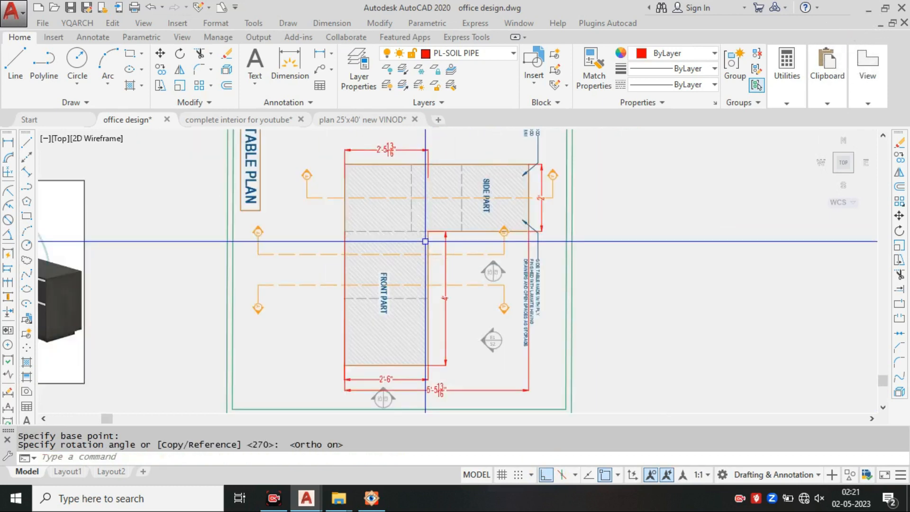
pyautogui.scroll(-3, 425, 241)
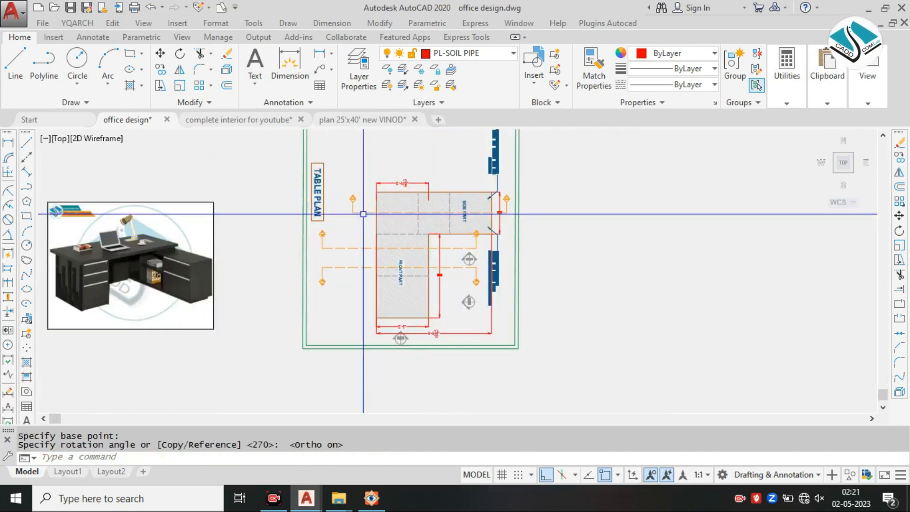
pyautogui.scroll(5, 210, 228)
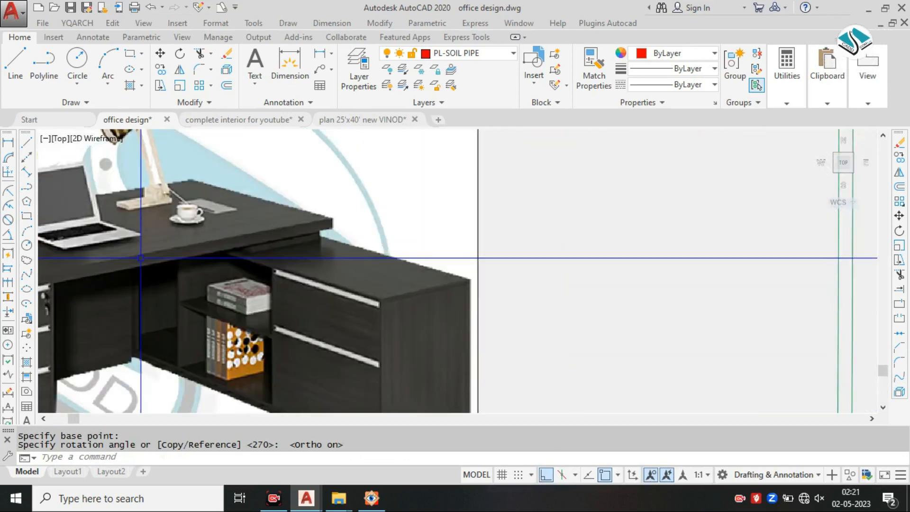
pyautogui.scroll(2, 151, 330)
pyautogui.scroll(-6, 390, 280)
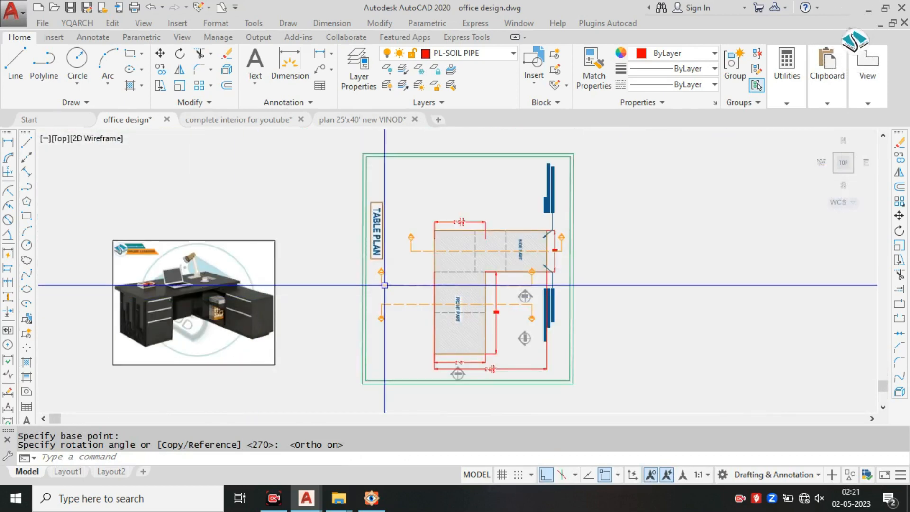
pyautogui.press('Return')
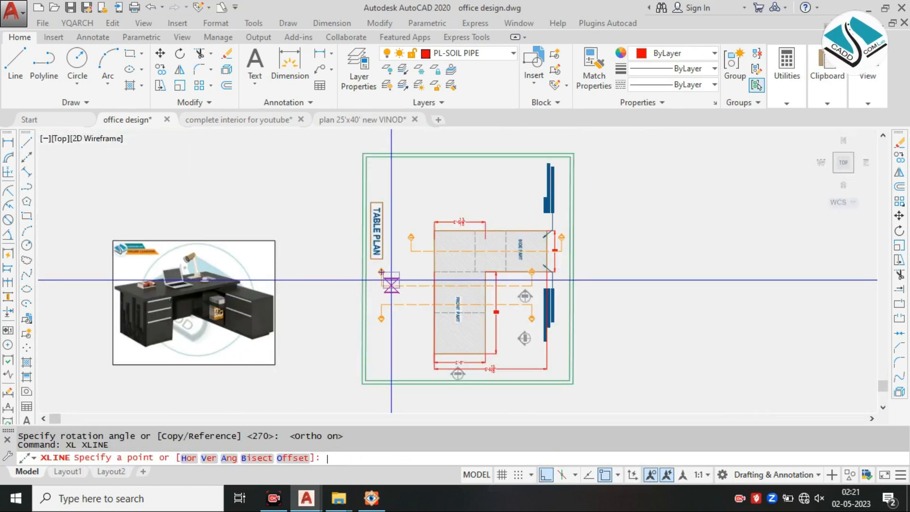
pyautogui.click(213, 459)
pyautogui.scroll(3, 469, 246)
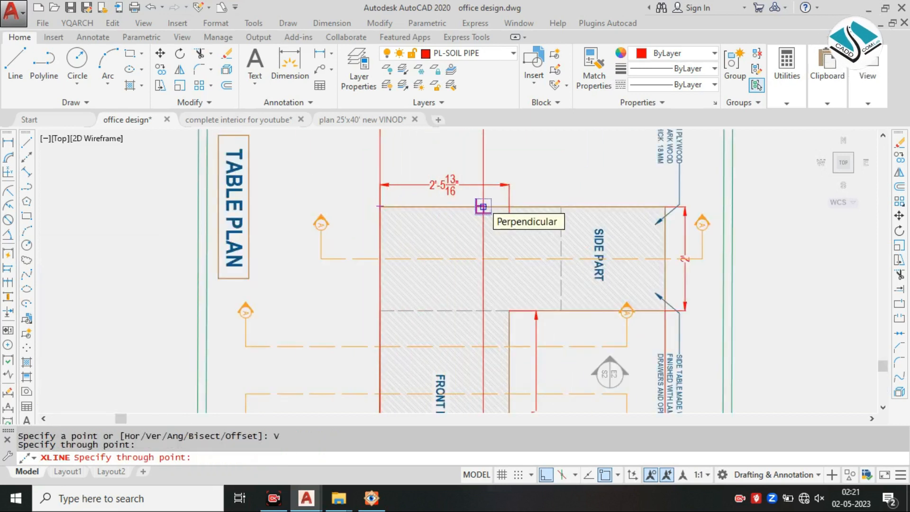
pyautogui.click(509, 185)
pyautogui.scroll(-4, 509, 185)
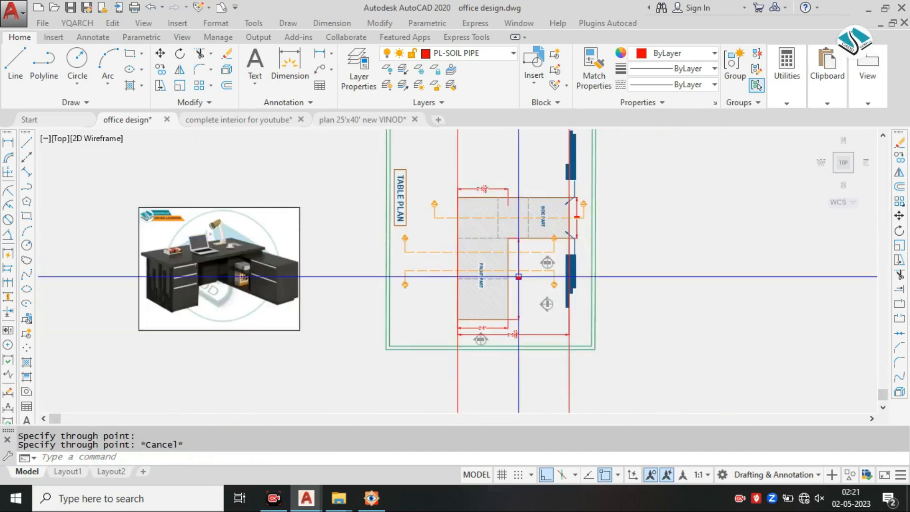
# Step: Draw a horizontal line about 9 feet long across both construction lines in the empty space below the rotated plan's frame
pyautogui.moveTo(518, 277); pyautogui.dragTo(486, 197, button='middle')
pyautogui.moveTo(459, 309); pyautogui.dragTo(398, 295, button='middle')
pyautogui.write('l')
pyautogui.press('Return')
pyautogui.click(367, 318)
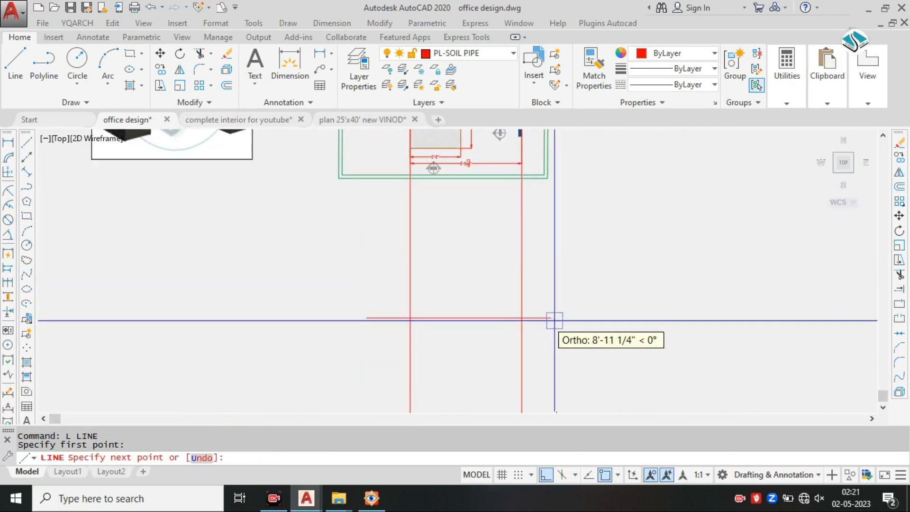
pyautogui.click(558, 317)
pyautogui.press('Escape')
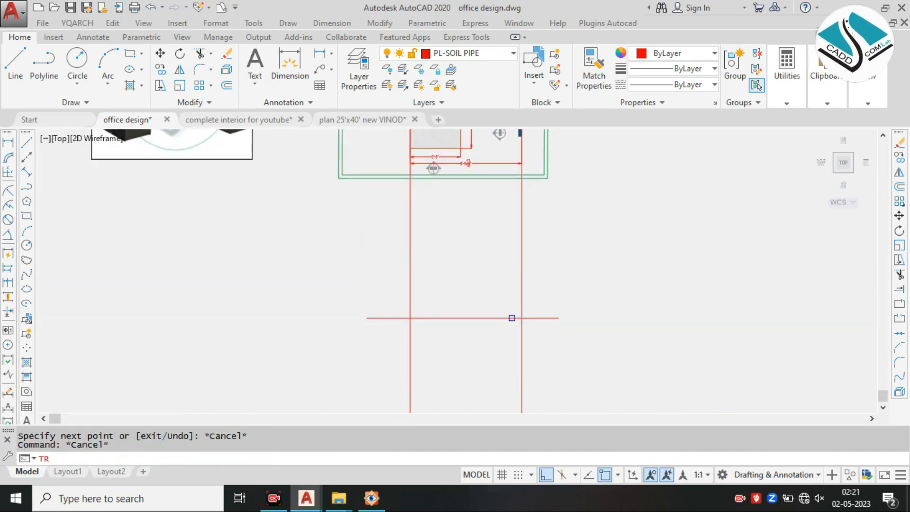
# Step: Trim the construction lines below the horizontal line and trim that line's overhanging ends
pyautogui.press('Return')
pyautogui.press('Return')
pyautogui.click(559, 295)
pyautogui.click(538, 330)
pyautogui.click(538, 347)
pyautogui.click(396, 360)
pyautogui.click(395, 313)
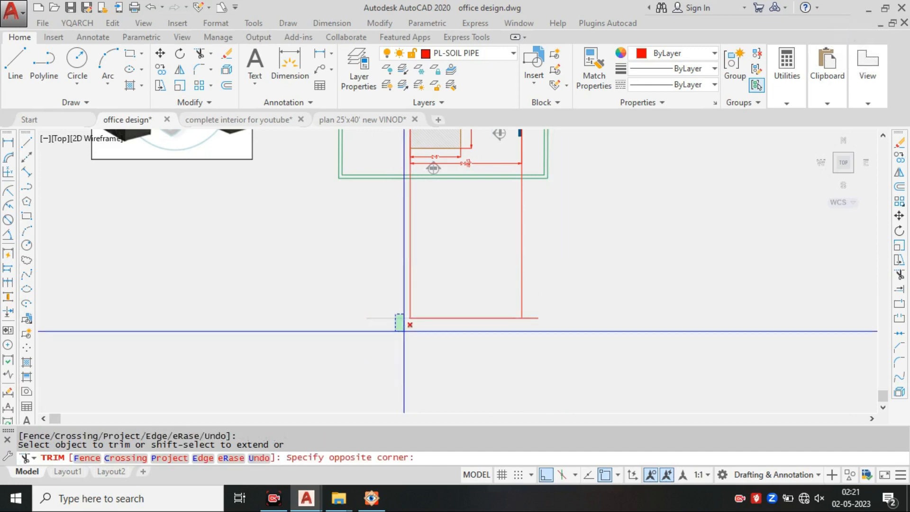
pyautogui.scroll(4, 550, 322)
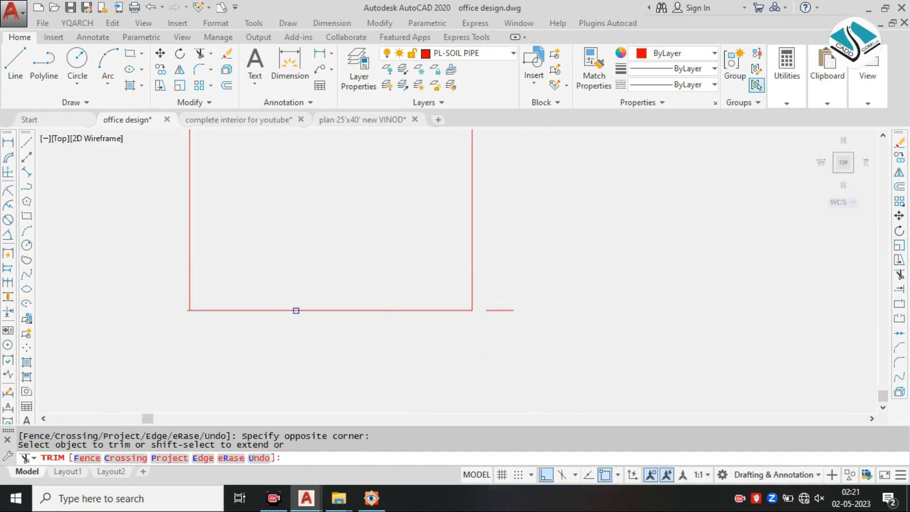
pyautogui.scroll(-1, 271, 315)
pyautogui.click(280, 310)
pyautogui.scroll(-2, 521, 317)
pyautogui.moveTo(585, 317); pyautogui.dragTo(579, 319, button='middle')
pyautogui.press('Escape')
# Step: Erase the leftover line fragment to the right of the trimmed base line
pyautogui.click(633, 293)
pyautogui.click(607, 338)
pyautogui.write('e')
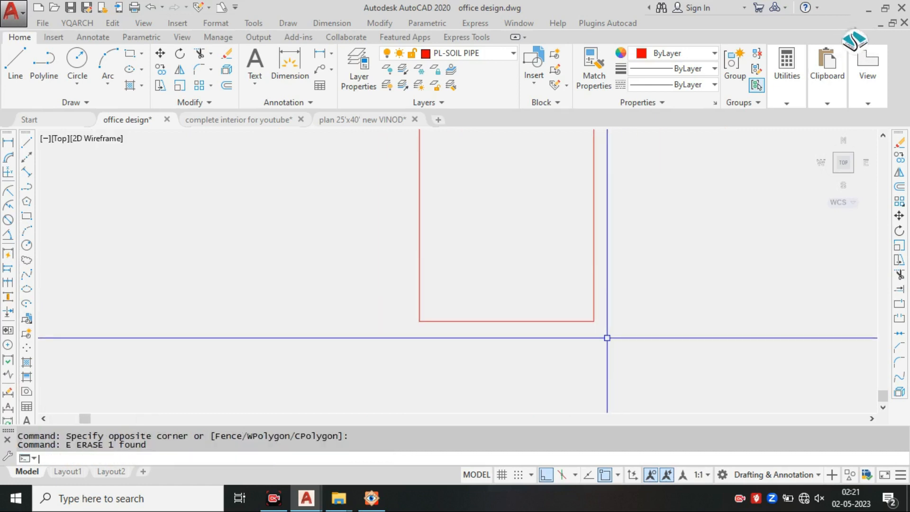
# Step: Offset the horizontal base line 3 inches upward
pyautogui.scroll(-3, 427, 284)
pyautogui.scroll(6, 346, 226)
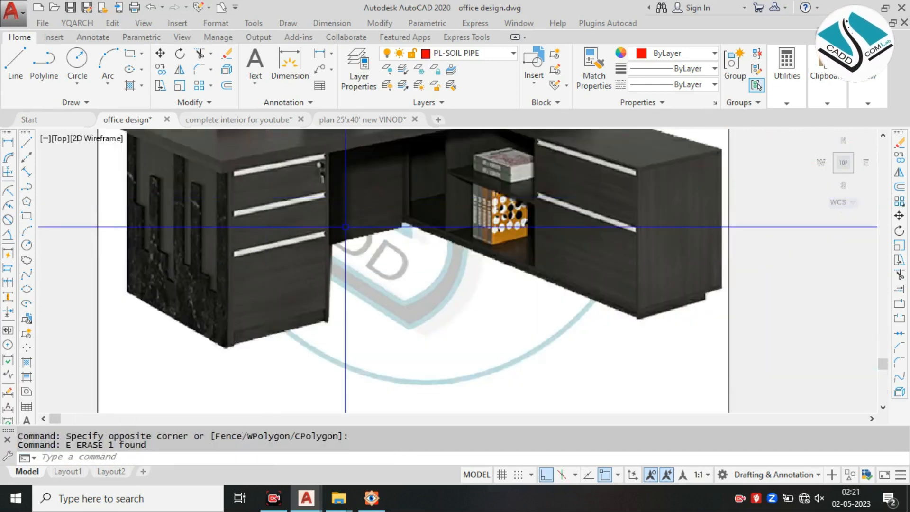
pyautogui.scroll(-4, 475, 194)
pyautogui.scroll(6, 520, 289)
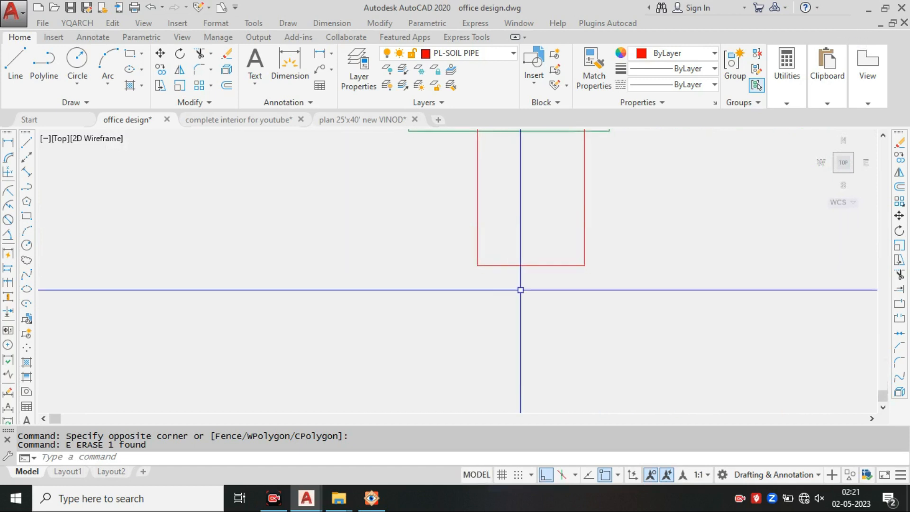
pyautogui.write('3')
pyautogui.press('Return')
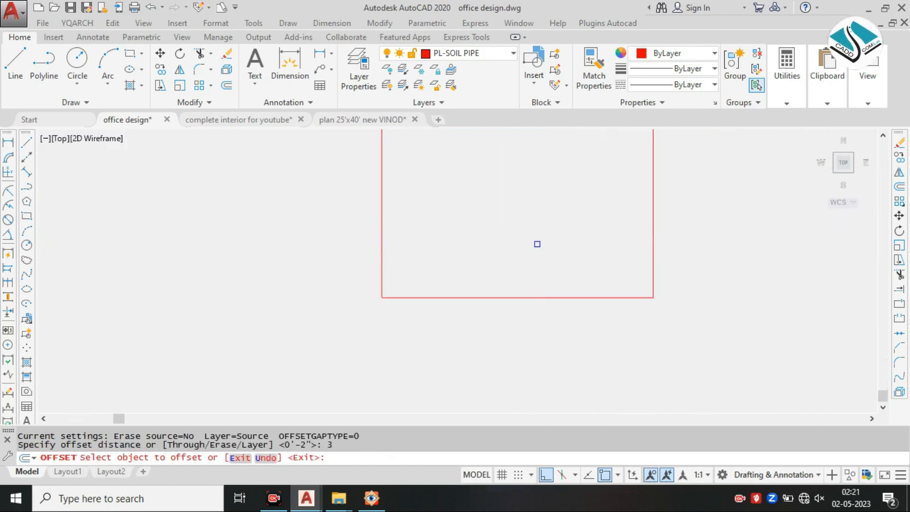
pyautogui.click(506, 299)
pyautogui.click(505, 284)
pyautogui.press('Escape')
# Step: Examine the desk reference image, focusing on the tabletop edge and how it sits over the side cabinet
pyautogui.scroll(-3, 318, 174)
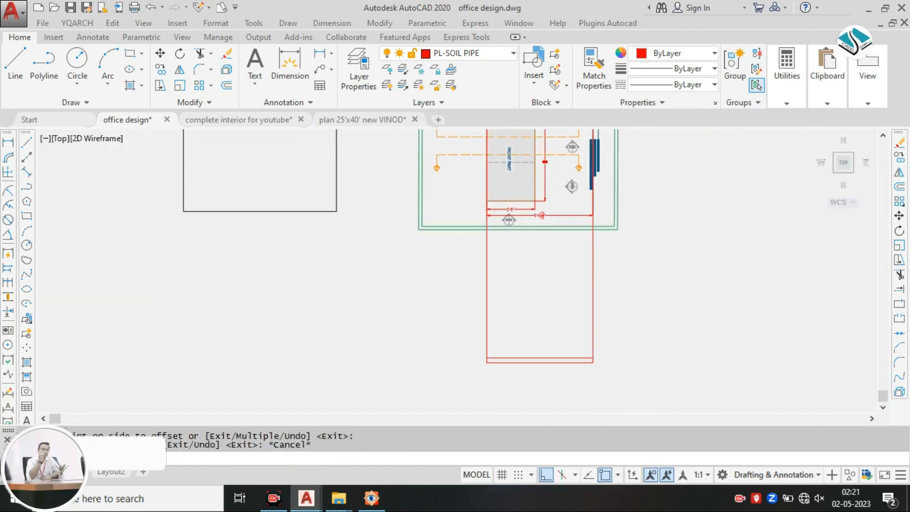
pyautogui.scroll(5, 318, 173)
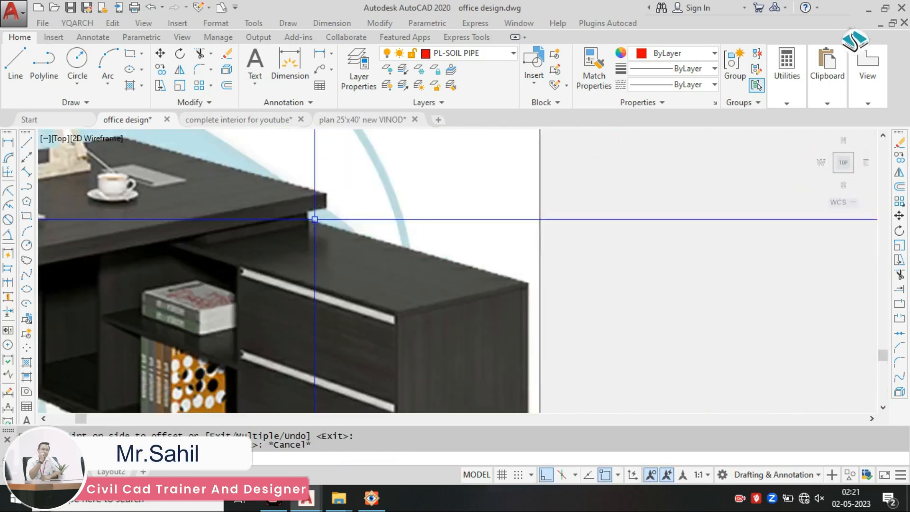
pyautogui.scroll(3, 254, 219)
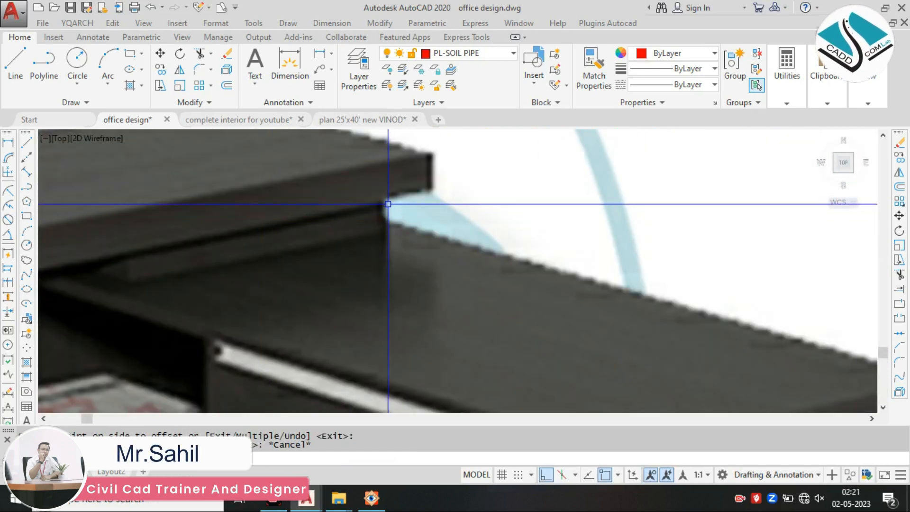
pyautogui.scroll(-2, 388, 204)
pyautogui.moveTo(263, 233); pyautogui.dragTo(472, 310, button='middle')
pyautogui.scroll(2, 504, 295)
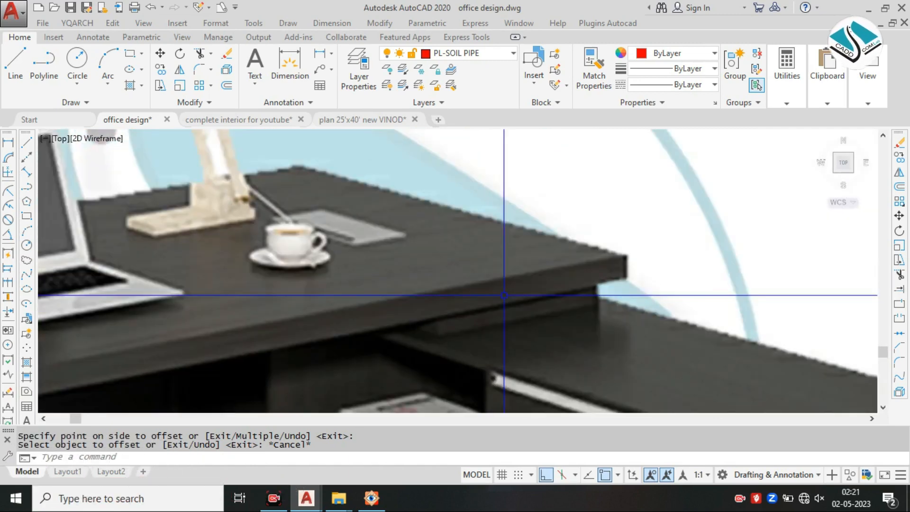
pyautogui.moveTo(614, 286)
pyautogui.mouseDown(button='middle')
pyautogui.moveTo(593, 252)
pyautogui.moveTo(602, 234)
pyautogui.mouseUp(button='middle')
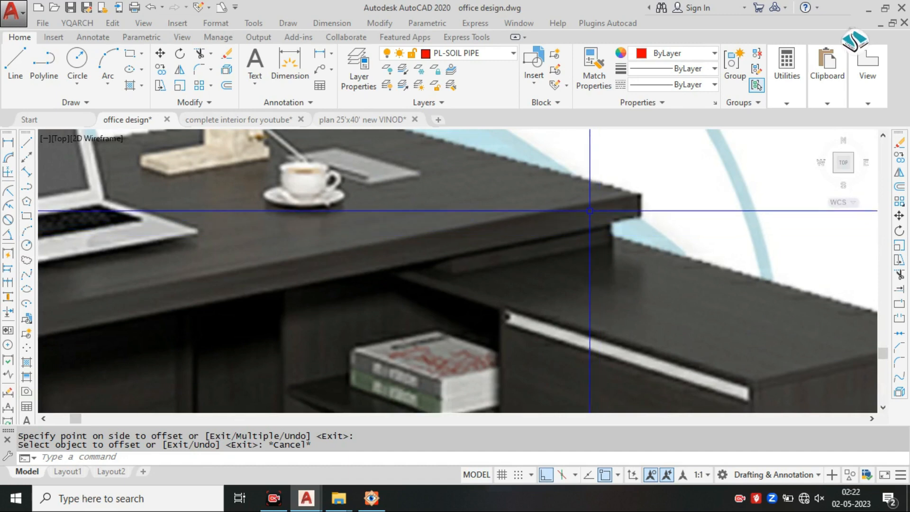
pyautogui.scroll(-3, 513, 215)
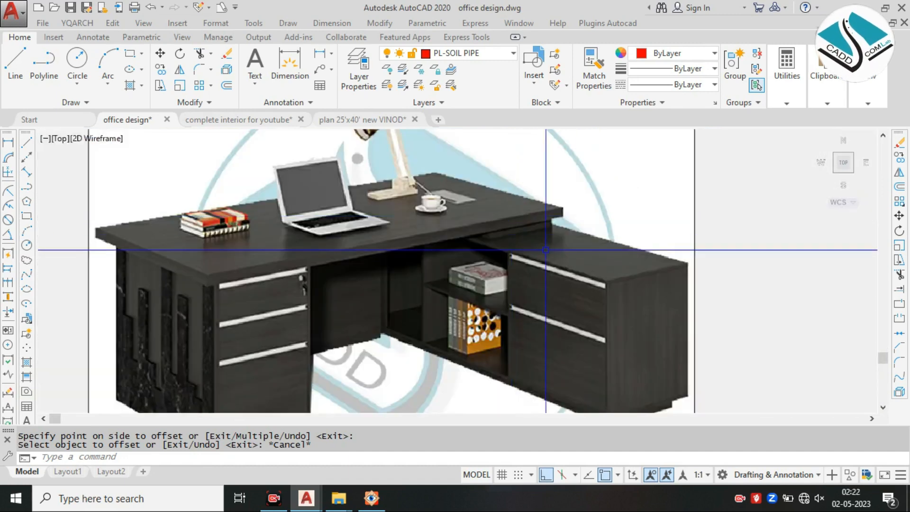
pyautogui.scroll(-4, 531, 252)
pyautogui.moveTo(647, 399)
pyautogui.mouseDown(button='middle')
pyautogui.moveTo(543, 303)
pyautogui.moveTo(585, 309)
pyautogui.mouseUp(button='middle')
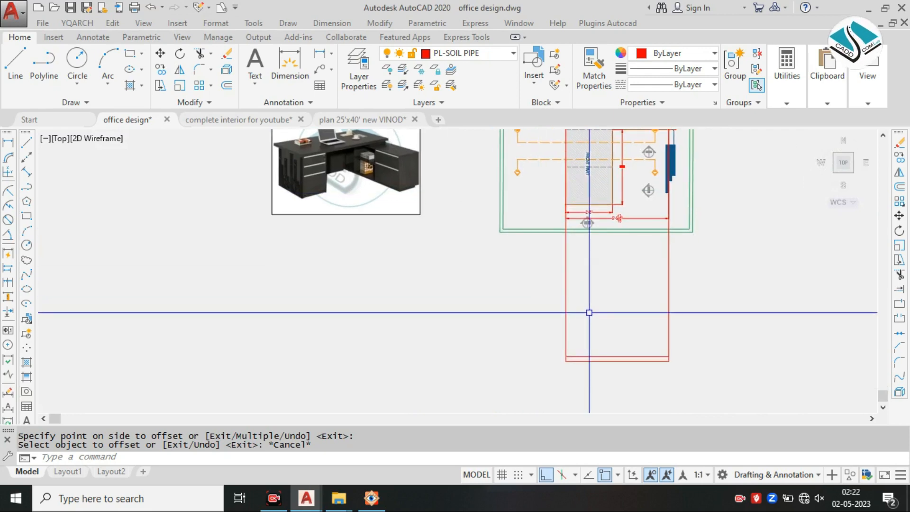
# Step: Measure the height of the bottom strip of the slatted ELEVATION drawing with a linear dimension
pyautogui.scroll(-5, 601, 274)
pyautogui.scroll(8, 557, 181)
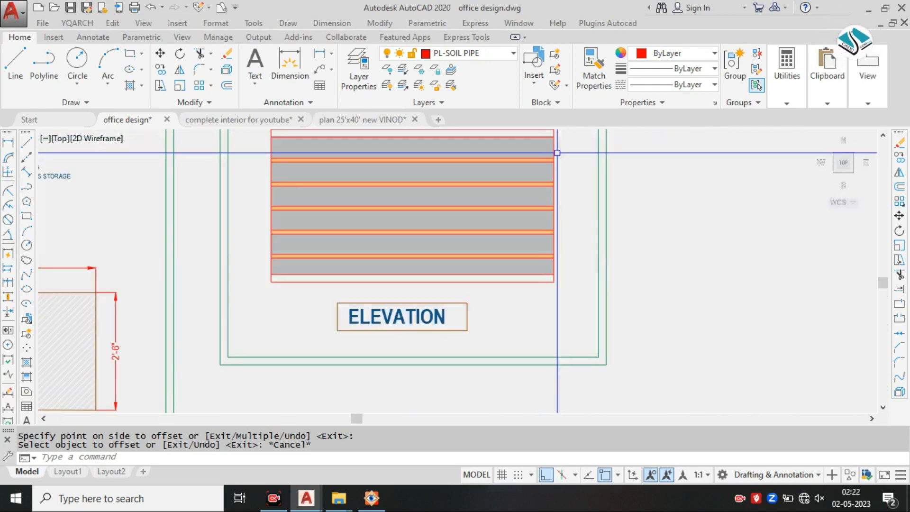
pyautogui.moveTo(556, 181); pyautogui.dragTo(518, 240, button='middle')
pyautogui.click(332, 23)
pyautogui.click(407, 59)
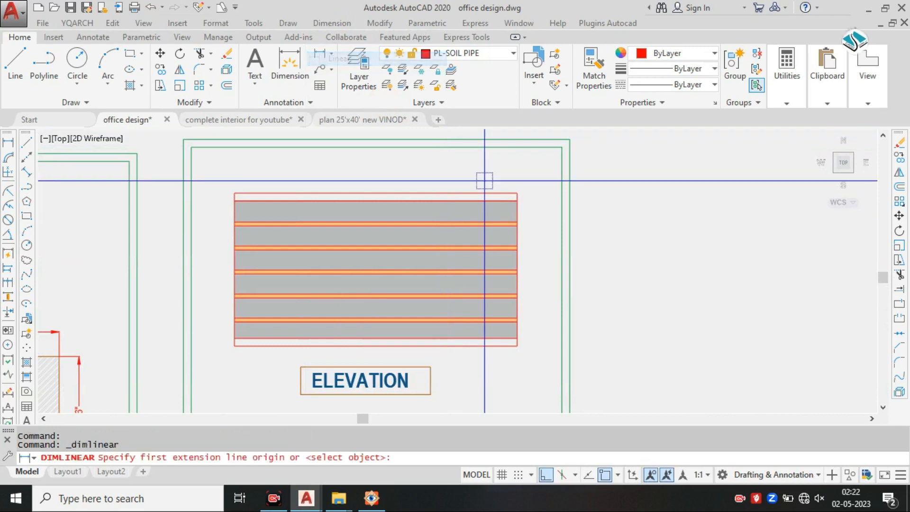
pyautogui.scroll(4, 534, 195)
pyautogui.moveTo(524, 252); pyautogui.dragTo(532, 153, button='middle')
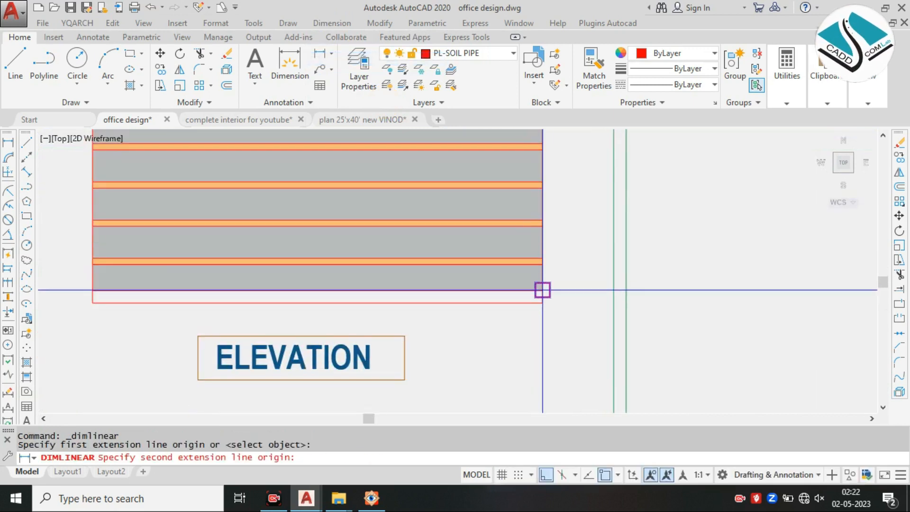
pyautogui.click(543, 302)
pyautogui.scroll(-2, 532, 303)
pyautogui.press('Escape')
# Step: Offset the upper of the two horizontal base lines 3 feet upward between the construction lines
pyautogui.scroll(-6, 532, 290)
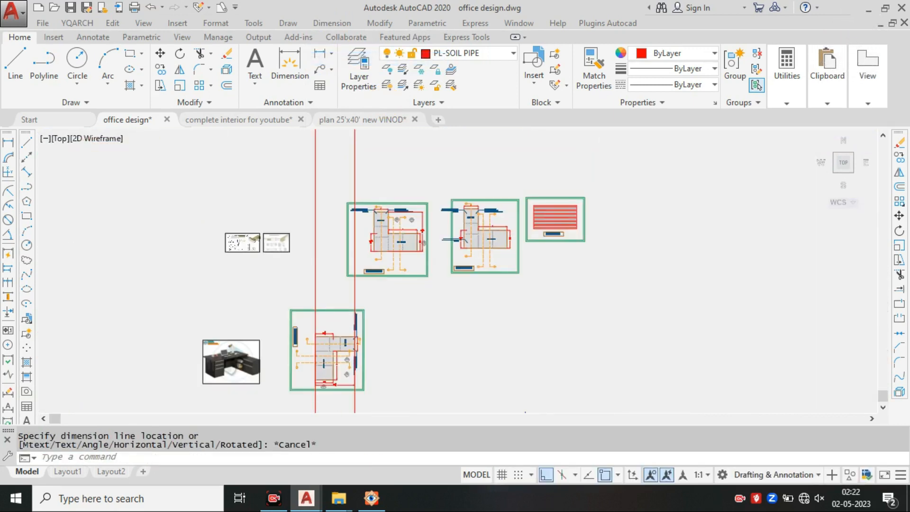
pyautogui.scroll(5, 449, 316)
pyautogui.write('o')
pyautogui.press('Return')
pyautogui.write('3')
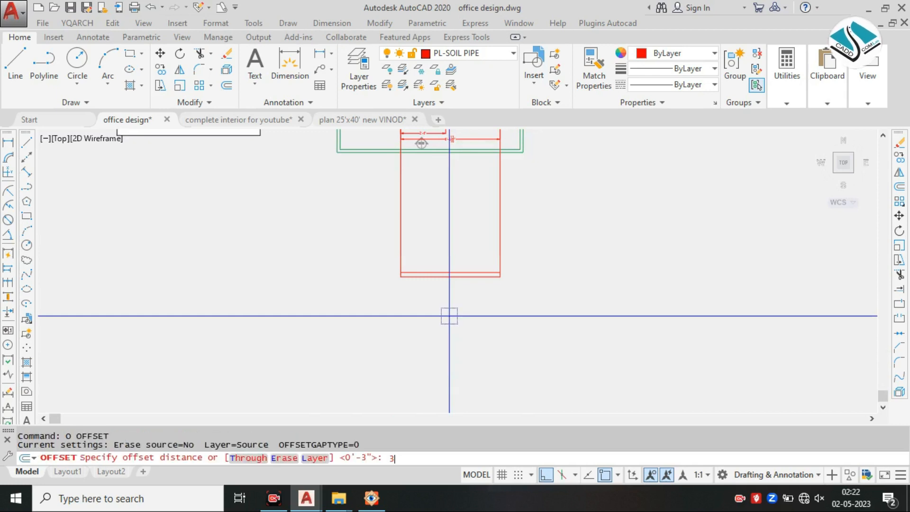
pyautogui.press('Return')
pyautogui.scroll(3, 399, 241)
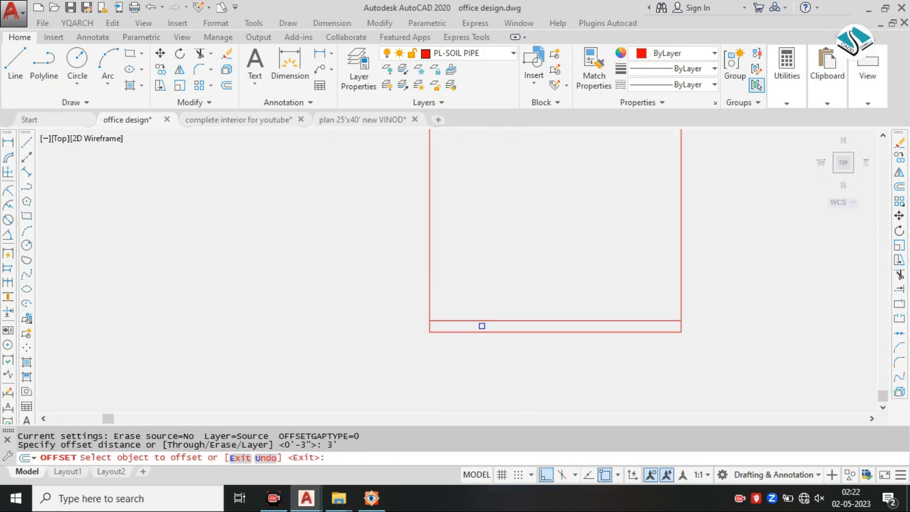
pyautogui.click(483, 320)
pyautogui.click(485, 283)
pyautogui.moveTo(498, 258); pyautogui.dragTo(471, 315, button='middle')
pyautogui.press('Escape')
pyautogui.write('T')
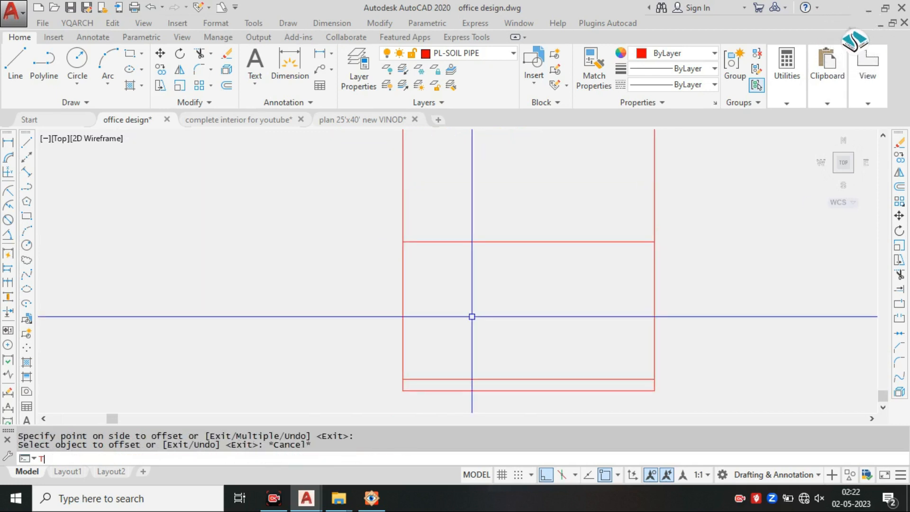
pyautogui.press('Return')
pyautogui.click(660, 178)
pyautogui.press('Escape')
pyautogui.press('Escape')
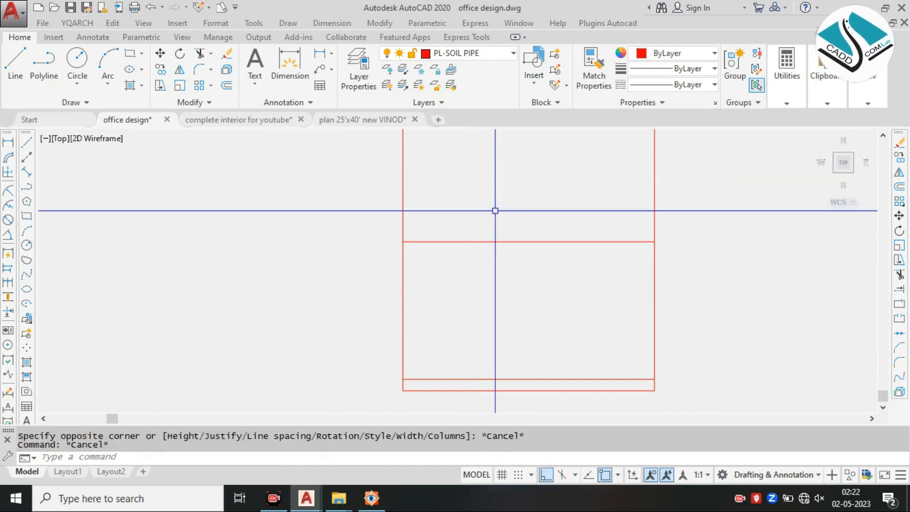
# Step: Trim the construction lines down to the rectangular elevation outline with its bottom strip
pyautogui.write('TR')
pyautogui.press('Return')
pyautogui.scroll(-4, 301, 198)
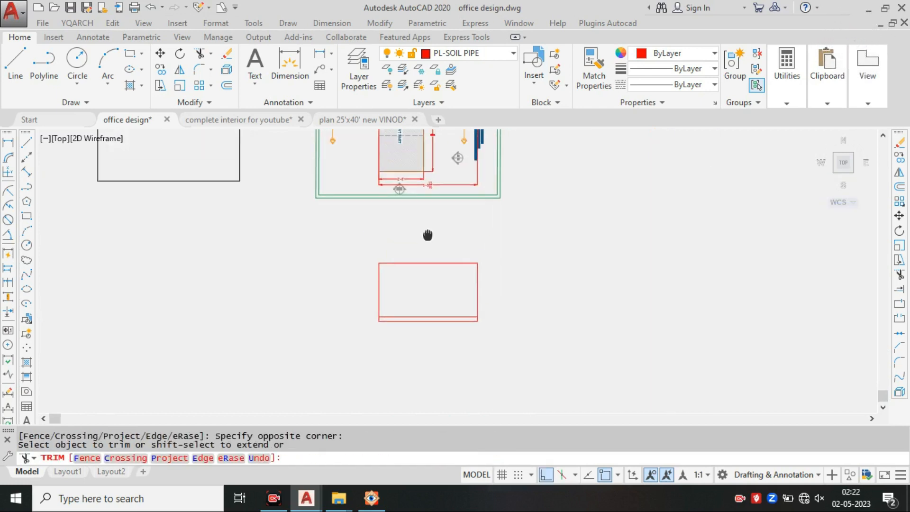
pyautogui.press('Escape')
# Step: Move the elevation outline up, closer to the frame of the rotated table plan
pyautogui.click(372, 380)
pyautogui.write('M')
pyautogui.press('Return')
pyautogui.click(405, 361)
pyautogui.press('Escape')
# Step: Project vertical construction lines from the two dashed division lines of the side part
pyautogui.scroll(4, 335, 178)
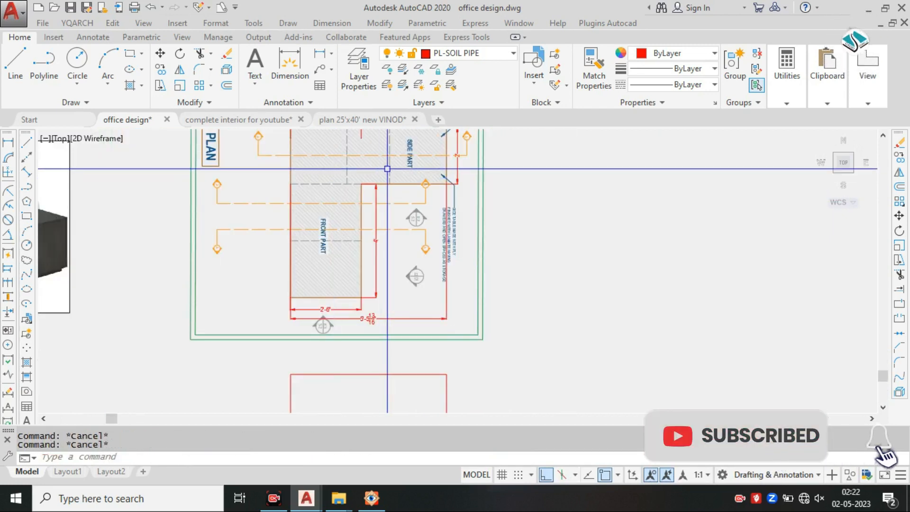
pyautogui.press('Return')
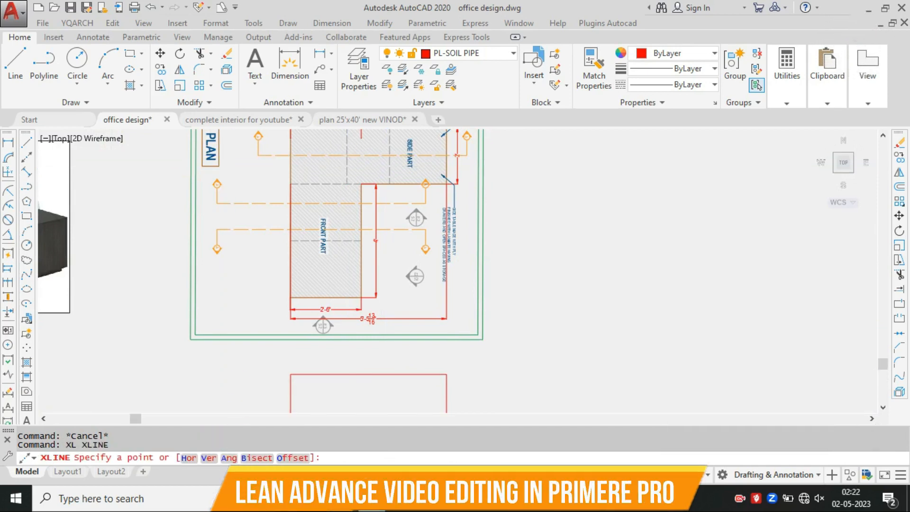
pyautogui.write('v')
pyautogui.press('Return')
pyautogui.scroll(4, 352, 174)
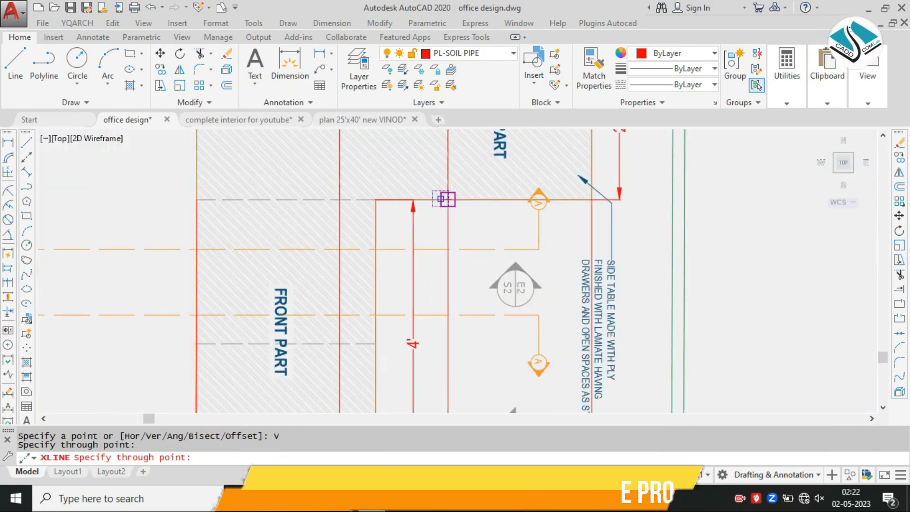
pyautogui.click(437, 199)
pyautogui.press('Escape')
# Step: Trim the two projected division lines above and below the elevation outline, undoing the wrong cut through its top edge
pyautogui.scroll(-5, 422, 320)
pyautogui.moveTo(422, 321); pyautogui.dragTo(430, 298, button='middle')
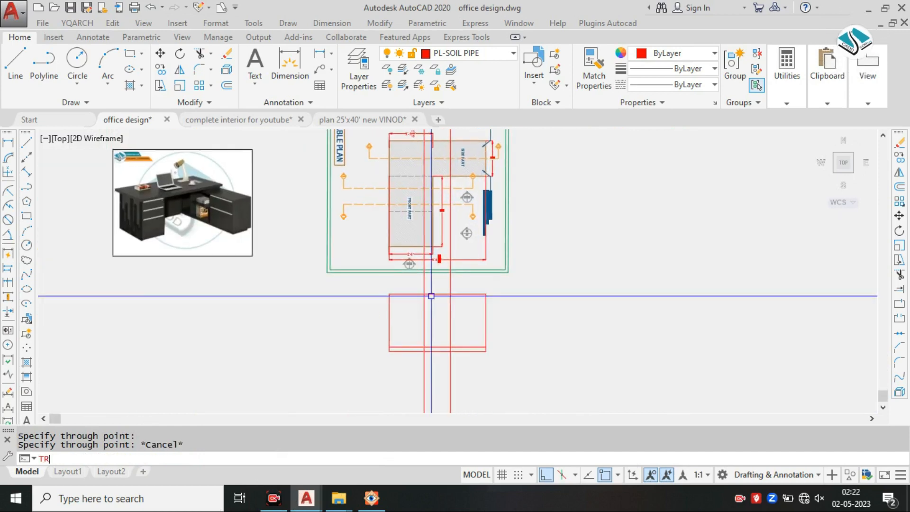
pyautogui.write('tr')
pyautogui.press('Return')
pyautogui.scroll(4, 445, 295)
pyautogui.click(473, 265)
pyautogui.click(402, 330)
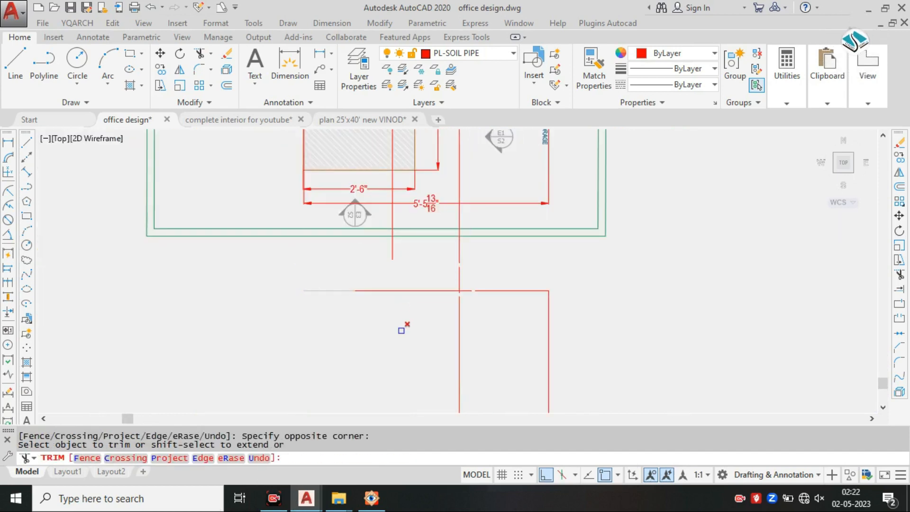
pyautogui.write('u')
pyautogui.press('Return')
pyautogui.scroll(2, 505, 236)
pyautogui.click(269, 318)
pyautogui.scroll(-2, 350, 284)
pyautogui.moveTo(362, 337); pyautogui.dragTo(417, 193, button='middle')
pyautogui.scroll(3, 447, 263)
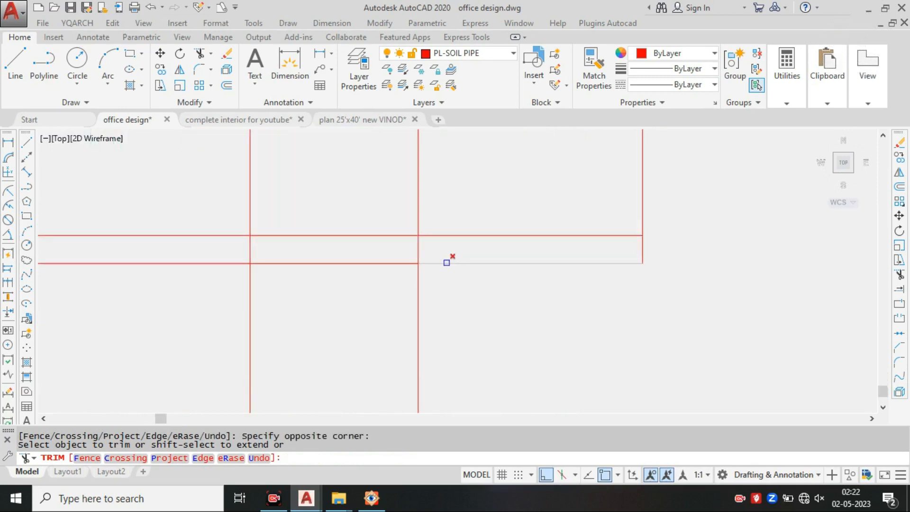
pyautogui.click(453, 278)
pyautogui.click(132, 344)
pyautogui.scroll(-2, 315, 323)
pyautogui.moveTo(360, 180); pyautogui.dragTo(406, 341, button='middle')
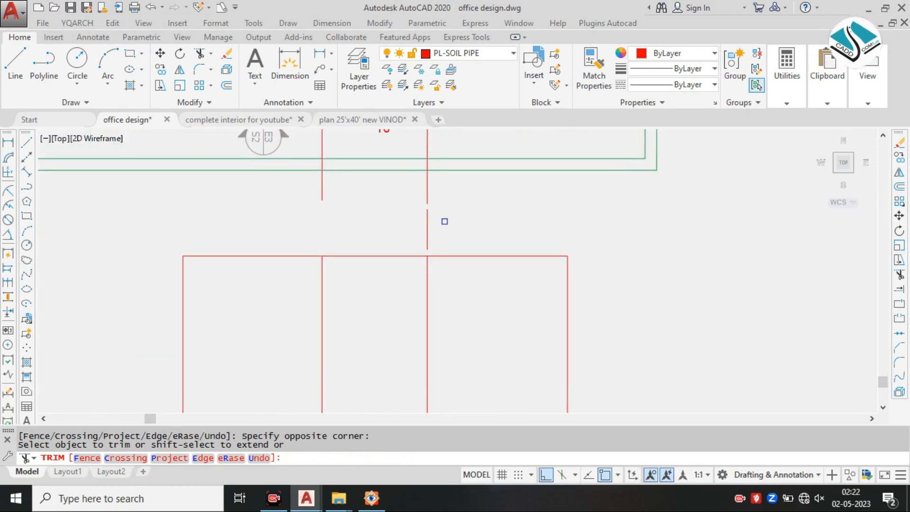
# Step: Erase the leftover construction line pieces above the elevation outline
pyautogui.press('Escape')
pyautogui.click(437, 192)
pyautogui.click(336, 221)
pyautogui.write('e')
pyautogui.press('Return')
# Step: Trim the two division lines out of the elevation's bottom strip and below its base line
pyautogui.scroll(-2, 426, 238)
pyautogui.moveTo(427, 237); pyautogui.dragTo(443, 285, button='middle')
pyautogui.scroll(2, 444, 284)
pyautogui.write('r')
pyautogui.press('Return')
pyautogui.press('Return')
pyautogui.scroll(6, 447, 281)
pyautogui.press('Escape')
pyautogui.write('tr')
pyautogui.press('Return')
pyautogui.scroll(2, 451, 289)
pyautogui.press('Return')
pyautogui.click(462, 299)
pyautogui.click(303, 312)
pyautogui.click(131, 305)
pyautogui.scroll(-2, 431, 308)
pyautogui.scroll(2, 437, 300)
pyautogui.click(460, 293)
pyautogui.click(429, 305)
pyautogui.scroll(-4, 443, 312)
pyautogui.press('Escape')
# Step: Examine the tabletop and drawer cabinets in the desk reference image and compare them with the elevation
pyautogui.moveTo(334, 271); pyautogui.dragTo(450, 311, button='middle')
pyautogui.scroll(-2, 451, 311)
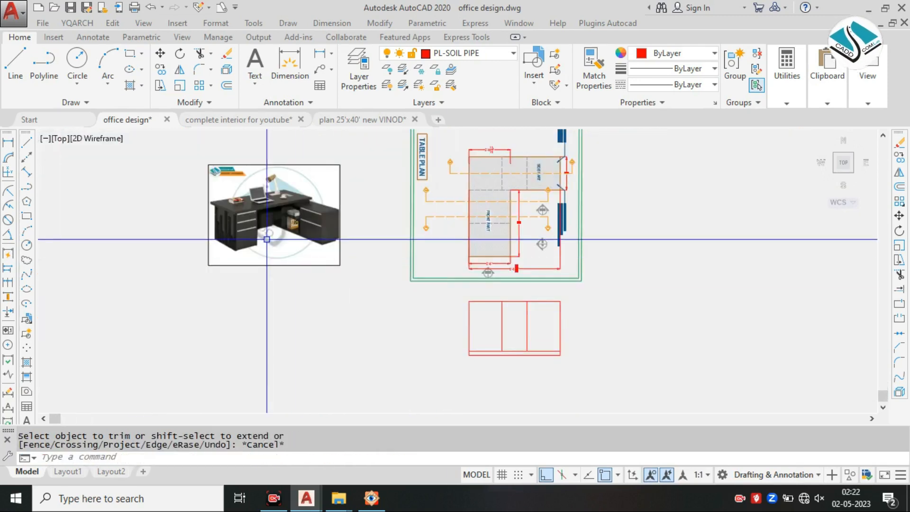
pyautogui.scroll(2, 323, 207)
pyautogui.scroll(2, 298, 200)
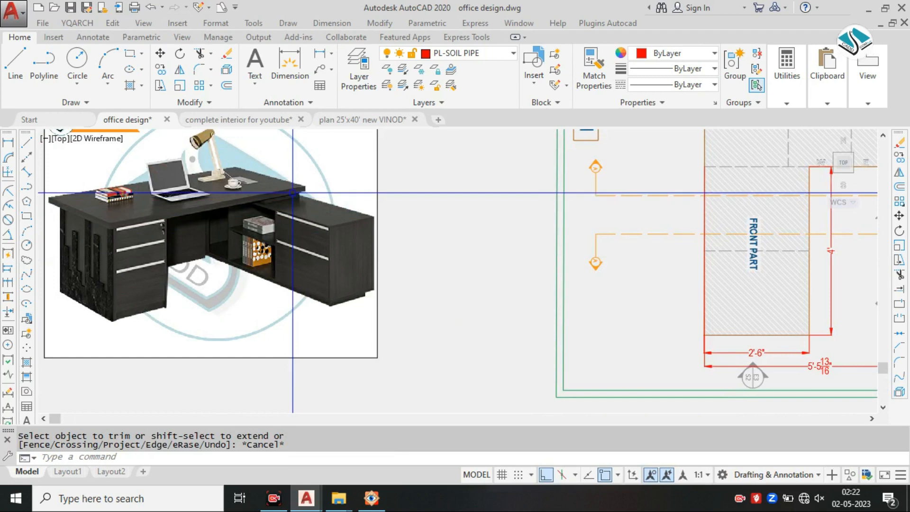
pyautogui.scroll(2, 293, 194)
pyautogui.scroll(-4, 293, 195)
pyautogui.scroll(2, 447, 308)
pyautogui.press('Escape')
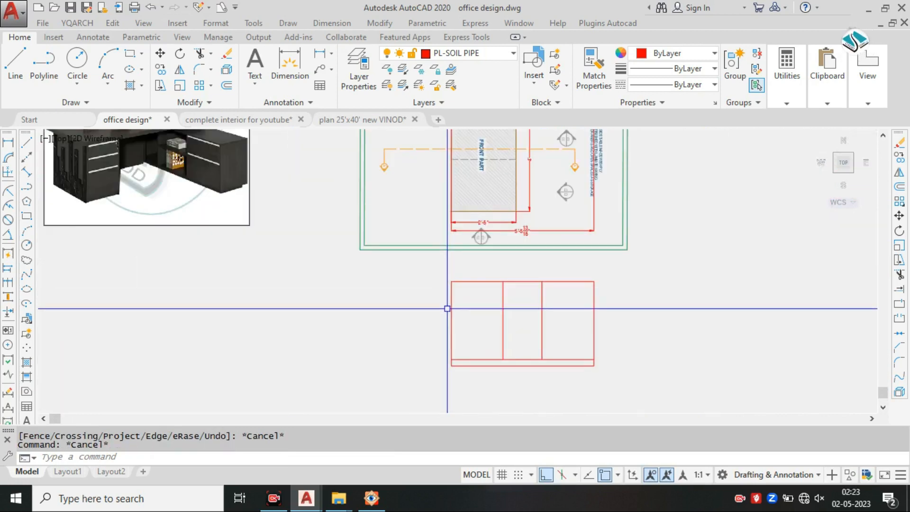
# Step: Offset the top line of the elevation 3 inches downward for the tabletop thickness
pyautogui.write('o')
pyautogui.press('Return')
pyautogui.write('3')
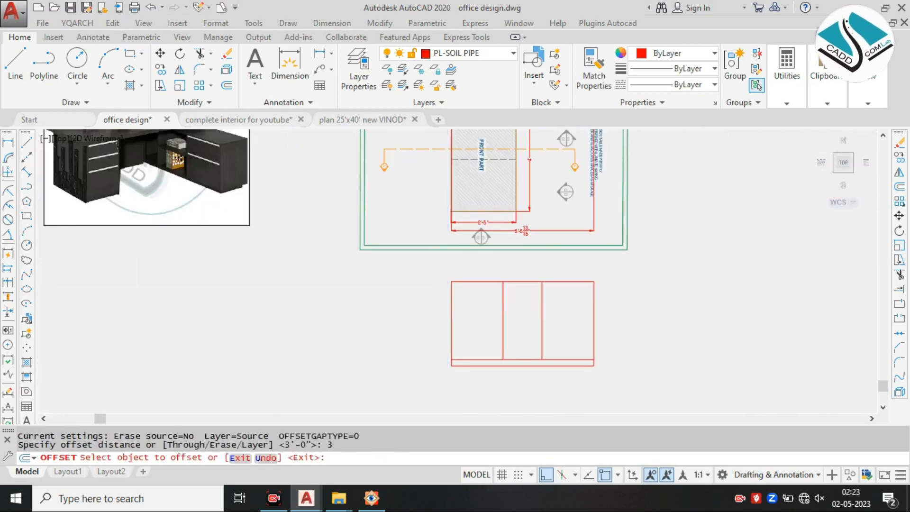
pyautogui.scroll(4, 451, 241)
pyautogui.click(452, 255)
pyautogui.click(412, 294)
pyautogui.scroll(-4, 429, 290)
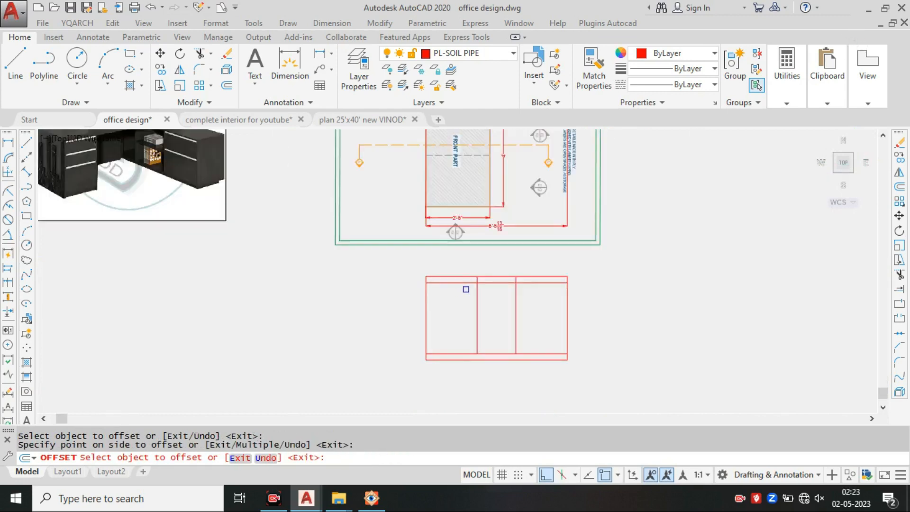
pyautogui.press('Escape')
# Step: Trim the two division lines out of the tabletop strip of the elevation
pyautogui.press('Return')
pyautogui.press('Return')
pyautogui.scroll(6, 500, 278)
pyautogui.click(575, 279)
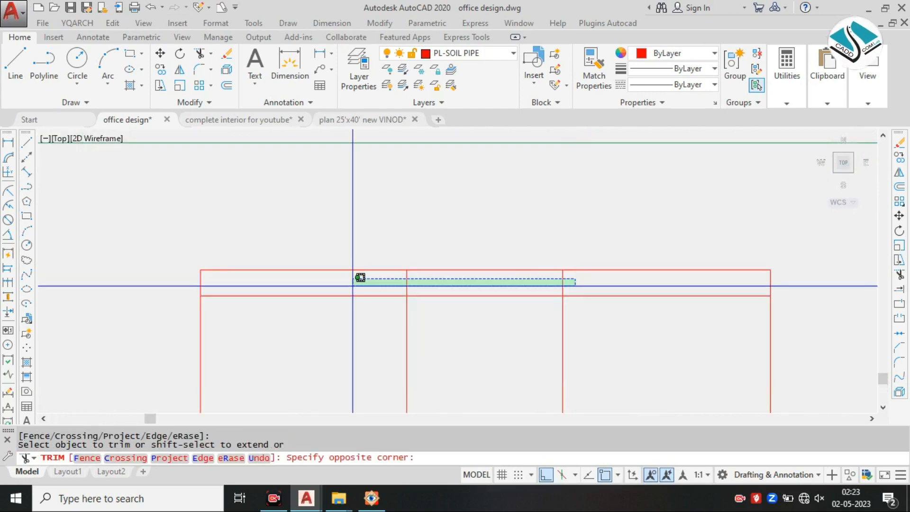
pyautogui.click(354, 286)
pyautogui.scroll(-6, 477, 286)
pyautogui.press('Escape')
# Step: Examine how the tabletop sits over the side cabinet in the desk image and compare it with the plan's side part
pyautogui.scroll(5, 295, 223)
pyautogui.scroll(2, 474, 180)
pyautogui.scroll(-7, 514, 308)
pyautogui.scroll(3, 417, 291)
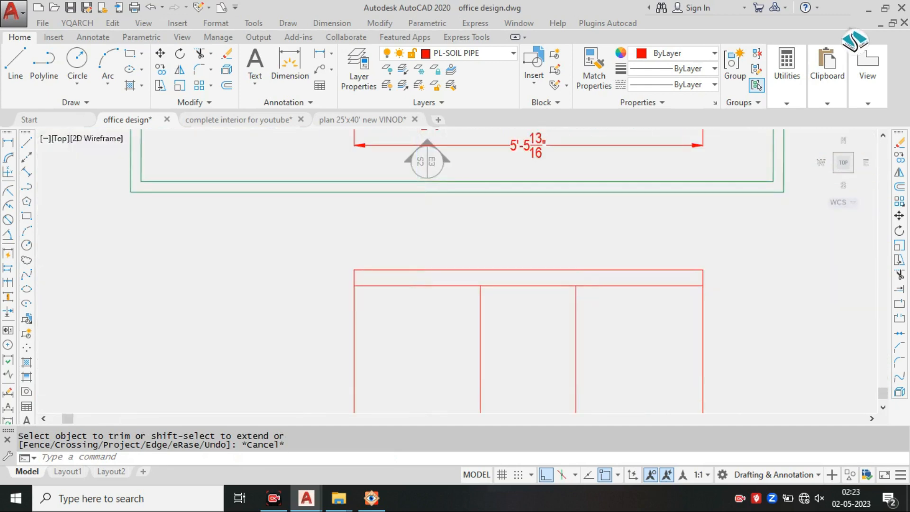
pyautogui.scroll(-6, 569, 361)
pyautogui.scroll(7, 357, 262)
pyautogui.scroll(4, 357, 262)
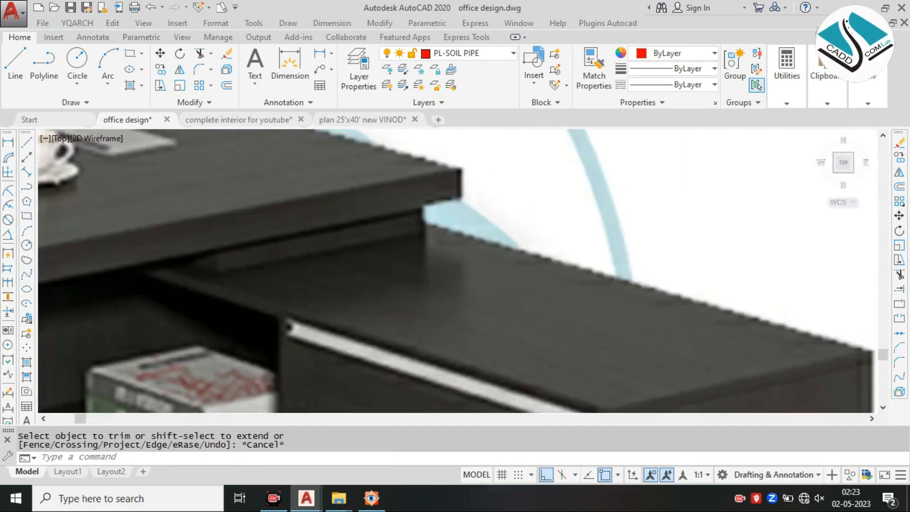
pyautogui.scroll(-6, 358, 248)
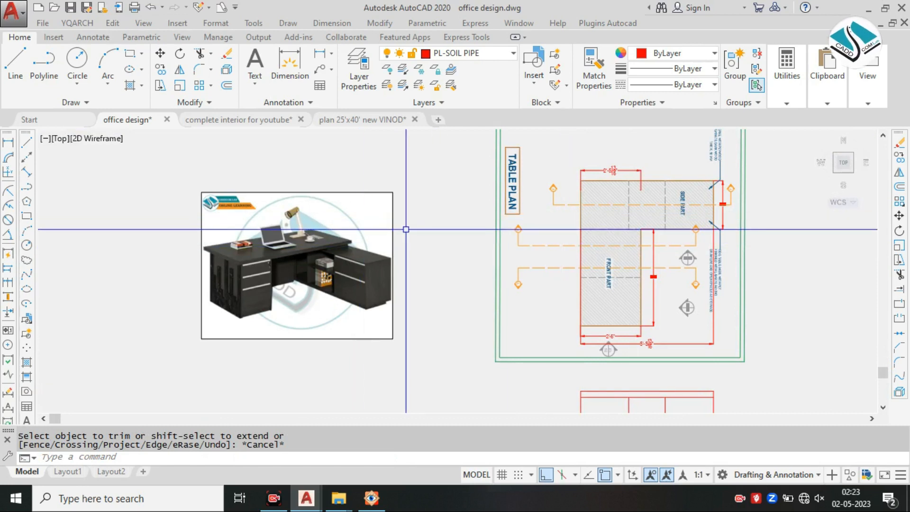
pyautogui.moveTo(658, 231)
pyautogui.mouseDown(button='middle')
pyautogui.moveTo(552, 246)
pyautogui.moveTo(550, 254)
pyautogui.mouseUp(button='middle')
pyautogui.scroll(2, 613, 240)
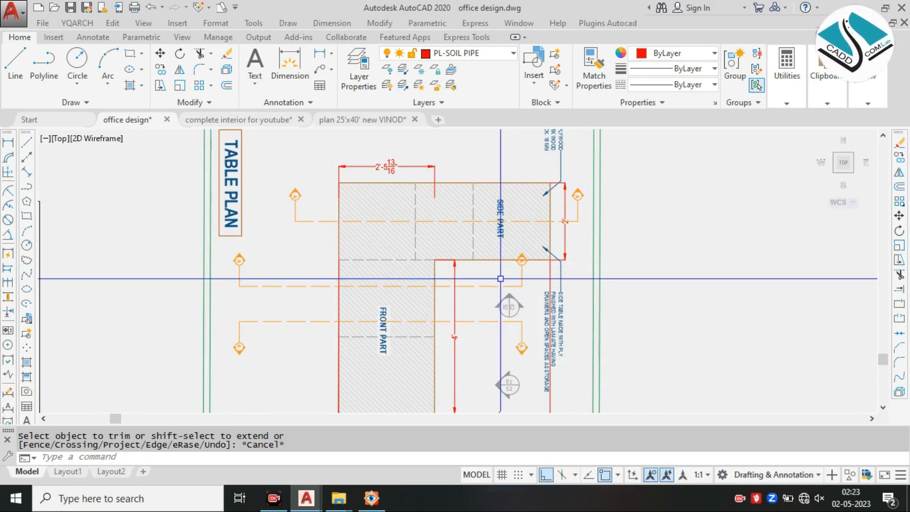
# Step: Move the section line crossing the side part about 6 5/8 inches down towards the front part
pyautogui.click(531, 220)
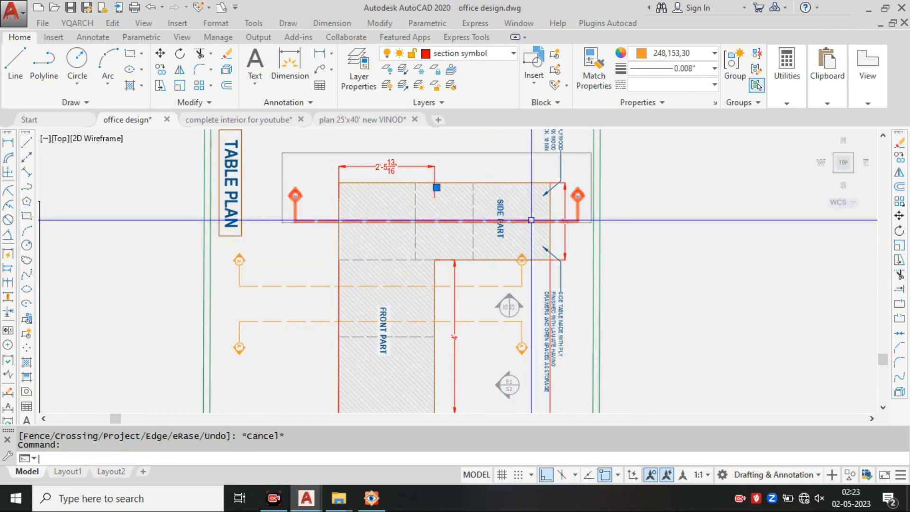
pyautogui.write('m')
pyautogui.press('Return')
pyautogui.scroll(2, 532, 220)
pyautogui.click(530, 222)
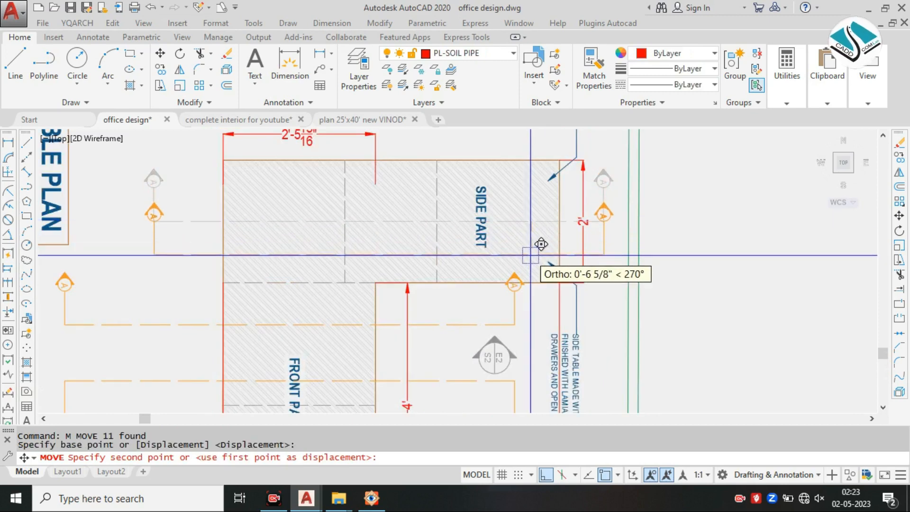
pyautogui.press('Escape')
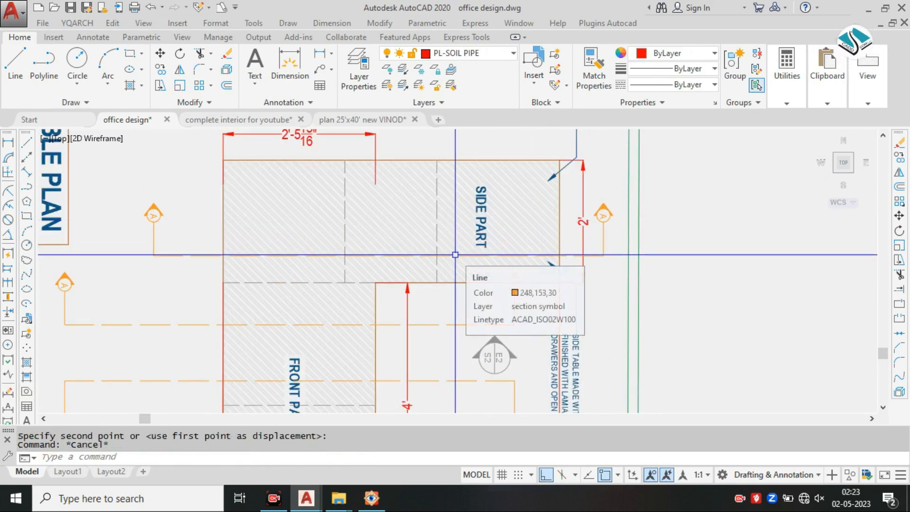
# Step: Ungroup the side part's section symbol, open its right marker letter for editing and leave the text editor
pyautogui.scroll(4, 593, 229)
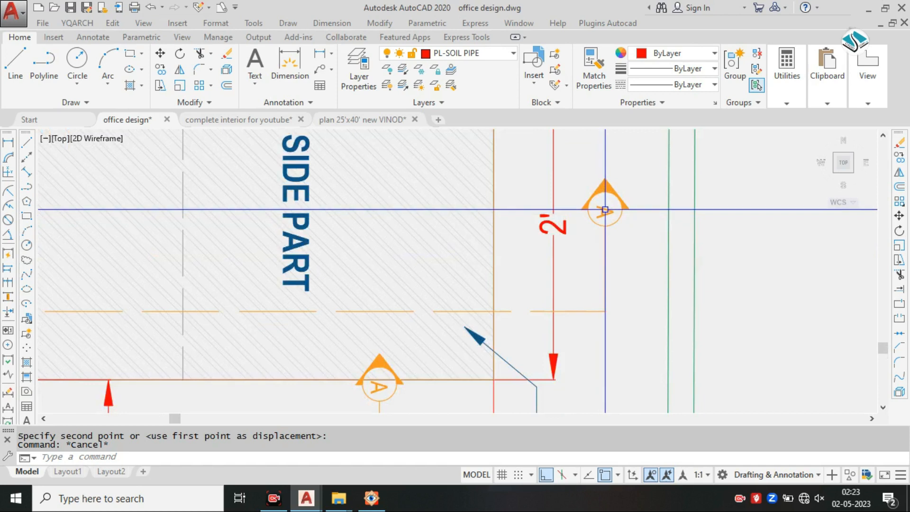
pyautogui.click(605, 209)
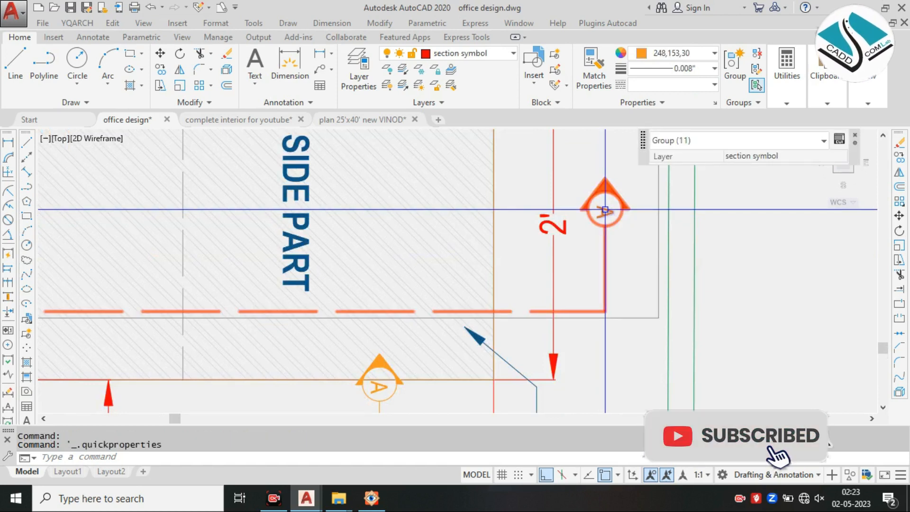
pyautogui.click(757, 53)
pyautogui.press('Escape')
pyautogui.doubleClick(611, 213)
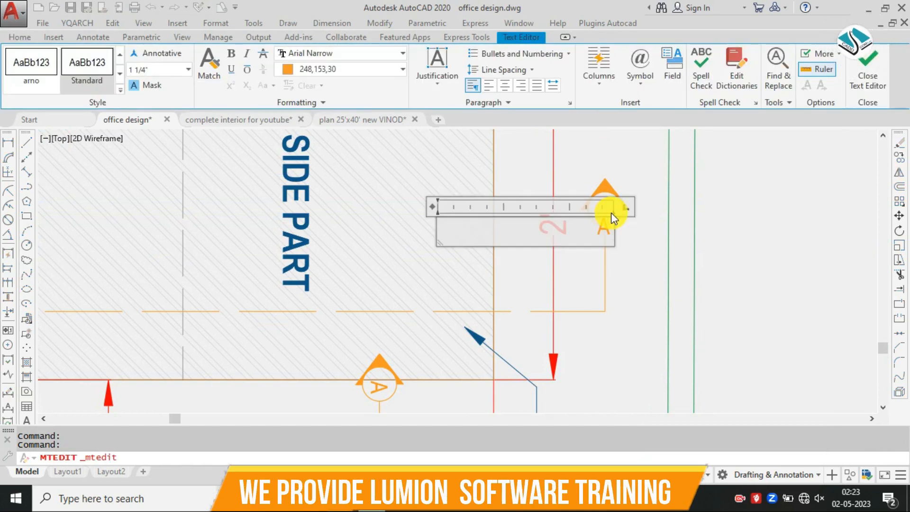
pyautogui.click(682, 220)
pyautogui.scroll(-8, 574, 191)
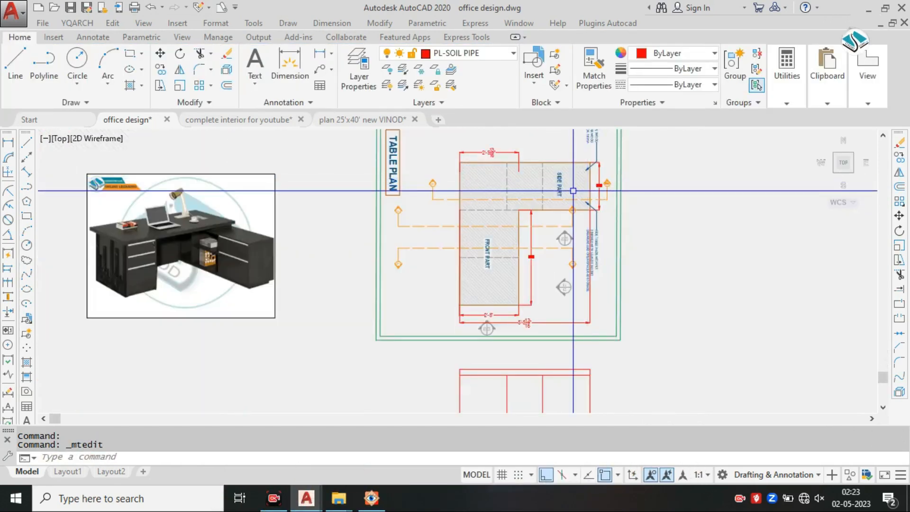
# Step: Examine the side cabinet's open shelves, drawers and top in the desk reference image
pyautogui.moveTo(496, 273); pyautogui.dragTo(532, 238, button='middle')
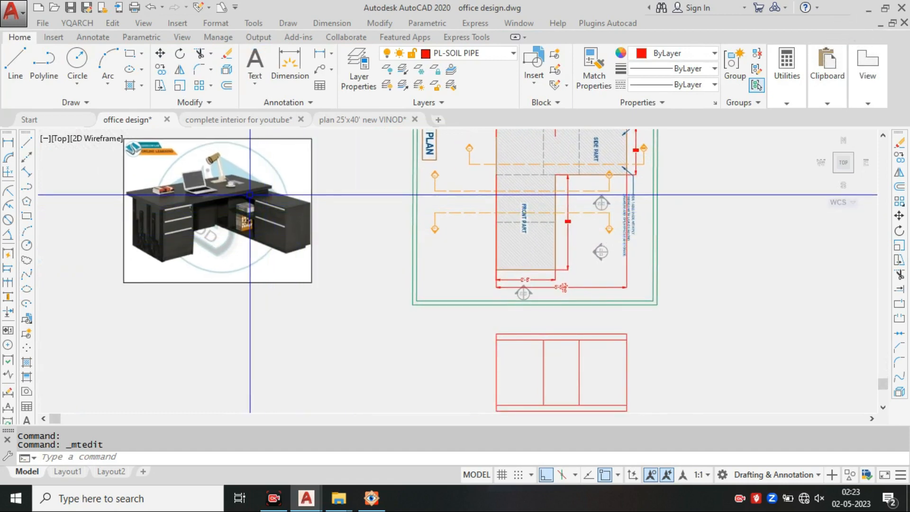
pyautogui.scroll(3, 250, 194)
pyautogui.scroll(1, 250, 192)
pyautogui.scroll(-1, 249, 192)
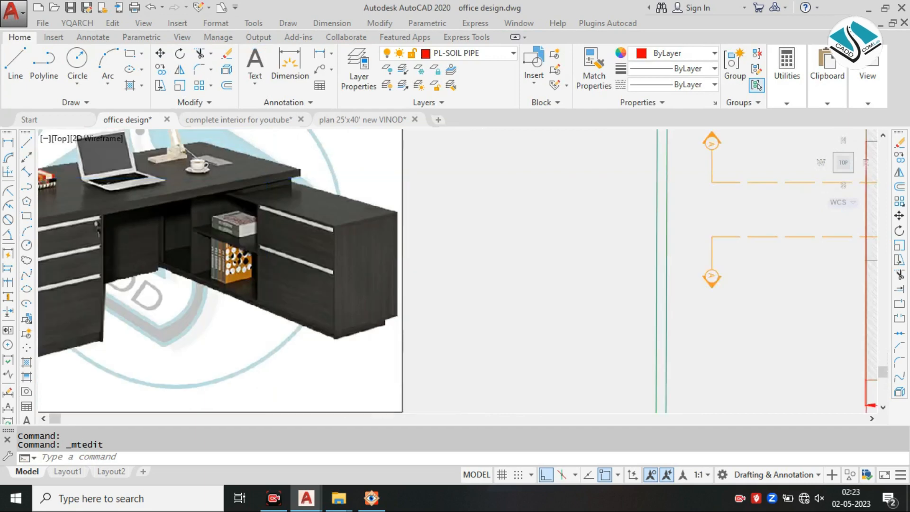
pyautogui.scroll(-2, 264, 174)
pyautogui.scroll(2, 505, 271)
pyautogui.scroll(-2, 503, 242)
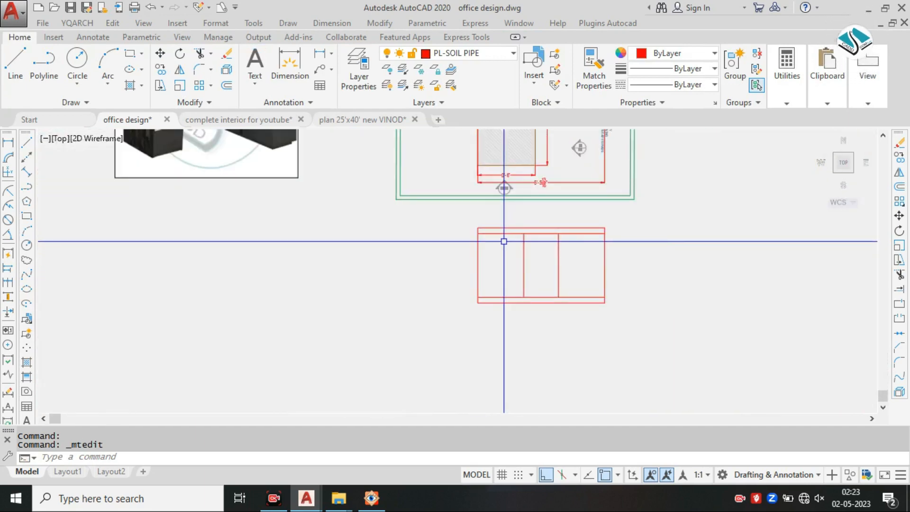
# Step: Offset the lower edge of the elevation's tabletop strip 2 inches downward
pyautogui.scroll(-2, 482, 340)
pyautogui.scroll(5, 485, 342)
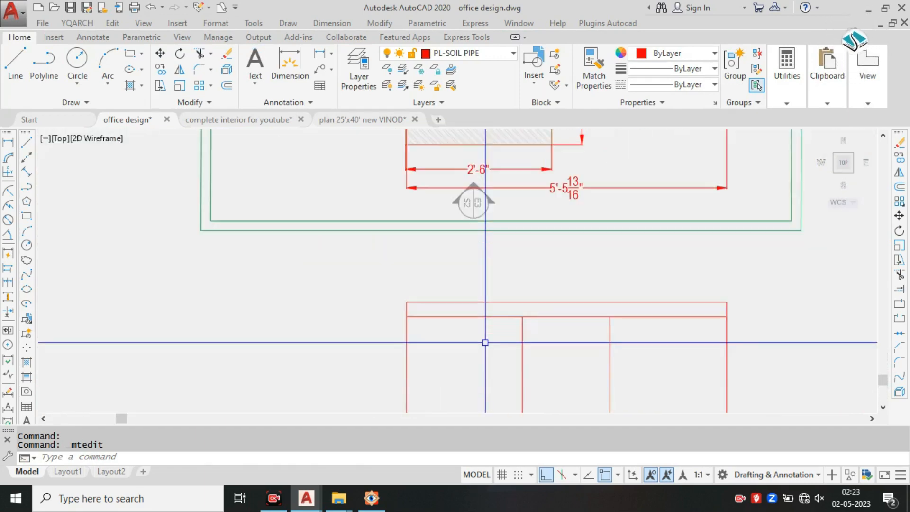
pyautogui.write('o')
pyautogui.press('Return')
pyautogui.write('2')
pyautogui.press('Return')
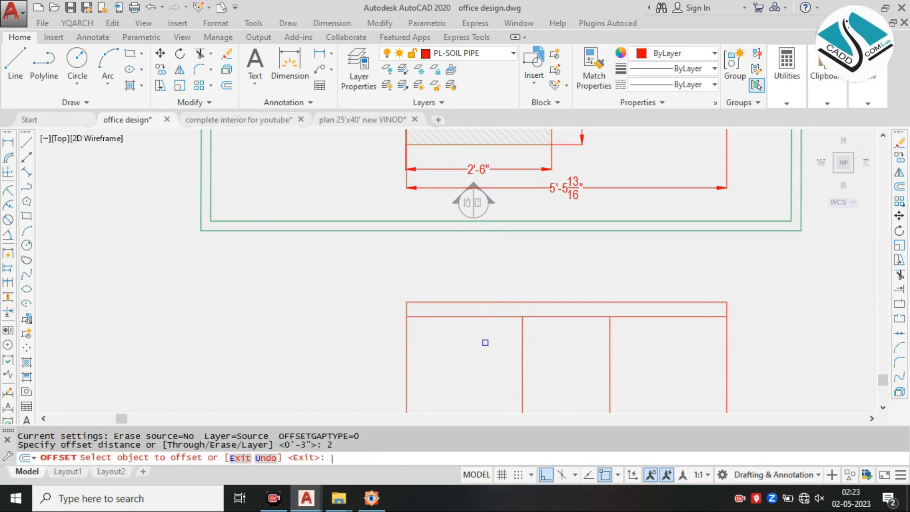
pyautogui.click(473, 317)
pyautogui.press('Escape')
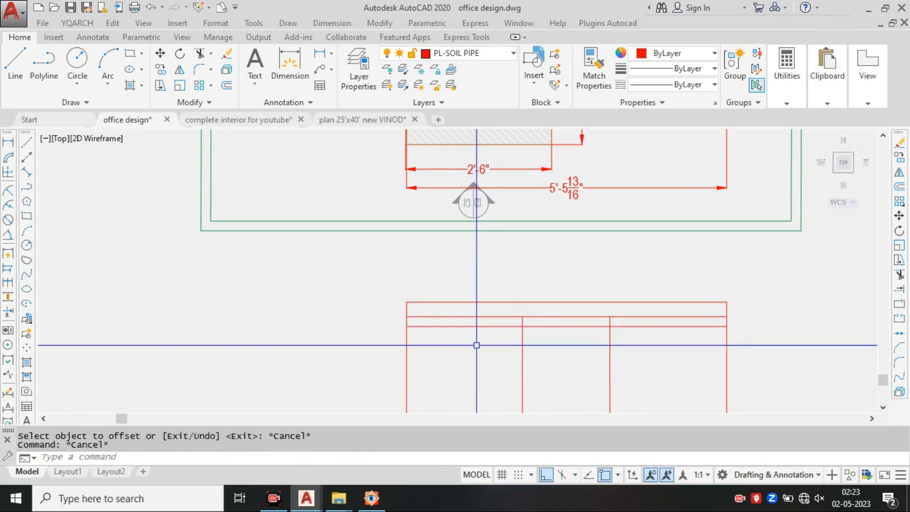
# Step: Examine the recessed strip between the tabletop and the side cabinet in the desk reference image
pyautogui.scroll(-5, 365, 244)
pyautogui.scroll(5, 322, 250)
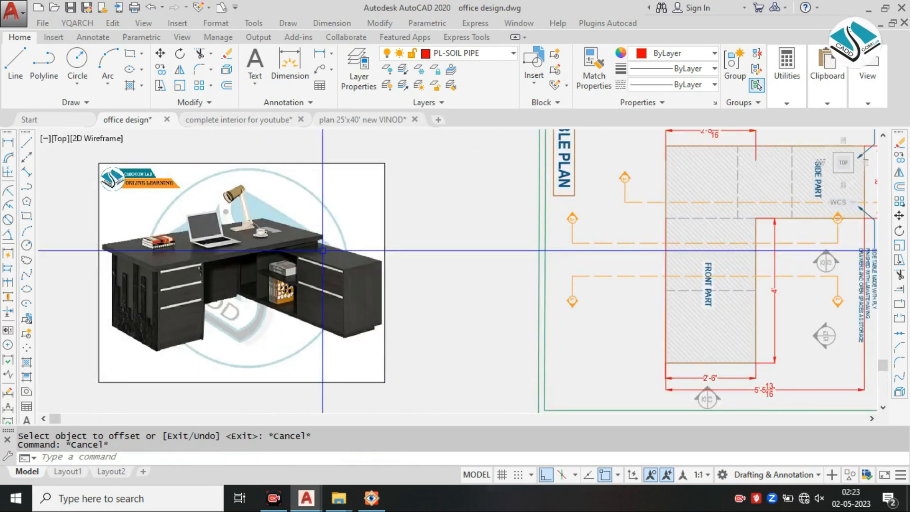
pyautogui.scroll(4, 322, 250)
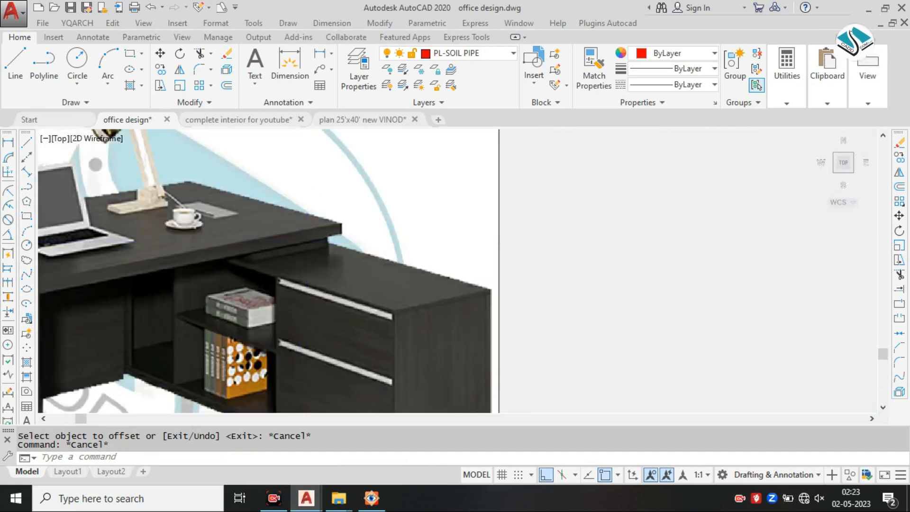
pyautogui.scroll(-1, 311, 248)
pyautogui.scroll(-3, 437, 270)
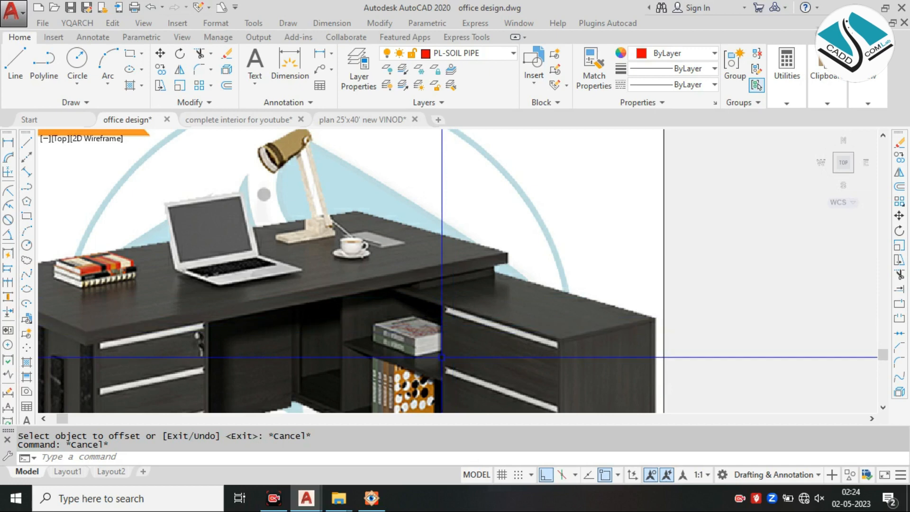
pyautogui.scroll(-3, 438, 228)
pyautogui.scroll(-2, 440, 250)
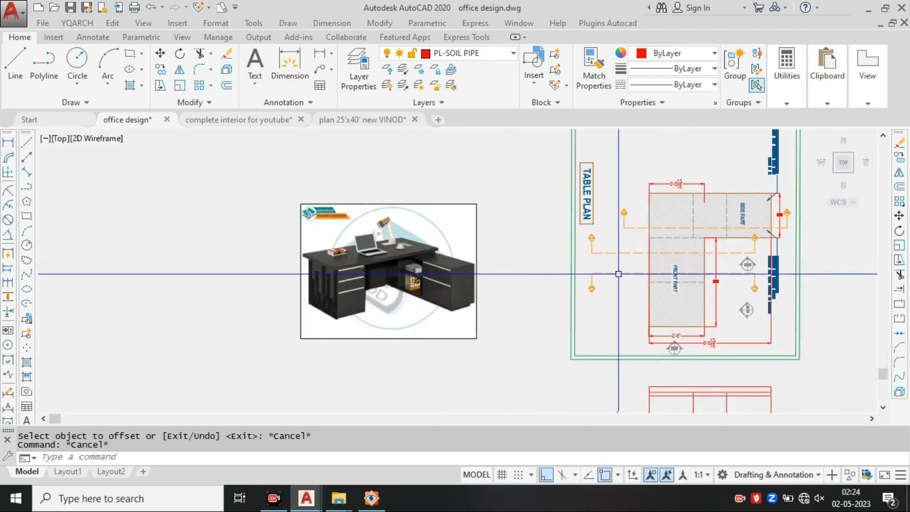
# Step: Draw a vertical construction line through the rotated plan's upper edge, aligned with the inner side of the front part
pyautogui.write('L')
pyautogui.press('Return')
pyautogui.click(207, 458)
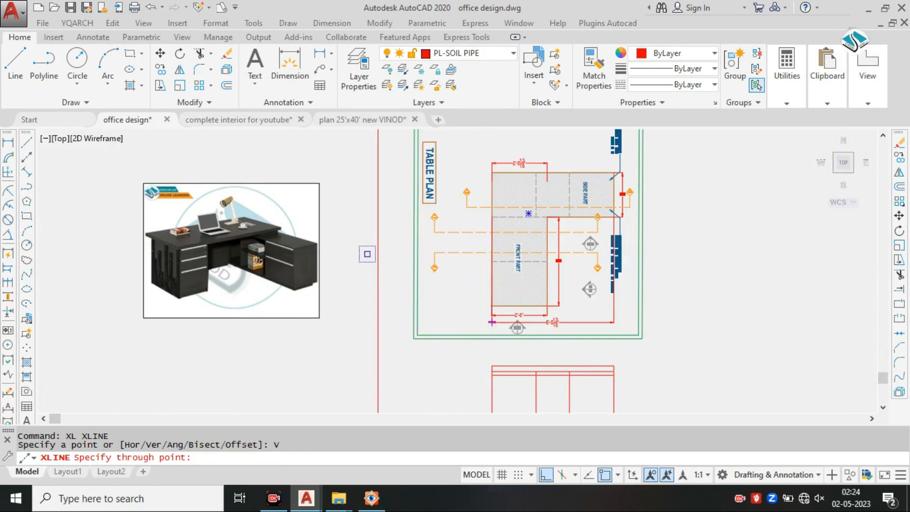
pyautogui.scroll(8, 317, 221)
pyautogui.scroll(-6, 317, 221)
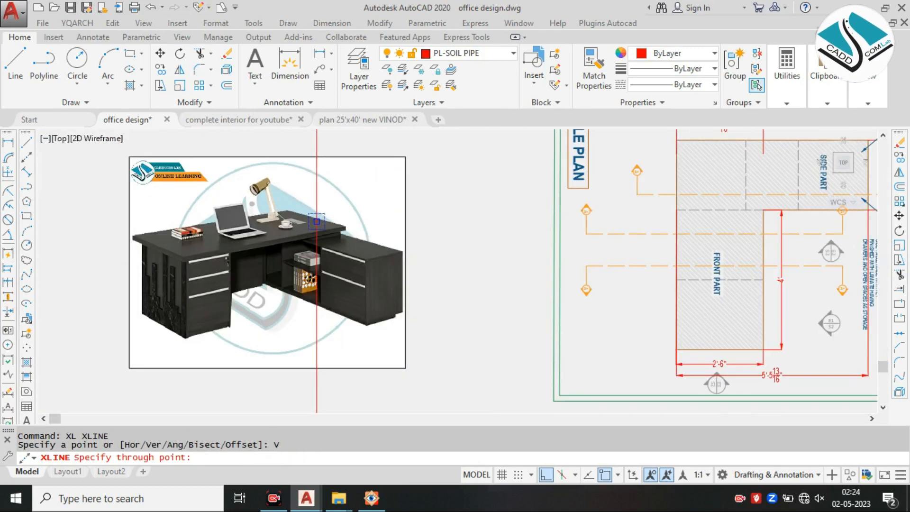
pyautogui.moveTo(620, 212); pyautogui.dragTo(443, 263, button='middle')
pyautogui.scroll(4, 593, 191)
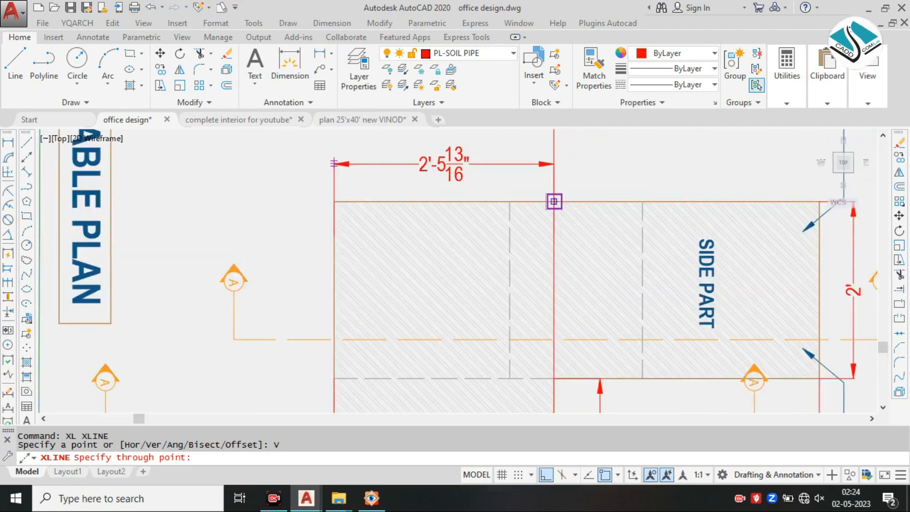
pyautogui.click(553, 202)
pyautogui.press('Escape')
# Step: Examine the tabletop's overhang past the recessed strip in the desk reference image and compare it with the elevation and plan
pyautogui.scroll(-4, 576, 247)
pyautogui.scroll(2, 534, 223)
pyautogui.scroll(-2, 581, 319)
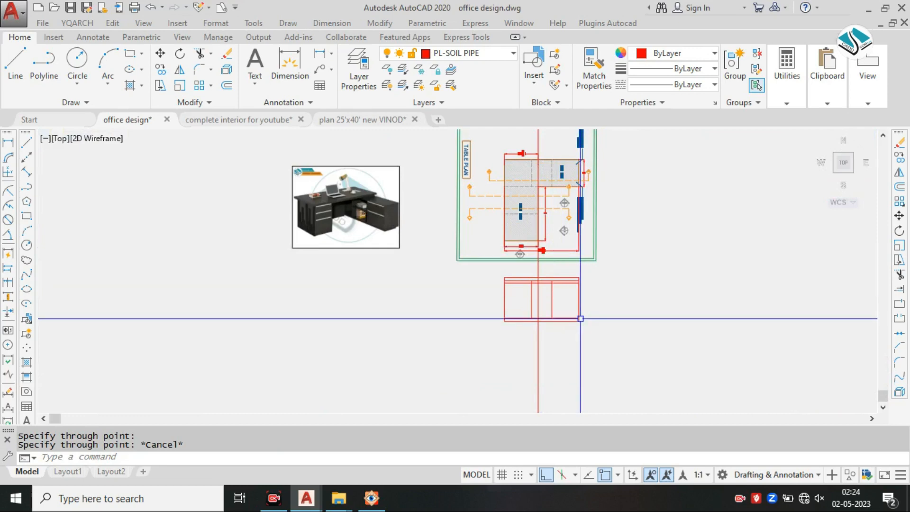
pyautogui.scroll(8, 526, 283)
pyautogui.scroll(-6, 574, 295)
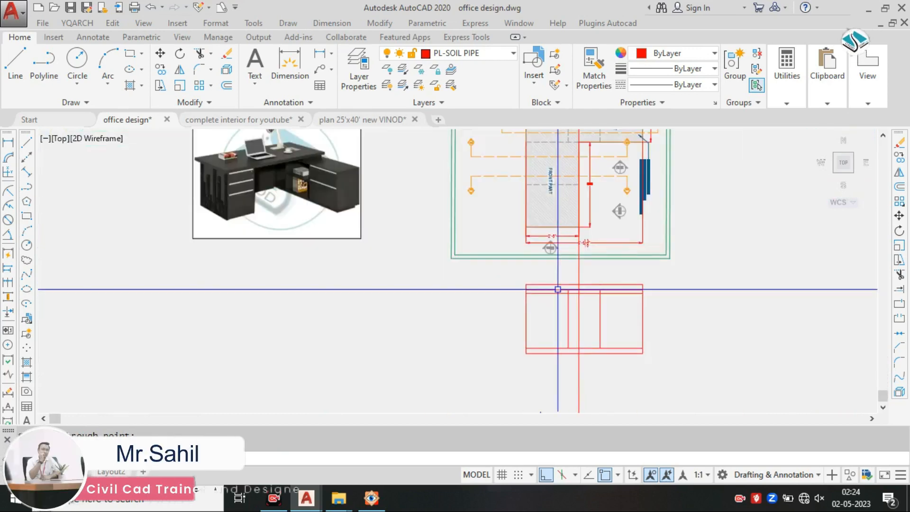
pyautogui.scroll(3, 284, 166)
pyautogui.moveTo(331, 147); pyautogui.dragTo(323, 289, button='middle')
pyautogui.scroll(1, 367, 235)
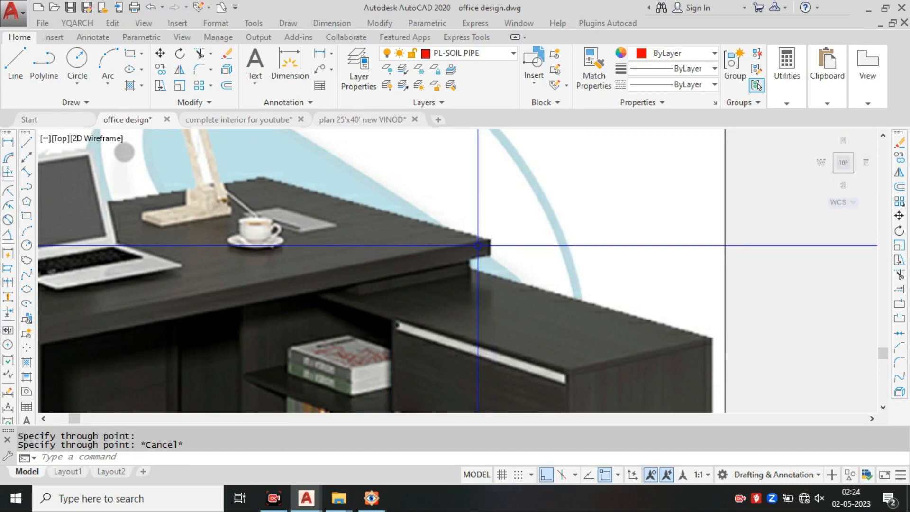
pyautogui.scroll(-6, 474, 246)
pyautogui.moveTo(668, 365); pyautogui.dragTo(521, 288, button='middle')
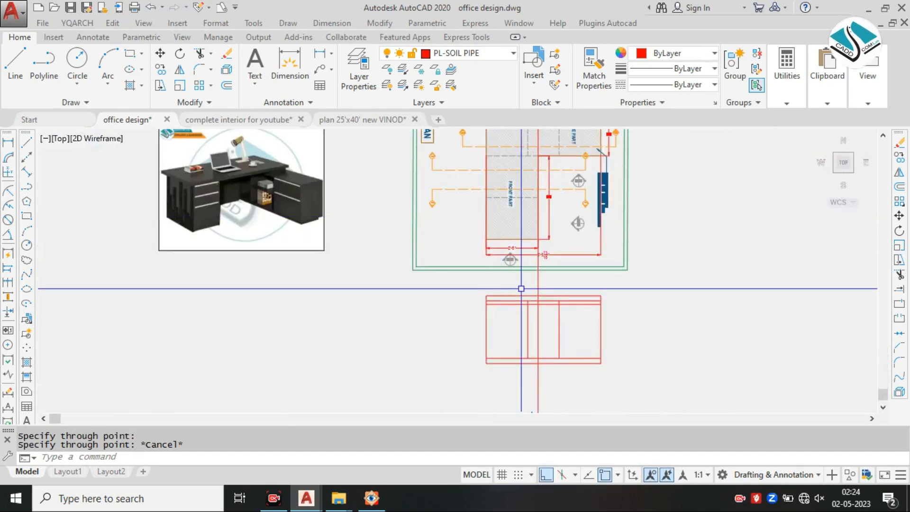
pyautogui.scroll(5, 544, 305)
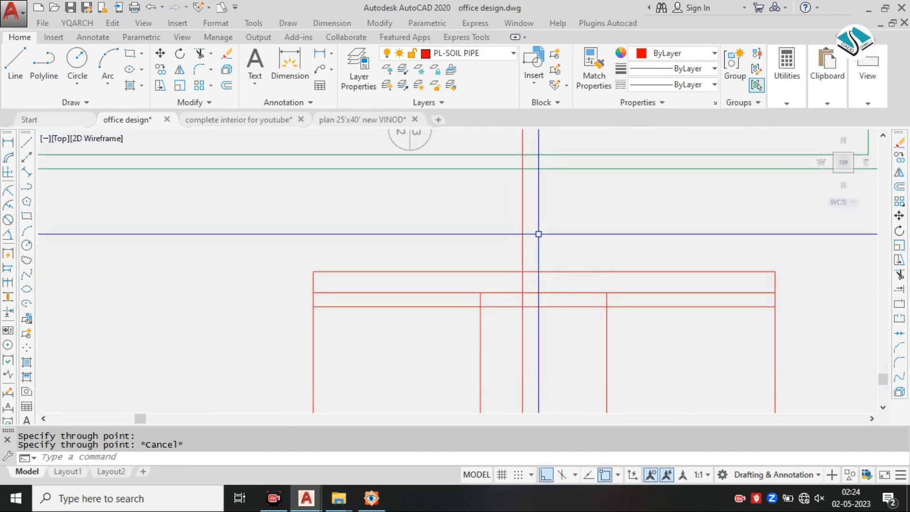
pyautogui.scroll(-5, 538, 233)
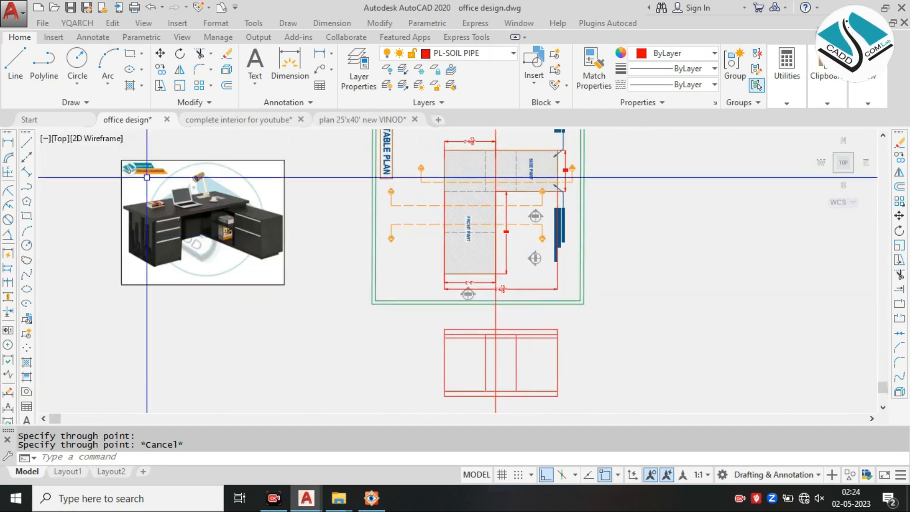
pyautogui.scroll(5, 142, 173)
pyautogui.scroll(-6, 317, 232)
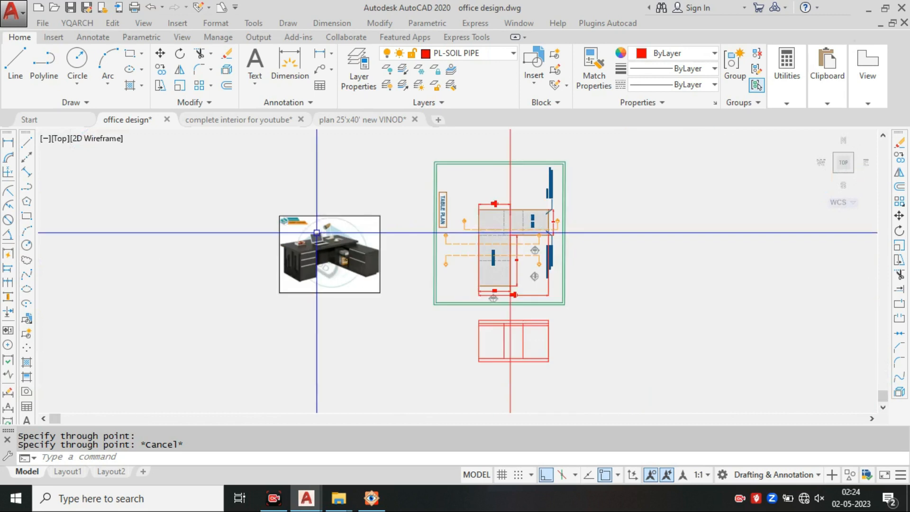
pyautogui.scroll(3, 482, 195)
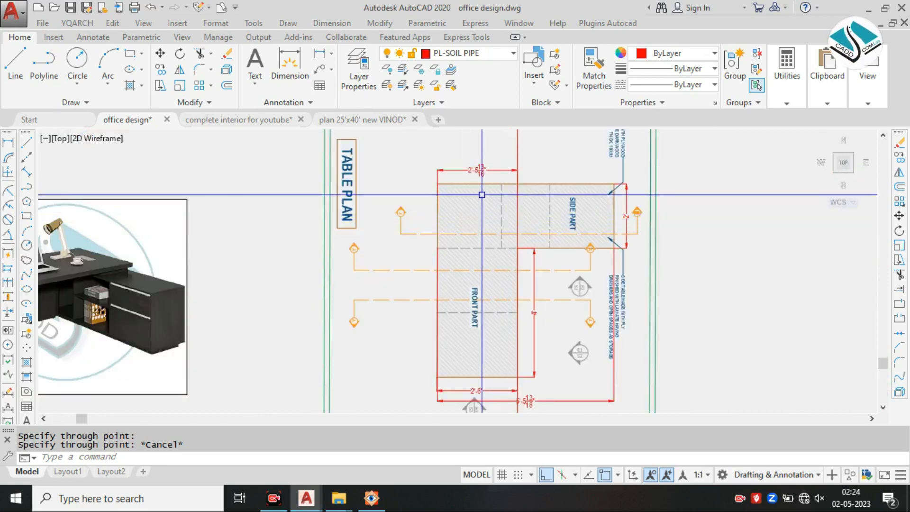
pyautogui.press('Return')
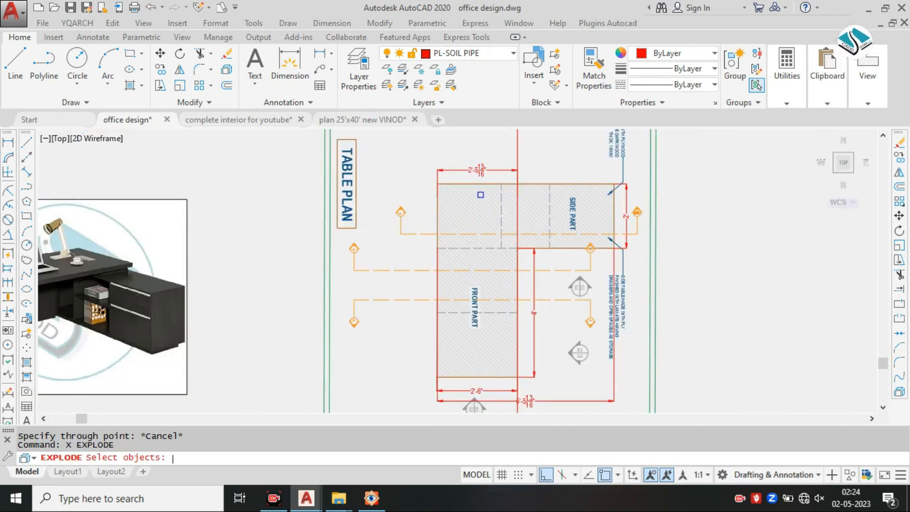
pyautogui.press('Escape')
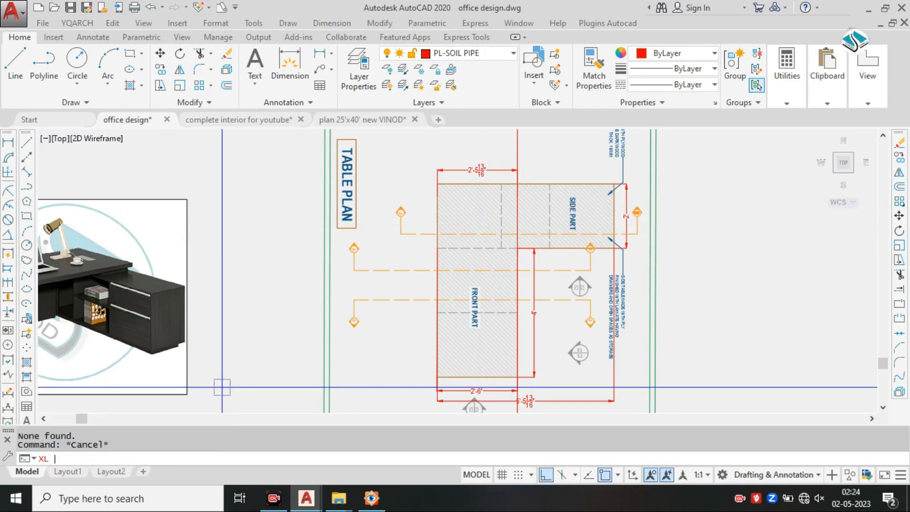
pyautogui.write('XL')
pyautogui.press('Return')
pyautogui.click(207, 458)
pyautogui.scroll(5, 118, 272)
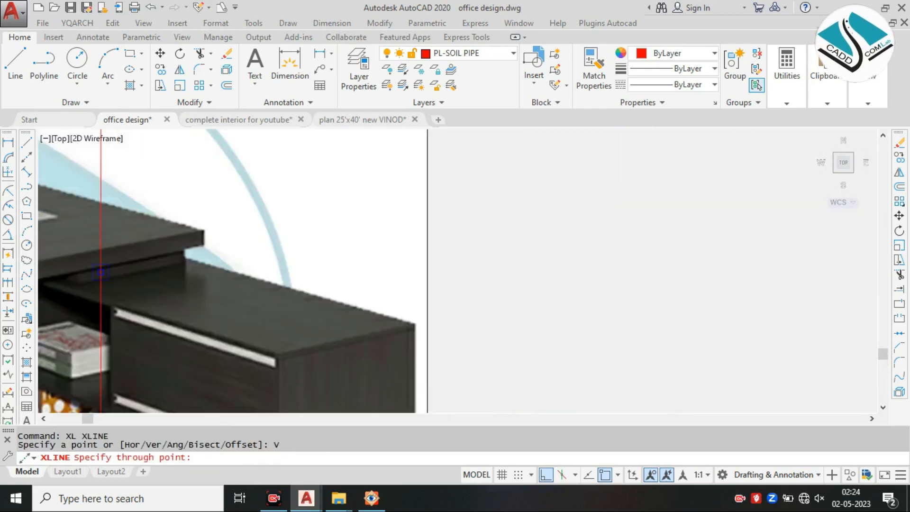
pyautogui.scroll(-5, 211, 274)
pyautogui.scroll(1, 540, 294)
pyautogui.press('Escape')
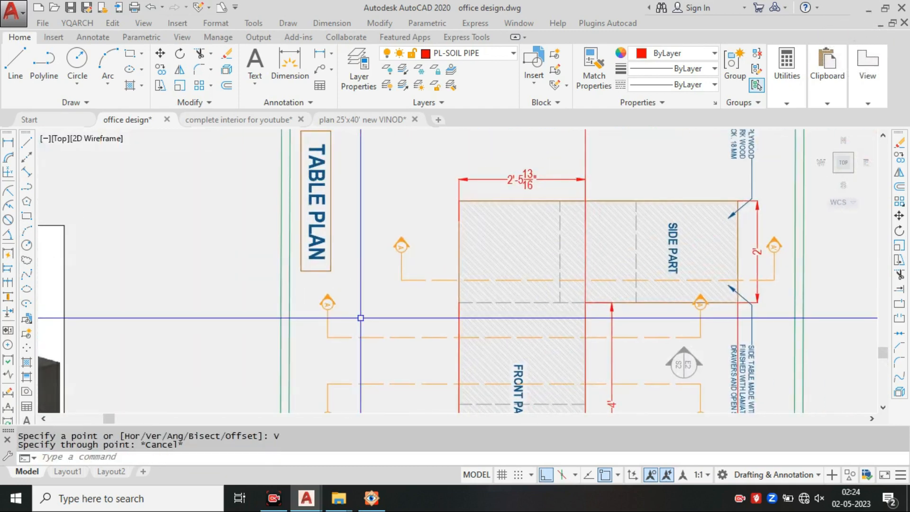
# Step: Offset the vertical construction line 3 inches toward the front part's outer side
pyautogui.write('O')
pyautogui.press('Return')
pyautogui.press('Return')
pyautogui.click(528, 211)
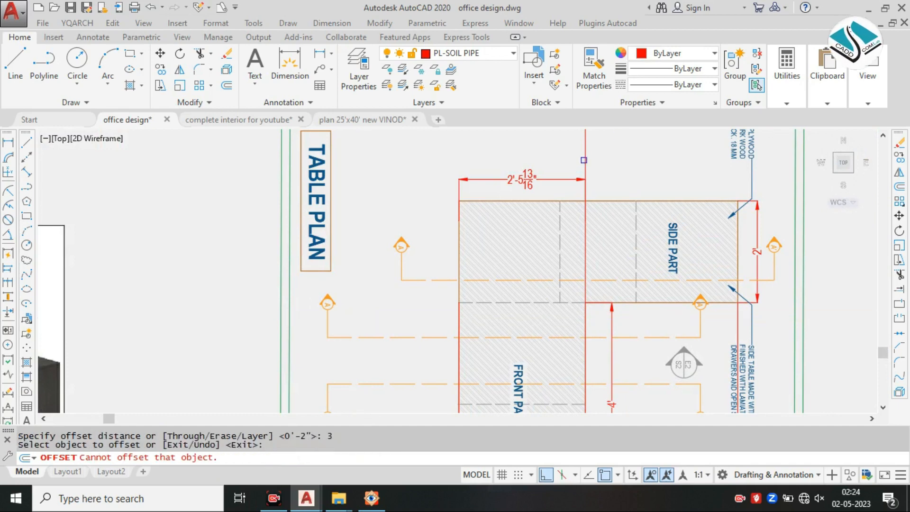
pyautogui.click(585, 166)
pyautogui.press('Escape')
pyautogui.press('Escape')
# Step: Trim both construction lines above the elevation and across its tabletop strip, and trim the left divider within the recessed strip
pyautogui.scroll(-5, 537, 169)
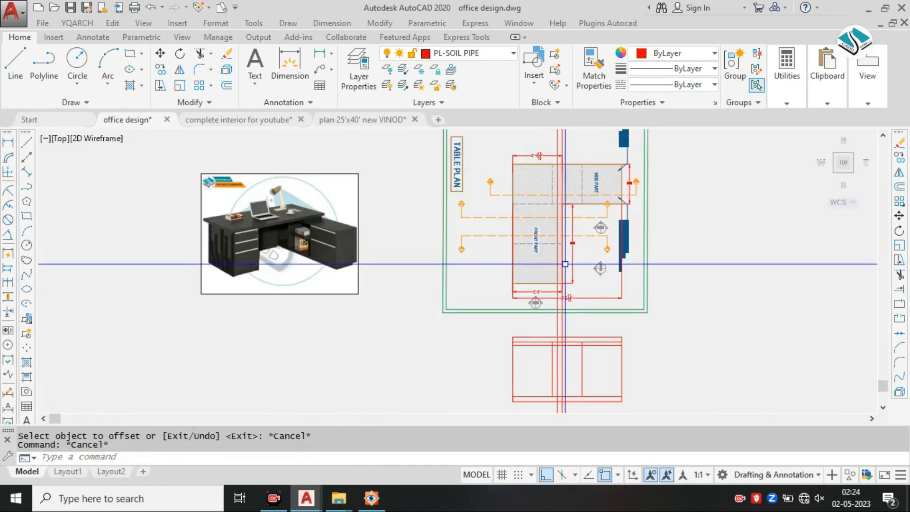
pyautogui.scroll(5, 561, 327)
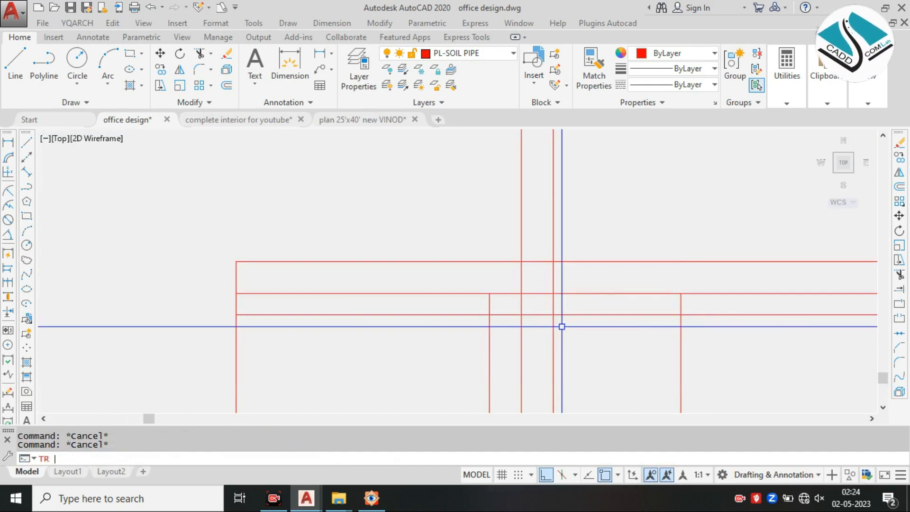
pyautogui.press('Return')
pyautogui.click(581, 228)
pyautogui.click(474, 245)
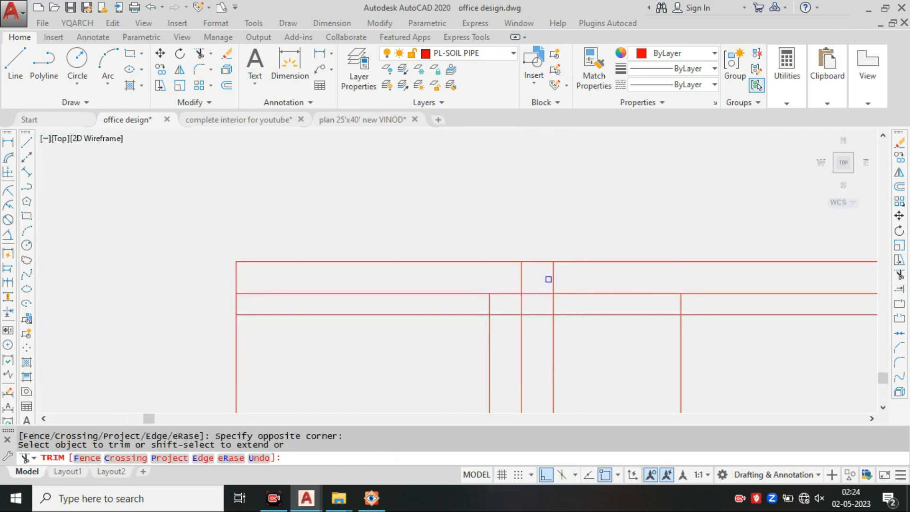
pyautogui.click(566, 273)
pyautogui.click(499, 282)
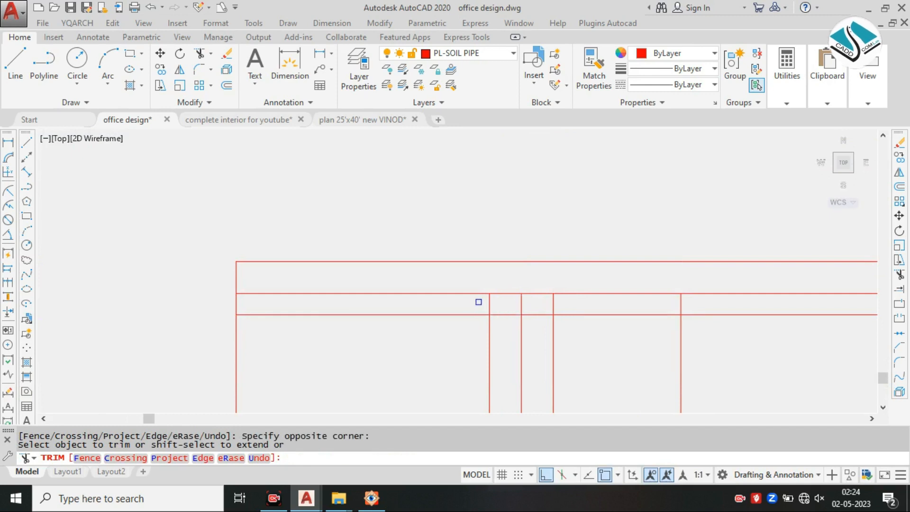
pyautogui.scroll(-4, 464, 273)
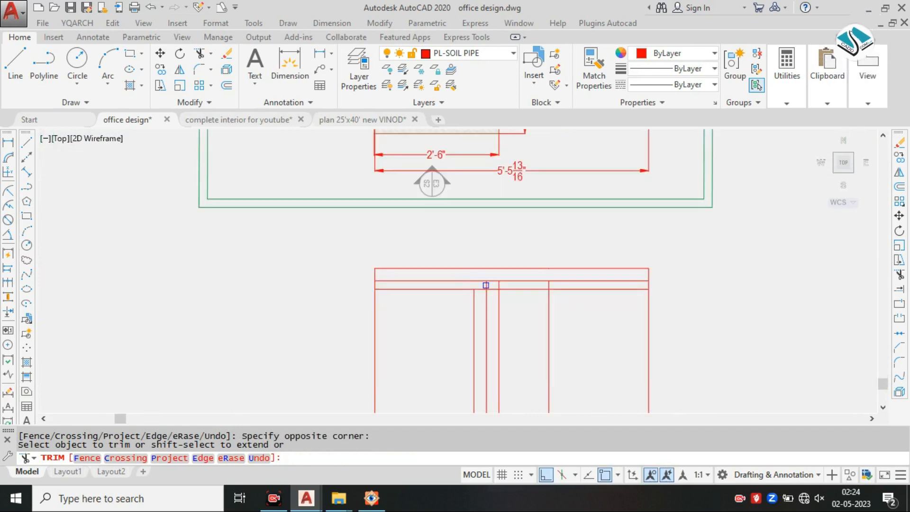
pyautogui.scroll(-4, 513, 314)
pyautogui.press('Escape')
# Step: Move the desk reference image next to the elevation, with Ortho switched off
pyautogui.click(260, 201)
pyautogui.write('m')
pyautogui.press('Return')
pyautogui.click(261, 202)
pyautogui.click(546, 474)
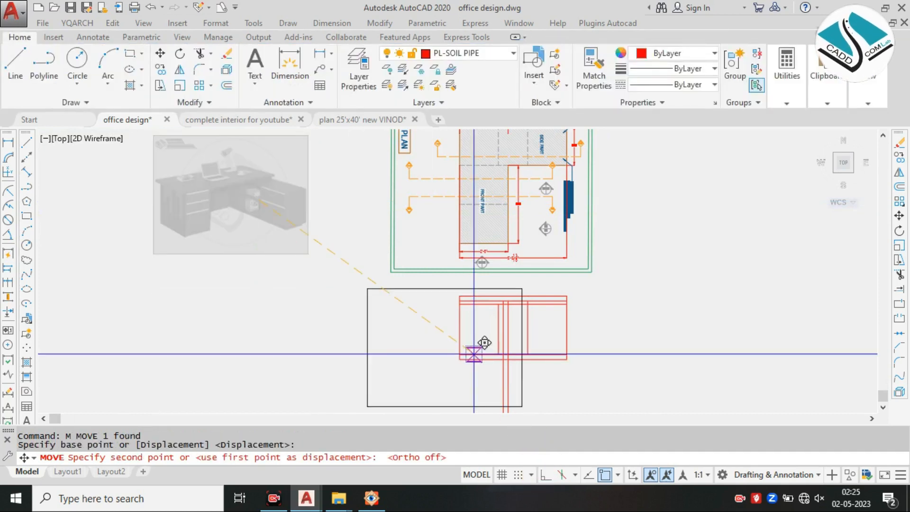
pyautogui.click(415, 346)
pyautogui.scroll(5, 469, 313)
pyautogui.moveTo(482, 317); pyautogui.dragTo(426, 280, button='middle')
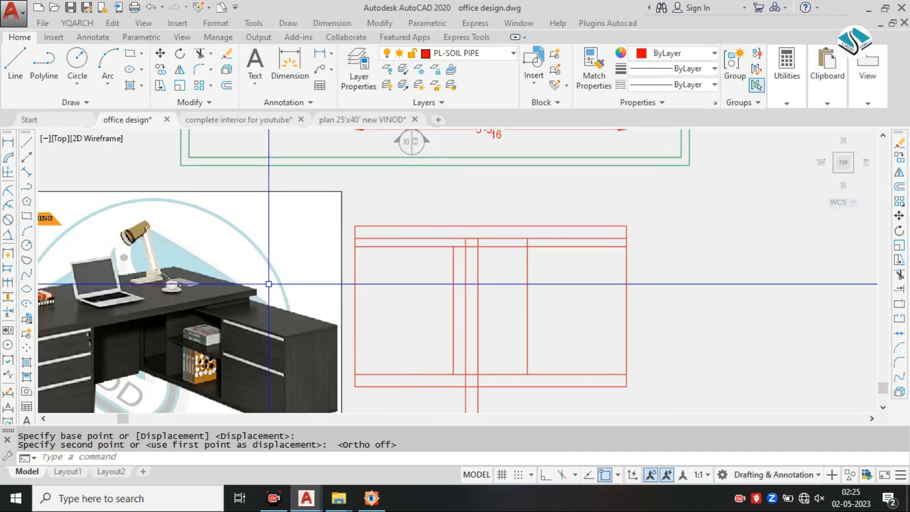
# Step: Extend the elevation's left divider up to the underside of the tabletop strip
pyautogui.scroll(4, 235, 307)
pyautogui.scroll(2, 235, 307)
pyautogui.scroll(-4, 235, 304)
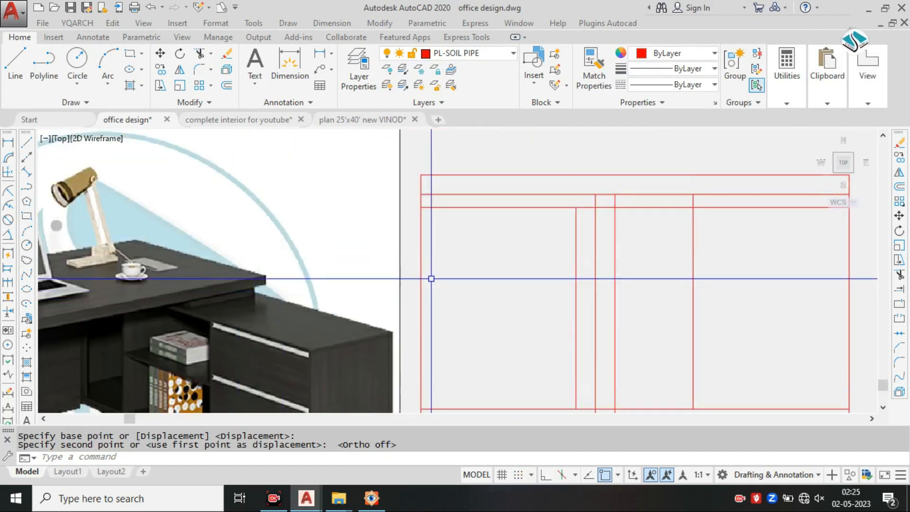
pyautogui.moveTo(536, 256); pyautogui.dragTo(526, 263, button='middle')
pyautogui.press('Escape')
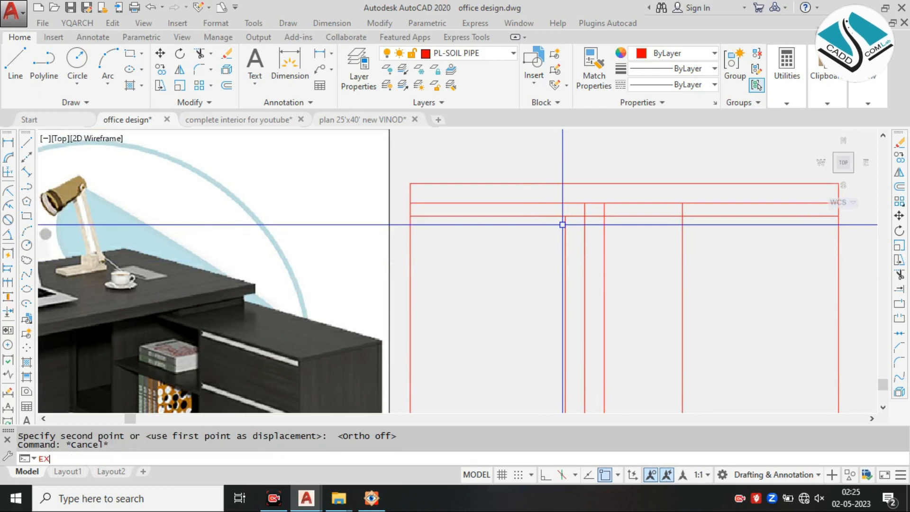
pyautogui.write('EX')
pyautogui.press('Return')
pyautogui.press('Return')
pyautogui.click(565, 222)
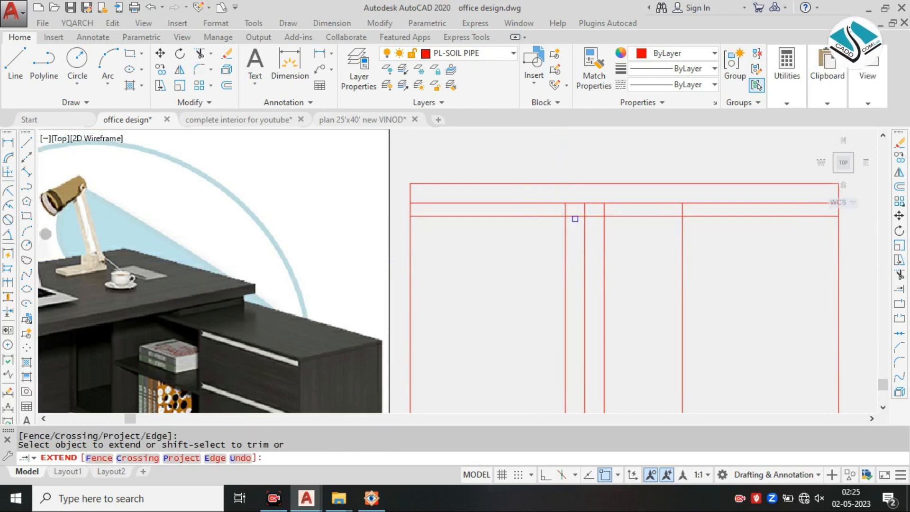
pyautogui.press('Escape')
# Step: Trim the original construction line and the right divider out of the recessed strip below the tabletop
pyautogui.write('TR')
pyautogui.press('Return')
pyautogui.scroll(2, 706, 208)
pyautogui.click(686, 208)
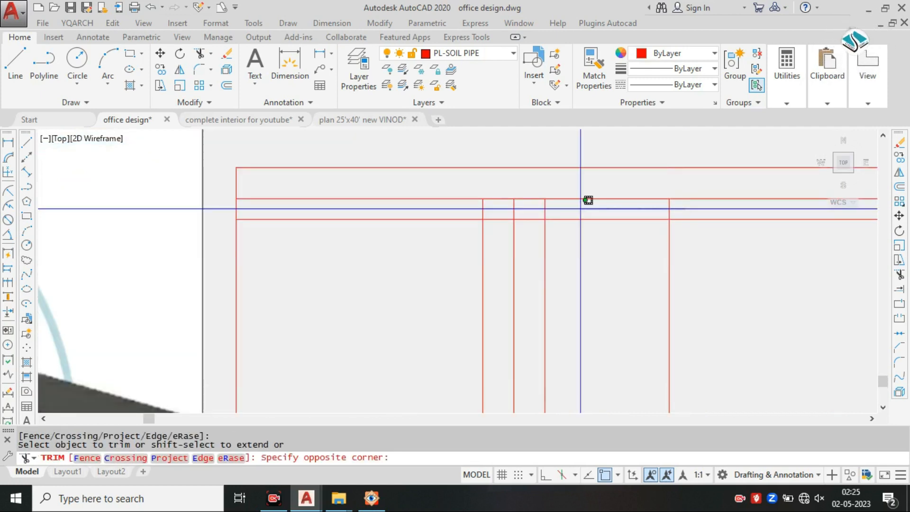
pyautogui.click(535, 210)
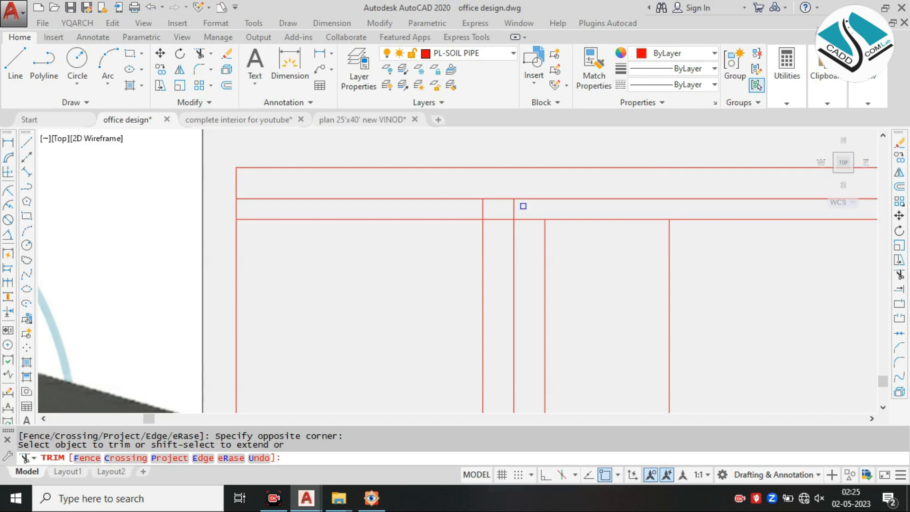
pyautogui.press('Escape')
# Step: Erase the remaining lengths of the original construction line and the right divider below the recessed strip
pyautogui.click(707, 254)
pyautogui.click(534, 298)
pyautogui.scroll(-5, 538, 284)
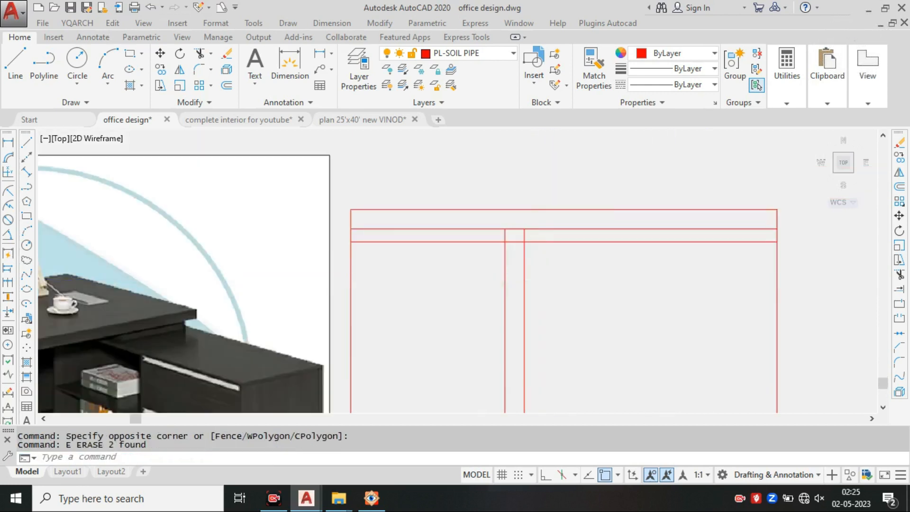
pyautogui.write('E')
pyautogui.press('Return')
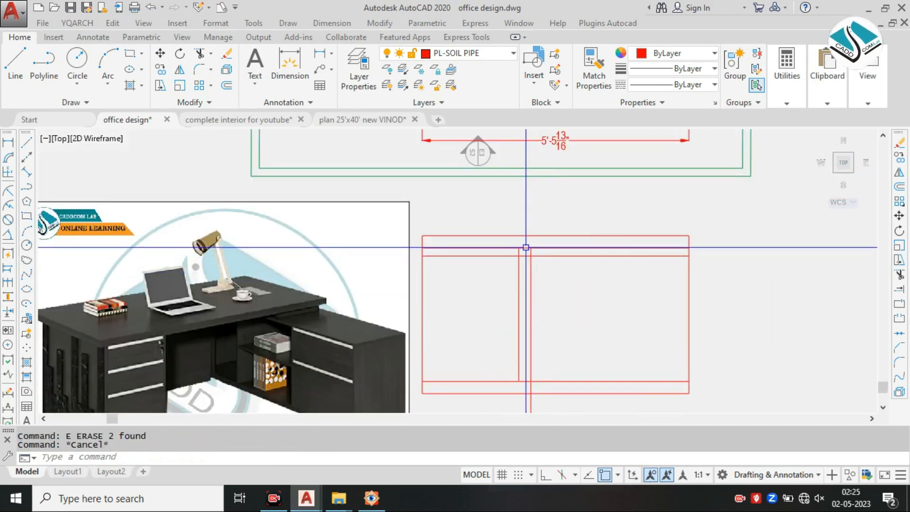
# Step: Extend the offset construction line up through the tabletop strip to the elevation's top edge
pyautogui.write('ex')
pyautogui.scroll(2, 527, 247)
pyautogui.press('Return')
pyautogui.press('Return')
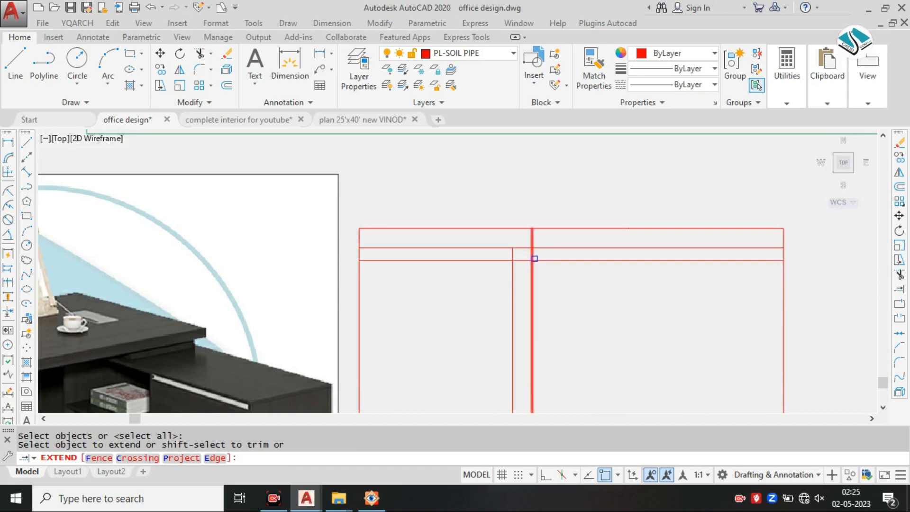
pyautogui.scroll(-2, 555, 257)
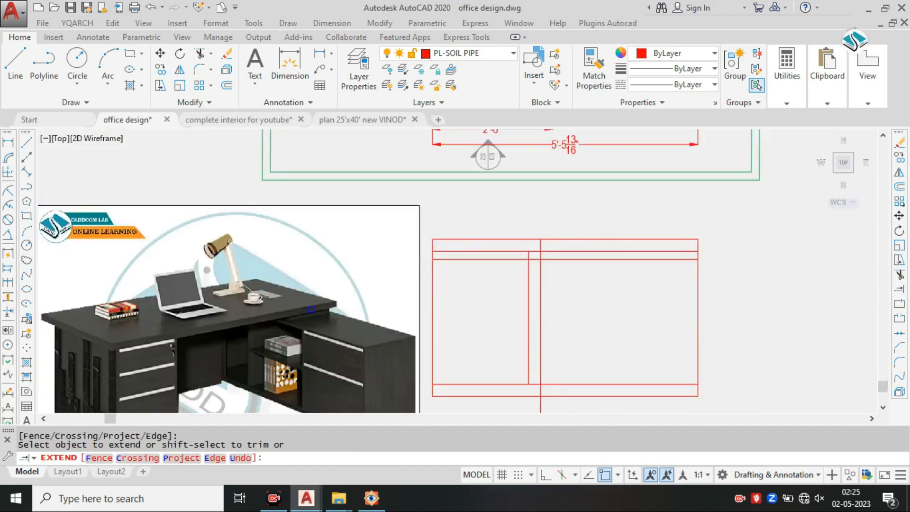
pyautogui.click(590, 244)
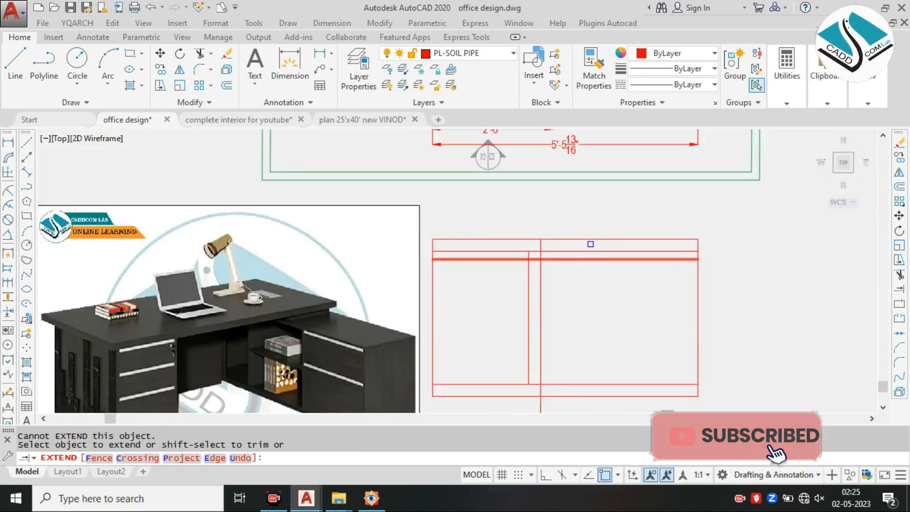
pyautogui.press('Escape')
pyautogui.write('tr')
pyautogui.press('Return')
pyautogui.click(587, 240)
pyautogui.press('Escape')
pyautogui.write('t')
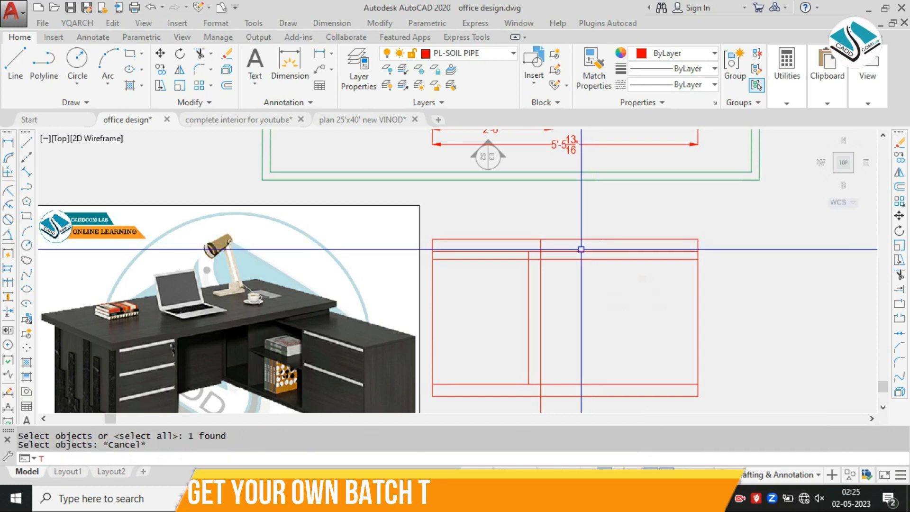
pyautogui.press('Return')
pyautogui.write('t')
pyautogui.press('Return')
pyautogui.press('Escape')
pyautogui.write('TR')
pyautogui.press('Return')
pyautogui.click(586, 240)
pyautogui.press('Escape')
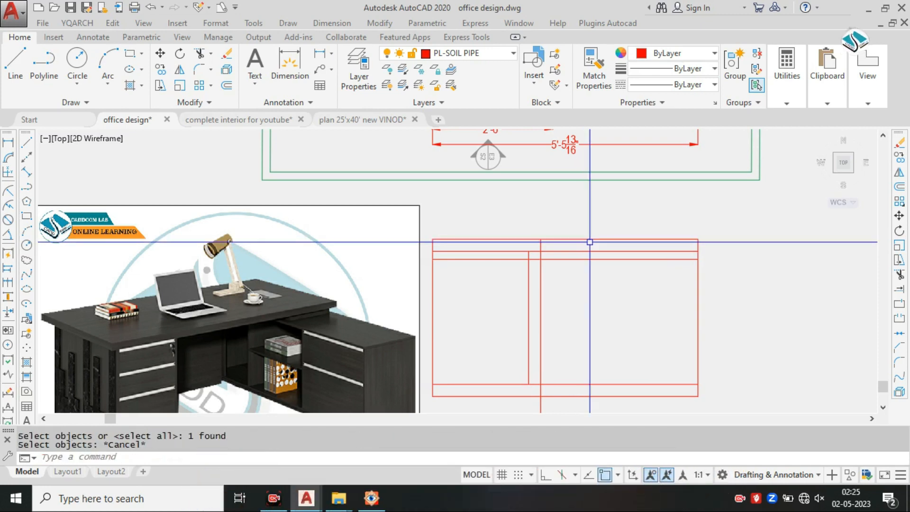
# Step: Trim away the tabletop strip's top edge and outer side edge beyond the offset construction line
pyautogui.write('TR')
pyautogui.press('Return')
pyautogui.press('Return')
pyautogui.click(590, 236)
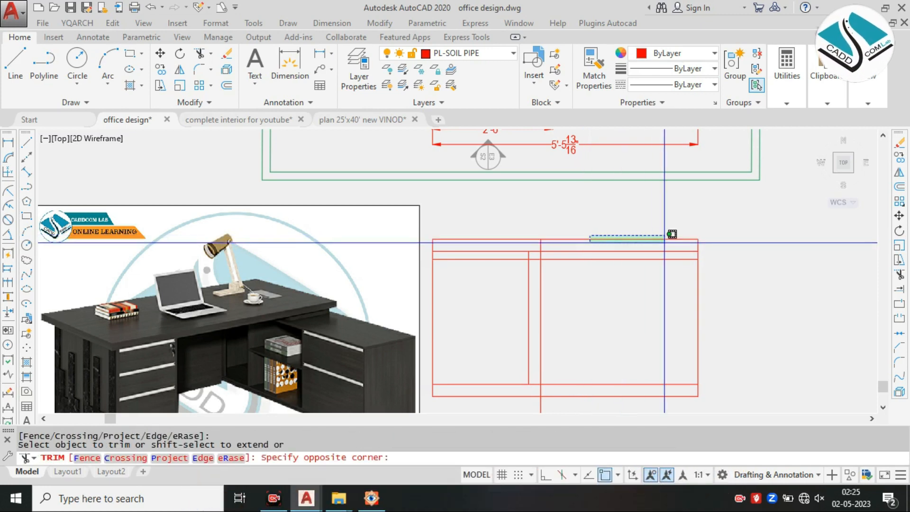
pyautogui.click(695, 241)
pyautogui.scroll(2, 699, 241)
pyautogui.click(691, 253)
pyautogui.scroll(-2, 691, 254)
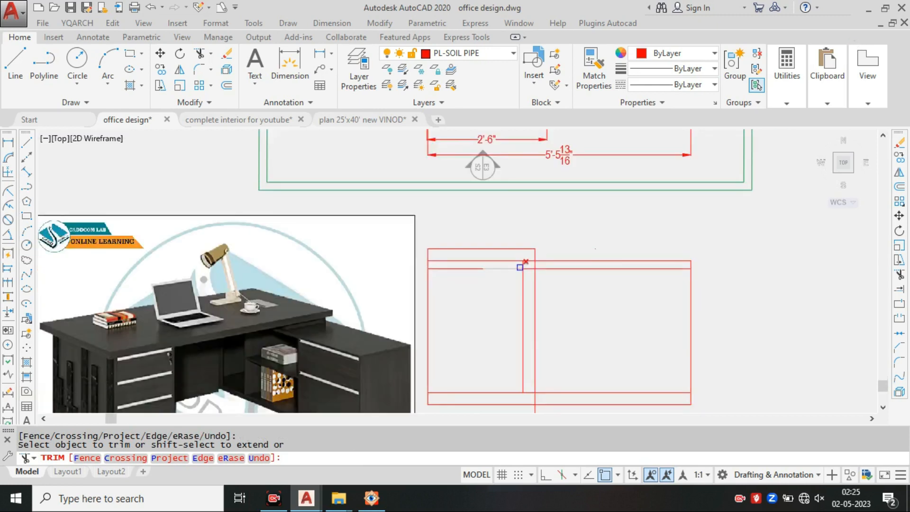
# Step: Trim the offset construction line off below the underside of the raised tabletop strip
pyautogui.scroll(4, 520, 267)
pyautogui.scroll(-2, 521, 281)
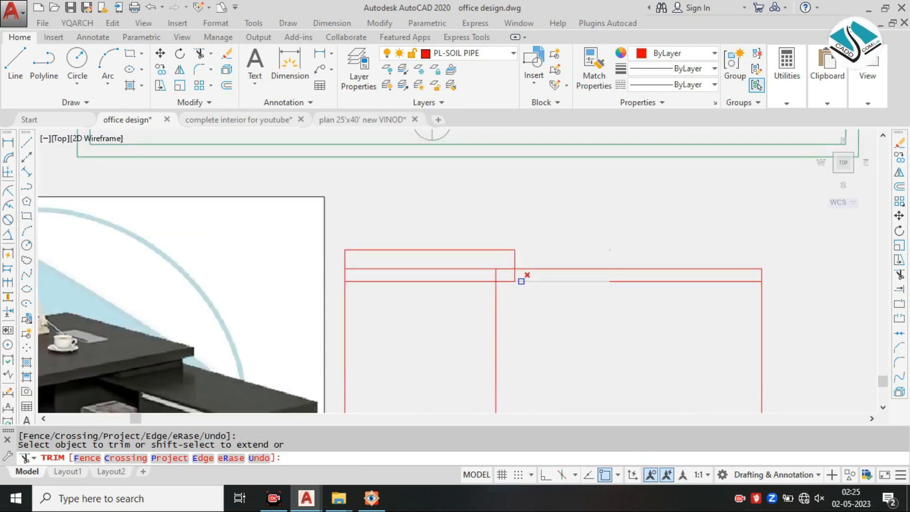
pyautogui.moveTo(395, 278); pyautogui.dragTo(542, 261, button='middle')
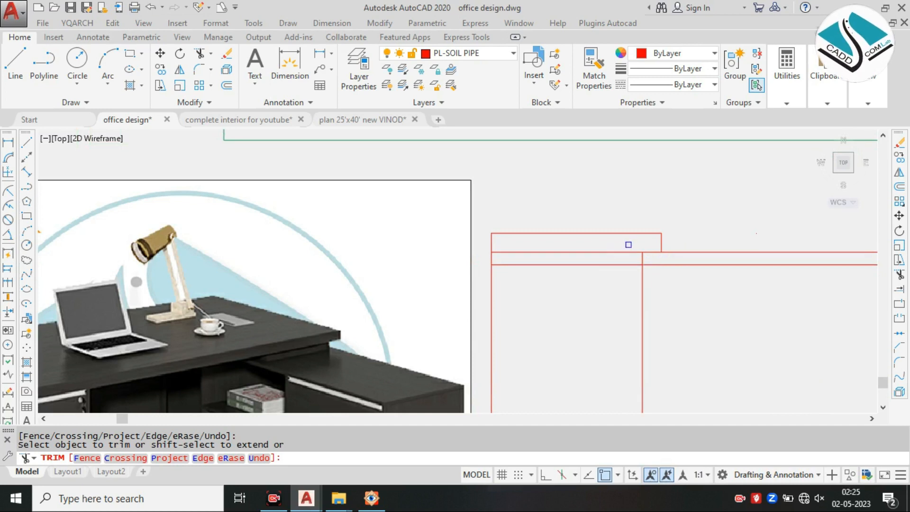
pyautogui.scroll(-2, 607, 256)
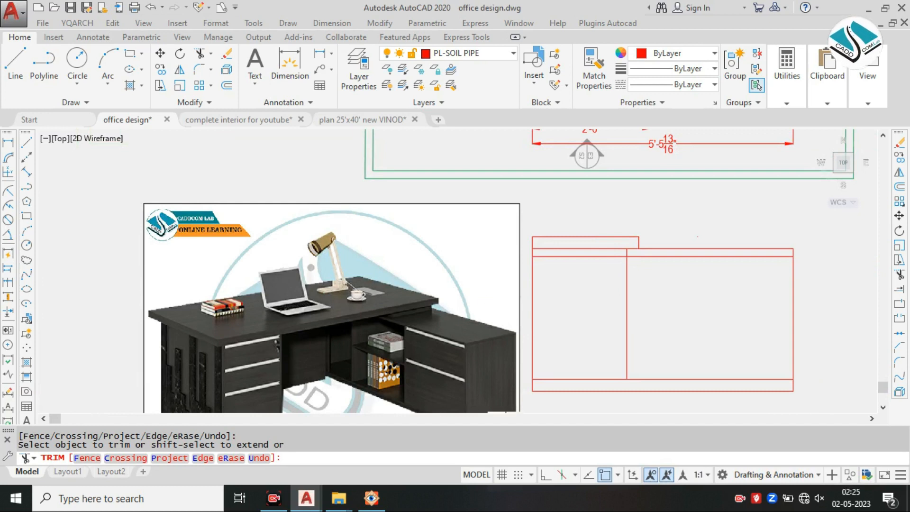
pyautogui.scroll(-2, 483, 299)
pyautogui.press('Escape')
pyautogui.moveTo(604, 219); pyautogui.dragTo(538, 351, button='middle')
pyautogui.moveTo(547, 306); pyautogui.dragTo(545, 271, button='middle')
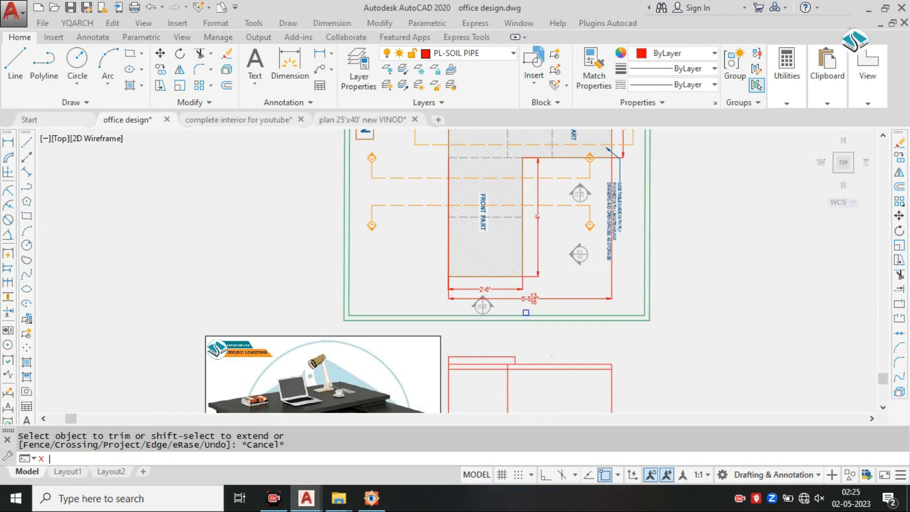
pyautogui.write('x')
pyautogui.press('Return')
pyautogui.press('Escape')
pyautogui.press('Return')
pyautogui.press('Escape')
# Step: Draw a vertical construction line through the upper end of the dashed divider beside the SIDE PART label in the plan
pyautogui.write('xl')
pyautogui.press('Return')
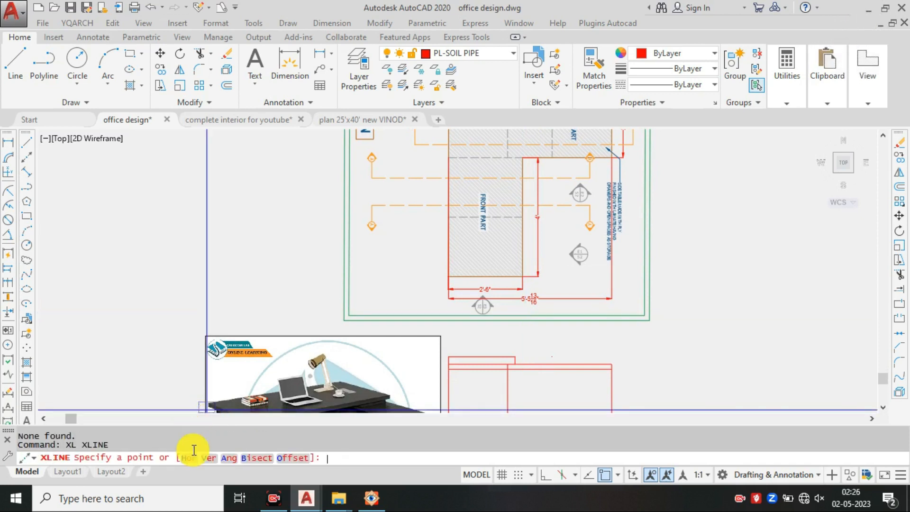
pyautogui.click(210, 456)
pyautogui.moveTo(515, 165); pyautogui.dragTo(442, 272, button='middle')
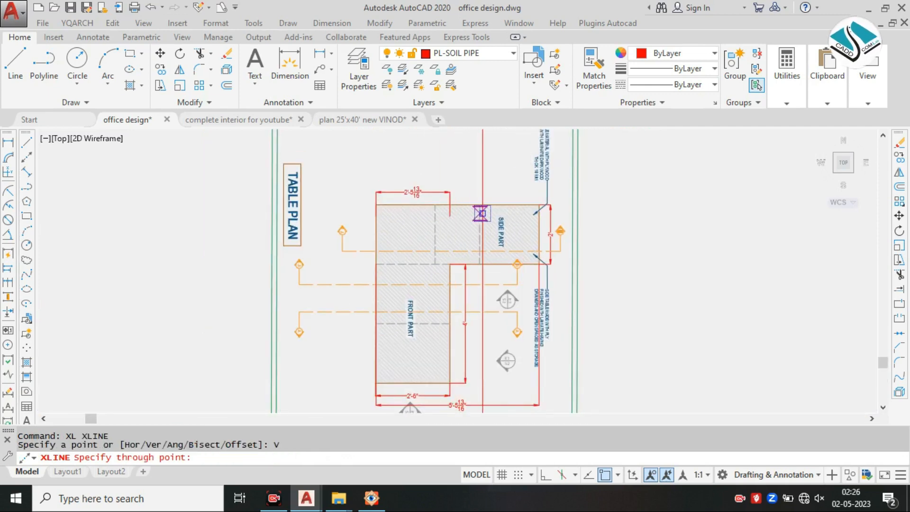
pyautogui.click(479, 205)
pyautogui.press('Escape')
# Step: Trim the new vertical construction line where it extends above and below the table elevation
pyautogui.scroll(-2, 484, 285)
pyautogui.scroll(6, 492, 332)
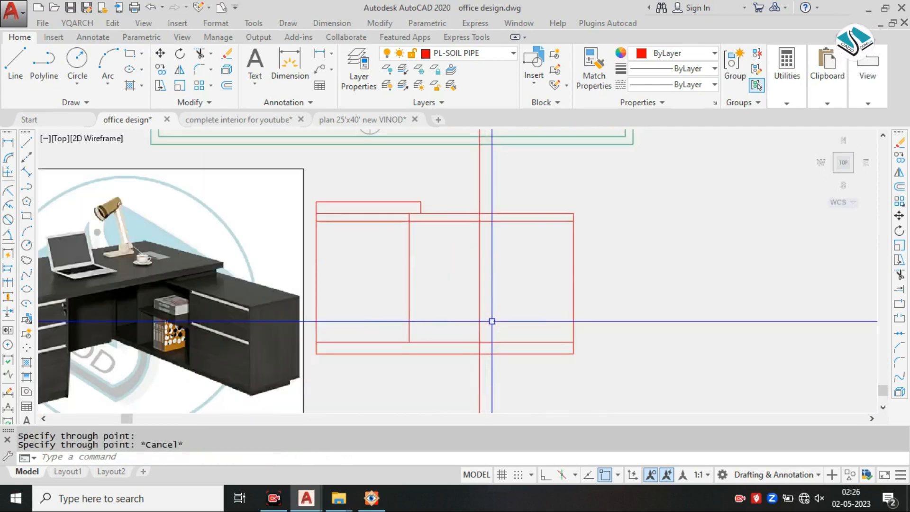
pyautogui.write('tr')
pyautogui.press('Return')
pyautogui.press('Return')
pyautogui.scroll(5, 484, 200)
pyautogui.click(494, 164)
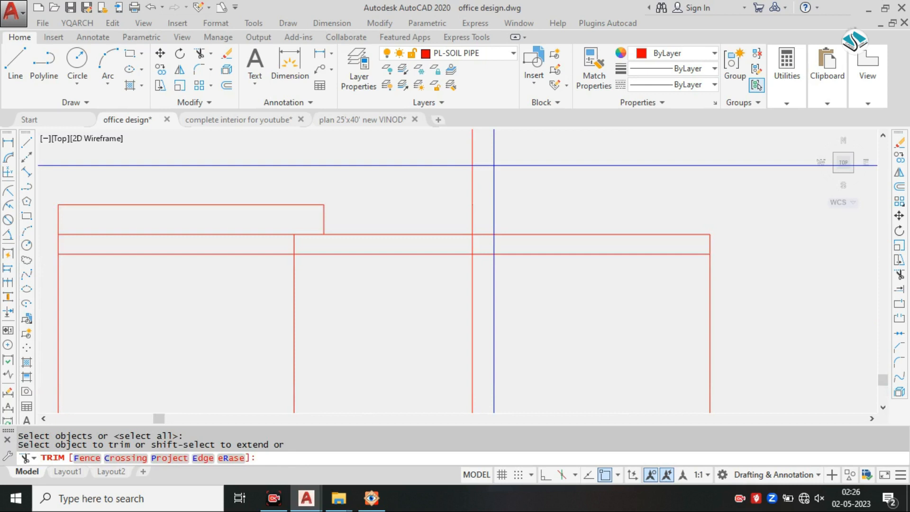
pyautogui.click(456, 225)
pyautogui.scroll(-3, 477, 252)
pyautogui.scroll(7, 512, 248)
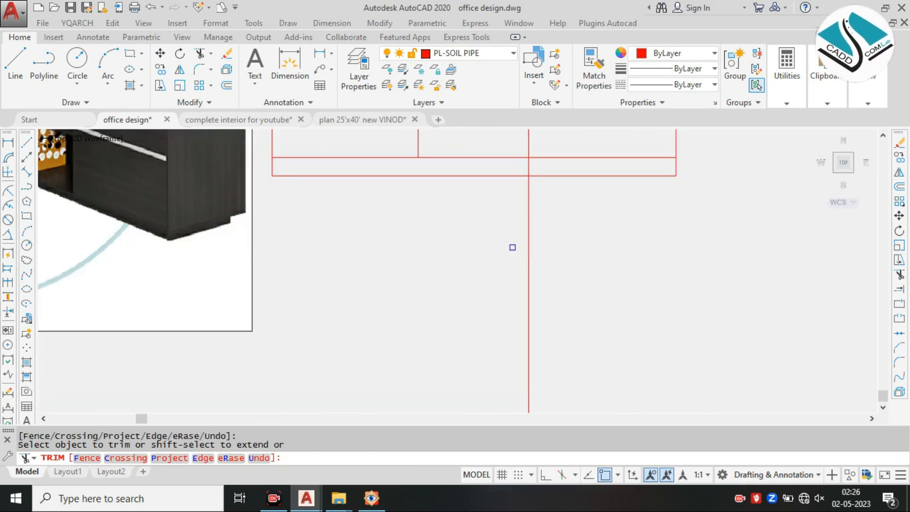
pyautogui.click(525, 319)
pyautogui.click(476, 348)
# Step: Erase the two leftover construction line pieces outside the table elevation
pyautogui.scroll(-3, 454, 199)
pyautogui.press('Escape')
pyautogui.click(482, 182)
pyautogui.click(408, 220)
pyautogui.write('e')
pyautogui.press('Return')
# Step: Examine the side part's drawers and open shelf in the desk reference image
pyautogui.scroll(-1, 411, 239)
pyautogui.moveTo(322, 252); pyautogui.dragTo(405, 249, button='middle')
pyautogui.scroll(5, 211, 311)
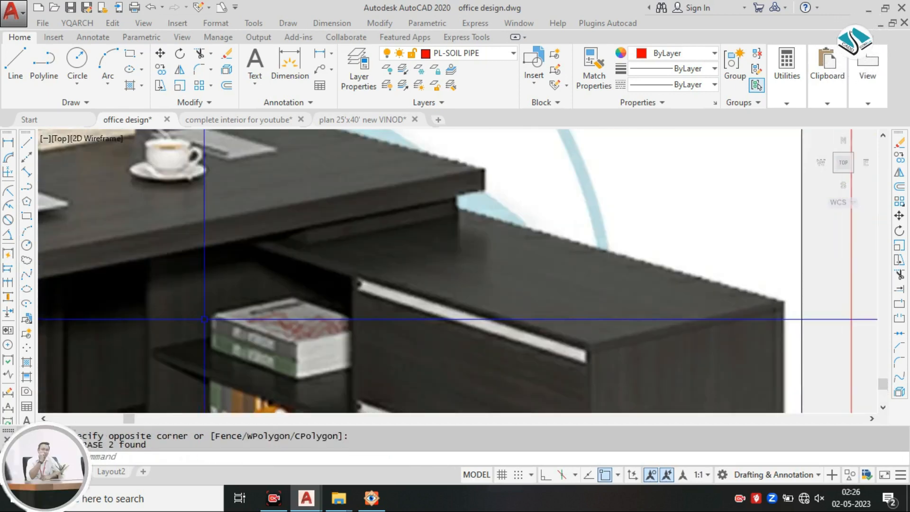
pyautogui.scroll(-3, 209, 322)
pyautogui.scroll(3, 206, 339)
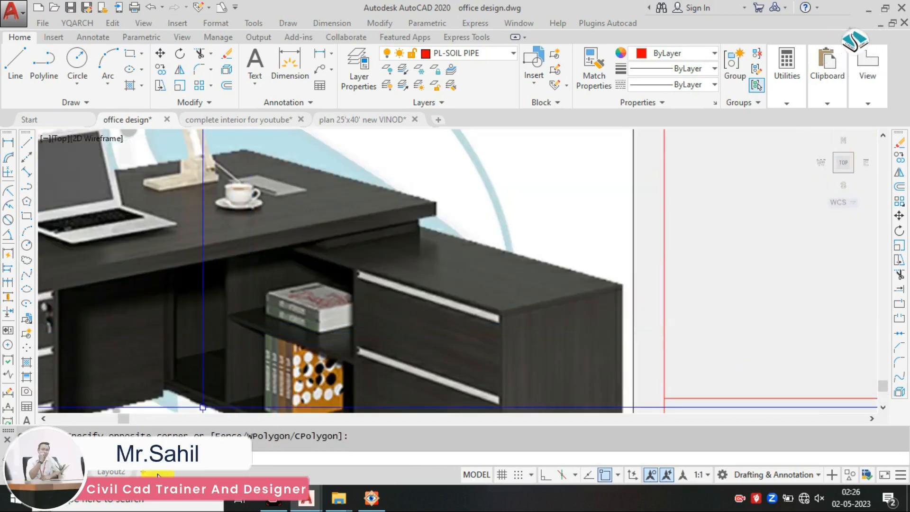
# Step: Open the Windows Calculator app and switch it to the Length converter
pyautogui.click(155, 502)
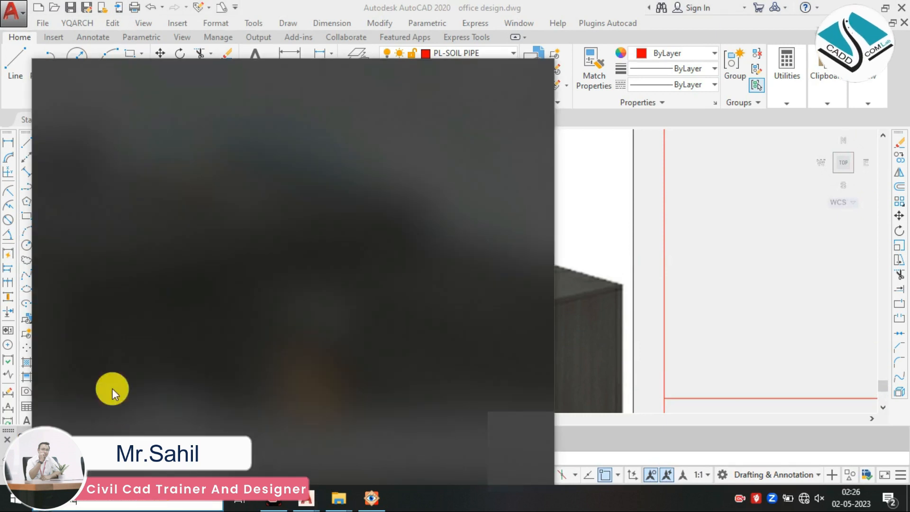
pyautogui.write('CAL')
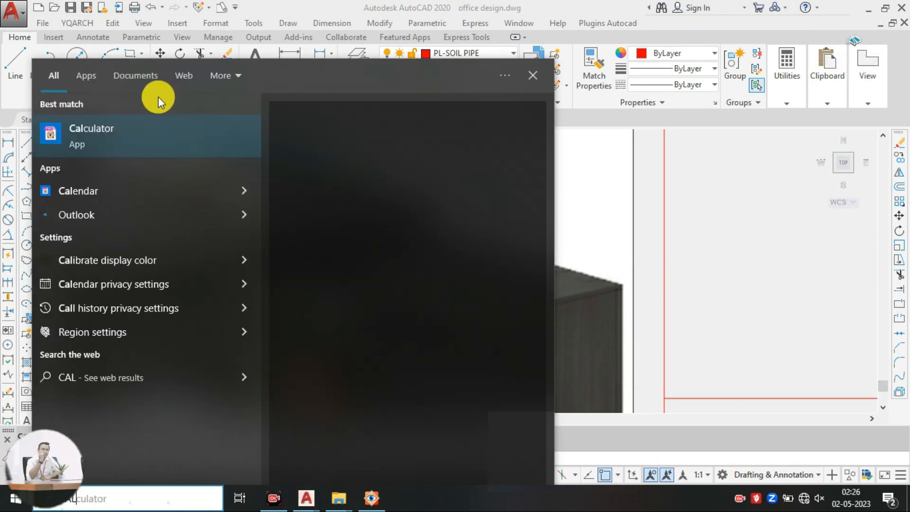
pyautogui.click(156, 134)
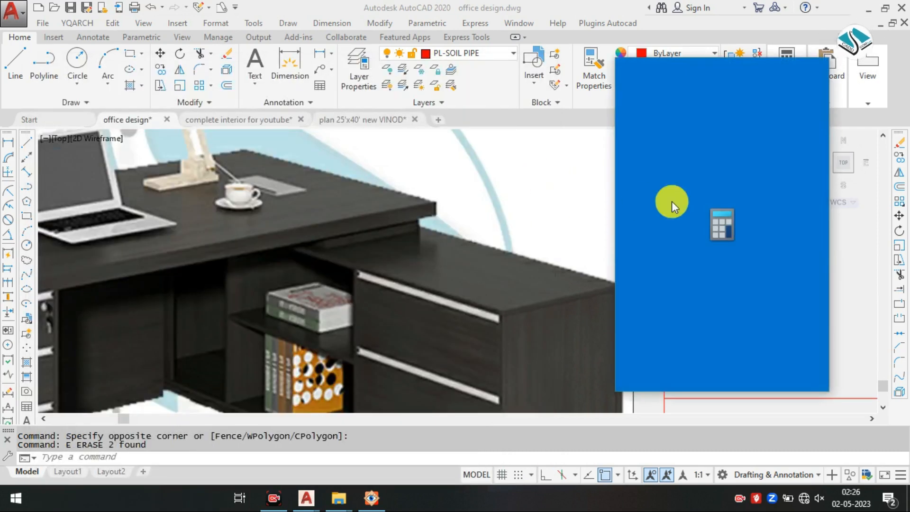
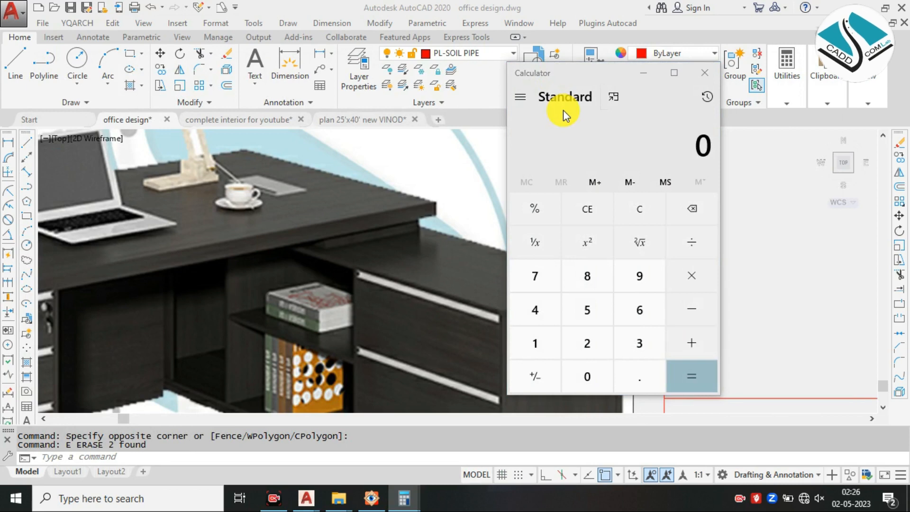
pyautogui.click(809, 66)
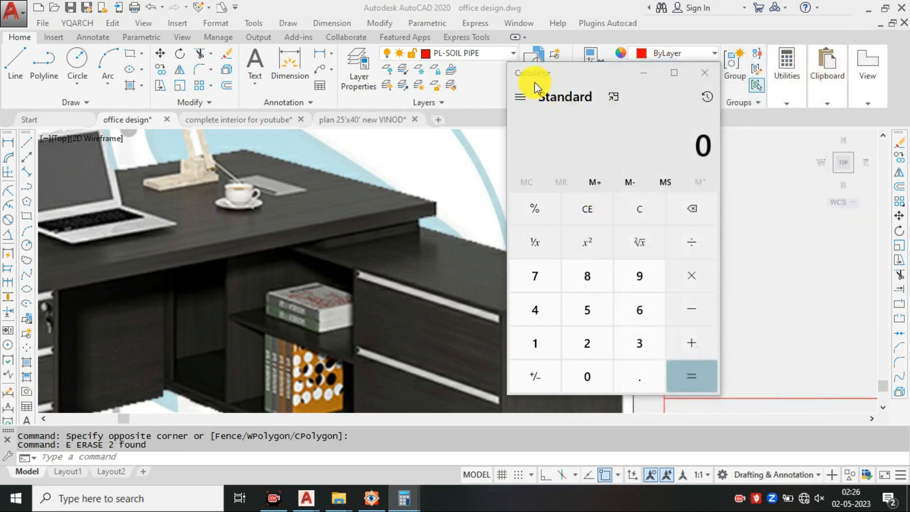
pyautogui.click(523, 103)
pyautogui.scroll(-3, 564, 260)
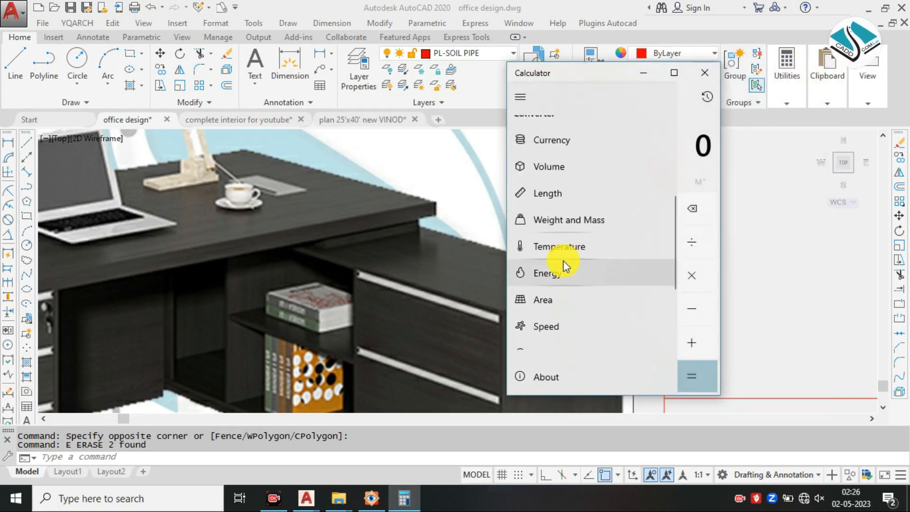
pyautogui.click(573, 198)
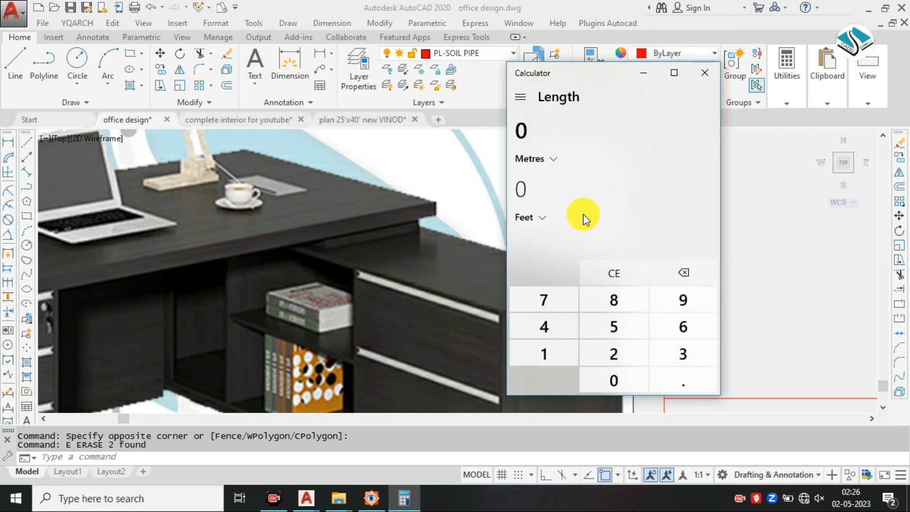
# Step: Set the Length converter from millimetres to inches and convert 18 mm
pyautogui.click(539, 159)
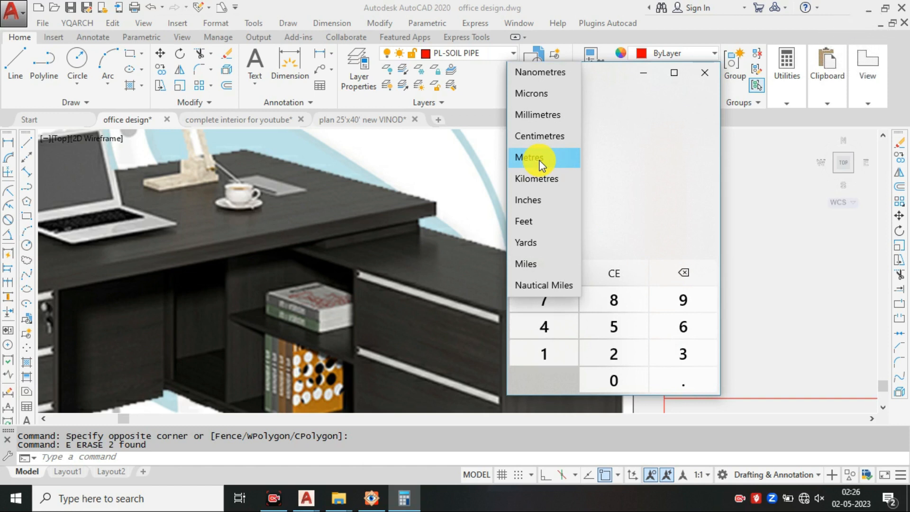
pyautogui.click(552, 118)
pyautogui.click(527, 211)
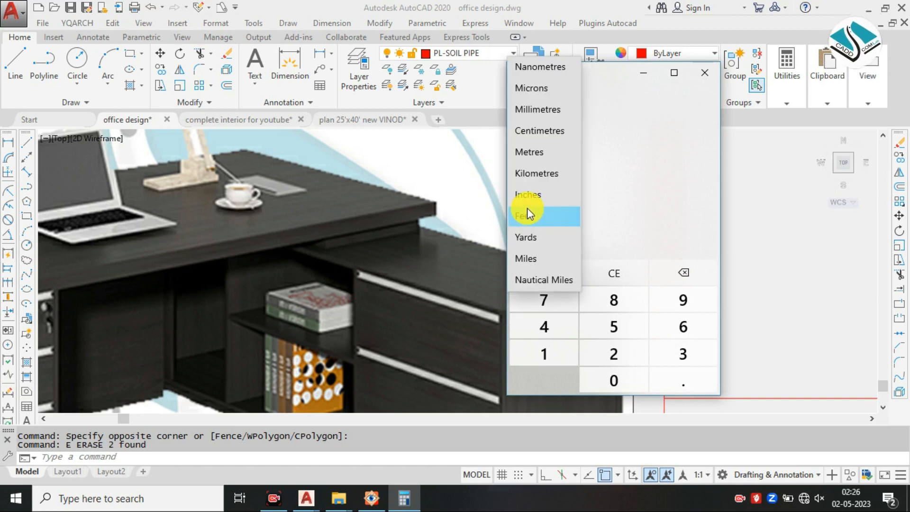
pyautogui.click(536, 200)
pyautogui.write('18')
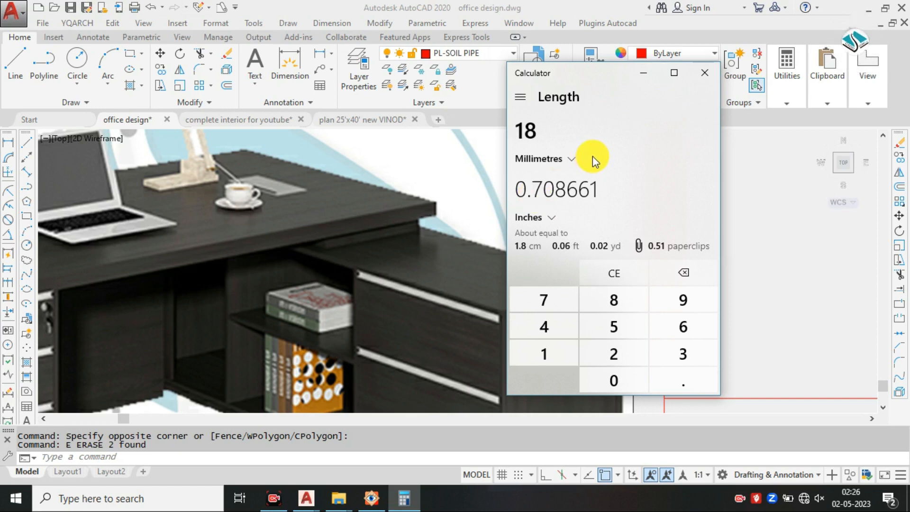
pyautogui.click(647, 76)
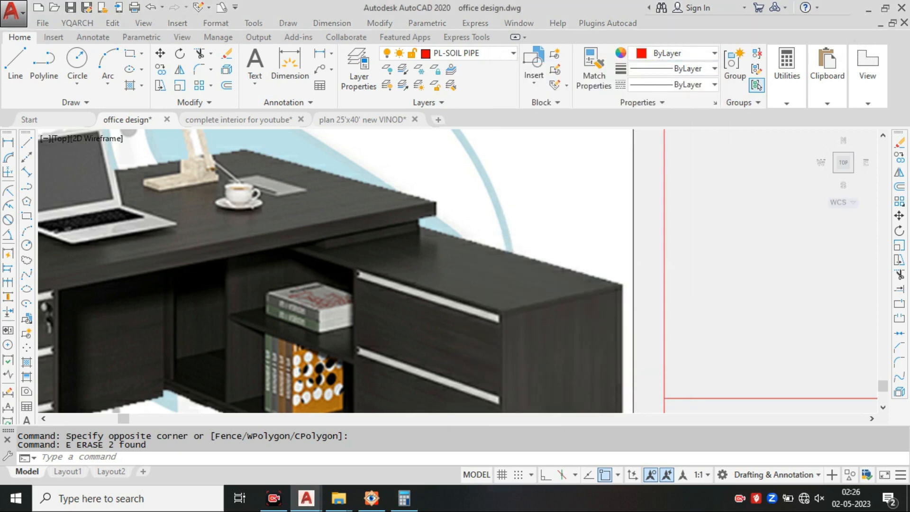
# Step: Convert 20 mm to inches in Calculator and return to the AutoCAD drawing
pyautogui.click(404, 497)
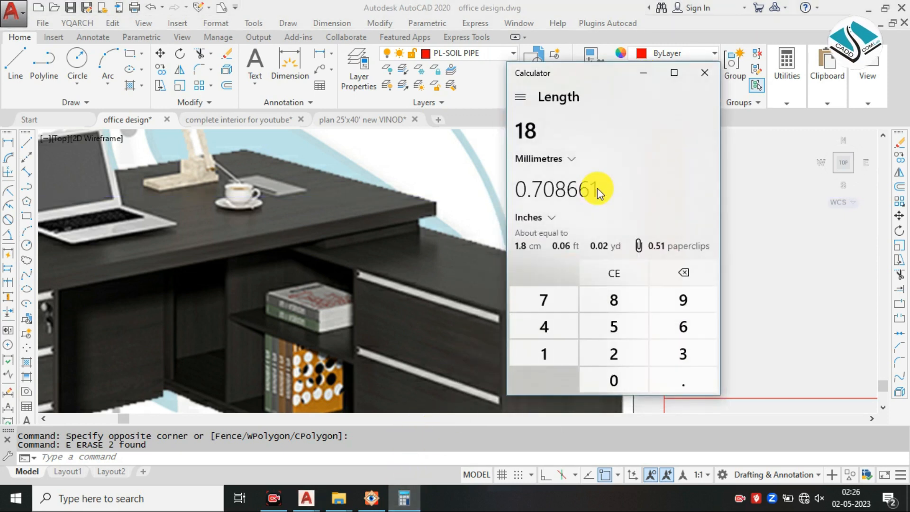
pyautogui.press('BackSpace')
pyautogui.press('BackSpace')
pyautogui.write('20')
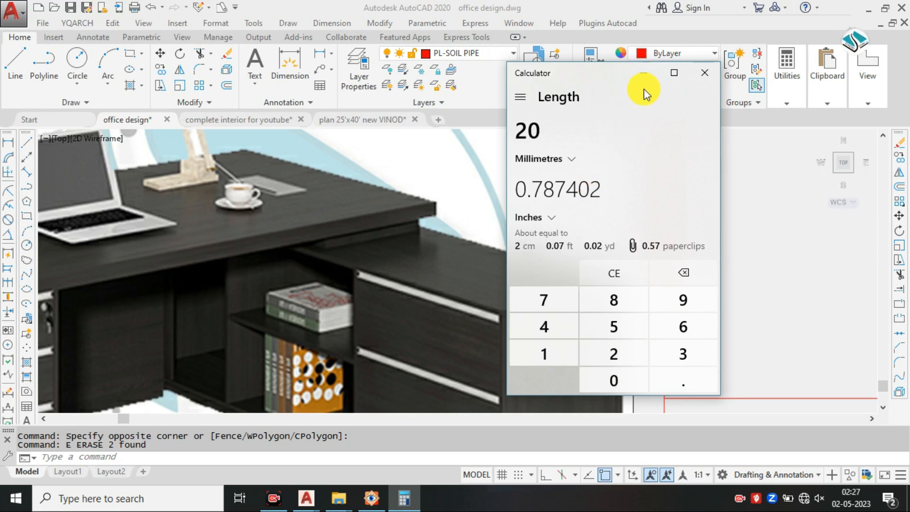
pyautogui.click(642, 76)
pyautogui.click(548, 181)
pyautogui.press('Escape')
# Step: Bring Calculator back in Standard mode, divide 0.78 by 2, and return to the drawing
pyautogui.scroll(-3, 548, 181)
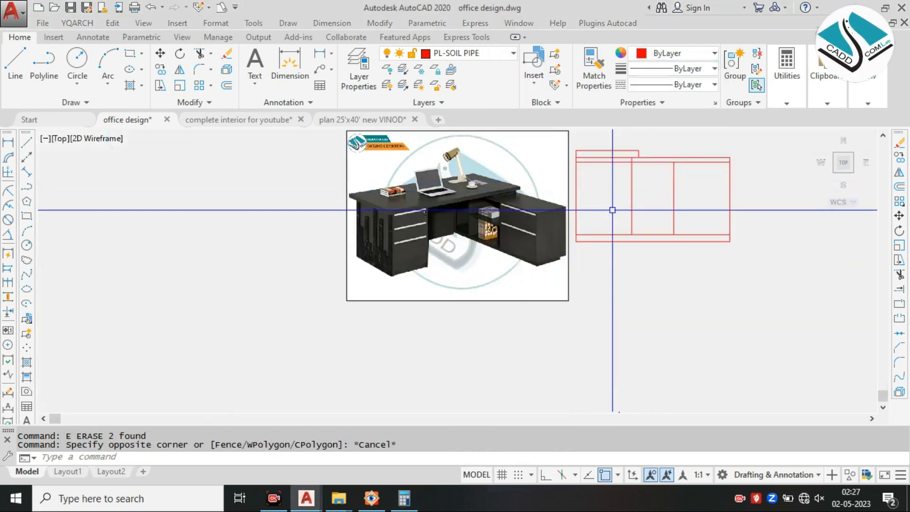
pyautogui.moveTo(632, 184); pyautogui.dragTo(605, 220, button='middle')
pyautogui.scroll(2, 605, 220)
pyautogui.click(404, 497)
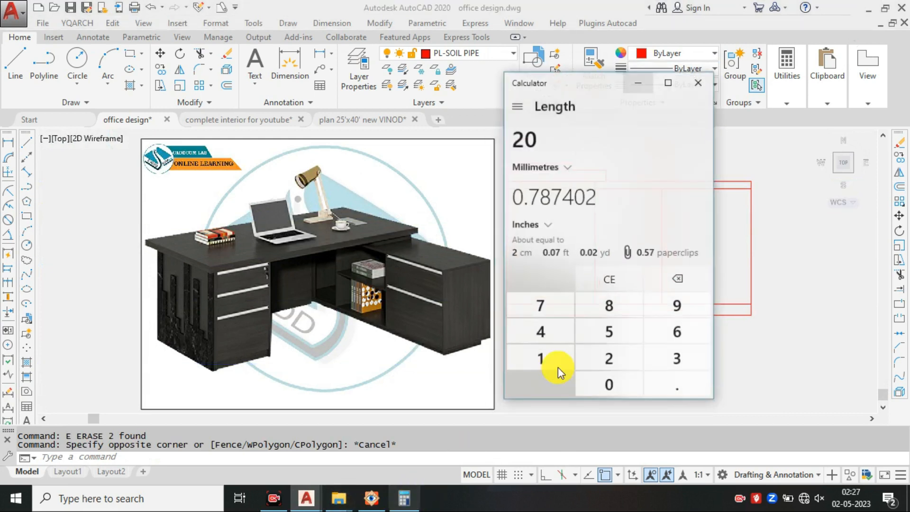
pyautogui.click(522, 97)
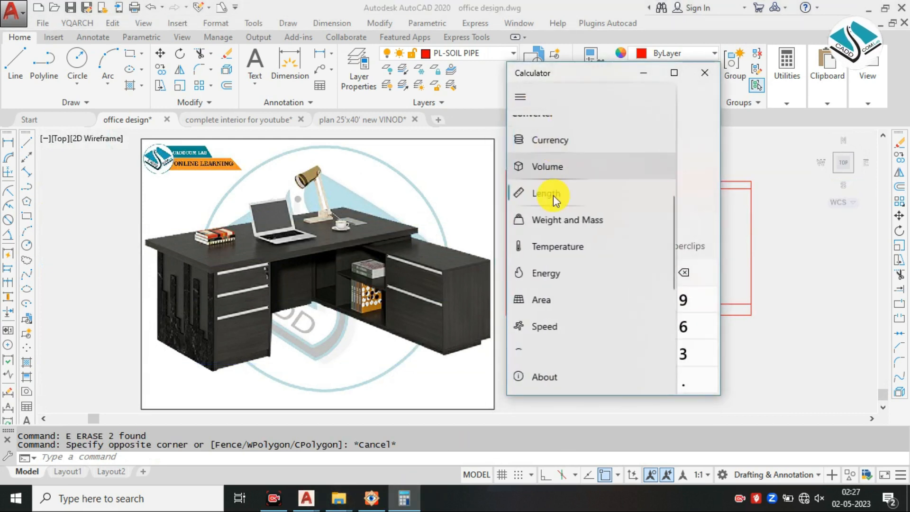
pyautogui.scroll(5, 553, 192)
pyautogui.click(566, 158)
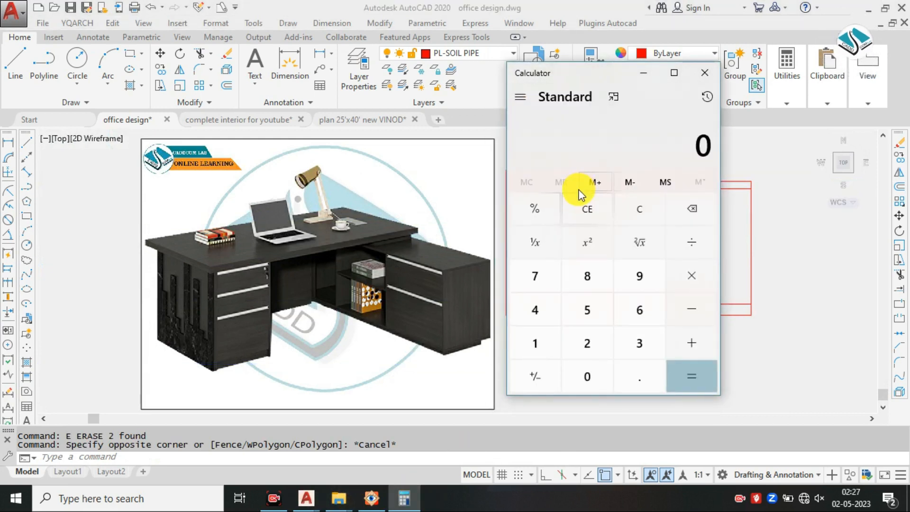
pyautogui.click(683, 241)
pyautogui.click(601, 336)
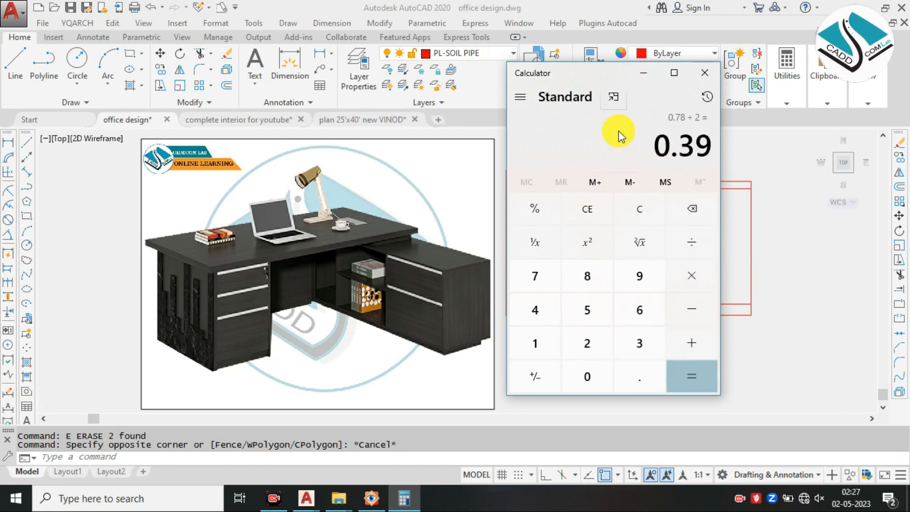
pyautogui.click(644, 72)
# Step: Offset both vertical divider lines of the side cabinet by 0.39 inch to each side
pyautogui.scroll(4, 624, 219)
pyautogui.press('Escape')
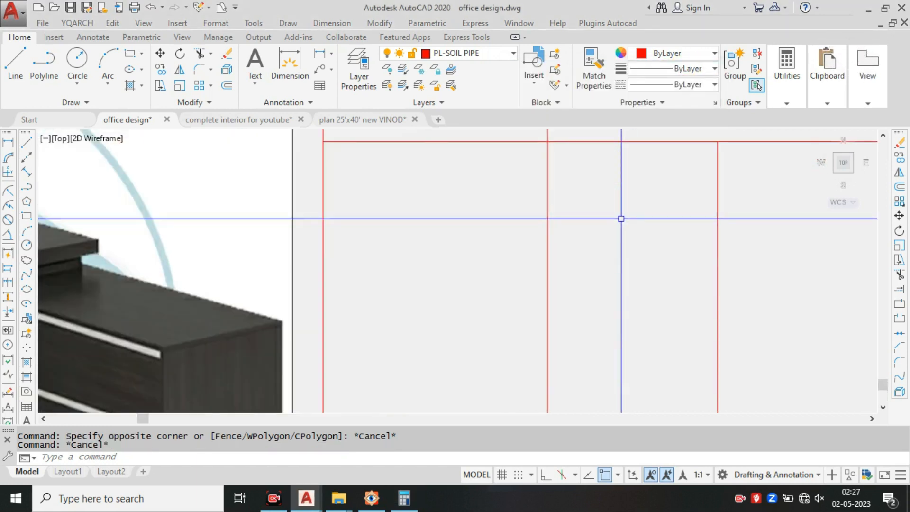
pyautogui.write('o')
pyautogui.press('Return')
pyautogui.write('0.39')
pyautogui.press('Return')
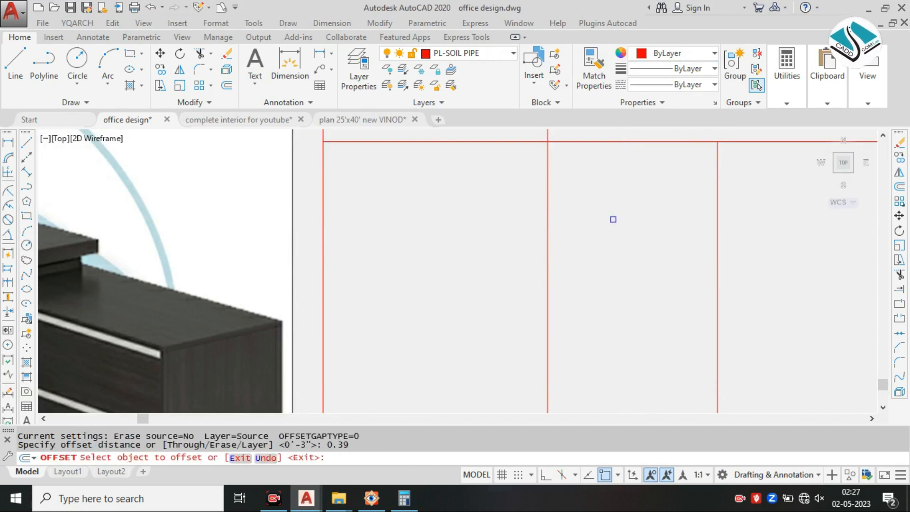
pyautogui.scroll(-4, 609, 219)
pyautogui.scroll(4, 351, 256)
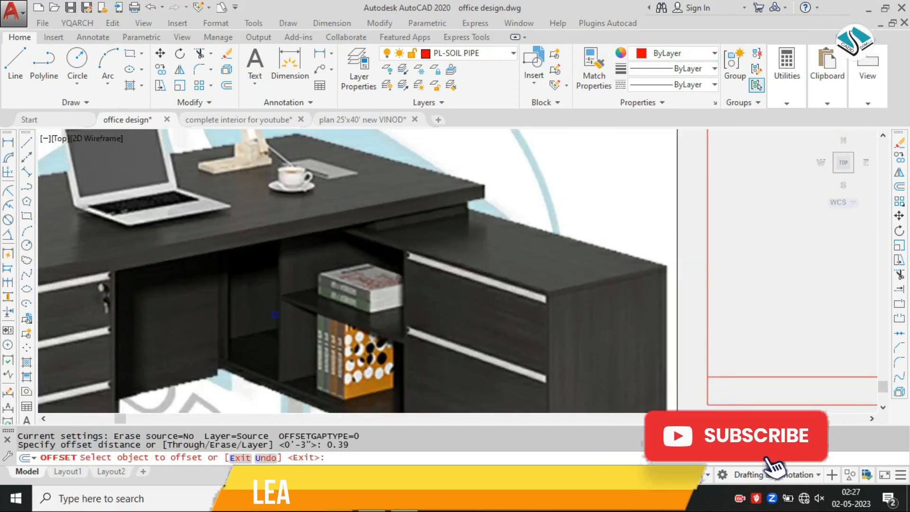
pyautogui.scroll(2, 273, 315)
pyautogui.scroll(-4, 273, 315)
pyautogui.moveTo(533, 298); pyautogui.dragTo(328, 251, button='middle')
pyautogui.click(481, 209)
pyautogui.click(484, 211)
pyautogui.scroll(4, 479, 211)
pyautogui.scroll(-2, 532, 252)
pyautogui.click(548, 256)
pyautogui.click(512, 260)
pyautogui.scroll(2, 546, 268)
pyautogui.click(551, 266)
pyautogui.click(573, 270)
pyautogui.scroll(-2, 541, 284)
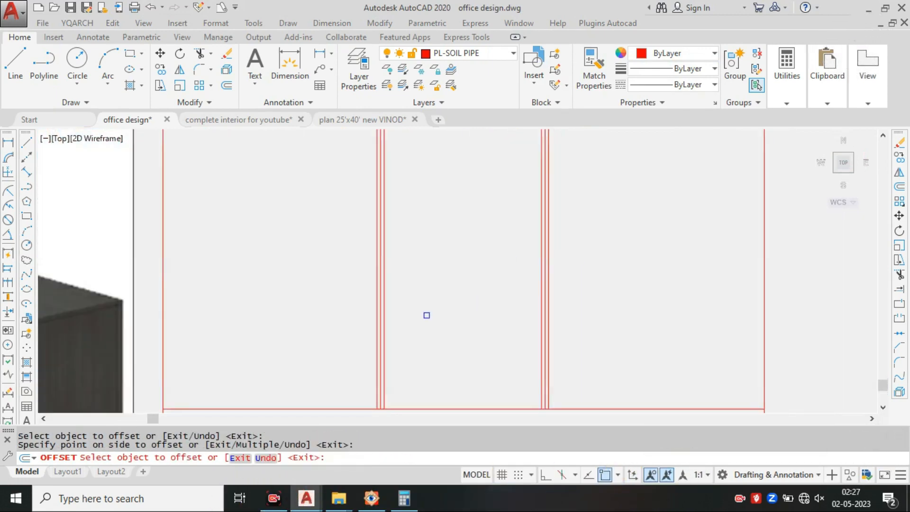
# Step: Offset the cabinet's lower horizontal line 0.39 inch to both sides and erase the original line
pyautogui.moveTo(426, 315); pyautogui.dragTo(556, 262, button='middle')
pyautogui.scroll(-4, 493, 270)
pyautogui.scroll(6, 427, 276)
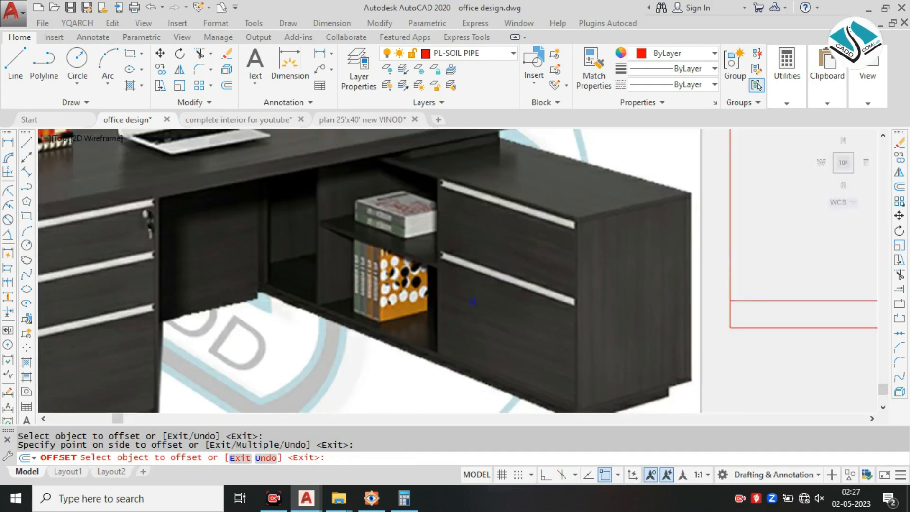
pyautogui.scroll(4, 470, 300)
pyautogui.scroll(-5, 512, 263)
pyautogui.scroll(3, 485, 284)
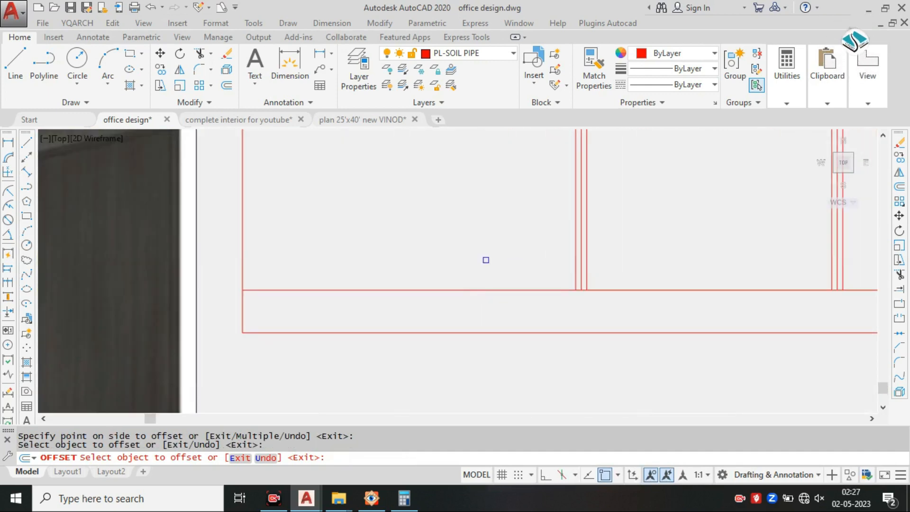
pyautogui.click(470, 290)
pyautogui.click(477, 269)
pyautogui.scroll(4, 484, 300)
pyautogui.click(483, 274)
pyautogui.click(485, 290)
pyautogui.press('Escape')
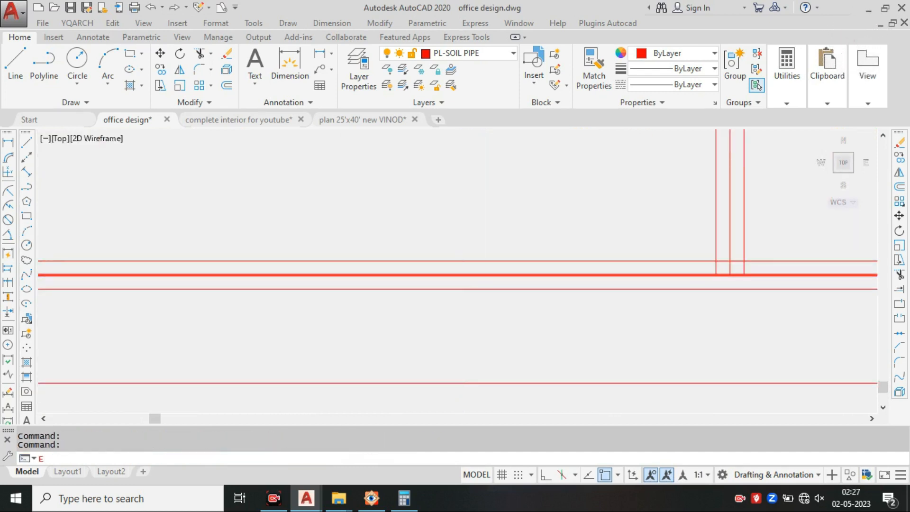
pyautogui.write('E')
pyautogui.press('Return')
# Step: Trim the left divider's lines at the upper edge of the bottom panel and erase its centre line
pyautogui.scroll(-2, 465, 277)
pyautogui.write('TR')
pyautogui.press('Return')
pyautogui.scroll(2, 646, 264)
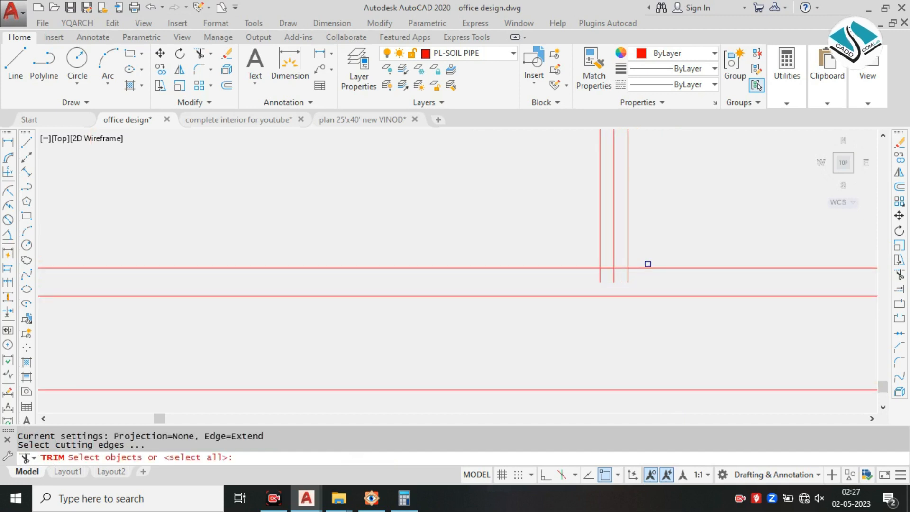
pyautogui.press('Return')
pyautogui.click(556, 289)
pyautogui.press('Escape')
pyautogui.click(591, 250)
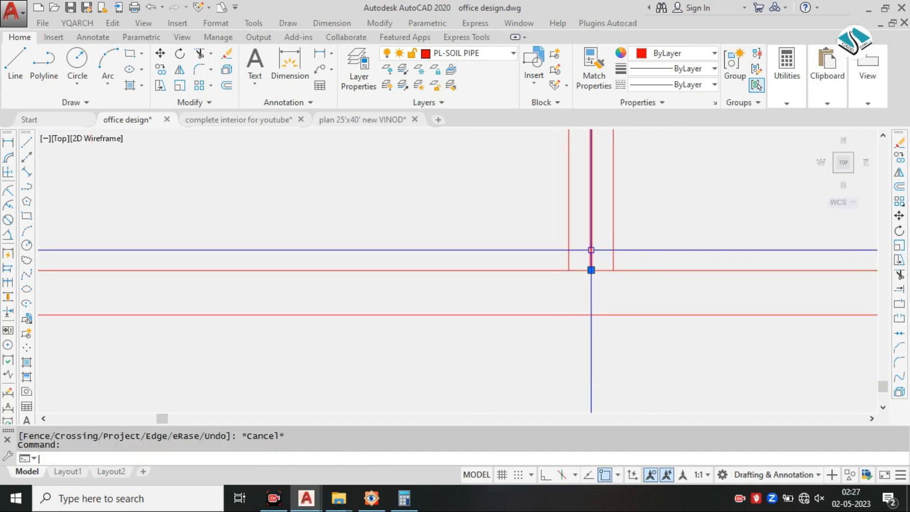
pyautogui.write('E')
pyautogui.press('Return')
# Step: Trim the right divider's lower ends at the bottom panel's upper edge and erase its centre line
pyautogui.scroll(-3, 434, 259)
pyautogui.moveTo(642, 244); pyautogui.dragTo(567, 253, button='middle')
pyautogui.write('TRIM')
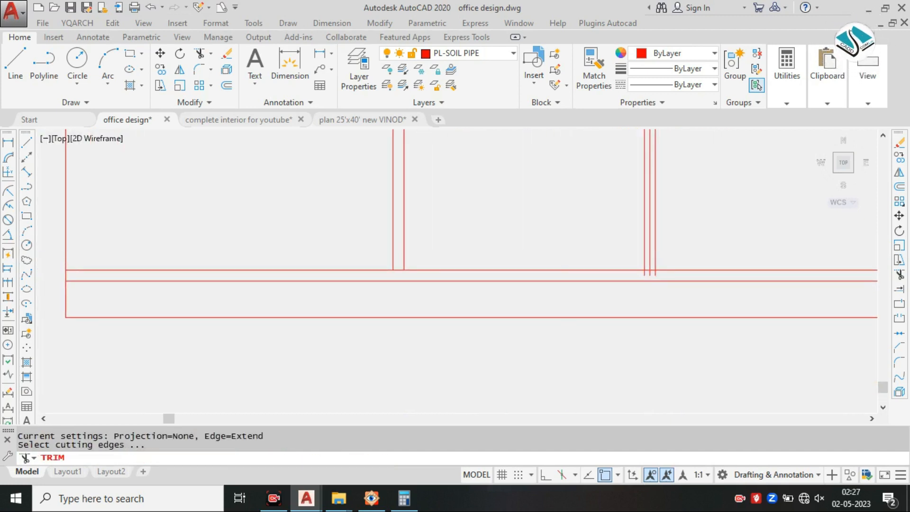
pyautogui.press('Return')
pyautogui.scroll(1, 648, 273)
pyautogui.click(579, 281)
pyautogui.press('Escape')
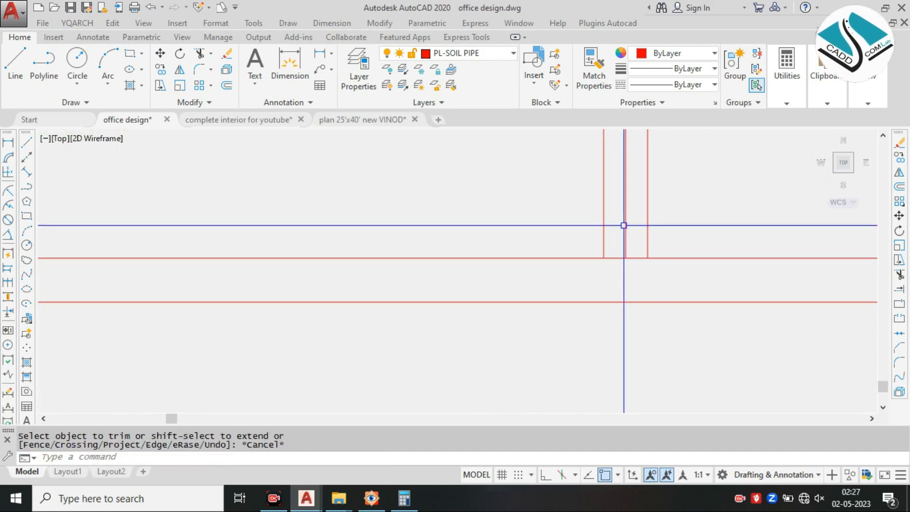
pyautogui.write('E')
pyautogui.press('Return')
# Step: Trim the divider lines where they cross the cabinet's top panel
pyautogui.scroll(-5, 537, 258)
pyautogui.moveTo(671, 254); pyautogui.dragTo(626, 308, button='middle')
pyautogui.moveTo(469, 206); pyautogui.dragTo(493, 234, button='middle')
pyautogui.scroll(4, 449, 173)
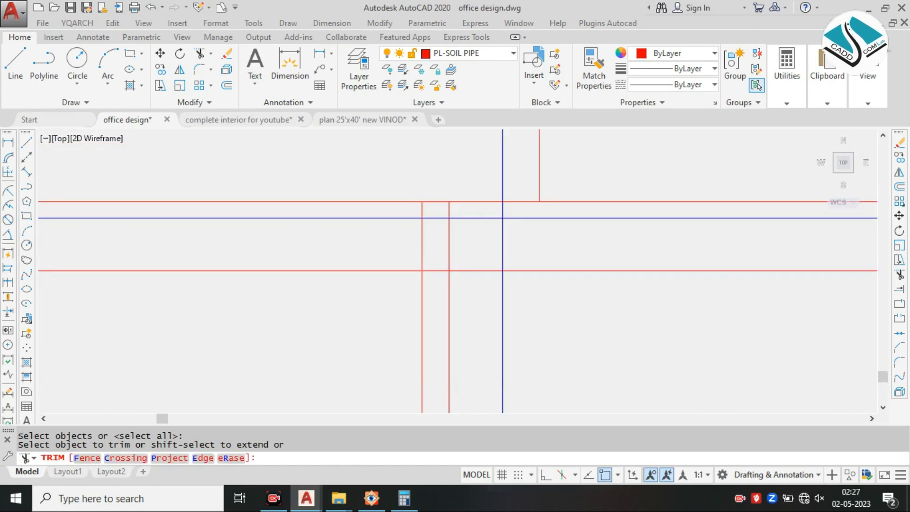
pyautogui.click(502, 209)
pyautogui.scroll(-3, 331, 314)
pyautogui.press('Escape')
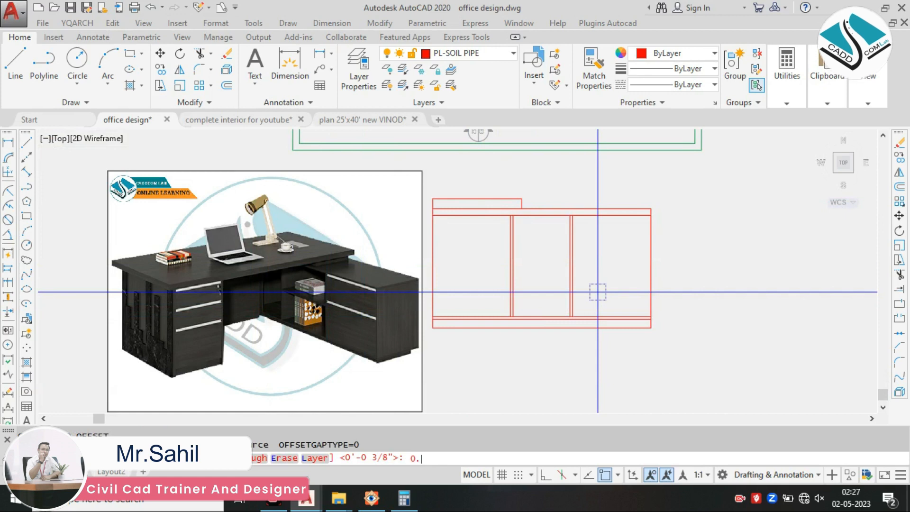
# Step: Offset the cabinet's right and left outer edges inward by 0.78 inch to form the side panels
pyautogui.write('78')
pyautogui.press('Return')
pyautogui.scroll(2, 627, 270)
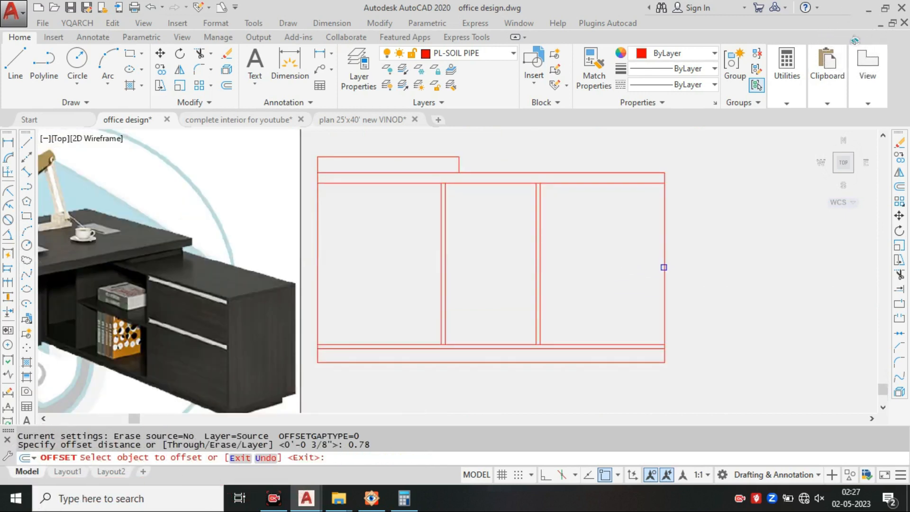
pyautogui.click(663, 267)
pyautogui.click(659, 268)
pyautogui.moveTo(383, 242); pyautogui.dragTo(502, 256, button='middle')
pyautogui.click(441, 245)
pyautogui.click(436, 245)
pyautogui.click(487, 245)
# Step: Offset the cabinet's bottom edge upward by 0.78 inch
pyautogui.moveTo(471, 251); pyautogui.dragTo(507, 224, button='middle')
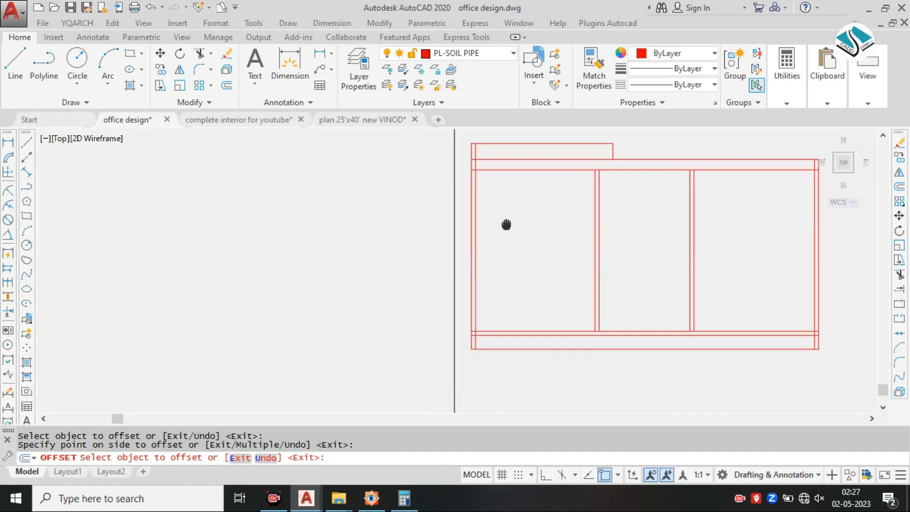
pyautogui.scroll(2, 371, 405)
pyautogui.scroll(-2, 368, 325)
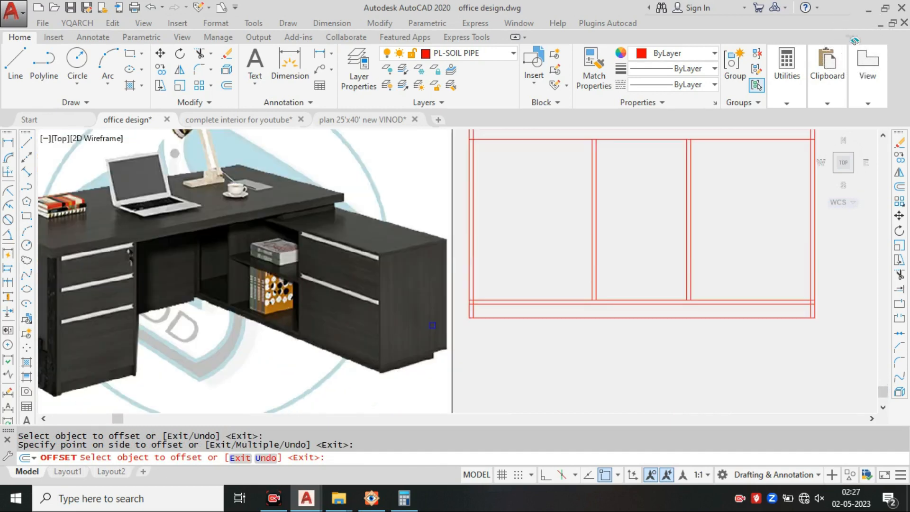
pyautogui.click(571, 317)
pyautogui.click(570, 305)
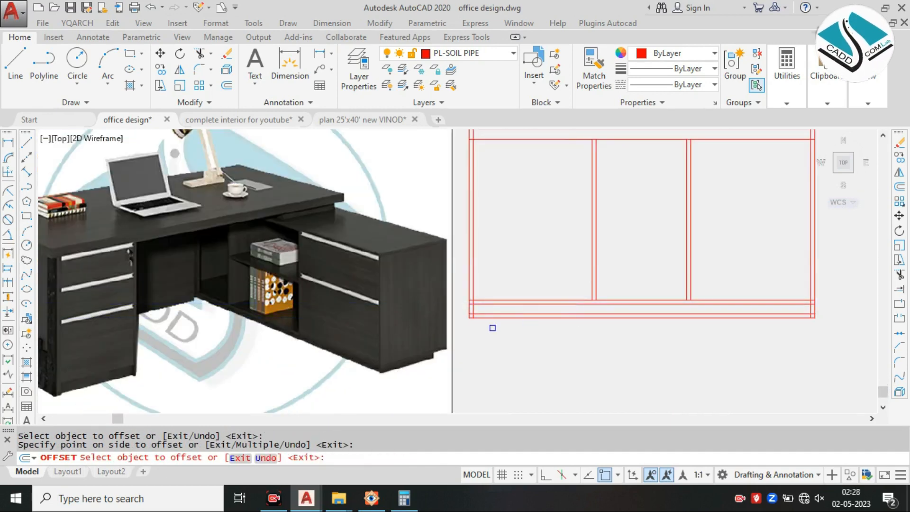
# Step: Trim the lower ends of both side panels' inner lines at the offset line just above the cabinet's bottom edge
pyautogui.scroll(4, 492, 322)
pyautogui.press('Escape')
pyautogui.press('Escape')
pyautogui.write('TR')
pyautogui.press('Return')
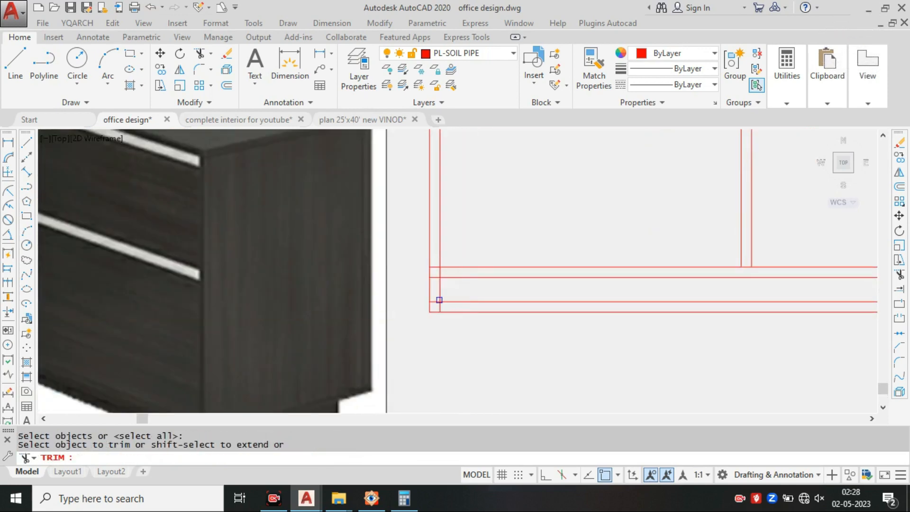
pyautogui.scroll(4, 428, 295)
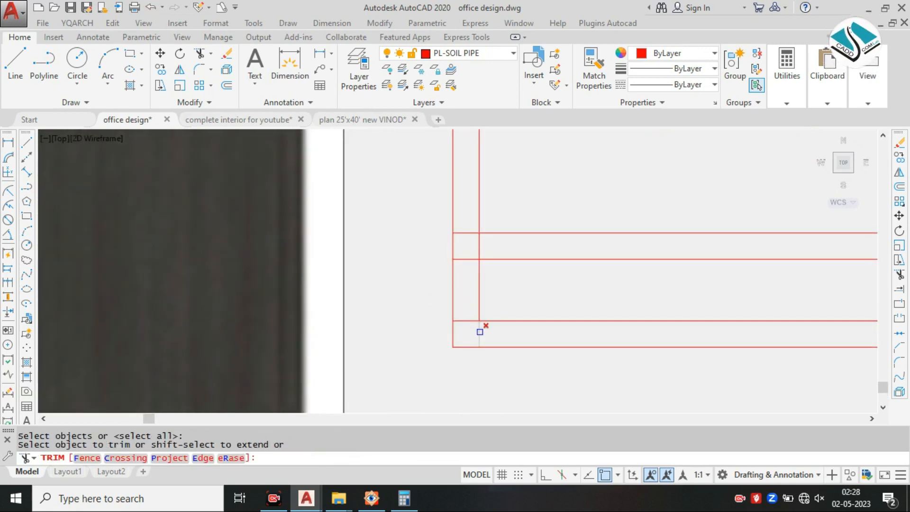
pyautogui.click(480, 331)
pyautogui.scroll(-3, 442, 297)
pyautogui.scroll(3, 571, 306)
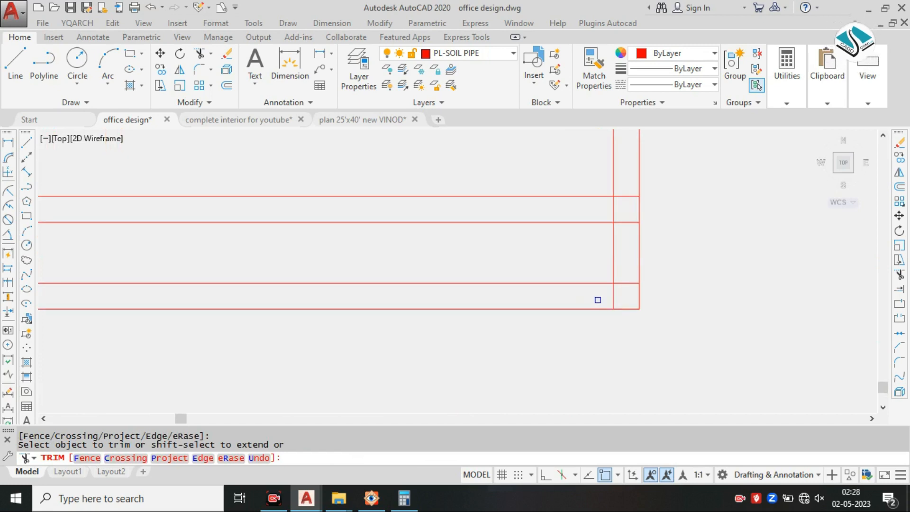
pyautogui.click(615, 294)
# Step: Trim the bottom panel's two horizontal lines where they cross the right side panel
pyautogui.scroll(-2, 601, 298)
pyautogui.scroll(3, 602, 272)
pyautogui.click(640, 213)
pyautogui.click(623, 280)
pyautogui.scroll(-2, 619, 299)
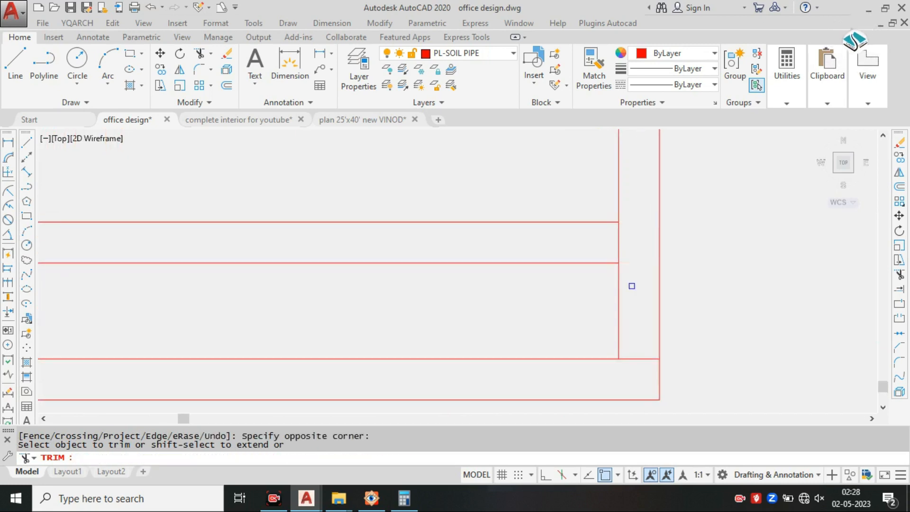
# Step: Try trimming the top panel's horizontal lines where they cross the right side panel
pyautogui.scroll(-2, 637, 293)
pyautogui.moveTo(658, 202); pyautogui.dragTo(626, 350, button='middle')
pyautogui.scroll(3, 606, 192)
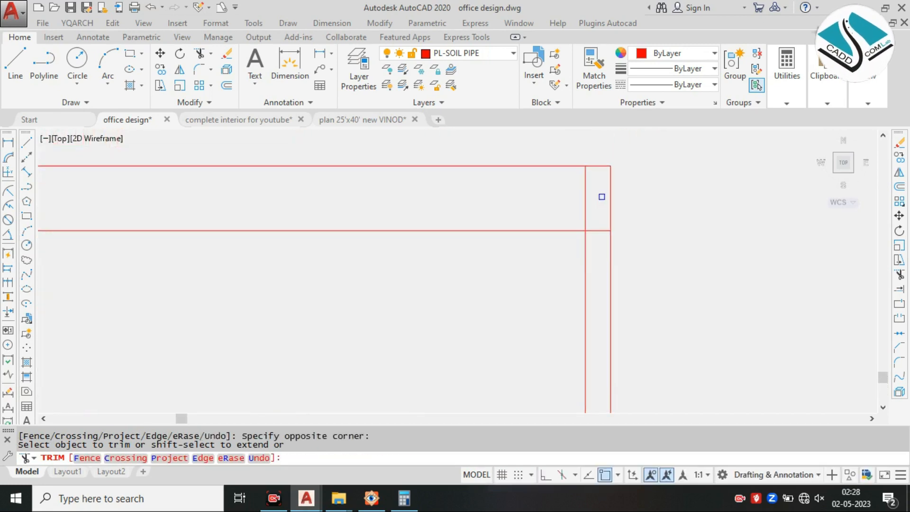
pyautogui.scroll(-3, 691, 214)
pyautogui.scroll(5, 510, 266)
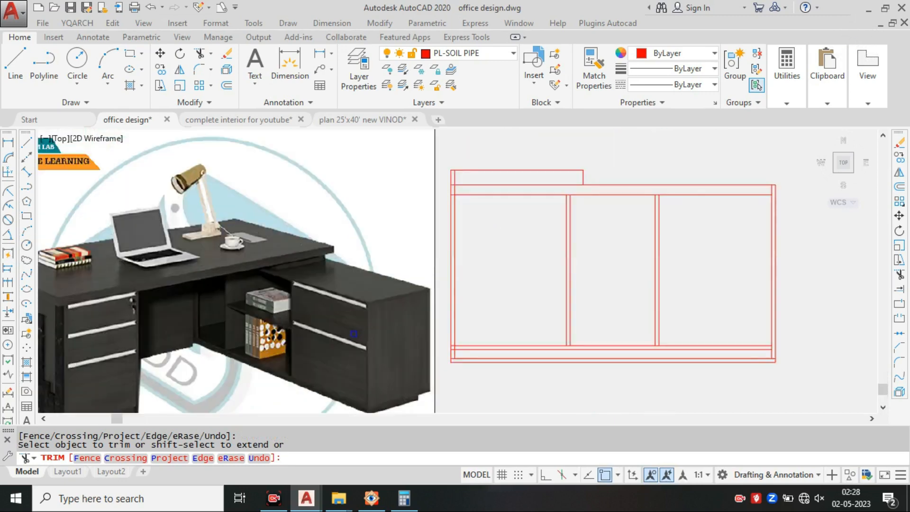
pyautogui.scroll(-3, 674, 228)
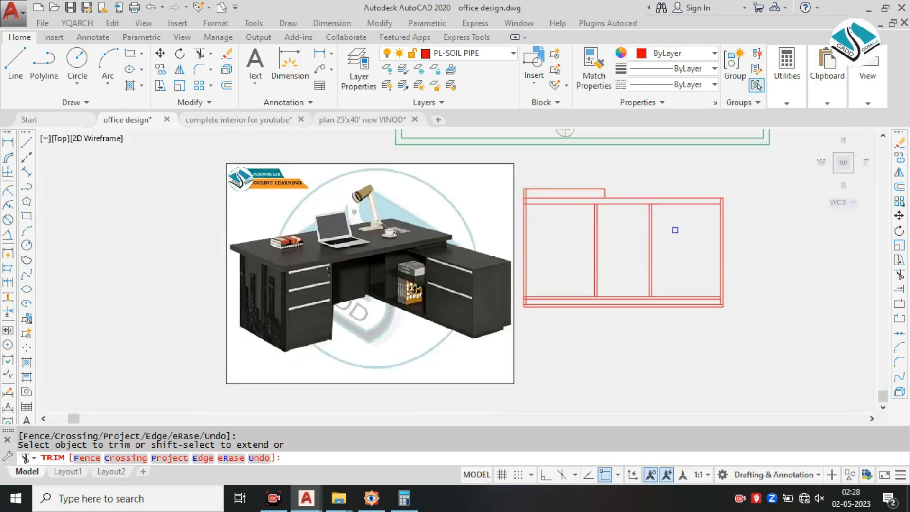
pyautogui.scroll(4, 719, 189)
pyautogui.hotkey('ctrl', 'z')
# Step: Trim the side panels' inner lines where they pass through the top panel
pyautogui.scroll(-3, 675, 199)
pyautogui.moveTo(659, 166); pyautogui.dragTo(640, 327, button='middle')
pyautogui.moveTo(643, 227); pyautogui.dragTo(624, 326, button='middle')
pyautogui.scroll(2, 633, 252)
pyautogui.click(636, 248)
pyautogui.scroll(-4, 636, 248)
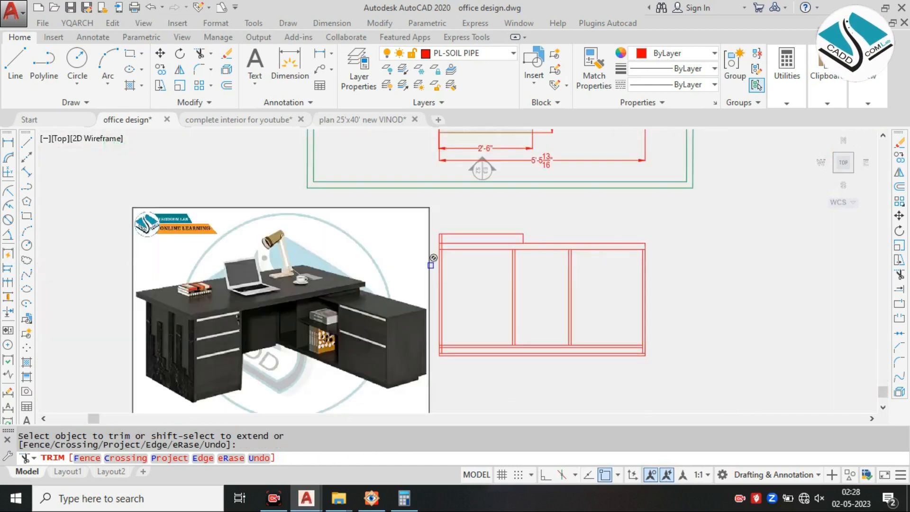
pyautogui.scroll(4, 445, 246)
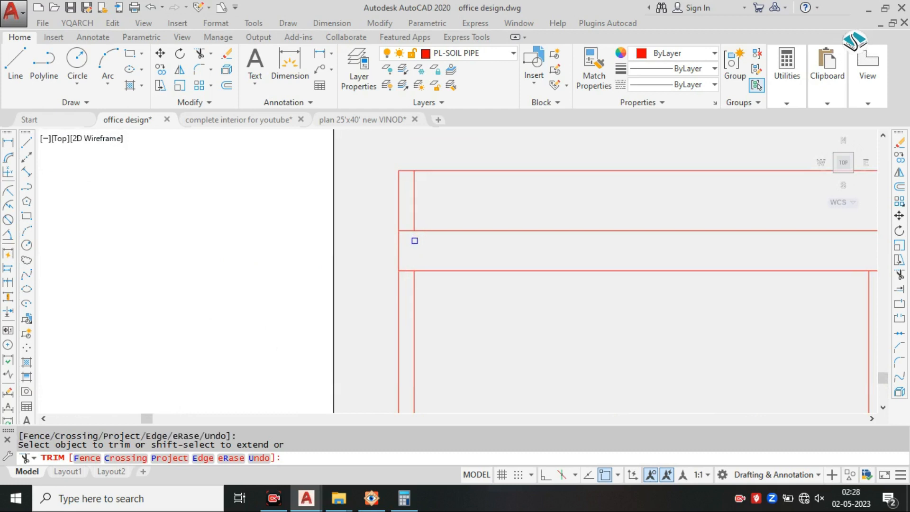
# Step: Erase the leftover piece of the left side panel's inner line inside the raised box above the top panel
pyautogui.press('Escape')
pyautogui.click(414, 209)
pyautogui.write('e')
pyautogui.press('Return')
pyautogui.scroll(-3, 508, 270)
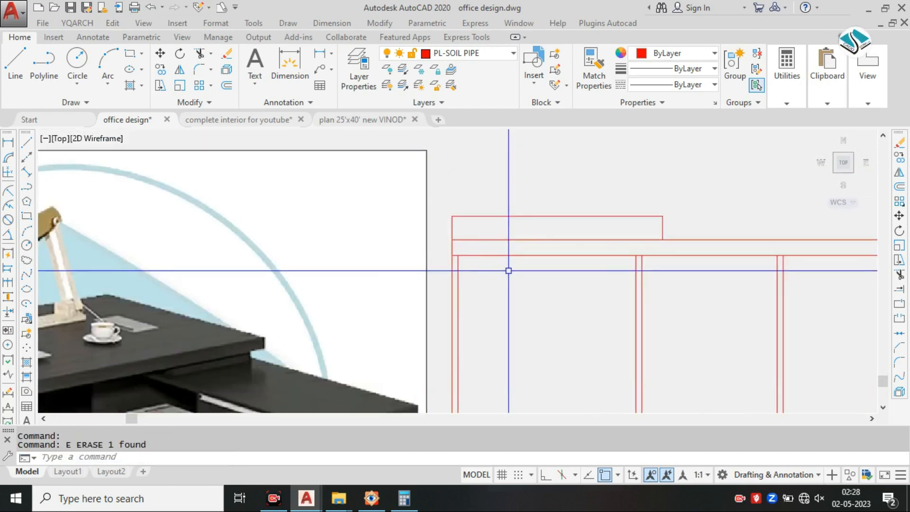
# Step: Offset the right edge of the raised box above the top panel inward by 3 inches
pyautogui.scroll(-2, 579, 283)
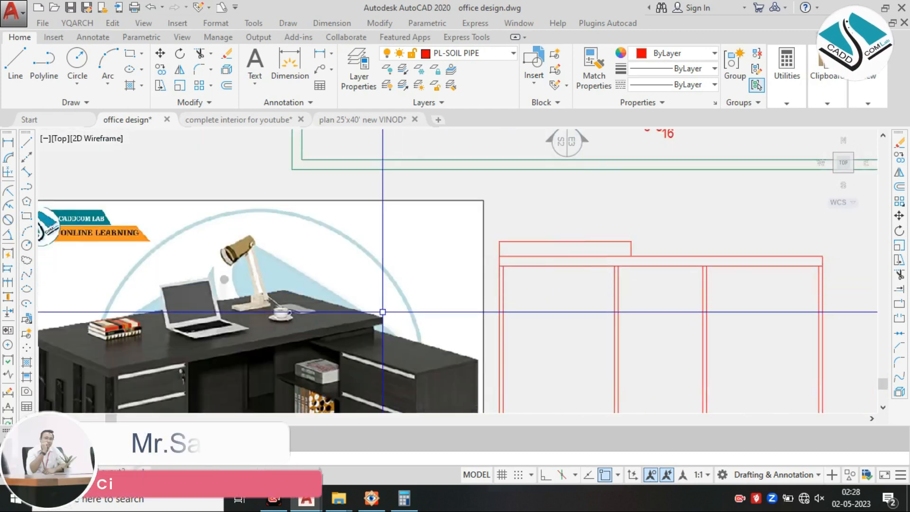
pyautogui.scroll(4, 324, 339)
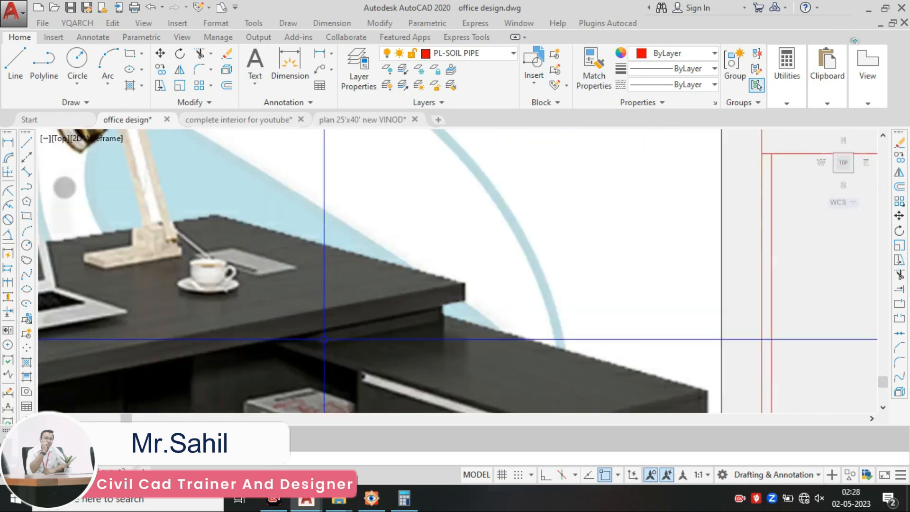
pyautogui.scroll(-4, 324, 339)
pyautogui.scroll(3, 569, 285)
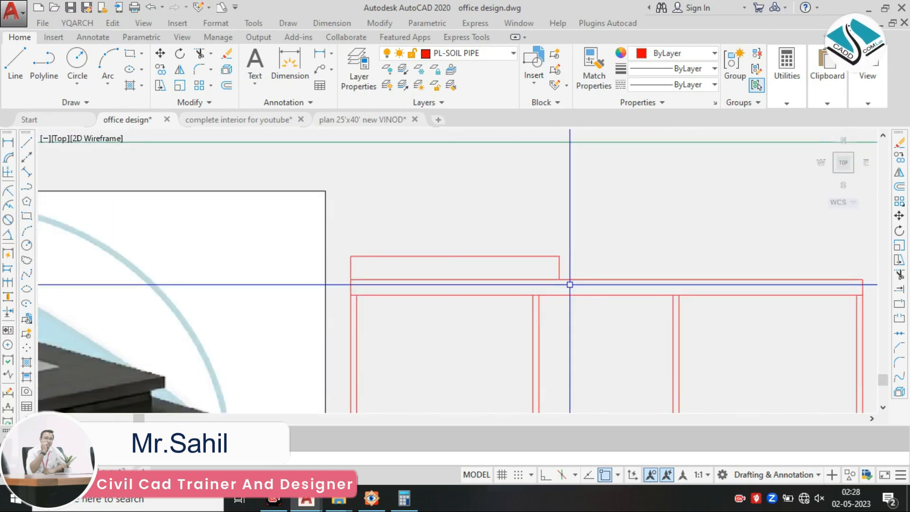
pyautogui.write('o')
pyautogui.press('Return')
pyautogui.write('3')
pyautogui.press('Return')
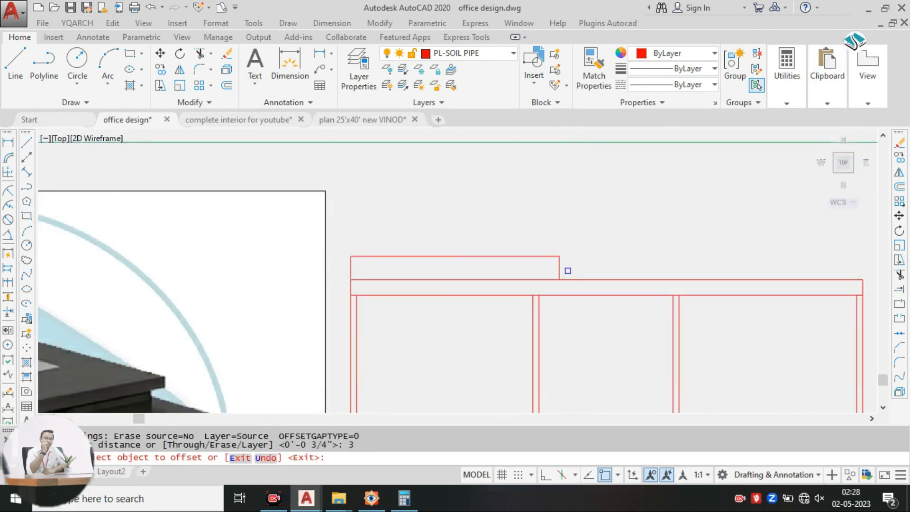
pyautogui.click(559, 268)
pyautogui.click(519, 275)
pyautogui.press('Escape')
# Step: Extend the offset vertical line down through the top panel to its lower edge
pyautogui.scroll(2, 531, 276)
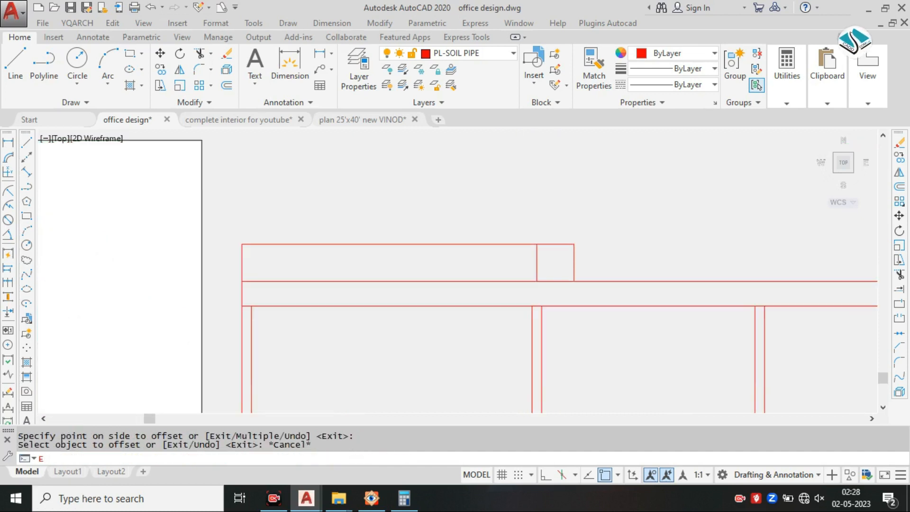
pyautogui.write('e')
pyautogui.press('Return')
pyautogui.press('Escape')
pyautogui.press('Escape')
pyautogui.write('e')
pyautogui.press('Escape')
pyautogui.write('ex')
pyautogui.press('Return')
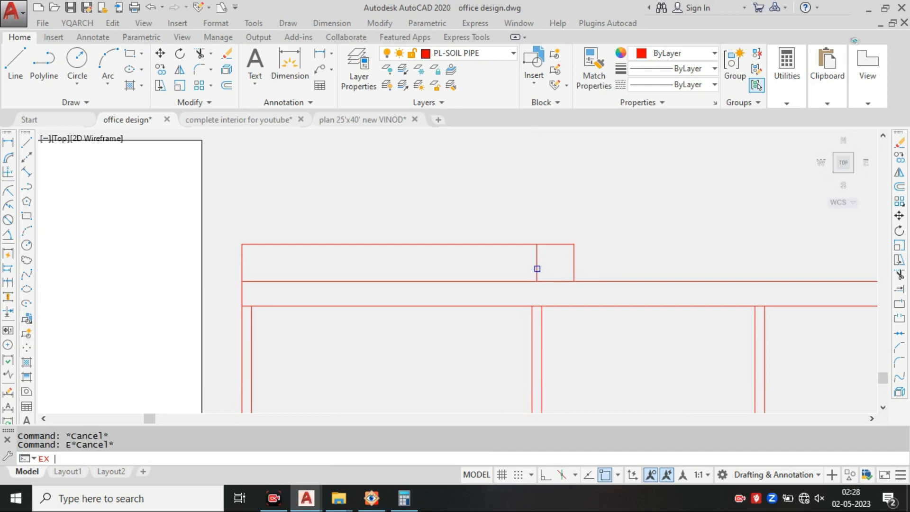
# Step: Trim the extended line's part inside the raised box so only the piece within the top panel remains
pyautogui.press('Escape')
pyautogui.write('tr')
pyautogui.press('Return')
pyautogui.press('Return')
pyautogui.scroll(1, 544, 269)
pyautogui.click(543, 258)
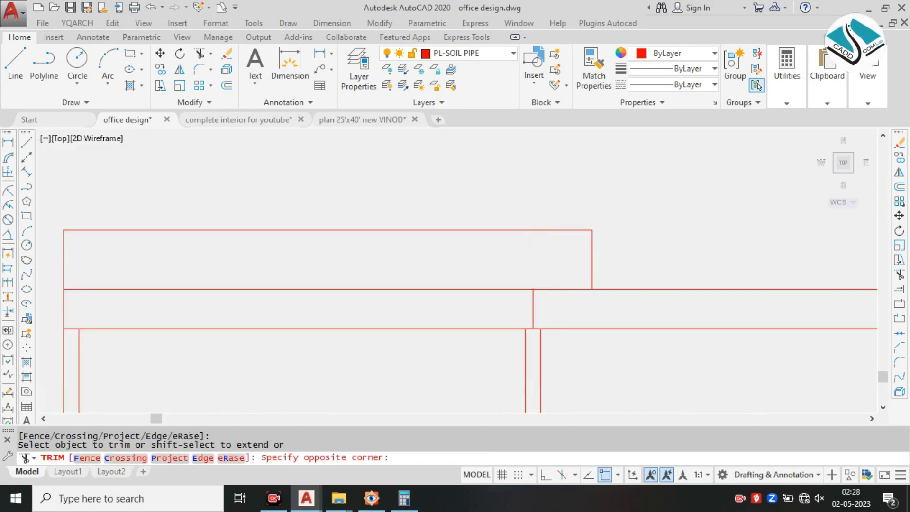
pyautogui.click(518, 265)
pyautogui.scroll(-3, 518, 265)
pyautogui.press('Escape')
# Step: Offset the short vertical line within the top panel to the left by 0.78 inch
pyautogui.scroll(2, 193, 341)
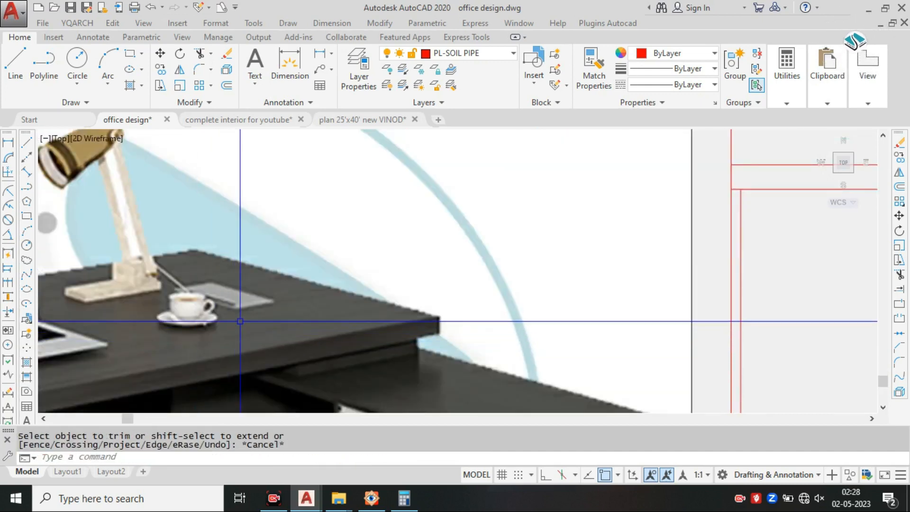
pyautogui.scroll(-3, 442, 280)
pyautogui.scroll(3, 468, 281)
pyautogui.press('Escape')
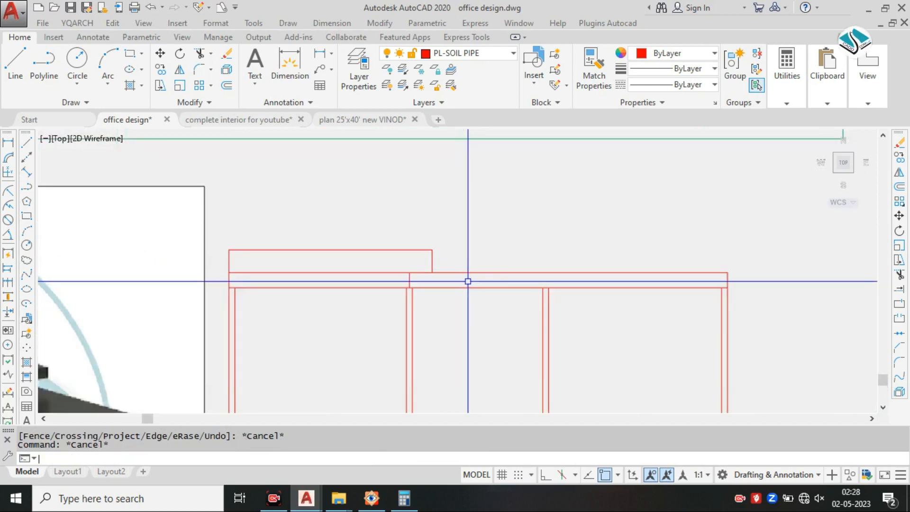
pyautogui.write('o')
pyautogui.press('Return')
pyautogui.write('0.78')
pyautogui.press('Return')
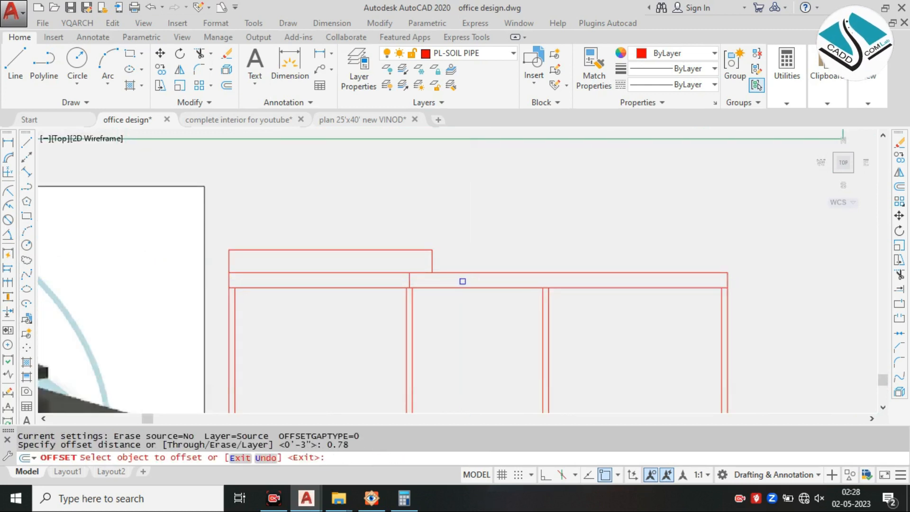
pyautogui.scroll(2, 402, 294)
pyautogui.click(404, 290)
pyautogui.click(279, 287)
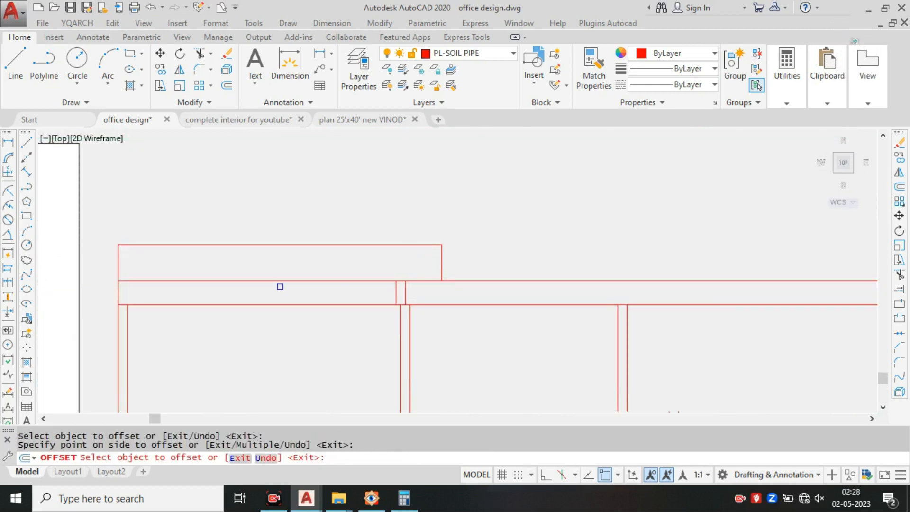
# Step: Try offsetting the cabinet's left outer edge inward by 0.78 inch at the top panel
pyautogui.moveTo(136, 290); pyautogui.dragTo(245, 291, button='middle')
pyautogui.click(228, 291)
pyautogui.click(251, 285)
pyautogui.press('Escape')
pyautogui.write('T')
pyautogui.press('Return')
pyautogui.press('Escape')
pyautogui.click(236, 261)
pyautogui.write('E')
pyautogui.press('Return')
pyautogui.press('Escape')
# Step: Extend the left side panel's inner line up through the top panel and trim the excess
pyautogui.write('L')
pyautogui.press('Return')
pyautogui.press('Escape')
pyautogui.write('EX')
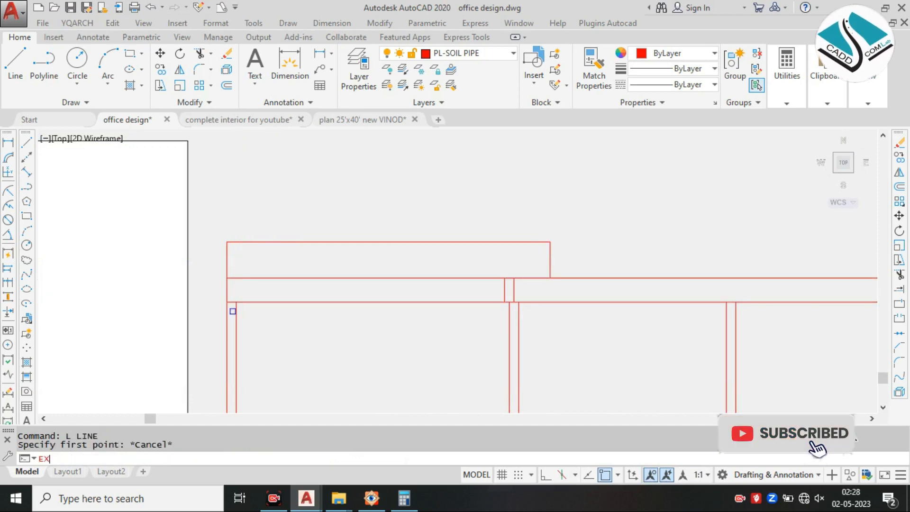
pyautogui.press('Return')
pyautogui.click(234, 311)
pyautogui.press('Escape')
pyautogui.write('TR')
pyautogui.press('Return')
pyautogui.press('Return')
pyautogui.scroll(-4, 284, 284)
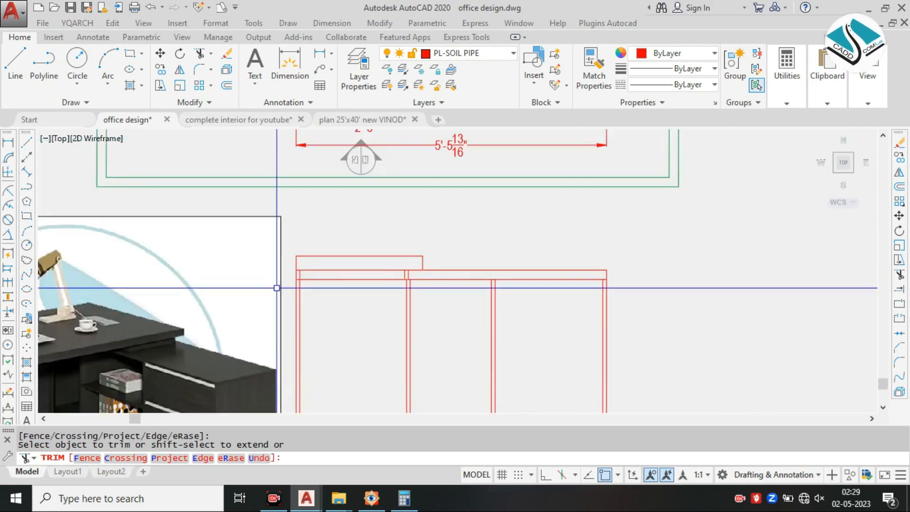
pyautogui.press('Escape')
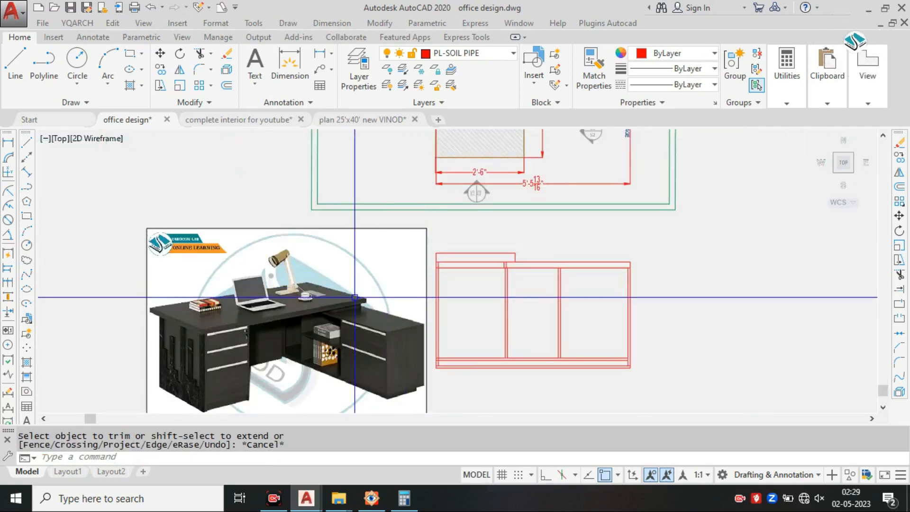
# Step: Draw a horizontal shelf line between the two dividers at about mid-height of the middle compartment
pyautogui.scroll(2, 365, 317)
pyautogui.scroll(3, 365, 340)
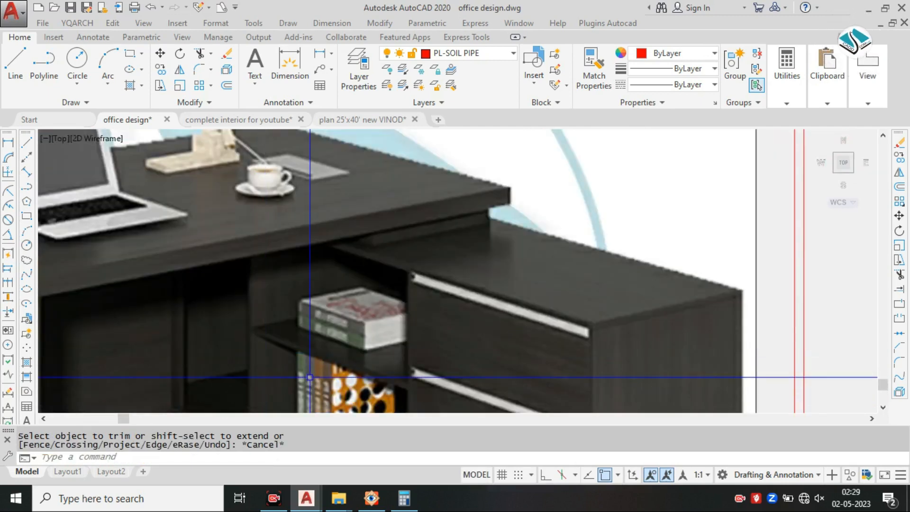
pyautogui.scroll(-3, 377, 319)
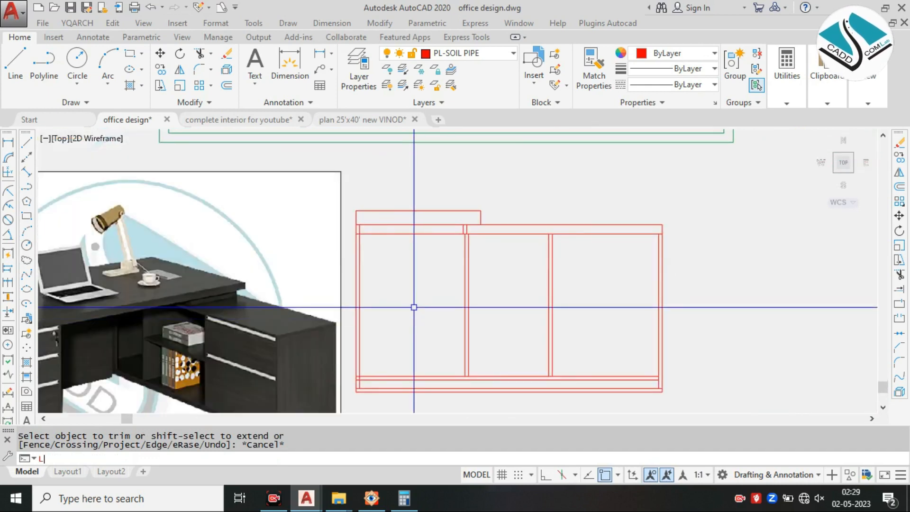
pyautogui.press('Return')
pyautogui.scroll(3, 114, 331)
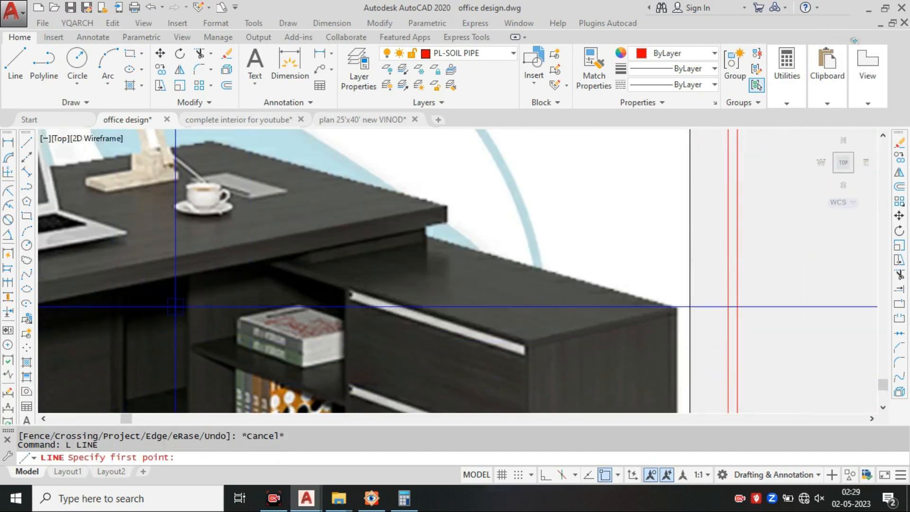
pyautogui.scroll(-4, 176, 307)
pyautogui.scroll(-1, 482, 299)
pyautogui.moveTo(482, 299); pyautogui.dragTo(283, 308, button='middle')
pyautogui.scroll(3, 282, 309)
pyautogui.click(400, 298)
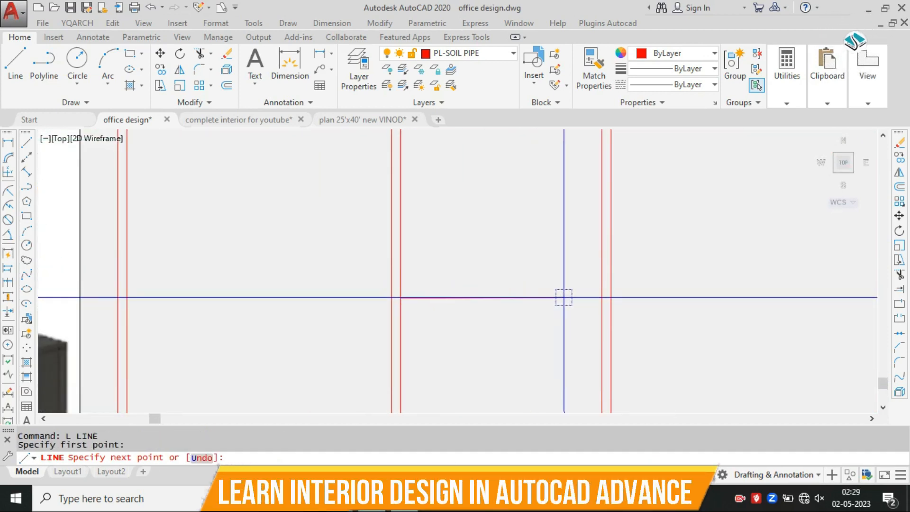
pyautogui.click(598, 297)
pyautogui.press('Escape')
# Step: Offset the shelf line by 0.39 inch both upward and downward
pyautogui.click(404, 496)
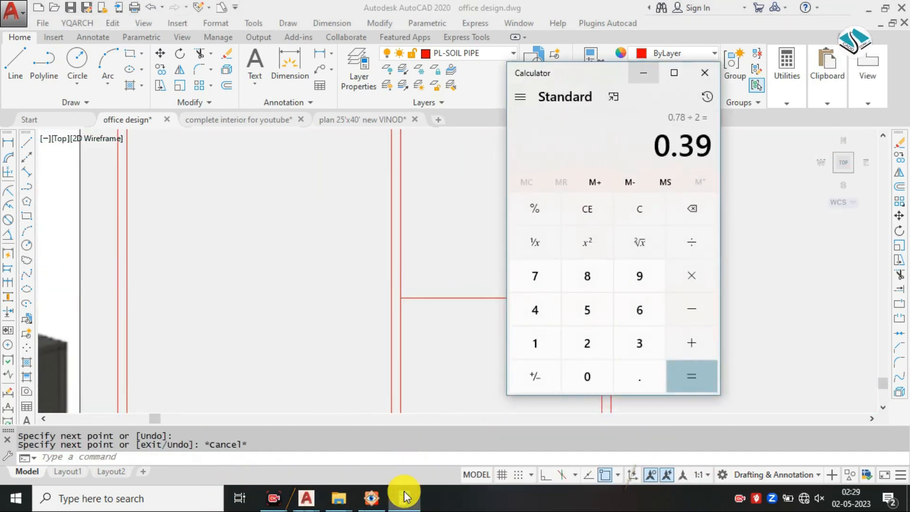
pyautogui.click(404, 496)
pyautogui.press('Escape')
pyautogui.write('o')
pyautogui.press('Return')
pyautogui.write('0.')
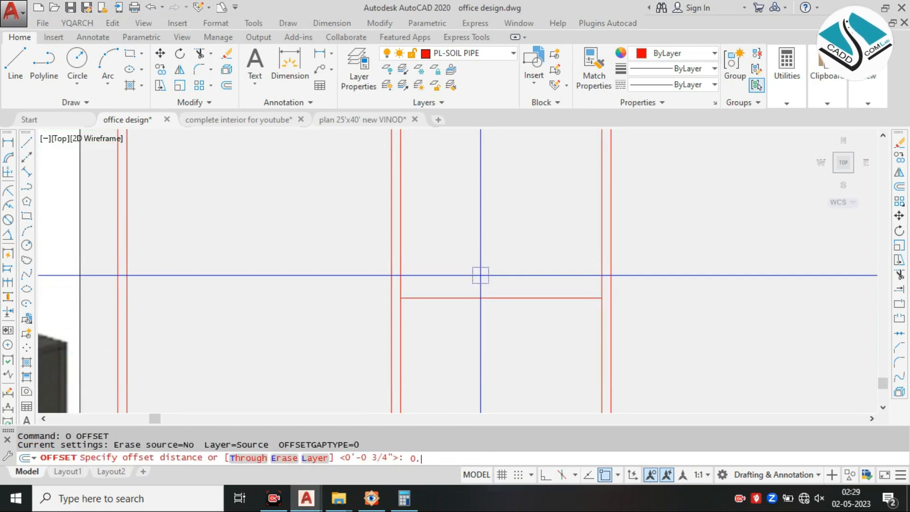
pyautogui.write('39')
pyautogui.press('Return')
pyautogui.scroll(2, 413, 304)
pyautogui.click(408, 301)
pyautogui.click(403, 299)
pyautogui.scroll(2, 401, 298)
pyautogui.click(399, 313)
pyautogui.click(405, 303)
pyautogui.click(400, 322)
pyautogui.press('Escape')
# Step: Erase the shelf's original centre line
pyautogui.click(403, 304)
pyautogui.press('Delete')
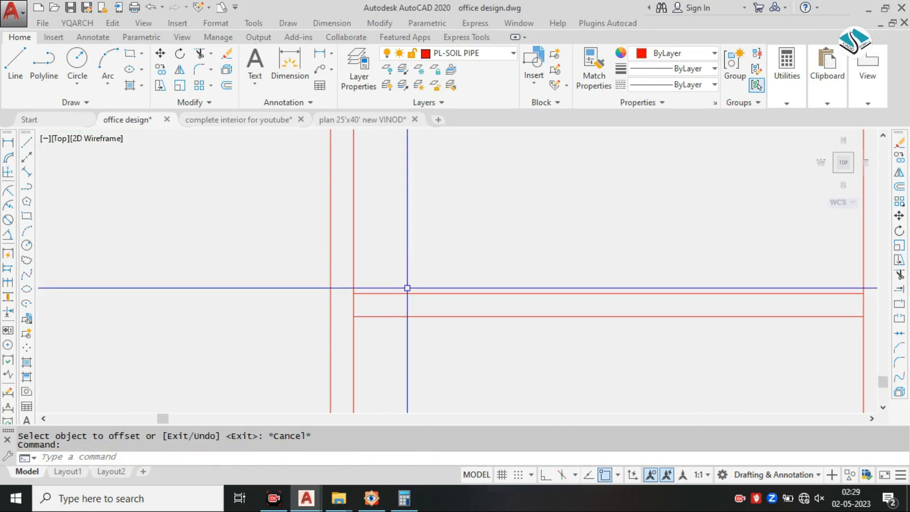
pyautogui.scroll(-5, 434, 289)
# Step: Examine the drawer fronts in the reference image against the right compartment of the cabinet drawing
pyautogui.scroll(2, 306, 338)
pyautogui.scroll(2, 276, 316)
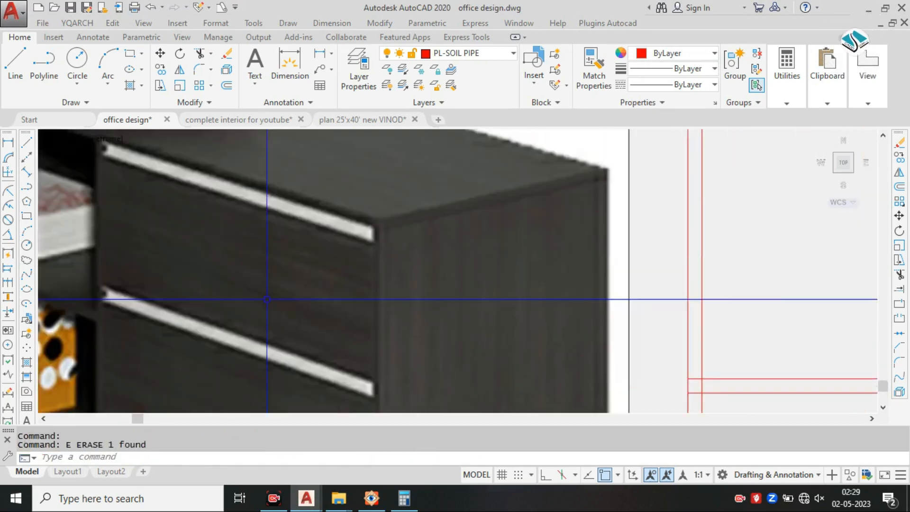
pyautogui.scroll(-4, 295, 253)
pyautogui.scroll(-1, 294, 327)
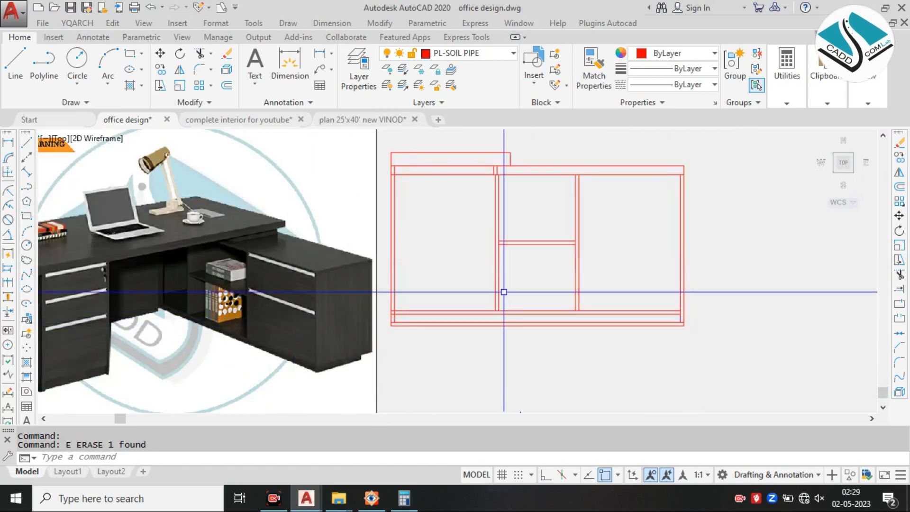
pyautogui.scroll(3, 592, 253)
pyautogui.scroll(-3, 571, 244)
pyautogui.scroll(2, 489, 305)
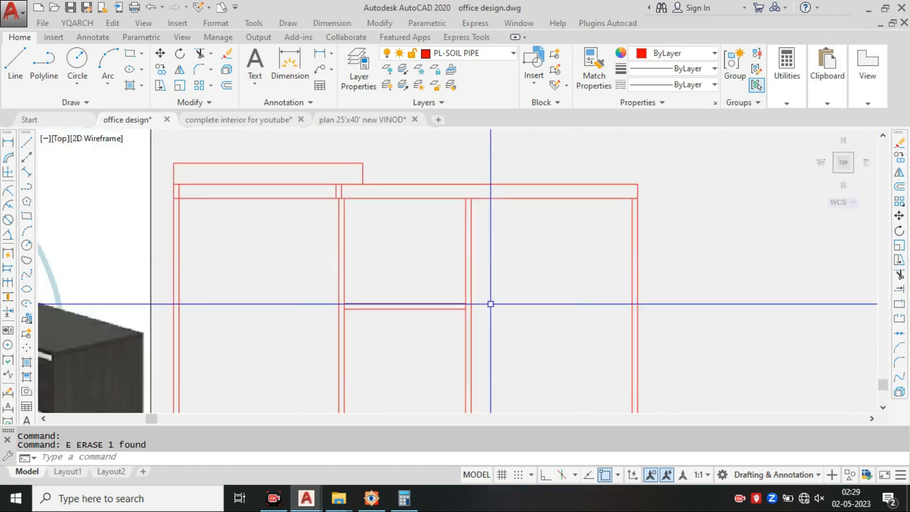
pyautogui.write('IV')
pyautogui.moveTo(640, 283); pyautogui.dragTo(608, 234, button='middle')
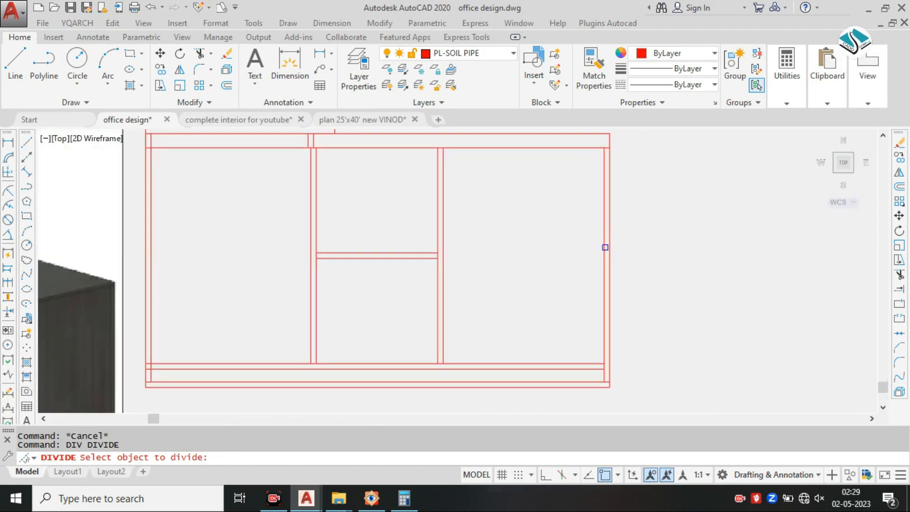
pyautogui.click(605, 247)
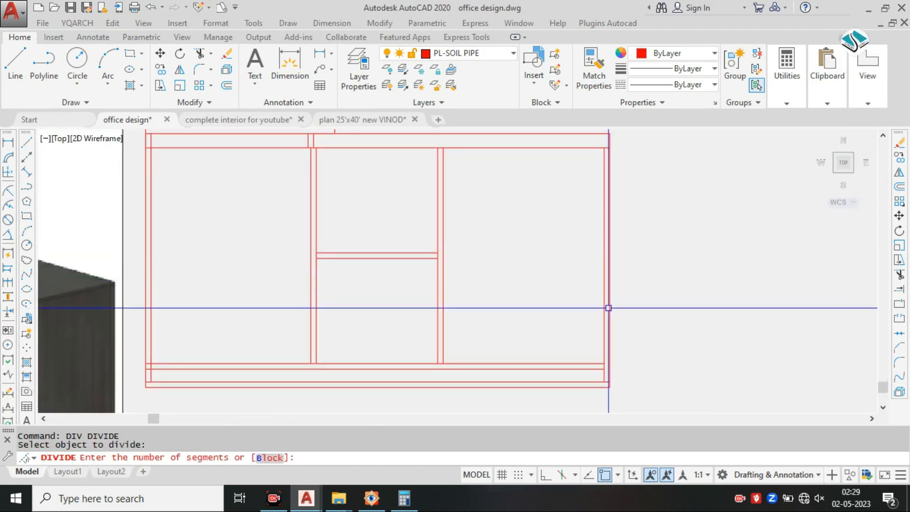
pyautogui.press('Escape')
pyautogui.press('Escape')
pyautogui.press('Escape')
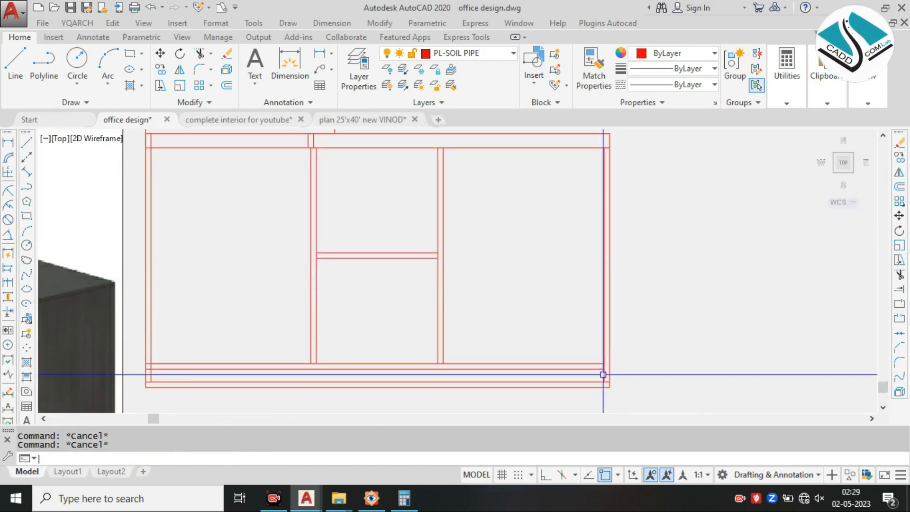
# Step: Split the right side panel's inner line at the bottom panel by trimming it between the panel's lines and extending it to close the gap
pyautogui.scroll(3, 602, 374)
pyautogui.press('Return')
pyautogui.click(594, 340)
pyautogui.press('Escape')
pyautogui.press('Escape')
pyautogui.press('Return')
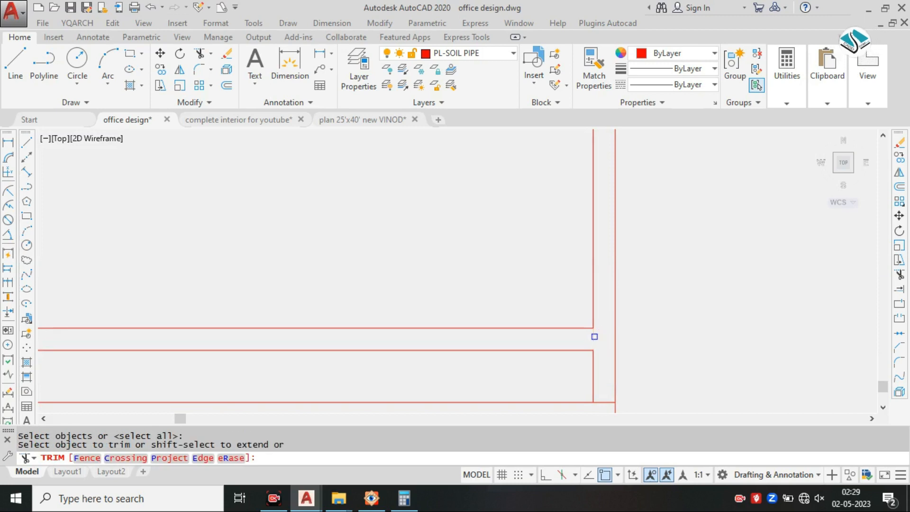
pyautogui.press('Escape')
pyautogui.write('ex')
pyautogui.press('Return')
pyautogui.press('Return')
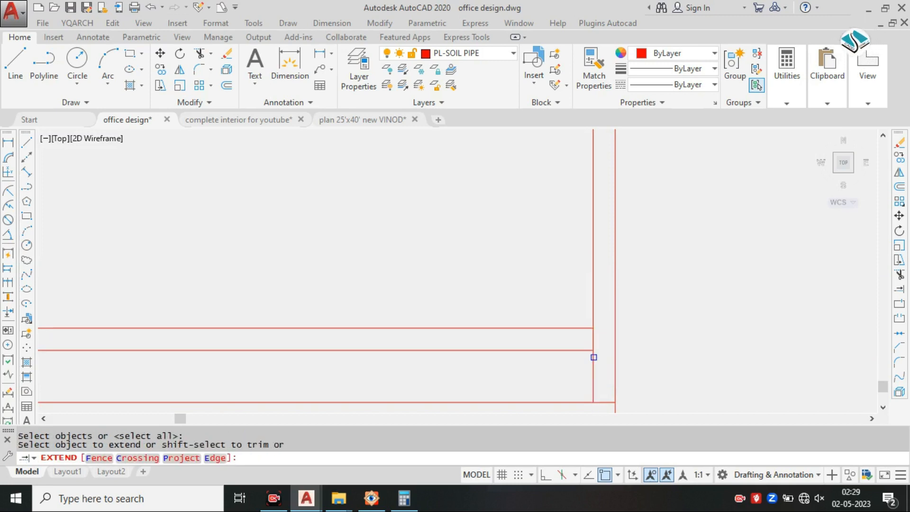
pyautogui.scroll(-3, 594, 360)
pyautogui.press('Escape')
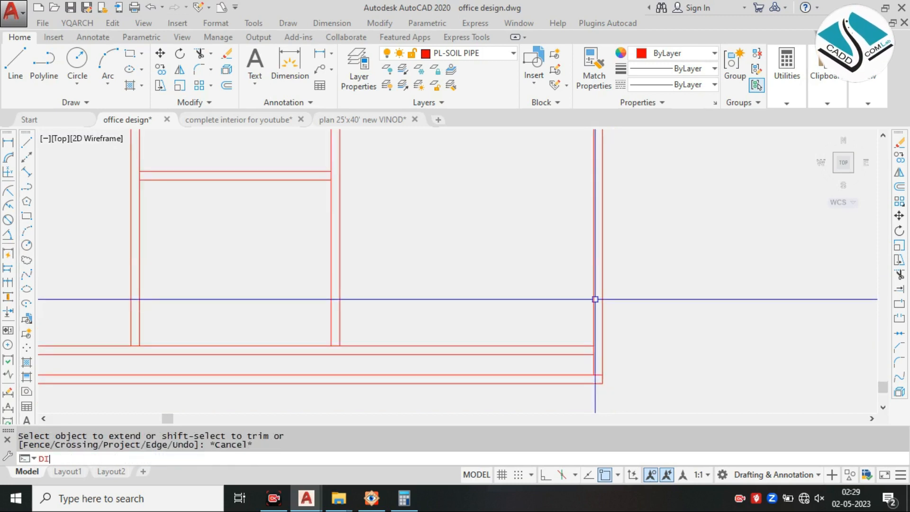
# Step: Divide the right side panel's inner line above the bottom panel into 3 segments and set the point style to the X marker
pyautogui.press('Return')
pyautogui.moveTo(547, 238); pyautogui.dragTo(553, 278, button='middle')
pyautogui.press('Escape')
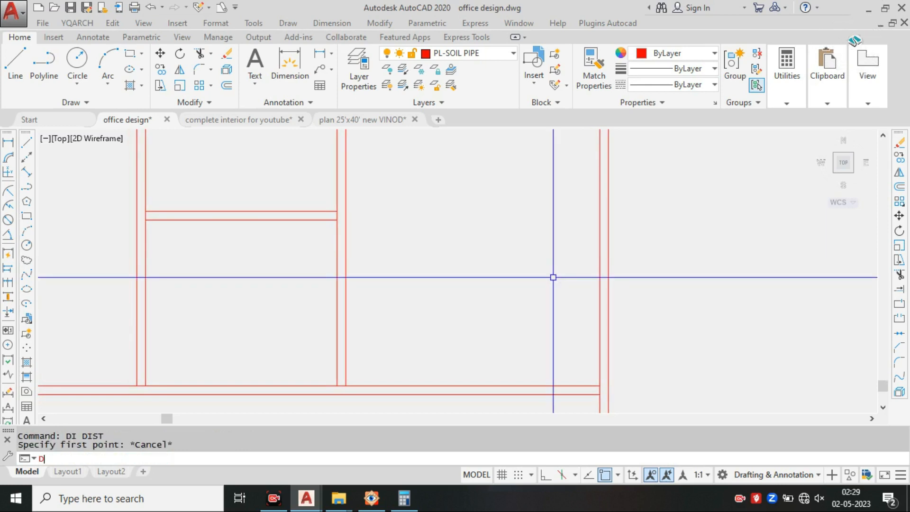
pyautogui.write('D')
pyautogui.press('Return')
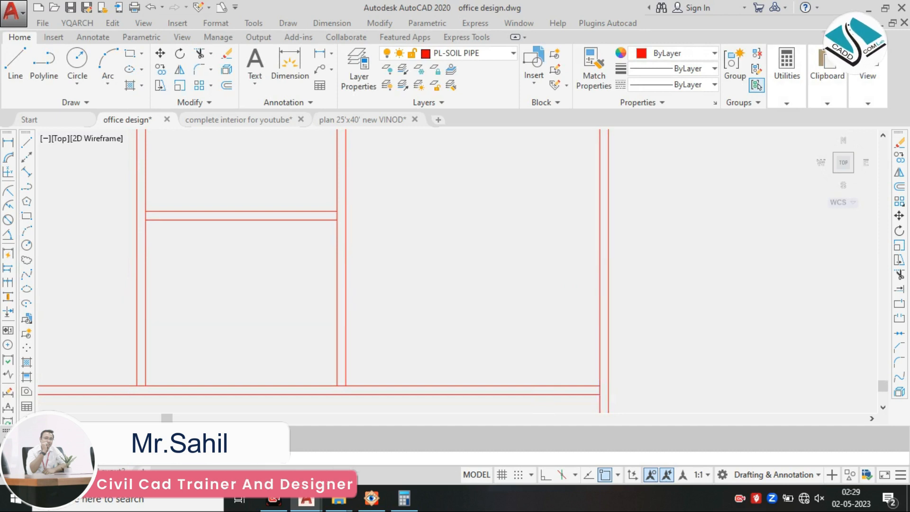
pyautogui.press('Return')
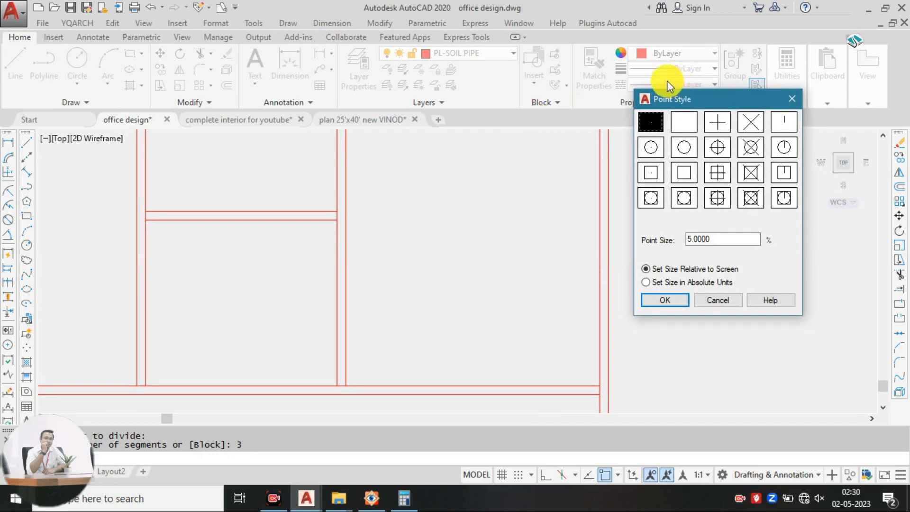
pyautogui.click(749, 119)
pyautogui.click(664, 299)
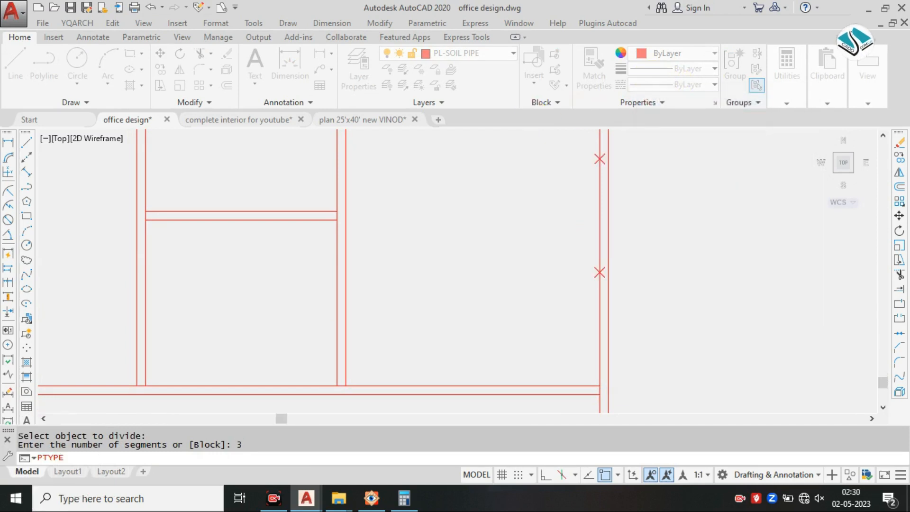
# Step: With Ortho on, draw a horizontal line from each division point leftward past the right-hand divider
pyautogui.scroll(-3, 598, 250)
pyautogui.write('l')
pyautogui.press('Return')
pyautogui.click(582, 240)
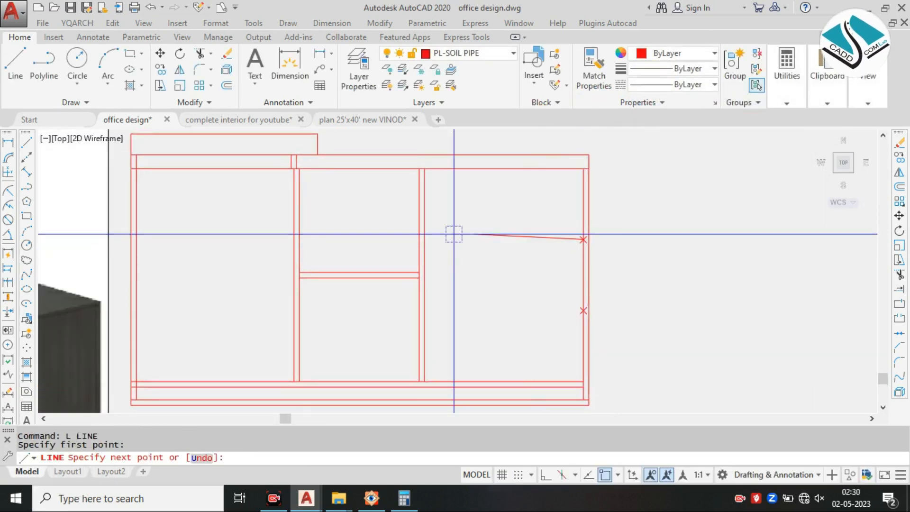
pyautogui.hotkey('ctrl', 'z')
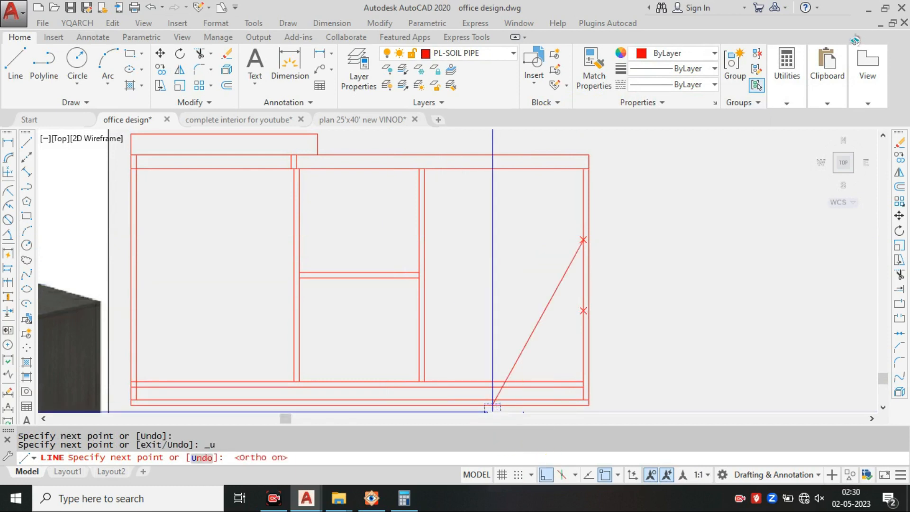
pyautogui.click(360, 222)
pyautogui.press('Escape')
pyautogui.press('Escape')
pyautogui.press('Return')
pyautogui.click(583, 310)
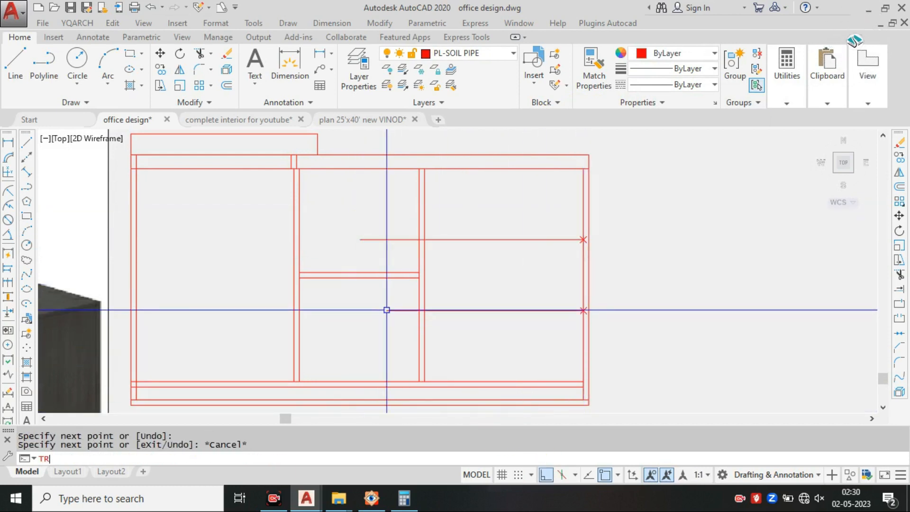
# Step: Trim both drawer division lines back to the right face of the right-hand divider
pyautogui.press('space')
pyautogui.press('space')
pyautogui.scroll(4, 412, 248)
pyautogui.click(411, 195)
pyautogui.click(403, 232)
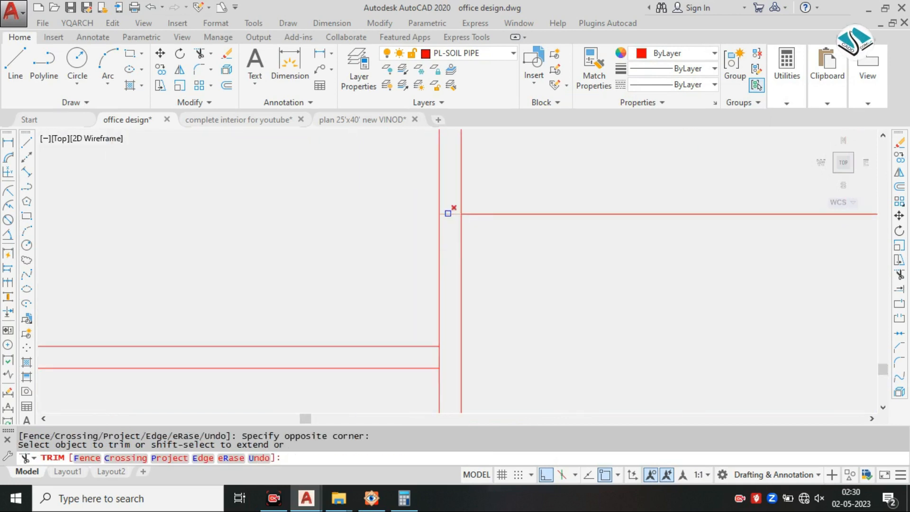
pyautogui.click(448, 213)
pyautogui.scroll(-4, 456, 206)
pyautogui.click(449, 347)
pyautogui.scroll(2, 449, 346)
pyautogui.click(422, 297)
pyautogui.click(449, 339)
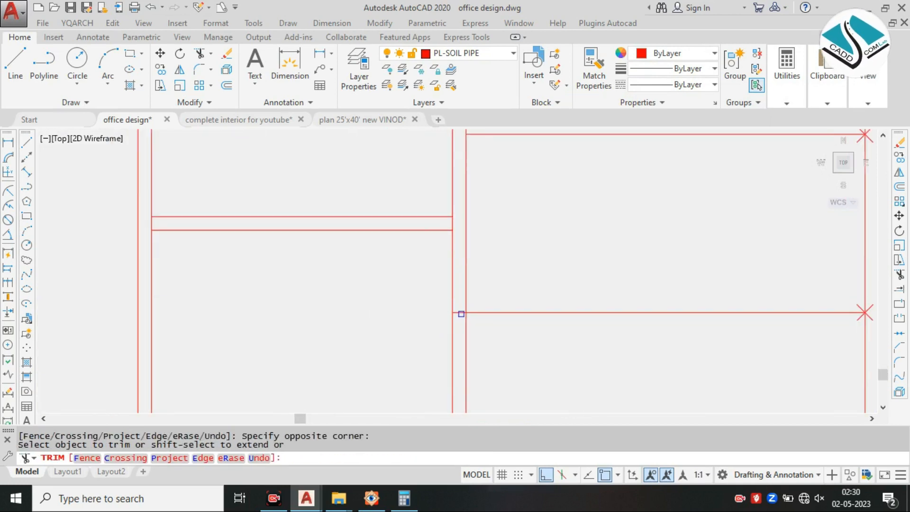
pyautogui.scroll(-3, 461, 313)
pyautogui.press('Escape')
# Step: Erase the two division point markers on the right side panel's inner line
pyautogui.click(596, 199)
pyautogui.click(687, 365)
pyautogui.write('e')
pyautogui.press('space')
pyautogui.scroll(-2, 563, 318)
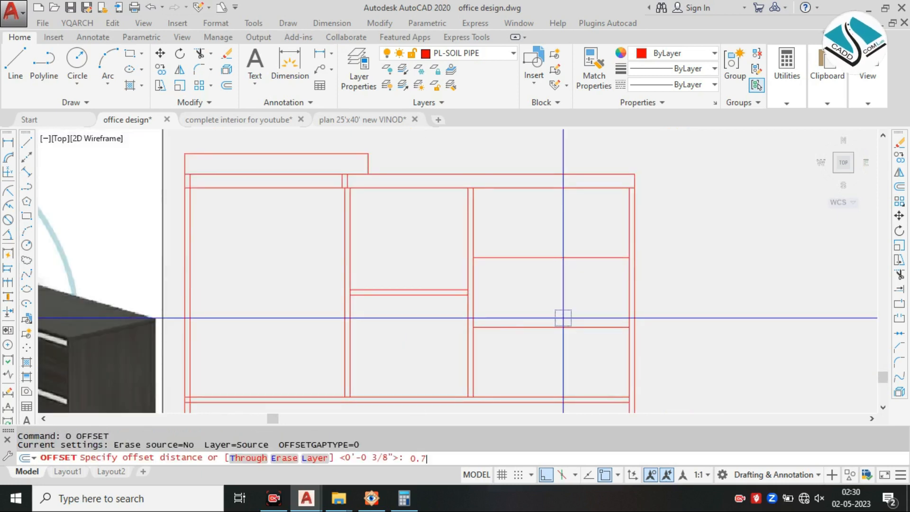
pyautogui.write('8')
pyautogui.press('Return')
pyautogui.scroll(2, 522, 262)
pyautogui.click(461, 254)
pyautogui.click(463, 266)
pyautogui.scroll(4, 464, 268)
pyautogui.press('Escape')
# Step: Offset the upper drawer division line by 0.39 inch both upward and downward
pyautogui.write('o')
pyautogui.press('Return')
pyautogui.write('0.39')
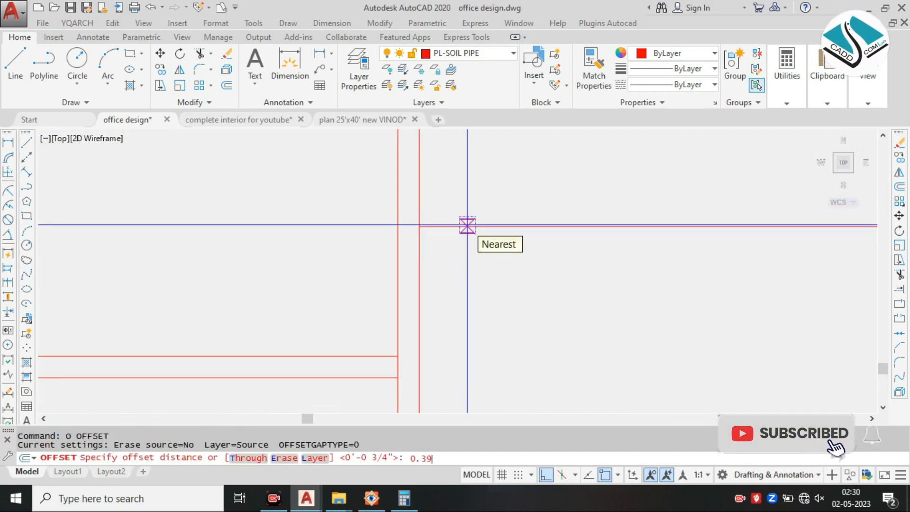
pyautogui.press('Return')
pyautogui.click(467, 226)
pyautogui.click(467, 223)
pyautogui.click(467, 224)
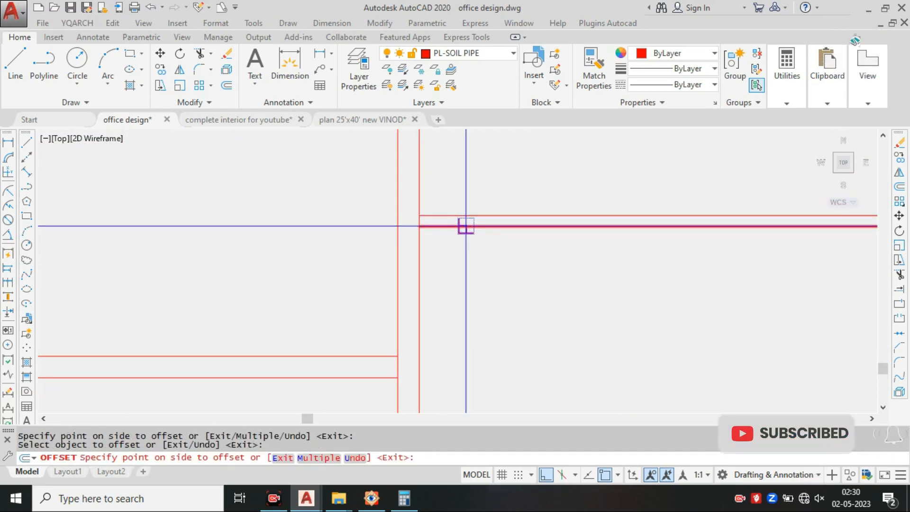
pyautogui.click(465, 223)
# Step: Offset the lower drawer division line by 0.39 inch to both sides
pyautogui.scroll(-3, 472, 247)
pyautogui.scroll(3, 473, 309)
pyautogui.click(471, 308)
pyautogui.click(469, 299)
pyautogui.scroll(2, 471, 302)
pyautogui.click(469, 311)
pyautogui.click(468, 336)
pyautogui.press('Escape')
# Step: Erase the original centre line of the lower drawer division
pyautogui.click(471, 308)
pyautogui.press('Escape')
pyautogui.write('e')
pyautogui.press('Return')
pyautogui.click(459, 316)
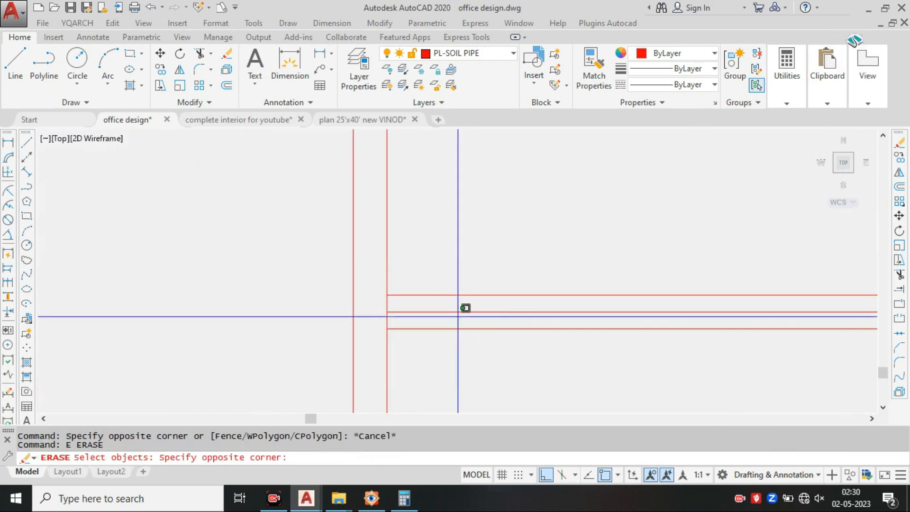
pyautogui.press('Escape')
pyautogui.click(445, 314)
pyautogui.press('Return')
# Step: Erase the original centre line of the upper drawer division
pyautogui.scroll(-2, 456, 314)
pyautogui.moveTo(499, 228); pyautogui.dragTo(466, 394, button='middle')
pyautogui.click(427, 223)
pyautogui.click(425, 216)
pyautogui.write('e')
pyautogui.press('Return')
pyautogui.scroll(-4, 502, 234)
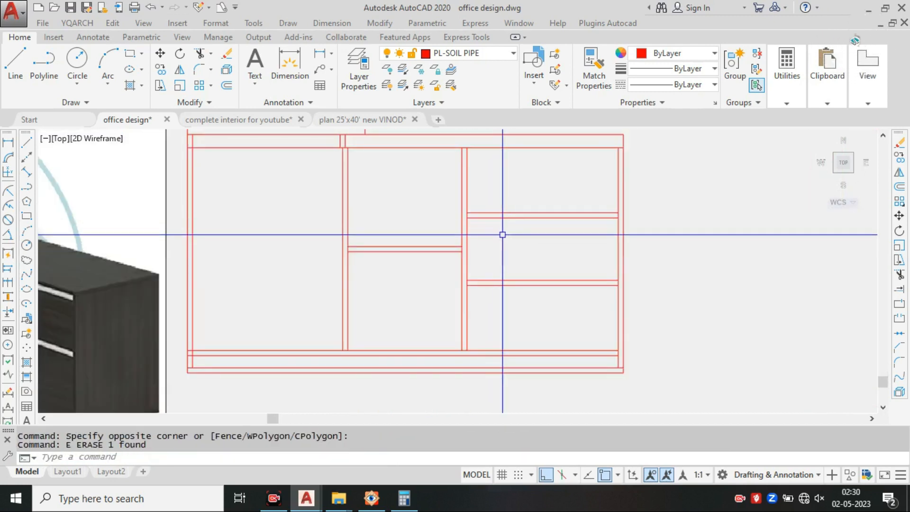
# Step: Offset the short lower segment of the right side panel's inner line 3 inches inward, in the base below the drawers
pyautogui.moveTo(346, 287); pyautogui.dragTo(471, 289, button='middle')
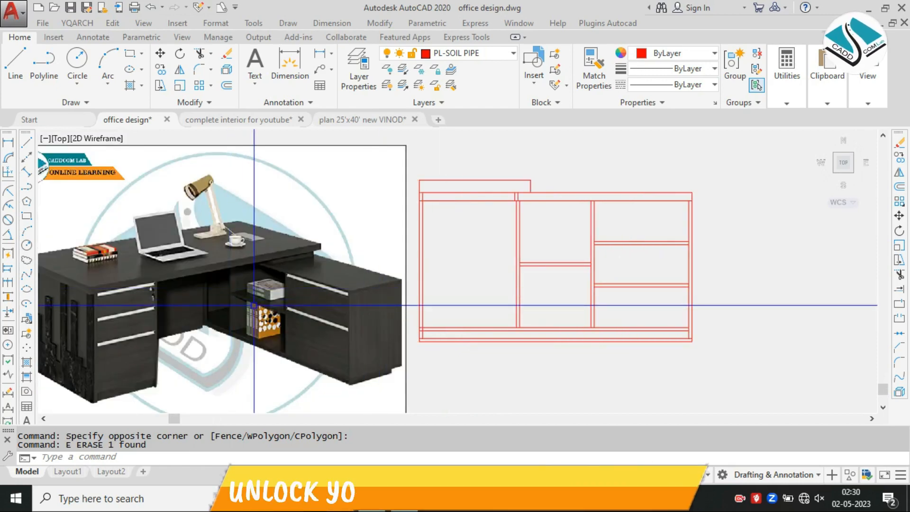
pyautogui.scroll(2, 327, 279)
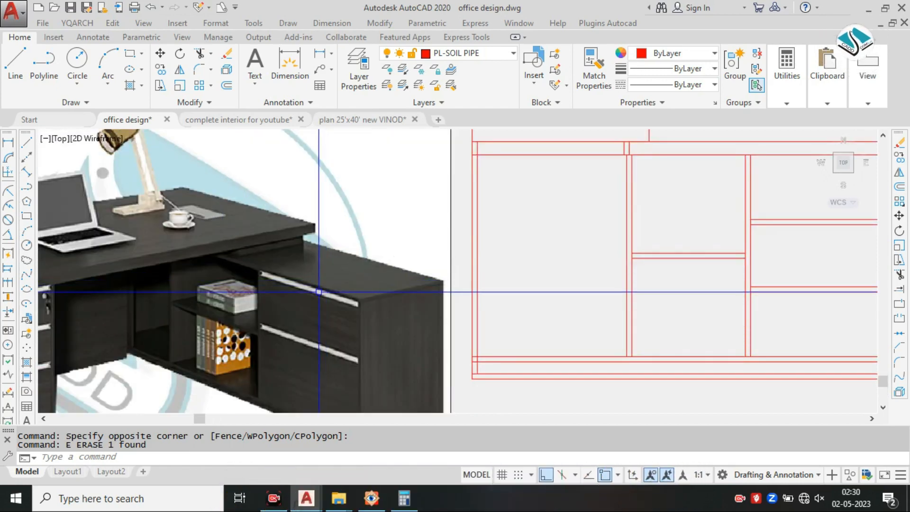
pyautogui.scroll(-2, 318, 292)
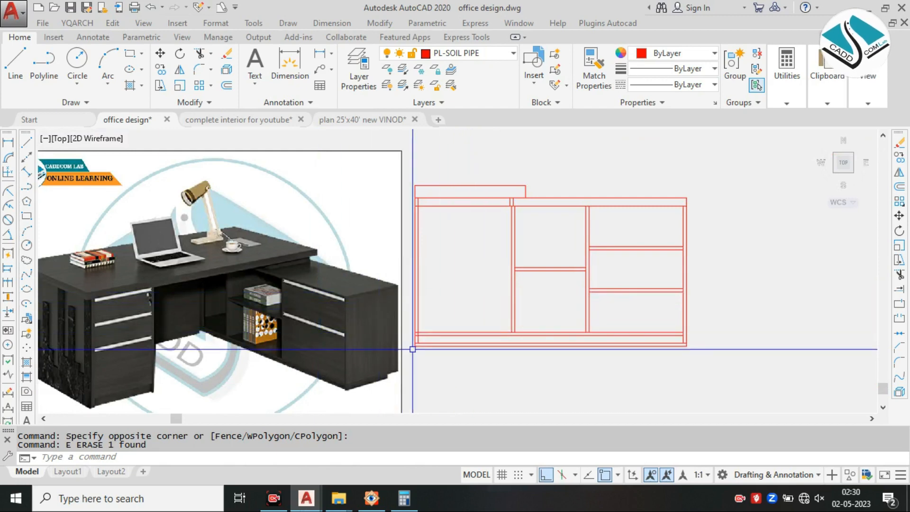
pyautogui.scroll(3, 373, 374)
pyautogui.scroll(-3, 656, 297)
pyautogui.scroll(4, 668, 287)
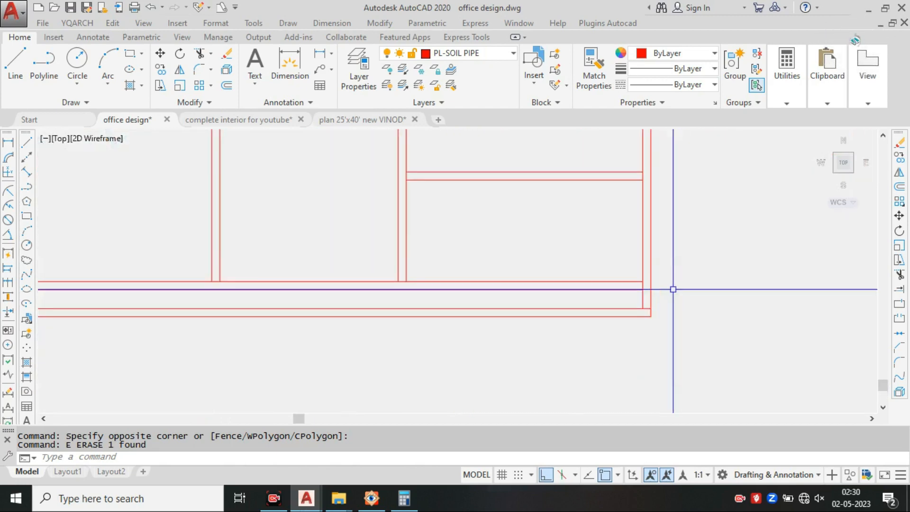
pyautogui.press('Return')
pyautogui.write('3')
pyautogui.press('Return')
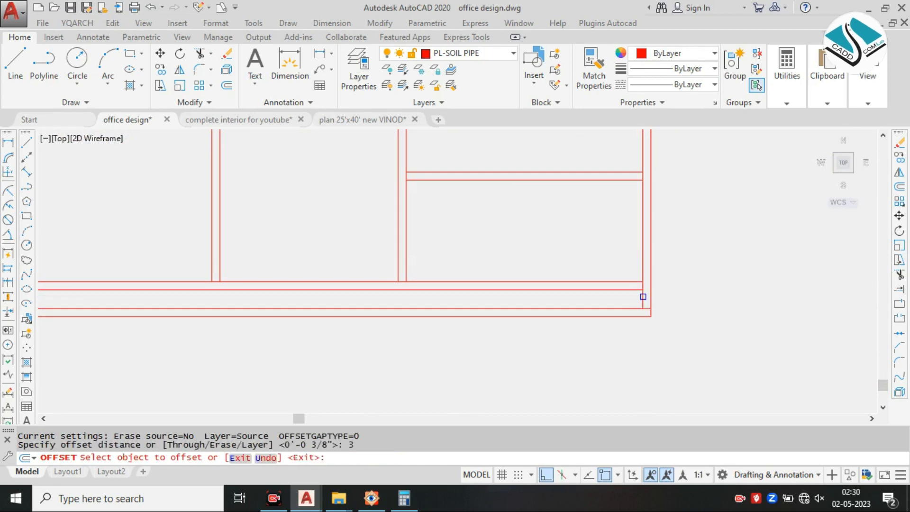
pyautogui.scroll(2, 642, 296)
pyautogui.click(640, 296)
pyautogui.click(609, 299)
pyautogui.press('Escape')
pyautogui.press('Escape')
pyautogui.press('Escape')
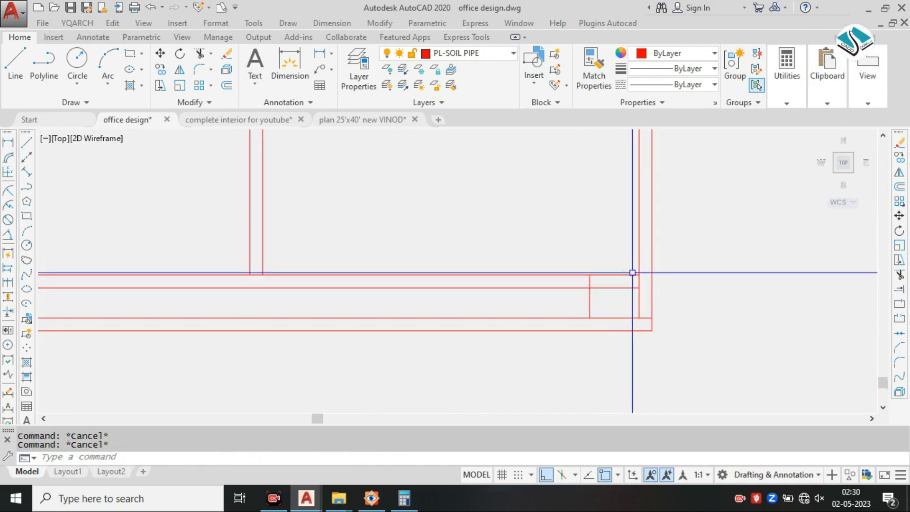
# Step: Offset the new vertical base line 0.78 inch further inward to give the base support its thickness
pyautogui.write('0.')
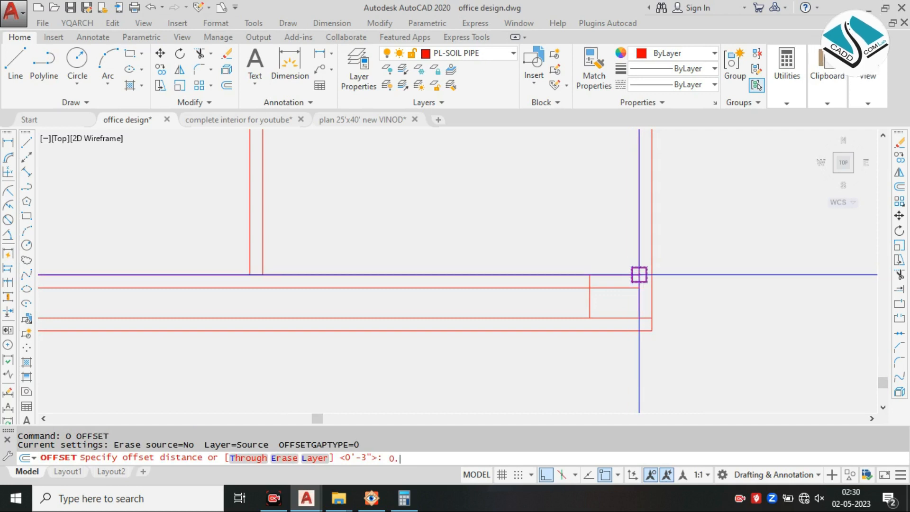
pyautogui.press('Return')
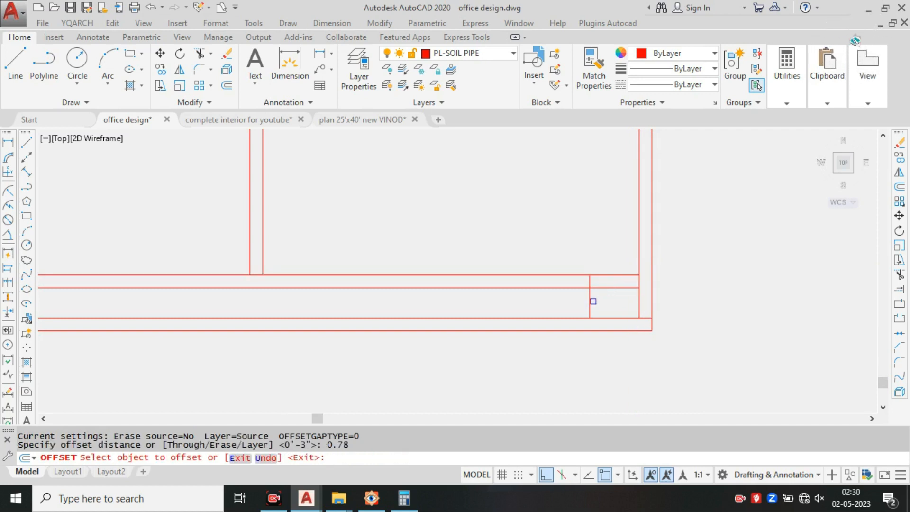
pyautogui.click(589, 297)
pyautogui.click(536, 315)
pyautogui.press('Escape')
# Step: Extend the base support's two vertical lines down to the cabinet's lowest line
pyautogui.scroll(4, 592, 293)
pyautogui.write('ex')
pyautogui.press('Return')
pyautogui.press('Return')
pyautogui.click(591, 294)
pyautogui.press('Escape')
pyautogui.press('Escape')
pyautogui.press('Escape')
# Step: Extend the bottom panel's two horizontal lines to the cabinet's outer right edge
pyautogui.scroll(-2, 574, 303)
pyautogui.scroll(1, 630, 296)
pyautogui.write('ex')
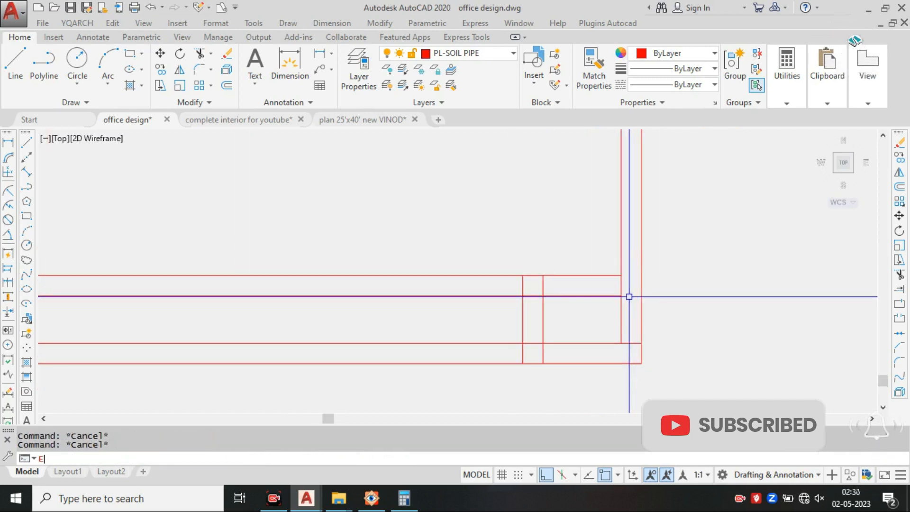
pyautogui.press('Return')
pyautogui.press('Return')
pyautogui.press('Escape')
pyautogui.press('Escape')
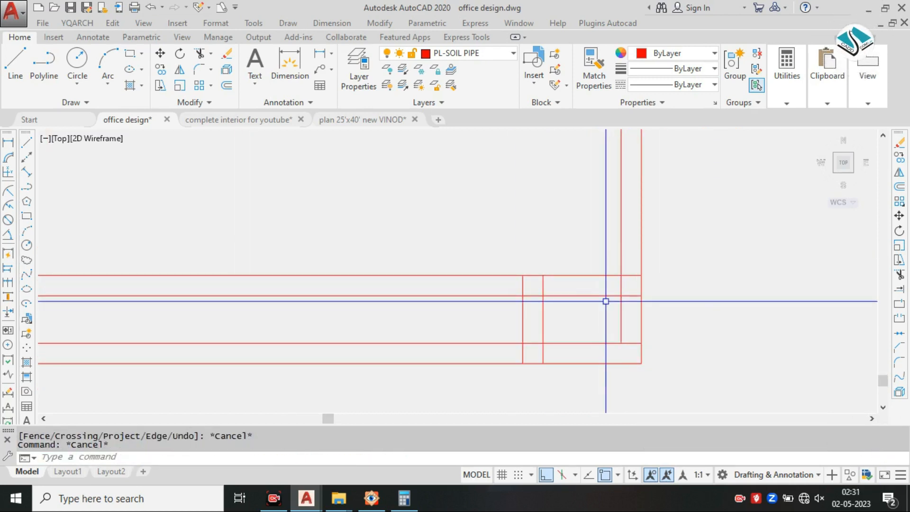
pyautogui.write('t')
pyautogui.press('Return')
pyautogui.click(635, 298)
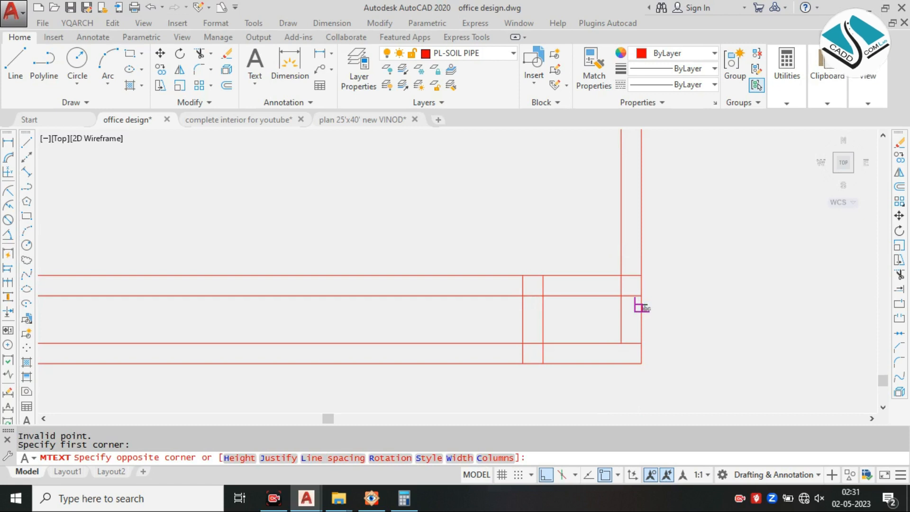
pyautogui.click(600, 324)
pyautogui.press('Escape')
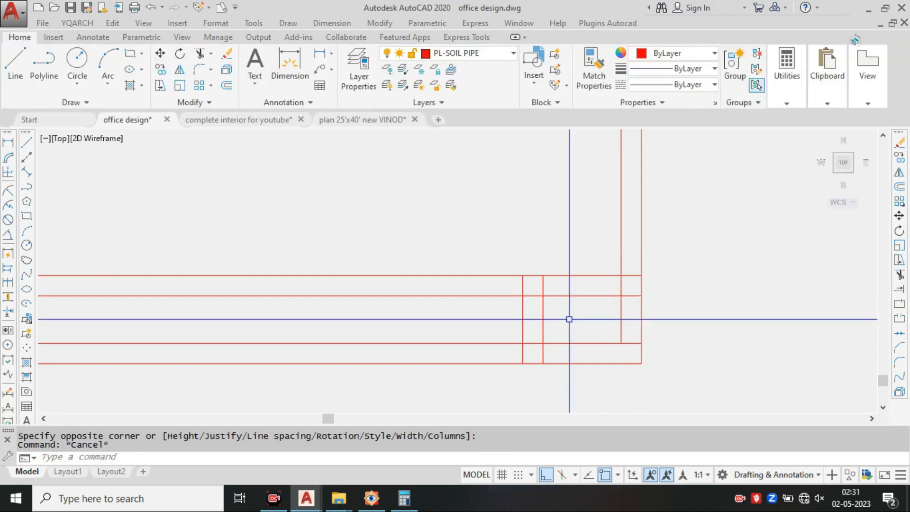
# Step: Trim the right side panel's lines below the bottom panel and the base lines beyond the base support
pyautogui.press('Return')
pyautogui.scroll(1, 618, 323)
pyautogui.press('Return')
pyautogui.click(669, 319)
pyautogui.click(581, 336)
pyautogui.click(575, 315)
pyautogui.click(557, 397)
pyautogui.press('Escape')
# Step: Erase the leftover line pieces outside the base support at the cabinet's lower right corner
pyautogui.click(668, 349)
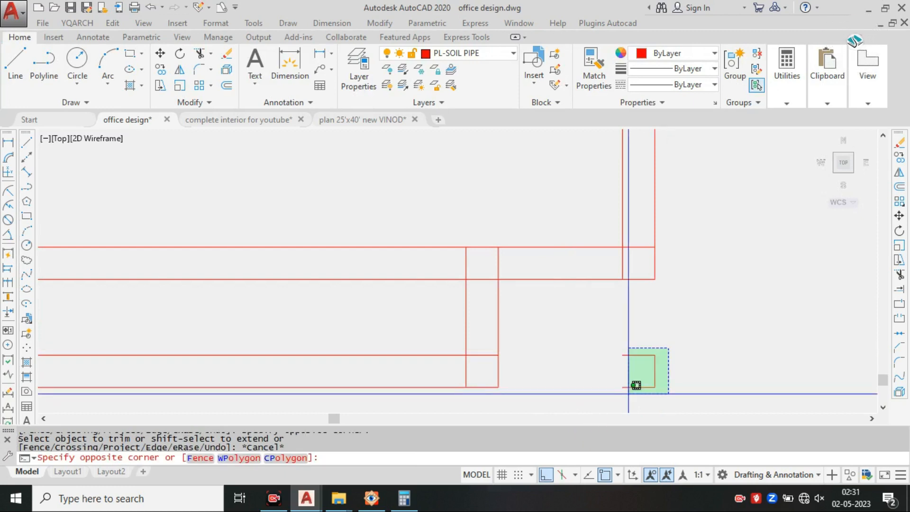
pyautogui.click(628, 394)
pyautogui.press('Escape')
pyautogui.moveTo(604, 344); pyautogui.dragTo(599, 319, button='middle')
pyautogui.write('e')
pyautogui.press('space')
pyautogui.press('Escape')
pyautogui.click(635, 318)
pyautogui.click(578, 379)
pyautogui.write('e')
pyautogui.press('space')
pyautogui.click(681, 311)
pyautogui.click(629, 366)
pyautogui.write('e')
pyautogui.press('space')
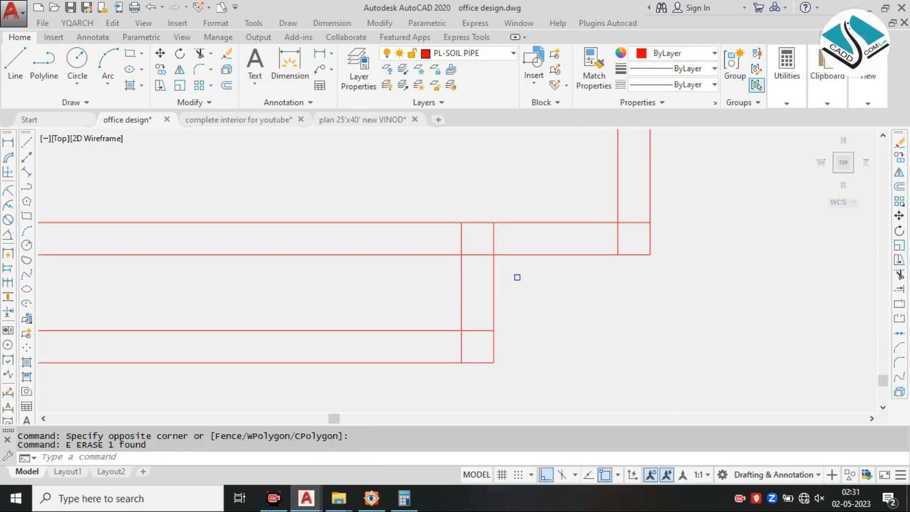
# Step: Trim the overlapping lines where the right base support and right side panel meet the bottom panel and base
pyautogui.write('tr')
pyautogui.press('space')
pyautogui.press('space')
pyautogui.scroll(2, 502, 254)
pyautogui.click(500, 245)
pyautogui.click(340, 231)
pyautogui.scroll(-3, 522, 252)
pyautogui.scroll(1, 494, 289)
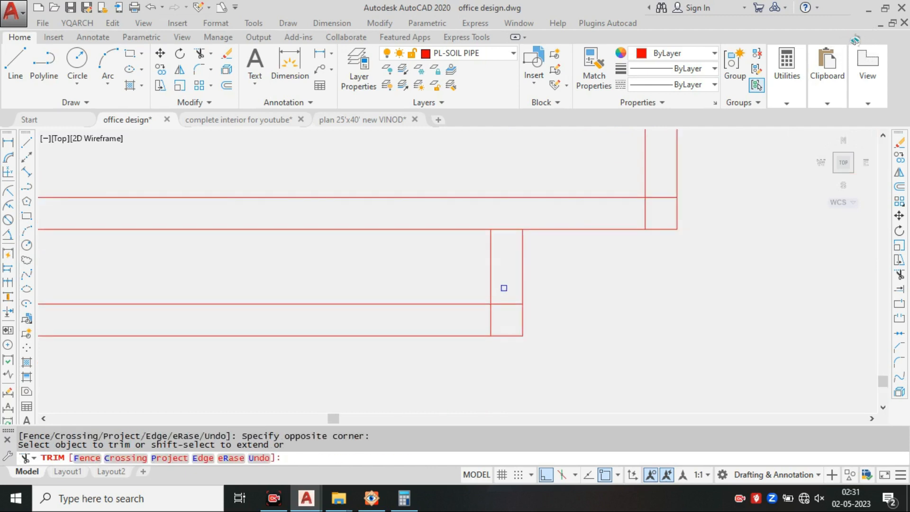
pyautogui.click(502, 318)
pyautogui.scroll(-3, 559, 309)
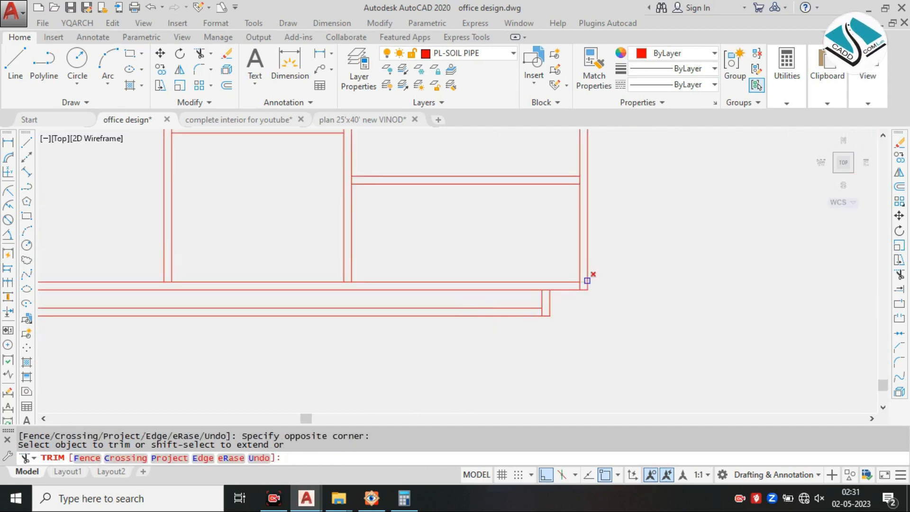
pyautogui.scroll(-5, 587, 281)
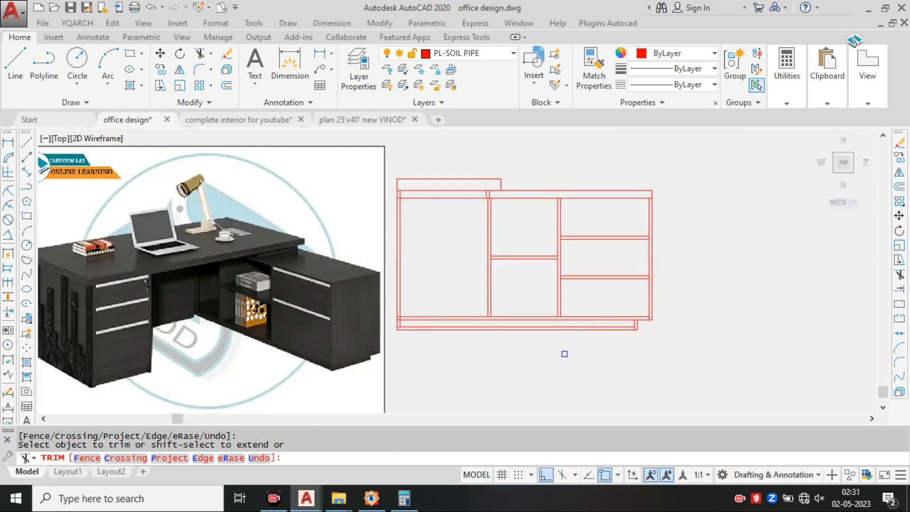
pyautogui.scroll(5, 545, 337)
pyautogui.press('Escape')
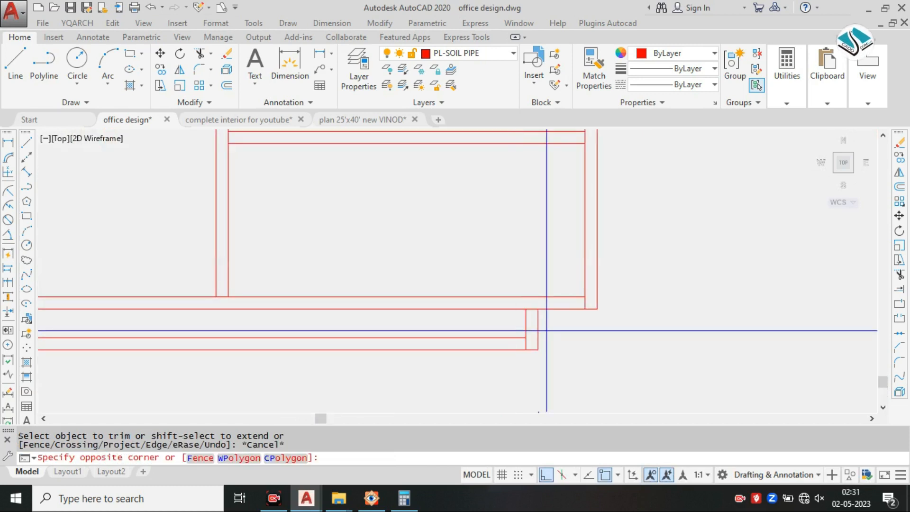
pyautogui.click(545, 331)
pyautogui.click(522, 353)
pyautogui.press('Escape')
pyautogui.scroll(2, 549, 327)
pyautogui.click(547, 327)
pyautogui.click(432, 326)
pyautogui.write('MI')
pyautogui.scroll(-1, 542, 298)
pyautogui.press('Return')
pyautogui.moveTo(346, 335); pyautogui.dragTo(583, 313, button='middle')
pyautogui.scroll(-1, 582, 312)
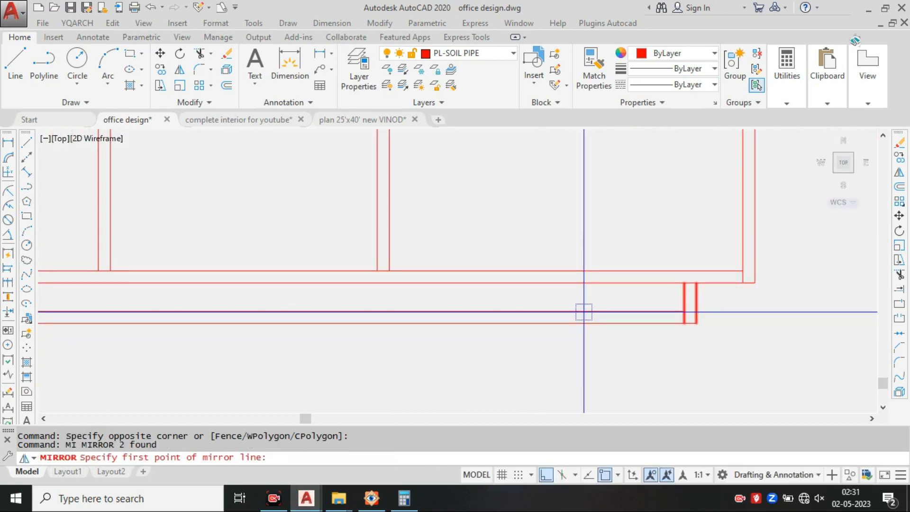
pyautogui.scroll(-2, 401, 349)
pyautogui.scroll(-1, 406, 348)
pyautogui.moveTo(369, 350); pyautogui.dragTo(497, 353, button='middle')
pyautogui.scroll(1, 498, 353)
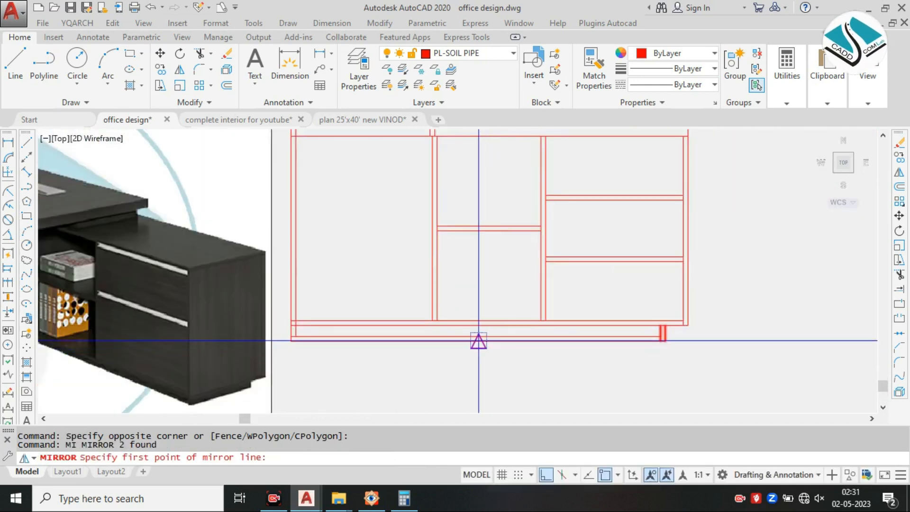
pyautogui.click(478, 340)
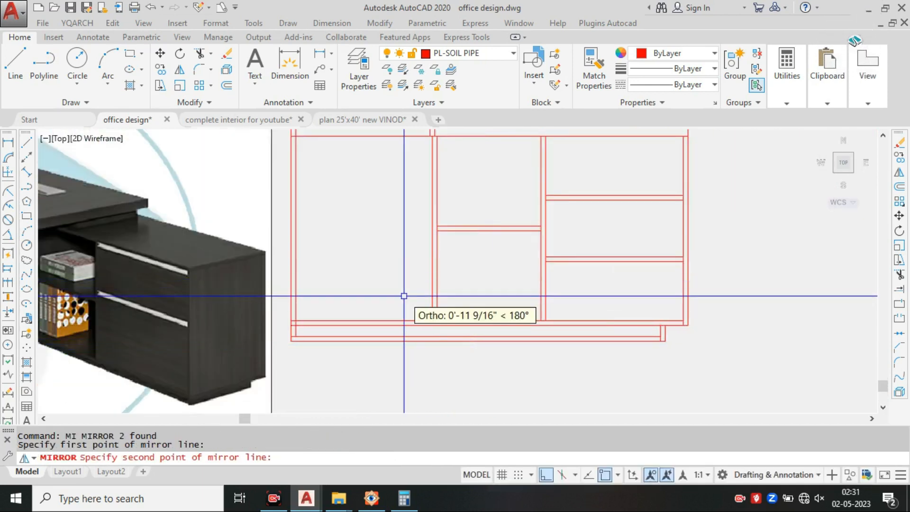
pyautogui.press('Escape')
pyautogui.press('Escape')
# Step: Measure the horizontal distance from the right base support's outer line to the cabinet's outer right edge
pyautogui.scroll(2, 687, 327)
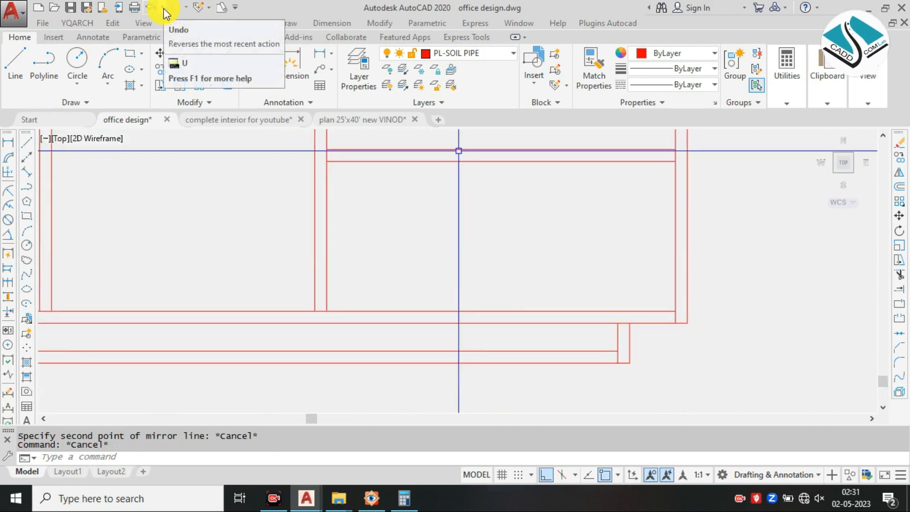
pyautogui.press('Escape')
pyautogui.click(346, 25)
pyautogui.click(346, 57)
pyautogui.scroll(2, 630, 325)
pyautogui.click(644, 318)
pyautogui.click(720, 317)
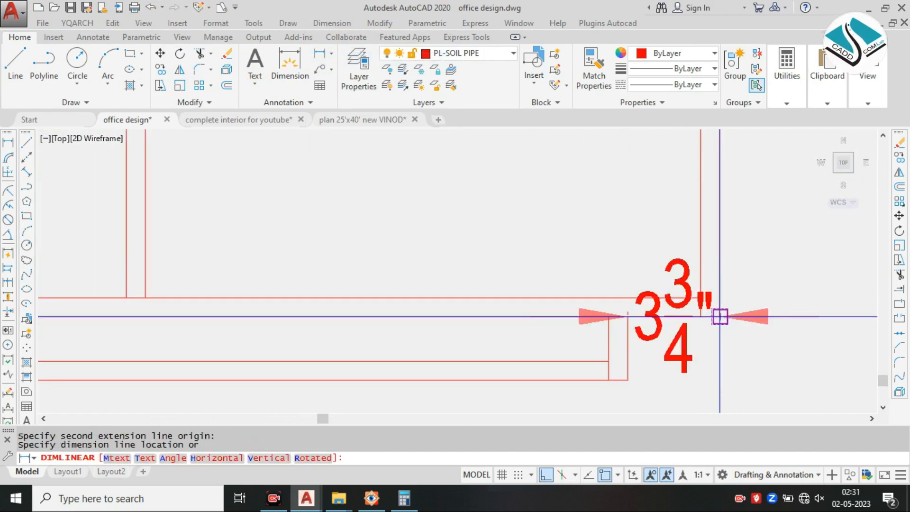
pyautogui.press('Escape')
# Step: Offset the left side panel's outer line 3 inches inward for the left base support
pyautogui.scroll(-3, 711, 317)
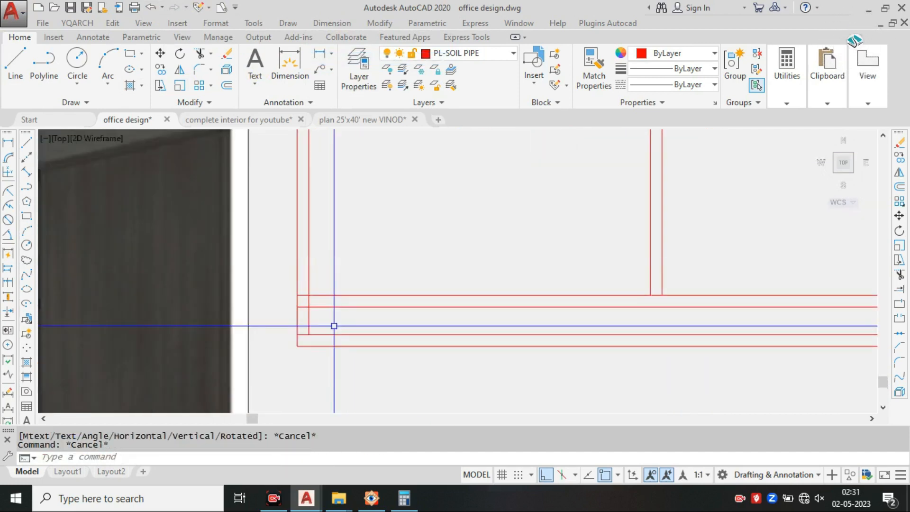
pyautogui.write('o')
pyautogui.press('Return')
pyautogui.write('3')
pyautogui.press('Return')
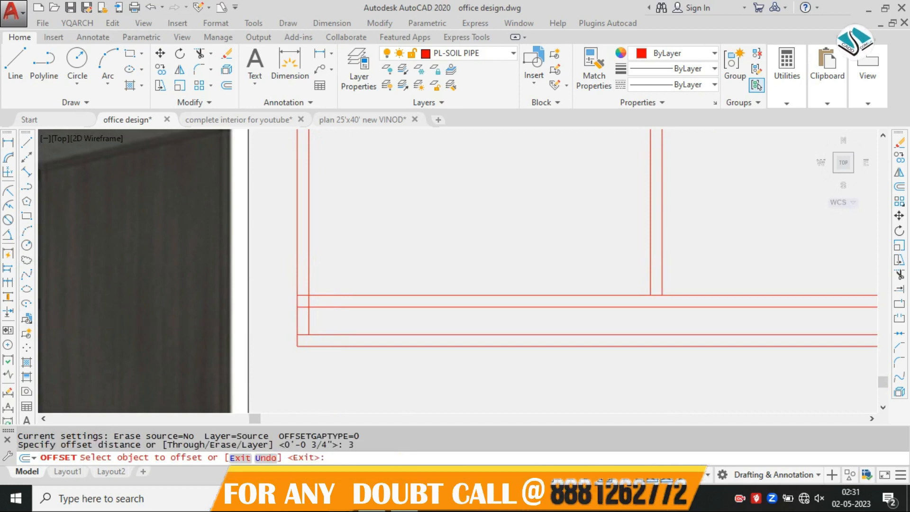
pyautogui.scroll(2, 296, 322)
pyautogui.click(277, 323)
pyautogui.click(325, 318)
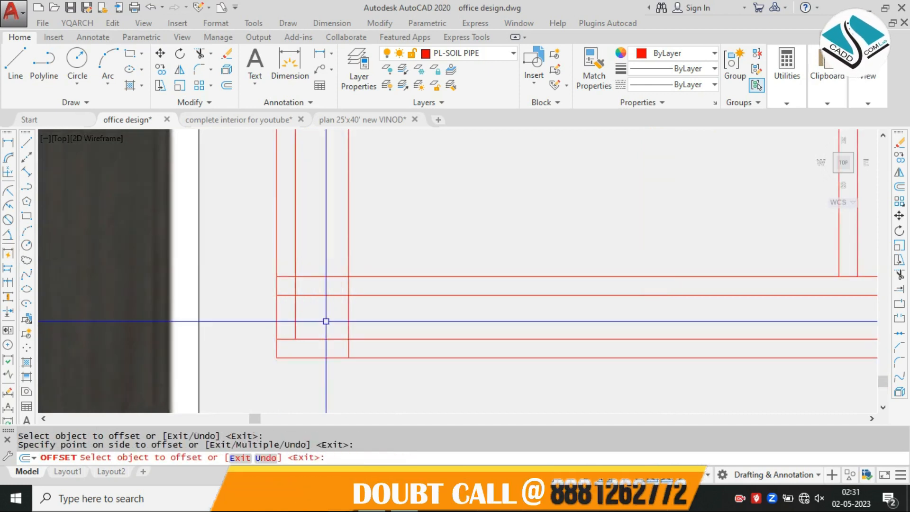
pyautogui.press('Escape')
# Step: Offset the new vertical line 0.78 inch further inward to give the left base support its thickness
pyautogui.press('Escape')
pyautogui.write('o')
pyautogui.press('Return')
pyautogui.write('0.')
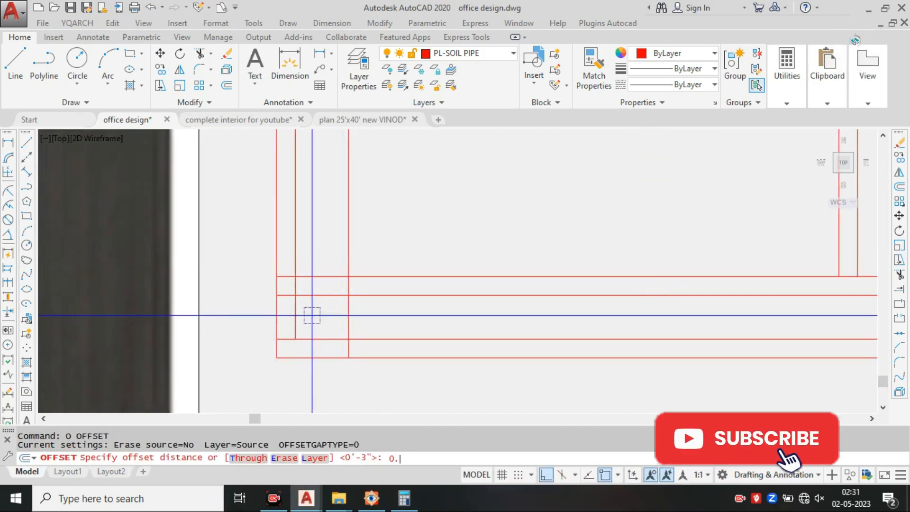
pyautogui.write('78')
pyautogui.press('Return')
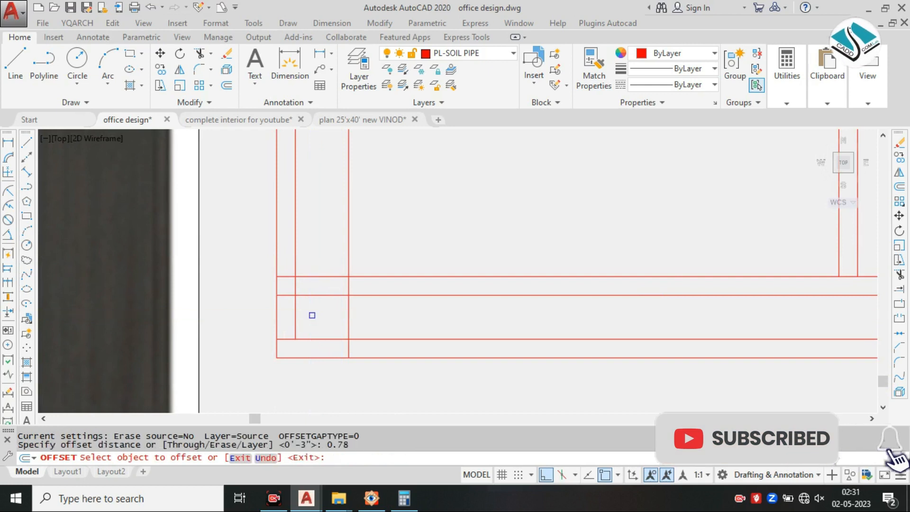
pyautogui.click(347, 318)
pyautogui.click(365, 319)
pyautogui.press('Escape')
pyautogui.press('Escape')
pyautogui.press('Escape')
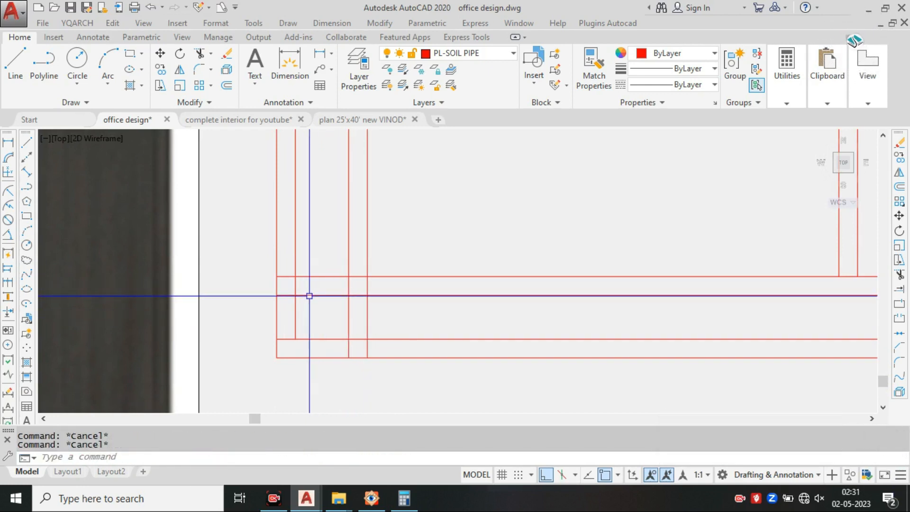
# Step: Trim the left side panel and base lines outside the left base support, and delete the leftover corner pieces
pyautogui.write('tr')
pyautogui.press('Return')
pyautogui.press('Return')
pyautogui.scroll(1, 303, 318)
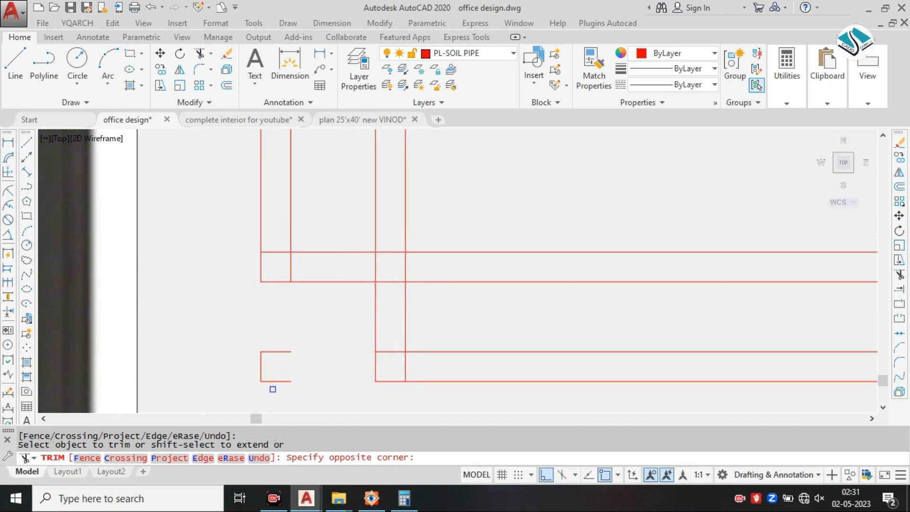
pyautogui.press('Escape')
pyautogui.click(310, 335)
pyautogui.click(269, 386)
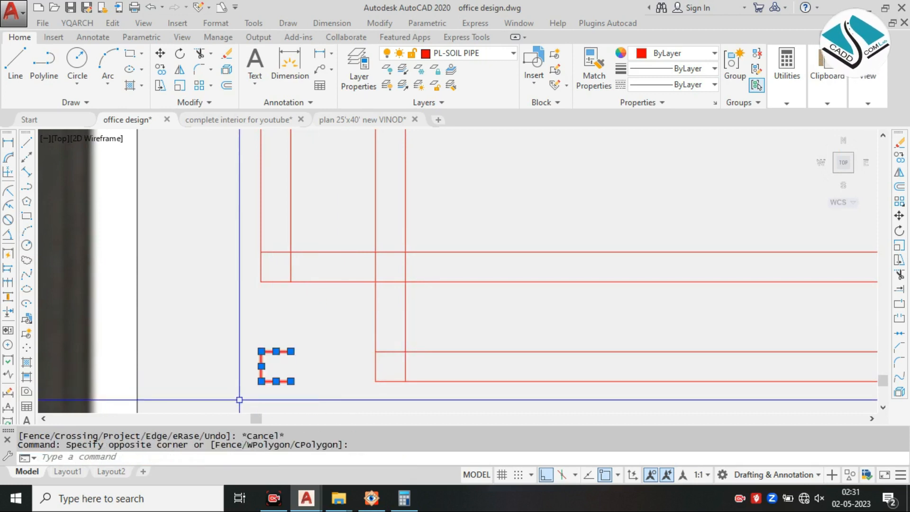
pyautogui.press('Delete')
# Step: Trim the left base support's lines inside the bottom panel and erase their remainders above it
pyautogui.write('tr')
pyautogui.press('Return')
pyautogui.press('Return')
pyautogui.scroll(2, 416, 254)
pyautogui.click(417, 265)
pyautogui.click(323, 271)
pyautogui.press('Escape')
pyautogui.scroll(-2, 323, 271)
pyautogui.click(426, 187)
pyautogui.click(341, 211)
pyautogui.write('e')
pyautogui.press('Return')
pyautogui.scroll(3, 351, 296)
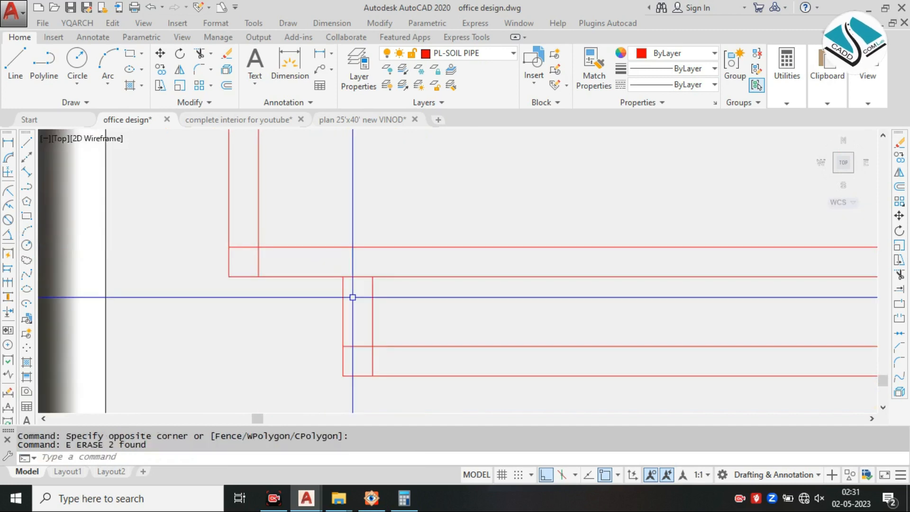
# Step: Trim the bottom panel's upper line inside the left side panel and the base's upper line inside the left support
pyautogui.scroll(-2, 396, 327)
pyautogui.scroll(4, 334, 304)
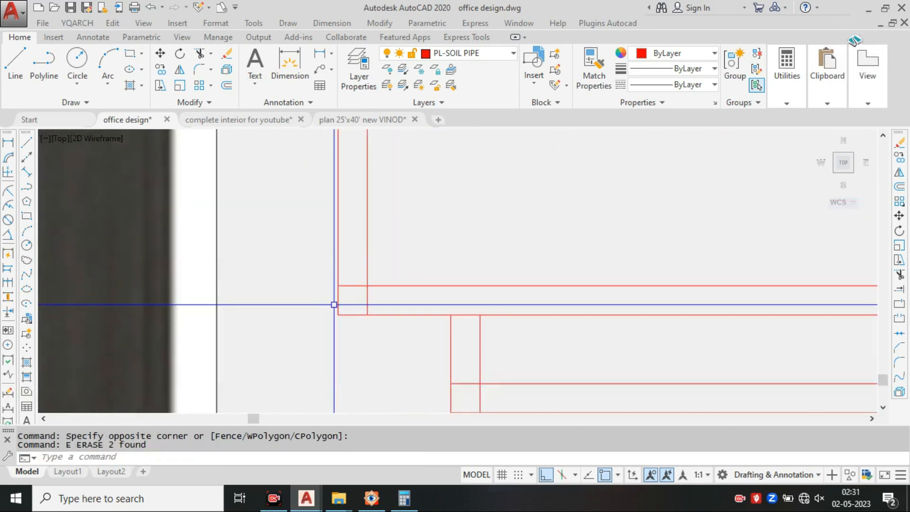
pyautogui.write('TR')
pyautogui.press('Return')
pyautogui.press('Return')
pyautogui.scroll(1, 353, 287)
pyautogui.click(356, 300)
pyautogui.click(356, 266)
pyautogui.scroll(-3, 342, 308)
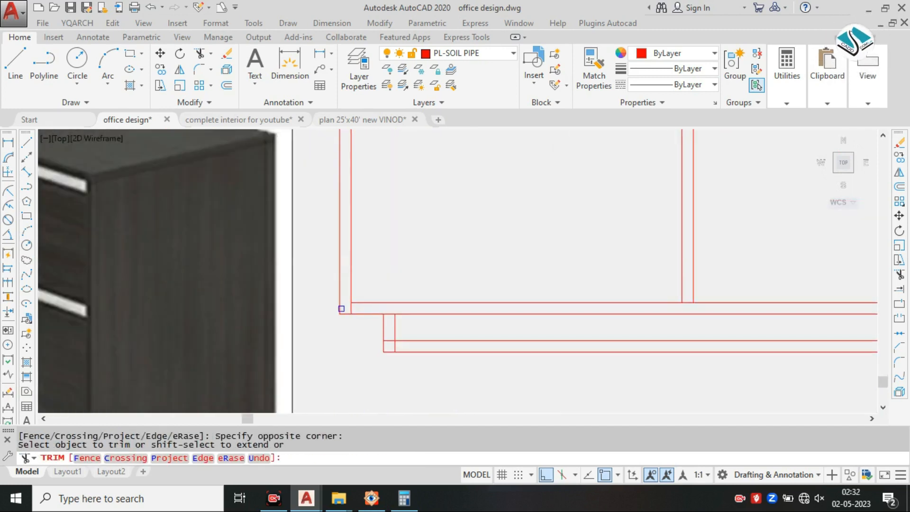
pyautogui.scroll(4, 387, 348)
pyautogui.scroll(-8, 573, 345)
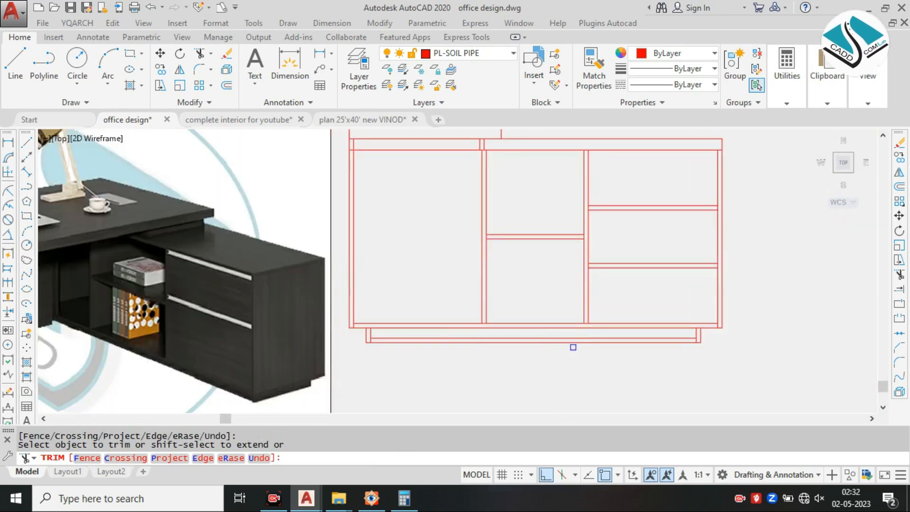
pyautogui.scroll(-2, 437, 370)
pyautogui.press('Escape')
# Step: Compare the cabinet section with the desk reference image and the table plan
pyautogui.moveTo(228, 340); pyautogui.dragTo(324, 344, button='middle')
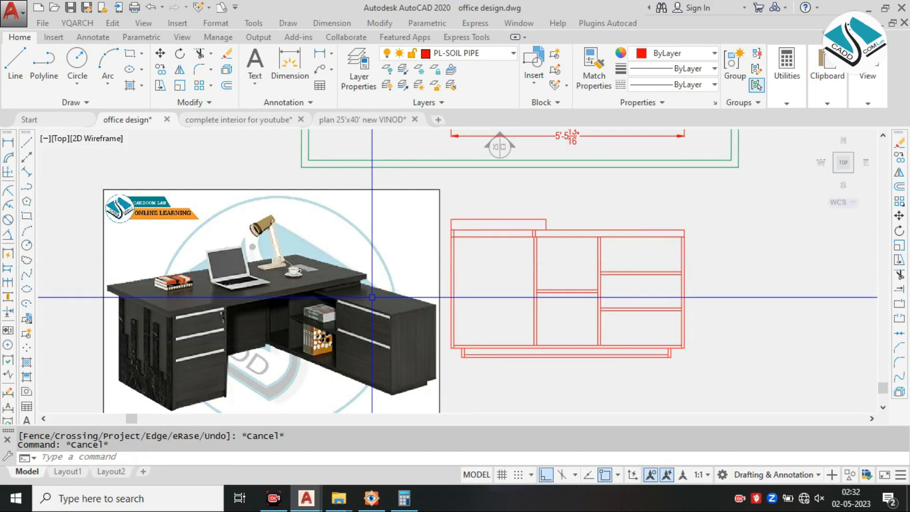
pyautogui.moveTo(548, 321); pyautogui.dragTo(418, 337, button='middle')
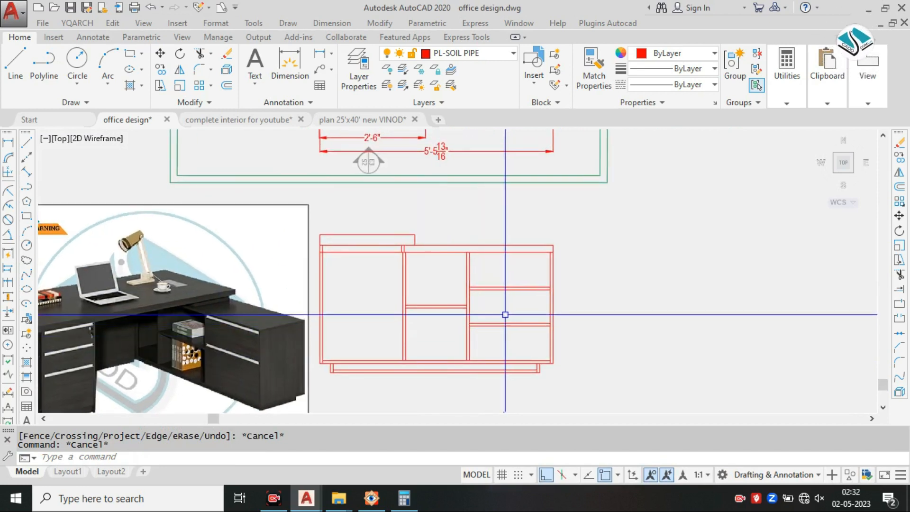
pyautogui.moveTo(461, 203); pyautogui.dragTo(417, 382, button='middle')
pyautogui.scroll(-5, 419, 370)
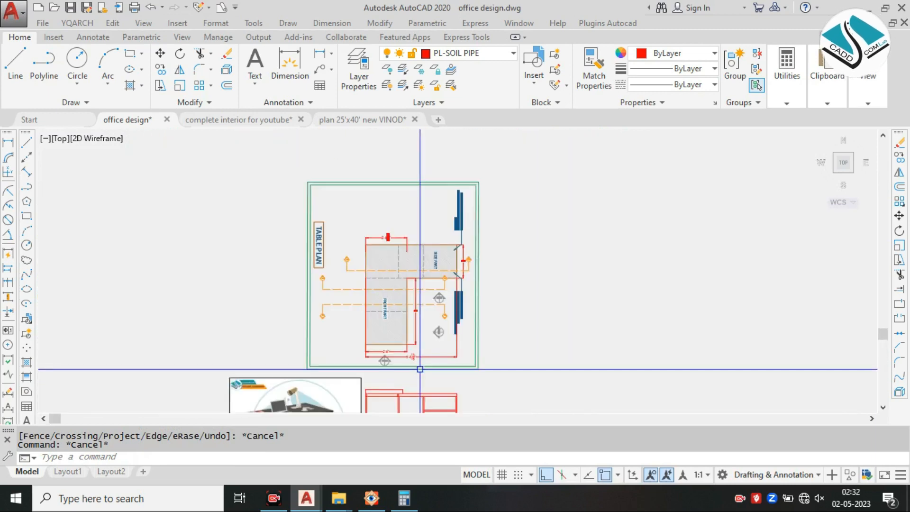
pyautogui.scroll(6, 425, 321)
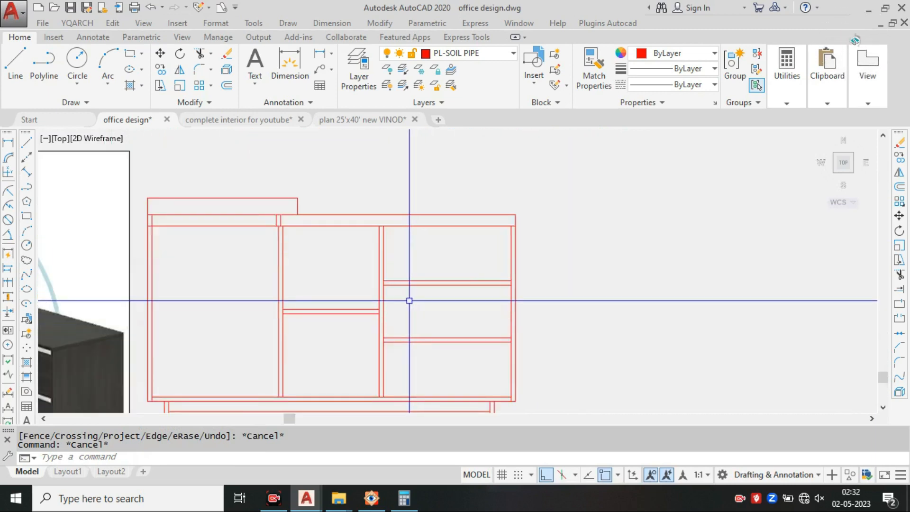
pyautogui.scroll(-8, 409, 300)
pyautogui.scroll(4, 413, 196)
pyautogui.scroll(-2, 411, 389)
pyautogui.moveTo(411, 389); pyautogui.dragTo(412, 272, button='middle')
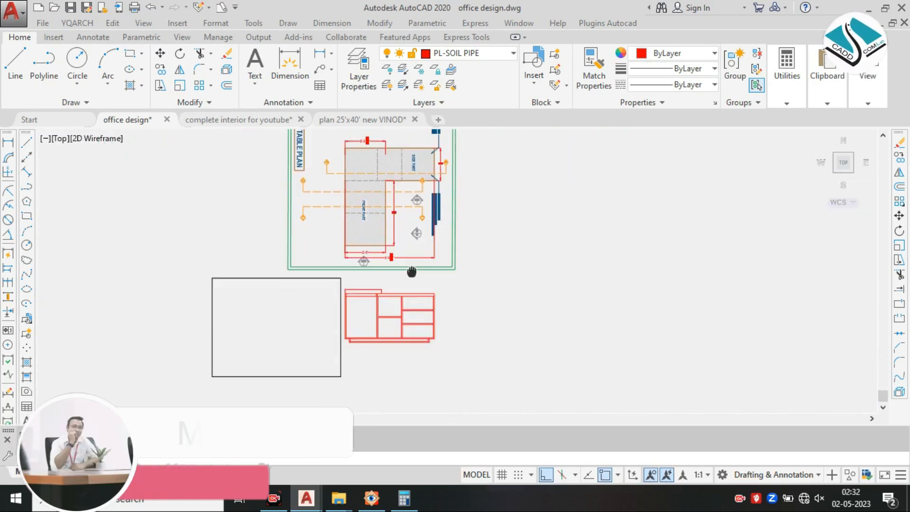
pyautogui.scroll(8, 397, 316)
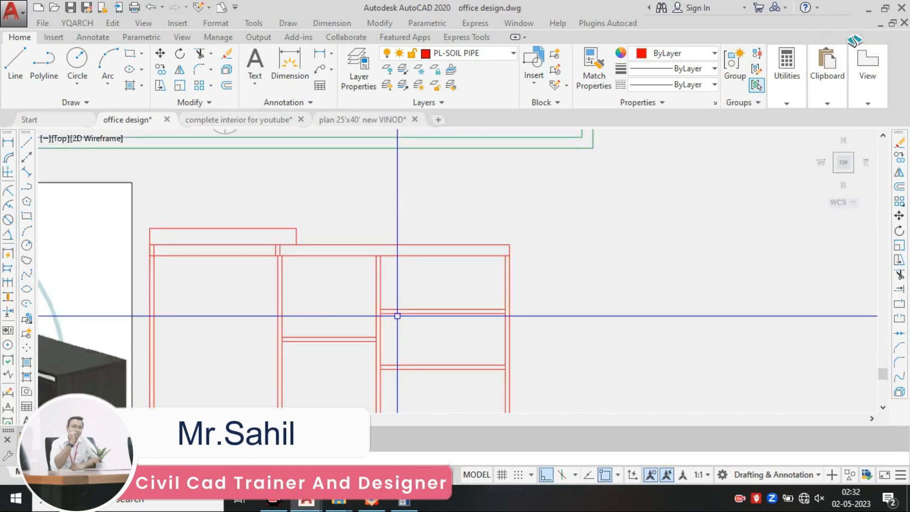
pyautogui.scroll(6, 384, 308)
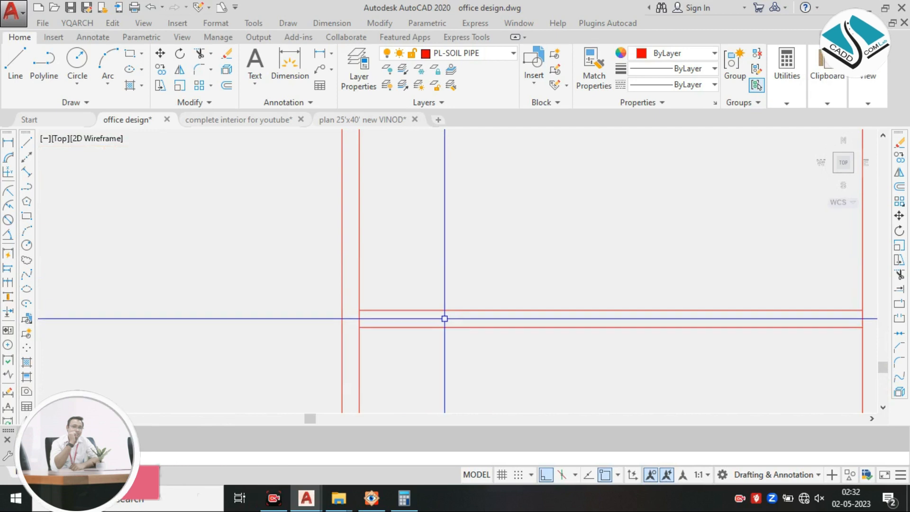
pyautogui.write('rec')
pyautogui.press('Return')
pyautogui.click(367, 259)
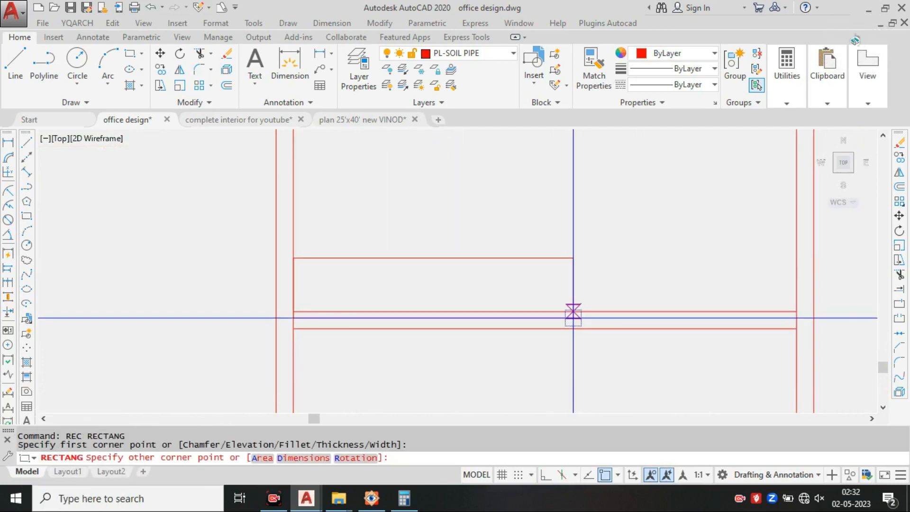
pyautogui.press('Escape')
pyautogui.press('Escape')
# Step: Draw a thin full-width rectangle directly on top of the upper drawer divider and colour it golden yellow
pyautogui.press('Return')
pyautogui.click(293, 288)
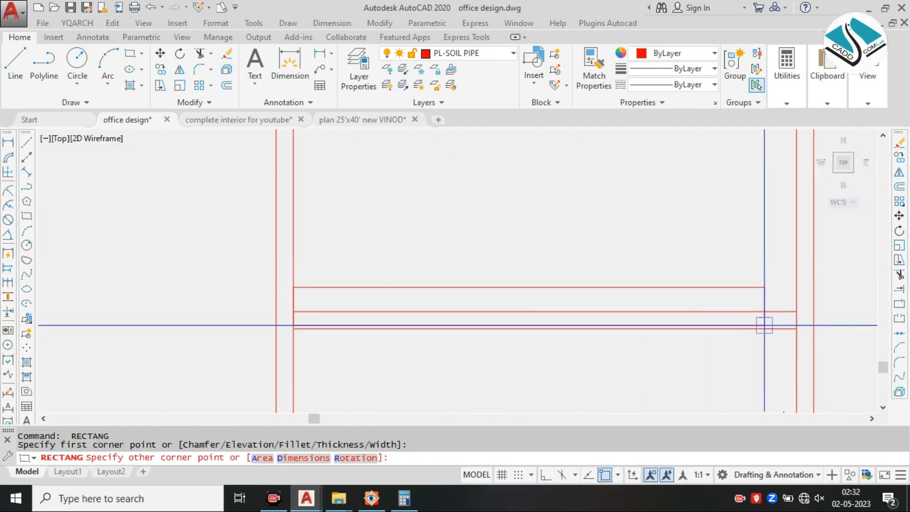
pyautogui.click(690, 279)
pyautogui.click(624, 307)
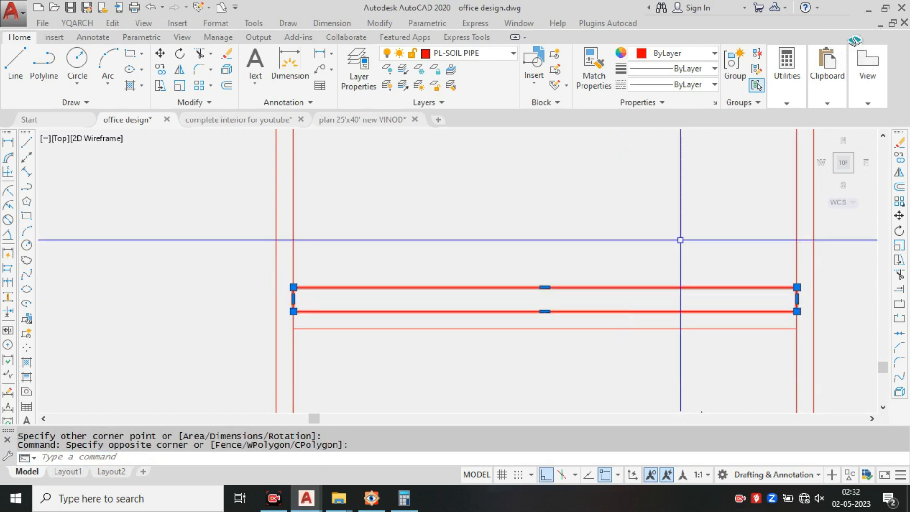
pyautogui.click(677, 55)
pyautogui.click(652, 107)
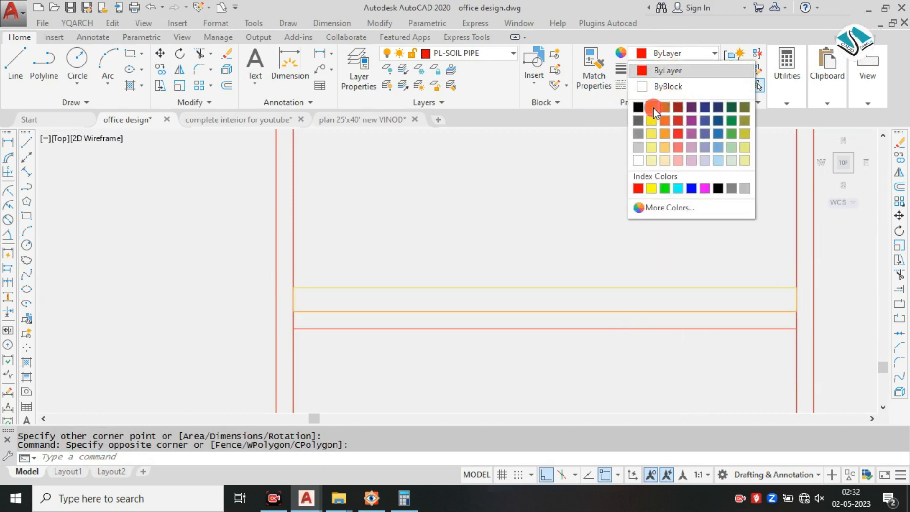
pyautogui.press('Escape')
# Step: Copy the golden yellow rectangle from the upper drawer divider down to just above the lower drawer divider
pyautogui.scroll(-2, 399, 255)
pyautogui.click(397, 270)
pyautogui.click(377, 281)
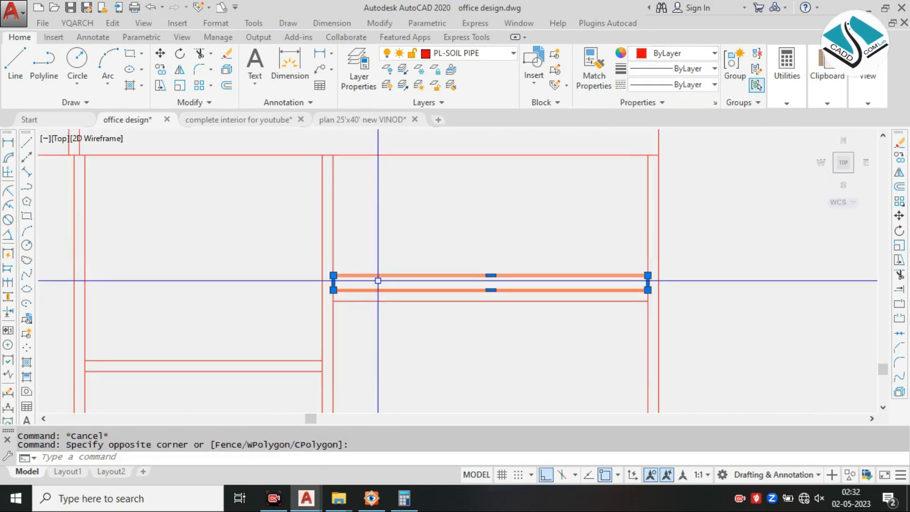
pyautogui.click(333, 290)
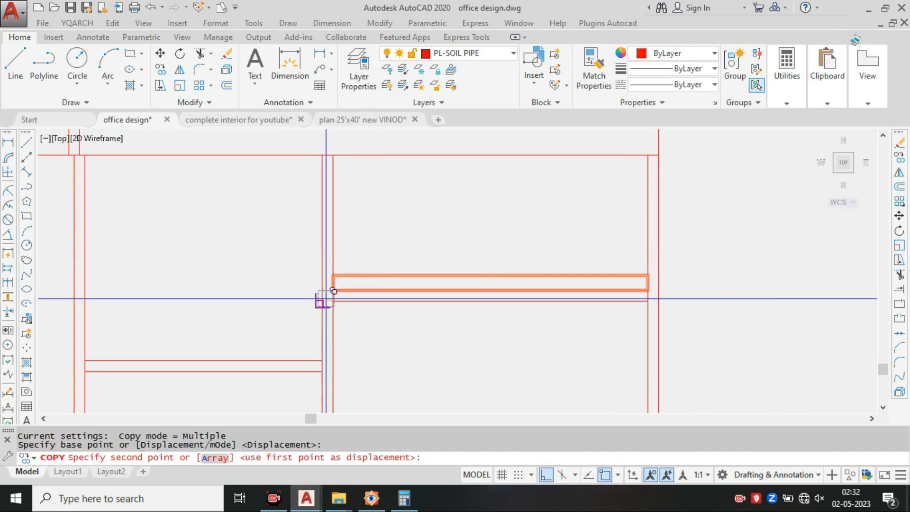
pyautogui.scroll(-4, 361, 343)
pyautogui.moveTo(368, 298); pyautogui.dragTo(365, 252, button='middle')
pyautogui.scroll(2, 358, 356)
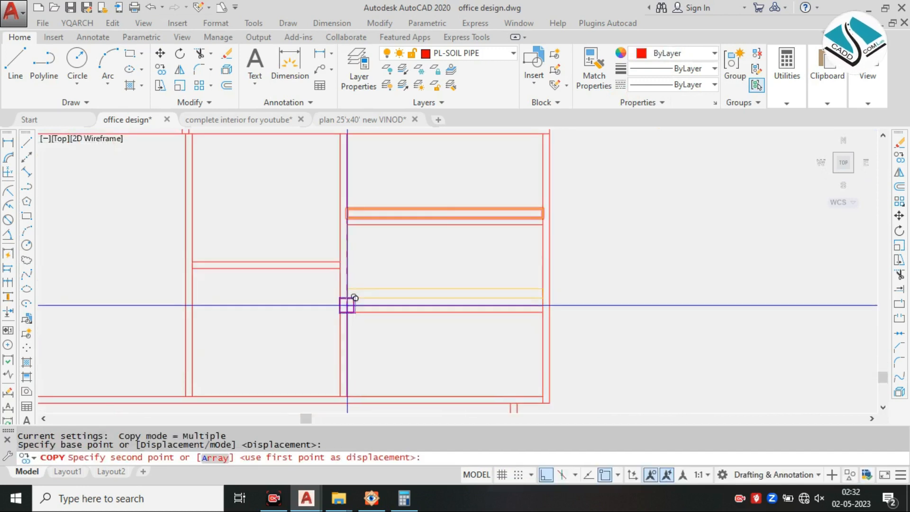
pyautogui.click(346, 299)
pyautogui.press('Escape')
# Step: Move the copied golden rectangle down so that it sits directly on the lower drawer divider
pyautogui.scroll(2, 369, 283)
pyautogui.click(382, 261)
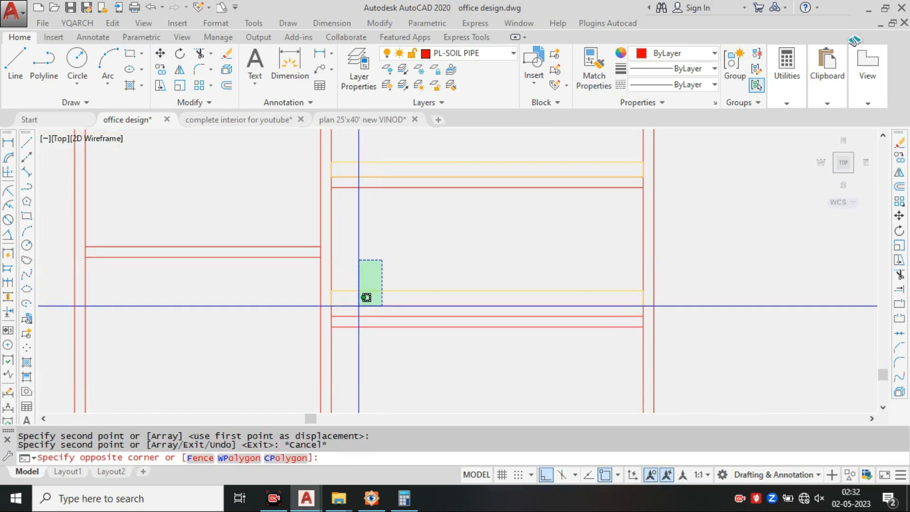
pyautogui.click(357, 308)
pyautogui.write('m')
pyautogui.press('Return')
pyautogui.scroll(3, 292, 306)
pyautogui.click(292, 306)
pyautogui.press('Escape')
# Step: Start hatching the section with the ANSI31 pattern at scale 3, filling the raised desktop slab
pyautogui.scroll(-5, 417, 339)
pyautogui.scroll(4, 417, 340)
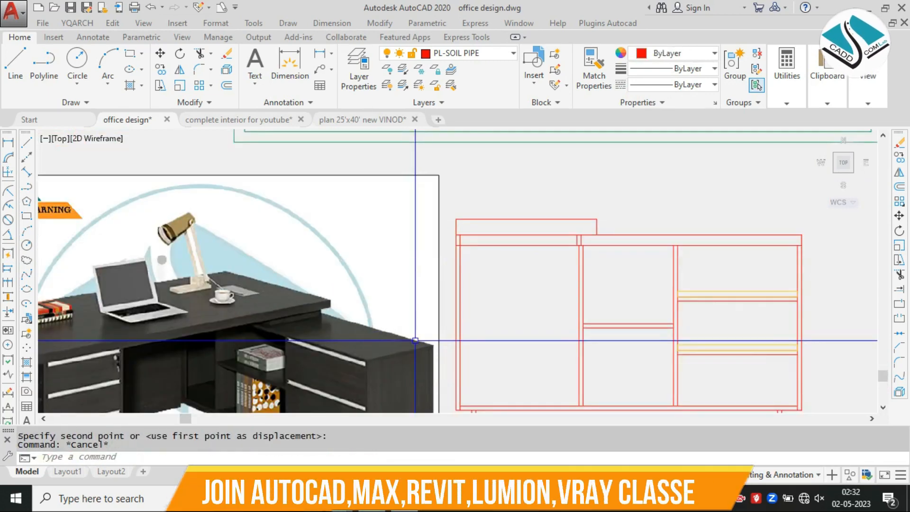
pyautogui.scroll(-5, 408, 357)
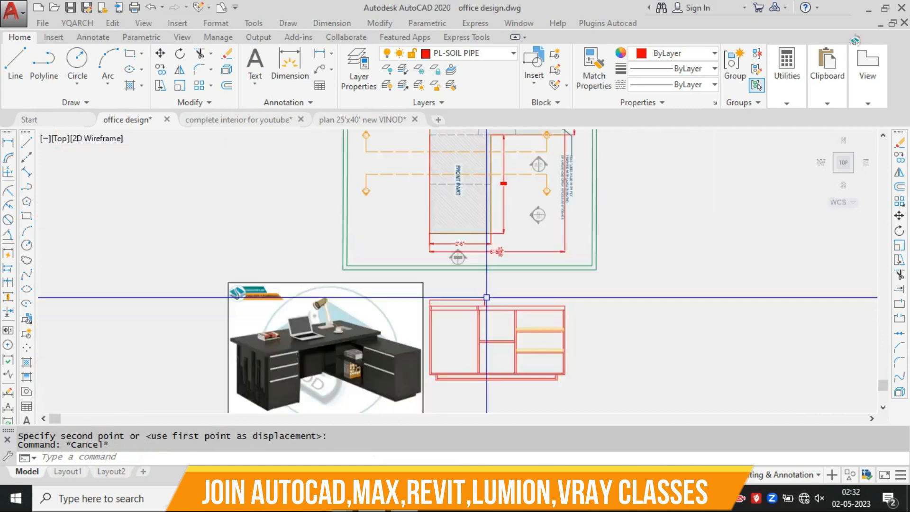
pyautogui.scroll(4, 433, 197)
pyautogui.moveTo(453, 224); pyautogui.dragTo(484, 170, button='middle')
pyautogui.moveTo(430, 398); pyautogui.dragTo(439, 283, button='middle')
pyautogui.scroll(2, 438, 269)
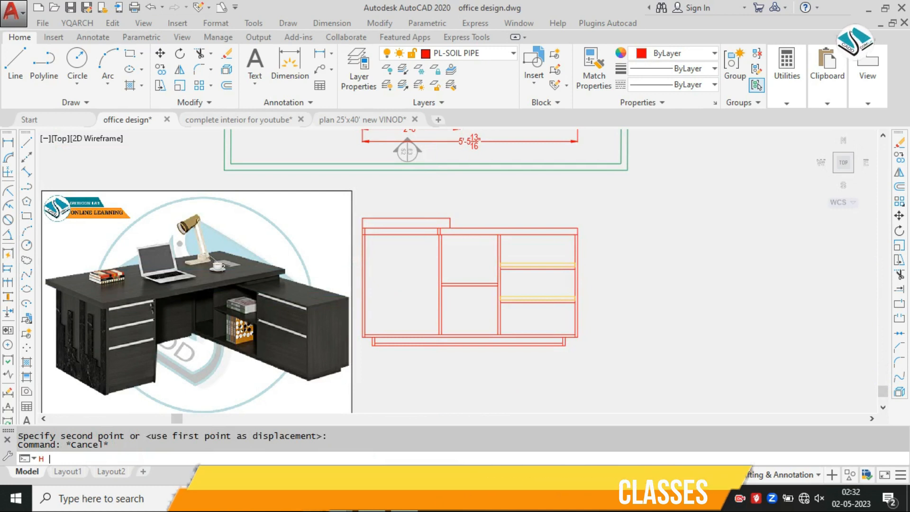
pyautogui.press('Return')
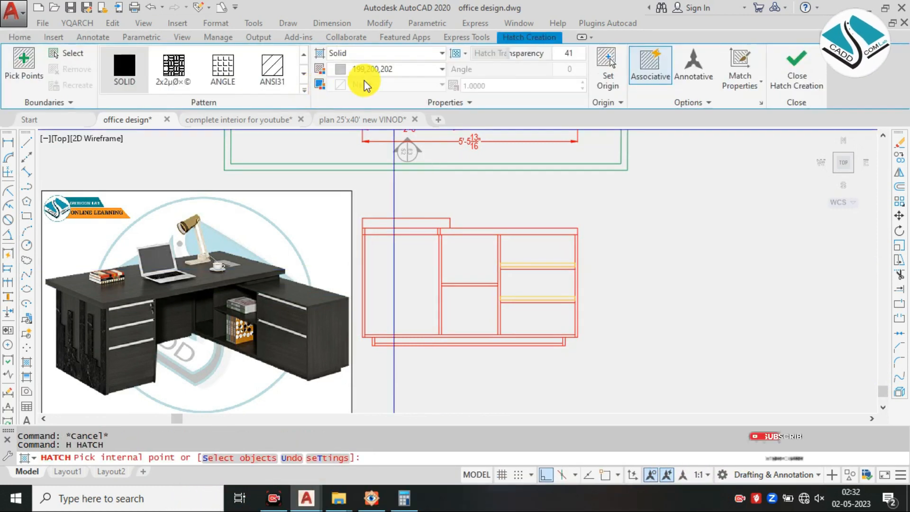
pyautogui.click(268, 71)
pyautogui.scroll(4, 442, 227)
pyautogui.click(440, 221)
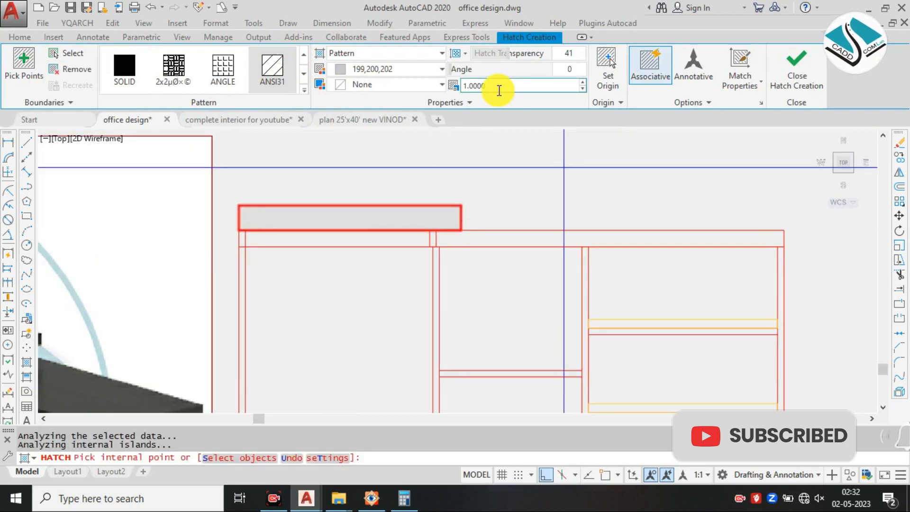
pyautogui.click(499, 90)
pyautogui.write('3')
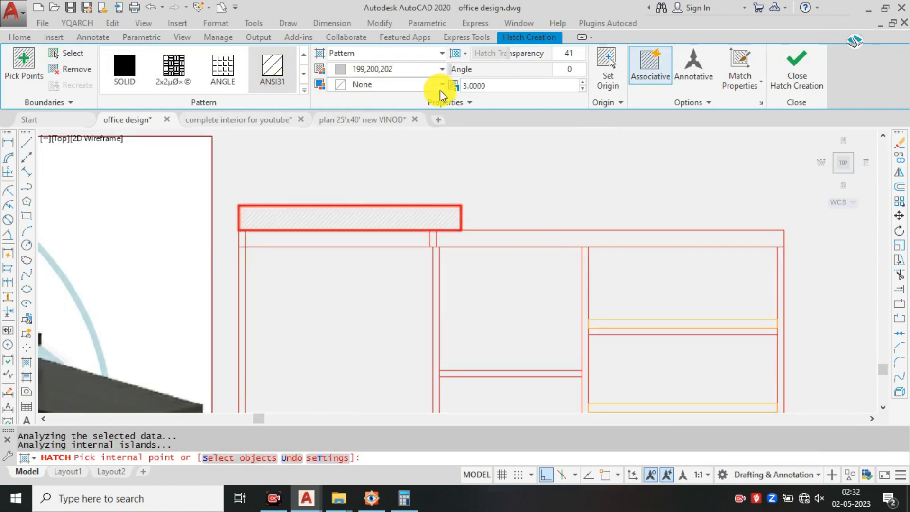
# Step: Add the rails under the desktop slab, the small joint piece between them and the left vertical panels to the hatch
pyautogui.click(405, 240)
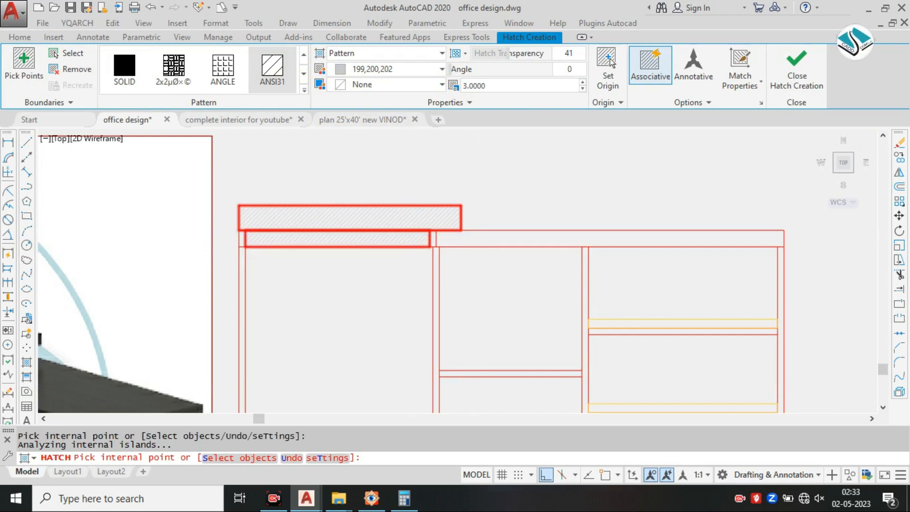
pyautogui.click(473, 239)
pyautogui.scroll(2, 443, 241)
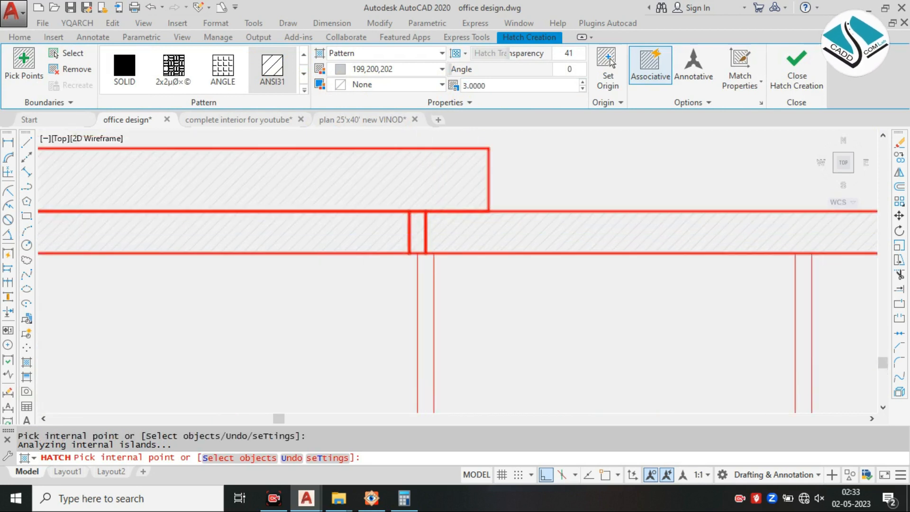
pyautogui.click(424, 236)
pyautogui.scroll(-4, 427, 232)
pyautogui.click(429, 276)
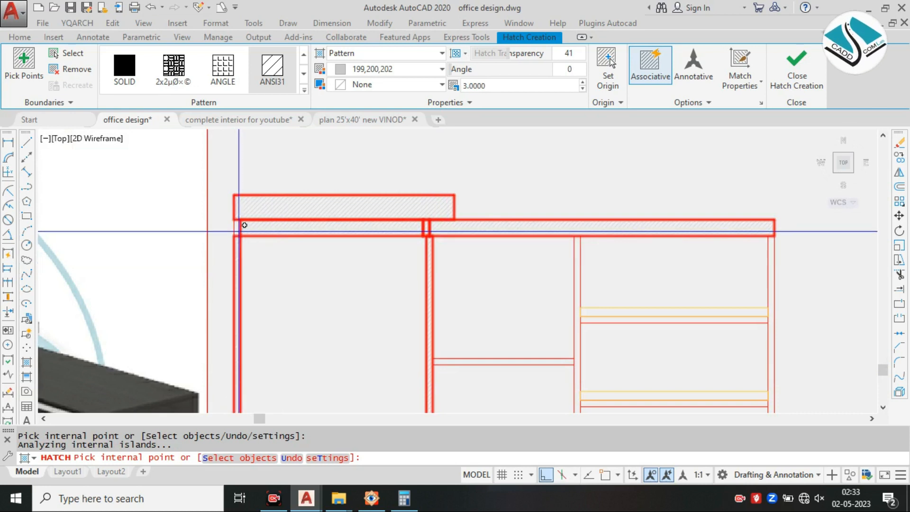
# Step: Extend the hatch to the open compartment's shelf, the drawer divider and the right side panel
pyautogui.moveTo(462, 288); pyautogui.dragTo(417, 264, button='middle')
pyautogui.click(449, 335)
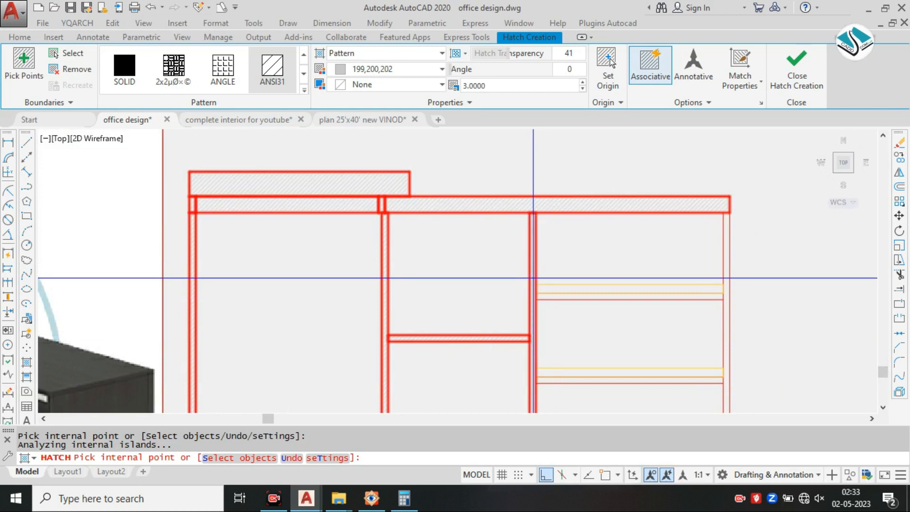
pyautogui.click(645, 296)
pyautogui.moveTo(645, 293); pyautogui.dragTo(511, 207, button='middle')
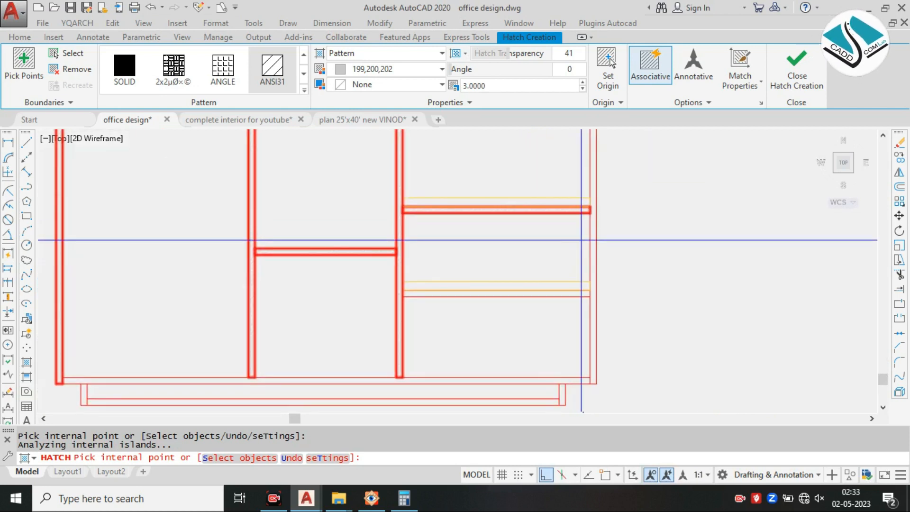
pyautogui.click(594, 248)
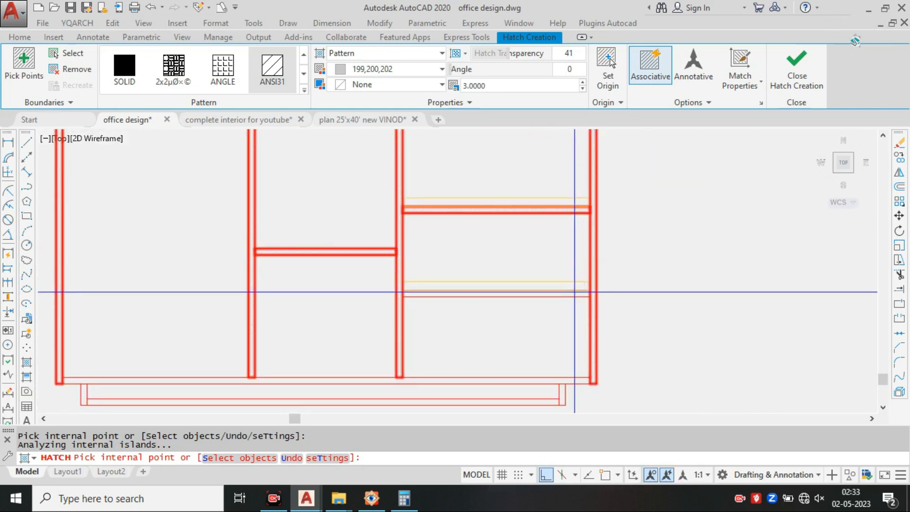
# Step: Hatch the recessed base's supports and bottom board and finish the hatch
pyautogui.moveTo(443, 303); pyautogui.dragTo(555, 240, button='middle')
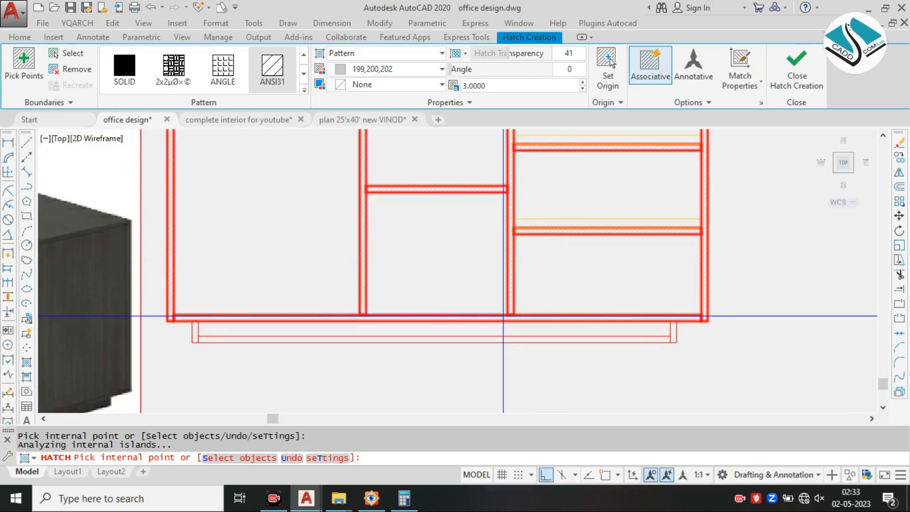
pyautogui.click(215, 339)
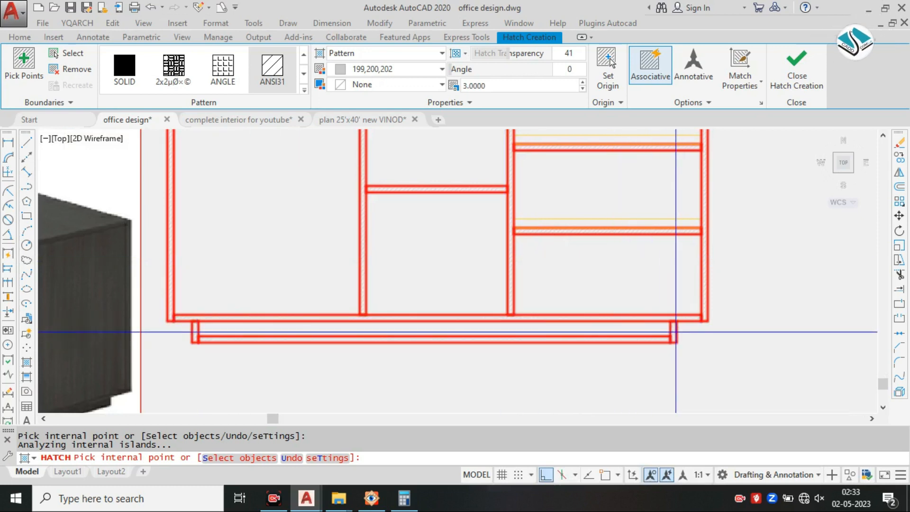
pyautogui.scroll(-3, 676, 332)
pyautogui.press('Return')
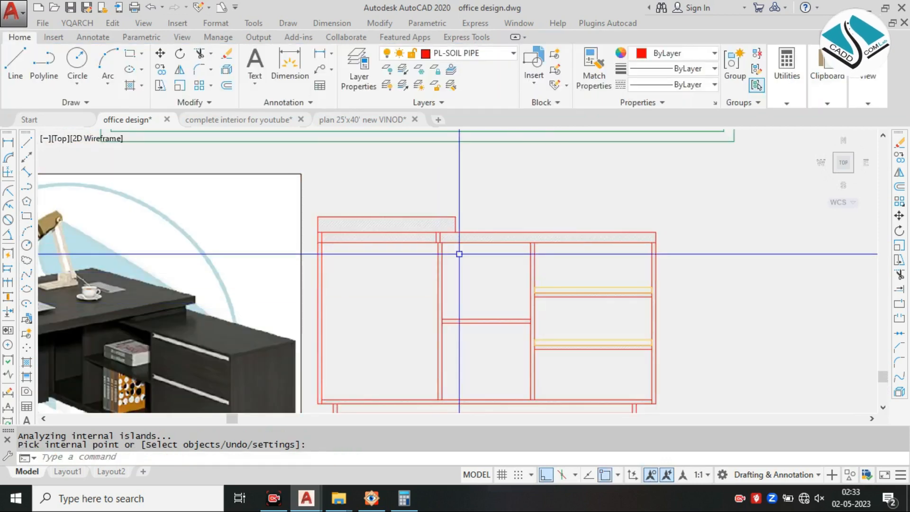
# Step: Move the hatched cabinet section to the empty area beside the rotated table plan
pyautogui.scroll(-2, 458, 253)
pyautogui.click(609, 215)
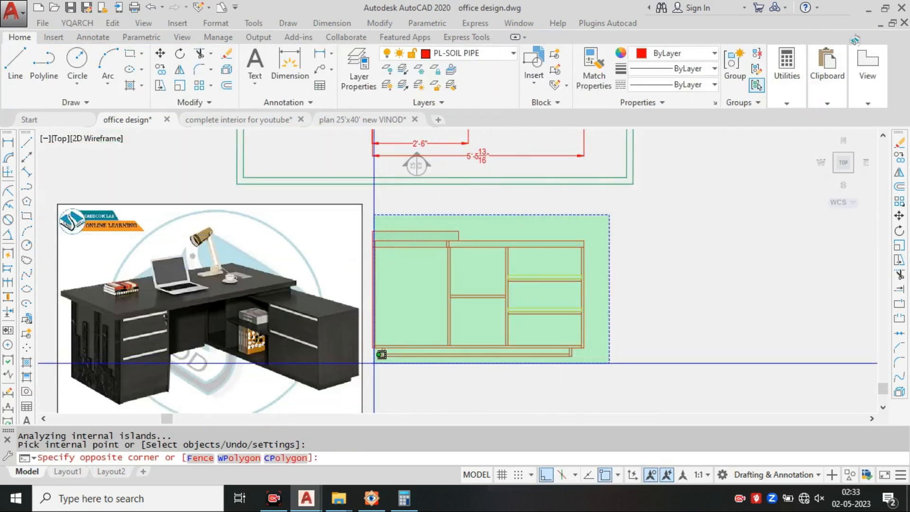
pyautogui.click(382, 354)
pyautogui.write('m')
pyautogui.press('Return')
pyautogui.moveTo(471, 326); pyautogui.dragTo(414, 389, button='middle')
pyautogui.click(414, 388)
pyautogui.press('Escape')
# Step: Move the desk reference image to the free space on the far side of the cabinet section
pyautogui.moveTo(377, 323); pyautogui.dragTo(448, 256, button='middle')
pyautogui.click(354, 369)
pyautogui.click(283, 390)
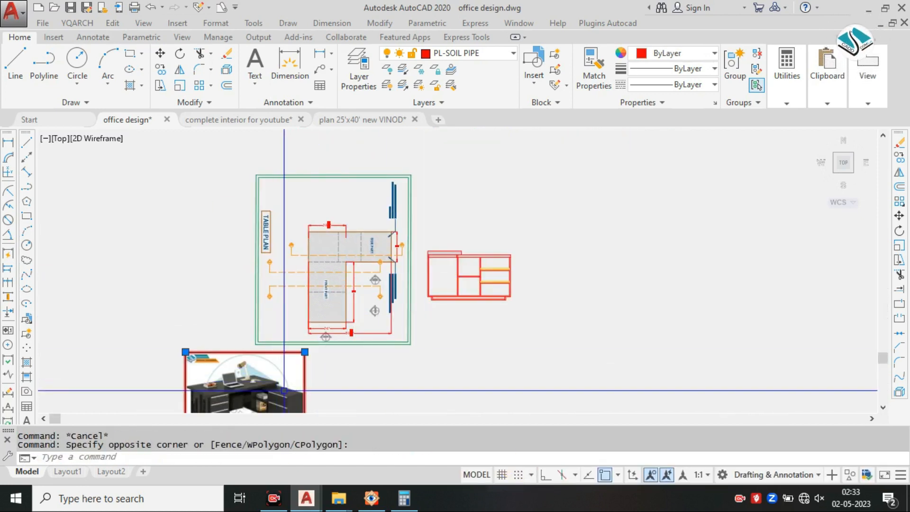
pyautogui.write('m')
pyautogui.press('Return')
pyautogui.click(284, 390)
pyautogui.click(658, 269)
pyautogui.press('Escape')
# Step: Copy the top table and side table material notes with their leaders from the table plan to above the cabinet section
pyautogui.moveTo(553, 260); pyautogui.dragTo(513, 281, button='middle')
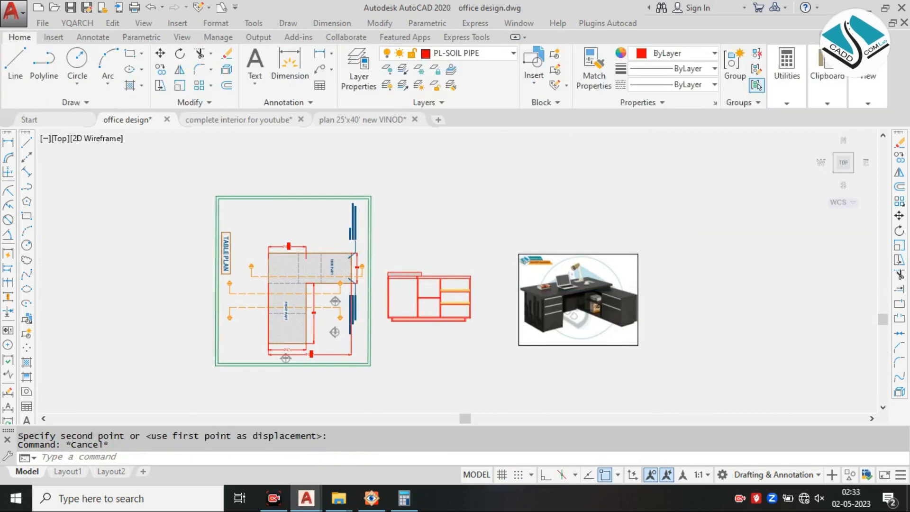
pyautogui.scroll(4, 459, 286)
pyautogui.scroll(-5, 450, 288)
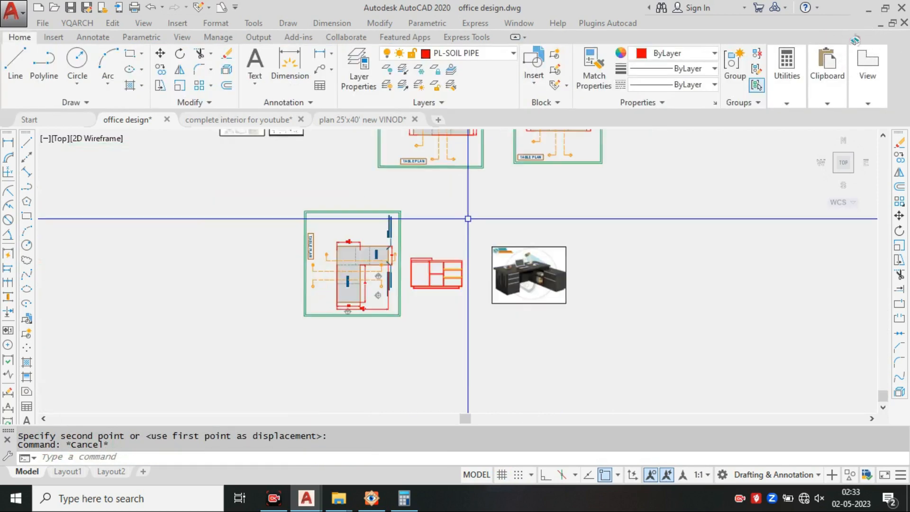
pyautogui.moveTo(459, 247); pyautogui.dragTo(398, 306, button='middle')
pyautogui.moveTo(402, 219); pyautogui.dragTo(392, 299, button='middle')
pyautogui.scroll(5, 334, 194)
pyautogui.scroll(-1, 364, 332)
pyautogui.moveTo(365, 331); pyautogui.dragTo(364, 245, button='middle')
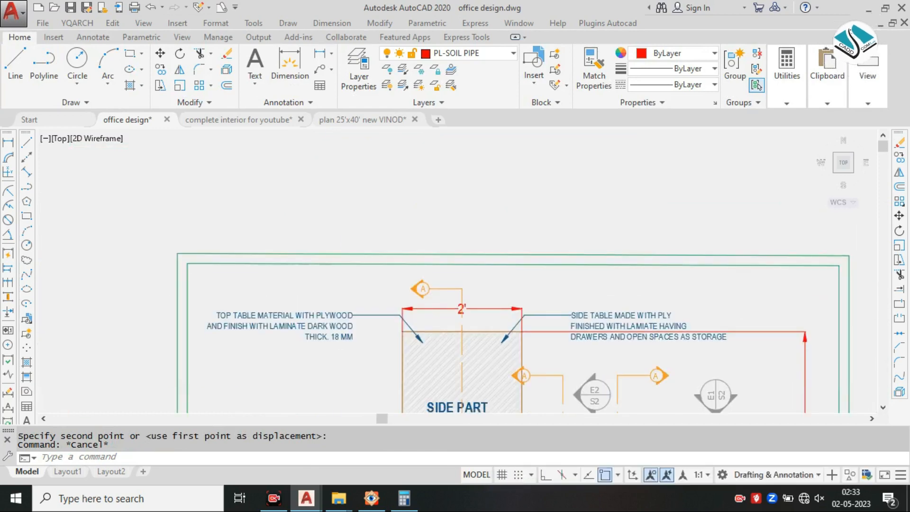
pyautogui.click(351, 306)
pyautogui.click(320, 329)
pyautogui.click(626, 316)
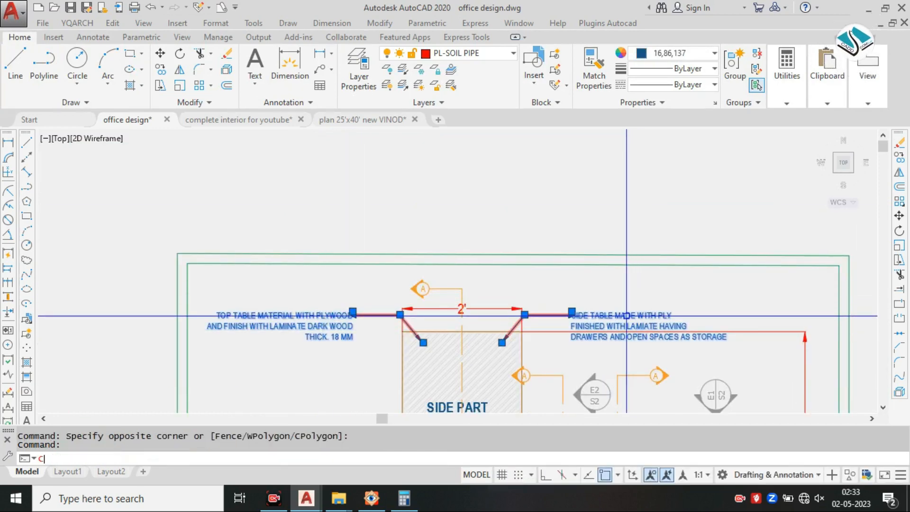
pyautogui.write('co')
pyautogui.press('Return')
pyautogui.click(388, 309)
pyautogui.scroll(-5, 388, 309)
pyautogui.scroll(8, 493, 319)
pyautogui.moveTo(504, 355); pyautogui.dragTo(445, 259, button='middle')
pyautogui.click(406, 199)
# Step: Try a second placement of the copied material notes above the section and undo it
pyautogui.moveTo(345, 205); pyautogui.dragTo(415, 230, button='middle')
pyautogui.scroll(2, 415, 230)
pyautogui.click(446, 190)
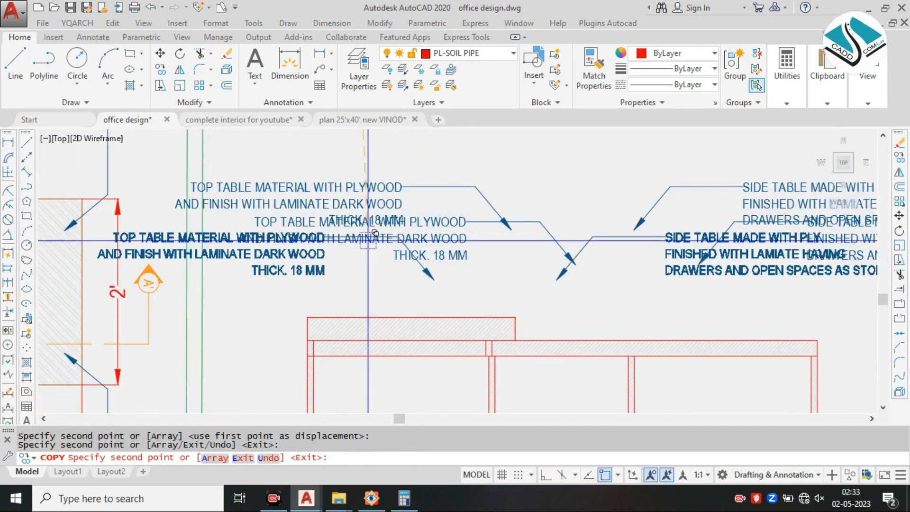
pyautogui.hotkey('ctrl', 'z')
pyautogui.press('Escape')
# Step: Erase the rotated table plan with its green frame beside the cabinet section
pyautogui.click(376, 187)
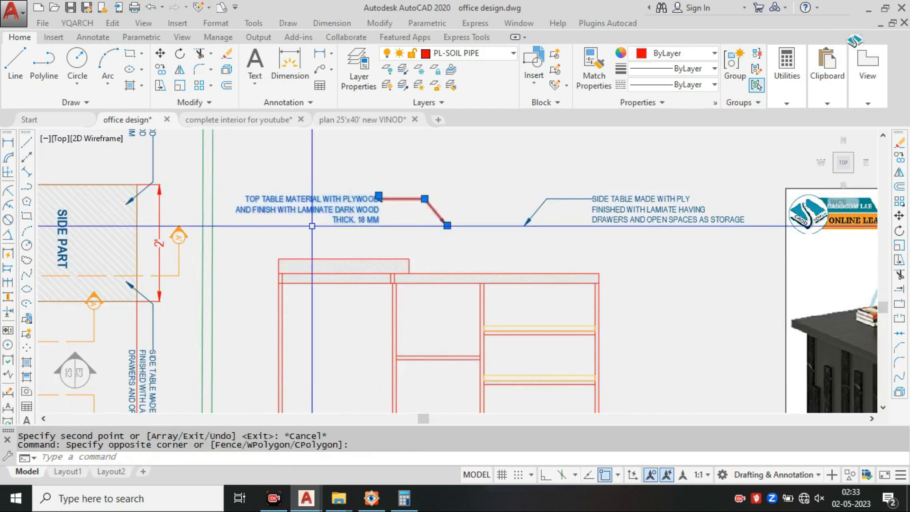
pyautogui.scroll(-5, 446, 194)
pyautogui.press('Escape')
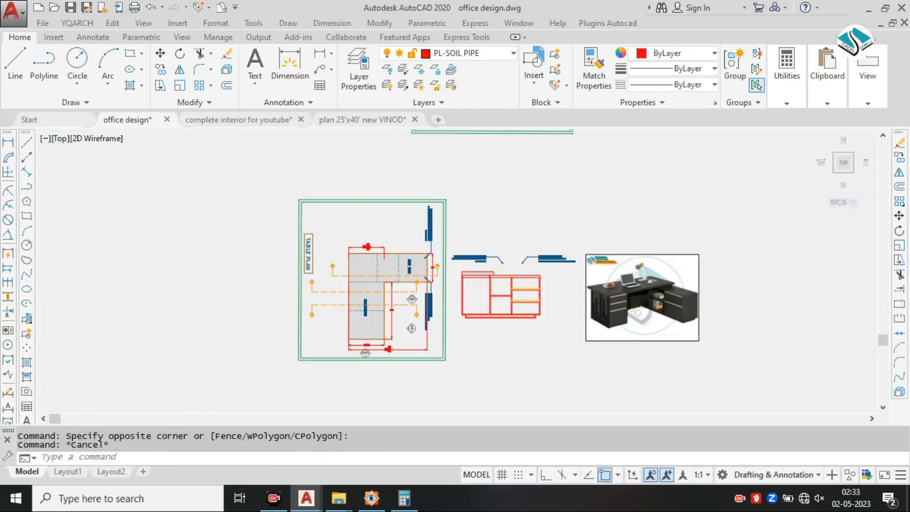
pyautogui.click(457, 193)
pyautogui.click(233, 390)
pyautogui.write('e')
pyautogui.press('Return')
# Step: Move the top table material note so that its arrowhead touches the upper edge of the raised desktop slab
pyautogui.scroll(5, 415, 277)
pyautogui.scroll(-2, 414, 278)
pyautogui.scroll(4, 474, 214)
pyautogui.click(440, 139)
pyautogui.click(327, 239)
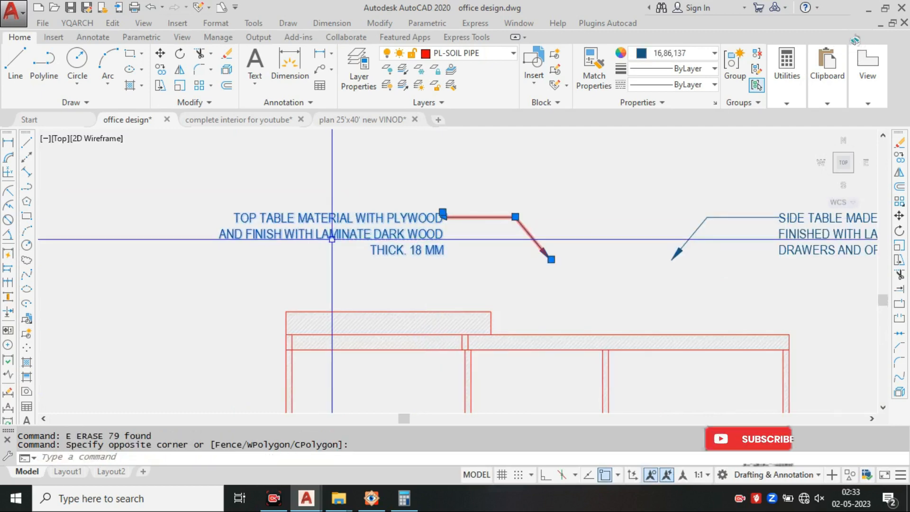
pyautogui.write('m')
pyautogui.press('Return')
pyautogui.click(551, 259)
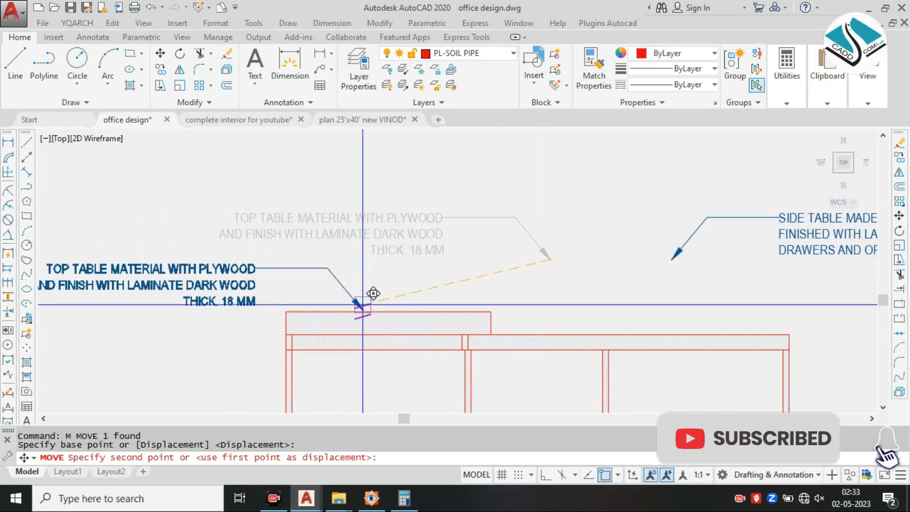
pyautogui.click(373, 293)
# Step: Move the side table note so that its arrowhead points at the upper edge of the cabinet's top panel
pyautogui.scroll(-3, 374, 303)
pyautogui.scroll(2, 379, 308)
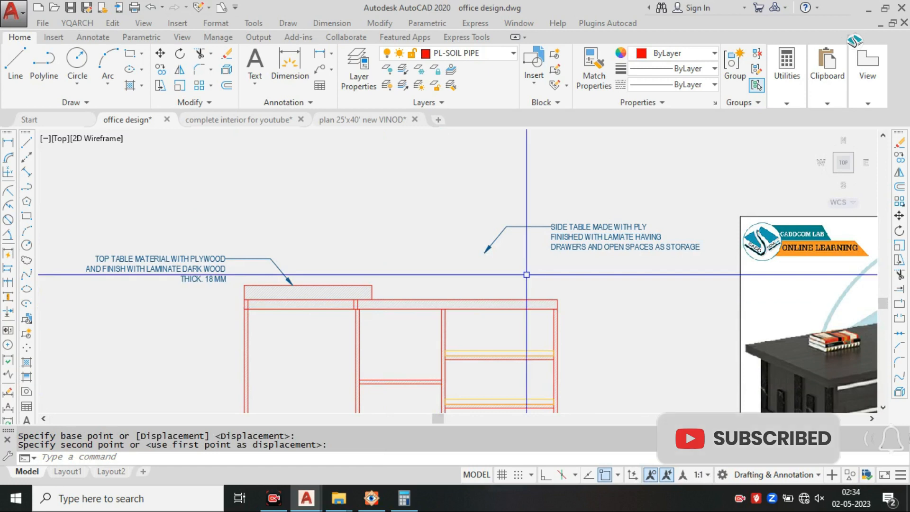
pyautogui.scroll(2, 560, 242)
pyautogui.click(545, 198)
pyautogui.click(424, 271)
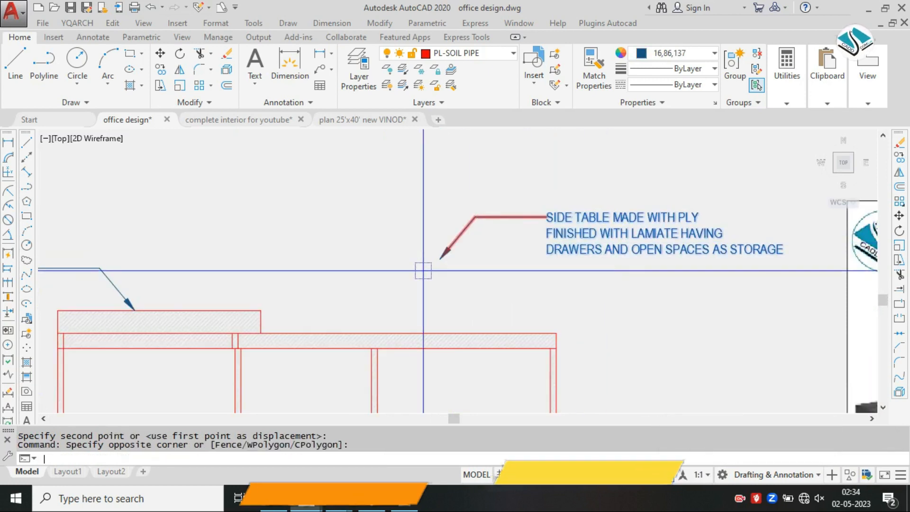
pyautogui.write('m')
pyautogui.press('Return')
pyautogui.click(441, 258)
pyautogui.click(377, 331)
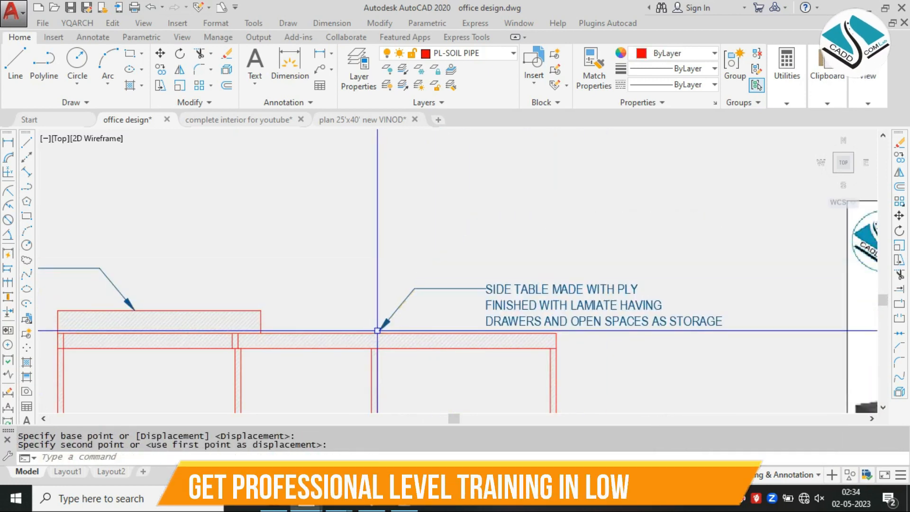
pyautogui.press('Escape')
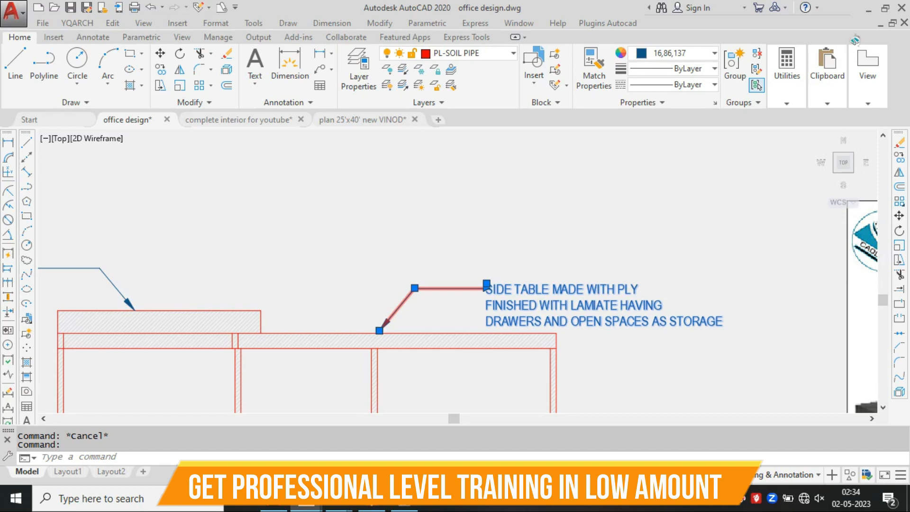
# Step: Add the ply thickness 18MM after PLY in the first line of the side table note
pyautogui.doubleClick(606, 301)
pyautogui.scroll(2, 605, 301)
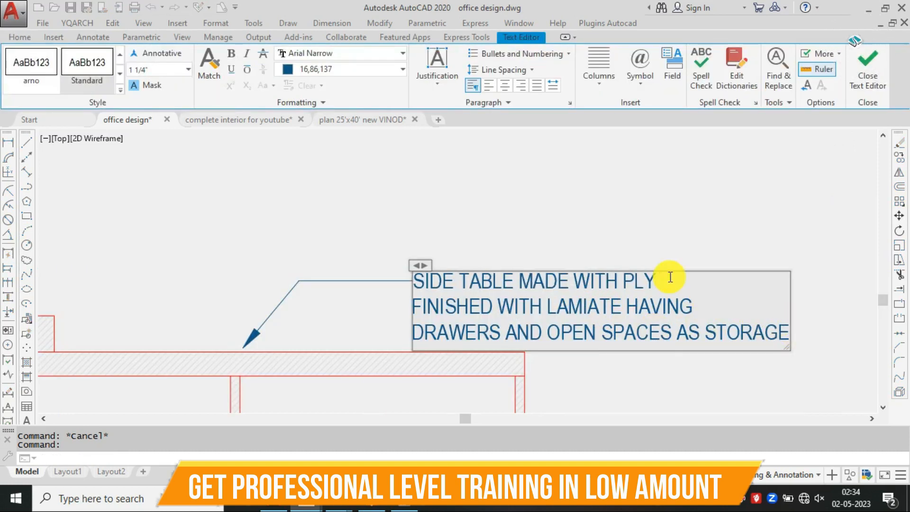
pyautogui.write('18MM')
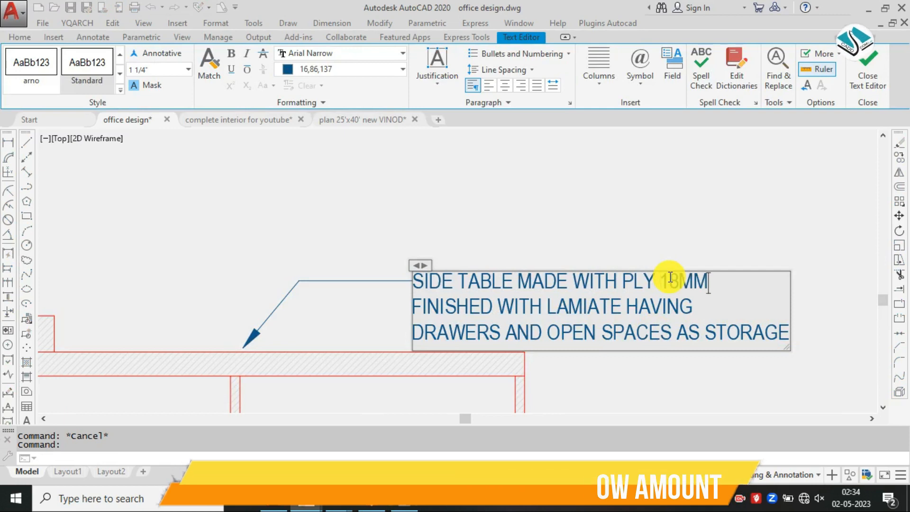
pyautogui.click(583, 202)
pyautogui.scroll(-3, 583, 201)
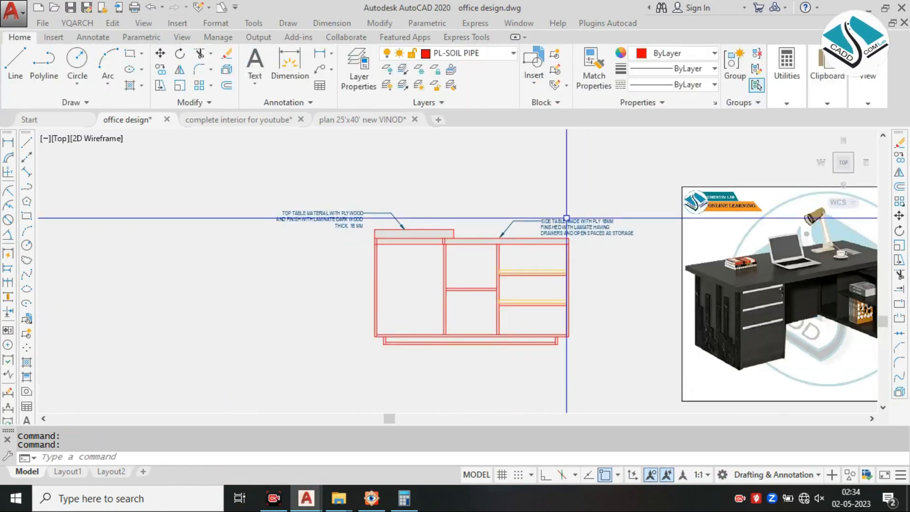
# Step: Change the ply thickness in the side table note to 20MM
pyautogui.click(560, 223)
pyautogui.scroll(6, 559, 222)
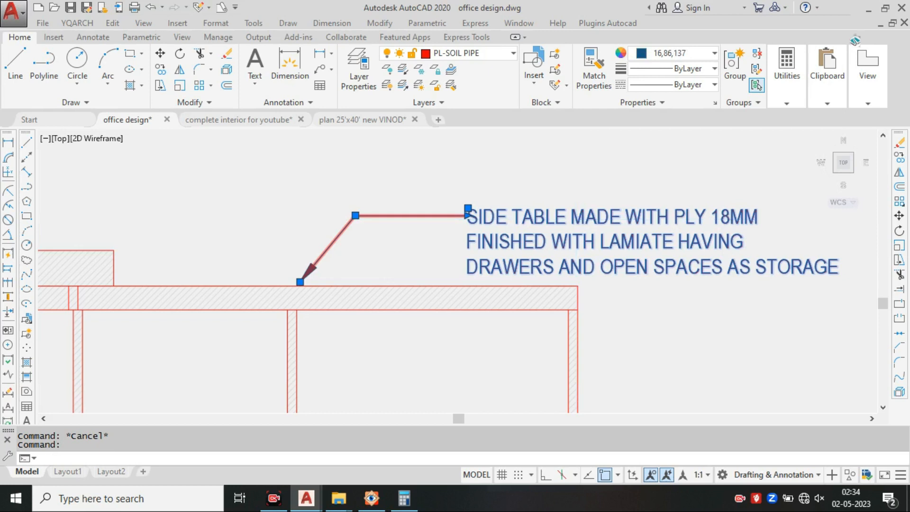
pyautogui.doubleClick(732, 217)
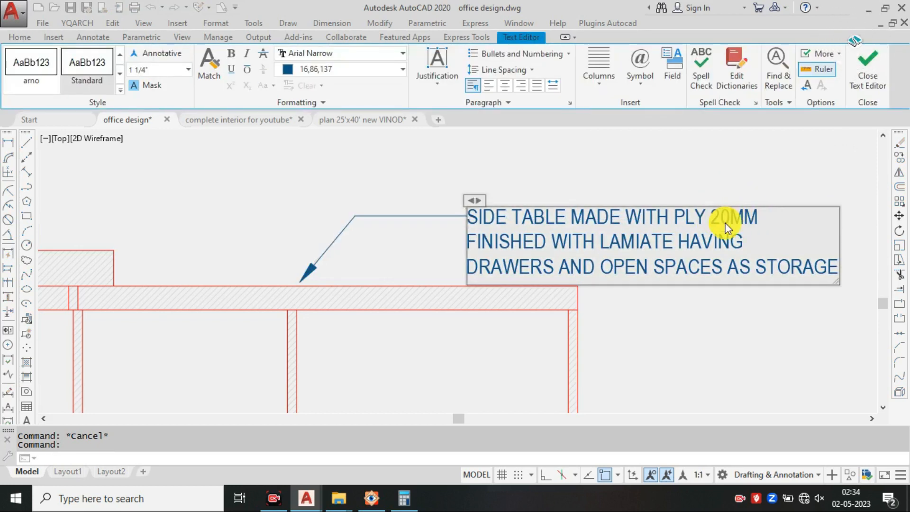
pyautogui.click(705, 175)
pyautogui.press('Escape')
pyautogui.scroll(-6, 541, 250)
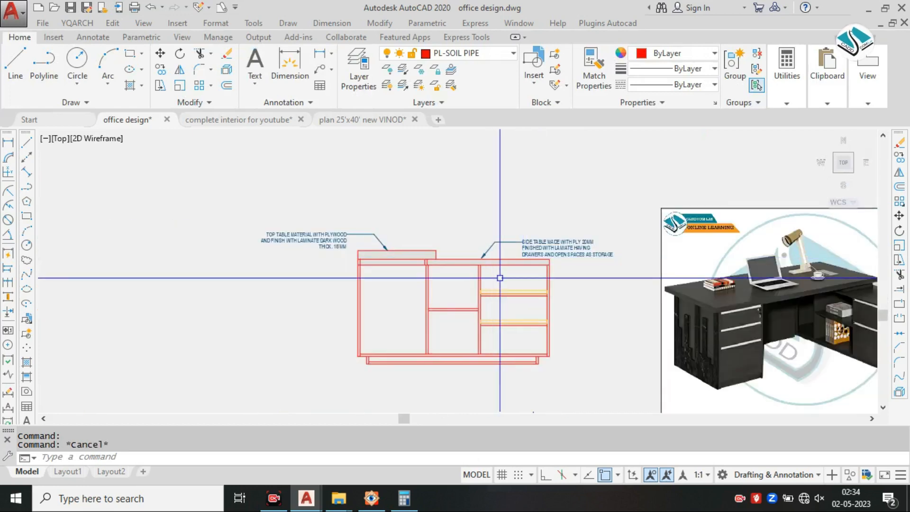
# Step: Examine the side section in the executive table reference sheet's sectional elevation B-B'
pyautogui.scroll(2, 522, 279)
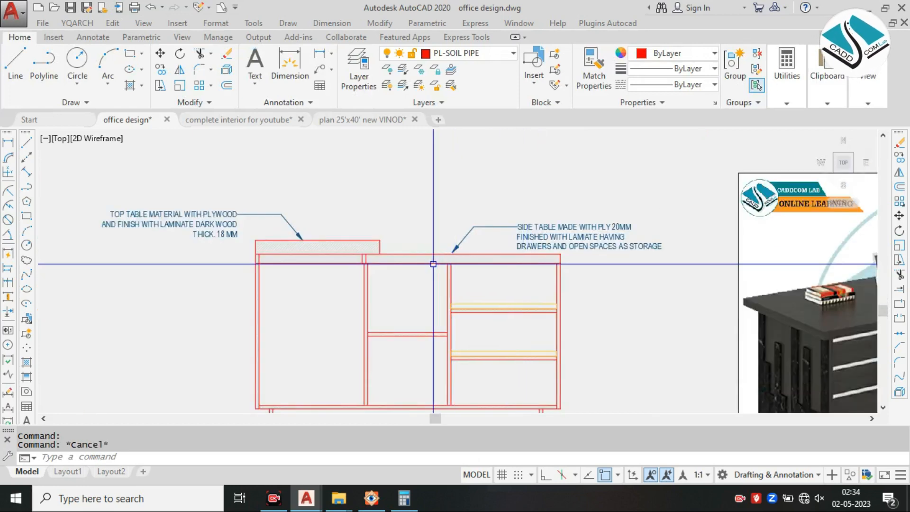
pyautogui.scroll(-2, 474, 258)
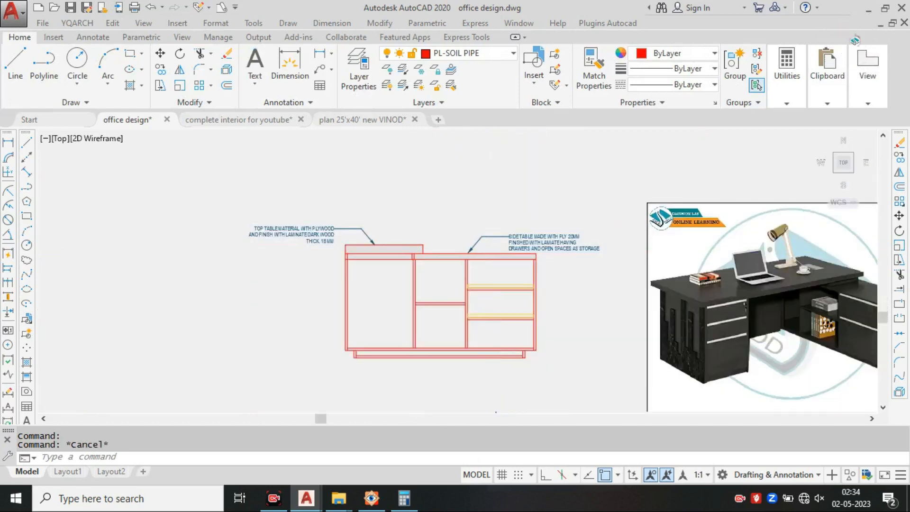
pyautogui.scroll(-1, 473, 258)
pyautogui.moveTo(474, 258); pyautogui.dragTo(683, 299, button='middle')
pyautogui.scroll(-3, 554, 250)
pyautogui.moveTo(488, 170); pyautogui.dragTo(518, 274, button='middle')
pyautogui.scroll(5, 523, 273)
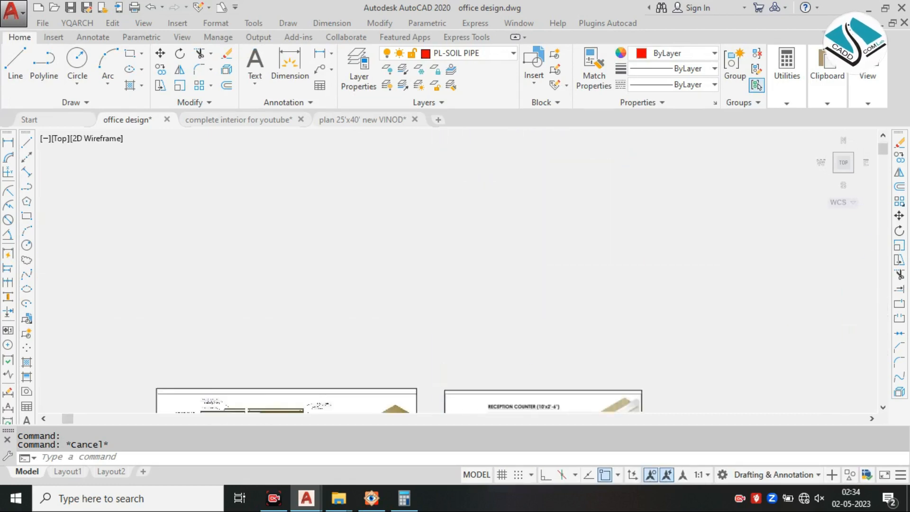
pyautogui.scroll(1, 435, 328)
pyautogui.moveTo(435, 328); pyautogui.dragTo(568, 180, button='middle')
pyautogui.moveTo(428, 349); pyautogui.dragTo(479, 259, button='middle')
pyautogui.scroll(2, 362, 256)
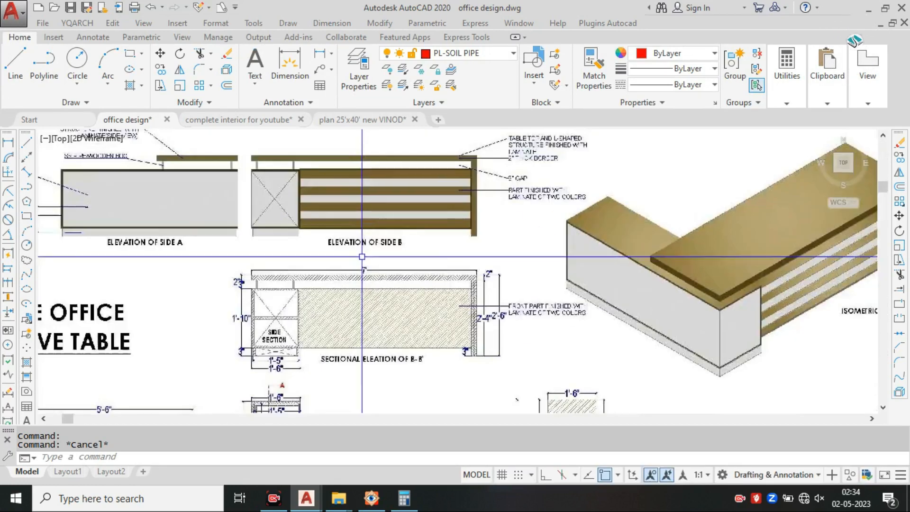
pyautogui.moveTo(308, 304); pyautogui.dragTo(352, 272, button='middle')
pyautogui.scroll(1, 546, 308)
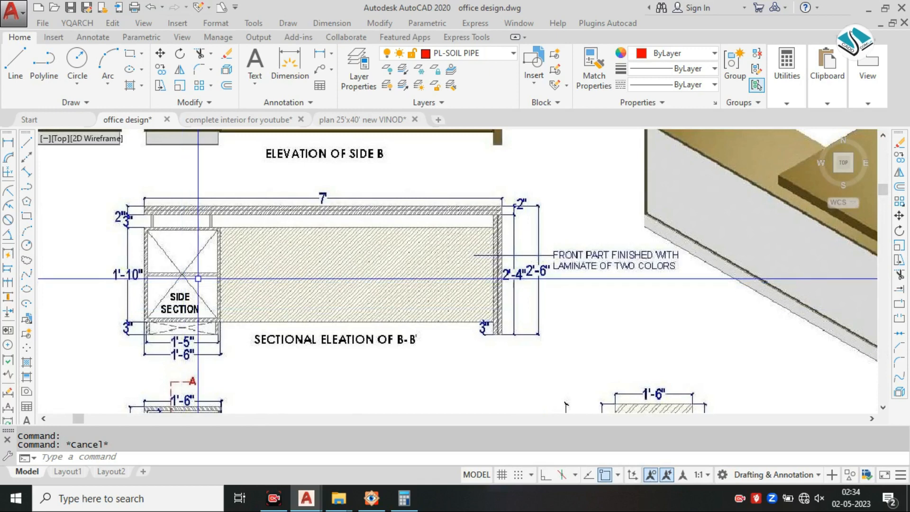
pyautogui.scroll(-2, 258, 268)
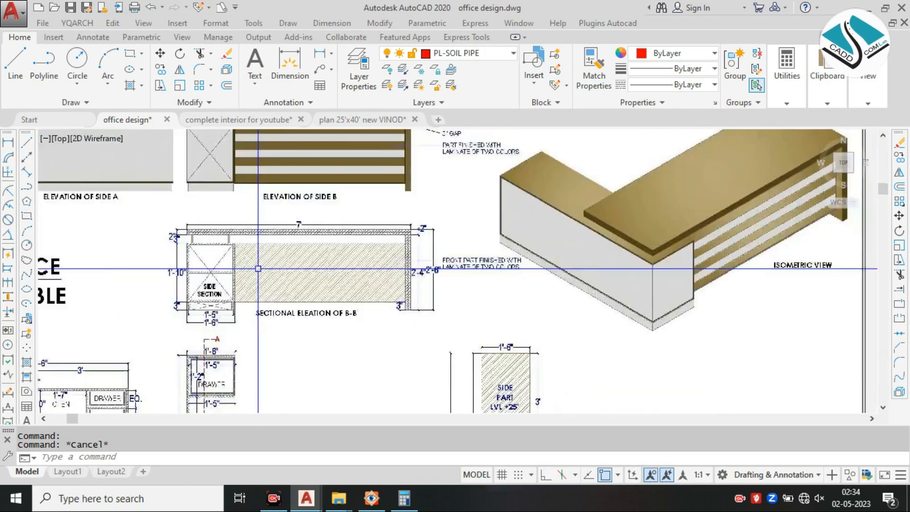
pyautogui.scroll(-6, 342, 240)
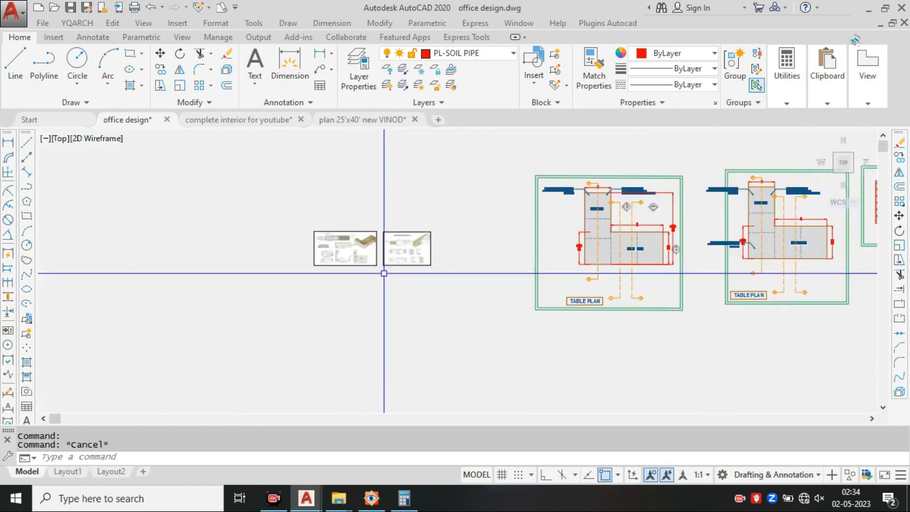
# Step: Draw two crossing diagonal lines between opposite inner corners of the cabinet section's large left compartment
pyautogui.moveTo(430, 329); pyautogui.dragTo(398, 237, button='middle')
pyautogui.scroll(1, 581, 379)
pyautogui.scroll(4, 624, 408)
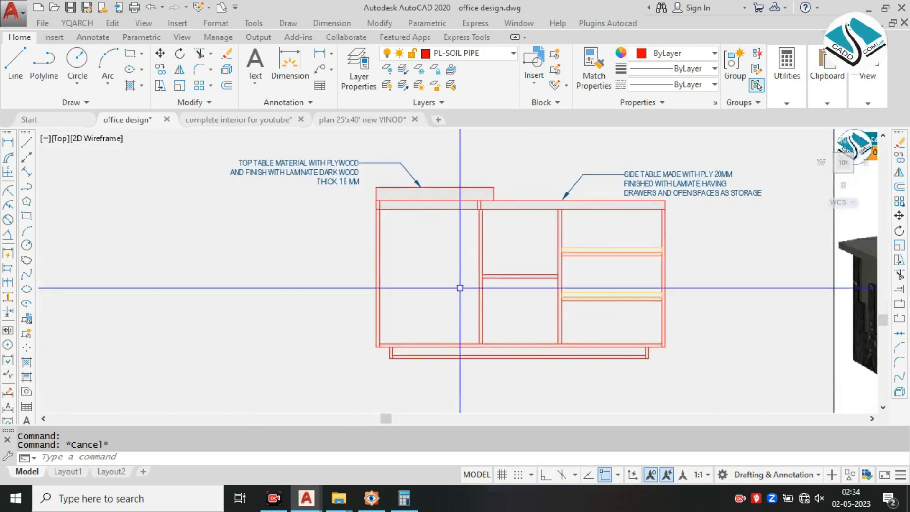
pyautogui.scroll(2, 386, 214)
pyautogui.write('l')
pyautogui.press('Return')
pyautogui.click(373, 206)
pyautogui.moveTo(420, 264)
pyautogui.mouseDown(button='middle')
pyautogui.moveTo(449, 221)
pyautogui.moveTo(434, 161)
pyautogui.mouseUp(button='middle')
pyautogui.click(517, 360)
pyautogui.scroll(2, 502, 203)
pyautogui.press('Escape')
pyautogui.press('Escape')
pyautogui.press('Return')
pyautogui.scroll(-2, 515, 173)
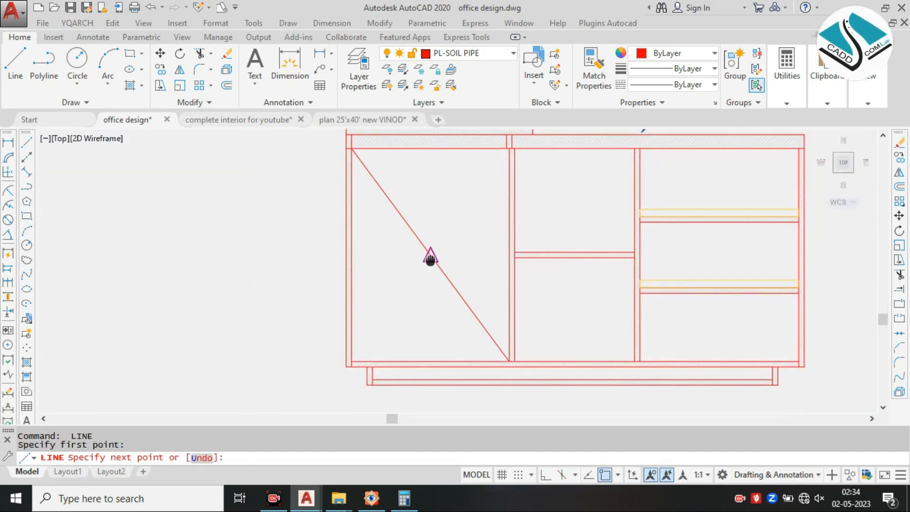
pyautogui.click(351, 362)
pyautogui.press('Escape')
# Step: Set both diagonal lines to colour 147,149,152 and a dashed ACAD_ISO02W100 linetype
pyautogui.click(454, 238)
pyautogui.click(402, 267)
pyautogui.click(677, 56)
pyautogui.click(635, 135)
pyautogui.click(692, 84)
pyautogui.click(692, 134)
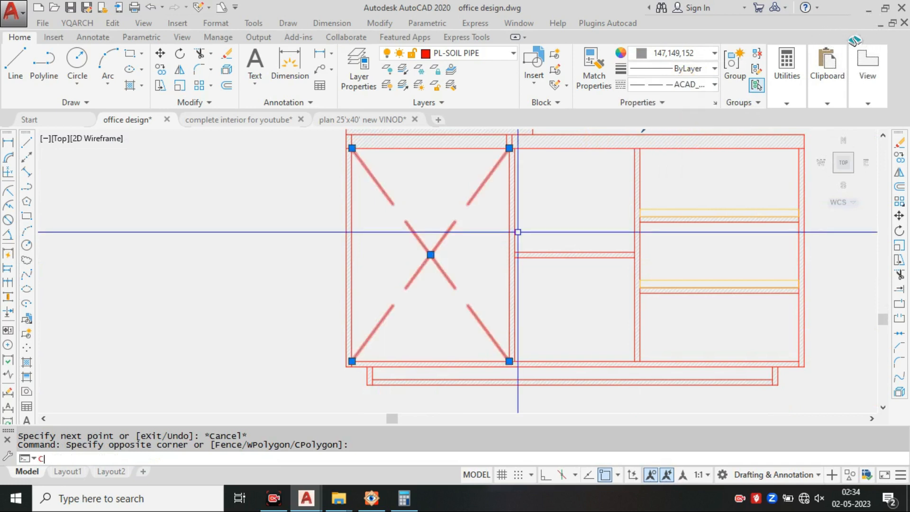
# Step: Set the linetype scale of the two diagonals to 0.2000 in their properties
pyautogui.write('h')
pyautogui.press('Return')
pyautogui.click(653, 132)
pyautogui.write('0.2000')
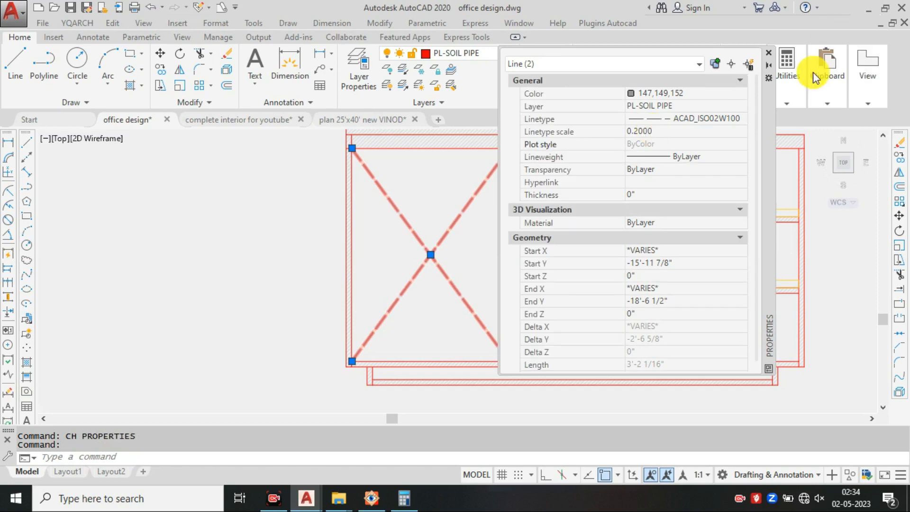
pyautogui.click(767, 56)
pyautogui.press('Escape')
pyautogui.press('Escape')
pyautogui.scroll(-5, 541, 224)
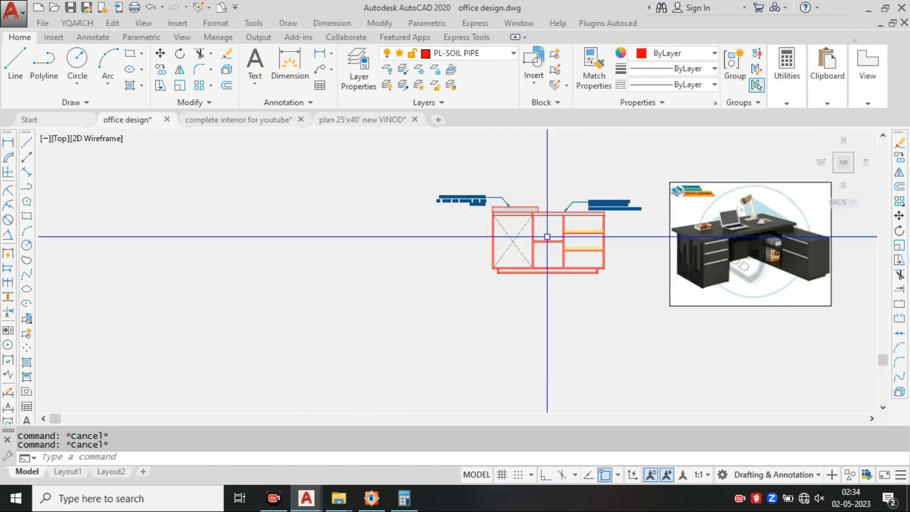
# Step: Examine how the drawer boxes are drawn in the reference sheet's sectional elevation A-A'
pyautogui.scroll(2, 561, 227)
pyautogui.scroll(2, 542, 219)
pyautogui.scroll(-8, 549, 257)
pyautogui.moveTo(442, 179); pyautogui.dragTo(501, 355, button='middle')
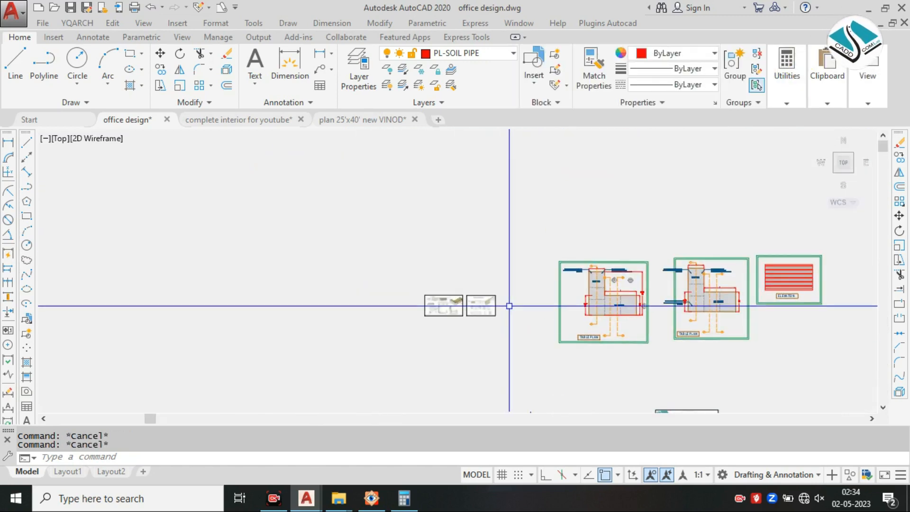
pyautogui.scroll(6, 611, 288)
pyautogui.moveTo(545, 288); pyautogui.dragTo(844, 206, button='middle')
pyautogui.scroll(5, 269, 282)
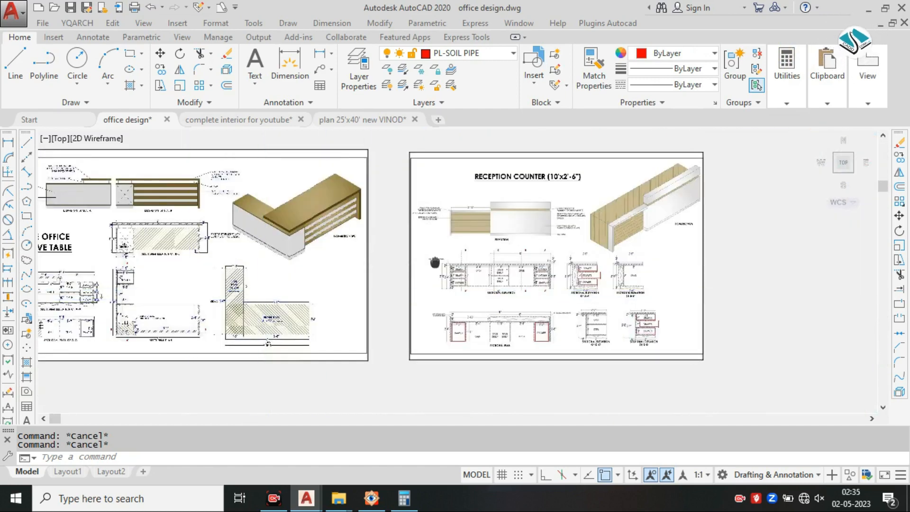
pyautogui.moveTo(434, 264); pyautogui.dragTo(725, 222, button='middle')
pyautogui.scroll(2, 420, 274)
pyautogui.scroll(2, 420, 274)
pyautogui.scroll(3, 370, 207)
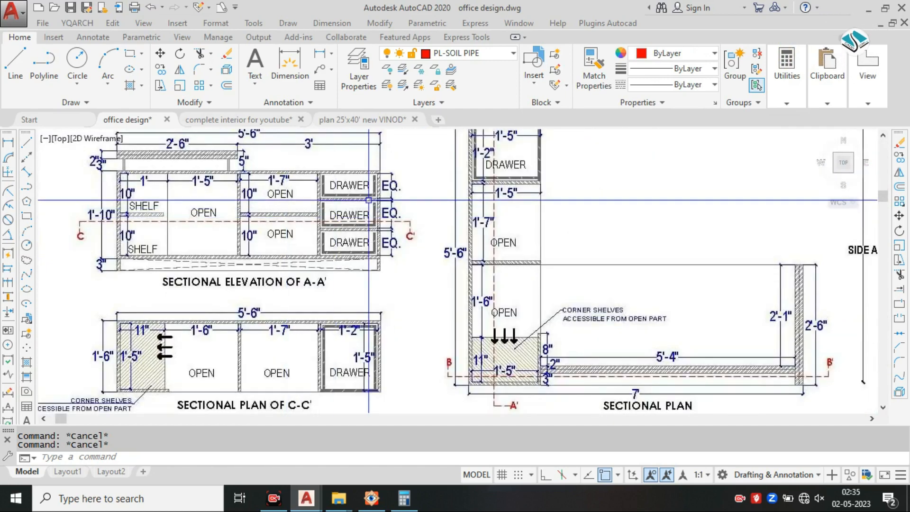
pyautogui.scroll(1, 370, 191)
pyautogui.scroll(2, 371, 191)
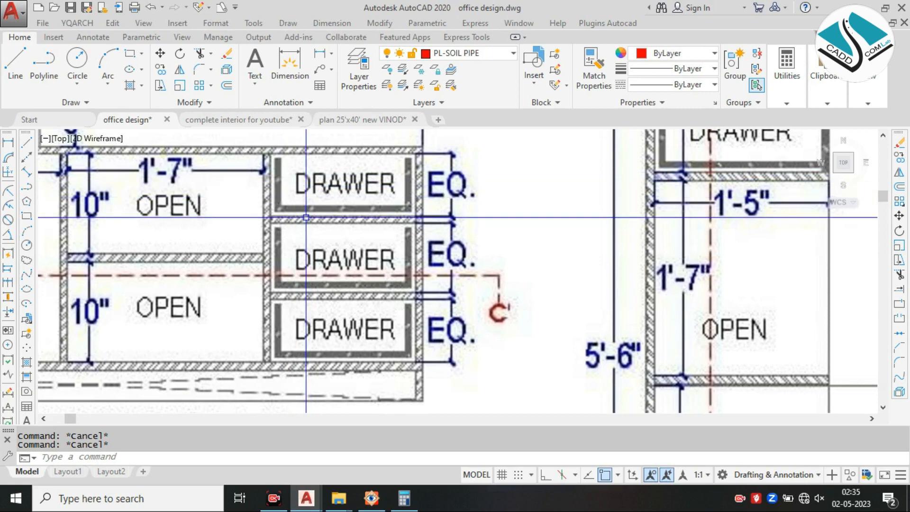
# Step: Erase the yellow drawer base strips above both shelves in the cabinet's right compartment
pyautogui.scroll(-10, 423, 168)
pyautogui.moveTo(469, 241)
pyautogui.mouseDown(button='middle')
pyautogui.moveTo(521, 262)
pyautogui.moveTo(382, 162)
pyautogui.moveTo(398, 228)
pyautogui.mouseUp(button='middle')
pyautogui.scroll(5, 398, 231)
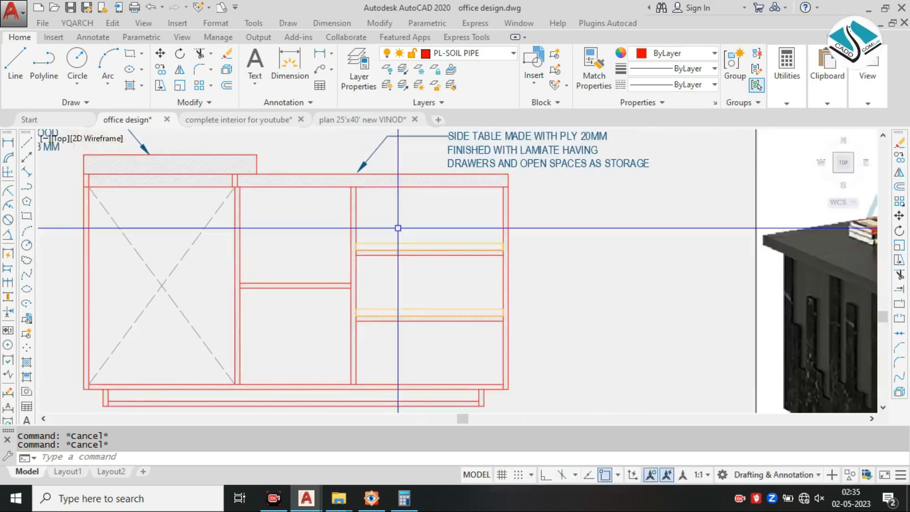
pyautogui.click(402, 237)
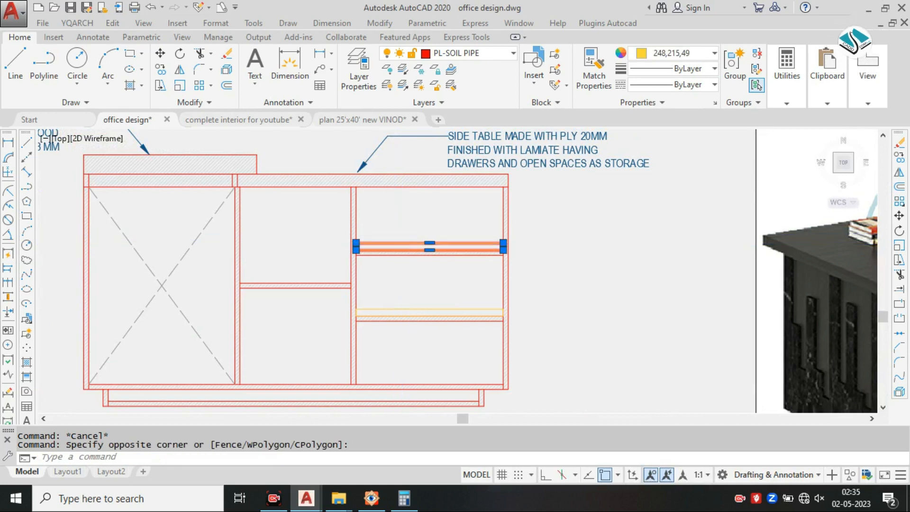
pyautogui.write('e')
pyautogui.press('Return')
pyautogui.write('e')
pyautogui.press('Return')
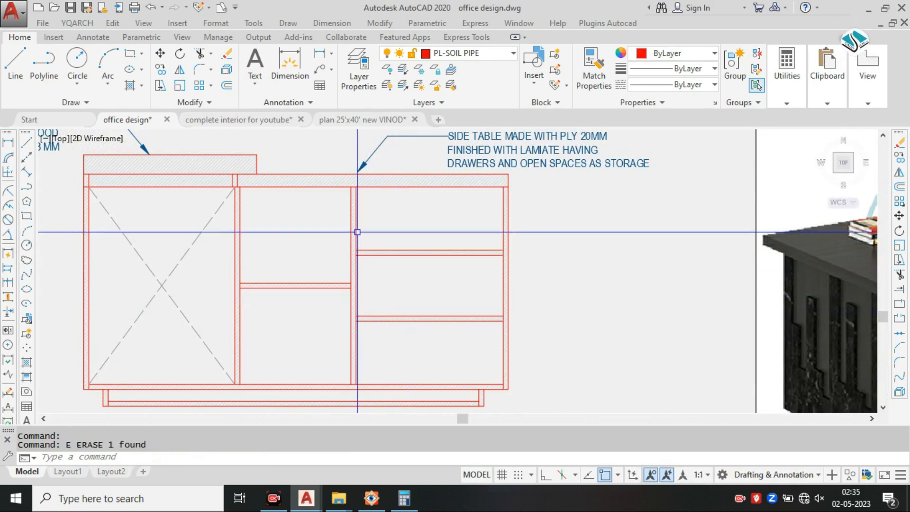
# Step: Draw a thin upright rectangle against the divider in the top drawer space, reaching down to the shelf, as the drawer's left side
pyautogui.write('REC')
pyautogui.press('Return')
pyautogui.scroll(5, 355, 227)
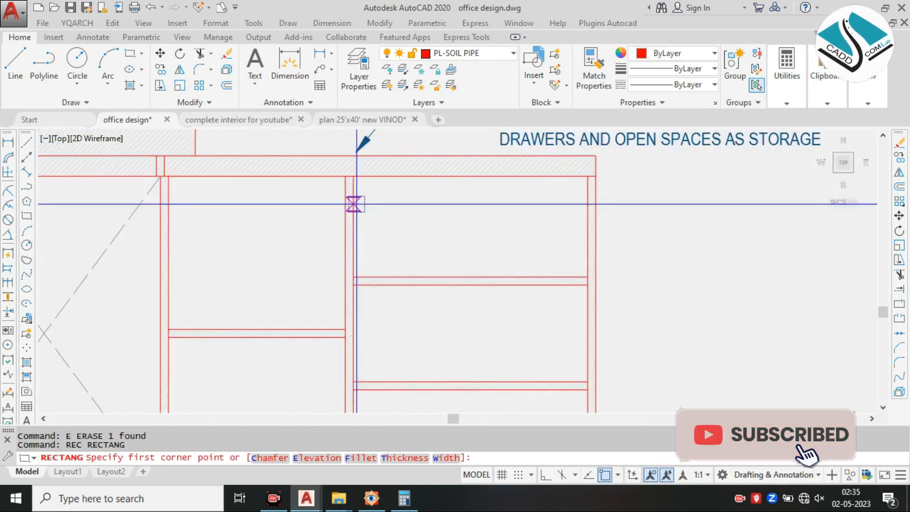
pyautogui.click(354, 243)
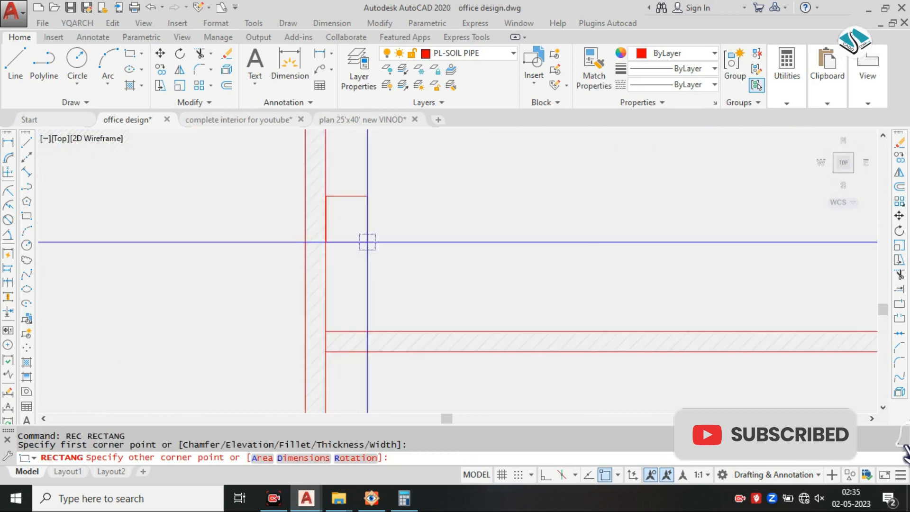
pyautogui.click(340, 331)
pyautogui.press('Escape')
# Step: Draw a thin horizontal rectangle along the upper shelf, from the drawer's left side to the right cabinet panel, as the drawer base
pyautogui.press('Return')
pyautogui.click(341, 318)
pyautogui.moveTo(717, 325); pyautogui.dragTo(355, 299, button='middle')
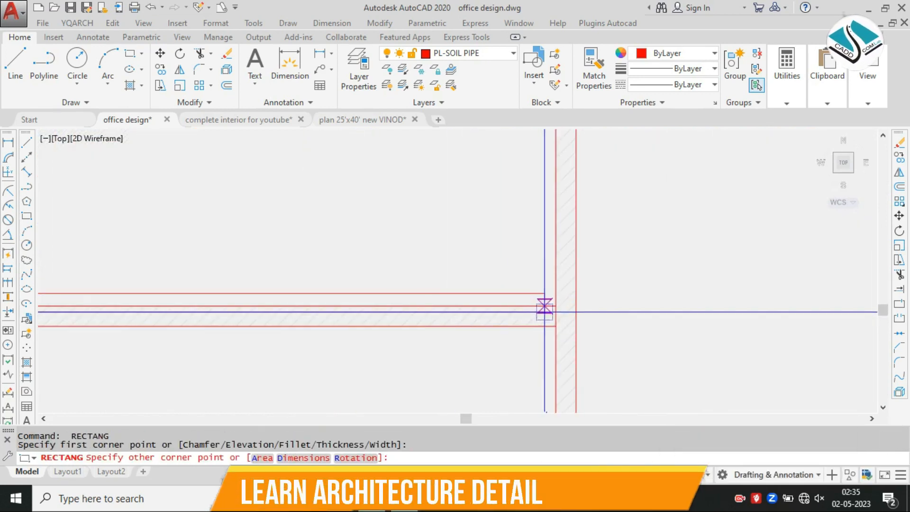
pyautogui.click(553, 305)
pyautogui.press('Escape')
pyautogui.scroll(-2, 134, 206)
# Step: Copy the drawer's left side rectangle to the opposite end, against the right cabinet panel
pyautogui.moveTo(134, 206); pyautogui.dragTo(344, 248, button='middle')
pyautogui.click(246, 252)
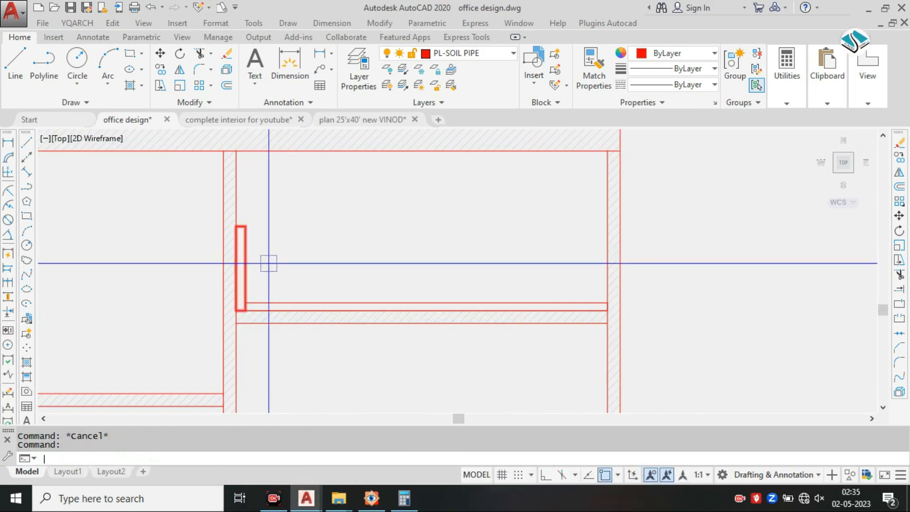
pyautogui.write('co')
pyautogui.press('Return')
pyautogui.scroll(2, 263, 273)
pyautogui.click(235, 330)
pyautogui.moveTo(701, 359); pyautogui.dragTo(521, 366, button='middle')
pyautogui.click(631, 338)
pyautogui.press('Escape')
# Step: Change the colour of the drawer's two side rectangles and its base to yellow 248,215,49
pyautogui.click(625, 189)
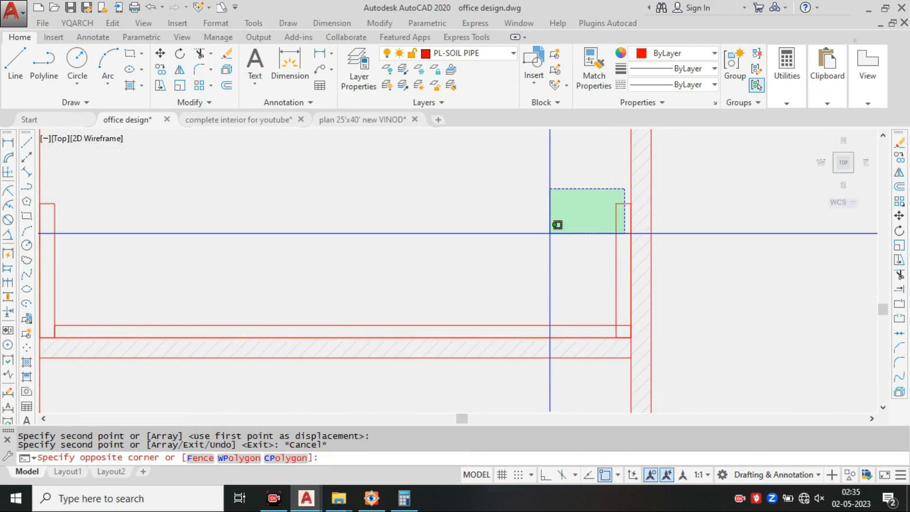
pyautogui.moveTo(550, 233); pyautogui.dragTo(711, 229, button='middle')
pyautogui.click(221, 277)
pyautogui.click(287, 326)
pyautogui.click(351, 308)
pyautogui.click(420, 322)
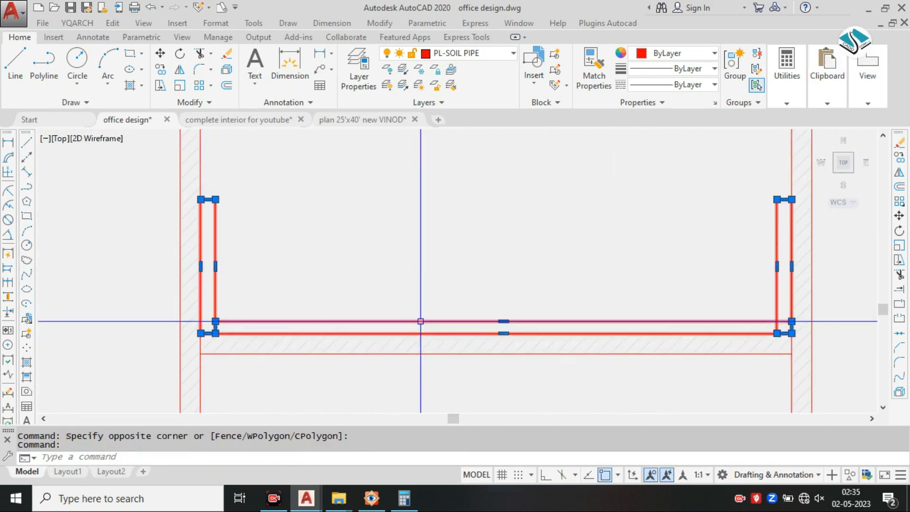
pyautogui.click(685, 54)
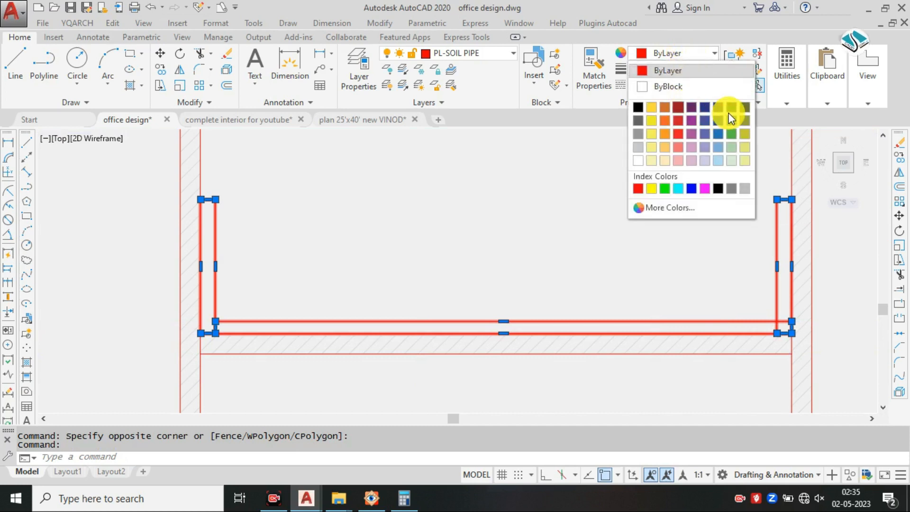
pyautogui.scroll(-4, 488, 217)
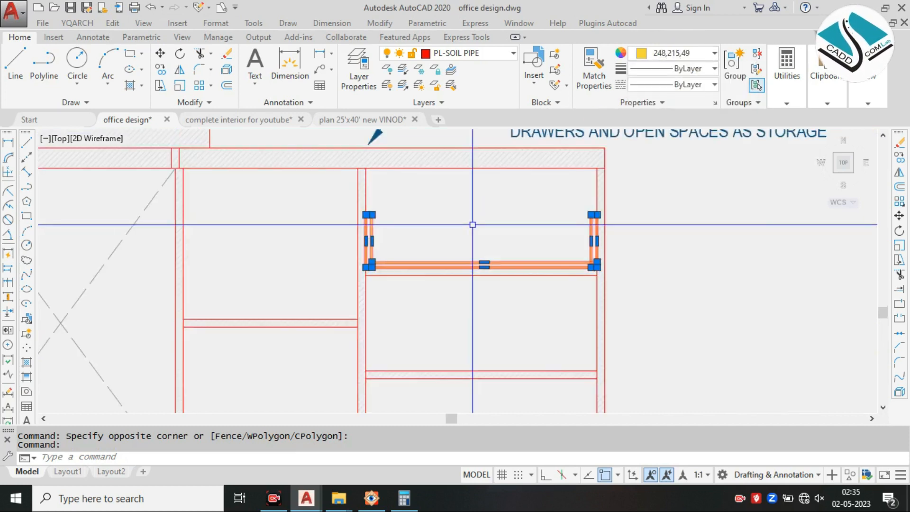
pyautogui.press('Escape')
pyautogui.moveTo(313, 192)
pyautogui.mouseDown()
pyautogui.moveTo(634, 284)
pyautogui.moveTo(626, 294)
pyautogui.mouseUp()
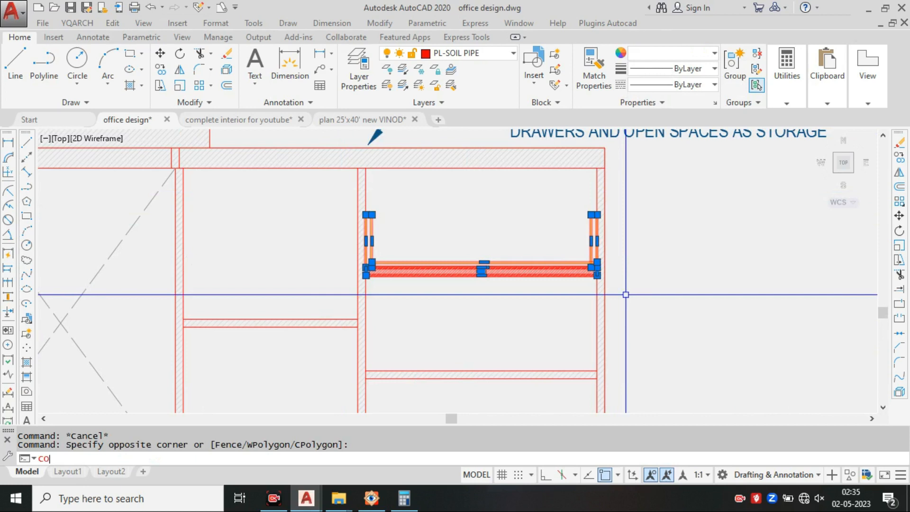
pyautogui.press('Escape')
# Step: Copy the yellow drawer base and two side rectangles from the top drawer space down onto the shelf of the middle drawer space
pyautogui.scroll(5, 373, 184)
pyautogui.click(483, 217)
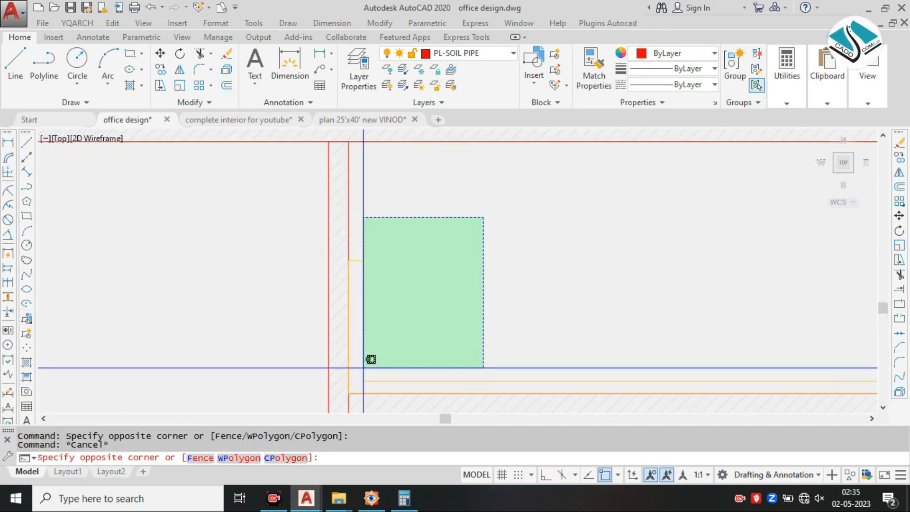
pyautogui.click(363, 381)
pyautogui.moveTo(646, 343); pyautogui.dragTo(455, 295, button='middle')
pyautogui.click(735, 278)
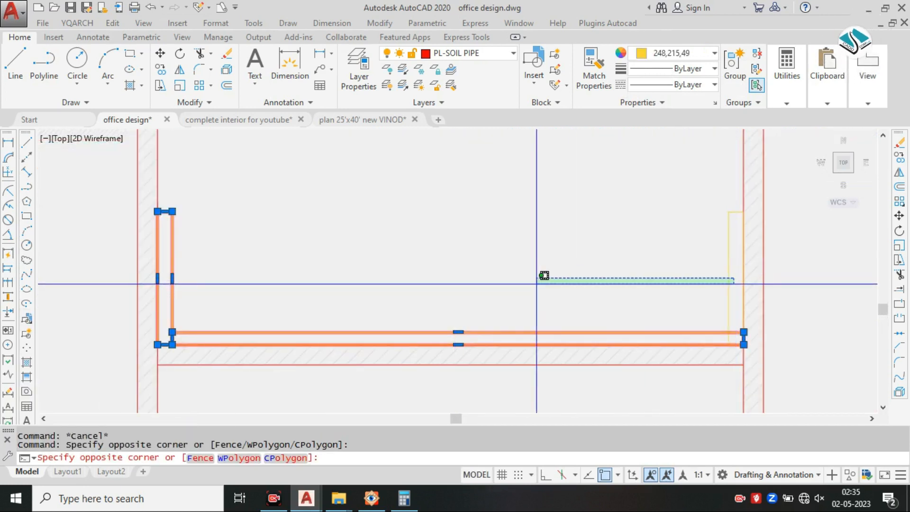
pyautogui.click(536, 284)
pyautogui.write('co')
pyautogui.press('Return')
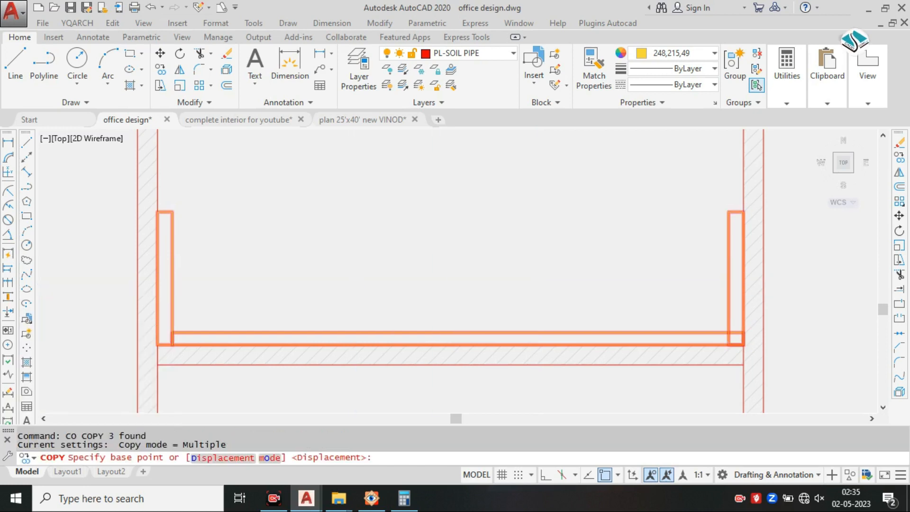
pyautogui.moveTo(164, 346); pyautogui.dragTo(262, 280, button='middle')
pyautogui.click(253, 272)
pyautogui.scroll(-2, 314, 272)
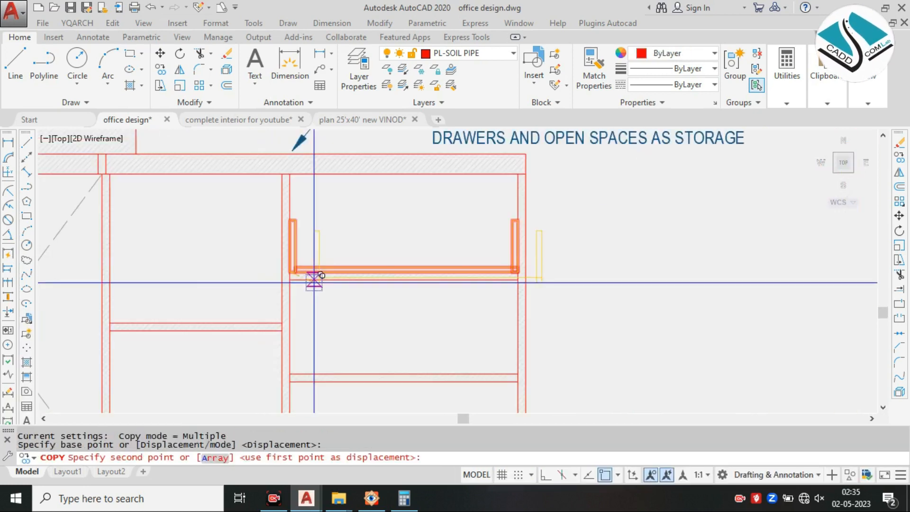
pyautogui.scroll(1, 306, 345)
pyautogui.moveTo(306, 345); pyautogui.dragTo(338, 271, button='middle')
pyautogui.click(314, 316)
# Step: Place another copy of the drawer rectangles on the cabinet bottom in the lowest drawer space
pyautogui.scroll(-2, 334, 309)
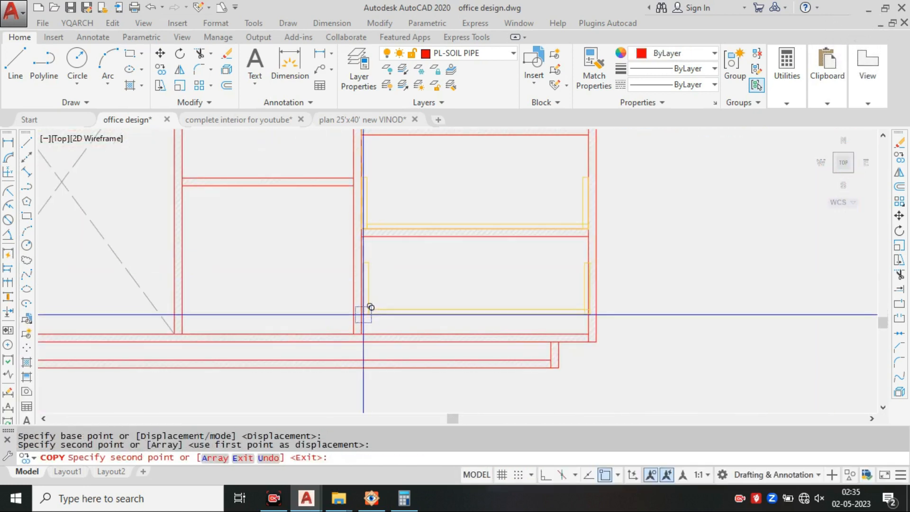
pyautogui.scroll(1, 366, 313)
pyautogui.click(361, 333)
pyautogui.scroll(-2, 385, 280)
pyautogui.press('Escape')
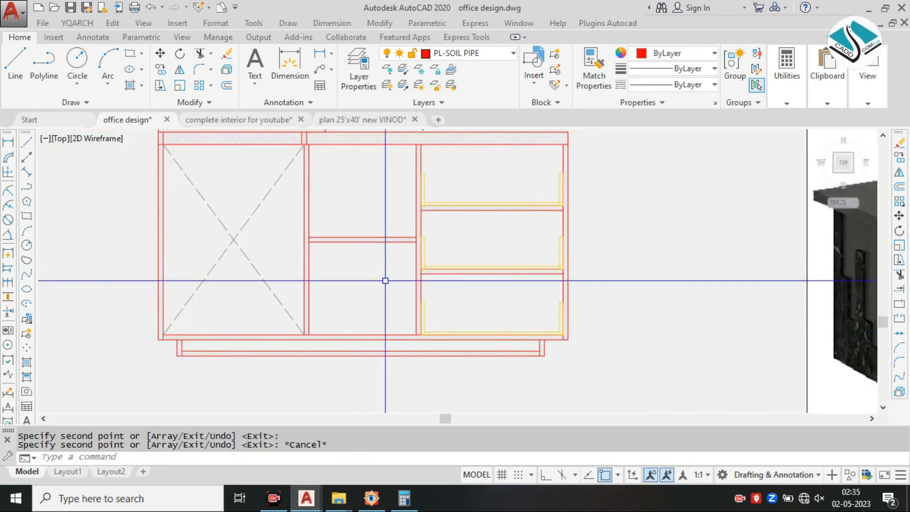
# Step: Examine the compartment labels in the reference sheet's sectional elevation of A-A'
pyautogui.scroll(-5, 462, 301)
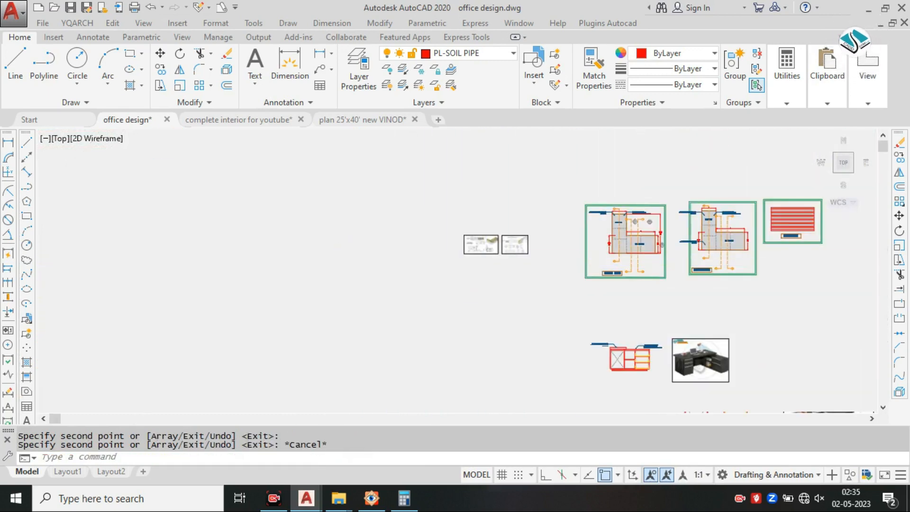
pyautogui.scroll(8, 483, 250)
pyautogui.scroll(4, 312, 228)
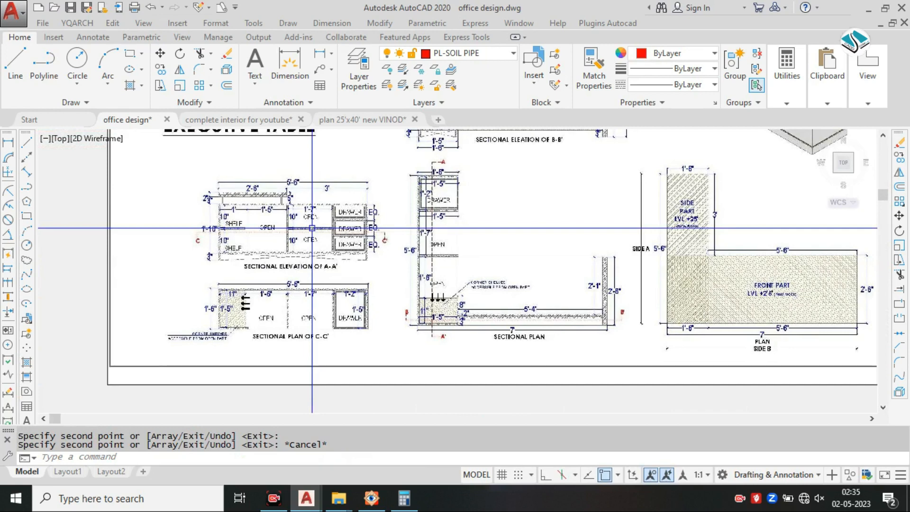
pyautogui.scroll(2, 314, 228)
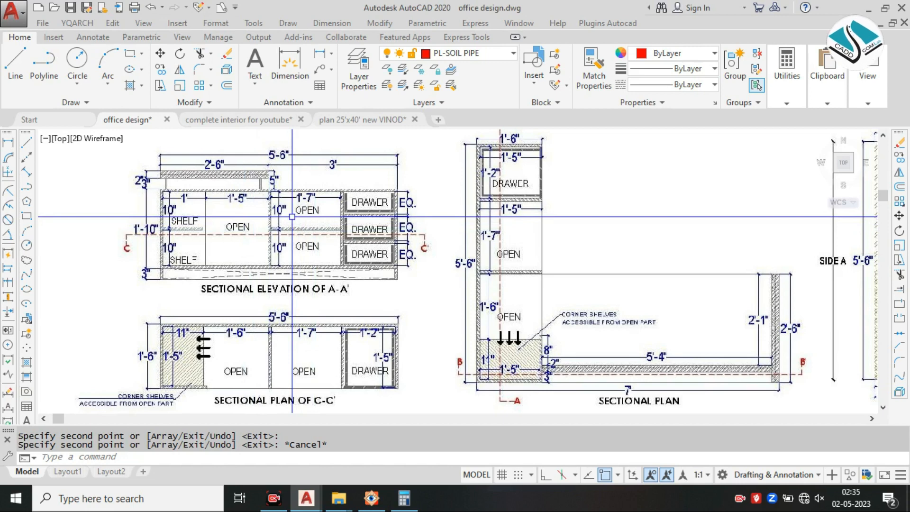
pyautogui.scroll(-6, 292, 217)
pyautogui.moveTo(505, 304); pyautogui.dragTo(411, 239, button='middle')
pyautogui.scroll(5, 470, 309)
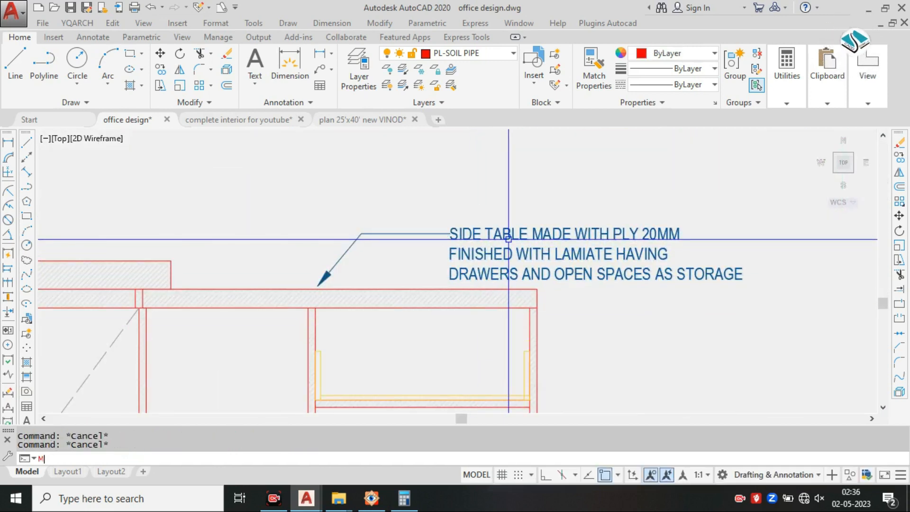
# Step: Copy the TABLE PLAN title text from the framed plan onto the upper part of the cabinet section
pyautogui.scroll(-4, 508, 239)
pyautogui.moveTo(595, 185); pyautogui.dragTo(488, 321, button='middle')
pyautogui.scroll(4, 538, 185)
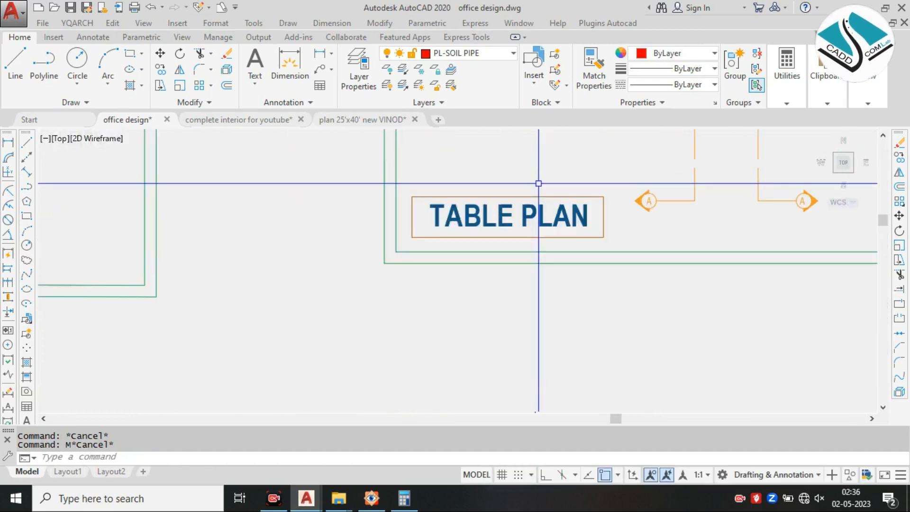
pyautogui.click(473, 225)
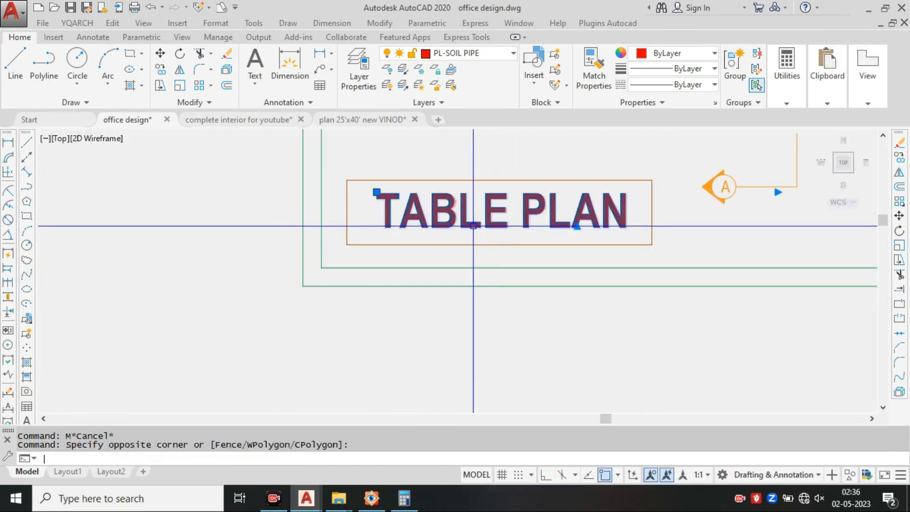
pyautogui.click(539, 162)
pyautogui.scroll(-4, 445, 277)
pyautogui.moveTo(332, 379); pyautogui.dragTo(483, 199, button='middle')
pyautogui.scroll(4, 478, 260)
pyautogui.click(471, 193)
pyautogui.press('Escape')
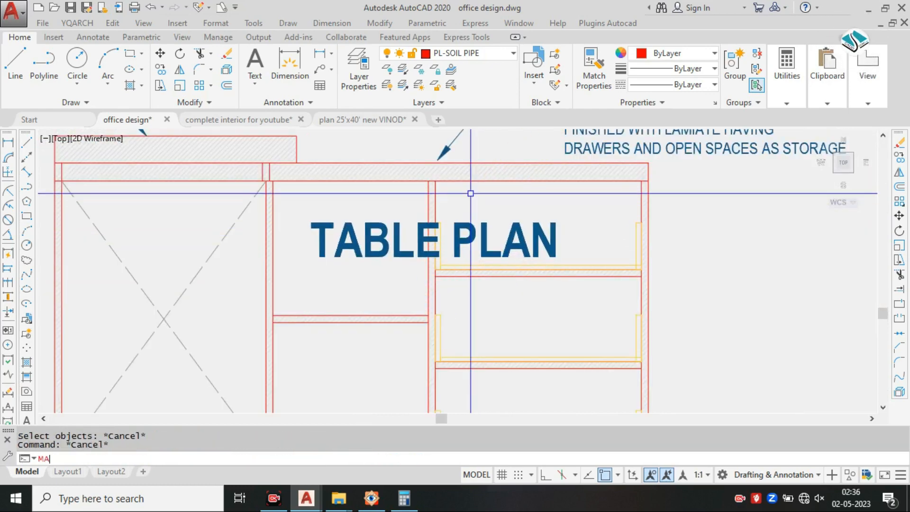
# Step: Match the properties of the copied TABLE PLAN text to the side table material note
pyautogui.write('MA')
pyautogui.press('Return')
pyautogui.scroll(-2, 471, 193)
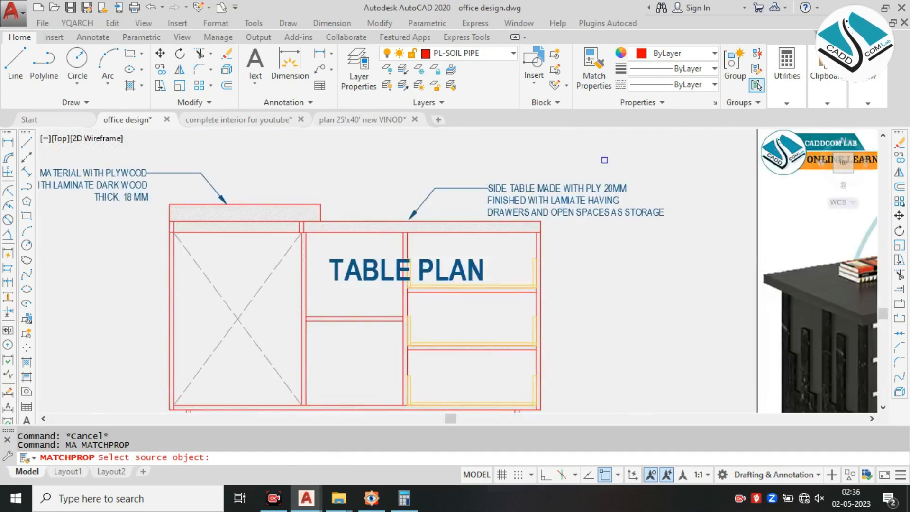
pyautogui.click(540, 200)
pyautogui.click(432, 259)
pyautogui.press('Escape')
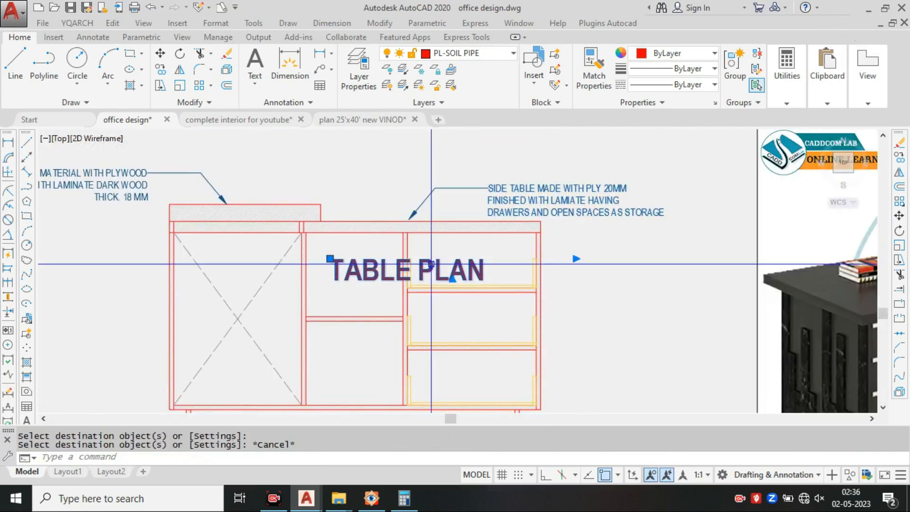
# Step: Change the copied title text to DRAWER with a text height of 2 1/2"
pyautogui.doubleClick(433, 266)
pyautogui.hotkey('ctrl', 'a')
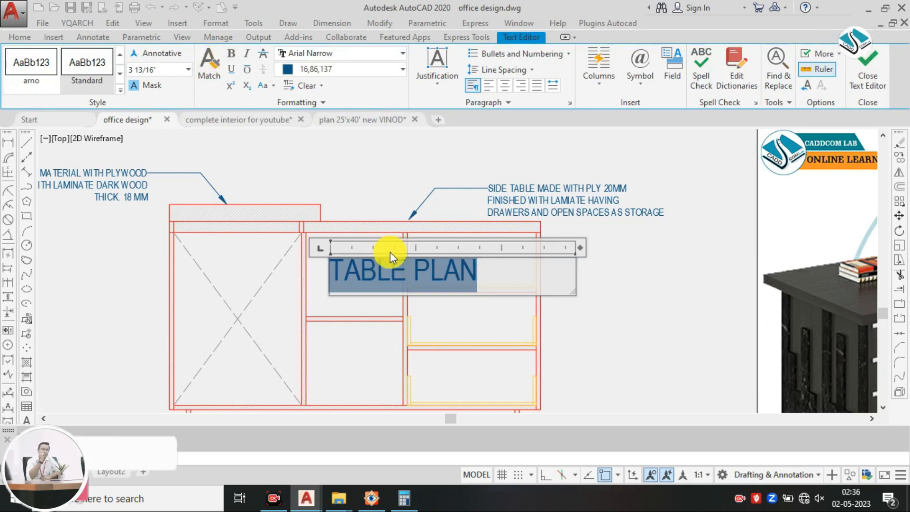
pyautogui.write('DRAWER')
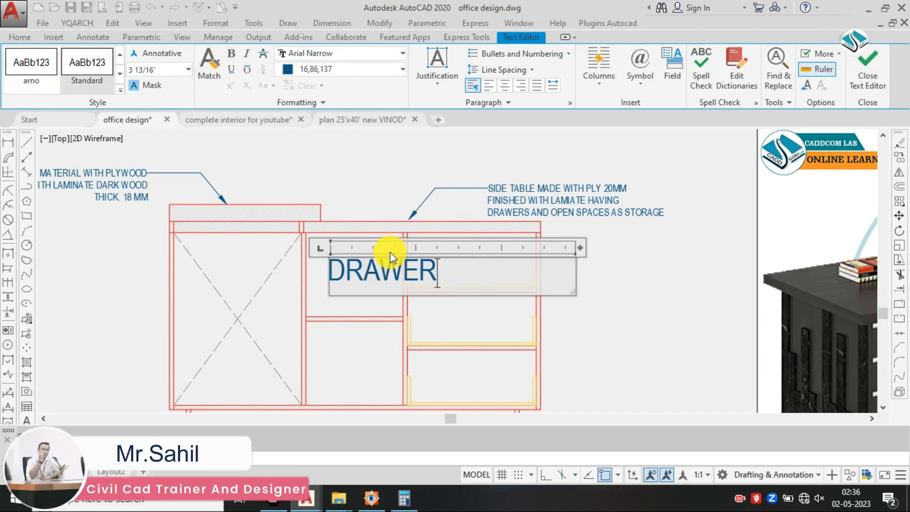
pyautogui.hotkey('ctrl', 'a')
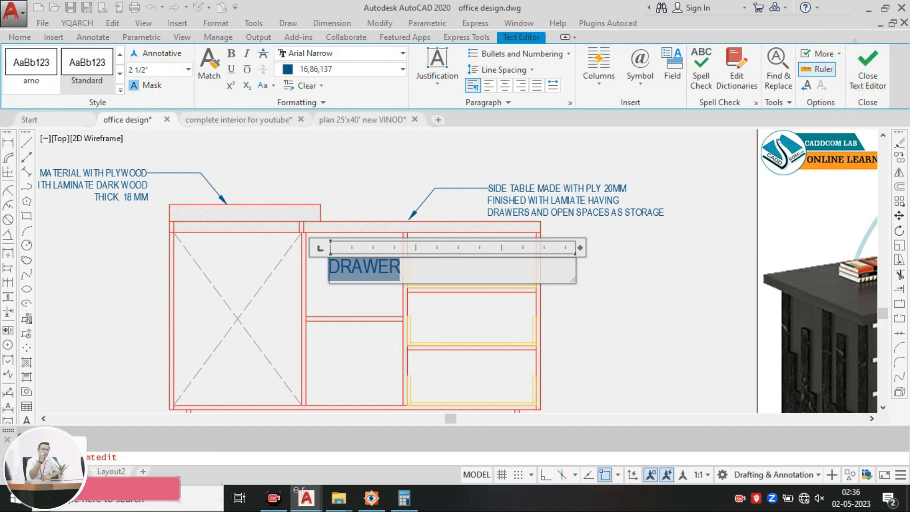
pyautogui.click(402, 293)
# Step: Scale the DRAWER text down from its lower-left corner to about 1 7/16" high
pyautogui.scroll(2, 363, 260)
pyautogui.press('Return')
pyautogui.click(311, 272)
pyautogui.click(385, 282)
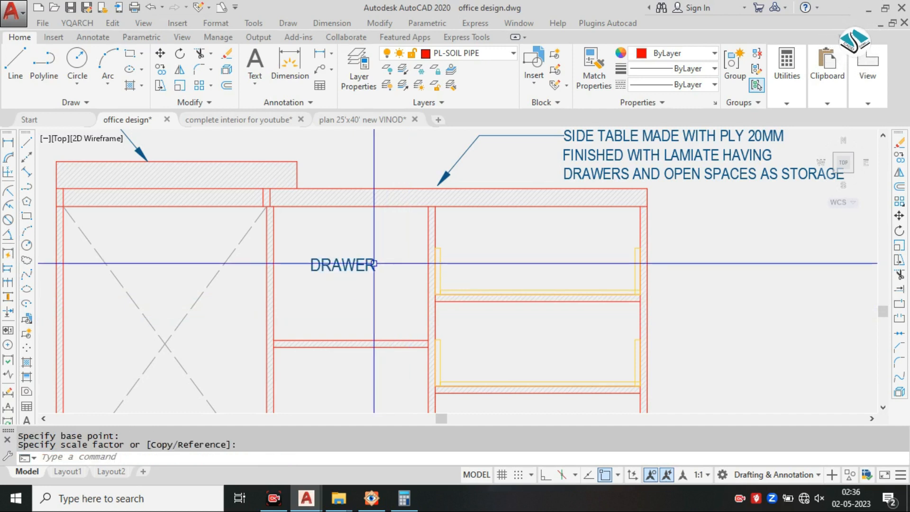
# Step: Move the DRAWER text into the middle of the top drawer space, above the drawer base
pyautogui.moveTo(386, 281); pyautogui.dragTo(335, 281)
pyautogui.write('m')
pyautogui.press('Return')
pyautogui.click(329, 258)
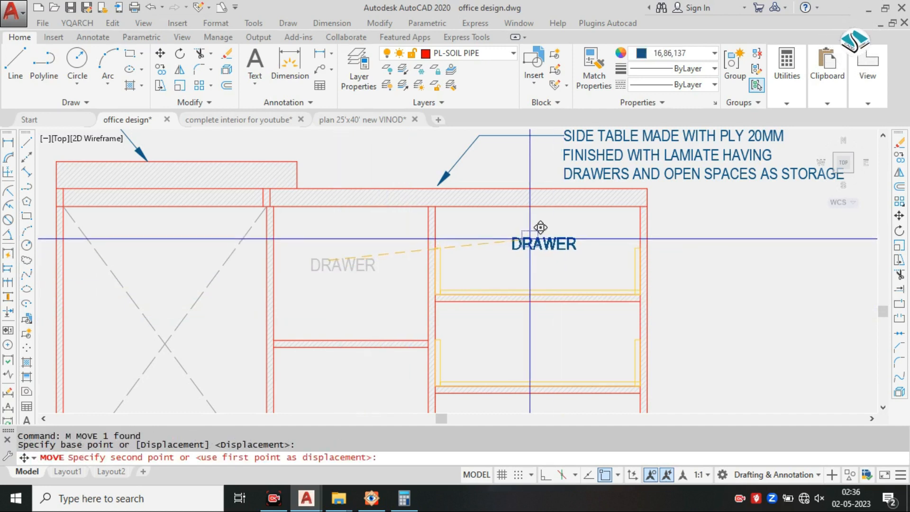
pyautogui.click(530, 237)
pyautogui.press('Escape')
pyautogui.click(567, 219)
pyautogui.click(505, 266)
pyautogui.press('Return')
pyautogui.press('Escape')
# Step: Copy the DRAWER label into the middle and lowest drawer spaces
pyautogui.click(540, 223)
pyautogui.click(515, 249)
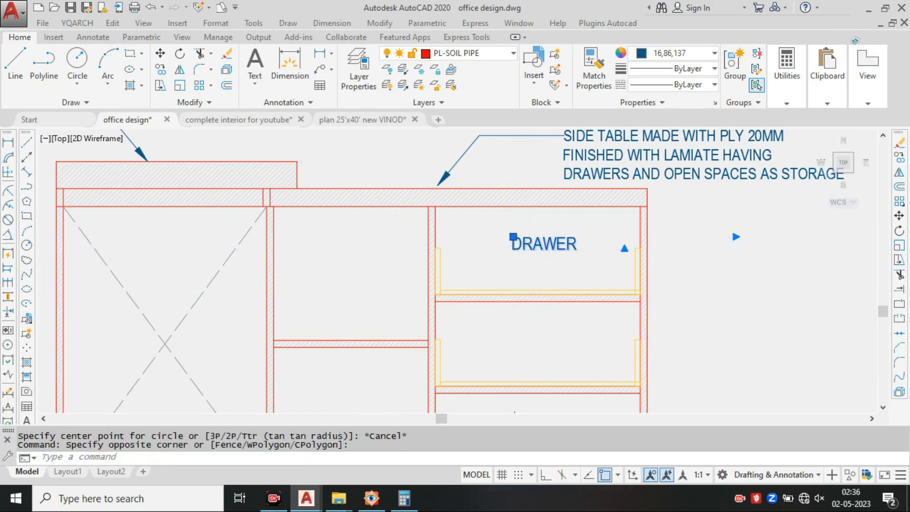
pyautogui.press('Return')
pyautogui.click(526, 249)
pyautogui.moveTo(529, 357); pyautogui.dragTo(510, 291, button='middle')
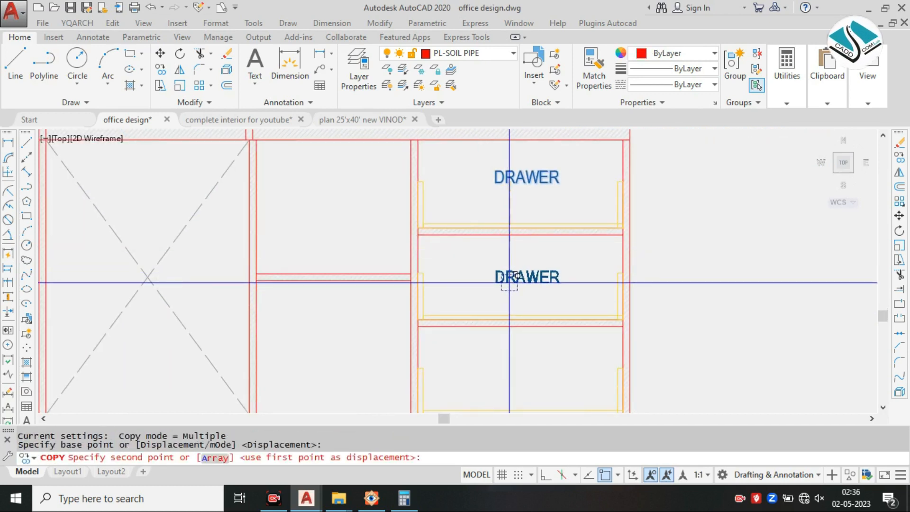
pyautogui.click(508, 283)
pyautogui.moveTo(539, 372); pyautogui.dragTo(537, 294, button='middle')
pyautogui.click(526, 285)
pyautogui.press('Escape')
# Step: Change the colour of all three DRAWER labels to grey 147,149,152
pyautogui.click(528, 285)
pyautogui.click(531, 199)
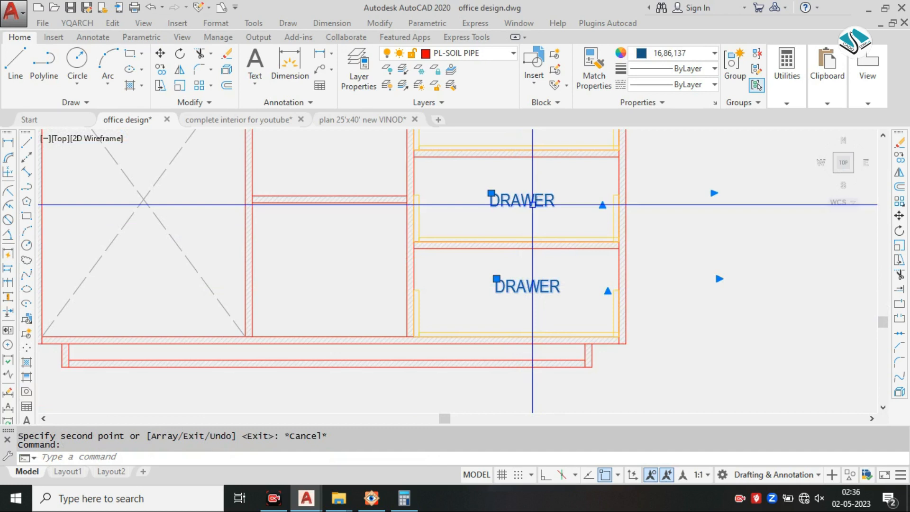
pyautogui.moveTo(532, 199); pyautogui.dragTo(532, 296, button='middle')
pyautogui.click(709, 53)
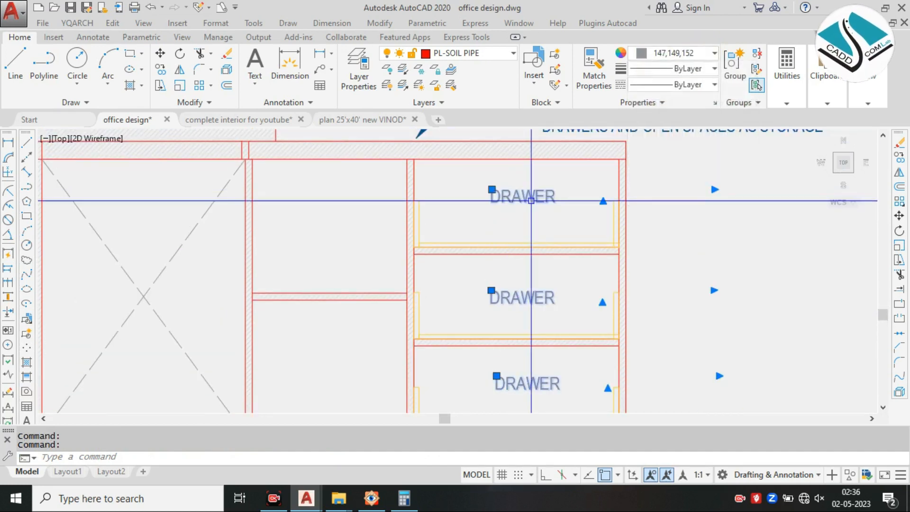
pyautogui.press('Escape')
# Step: Examine the reference sheet's sectional elevation for the labels of the open and shelf compartments
pyautogui.scroll(-2, 530, 204)
pyautogui.moveTo(345, 198)
pyautogui.mouseDown(button='middle')
pyautogui.moveTo(459, 262)
pyautogui.moveTo(520, 282)
pyautogui.mouseUp(button='middle')
pyautogui.scroll(-3, 474, 263)
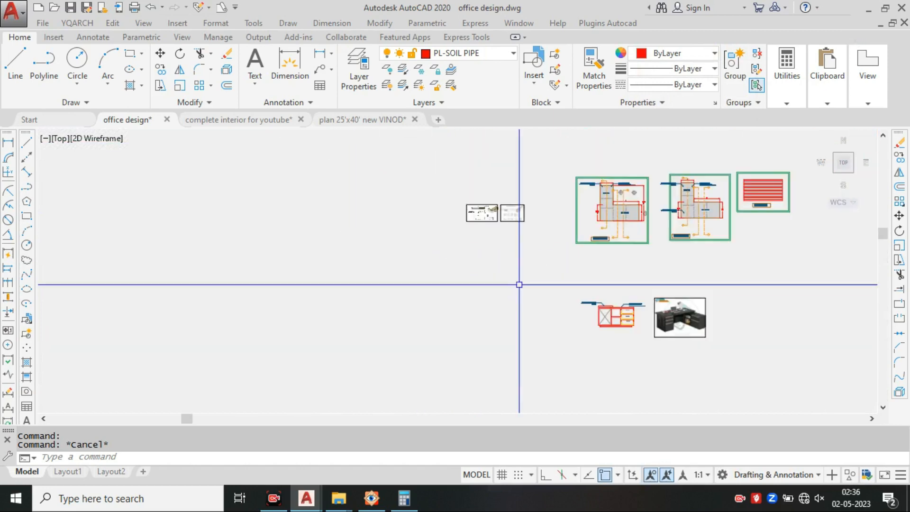
pyautogui.scroll(12, 481, 209)
pyautogui.moveTo(417, 207); pyautogui.dragTo(540, 217, button='middle')
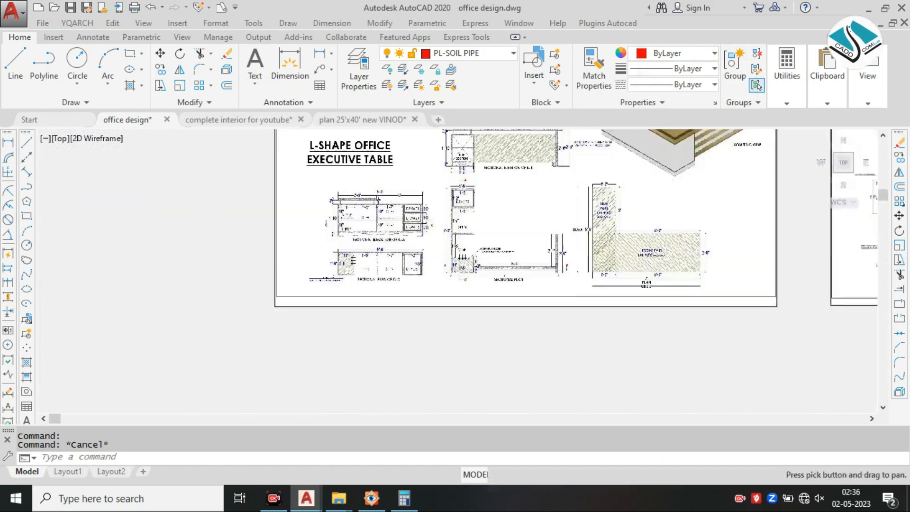
pyautogui.scroll(6, 355, 229)
pyautogui.moveTo(334, 197); pyautogui.dragTo(333, 235, button='middle')
pyautogui.scroll(-6, 333, 200)
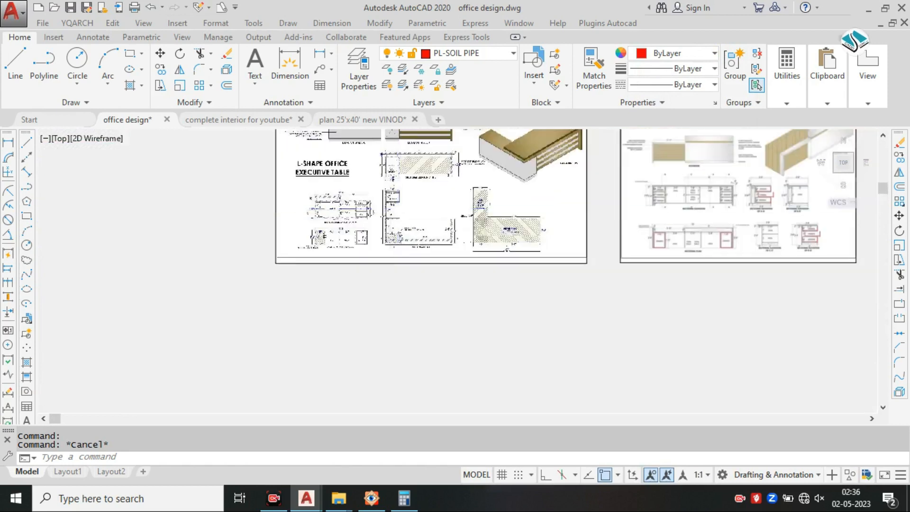
pyautogui.moveTo(551, 243); pyautogui.dragTo(398, 253, button='middle')
pyautogui.moveTo(628, 251); pyautogui.dragTo(514, 131, button='middle')
pyautogui.scroll(-5, 514, 130)
pyautogui.scroll(15, 488, 209)
# Step: Copy the top DRAWER label into the left compartment, above the crossing of the dashed diagonals
pyautogui.click(743, 222)
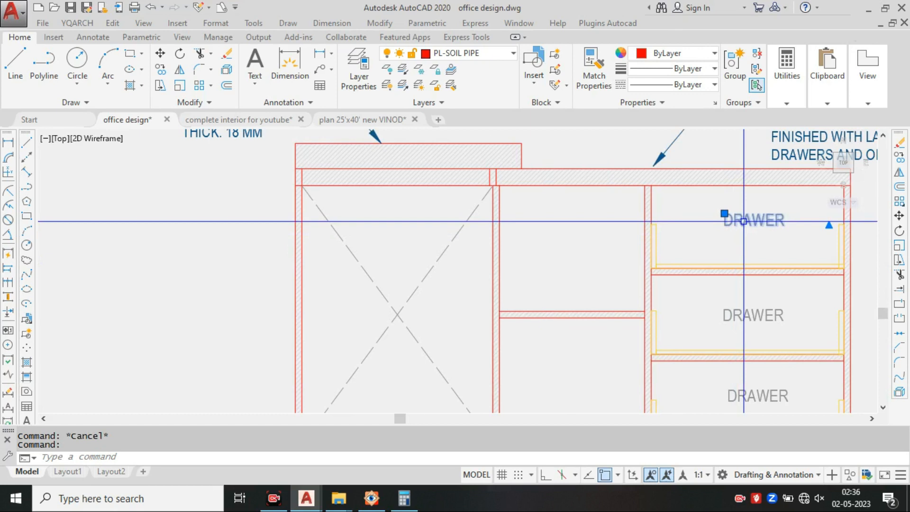
pyautogui.write('co')
pyautogui.press('Return')
pyautogui.click(722, 223)
pyautogui.moveTo(722, 223); pyautogui.dragTo(787, 164, button='middle')
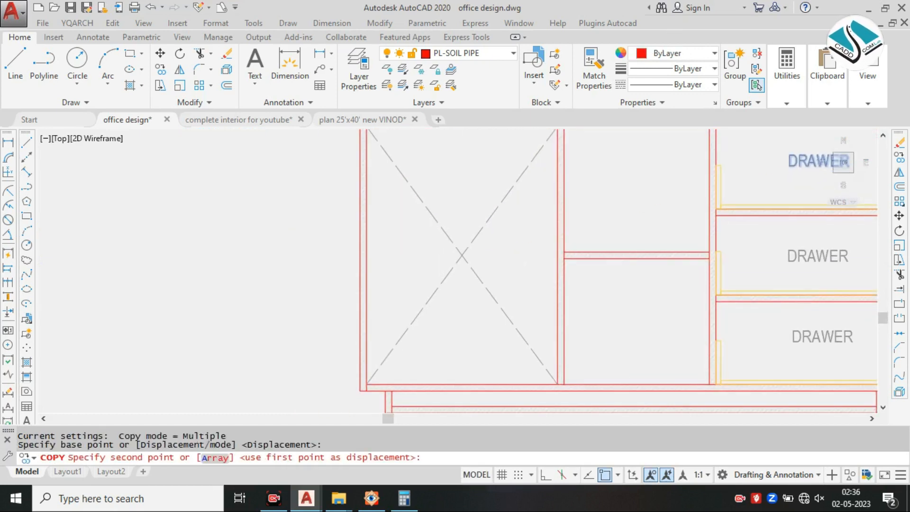
pyautogui.click(459, 181)
pyautogui.press('Escape')
# Step: Change the text of the label in the left compartment to OPEN
pyautogui.click(458, 181)
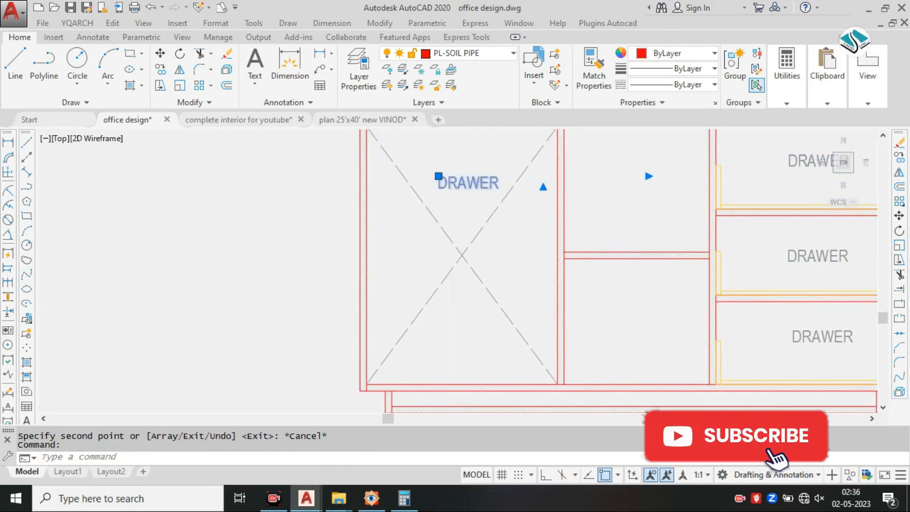
pyautogui.doubleClick(461, 182)
pyautogui.write('OPEN')
pyautogui.click(302, 176)
pyautogui.scroll(-1, 514, 281)
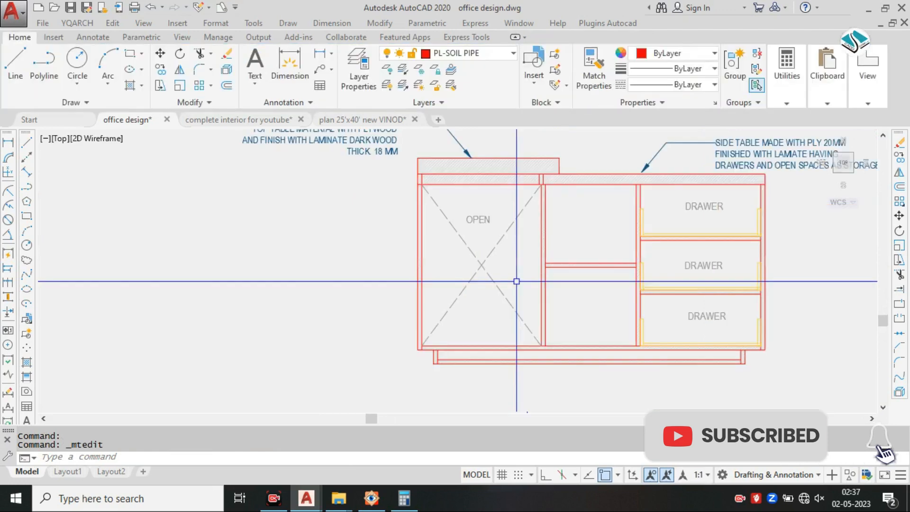
pyautogui.moveTo(557, 238); pyautogui.dragTo(491, 262, button='middle')
pyautogui.press('Escape')
pyautogui.scroll(2, 592, 237)
pyautogui.click(633, 194)
pyautogui.write('c')
pyautogui.click(650, 202)
pyautogui.press('Escape')
# Step: Copy the top DRAWER label into the upper middle compartment
pyautogui.write('co')
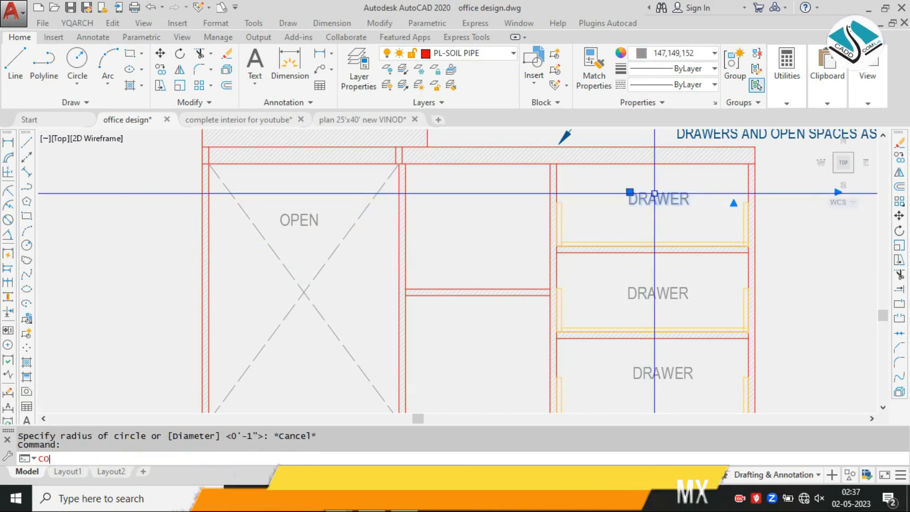
pyautogui.press('Return')
pyautogui.click(644, 209)
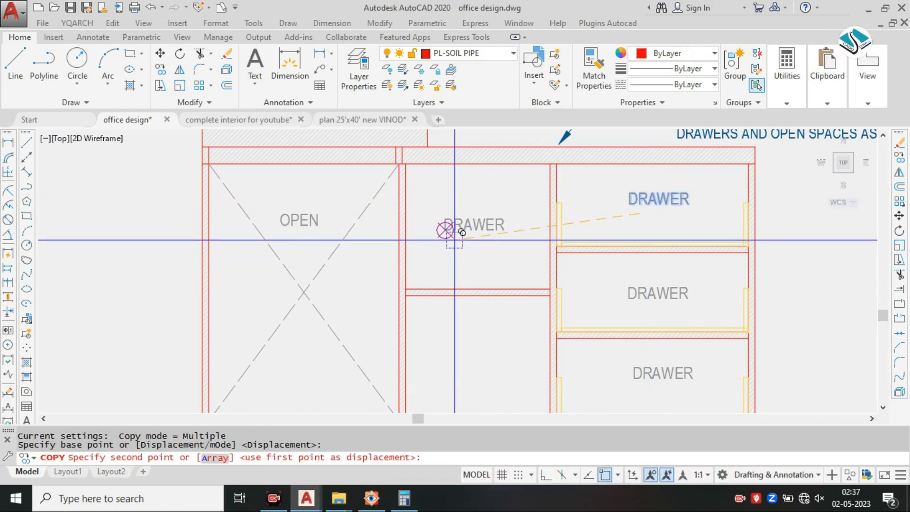
pyautogui.click(457, 233)
pyautogui.press('Escape')
# Step: Change the text of the label in the upper middle compartment to SHELF
pyautogui.doubleClick(471, 222)
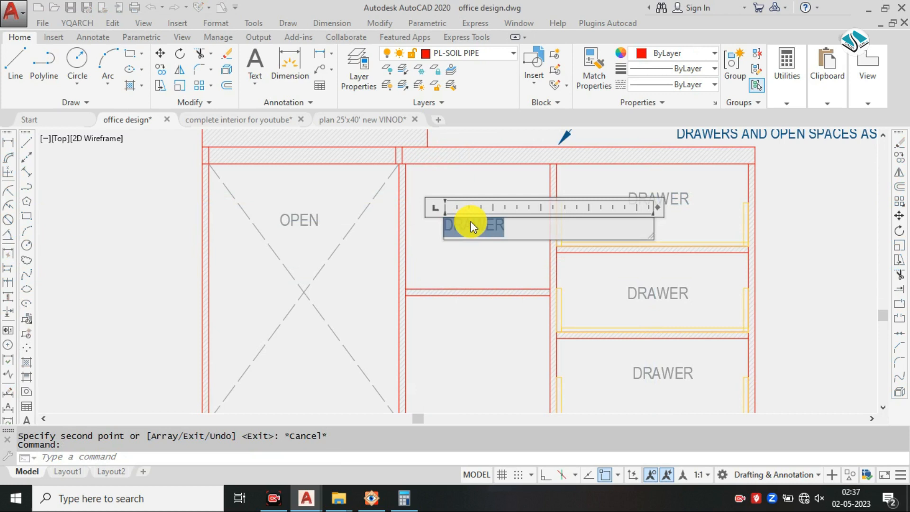
pyautogui.write('SHELF')
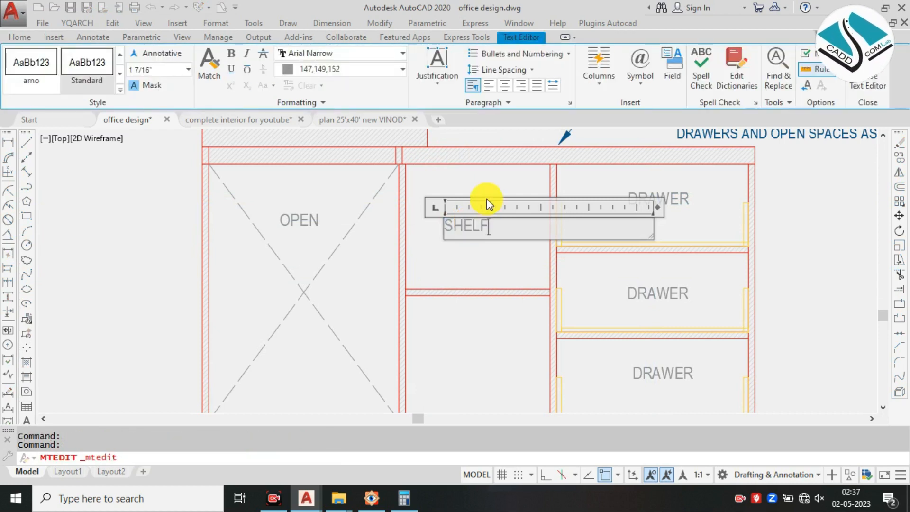
pyautogui.click(487, 193)
pyautogui.press('Escape')
# Step: Copy the SHELF label into the lower middle compartment, beneath the horizontal divider
pyautogui.click(456, 245)
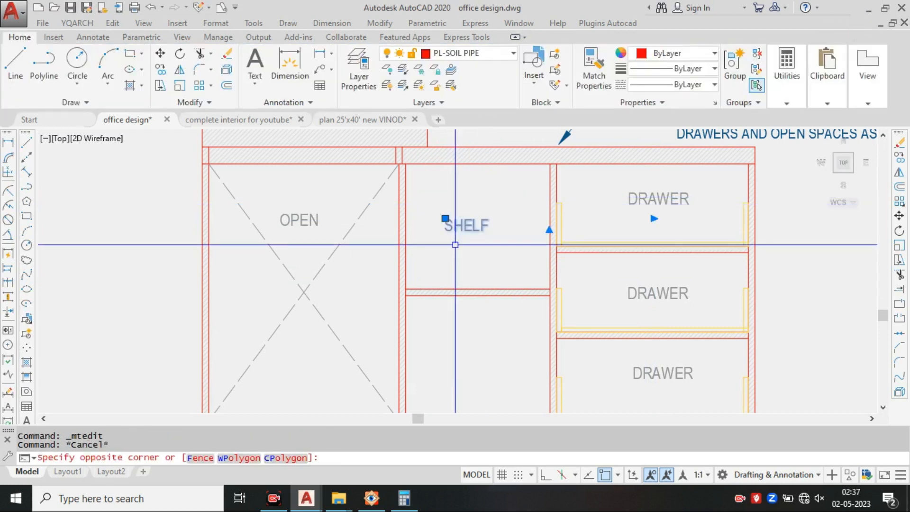
pyautogui.press('space')
pyautogui.click(460, 240)
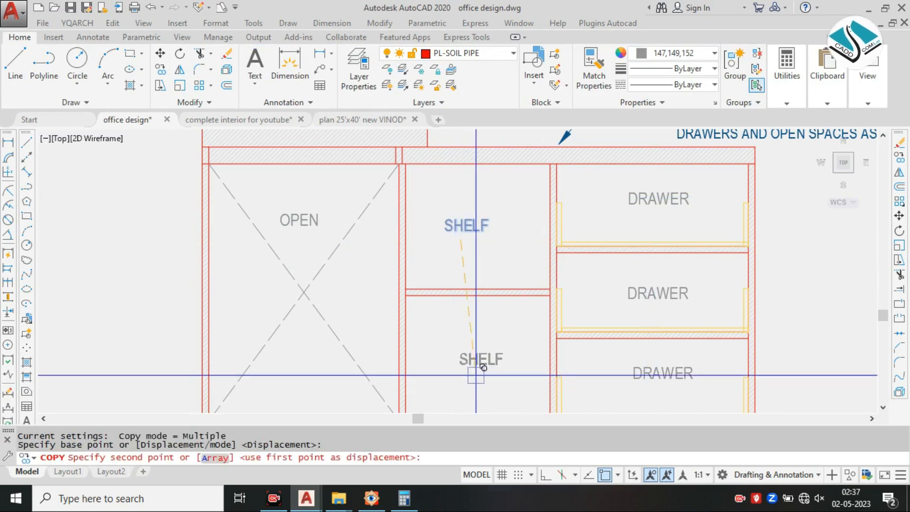
pyautogui.click(463, 388)
pyautogui.press('Escape')
# Step: Examine the L-shape office executive table reference's sectional elevation and sectional plans for compartment labels and shelf notes
pyautogui.scroll(-5, 539, 269)
pyautogui.scroll(-1, 387, 213)
pyautogui.moveTo(387, 213); pyautogui.dragTo(543, 311, button='middle')
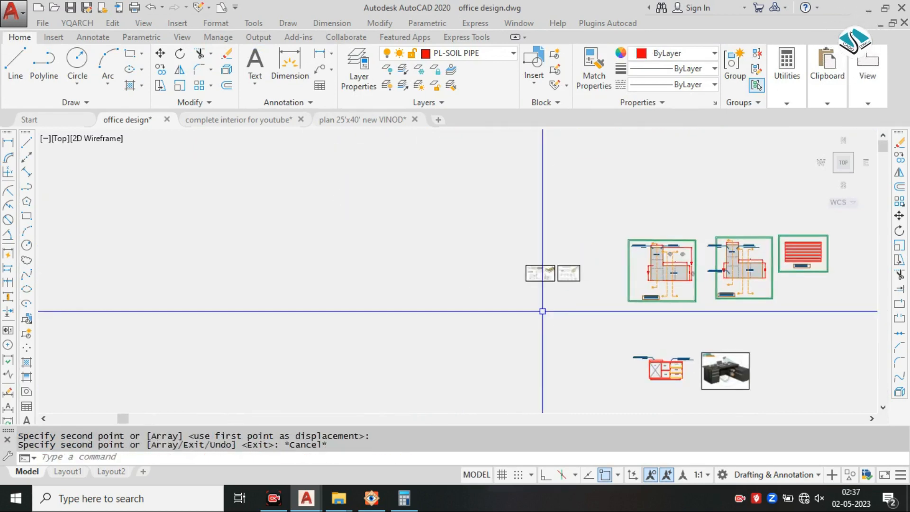
pyautogui.moveTo(379, 156); pyautogui.dragTo(564, 287, button='middle')
pyautogui.scroll(4, 567, 291)
pyautogui.moveTo(374, 265); pyautogui.dragTo(341, 290, button='middle')
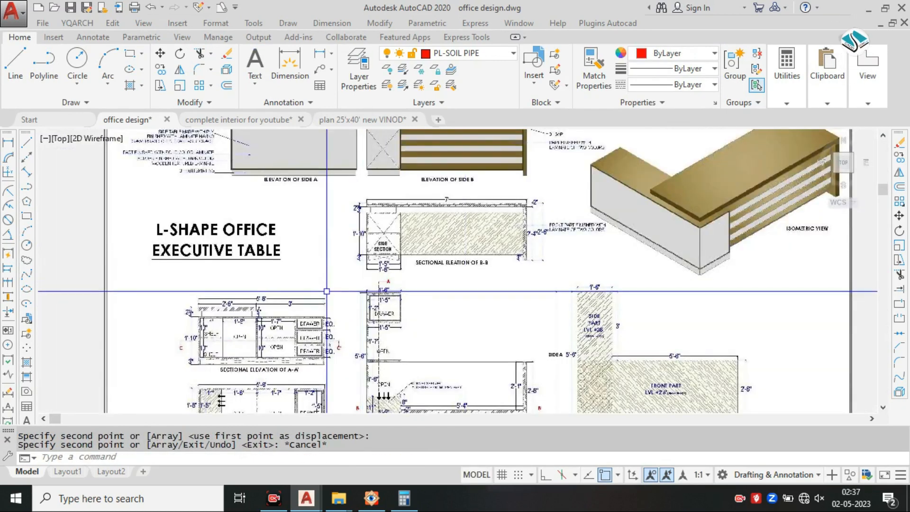
pyautogui.scroll(6, 342, 291)
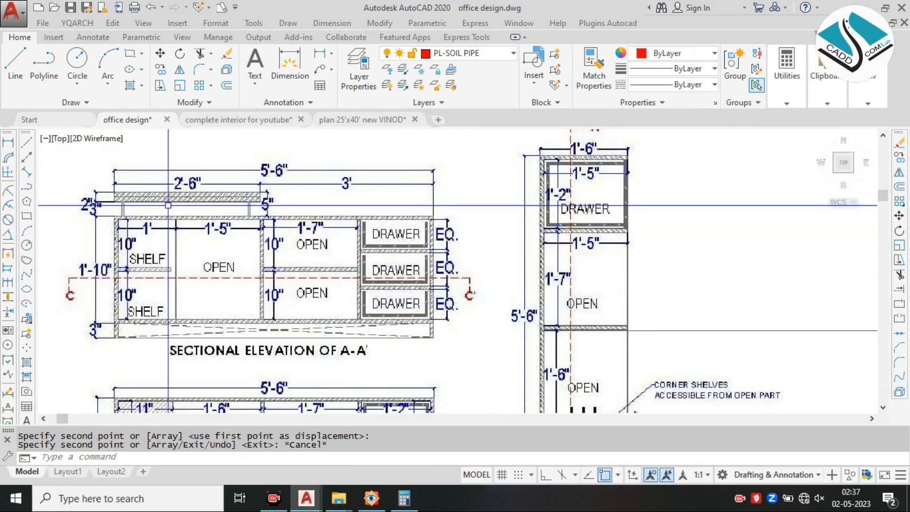
pyautogui.scroll(-2, 224, 320)
pyautogui.moveTo(224, 320); pyautogui.dragTo(254, 208, button='middle')
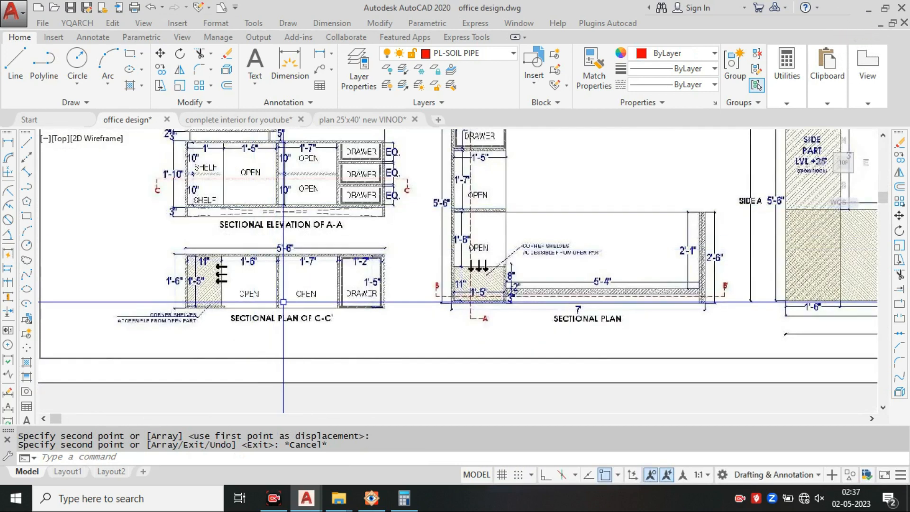
pyautogui.moveTo(459, 224); pyautogui.dragTo(375, 335, button='middle')
pyautogui.scroll(5, 455, 337)
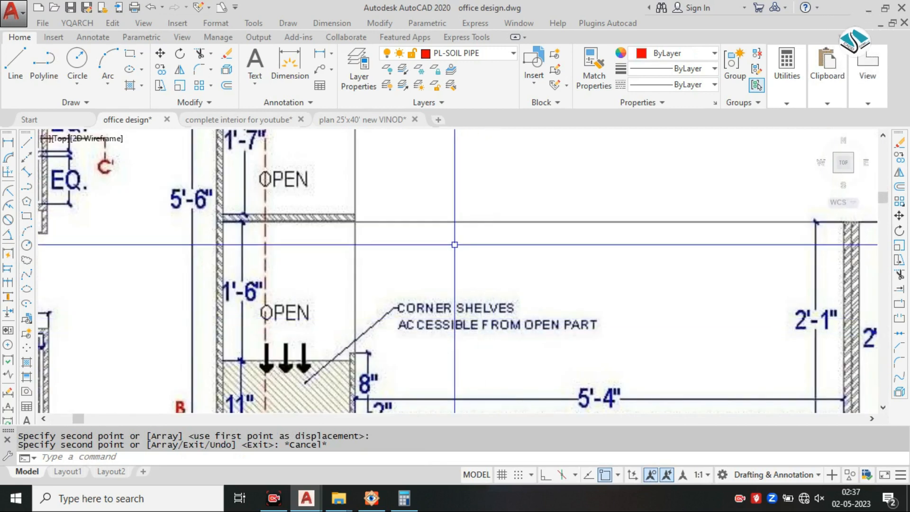
pyautogui.scroll(-4, 442, 274)
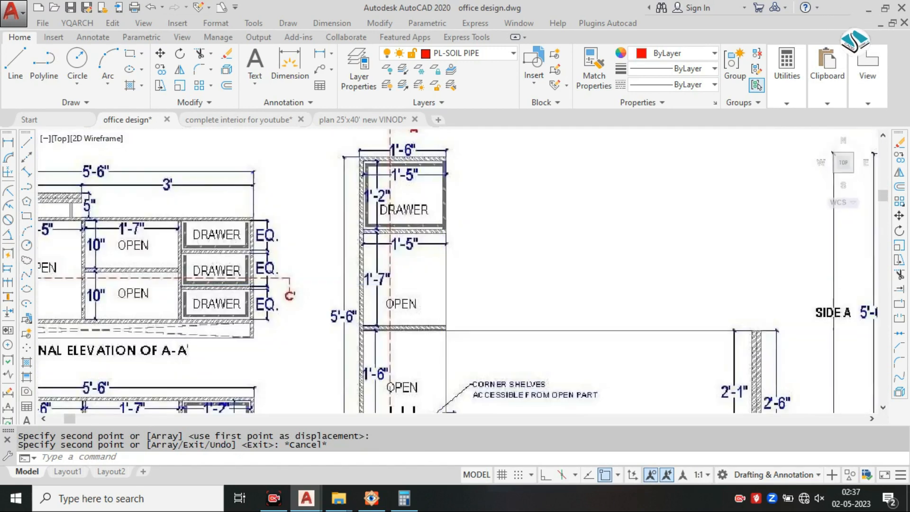
# Step: Examine the finish notes beside the L-shape table's elevations and the reception counter's elevation on the reference sheets
pyautogui.scroll(-2, 374, 267)
pyautogui.scroll(4, 426, 251)
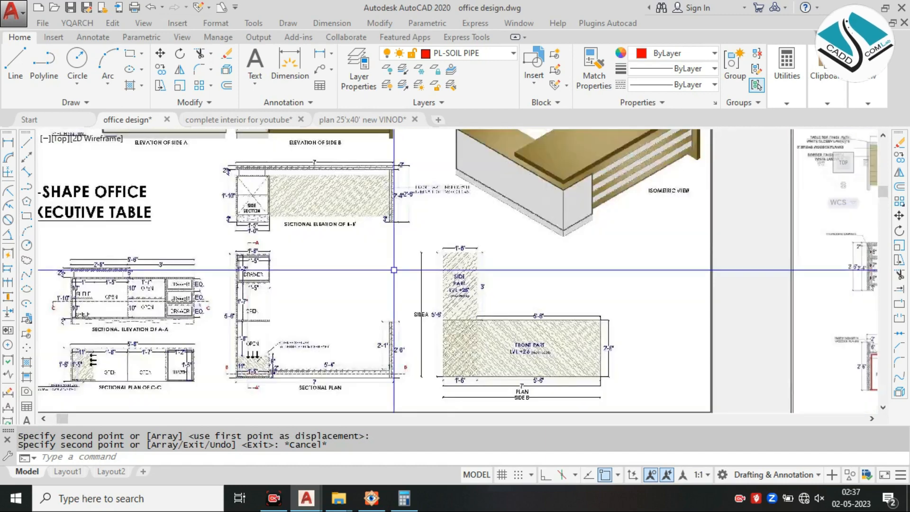
pyautogui.scroll(2, 510, 251)
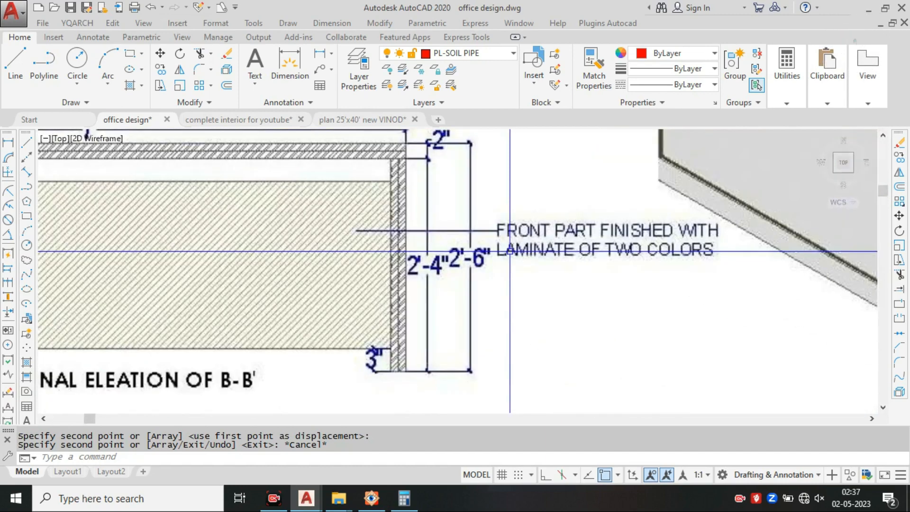
pyautogui.scroll(-5, 330, 279)
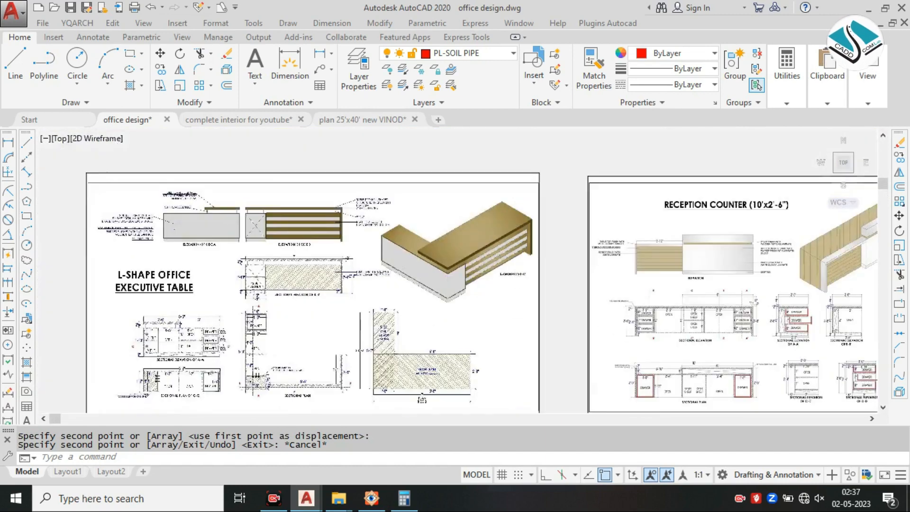
pyautogui.scroll(3, 334, 256)
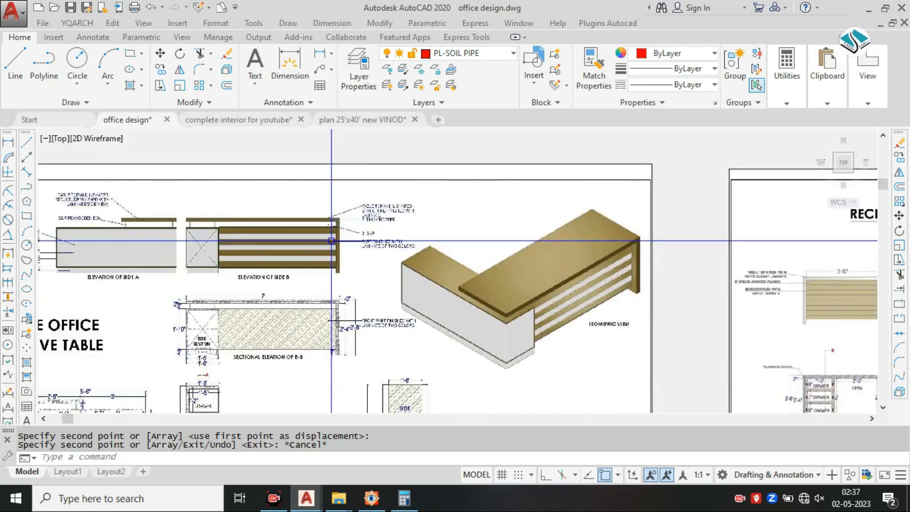
pyautogui.scroll(-1, 417, 228)
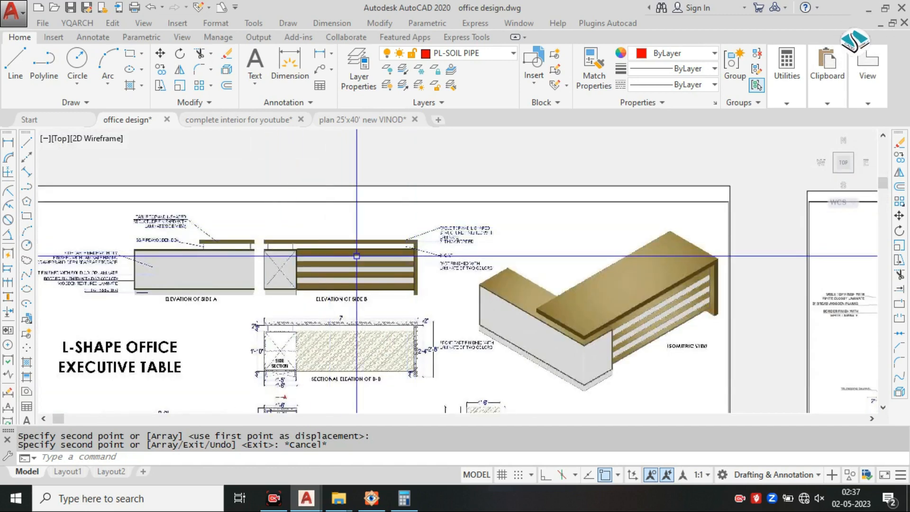
pyautogui.scroll(3, 133, 225)
pyautogui.scroll(1, 132, 225)
pyautogui.scroll(-5, 244, 251)
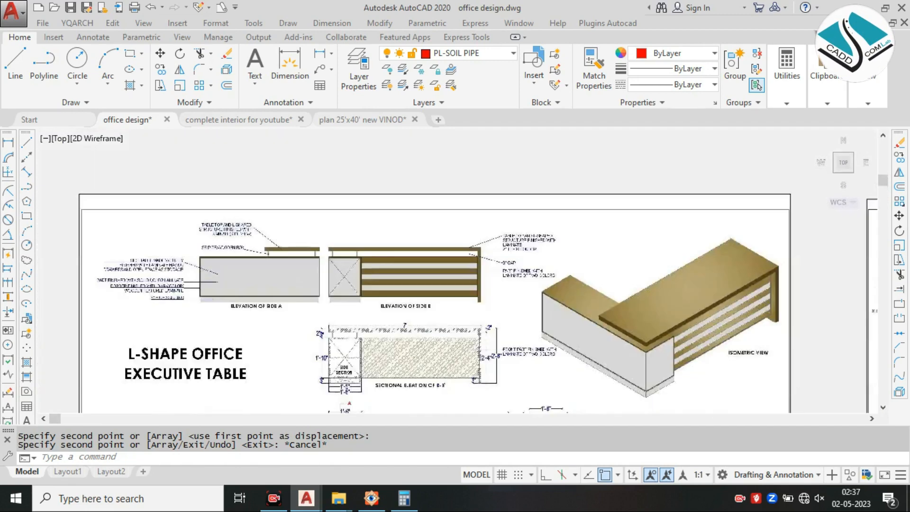
pyautogui.scroll(3, 351, 233)
pyautogui.moveTo(319, 324); pyautogui.dragTo(506, 233, button='middle')
pyautogui.scroll(3, 375, 157)
pyautogui.moveTo(376, 162); pyautogui.dragTo(450, 215, button='middle')
pyautogui.moveTo(450, 255); pyautogui.dragTo(450, 297, button='middle')
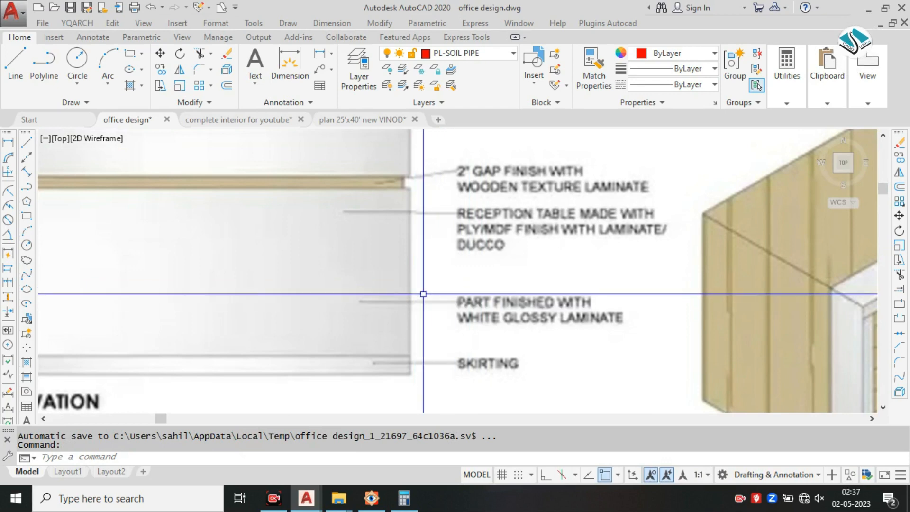
# Step: Copy the top table material note with its leader so the arrow points at the skirting under the cabinet's left end
pyautogui.scroll(-3, 448, 292)
pyautogui.scroll(-9, 431, 272)
pyautogui.moveTo(583, 346); pyautogui.dragTo(310, 264, button='middle')
pyautogui.scroll(-4, 310, 264)
pyautogui.moveTo(503, 340); pyautogui.dragTo(441, 233, button='middle')
pyautogui.scroll(5, 334, 268)
pyautogui.moveTo(369, 198); pyautogui.dragTo(495, 219, button='middle')
pyautogui.moveTo(303, 198); pyautogui.dragTo(589, 244, button='middle')
pyautogui.doubleClick(318, 195)
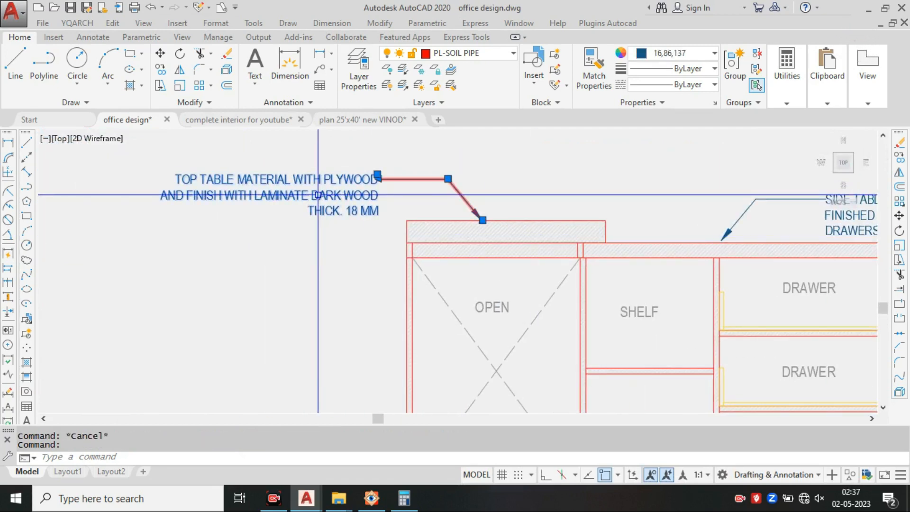
pyautogui.press('Escape')
pyautogui.click(229, 204)
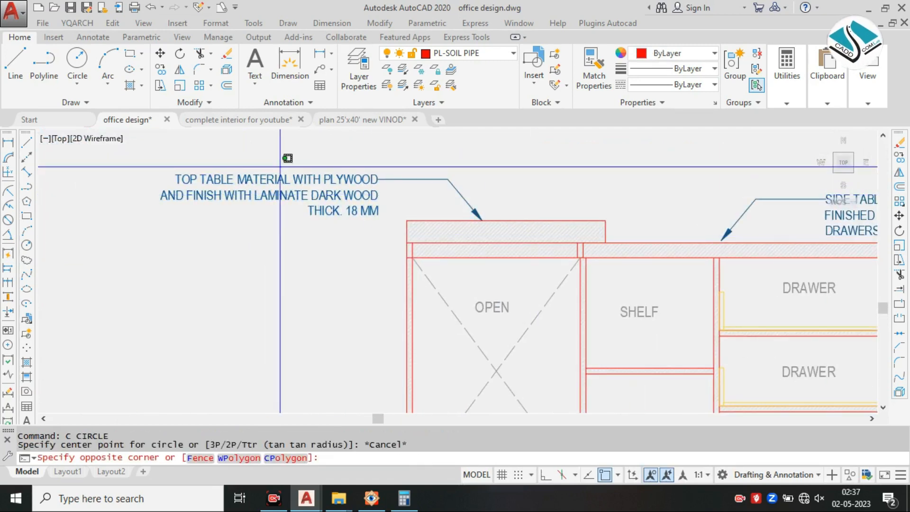
pyautogui.write('Co')
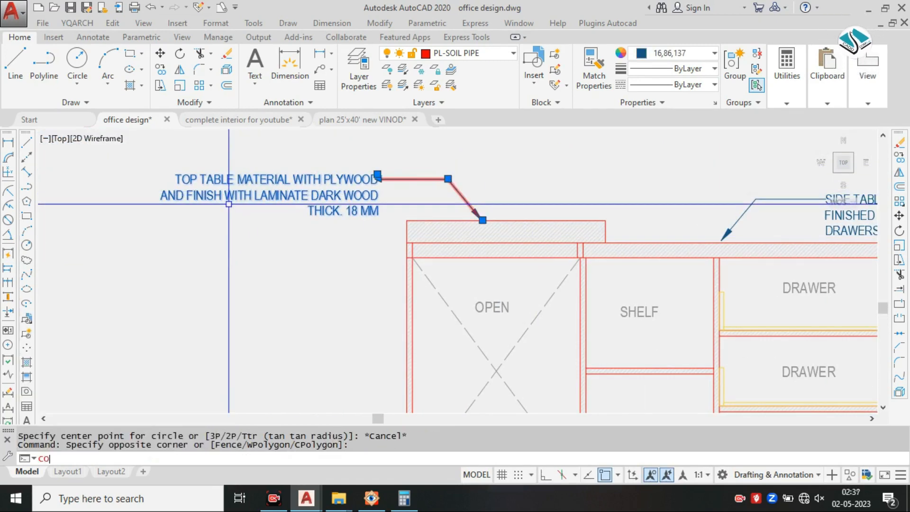
pyautogui.press('Return')
pyautogui.click(473, 219)
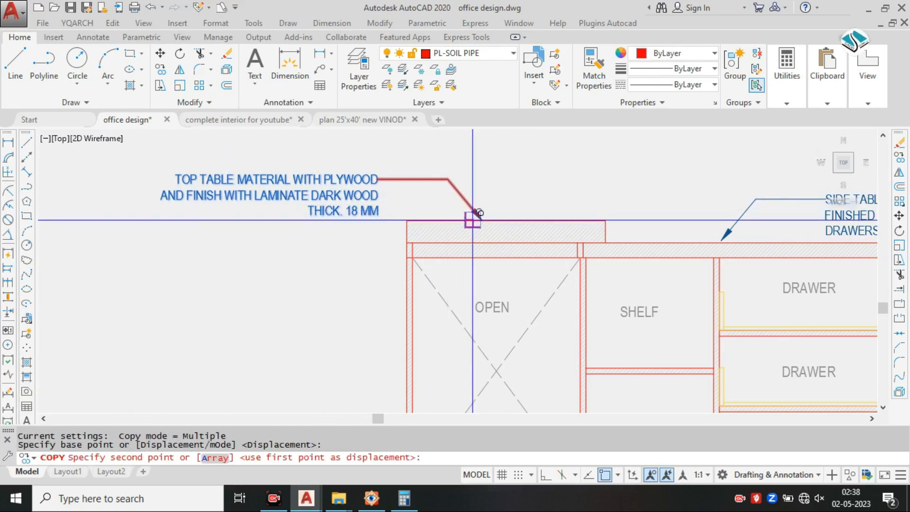
pyautogui.scroll(-2, 474, 285)
pyautogui.scroll(4, 430, 244)
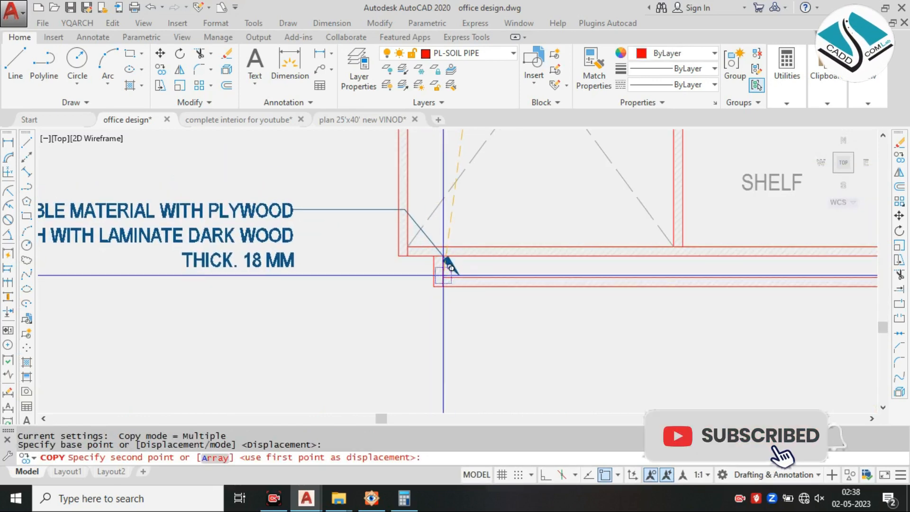
pyautogui.click(443, 271)
pyautogui.click(292, 206)
pyautogui.press('Escape')
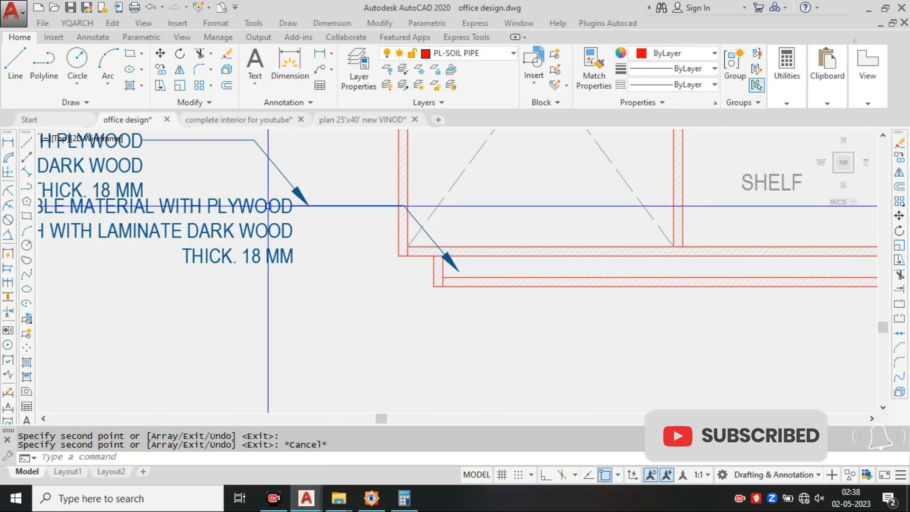
# Step: Erase the stray extra copy of the leader note up and to the left of the skirting note
pyautogui.press('Escape')
pyautogui.click(284, 182)
pyautogui.click(223, 172)
pyautogui.press('Delete')
# Step: Replace the text of the skirting leader note with SKIRTING BOTTOM OF TABLE
pyautogui.moveTo(201, 188); pyautogui.dragTo(392, 213, button='middle')
pyautogui.doubleClick(394, 231)
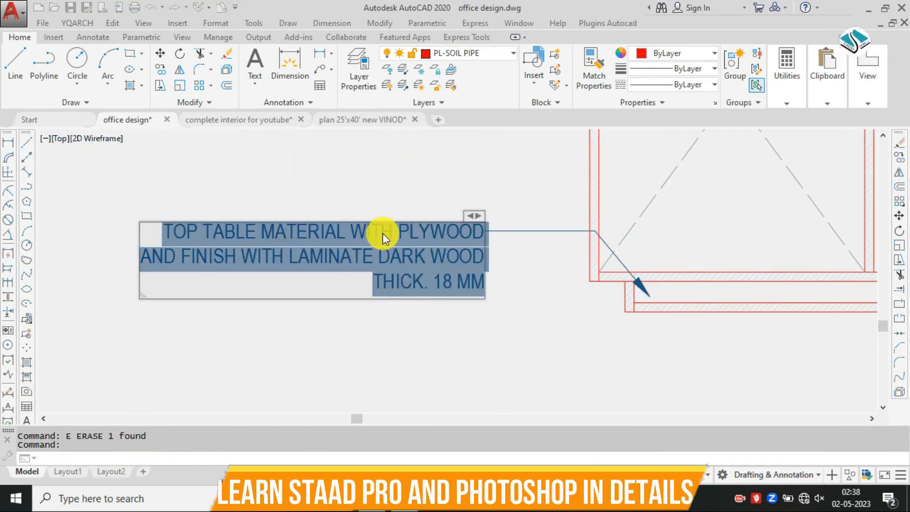
pyautogui.write('SKIRTING')
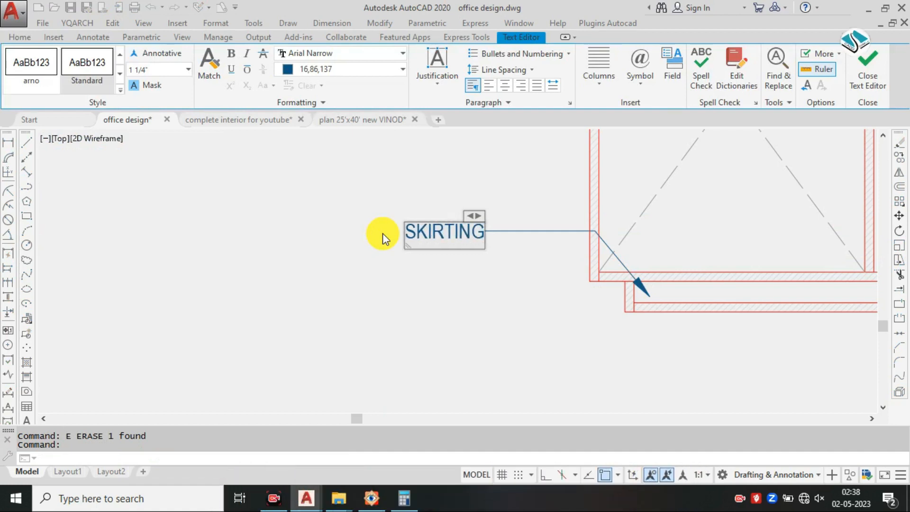
pyautogui.write(' BOT')
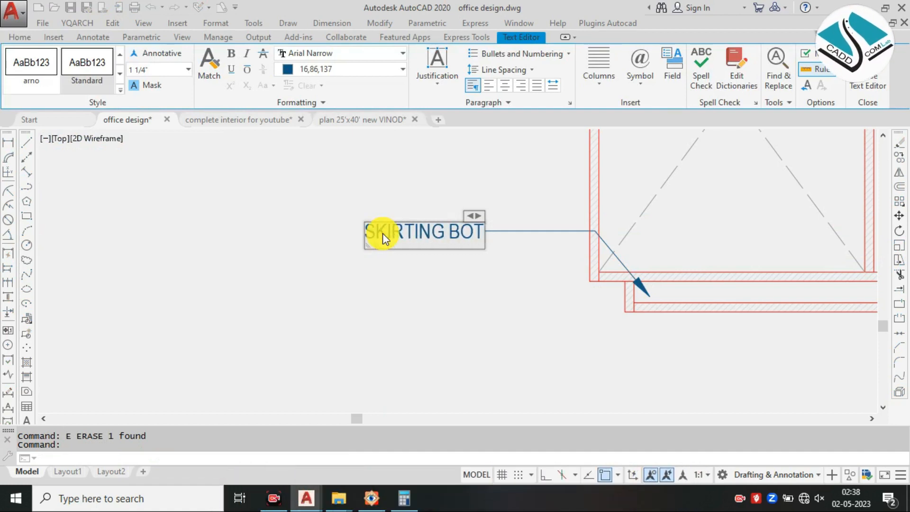
pyautogui.write('TOM OF')
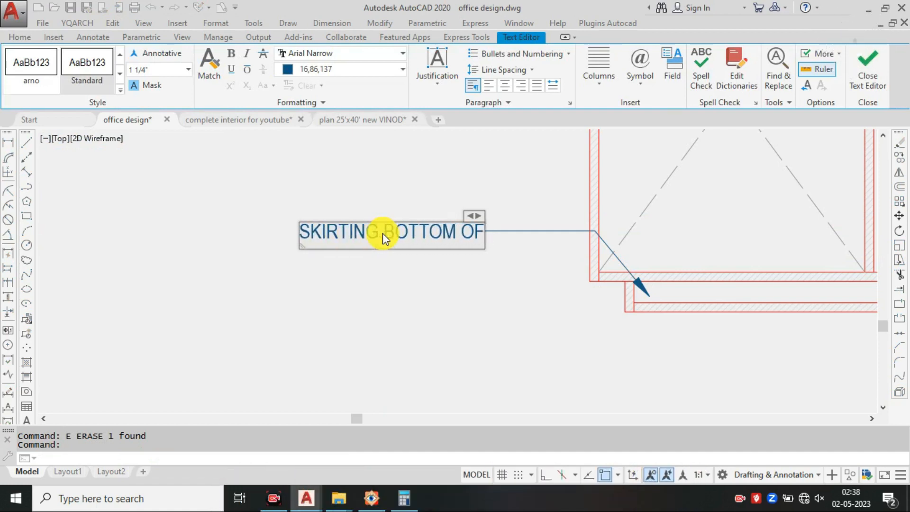
pyautogui.write(' RABLE')
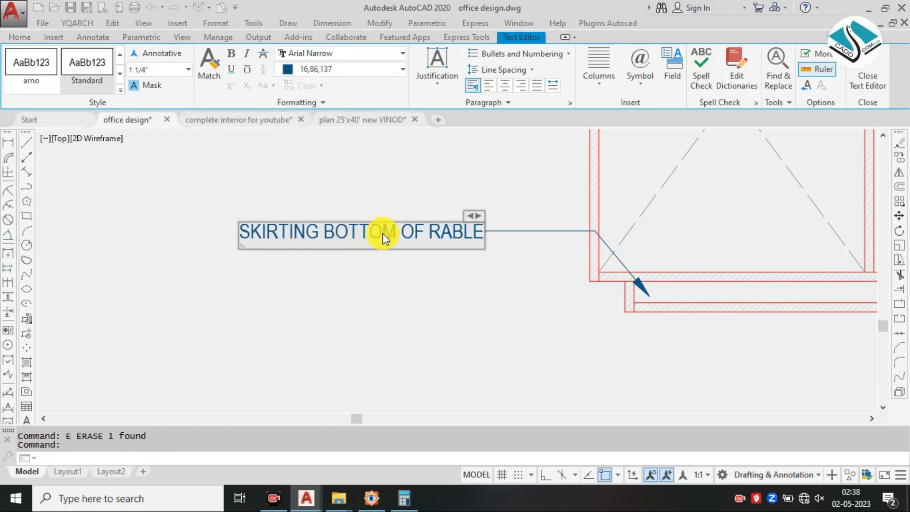
pyautogui.press('BackSpace')
pyautogui.press('BackSpace')
pyautogui.press('BackSpace')
pyautogui.press('BackSpace')
pyautogui.press('BackSpace')
pyautogui.write('TA')
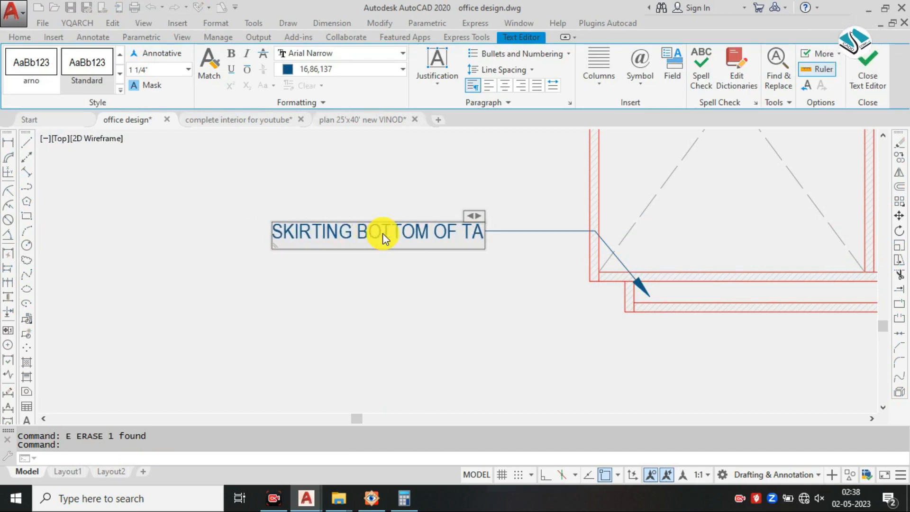
pyautogui.write('BLE')
# Step: Add a second line, FINISH WITH WOOD AND LAMINATE, to the skirting leader note and finish the text edit
pyautogui.press('Return')
pyautogui.write('FINIS')
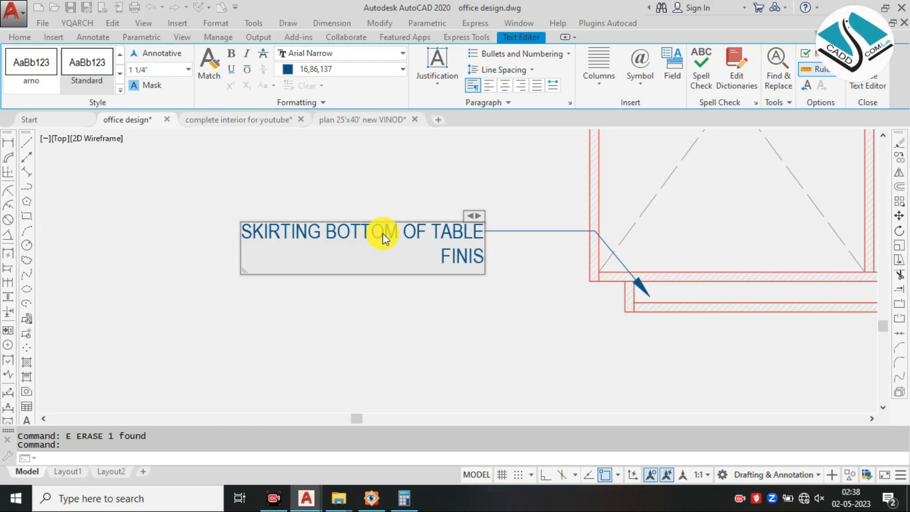
pyautogui.write('H WITH')
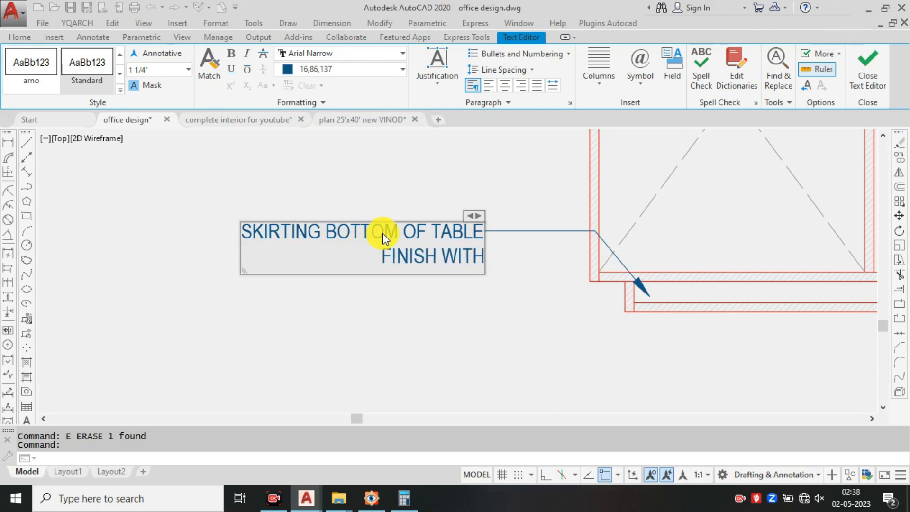
pyautogui.write(' WOOD AND')
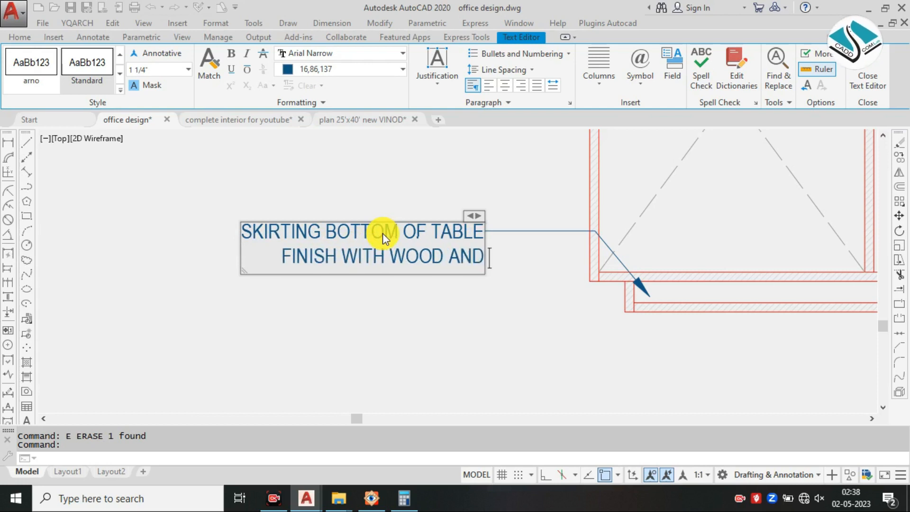
pyautogui.write(' LAMINATE')
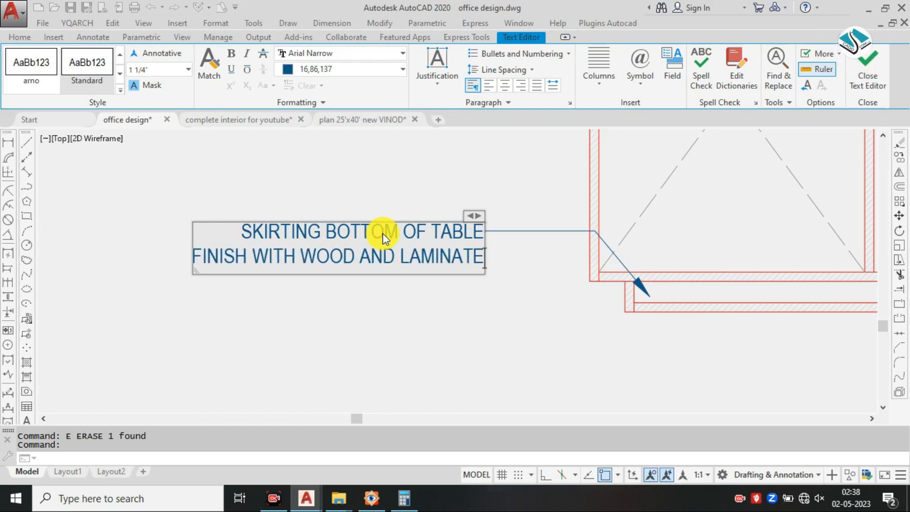
pyautogui.hotkey('ctrl', 'Return')
pyautogui.press('Escape')
# Step: Copy the side table material note with its leader so the arrow points at the bottom of the top drawer
pyautogui.scroll(-5, 425, 282)
pyautogui.scroll(2, 415, 281)
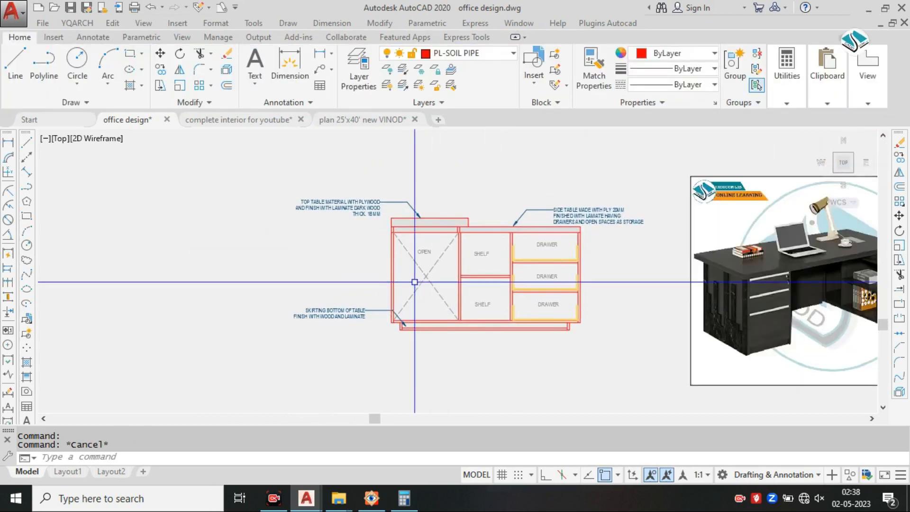
pyautogui.scroll(2, 524, 187)
pyautogui.click(635, 174)
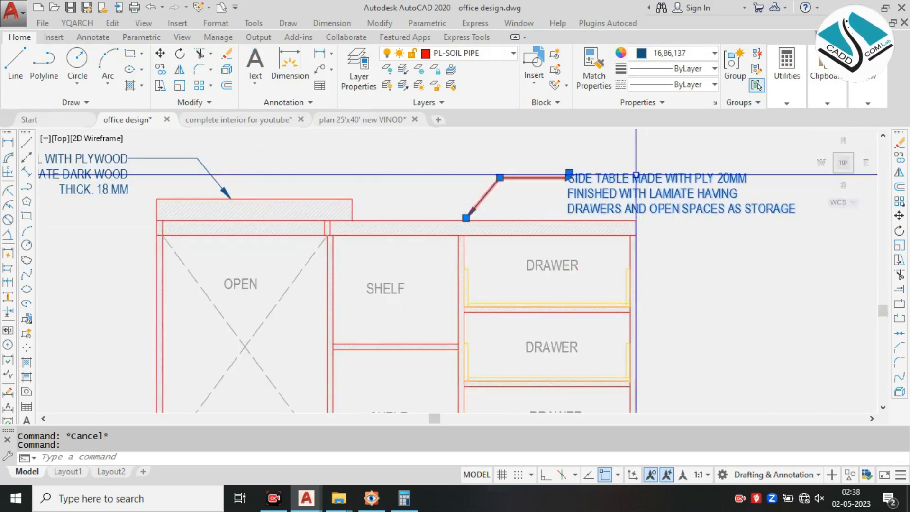
pyautogui.write('co')
pyautogui.press('Return')
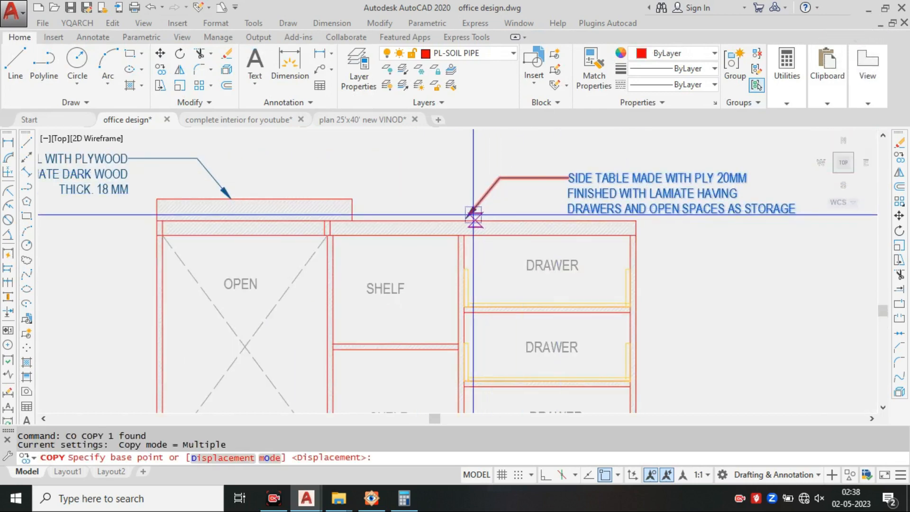
pyautogui.click(466, 218)
pyautogui.scroll(2, 636, 295)
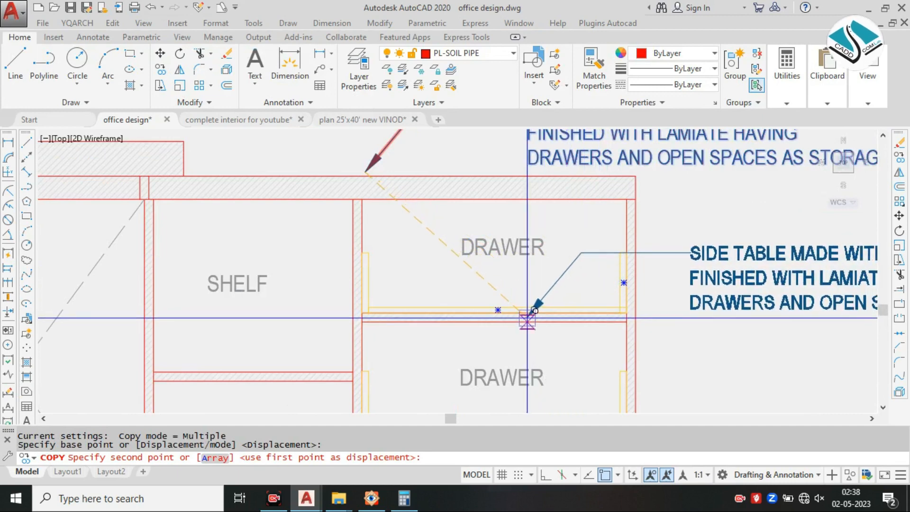
pyautogui.click(524, 314)
pyautogui.scroll(-2, 524, 314)
pyautogui.moveTo(633, 301); pyautogui.dragTo(518, 294, button='middle')
pyautogui.press('Escape')
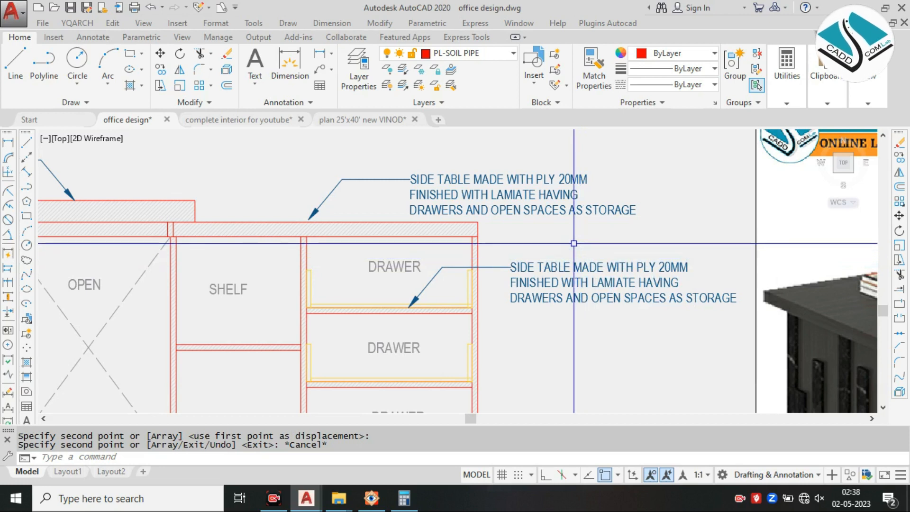
# Step: Replace the copied note's text with SIDE TABLE DRAWER PLAYWOOD on one line and 18MM THICK FINAISH WITH LAMINATE below
pyautogui.click(563, 268)
pyautogui.doubleClick(564, 269)
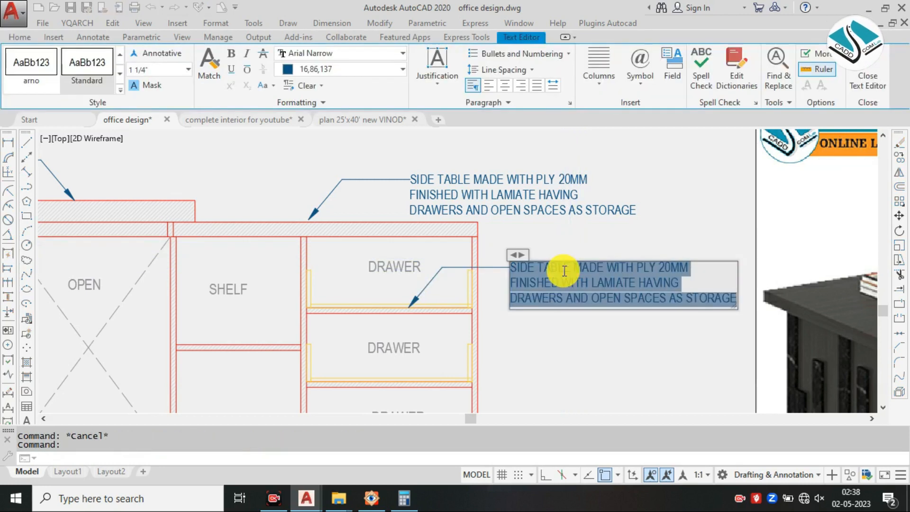
pyautogui.write('SIDE TAB')
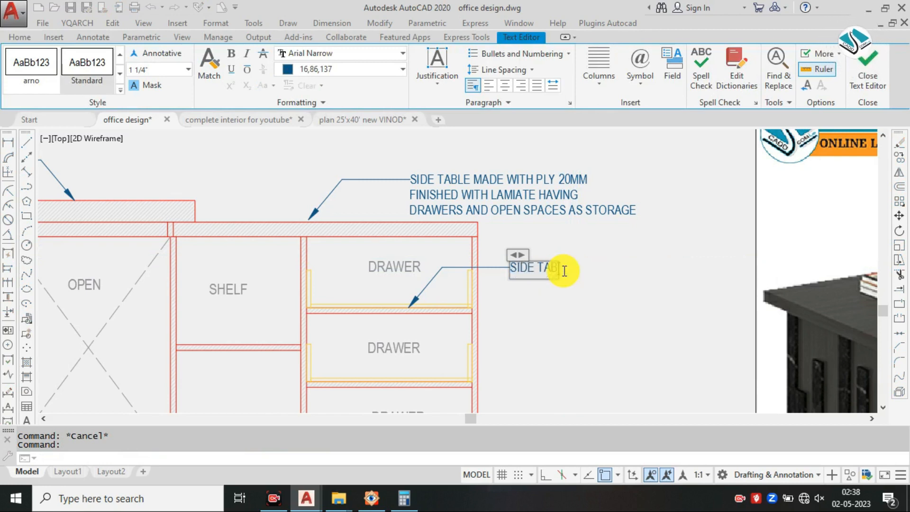
pyautogui.write('LE DRAWER PLYWOOD')
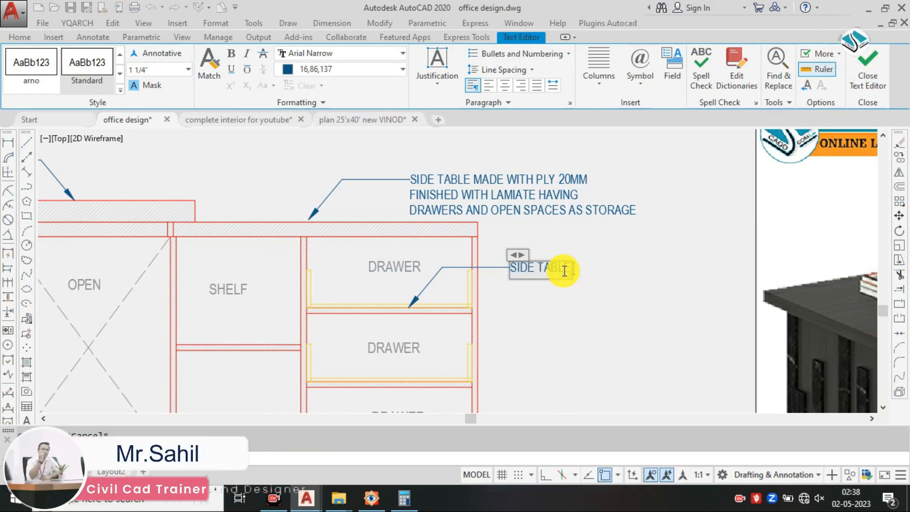
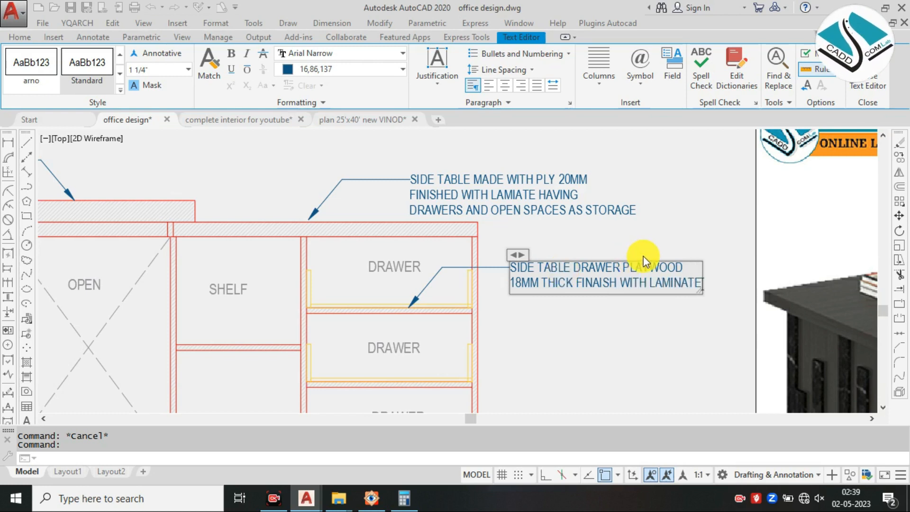
pyautogui.press('Escape')
pyautogui.scroll(-3, 701, 295)
pyautogui.scroll(3, 467, 296)
pyautogui.scroll(-3, 466, 297)
pyautogui.click(571, 238)
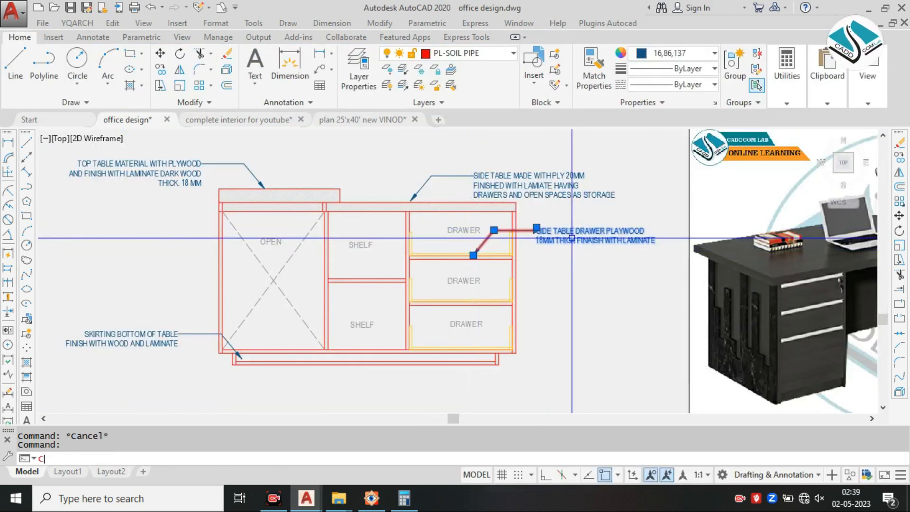
pyautogui.press('Return')
pyautogui.scroll(2, 474, 256)
pyautogui.press('Escape')
# Step: Copy the drawer plywood note with its leader so the arrow points at the board between the two shelves
pyautogui.click(668, 243)
pyautogui.click(620, 219)
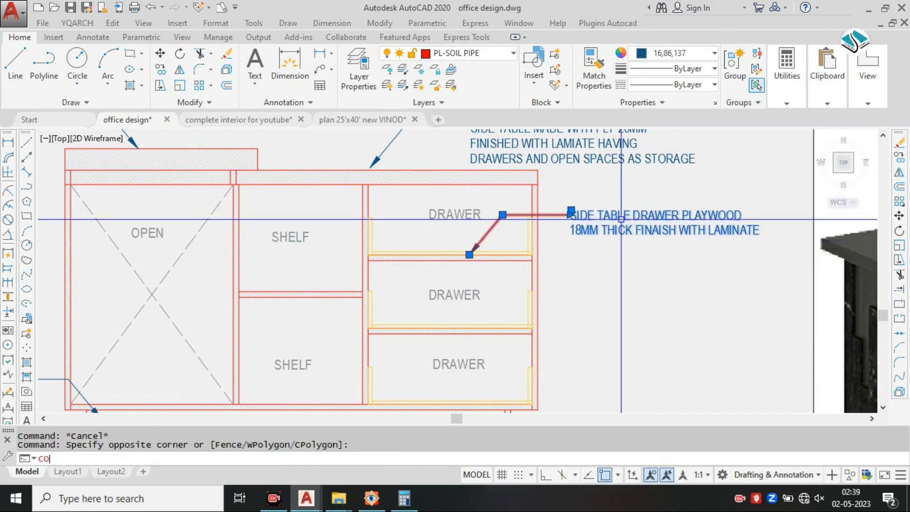
pyautogui.press('Return')
pyautogui.click(469, 255)
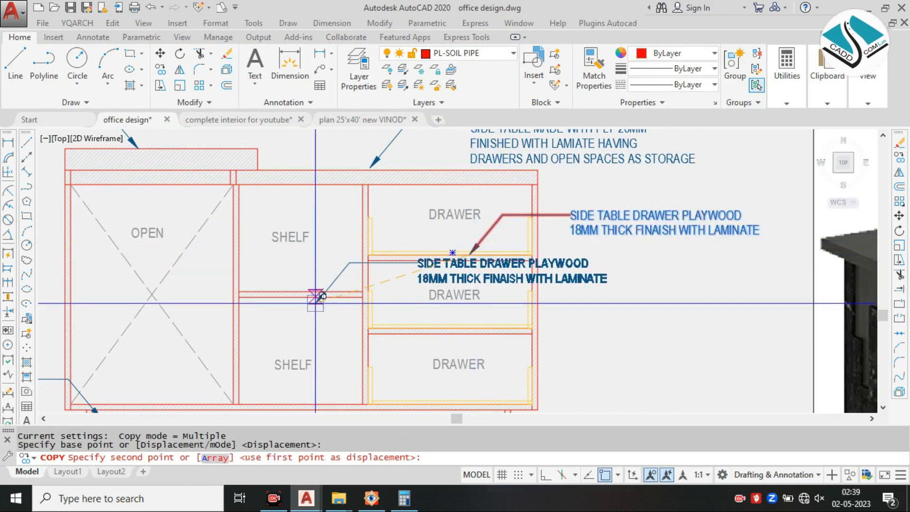
pyautogui.click(278, 291)
pyautogui.press('Escape')
# Step: Stretch the shelf board's leader so its note text sits above the cabinet, over the side table material note
pyautogui.click(278, 291)
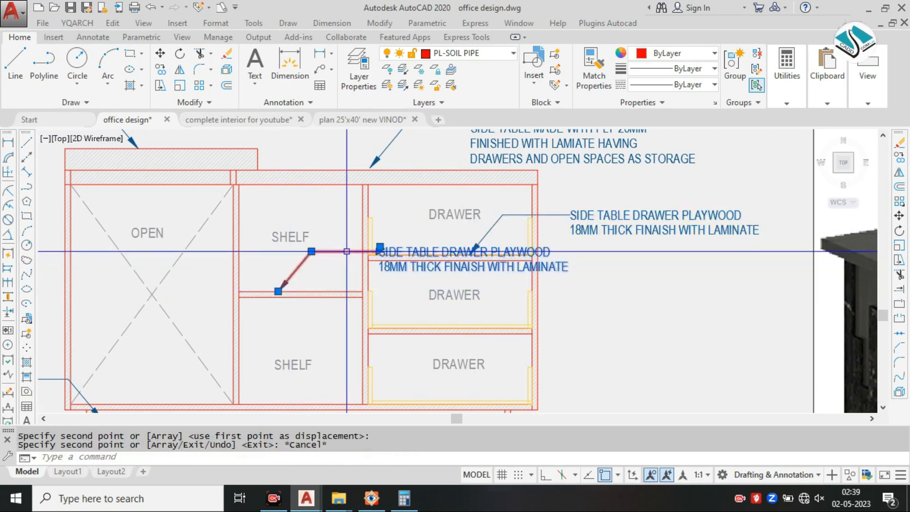
pyautogui.click(380, 247)
pyautogui.moveTo(404, 249); pyautogui.dragTo(455, 349, button='middle')
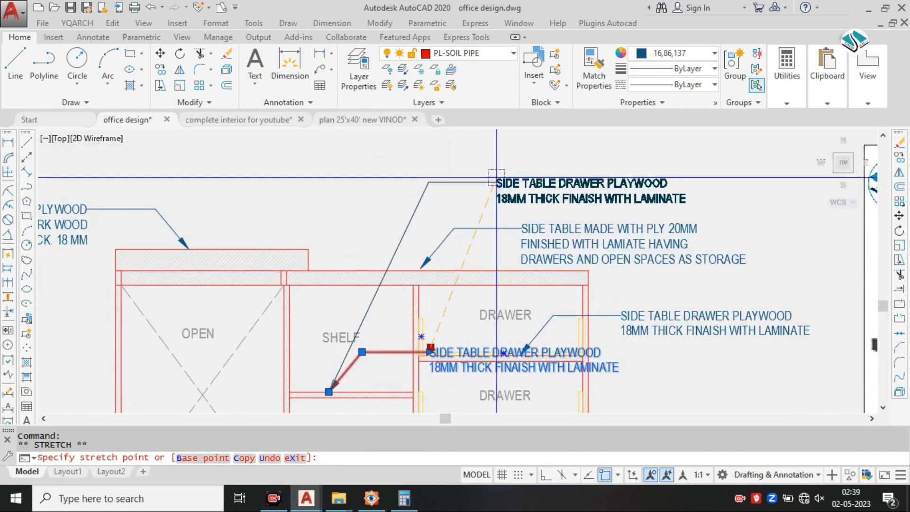
pyautogui.click(496, 177)
pyautogui.press('Escape')
# Step: Place a horizontal linear dimension across the full width of the raised table top, just above it
pyautogui.scroll(-4, 427, 194)
pyautogui.scroll(2, 365, 265)
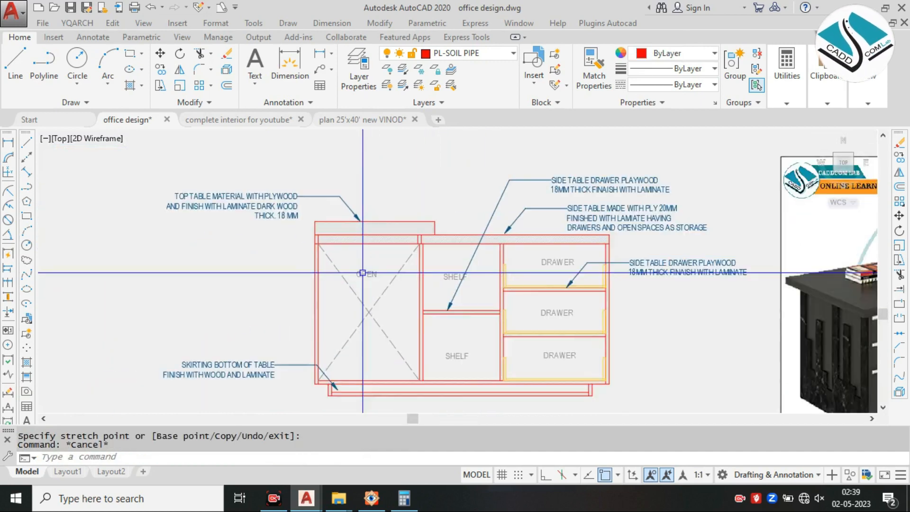
pyautogui.moveTo(356, 311)
pyautogui.mouseDown(button='middle')
pyautogui.moveTo(393, 262)
pyautogui.moveTo(405, 302)
pyautogui.mouseUp(button='middle')
pyautogui.scroll(2, 373, 291)
pyautogui.scroll(-4, 362, 240)
pyautogui.moveTo(362, 240); pyautogui.dragTo(391, 255, button='middle')
pyautogui.scroll(2, 382, 255)
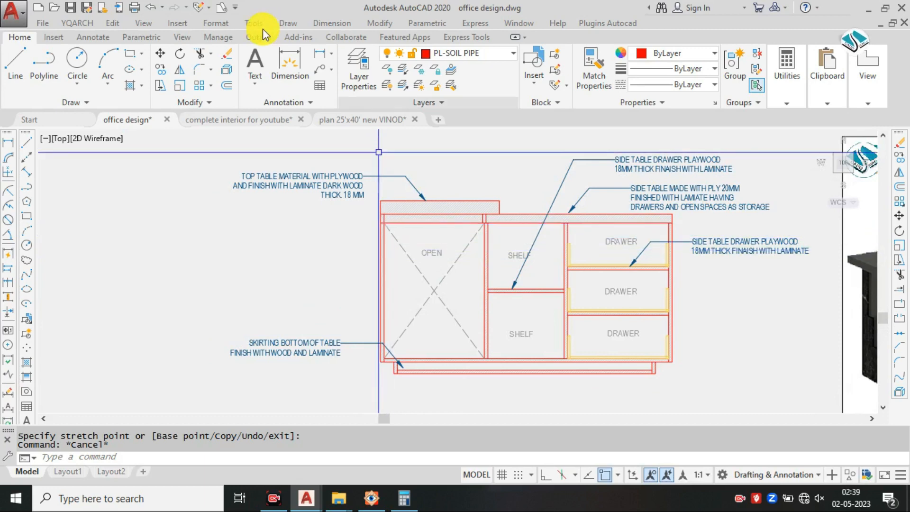
pyautogui.click(333, 24)
pyautogui.click(337, 61)
pyautogui.scroll(4, 431, 202)
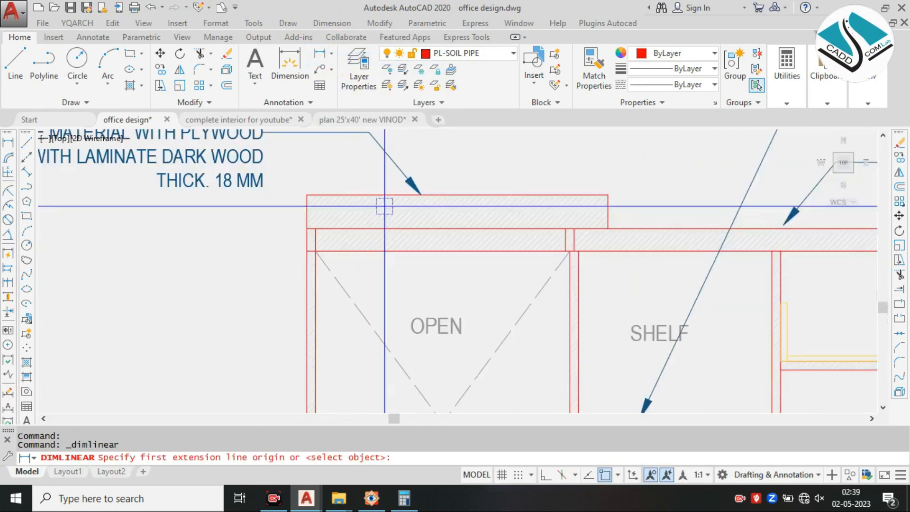
pyautogui.click(317, 193)
pyautogui.click(607, 195)
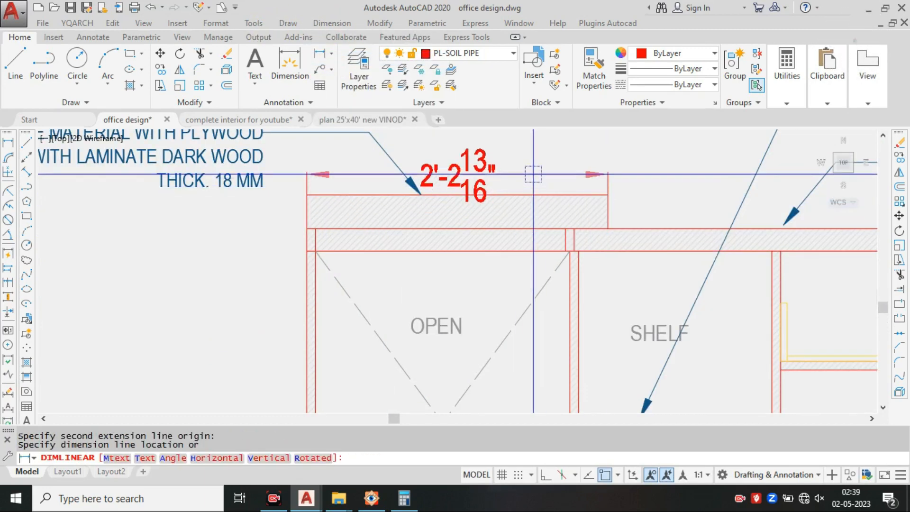
pyautogui.click(526, 161)
# Step: Assign the table top's width dimension to the S - Column layer
pyautogui.moveTo(477, 178); pyautogui.dragTo(452, 193, button='middle')
pyautogui.click(453, 187)
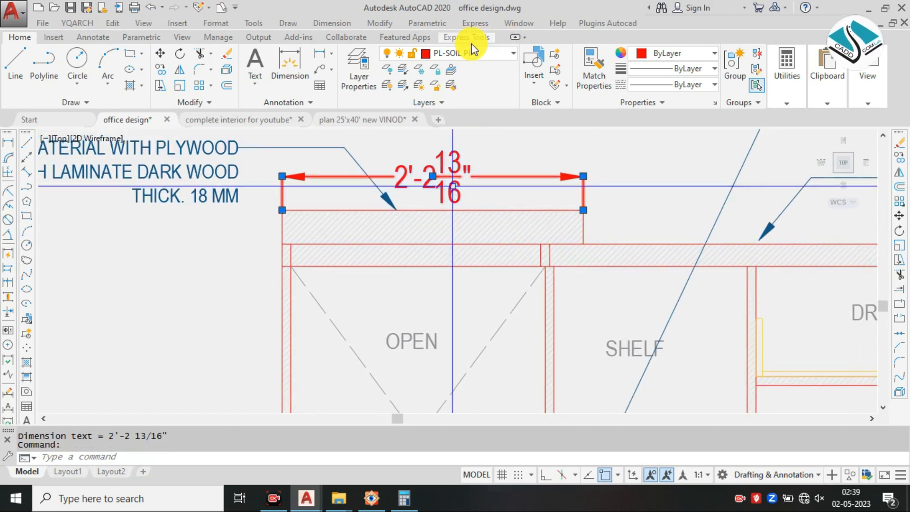
pyautogui.click(493, 56)
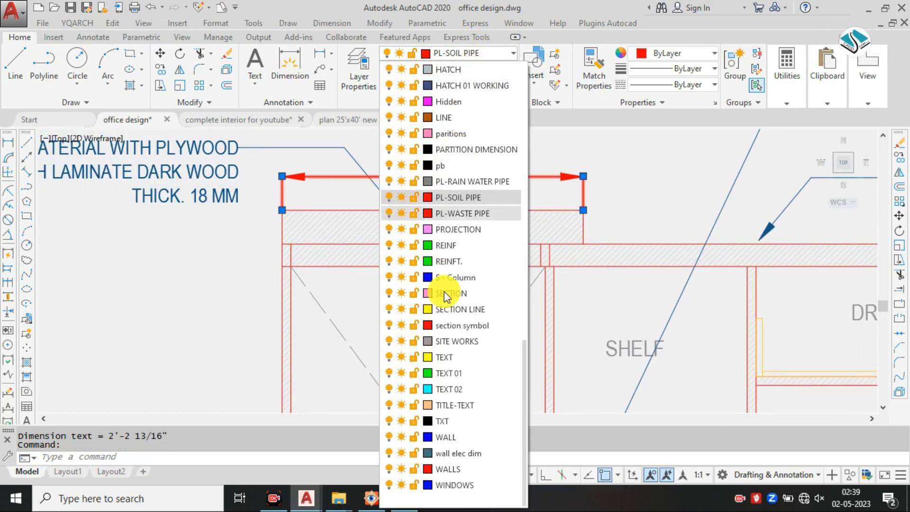
pyautogui.click(477, 278)
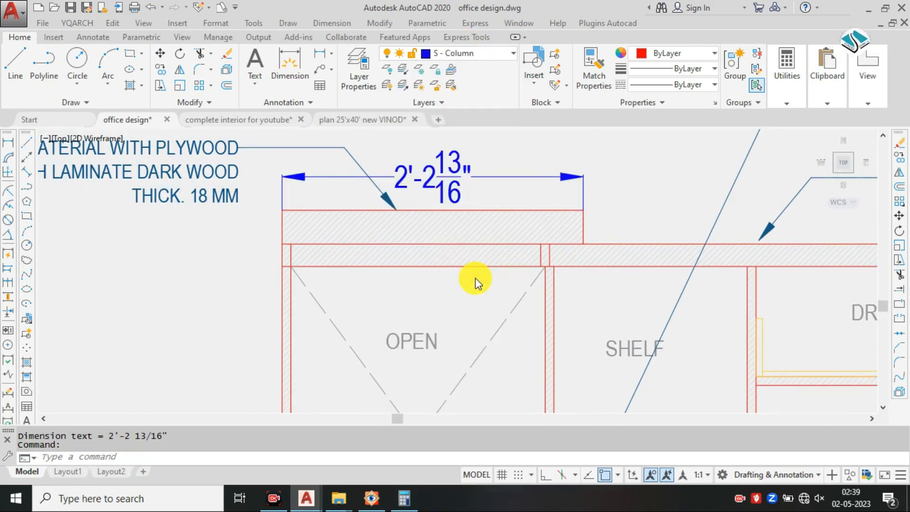
pyautogui.press('Escape')
pyautogui.press('Escape')
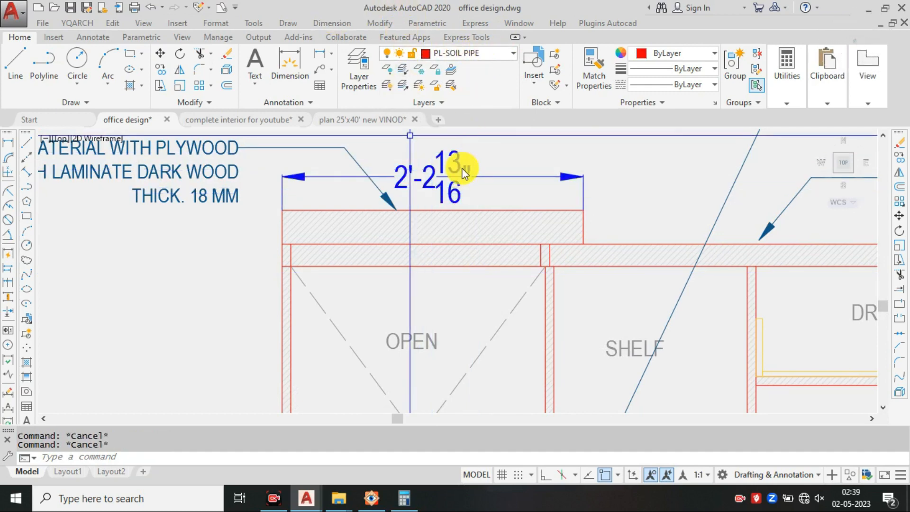
# Step: Make S - Column the current layer and dimension the raised table top's thickness at its left end
pyautogui.click(480, 52)
pyautogui.click(453, 279)
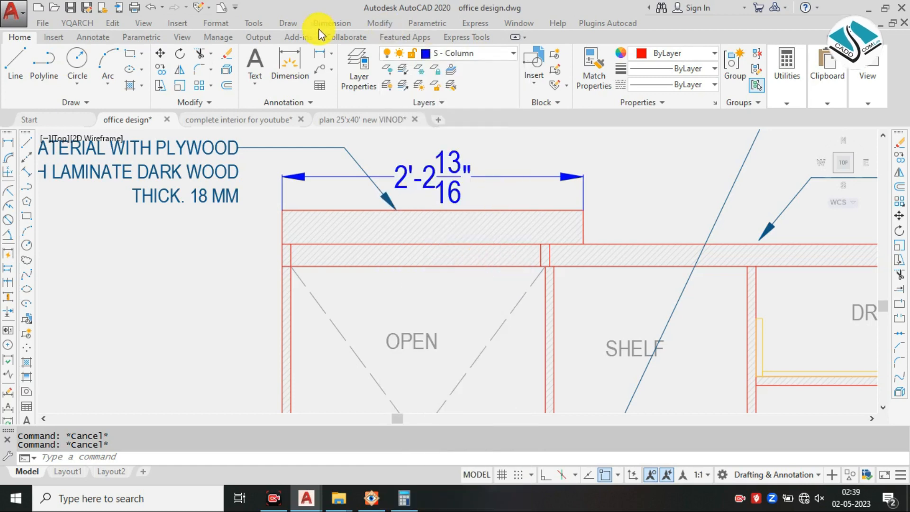
pyautogui.click(332, 24)
pyautogui.click(359, 65)
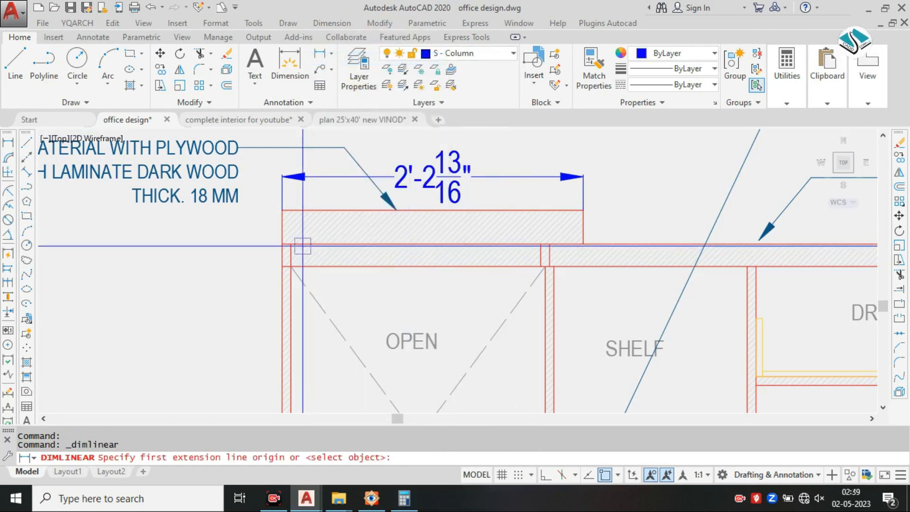
pyautogui.click(283, 209)
pyautogui.click(282, 243)
pyautogui.click(251, 239)
pyautogui.press('Escape')
# Step: Dimension the overall height on the left side, from the raised table top's upper edge to the cabinet's underside
pyautogui.press('space')
pyautogui.click(282, 210)
pyautogui.moveTo(292, 264); pyautogui.dragTo(297, 227, button='middle')
pyautogui.scroll(-2, 303, 164)
pyautogui.scroll(2, 309, 252)
pyautogui.click(290, 230)
pyautogui.scroll(-2, 289, 231)
pyautogui.scroll(2, 291, 180)
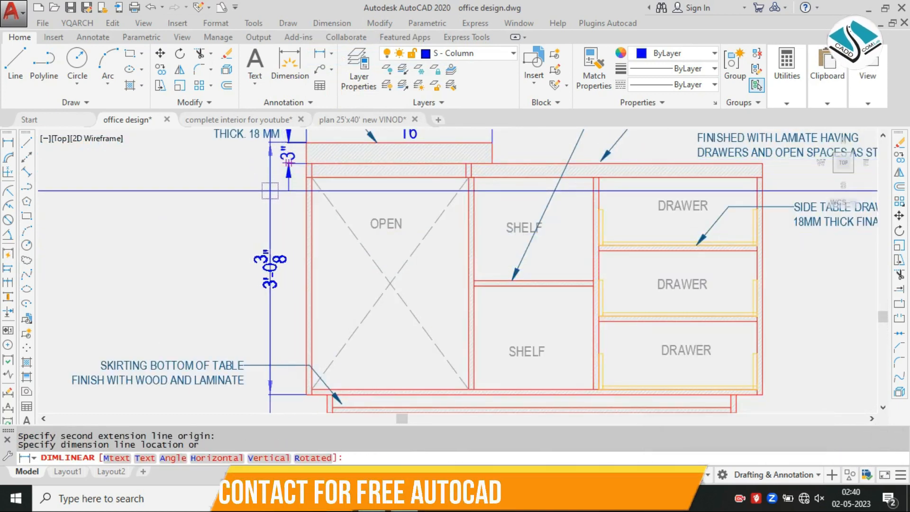
pyautogui.click(271, 162)
# Step: Dimension the skirting's height vertically at its left end
pyautogui.moveTo(319, 366); pyautogui.dragTo(344, 234, button='middle')
pyautogui.press('space')
pyautogui.click(356, 275)
pyautogui.click(354, 318)
pyautogui.click(337, 403)
pyautogui.press('Escape')
# Step: Dimension the skirting's full length horizontally below it
pyautogui.press('space')
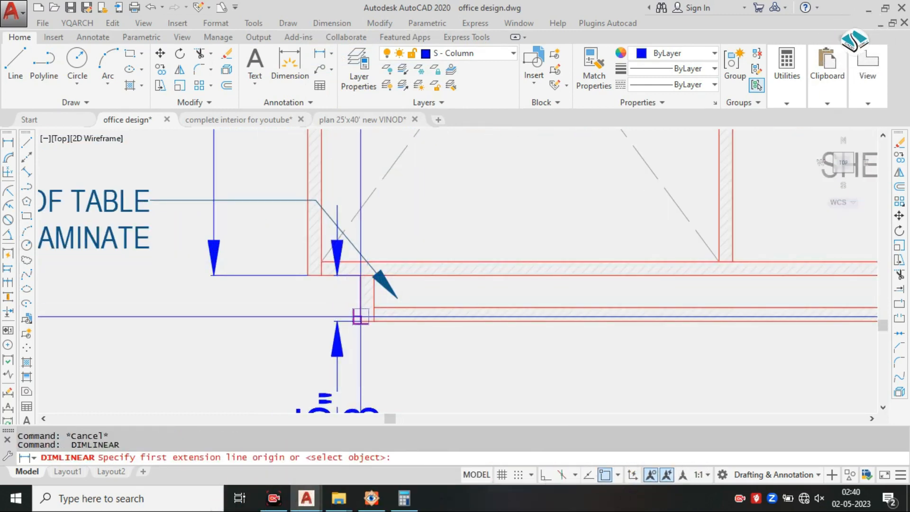
pyautogui.click(359, 319)
pyautogui.scroll(-3, 355, 266)
pyautogui.scroll(-2, 492, 248)
pyautogui.click(533, 255)
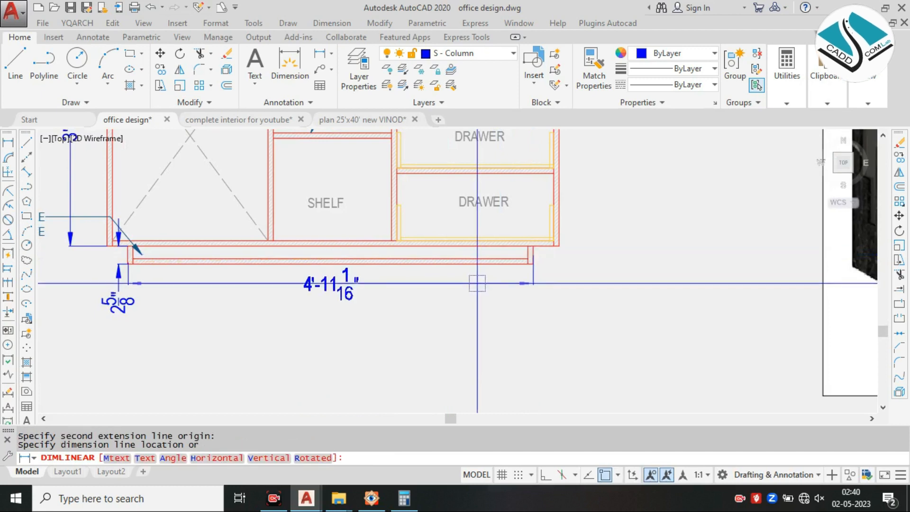
pyautogui.click(477, 283)
pyautogui.scroll(3, 541, 239)
pyautogui.press('Escape')
# Step: Dimension the horizontal setback between the skirting's right end and the cabinet's right outer edge
pyautogui.press('space')
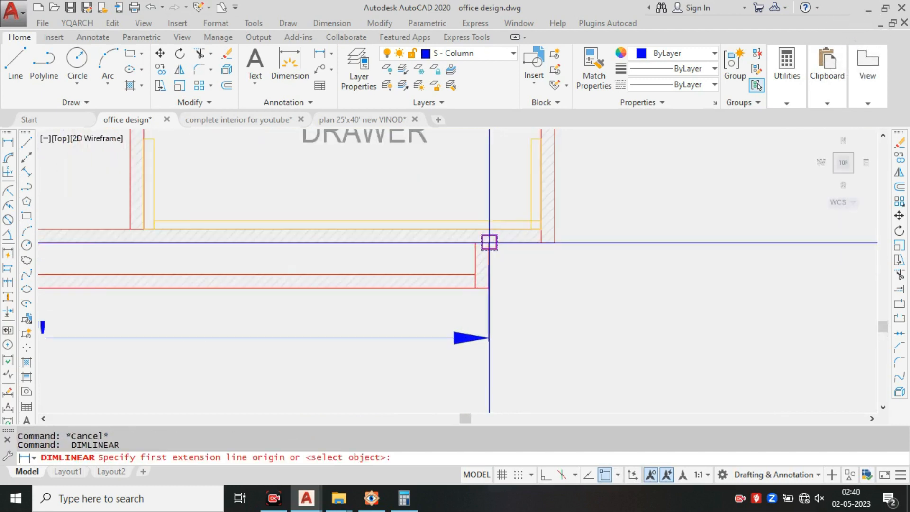
pyautogui.click(533, 263)
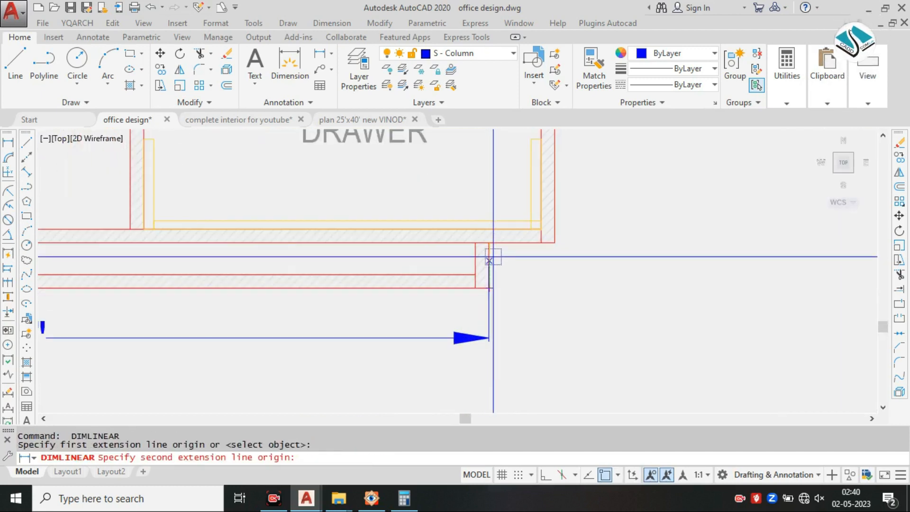
pyautogui.click(554, 242)
pyautogui.click(525, 291)
pyautogui.scroll(-3, 525, 291)
pyautogui.scroll(4, 508, 298)
pyautogui.press('Escape')
# Step: Dimension the cabinet's overall height on the right side, from its underside to the side table top's upper edge
pyautogui.press('space')
pyautogui.click(494, 316)
pyautogui.scroll(-5, 493, 317)
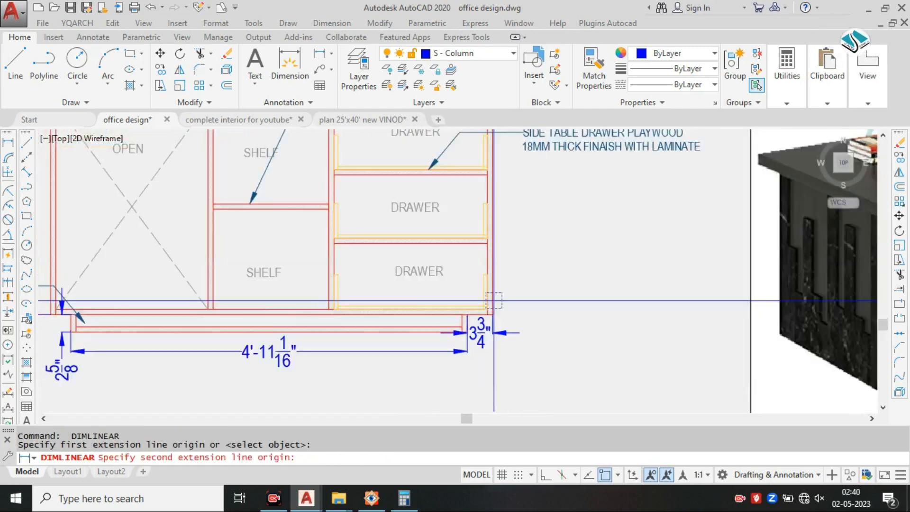
pyautogui.scroll(6, 453, 189)
pyautogui.click(453, 190)
pyautogui.scroll(-4, 453, 190)
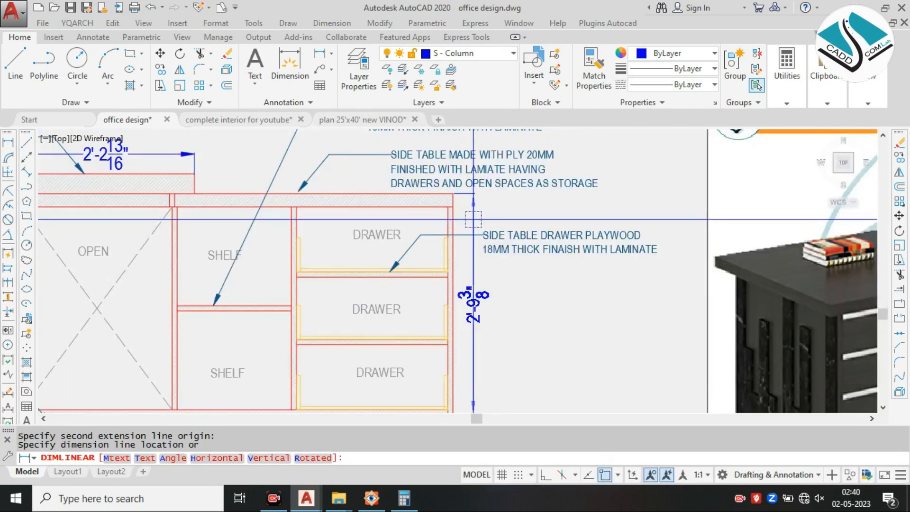
pyautogui.click(473, 303)
pyautogui.press('Escape')
# Step: Dimension the upper drawer's height vertically, placing the dimension outside the cabinet's right edge
pyautogui.scroll(2, 446, 217)
pyautogui.press('space')
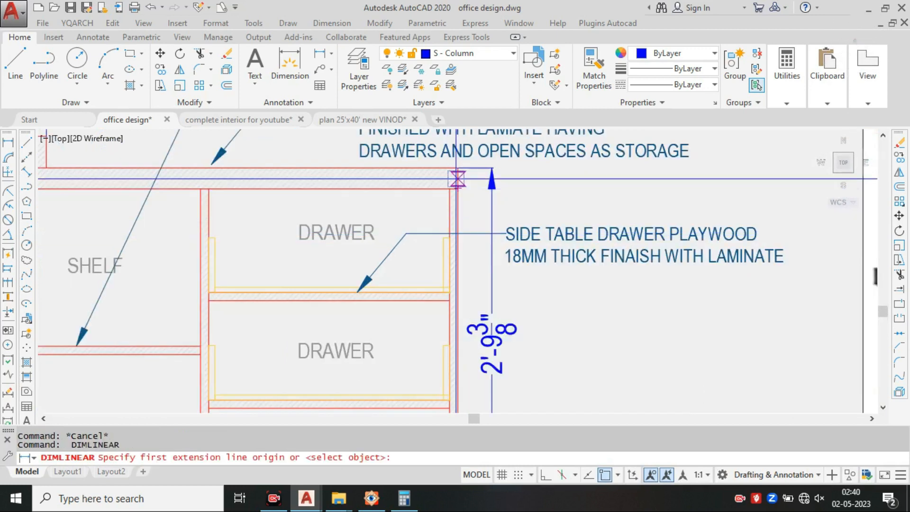
pyautogui.click(450, 190)
pyautogui.click(449, 287)
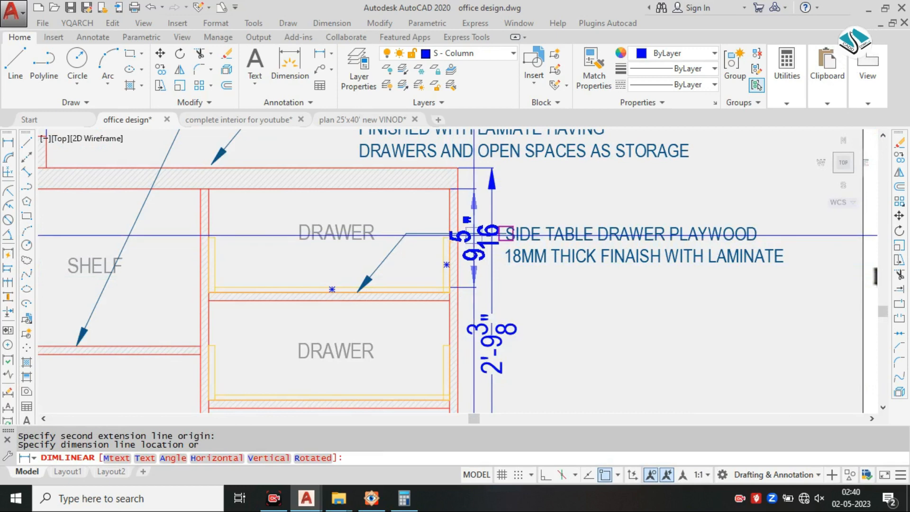
pyautogui.click(474, 235)
# Step: Move the drawer plywood note's text up and right, clear of the upper drawer's height dimension
pyautogui.click(587, 215)
pyautogui.click(562, 261)
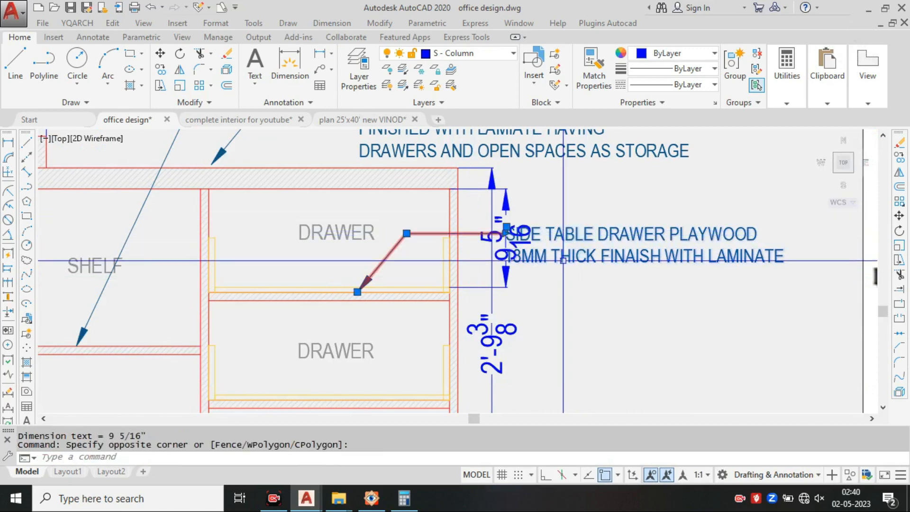
pyautogui.click(507, 229)
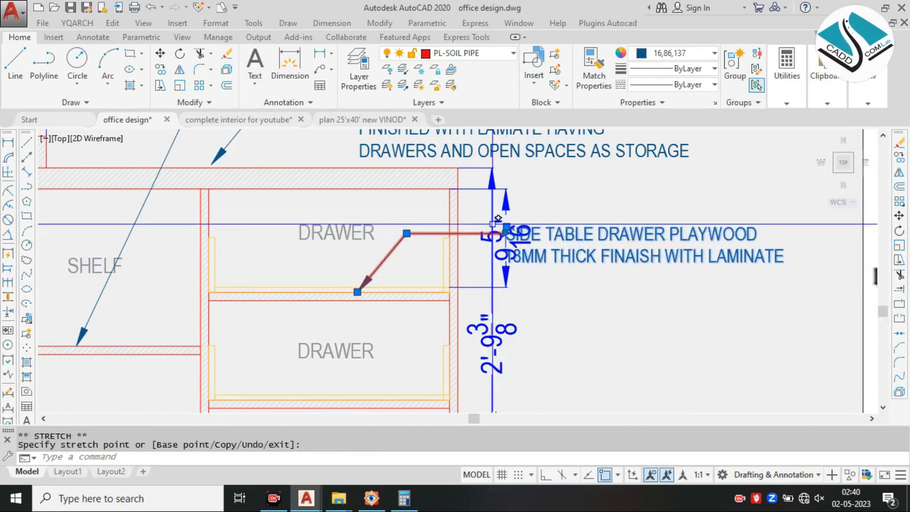
pyautogui.click(550, 189)
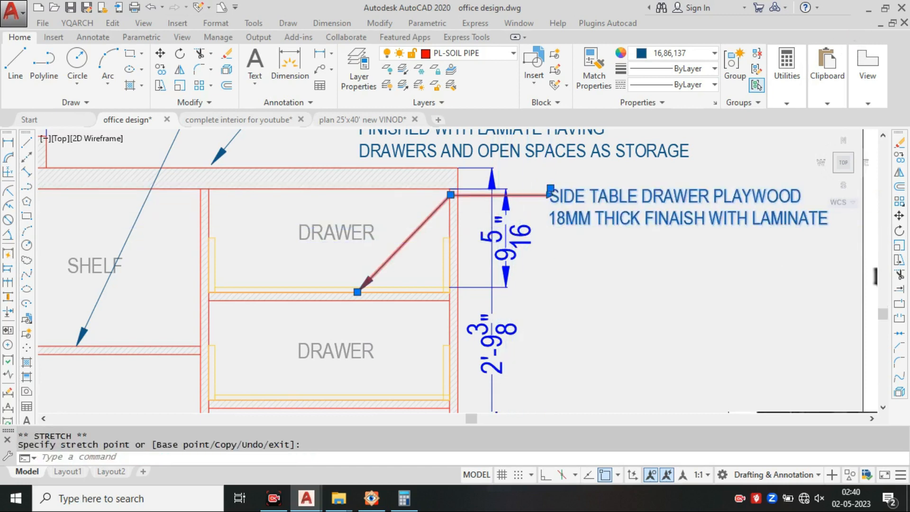
pyautogui.scroll(-2, 484, 159)
pyautogui.scroll(2, 475, 215)
pyautogui.press('Escape')
# Step: Dimension the middle drawer's height vertically outside the overall height dimension
pyautogui.press('space')
pyautogui.click(466, 202)
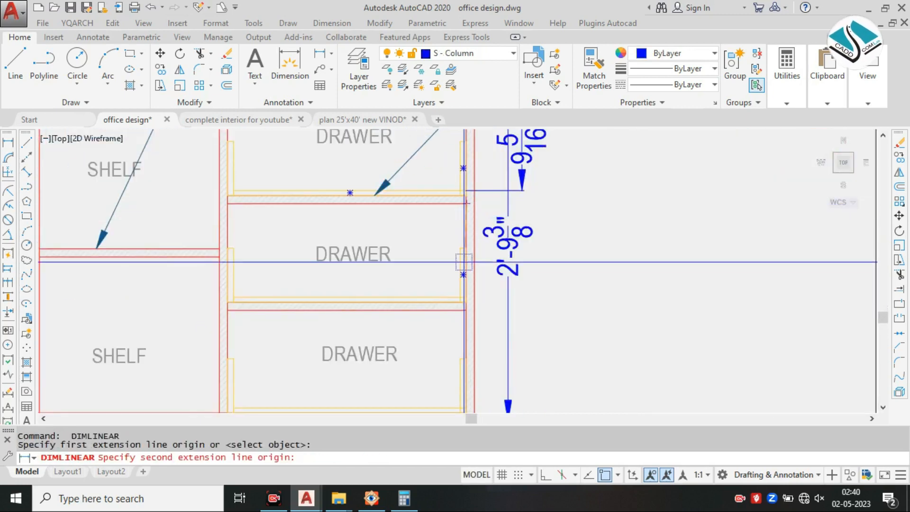
pyautogui.click(464, 302)
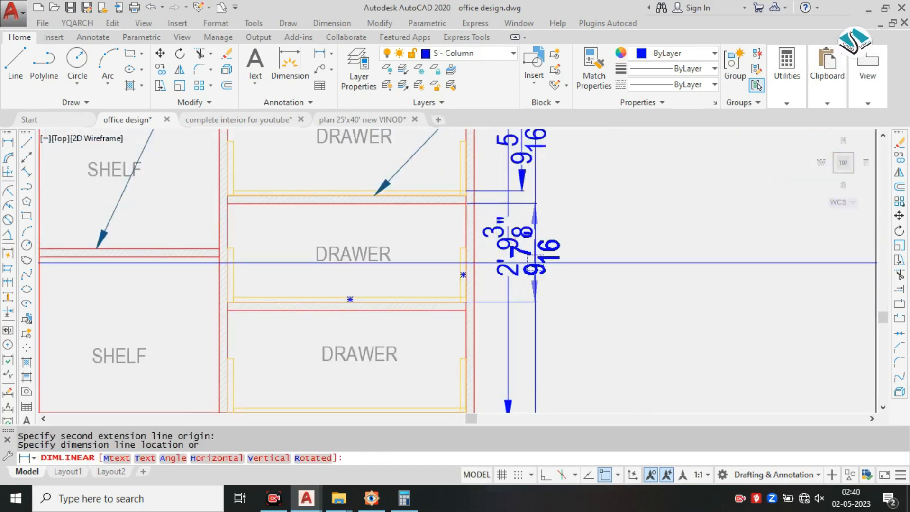
pyautogui.click(556, 252)
pyautogui.moveTo(486, 294); pyautogui.dragTo(481, 235, button='middle')
pyautogui.scroll(1, 475, 261)
pyautogui.press('Escape')
# Step: Dimension the bottom drawer compartment's height, aligned with the middle drawer's dimension line
pyautogui.press('space')
pyautogui.click(454, 244)
pyautogui.scroll(-1, 457, 258)
pyautogui.scroll(2, 455, 349)
pyautogui.click(455, 359)
pyautogui.scroll(-2, 474, 360)
pyautogui.moveTo(522, 360); pyautogui.dragTo(560, 303, button='middle')
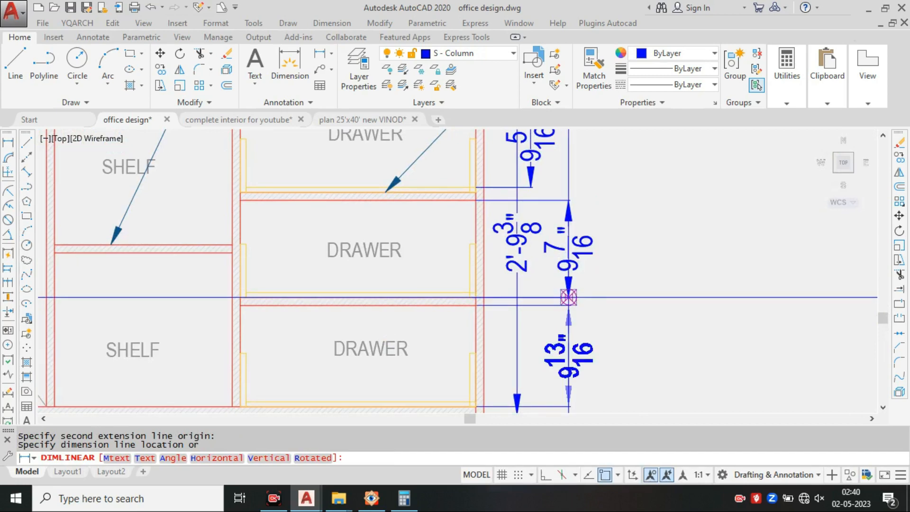
pyautogui.click(569, 294)
pyautogui.scroll(-3, 569, 295)
pyautogui.scroll(3, 383, 223)
pyautogui.press('Escape')
# Step: Try to dimension the shelf compartment's inner width, placing the dimension on the middle shelf board
pyautogui.press('space')
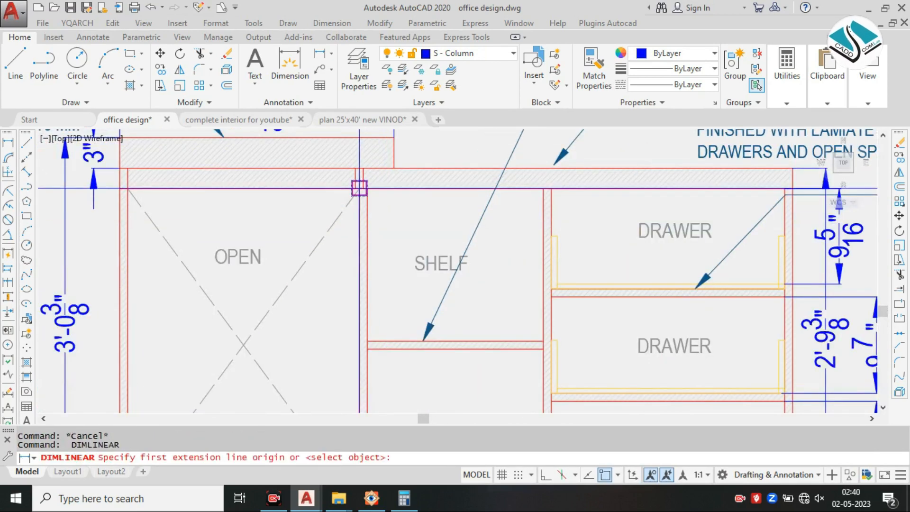
pyautogui.click(367, 188)
pyautogui.click(544, 189)
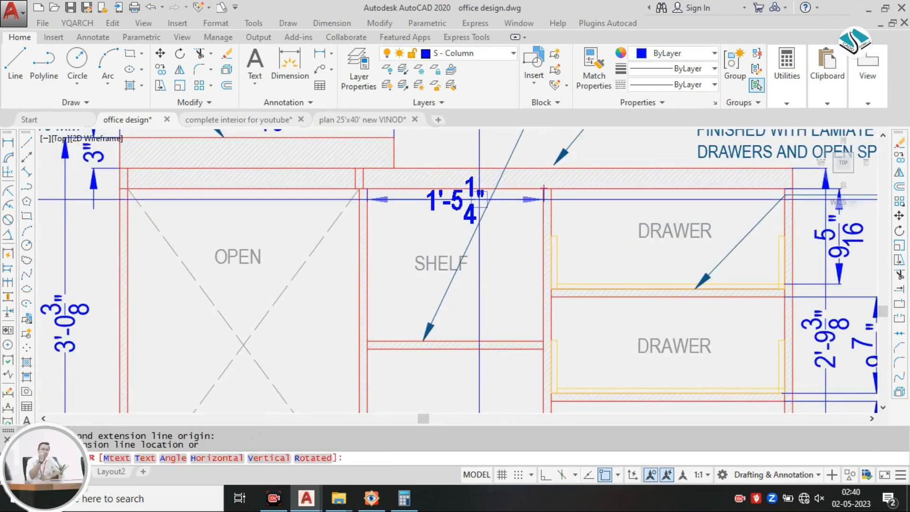
pyautogui.click(455, 341)
pyautogui.moveTo(434, 258); pyautogui.dragTo(417, 165, button='middle')
pyautogui.click(366, 247)
# Step: Delete the misplaced width dimension lying on the middle shelf board
pyautogui.click(332, 23)
pyautogui.press('Escape')
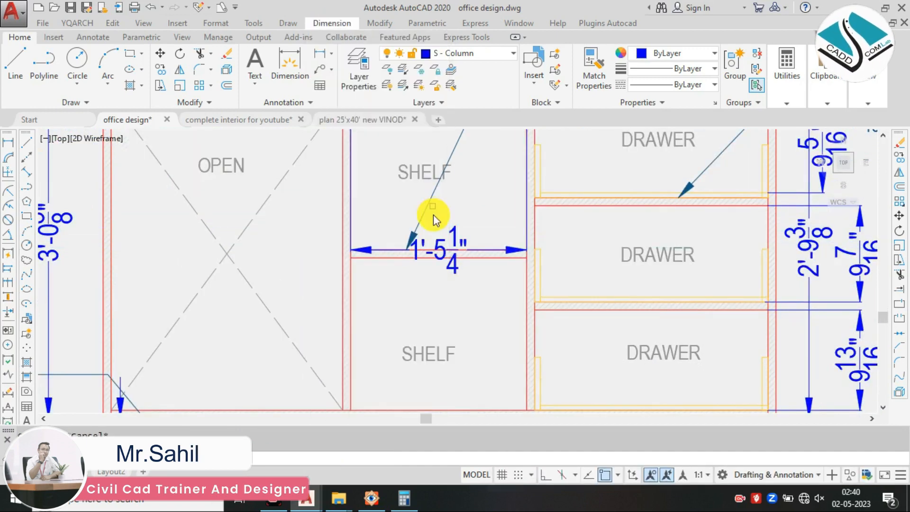
pyautogui.press('Escape')
pyautogui.write('e')
pyautogui.press('Return')
pyautogui.click(454, 208)
pyautogui.click(443, 232)
pyautogui.press('Escape')
pyautogui.click(453, 226)
pyautogui.press('Delete')
# Step: Dimension the upper shelf compartment's inner width horizontally, placing it just above the SHELF label
pyautogui.click(332, 23)
pyautogui.click(339, 53)
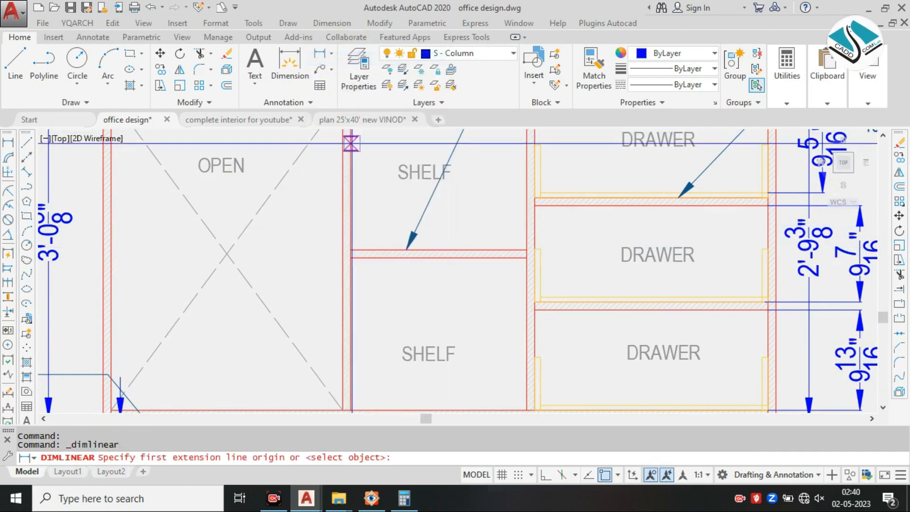
pyautogui.click(350, 145)
pyautogui.click(526, 137)
pyautogui.moveTo(499, 169); pyautogui.dragTo(493, 225, button='middle')
pyautogui.click(445, 180)
pyautogui.moveTo(365, 346); pyautogui.dragTo(376, 178, button='middle')
pyautogui.press('Escape')
# Step: Dimension the lower shelf compartment's inner width horizontally, placing it just above the SHELF label
pyautogui.press('Return')
pyautogui.click(357, 175)
pyautogui.click(532, 174)
pyautogui.click(474, 187)
pyautogui.scroll(-2, 478, 192)
pyautogui.moveTo(462, 212); pyautogui.dragTo(464, 302, button='middle')
pyautogui.moveTo(431, 211); pyautogui.dragTo(420, 293, button='middle')
pyautogui.press('Escape')
# Step: Dimension the cabinet's overall width between its outer side edges, placing it above the raised table top's dimension
pyautogui.press('Return')
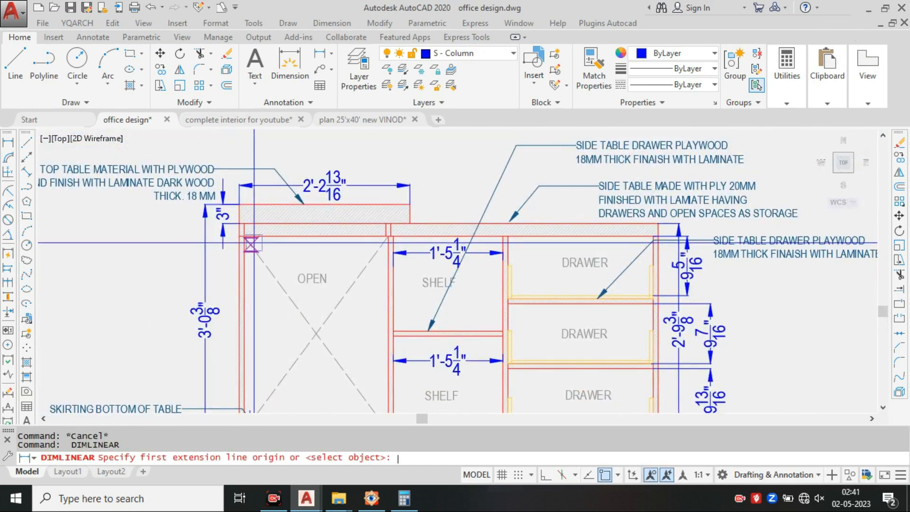
pyautogui.scroll(4, 239, 241)
pyautogui.click(240, 226)
pyautogui.scroll(-3, 240, 226)
pyautogui.moveTo(678, 225); pyautogui.dragTo(488, 223, button='middle')
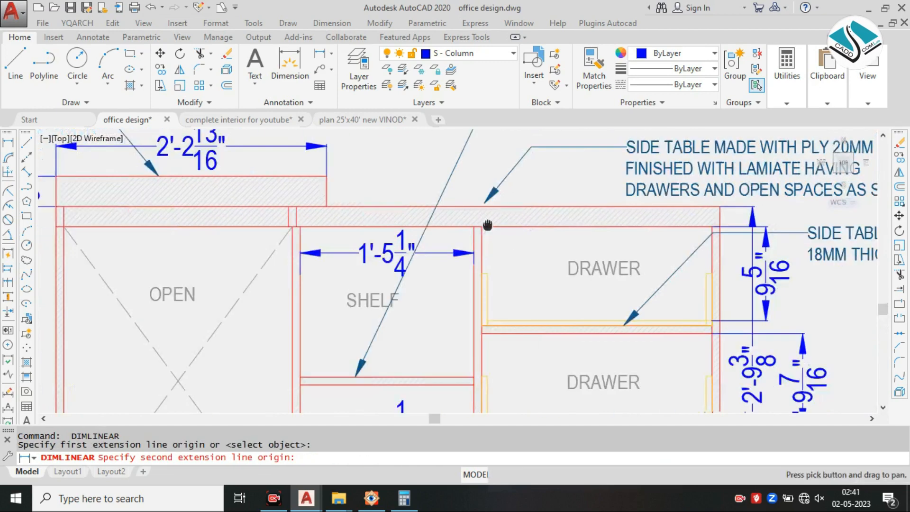
pyautogui.scroll(2, 713, 226)
pyautogui.click(712, 226)
pyautogui.scroll(-4, 713, 226)
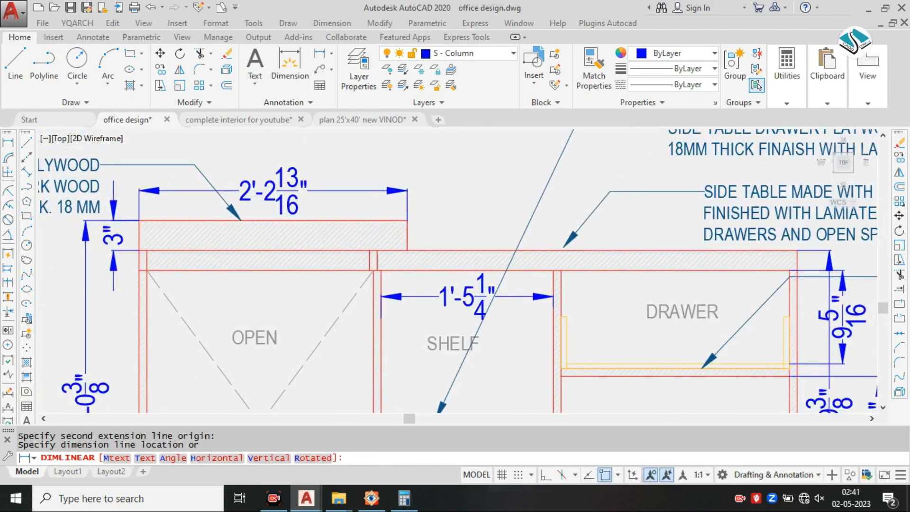
pyautogui.click(403, 149)
pyautogui.scroll(-3, 408, 219)
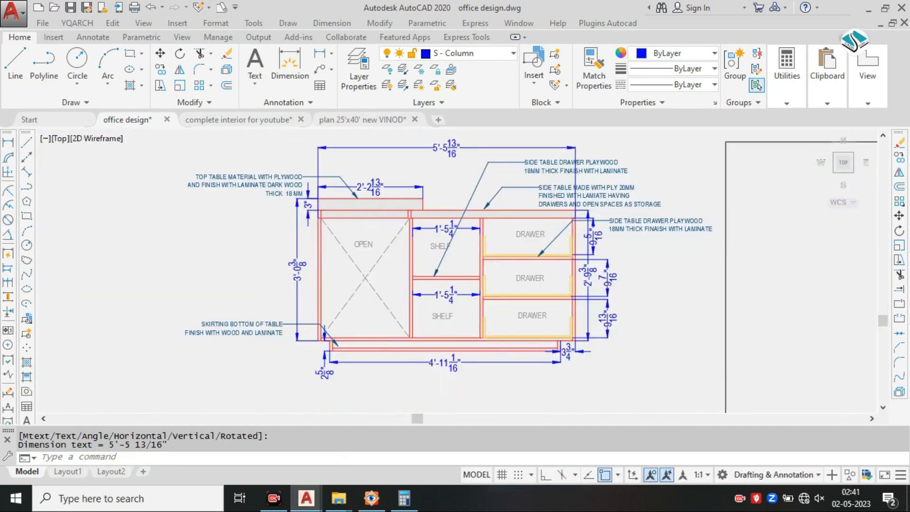
# Step: Move the complete cabinet section with its notes and dimensions to the free area beside the framed ELEVATION drawing
pyautogui.scroll(-2, 430, 249)
pyautogui.click(623, 163)
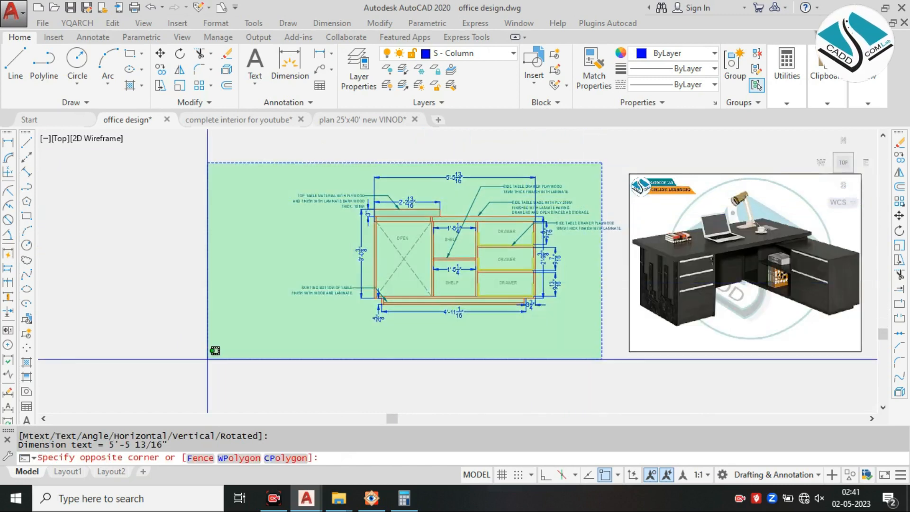
pyautogui.click(206, 360)
pyautogui.write('m')
pyautogui.press('Return')
pyautogui.click(390, 260)
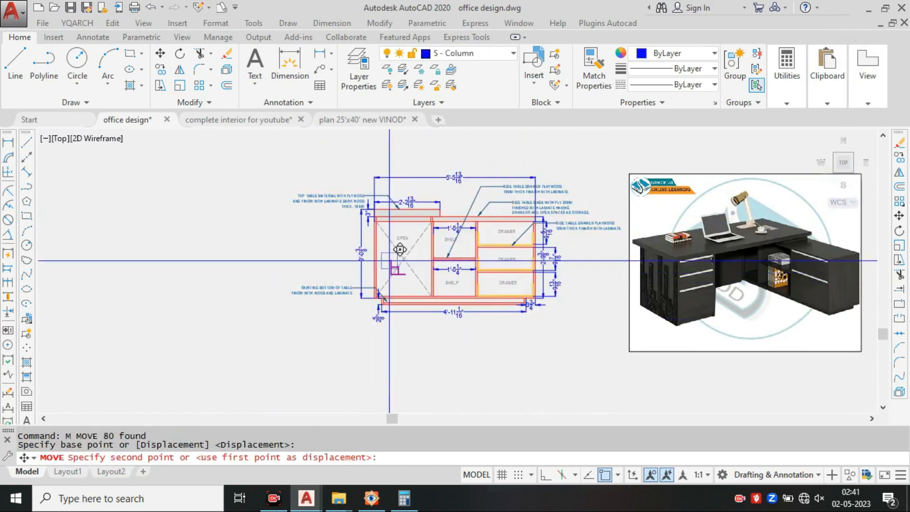
pyautogui.scroll(-1, 401, 233)
pyautogui.moveTo(402, 233); pyautogui.dragTo(190, 351, button='middle')
pyautogui.scroll(-4, 310, 289)
pyautogui.moveTo(420, 181); pyautogui.dragTo(400, 236, button='middle')
pyautogui.scroll(2, 379, 291)
pyautogui.scroll(2, 367, 312)
pyautogui.click(566, 202)
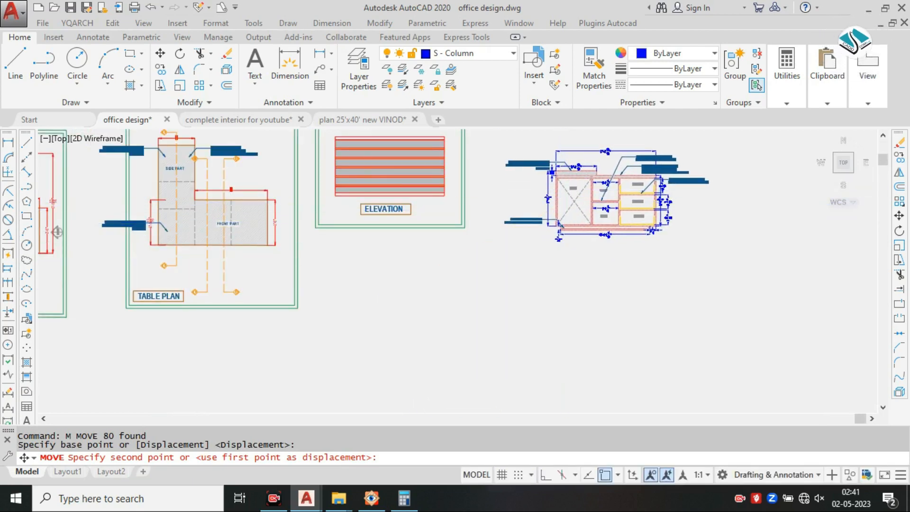
pyautogui.moveTo(537, 197); pyautogui.dragTo(399, 266, button='middle')
pyautogui.press('Escape')
pyautogui.scroll(2, 323, 199)
pyautogui.click(451, 197)
pyautogui.click(316, 198)
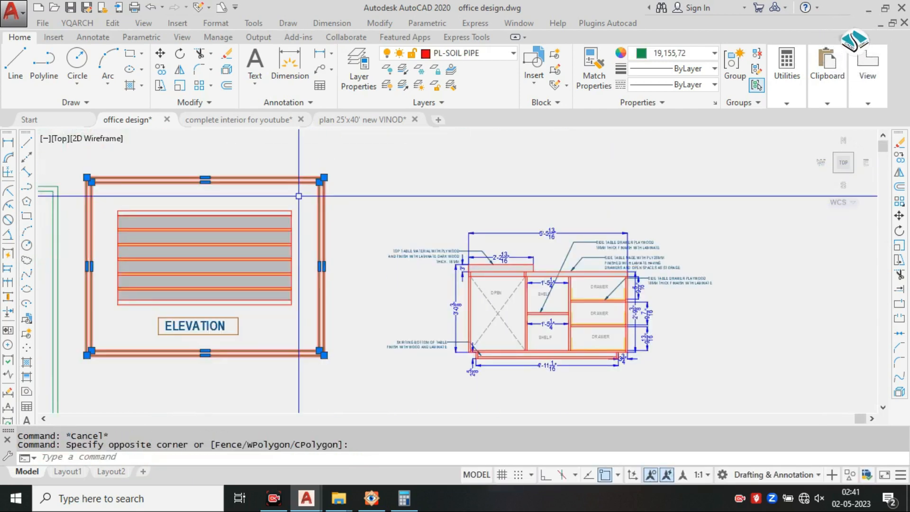
pyautogui.write('co')
pyautogui.press('Return')
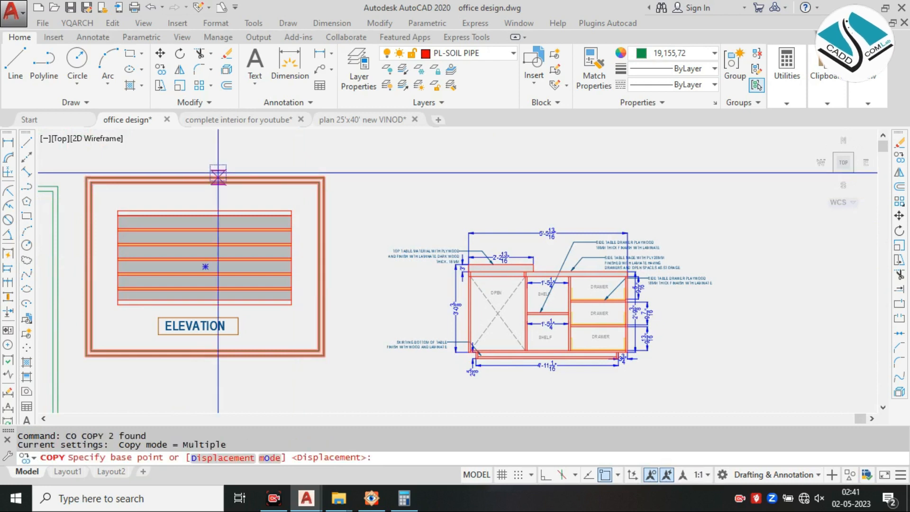
pyautogui.click(219, 174)
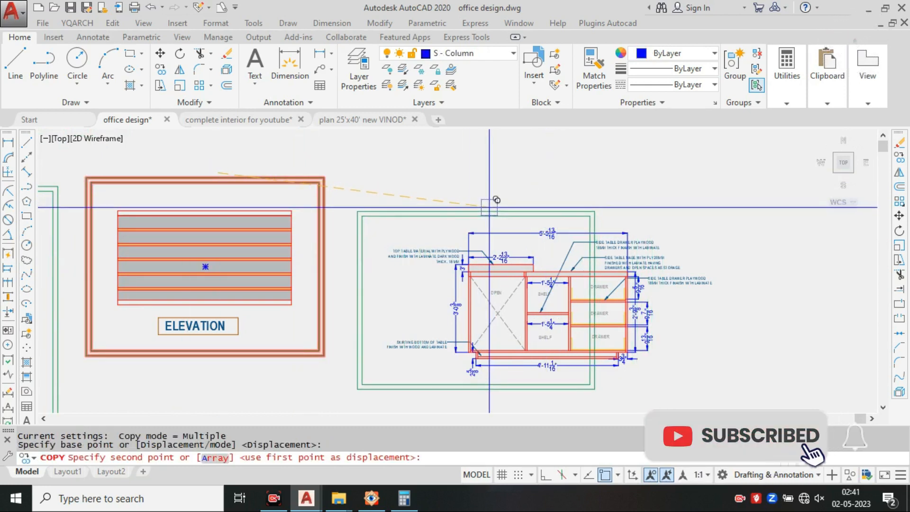
pyautogui.press('Escape')
pyautogui.press('Escape')
# Step: Draw a rectangular frame around the moved cabinet section, enclosing all its notes and dimensions
pyautogui.write('REC')
pyautogui.press('Return')
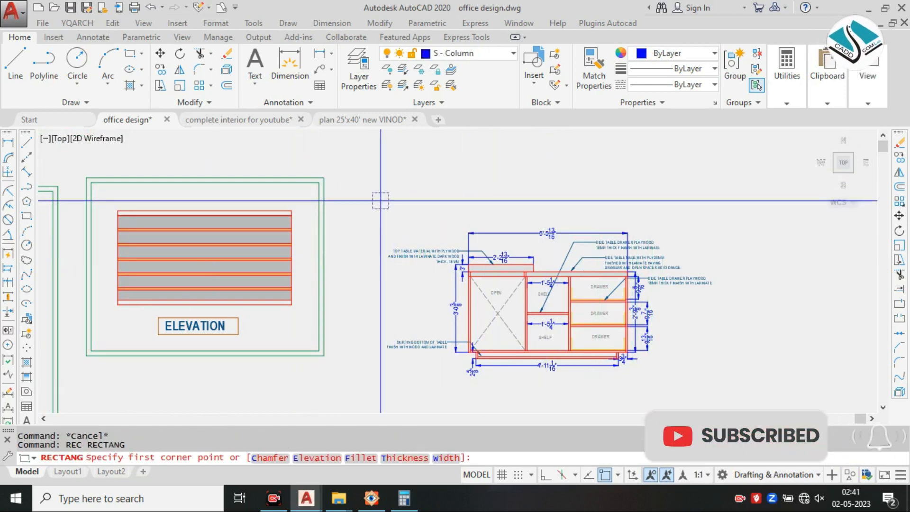
pyautogui.click(375, 200)
pyautogui.moveTo(537, 365); pyautogui.dragTo(522, 320, button='middle')
pyautogui.click(716, 366)
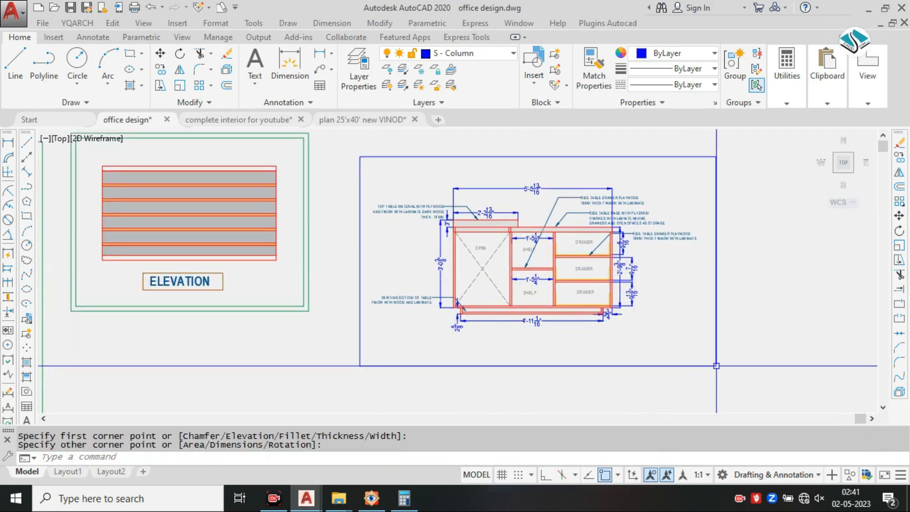
# Step: Offset the new frame outward with the current distance to form a double border
pyautogui.write('o')
pyautogui.press('Return')
pyautogui.press('Return')
pyautogui.click(716, 366)
pyautogui.click(719, 372)
pyautogui.press('Escape')
# Step: Match the properties of the green ELEVATION frame onto both rectangles of the new border
pyautogui.write('MA')
pyautogui.press('Return')
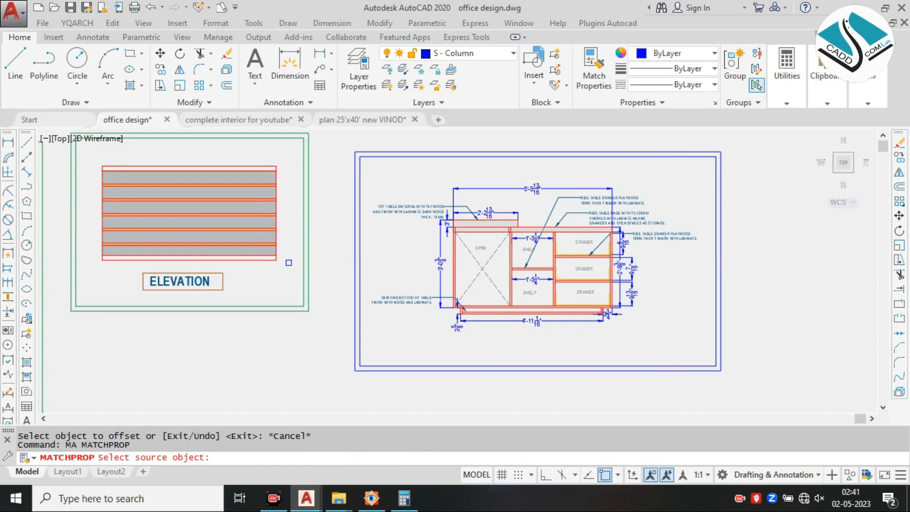
pyautogui.click(286, 313)
pyautogui.click(367, 353)
pyautogui.click(343, 378)
pyautogui.press('Escape')
# Step: Copy the ELEVATION title and its box to below the cabinet section's skirting dimension, inside the new border
pyautogui.scroll(4, 225, 291)
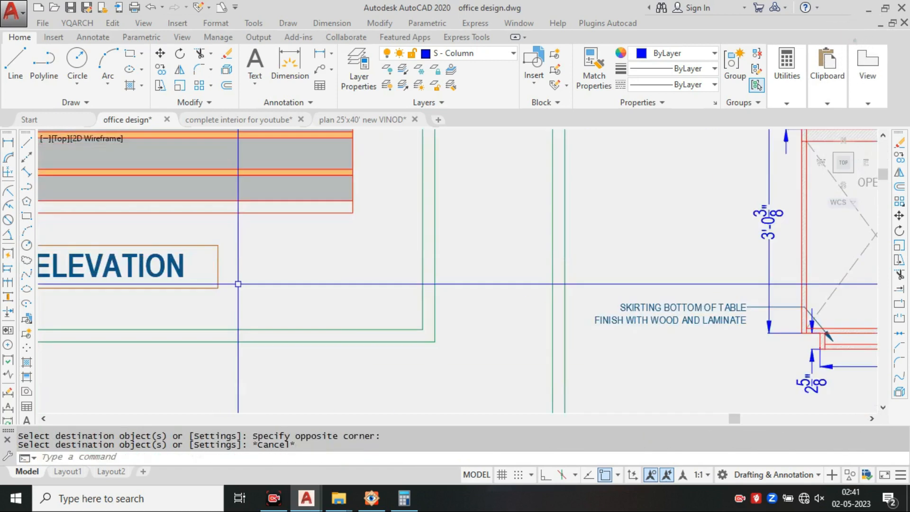
pyautogui.click(244, 263)
pyautogui.click(135, 292)
pyautogui.press('Return')
pyautogui.press('Escape')
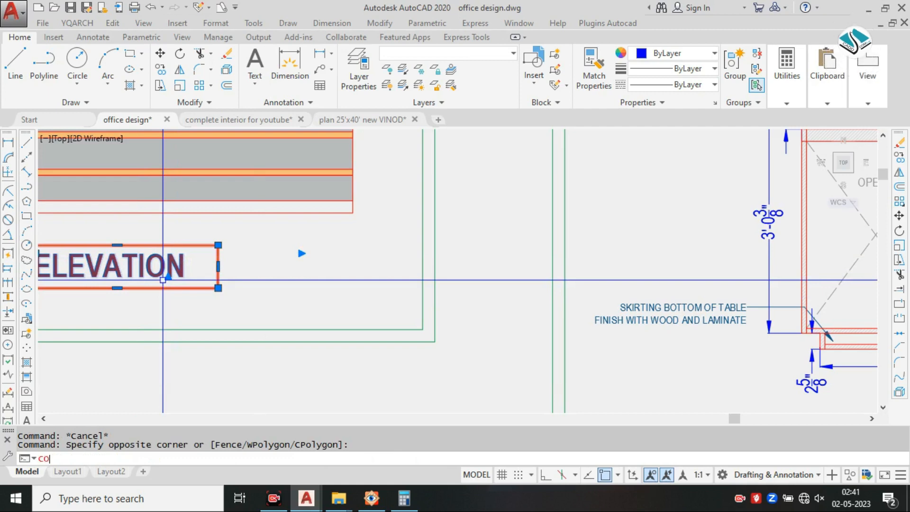
pyautogui.press('Return')
pyautogui.click(148, 267)
pyautogui.moveTo(565, 322); pyautogui.dragTo(260, 232, button='middle')
pyautogui.scroll(-2, 260, 231)
pyautogui.scroll(4, 545, 312)
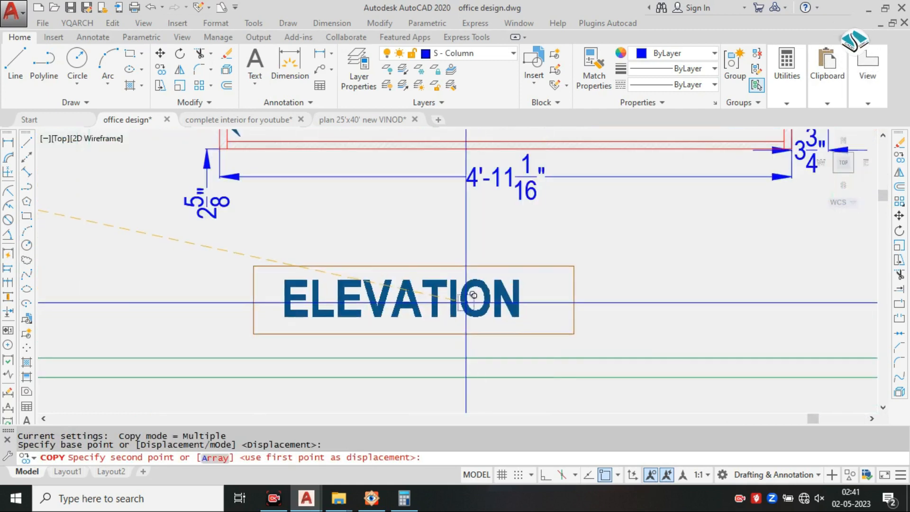
pyautogui.click(463, 302)
pyautogui.press('Escape')
# Step: Erase the box around the copied ELEVATION title
pyautogui.click(553, 257)
pyautogui.click(545, 284)
pyautogui.write('e')
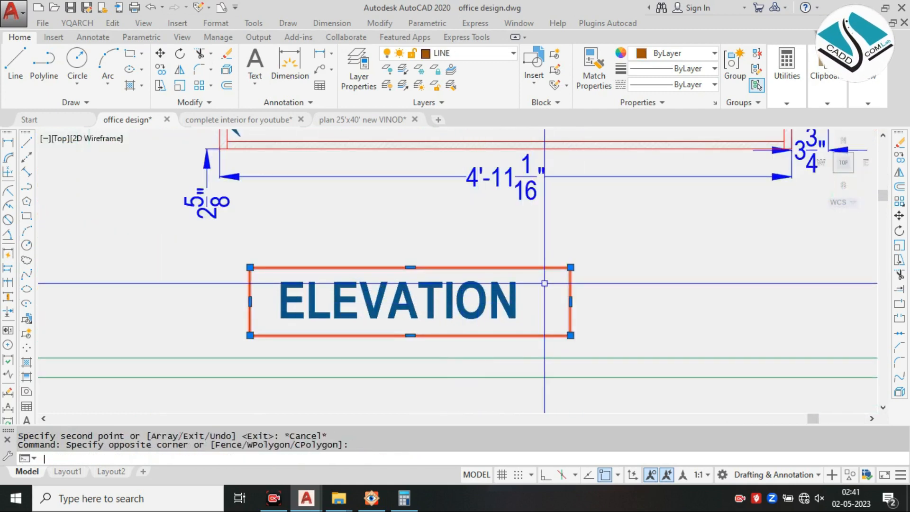
pyautogui.press('Return')
# Step: Replace the copied ELEVATION title below the cabinet section with SECTION A- A'
pyautogui.click(433, 291)
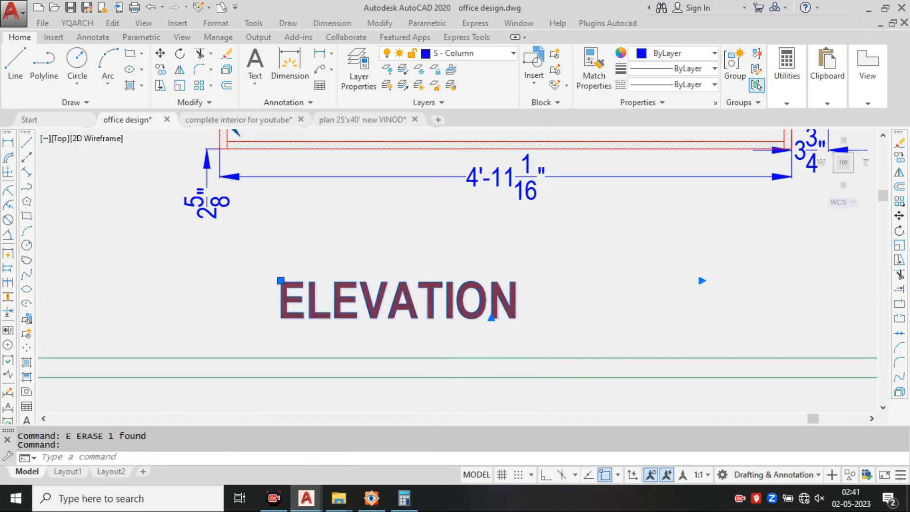
pyautogui.doubleClick(432, 284)
pyautogui.write("E SECTION A A'ION")
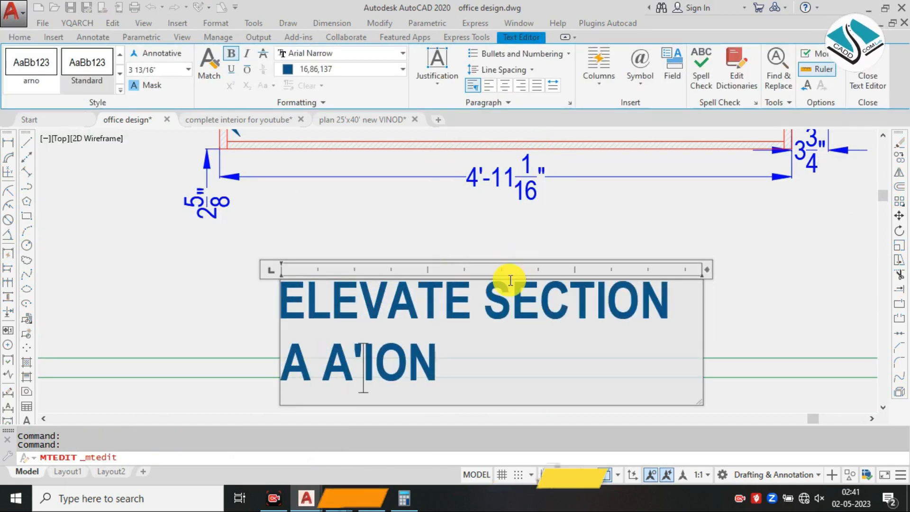
pyautogui.hotkey('ctrl', 'a')
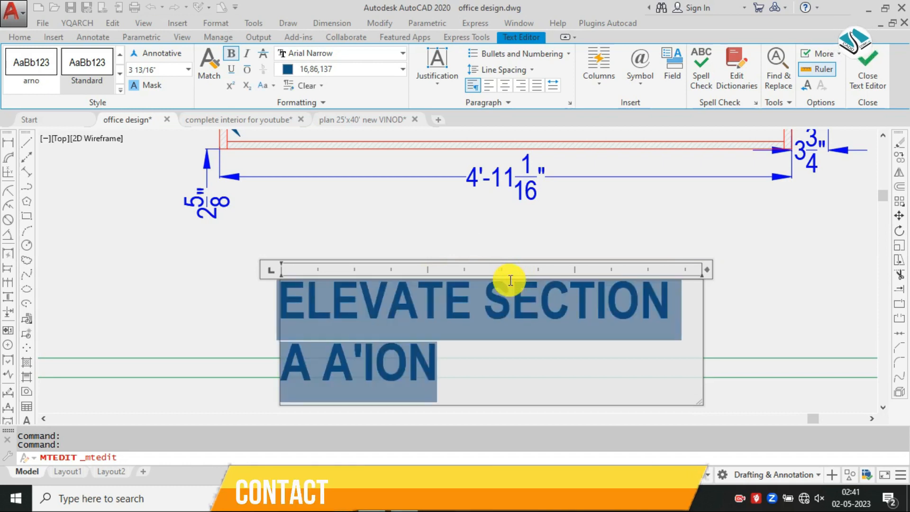
pyautogui.write('SECTIO')
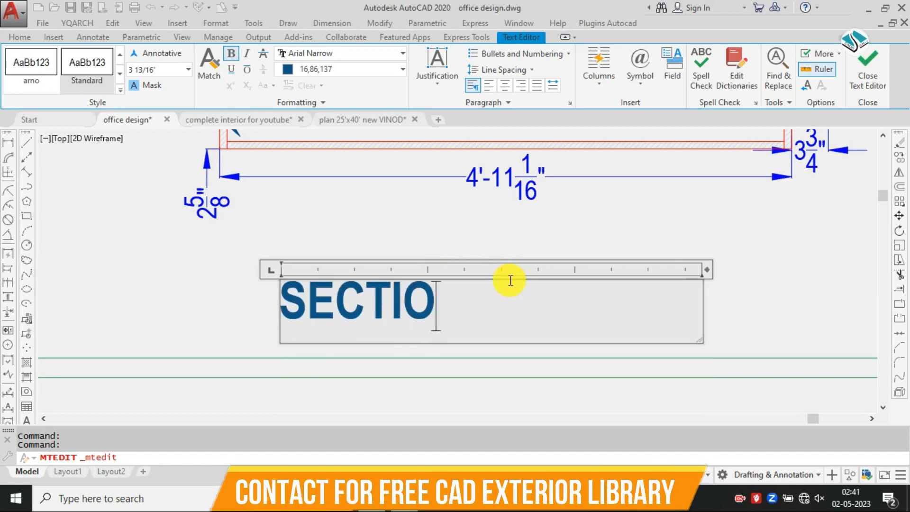
pyautogui.write("N A- A'")
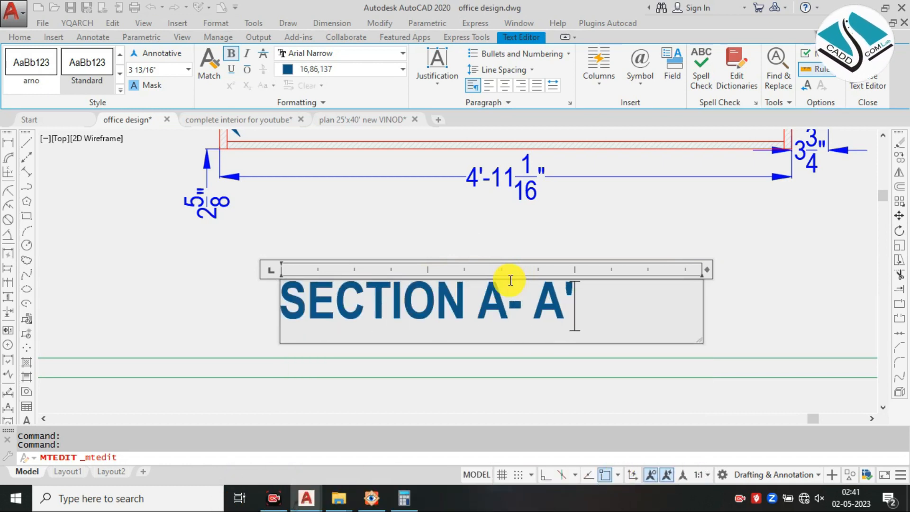
pyautogui.click(554, 249)
# Step: Move the office desk reference image from below the table plans to beyond the SECTION A- A' frame, away from the elevation
pyautogui.scroll(-10, 342, 316)
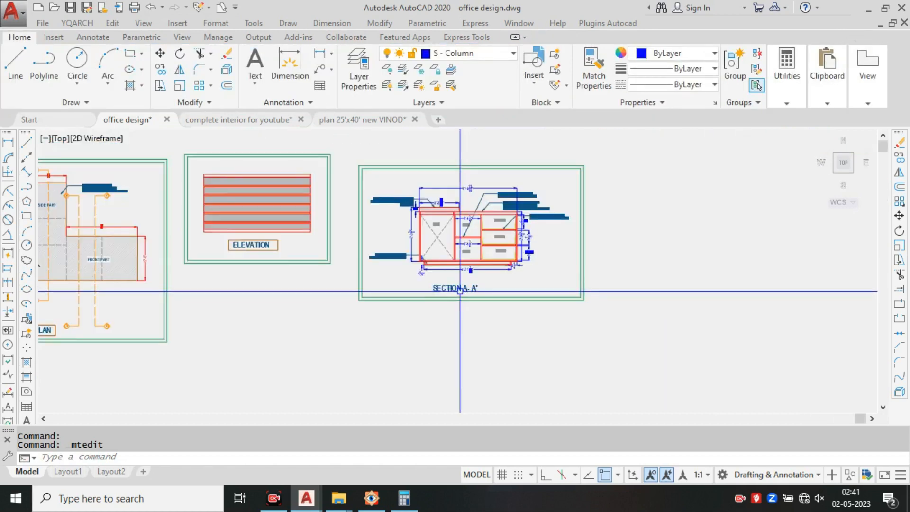
pyautogui.moveTo(341, 316); pyautogui.dragTo(452, 262, button='middle')
pyautogui.scroll(4, 379, 297)
pyautogui.click(392, 296)
pyautogui.moveTo(332, 369); pyautogui.dragTo(353, 280, button='middle')
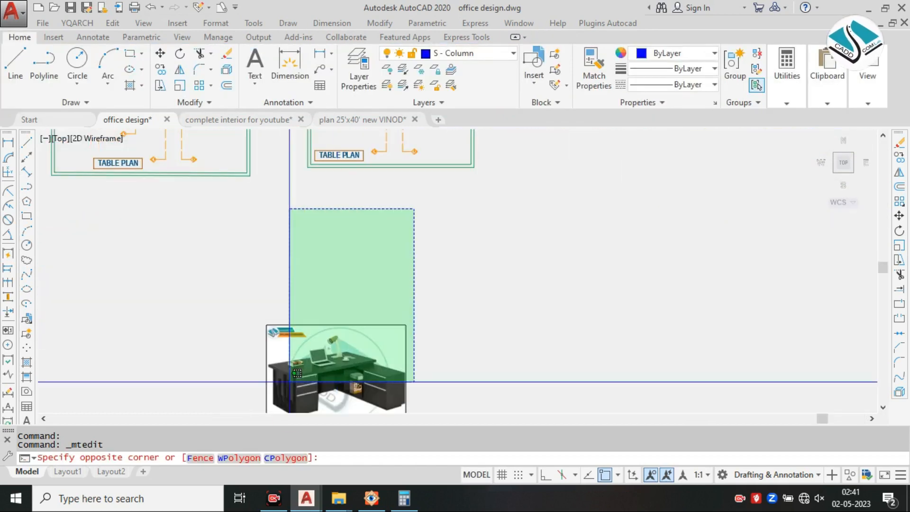
pyautogui.click(315, 369)
pyautogui.write('m')
pyautogui.press('Return')
pyautogui.click(316, 369)
pyautogui.scroll(-5, 245, 325)
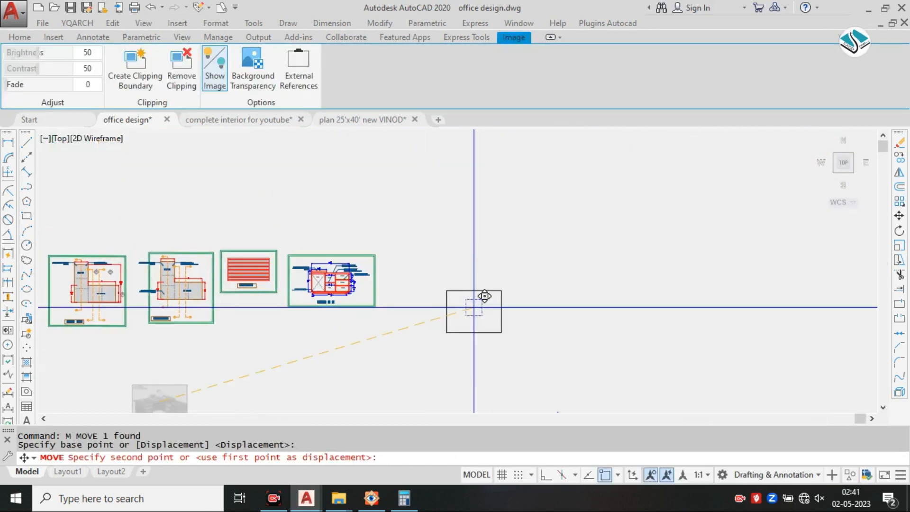
pyautogui.click(417, 280)
pyautogui.press('Escape')
# Step: Examine the two framed table plans, the elevation and the cabinet section, comparing their notes, dimensions and section markers
pyautogui.moveTo(248, 278); pyautogui.dragTo(547, 275, button='middle')
pyautogui.scroll(4, 372, 282)
pyautogui.moveTo(294, 278); pyautogui.dragTo(382, 274, button='middle')
pyautogui.scroll(2, 272, 266)
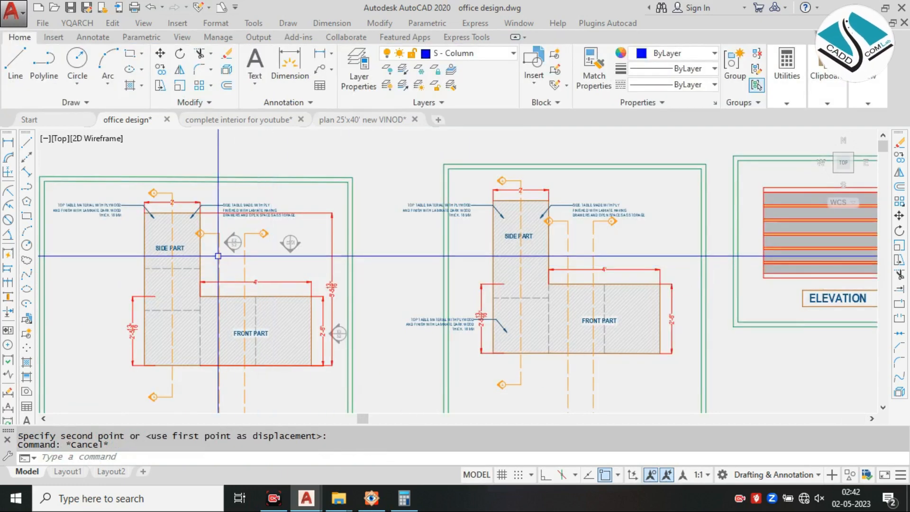
pyautogui.moveTo(218, 256); pyautogui.dragTo(279, 259, button='middle')
pyautogui.scroll(-2, 299, 263)
pyautogui.scroll(4, 466, 235)
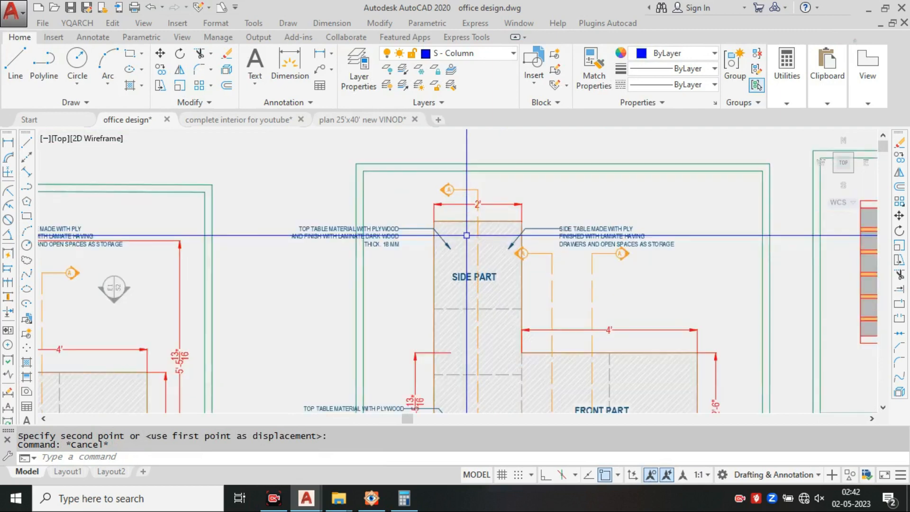
pyautogui.moveTo(522, 297); pyautogui.dragTo(435, 244, button='middle')
pyautogui.scroll(-5, 512, 243)
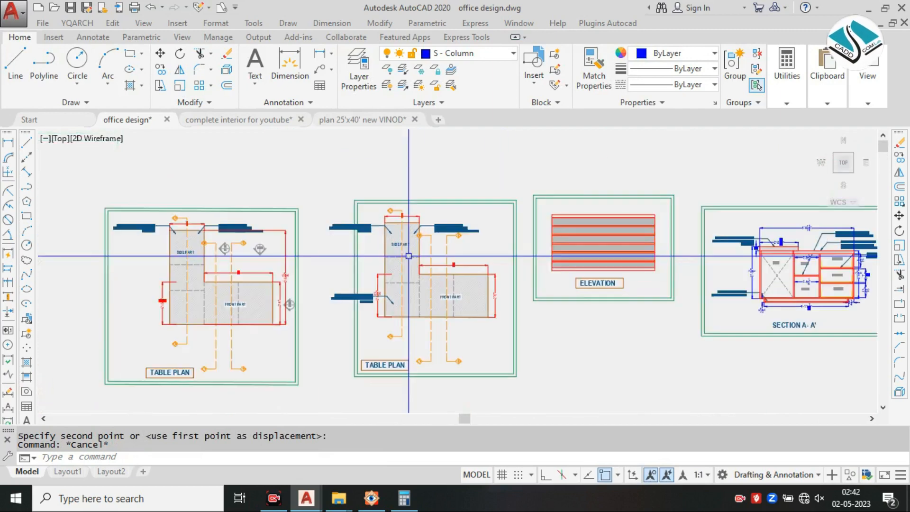
pyautogui.scroll(2, 410, 257)
pyautogui.scroll(4, 240, 261)
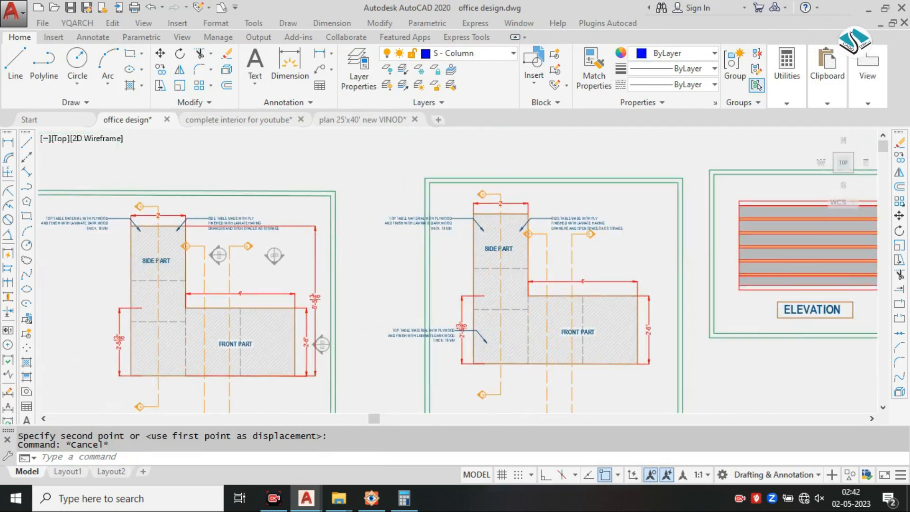
pyautogui.scroll(-2, 277, 257)
pyautogui.moveTo(472, 297); pyautogui.dragTo(296, 293, button='middle')
pyautogui.scroll(1, 406, 251)
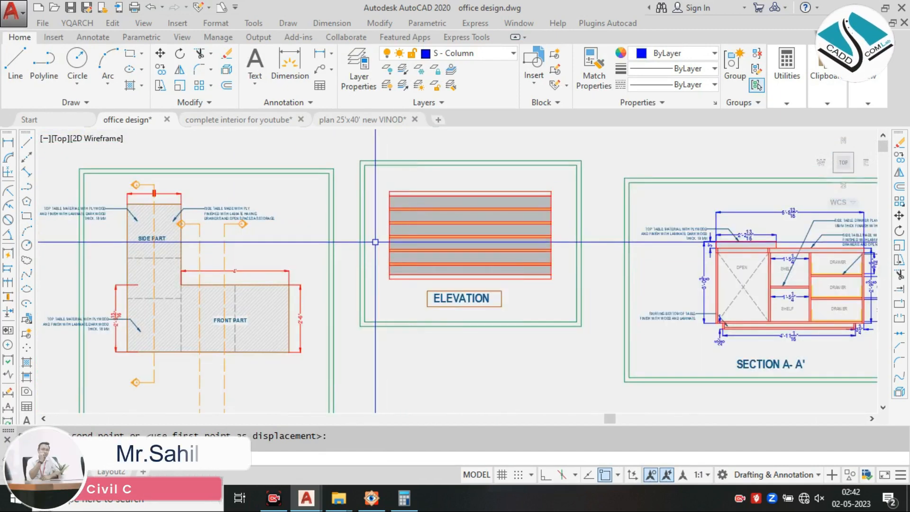
pyautogui.scroll(-2, 376, 242)
pyautogui.moveTo(506, 272)
pyautogui.mouseDown(button='middle')
pyautogui.moveTo(392, 274)
pyautogui.moveTo(528, 272)
pyautogui.moveTo(448, 268)
pyautogui.moveTo(408, 239)
pyautogui.mouseUp(button='middle')
pyautogui.scroll(-2, 527, 272)
pyautogui.scroll(2, 404, 278)
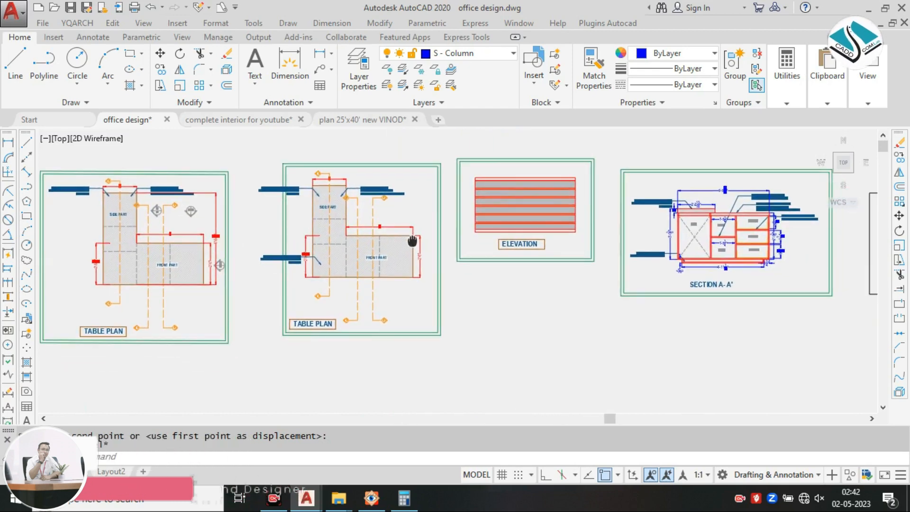
pyautogui.press('Escape')
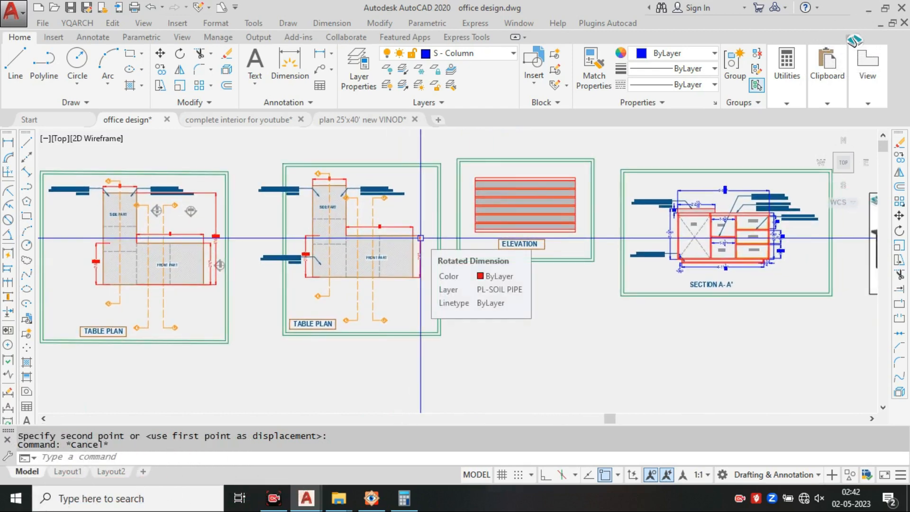
pyautogui.moveTo(523, 240); pyautogui.dragTo(463, 264, button='middle')
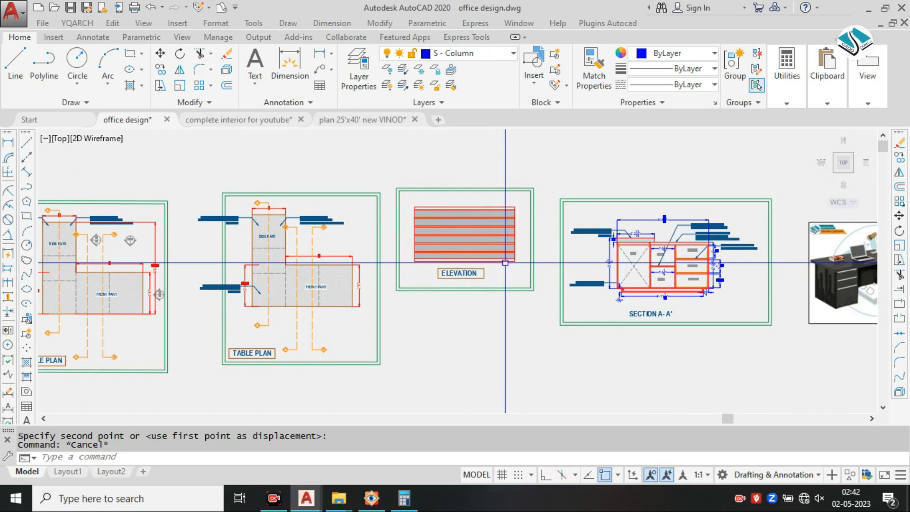
# Step: Move the office desk reference image to directly below the ELEVATION frame, between the second table plan and the section
pyautogui.scroll(-2, 505, 262)
pyautogui.click(792, 266)
pyautogui.click(730, 261)
pyautogui.write('M')
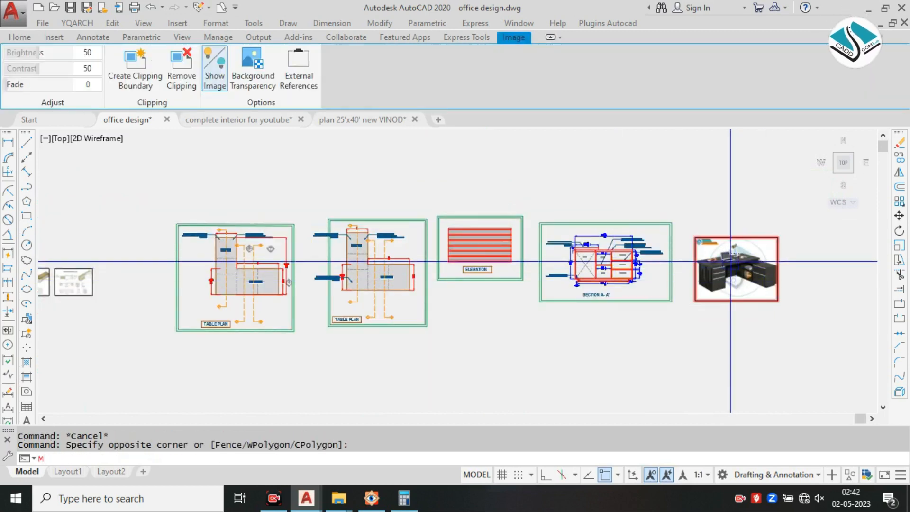
pyautogui.press('Return')
pyautogui.click(731, 262)
pyautogui.scroll(2, 476, 306)
pyautogui.click(469, 309)
pyautogui.press('Escape')
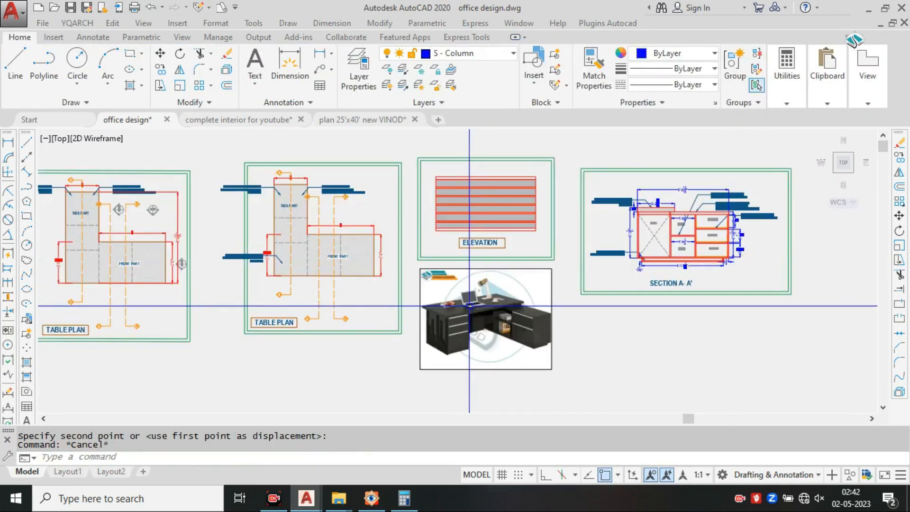
pyautogui.scroll(2, 451, 288)
pyautogui.scroll(-2, 467, 283)
pyautogui.moveTo(391, 269); pyautogui.dragTo(425, 286, button='middle')
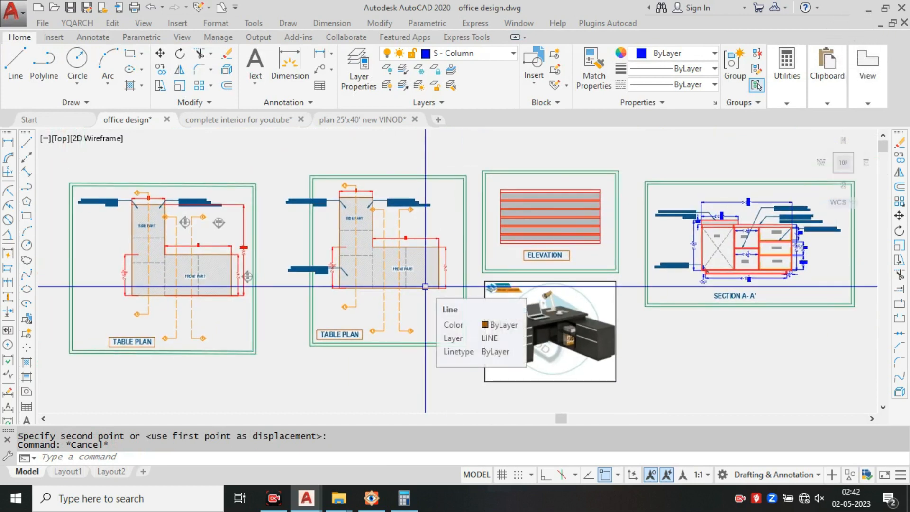